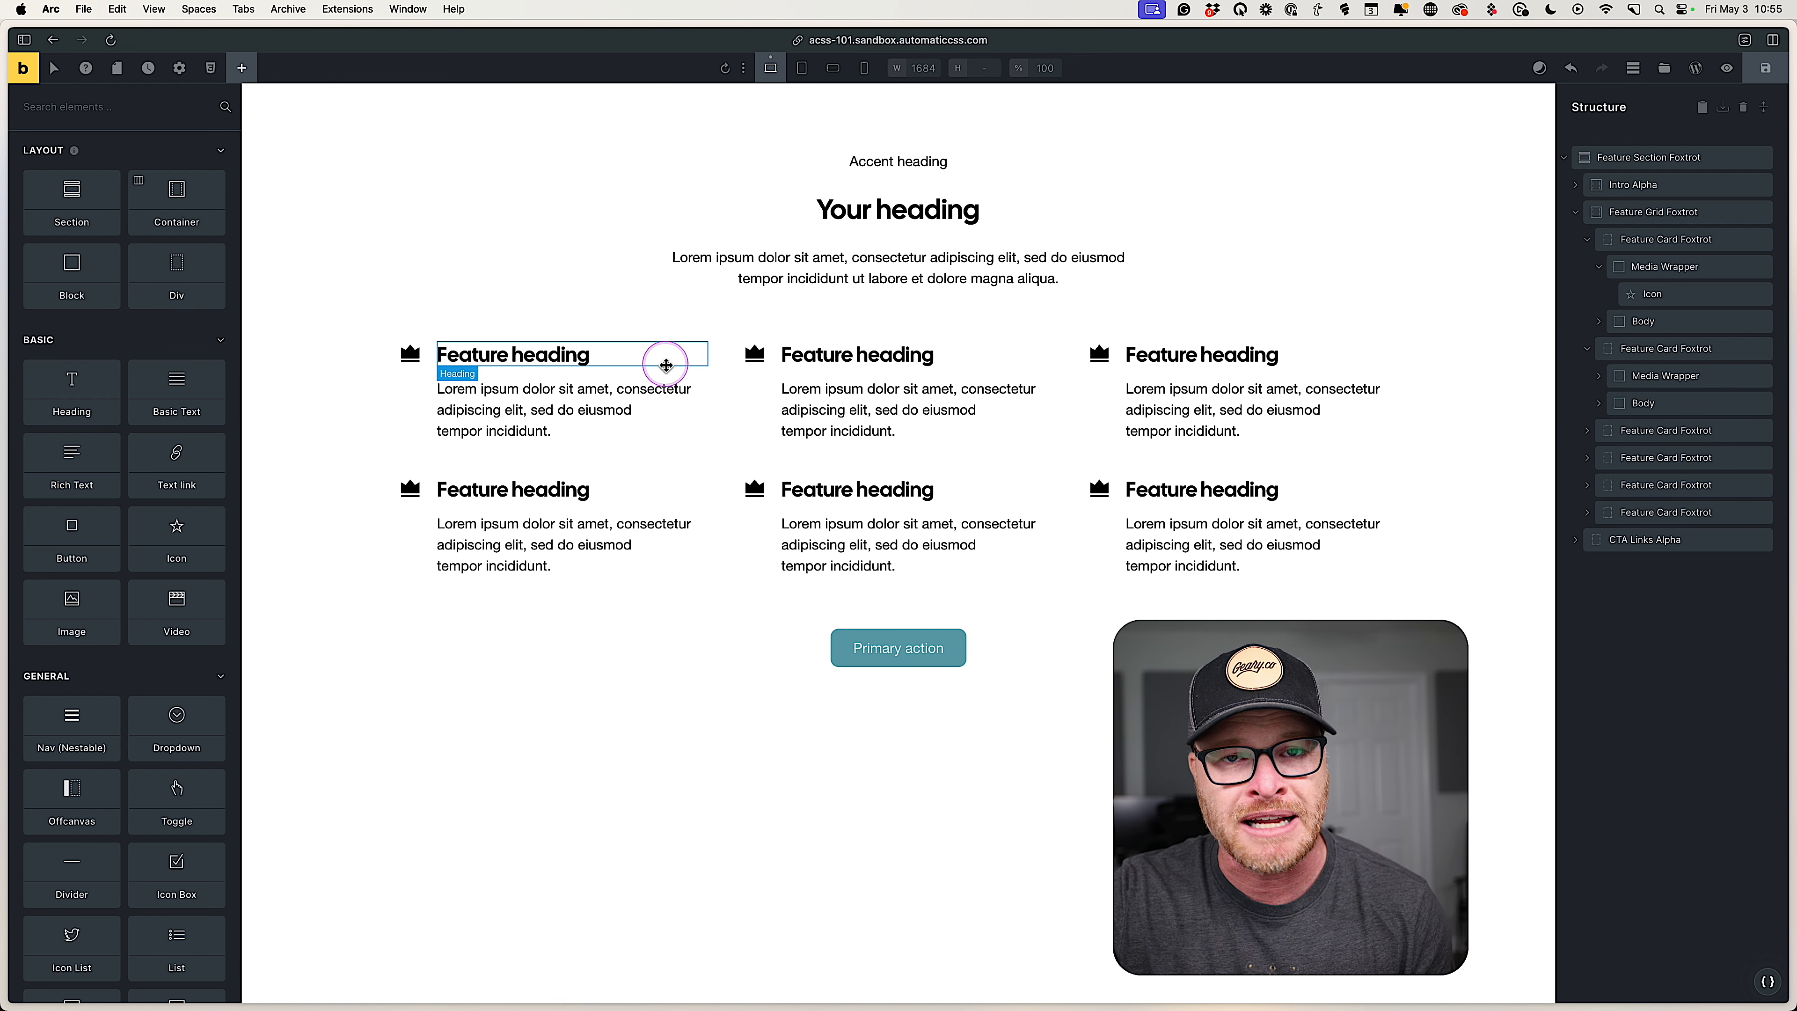
Select the Feature Section Foxtrot and open the Standard Spacing settings in the Automatic.css dashboard.
click(641, 328)
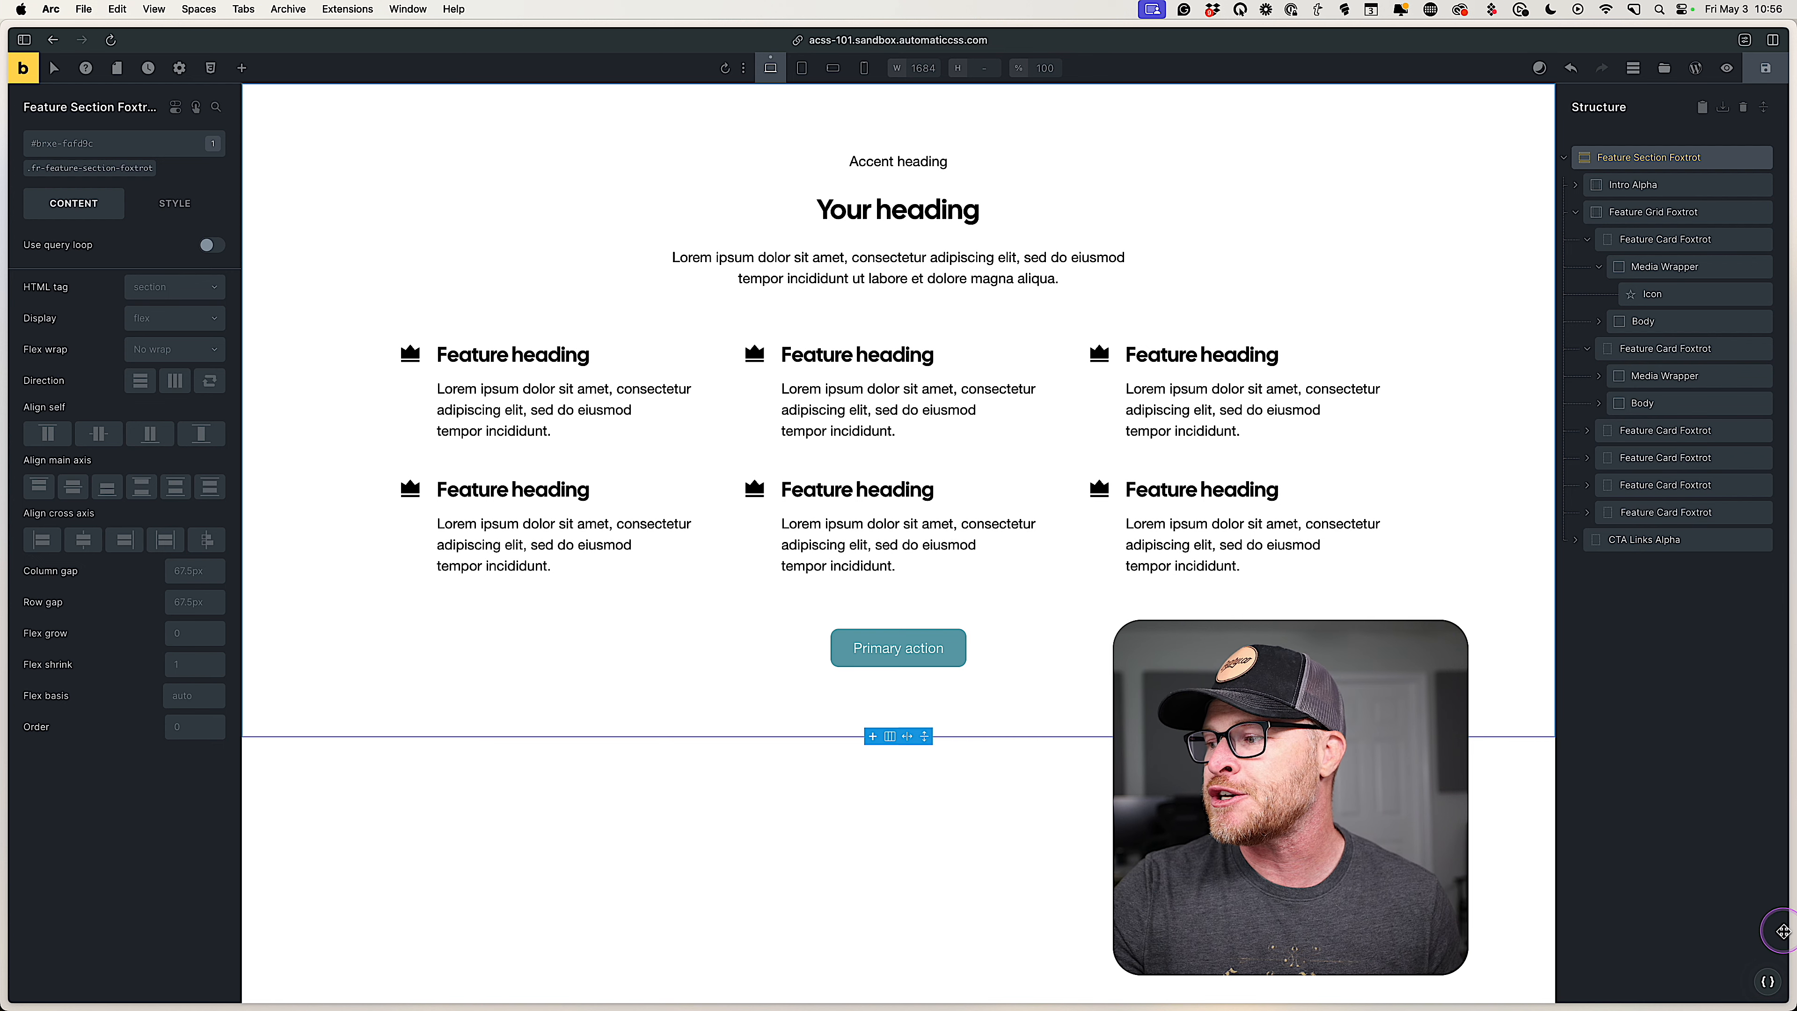
click(1767, 983)
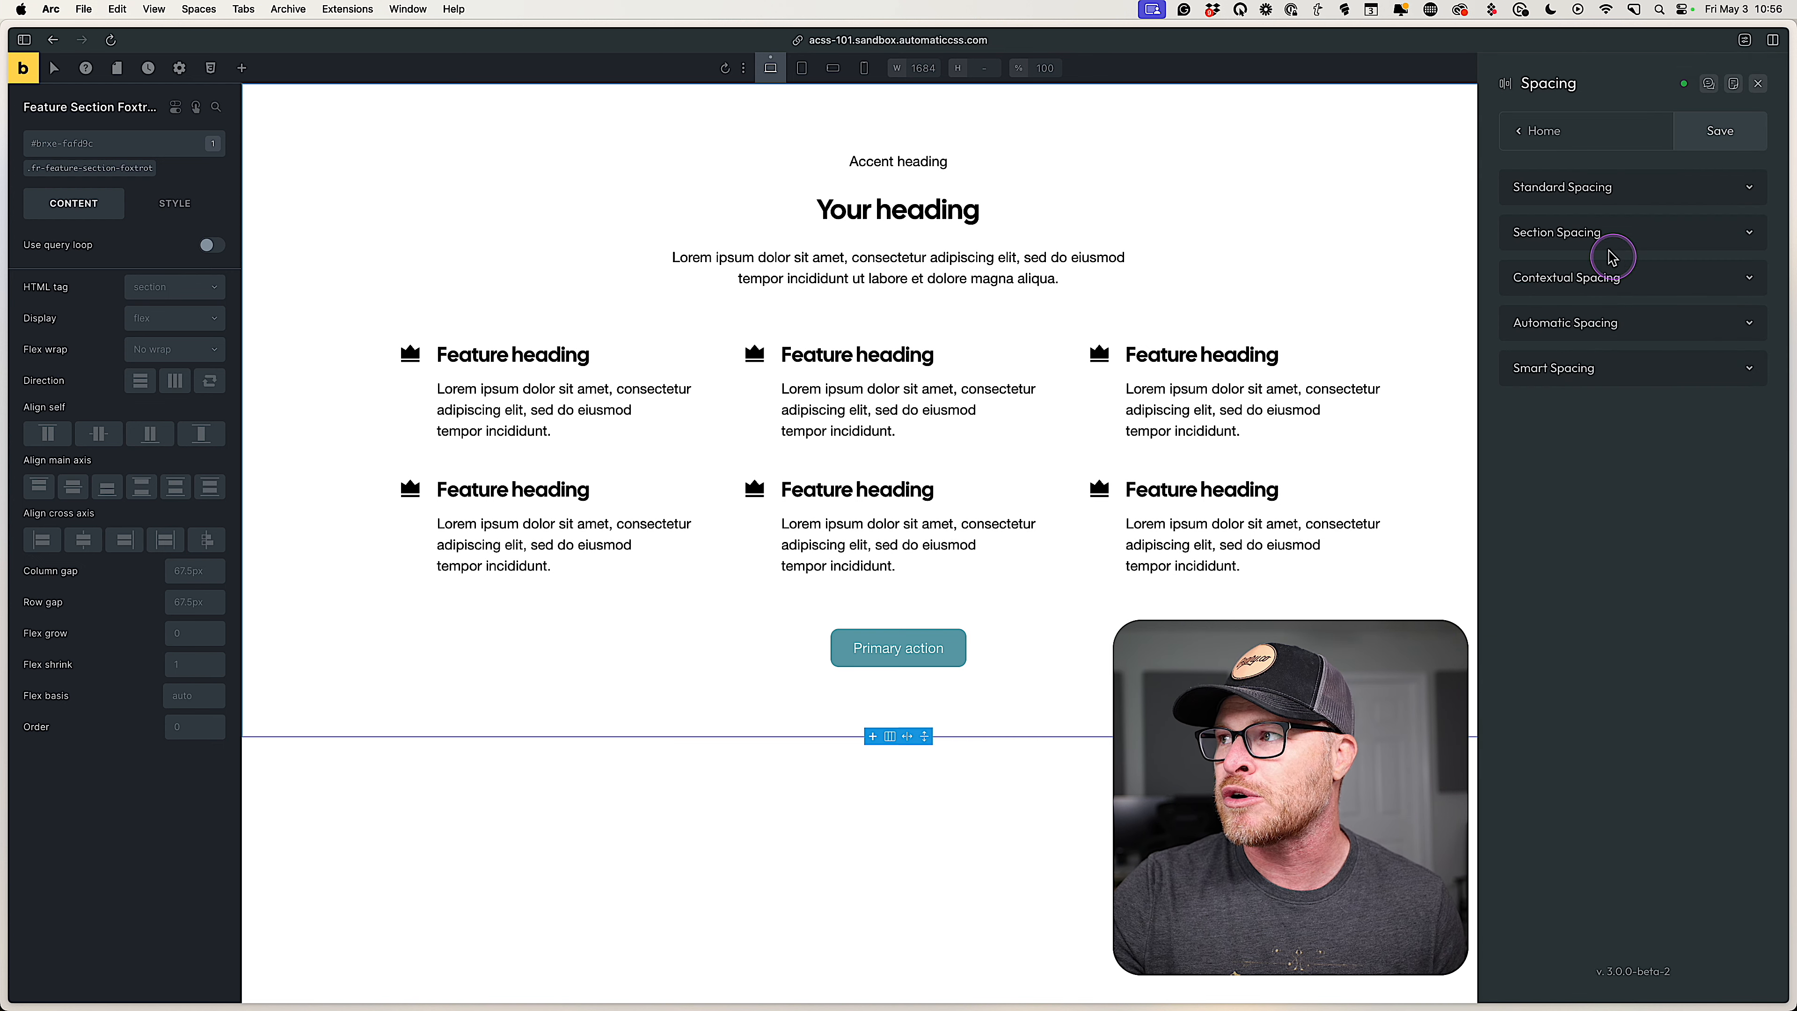
click(1557, 134)
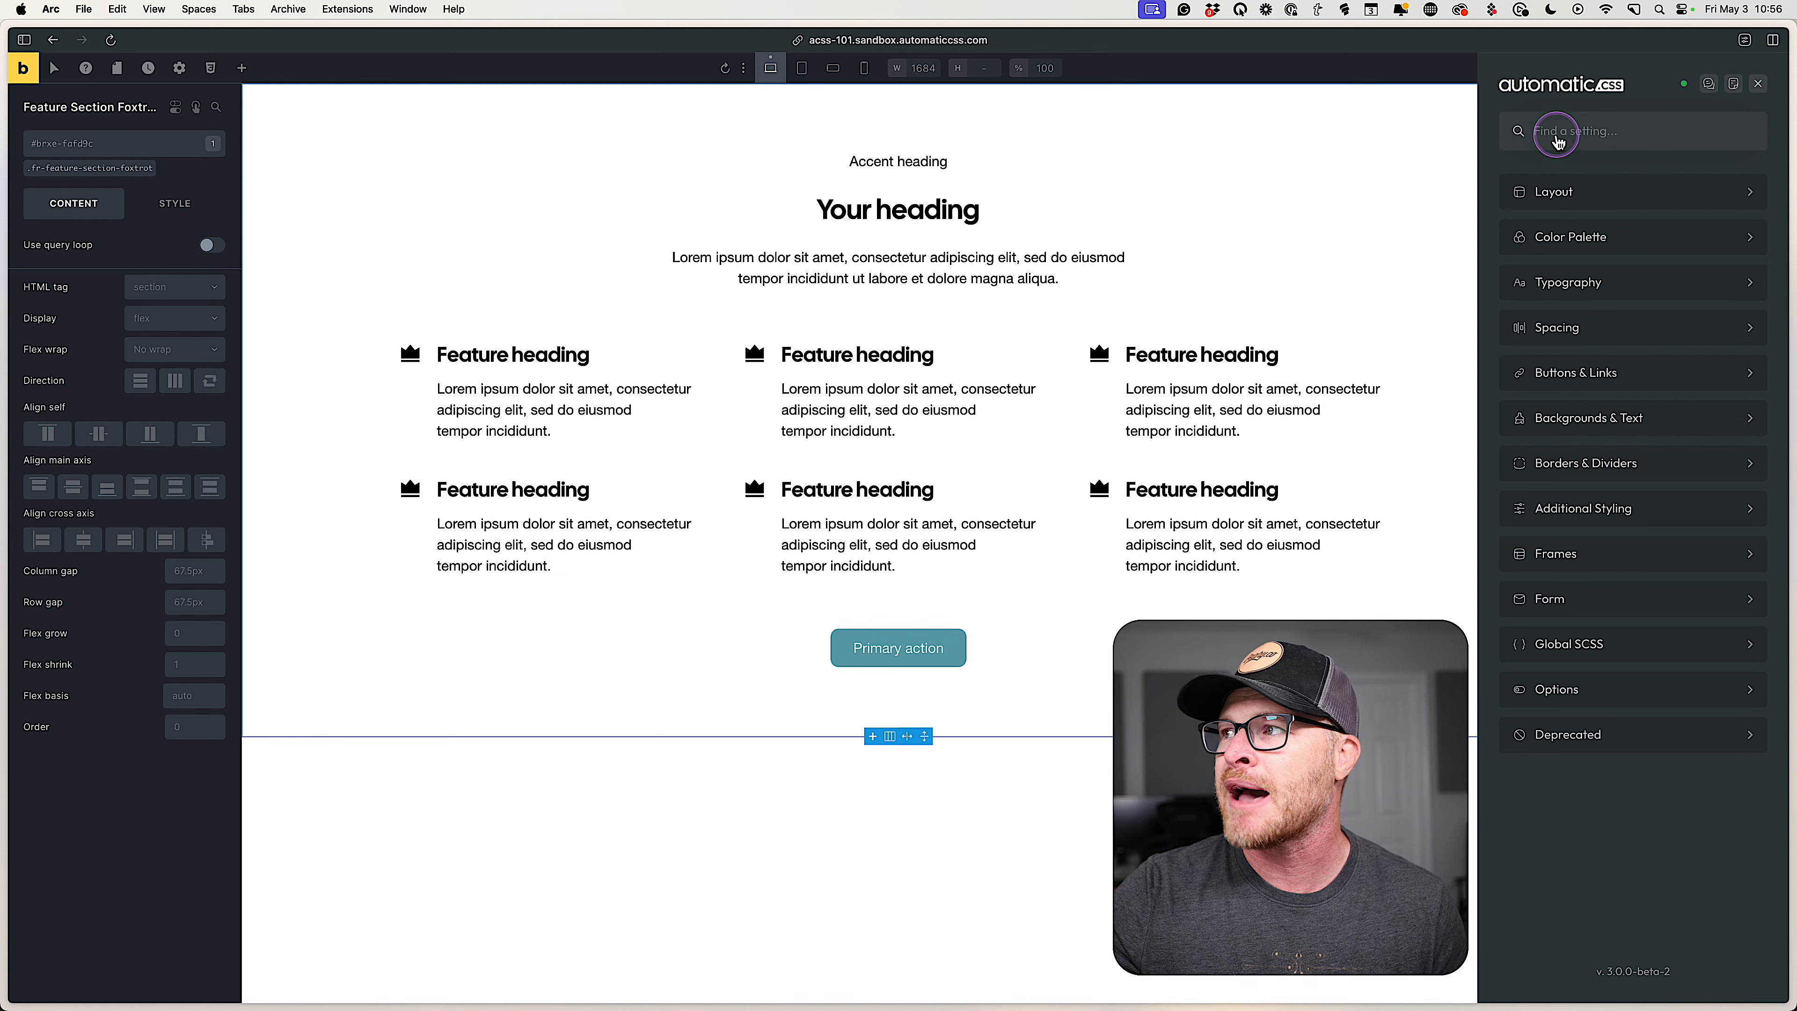
click(1589, 329)
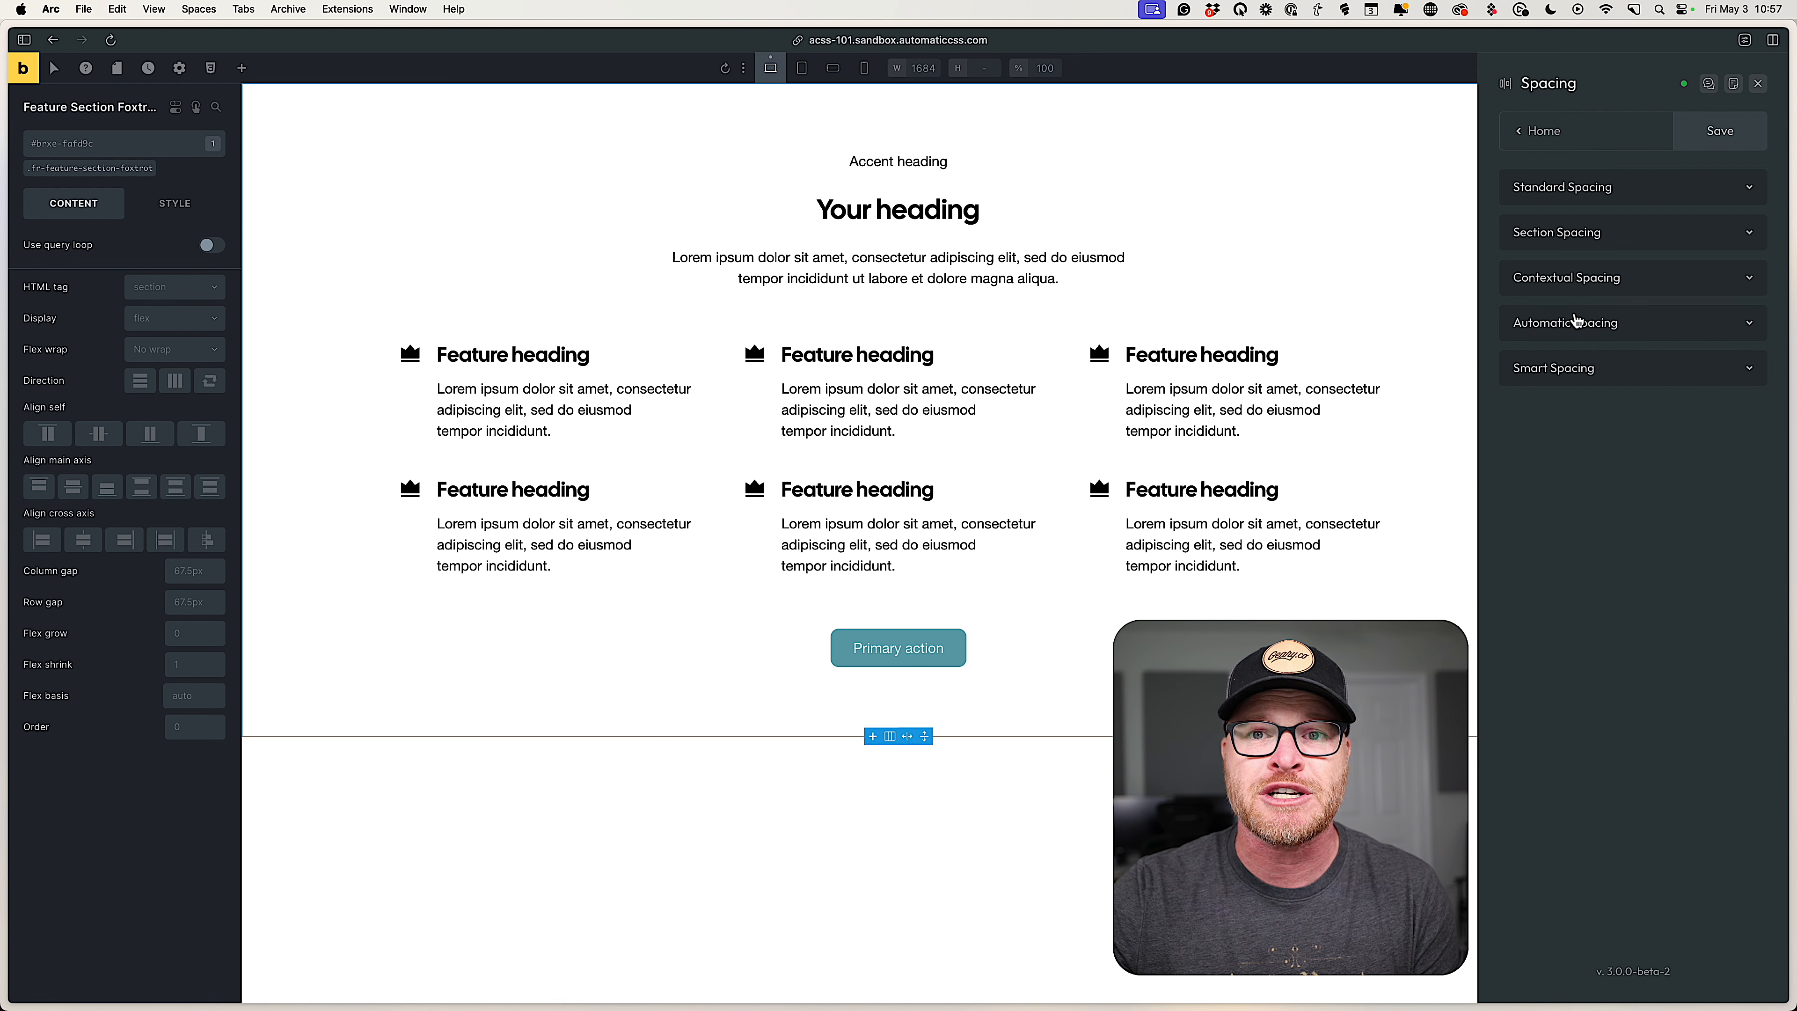
click(1583, 186)
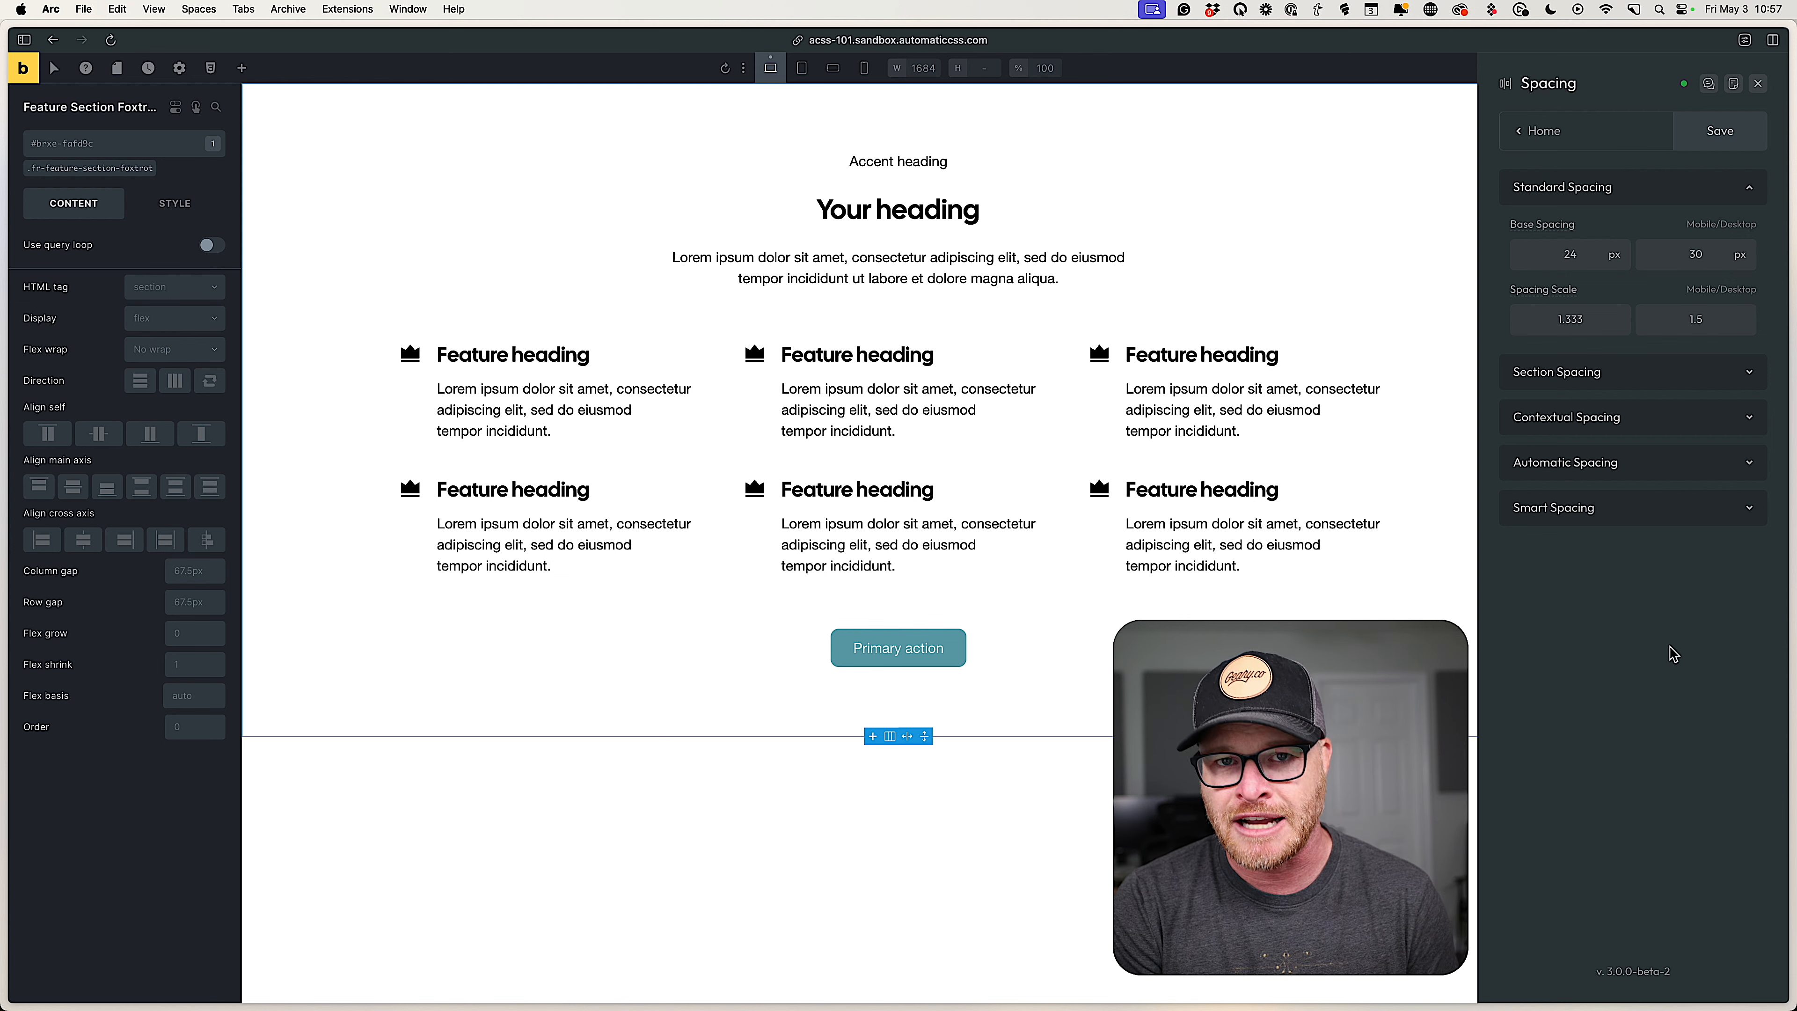
Raise the desktop base spacing to 38 px to preview looser spacing in the feature section.
double_click(1675, 255)
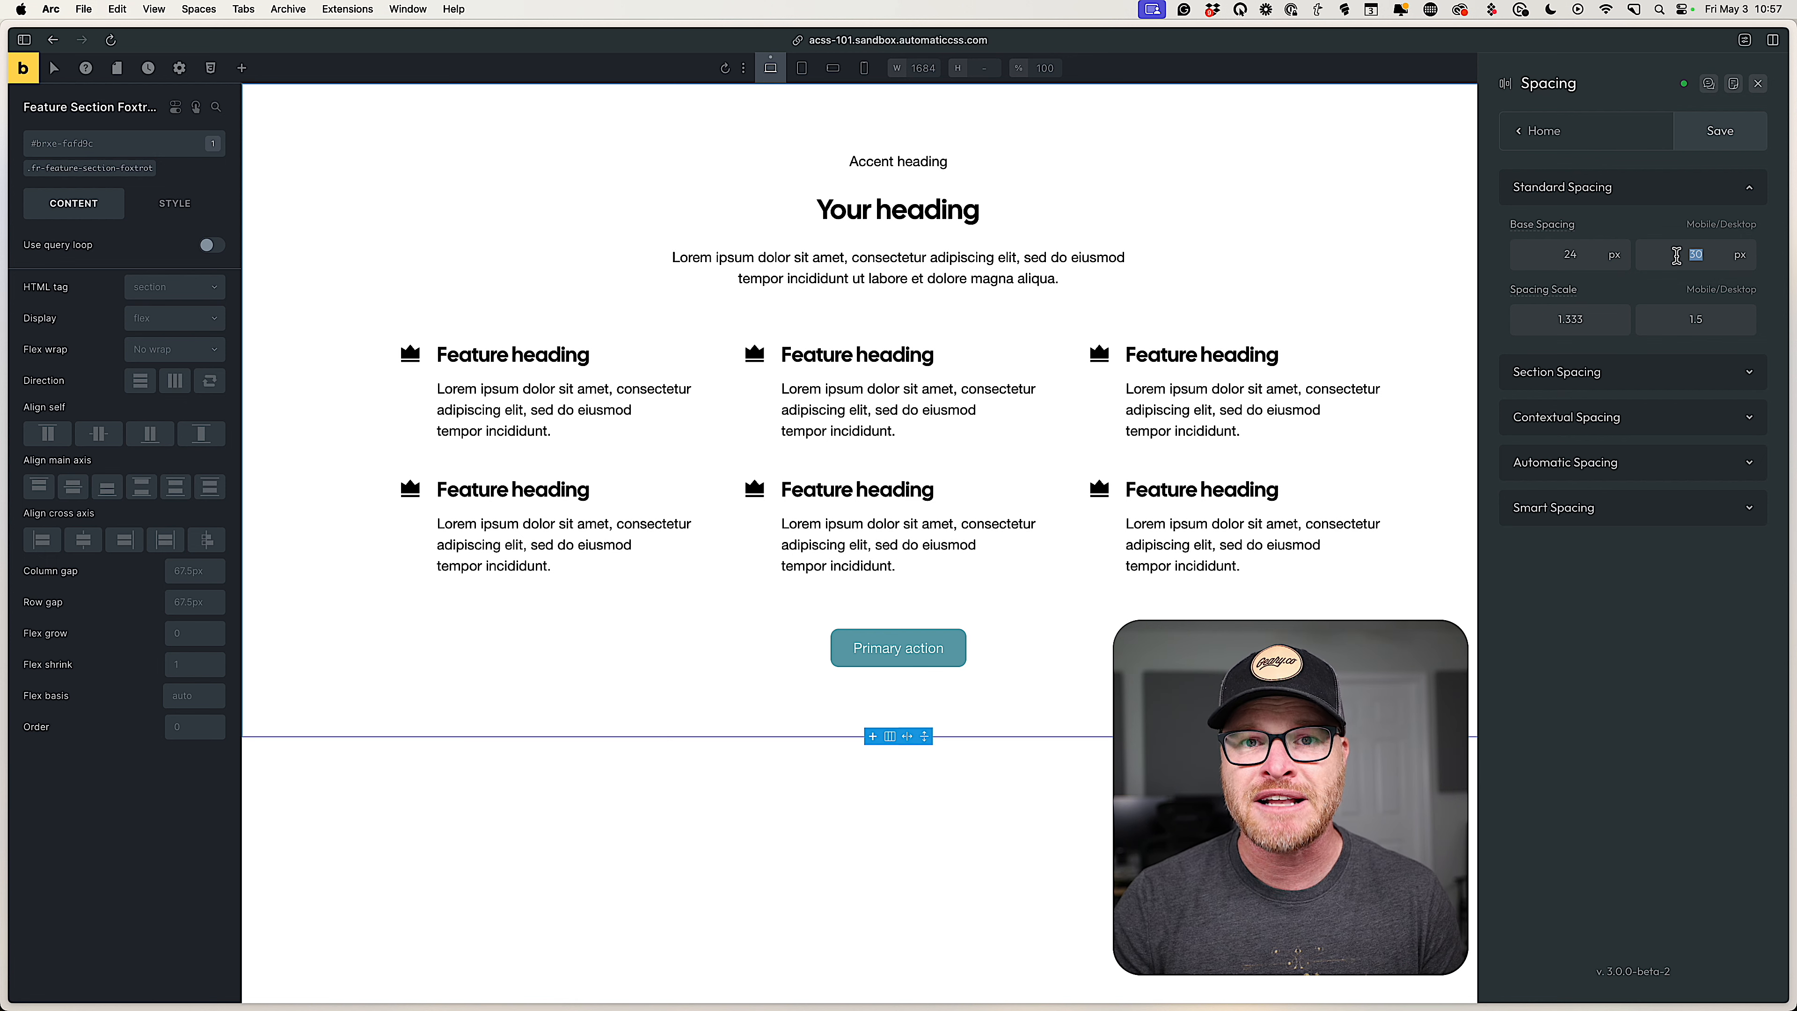
text(30.5)
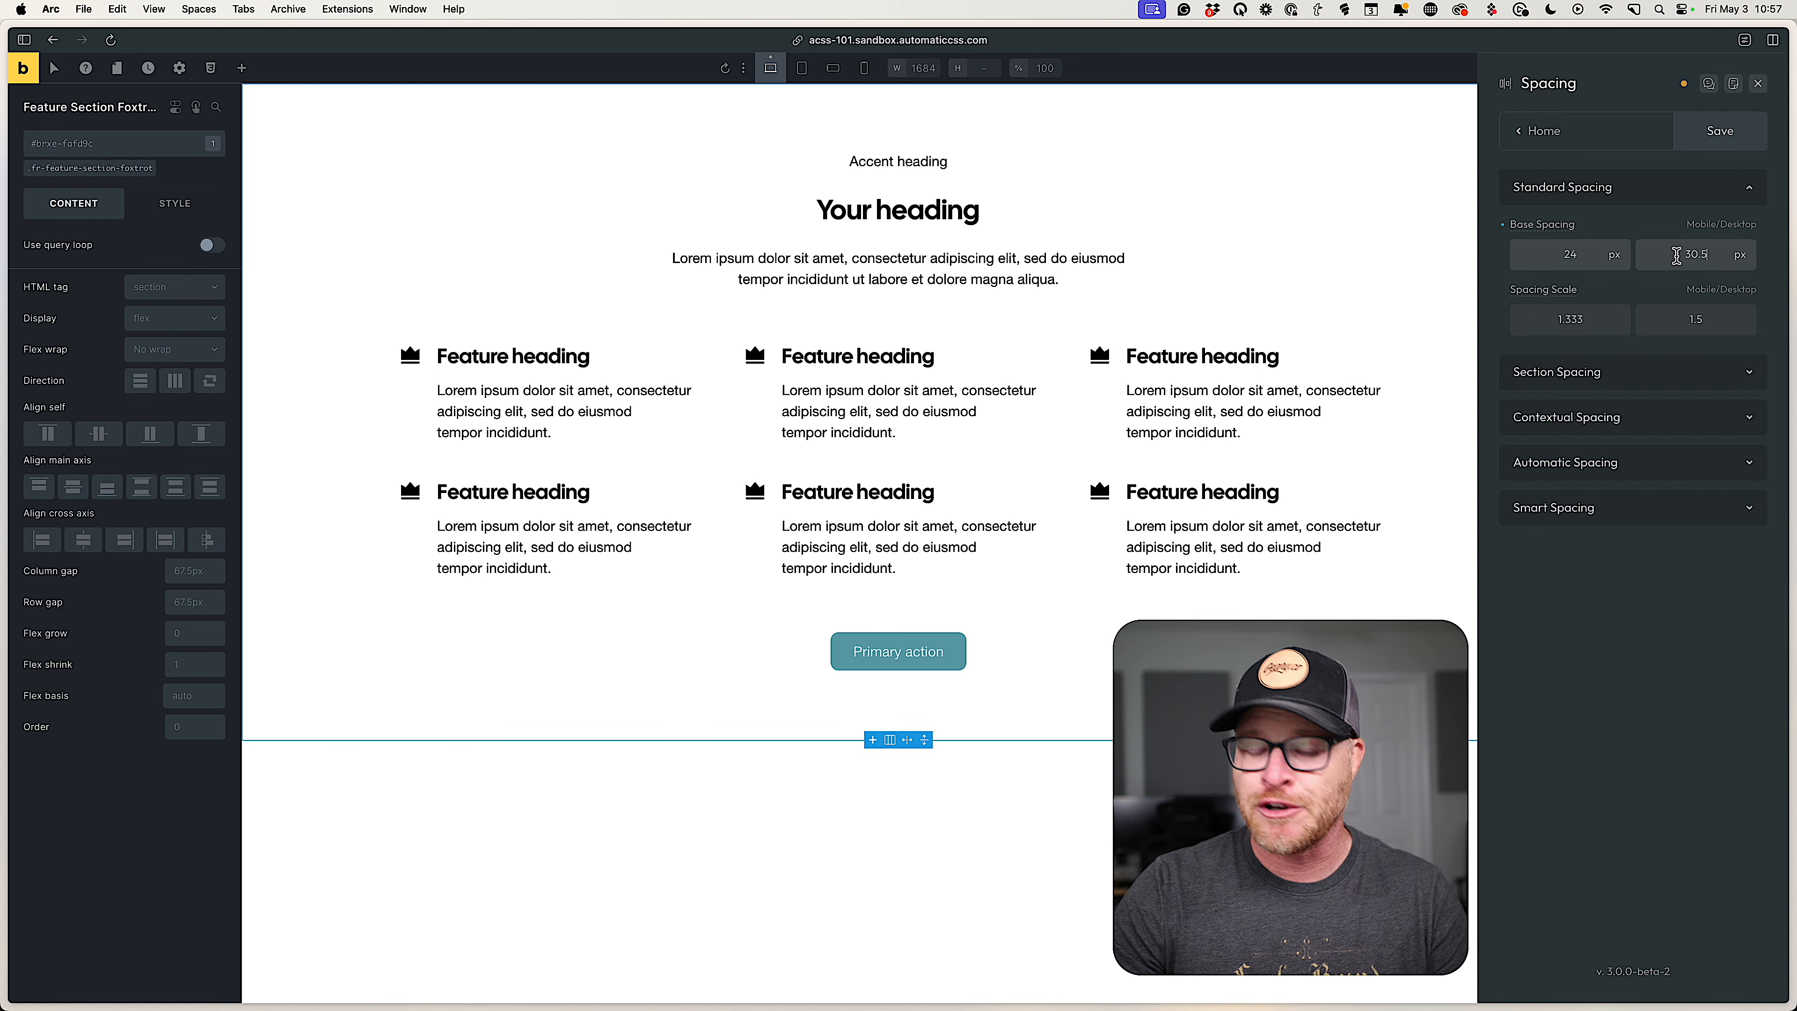
click(1676, 256)
key(Up)
key(Up)
key(Up)
key(Up)
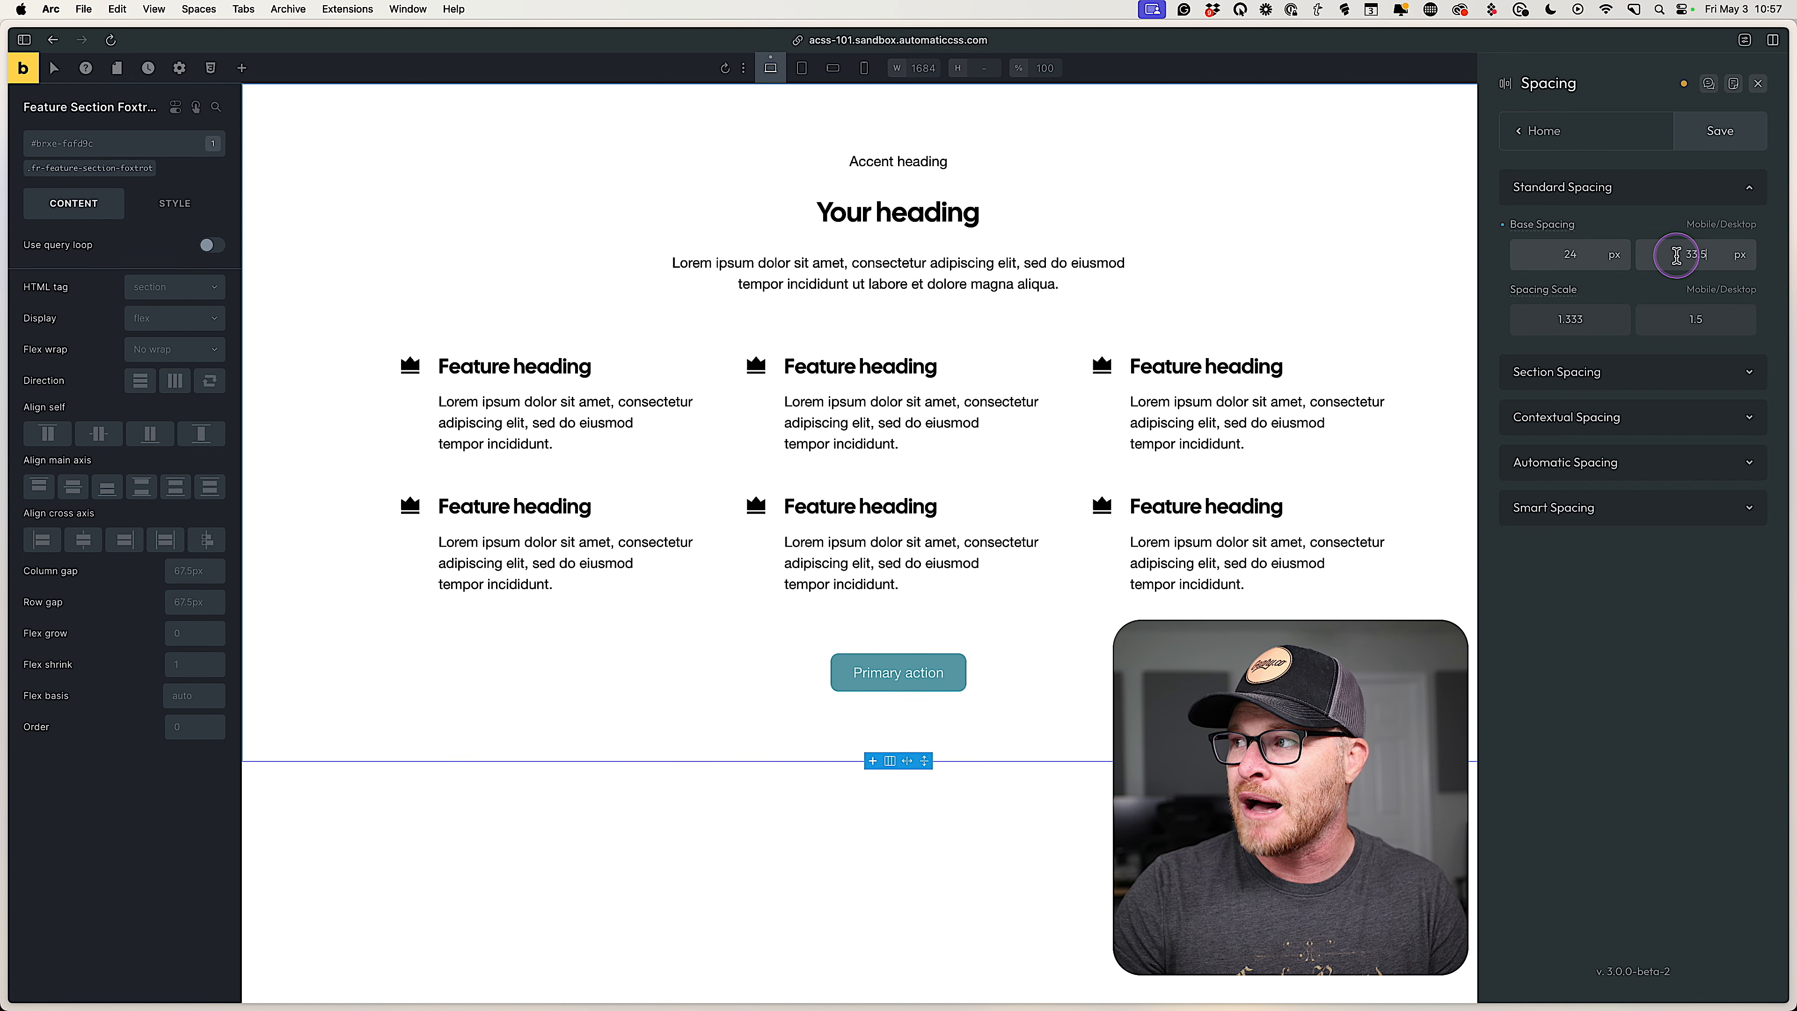
key(Up)
key(Up)
key(Up)
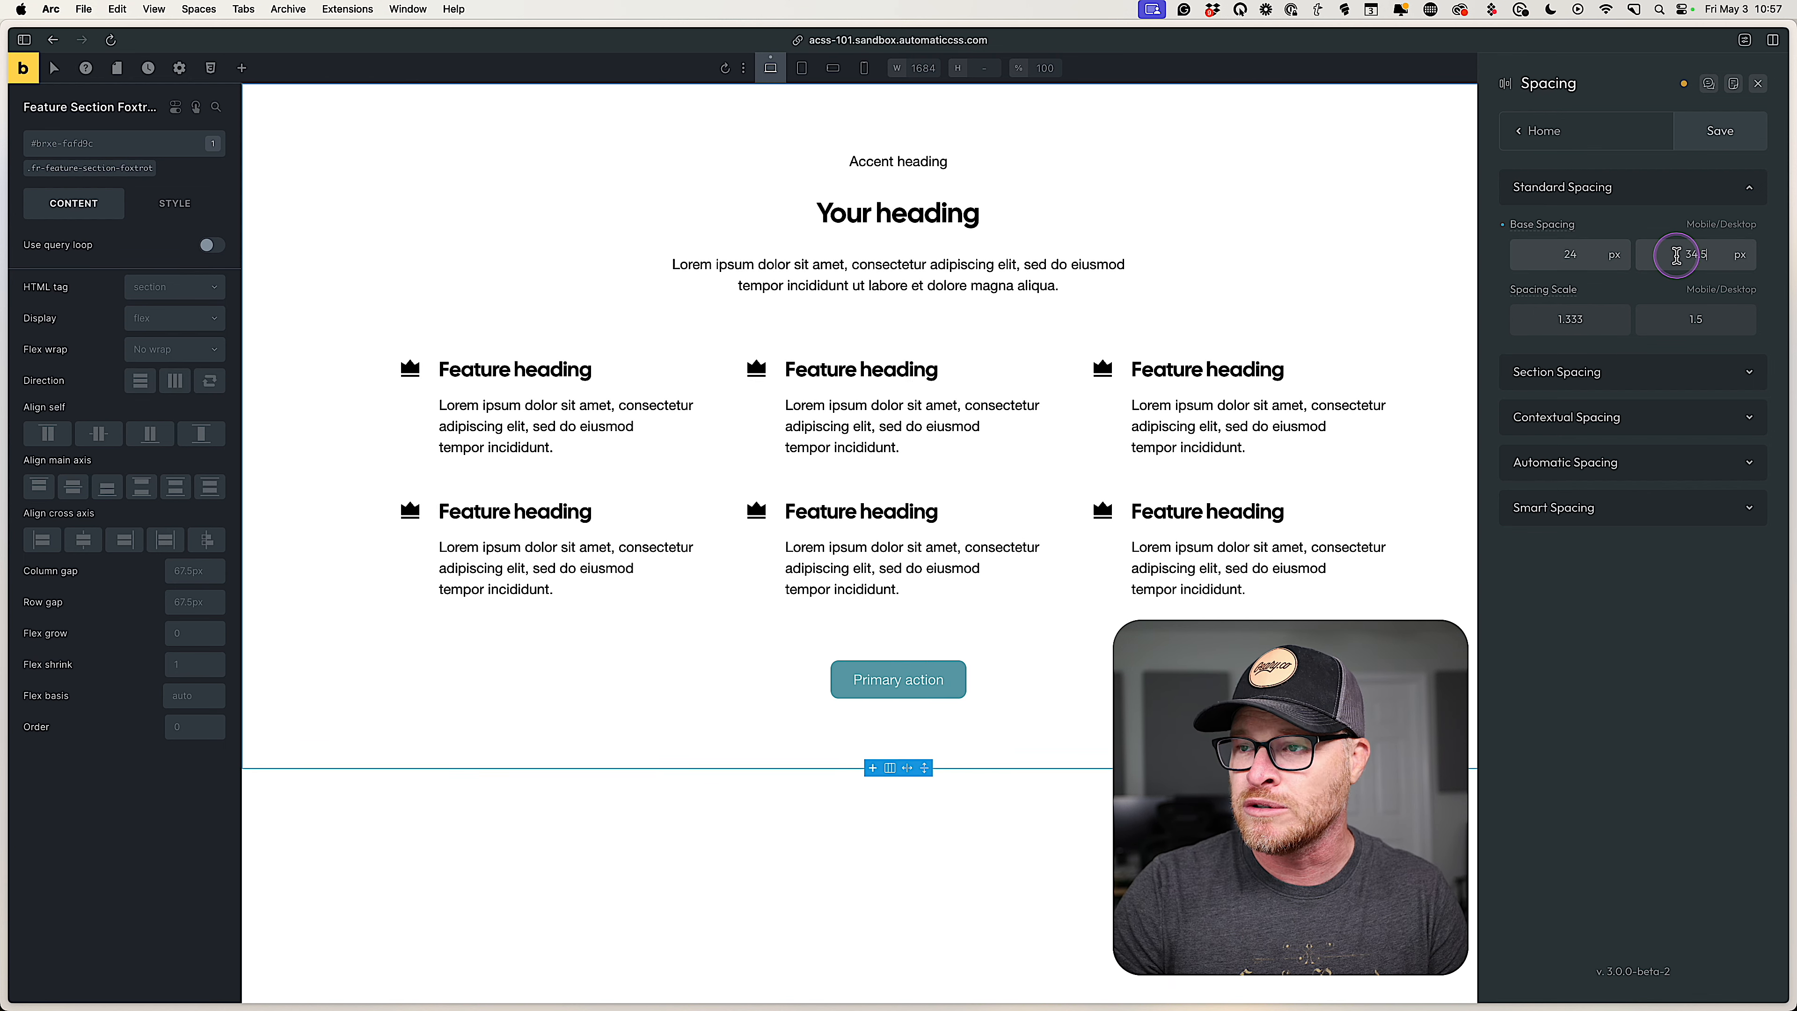
key(Up)
key(Up)
key(Up)
key(Up)
key(Up)
key(Up)
key(Up)
key(Up)
key(Up)
key(Up)
key(Up)
key(Up)
key(Up)
key(Up)
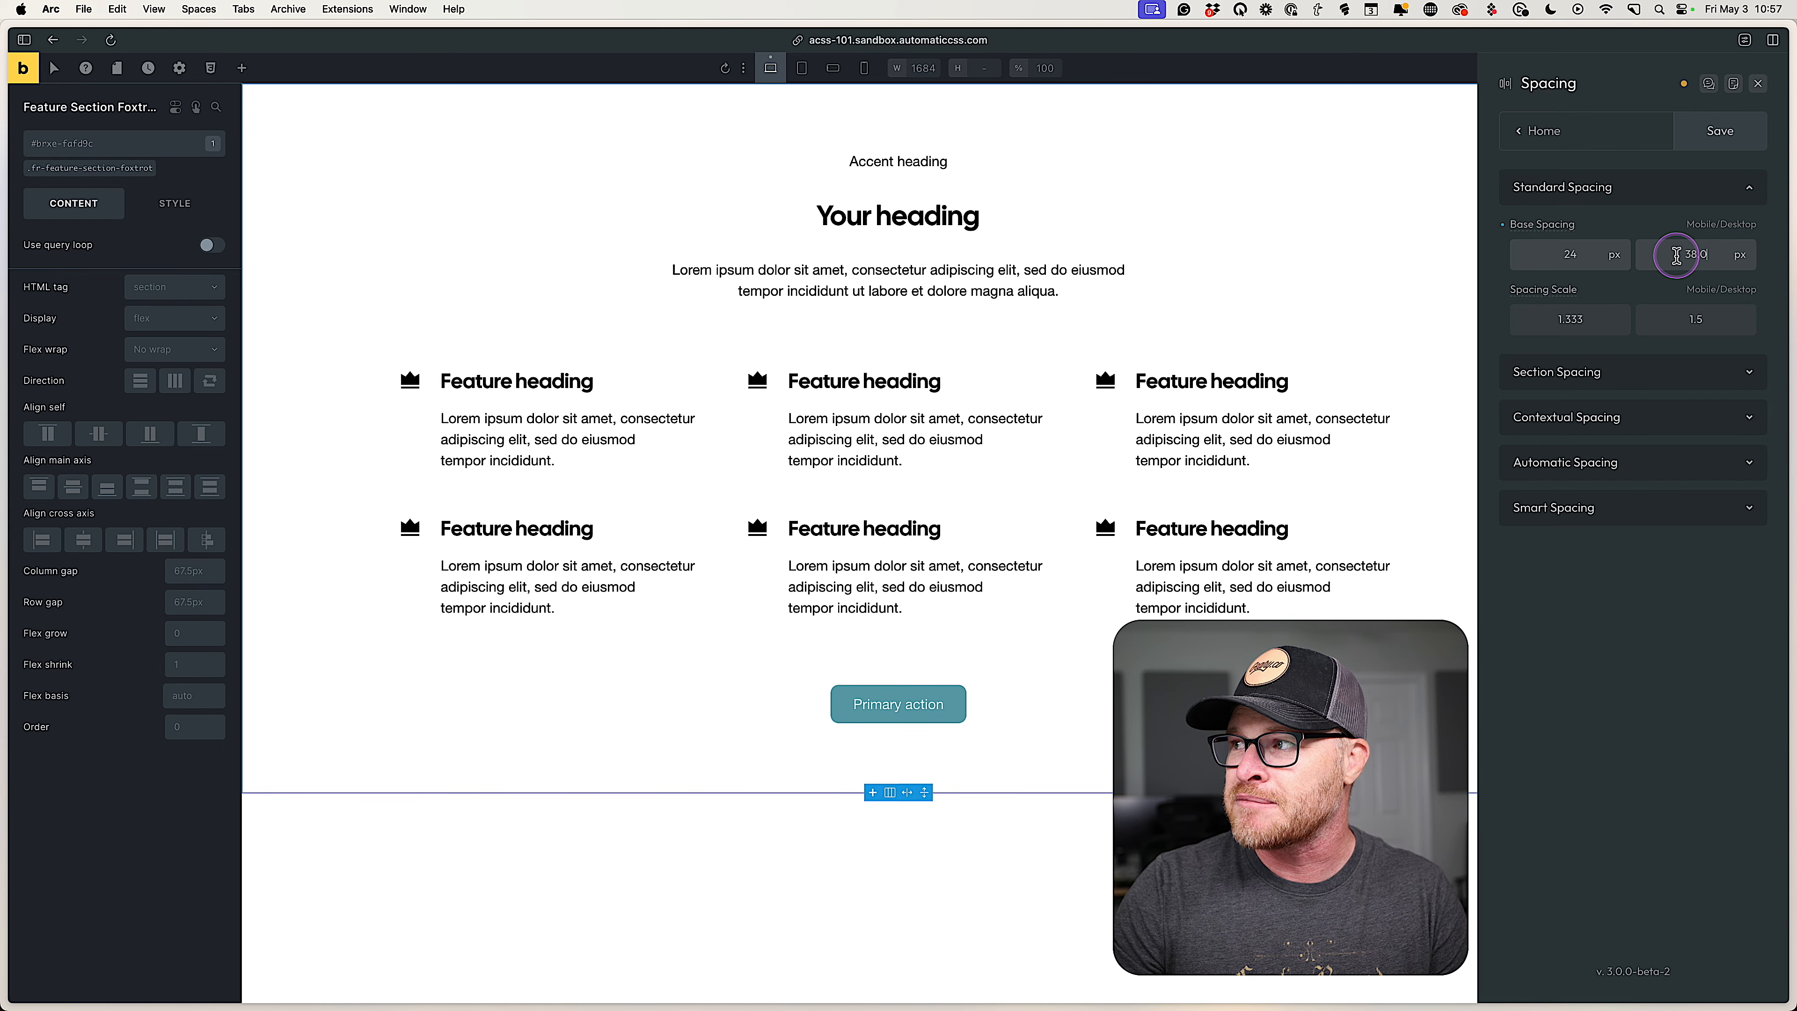
Vary the desktop base spacing in small increments up and down, ending at 30 px.
key(Down)
key(Down)
key(Down)
key(Down)
key(Down)
key(Down)
key(Down)
key(Down)
key(Down)
key(Down)
key(Down)
key(Down)
key(Down)
key(Down)
key(Down)
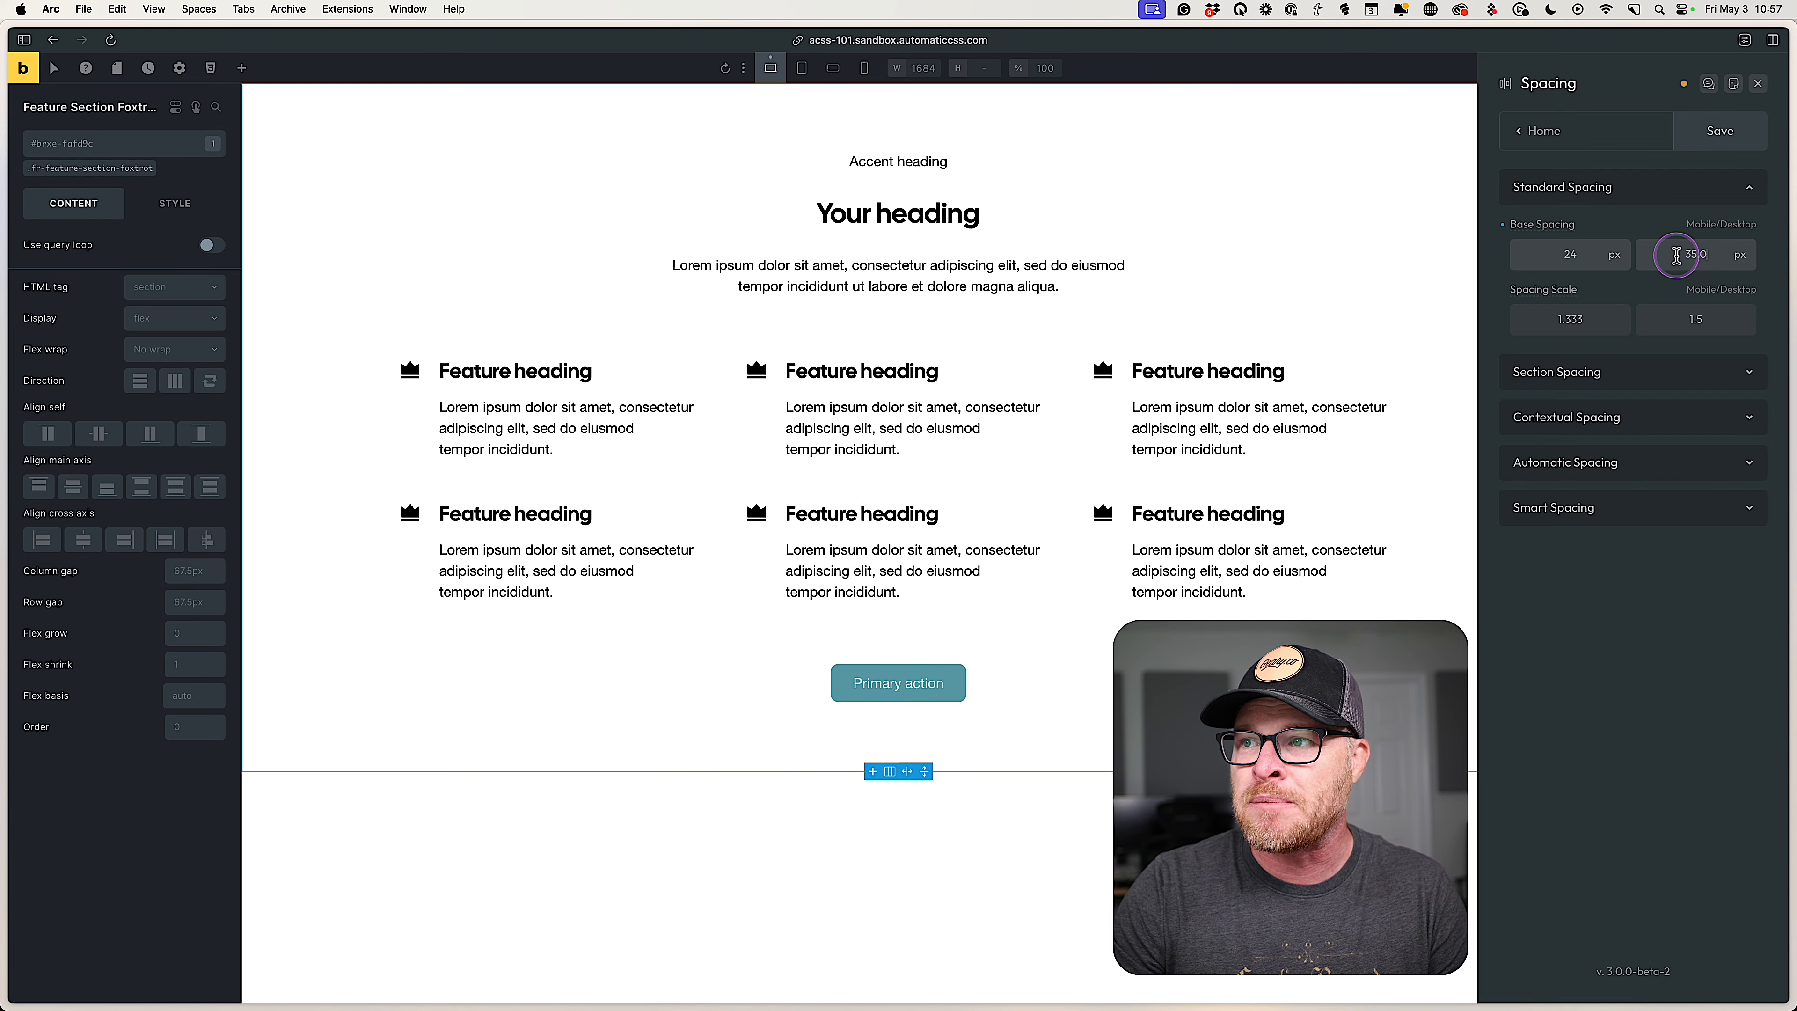
key(Up)
key(Up)
key(Up)
key(Up)
key(Up)
key(Up)
key(Up)
key(Up)
key(Up)
key(Up)
key(Up)
key(Up)
key(Down)
key(Down)
key(Down)
key(Down)
key(Down)
key(Down)
key(Down)
key(Down)
key(Down)
key(Down)
key(Down)
key(Down)
key(Down)
key(Down)
key(Down)
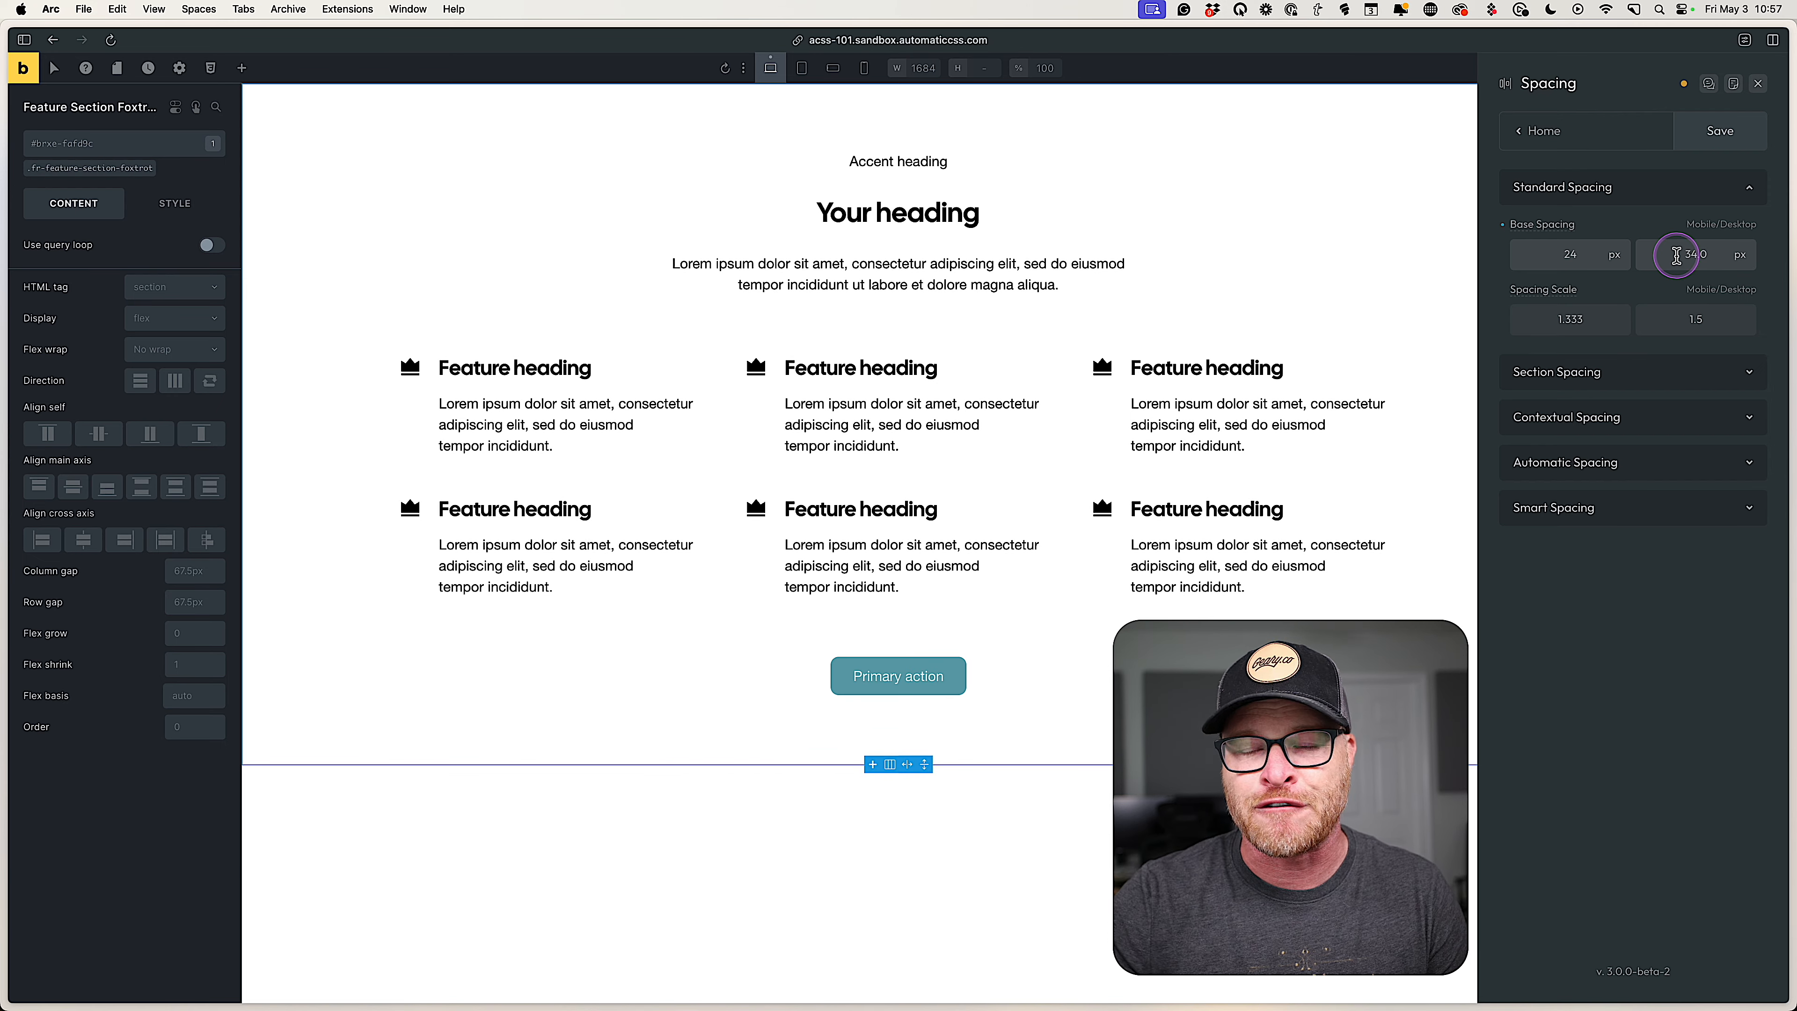
key(Down)
key(Down)
key(Down)
key(Down)
key(Down)
key(Up)
key(Up)
key(Up)
key(Up)
key(Up)
key(Up)
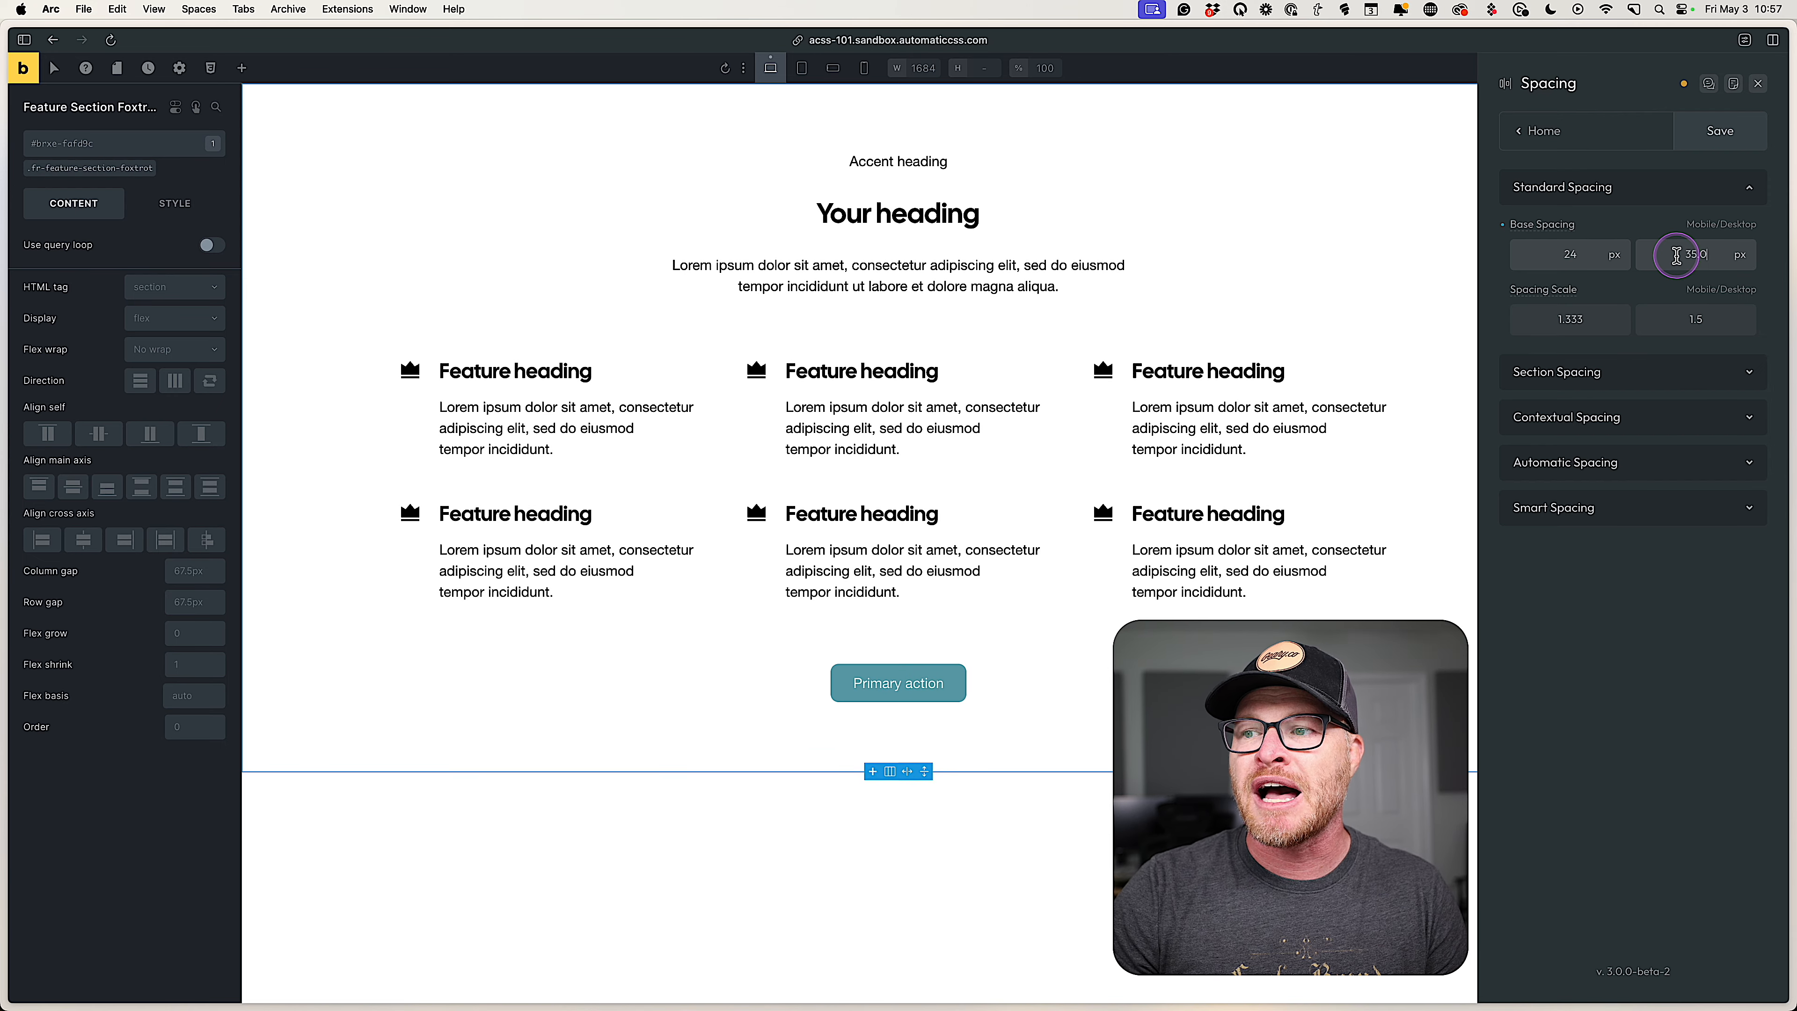
key(Down)
key(Down)
key(Down)
key(Down)
key(Down)
key(Down)
key(Up)
key(Up)
key(Up)
key(Up)
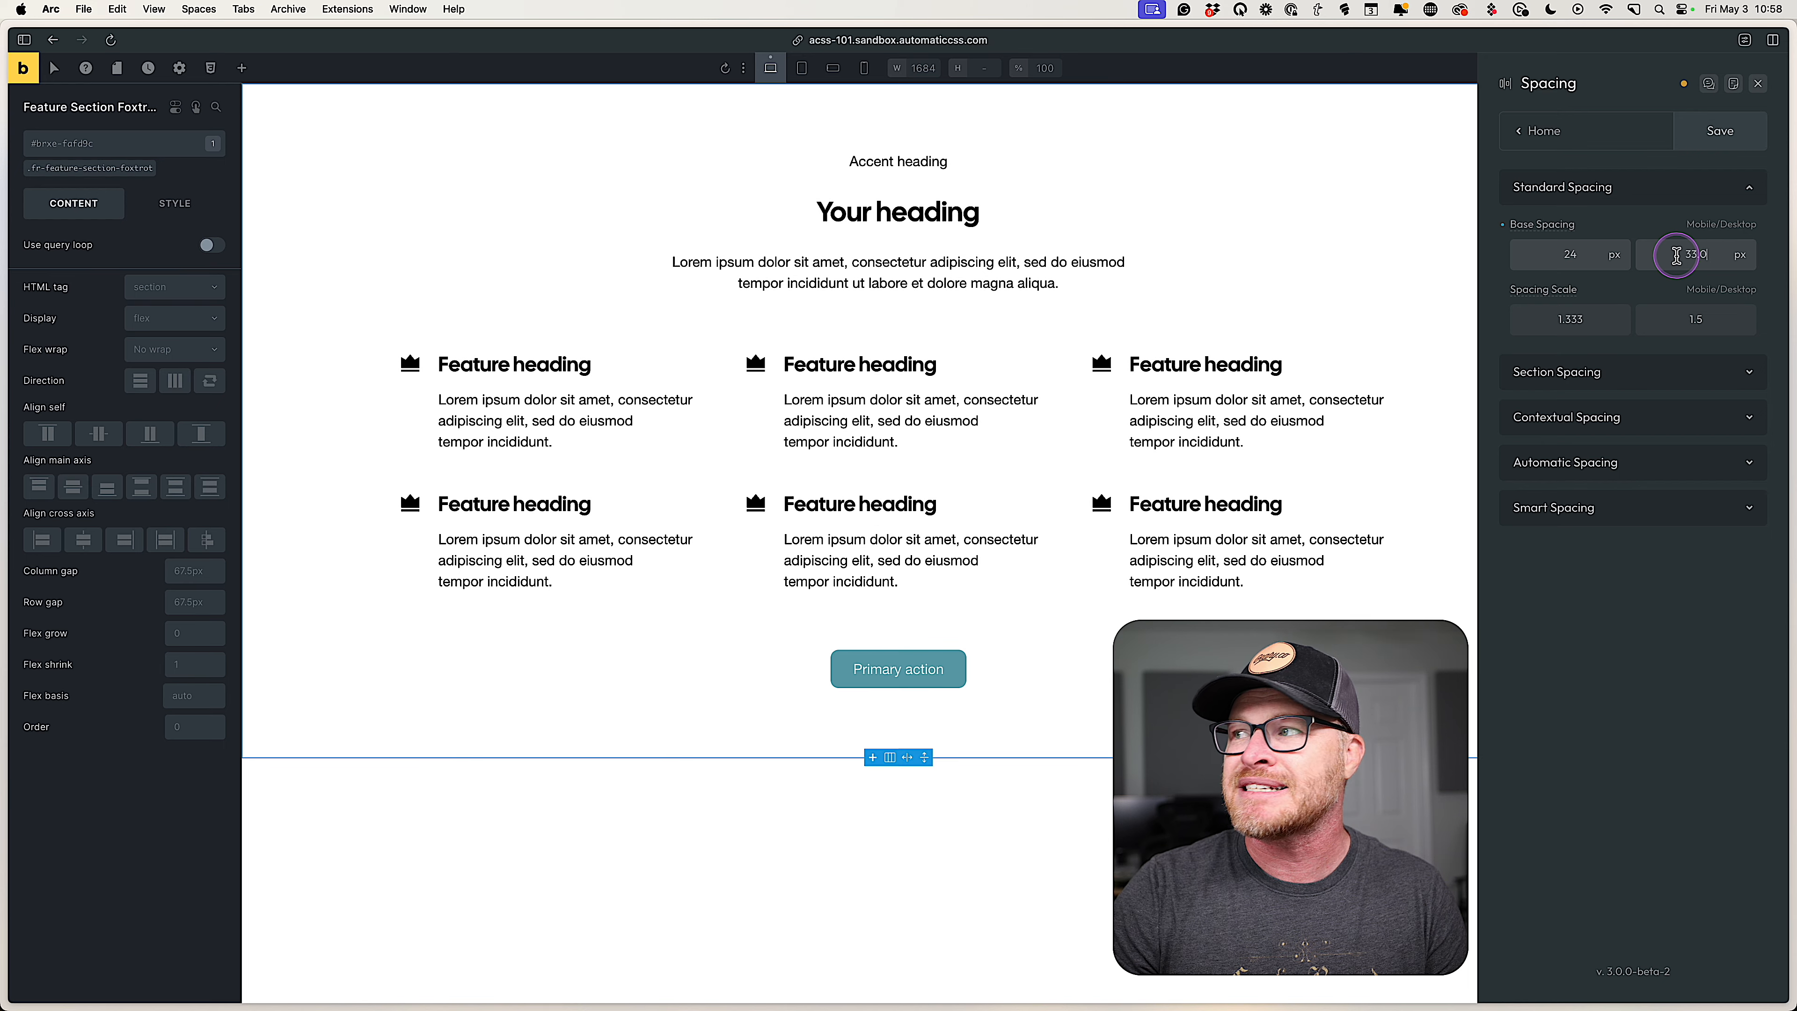
key(Up)
key(Down)
key(Down)
key(Up)
key(Up)
key(Up)
key(Down)
key(Down)
key(Up)
key(Up)
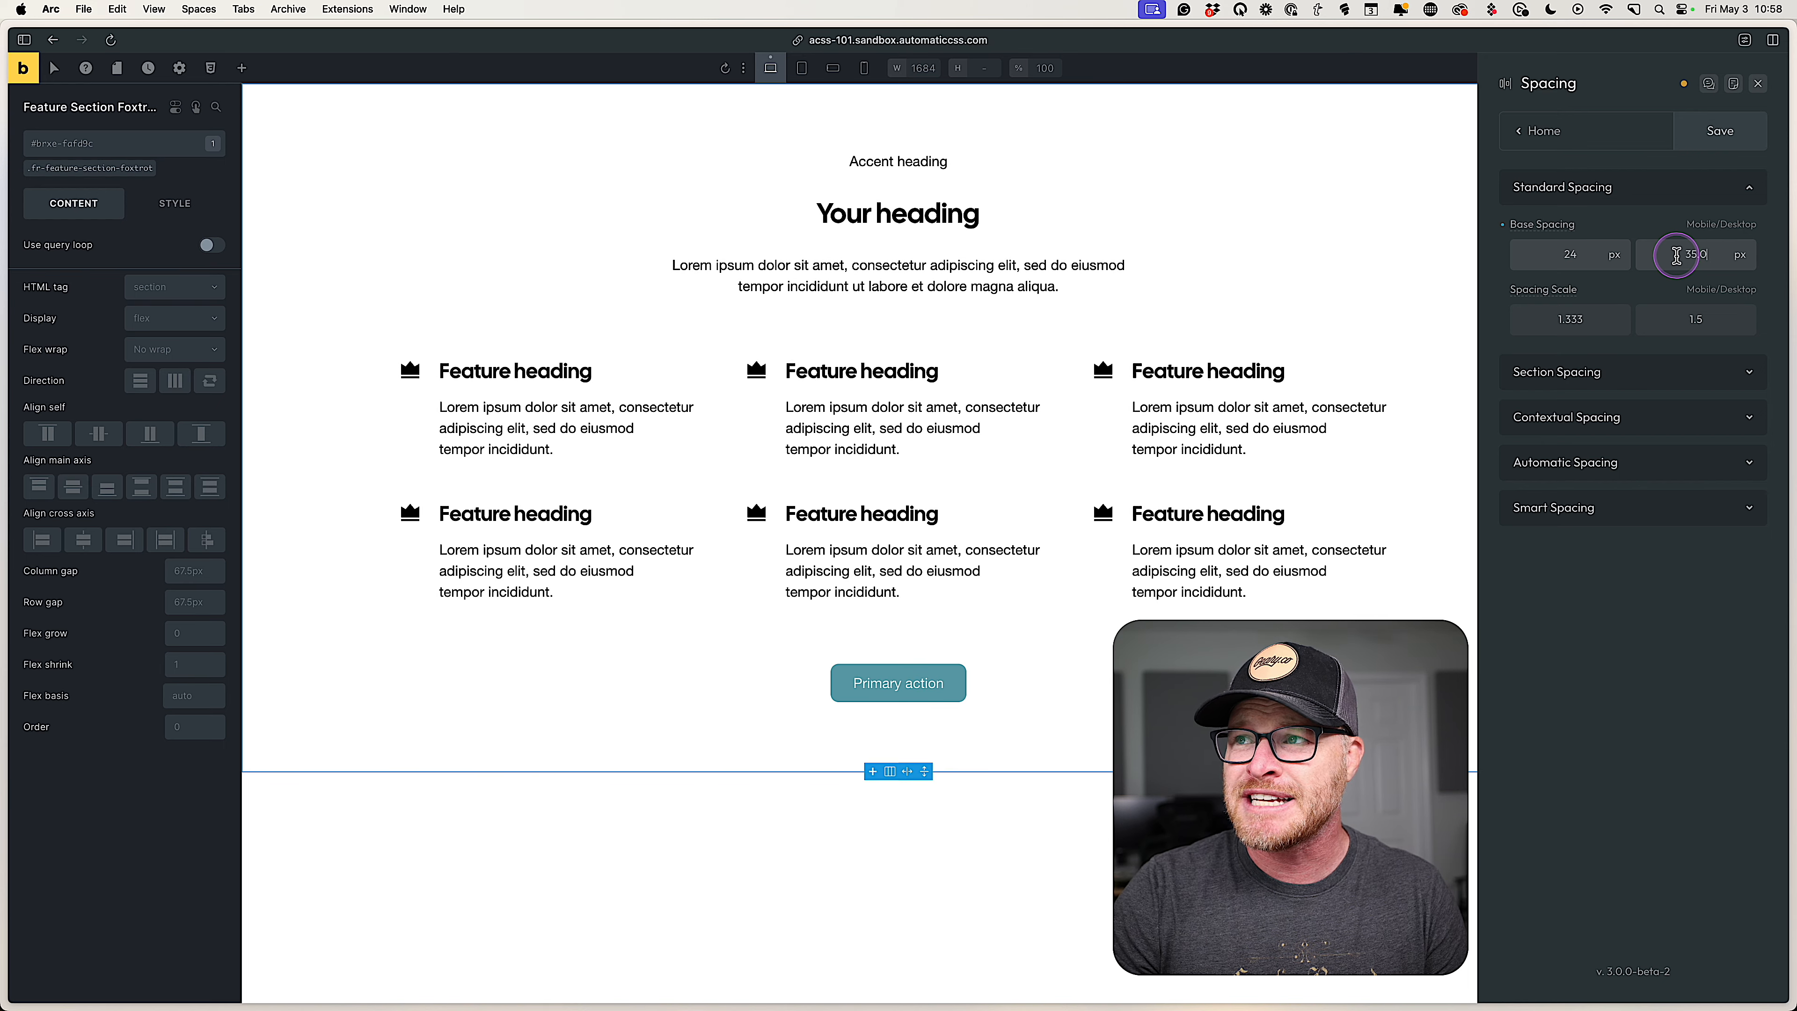
key(Up)
key(Up)
key(Down)
key(Down)
key(Down)
key(Down)
key(Down)
key(Down)
key(Down)
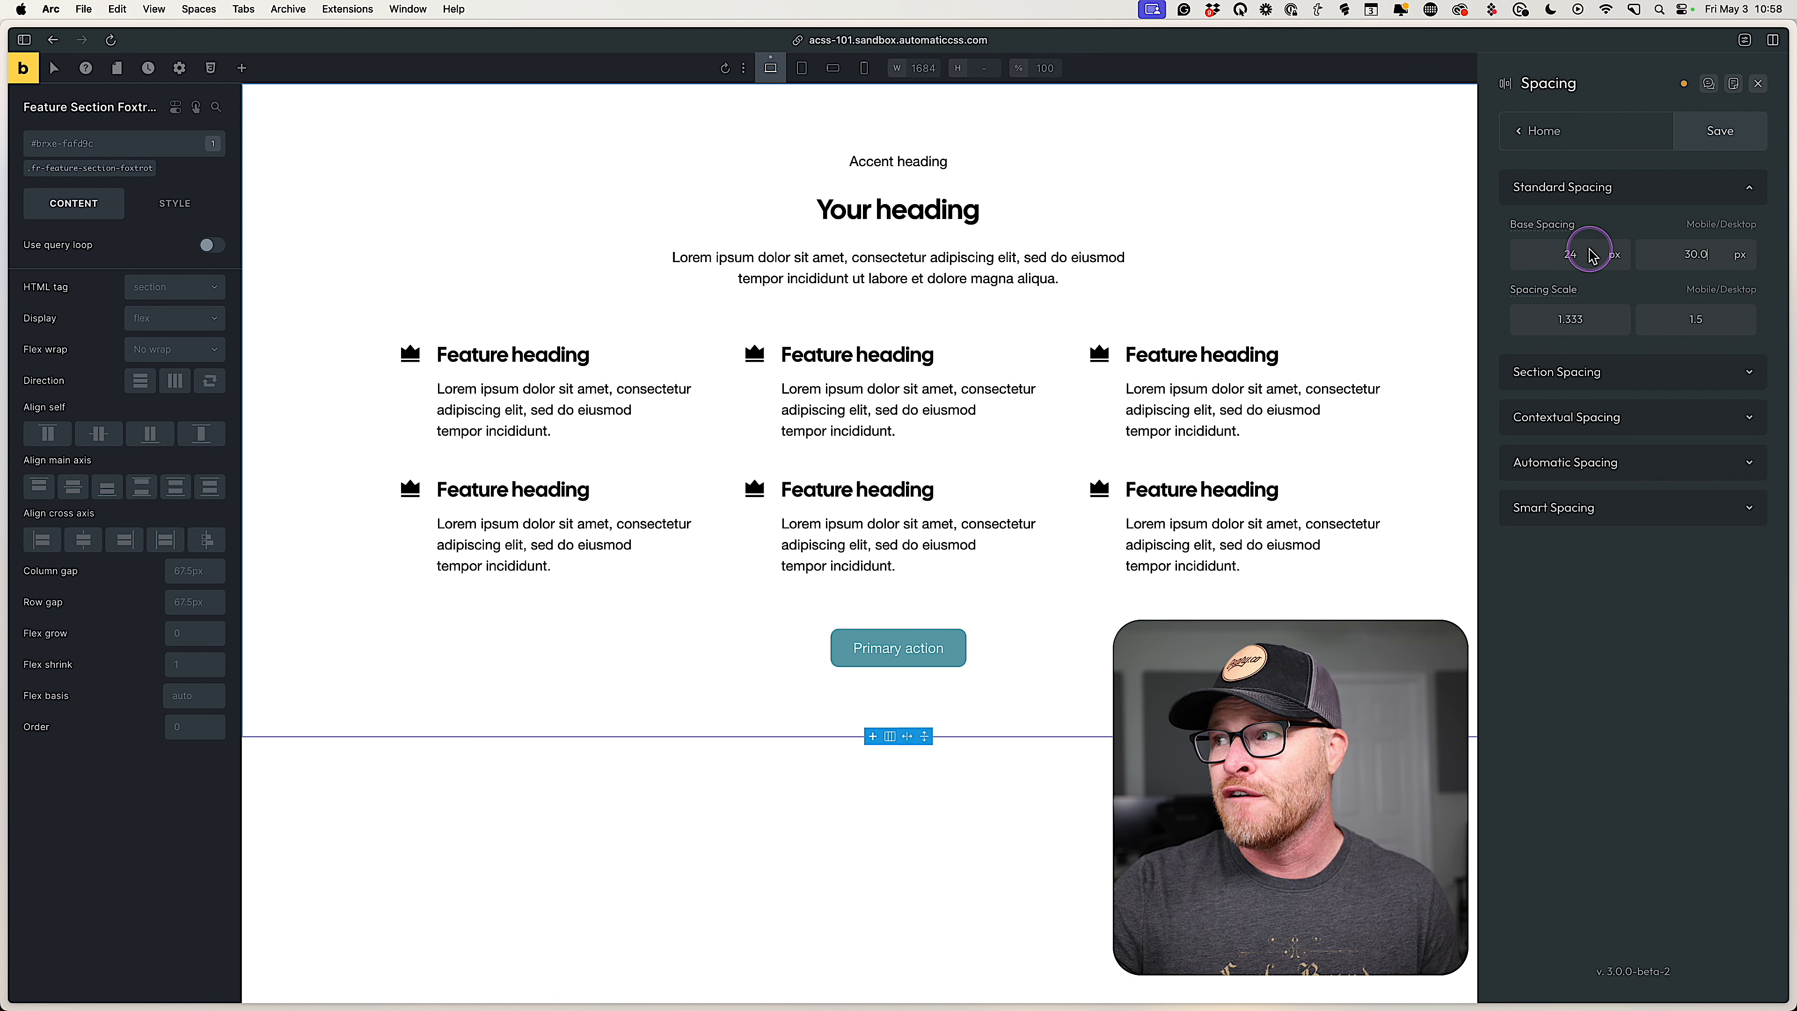
Set the mobile base spacing to 20 px.
double_click(1575, 254)
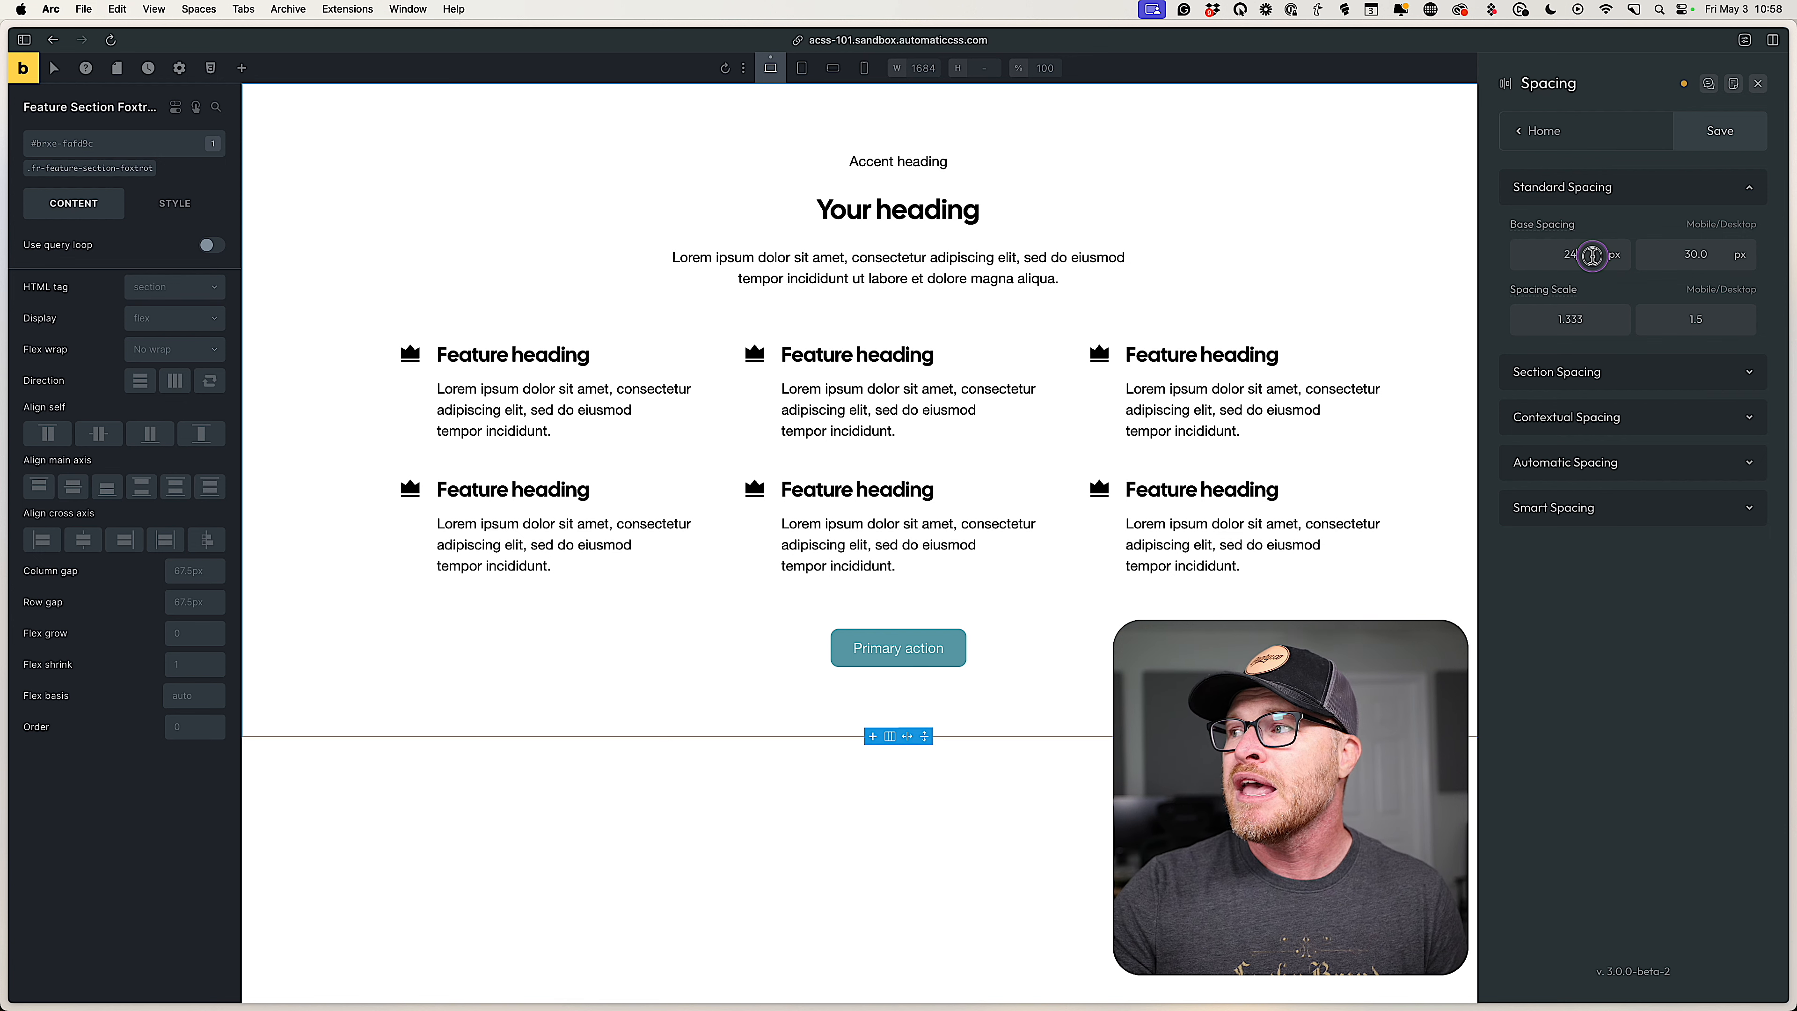
click(1579, 256)
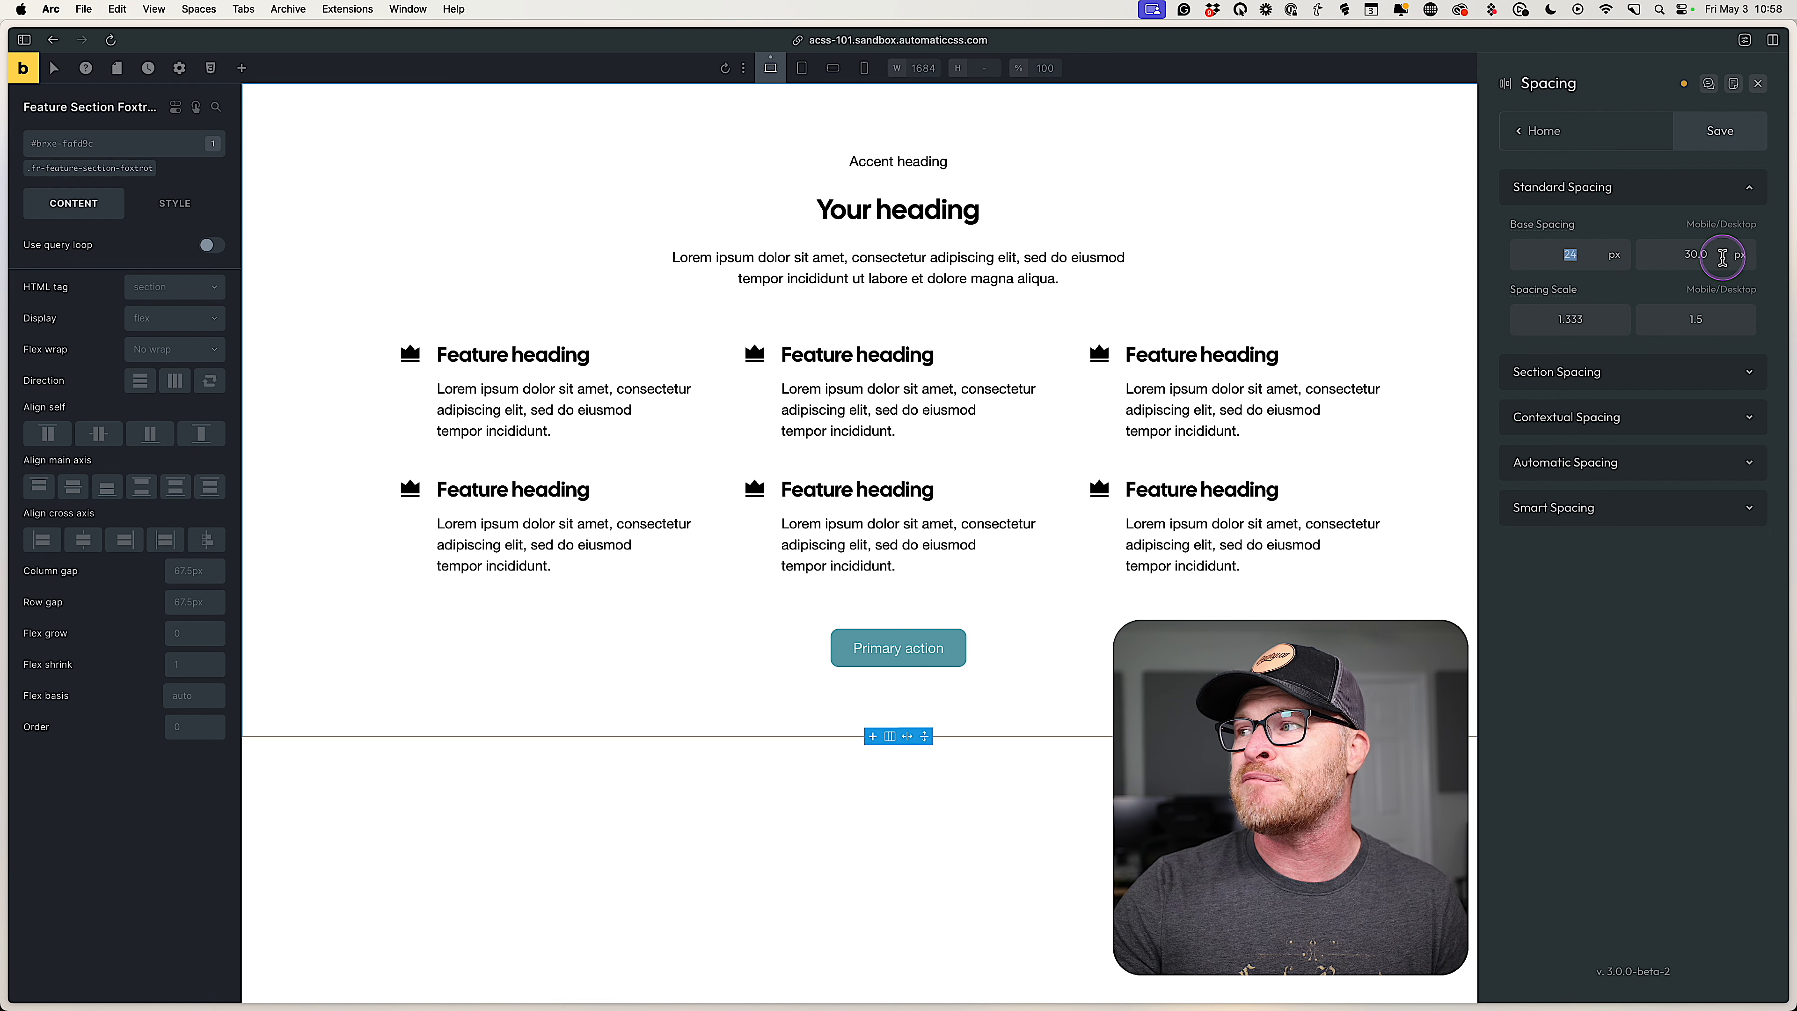
double_click(1679, 257)
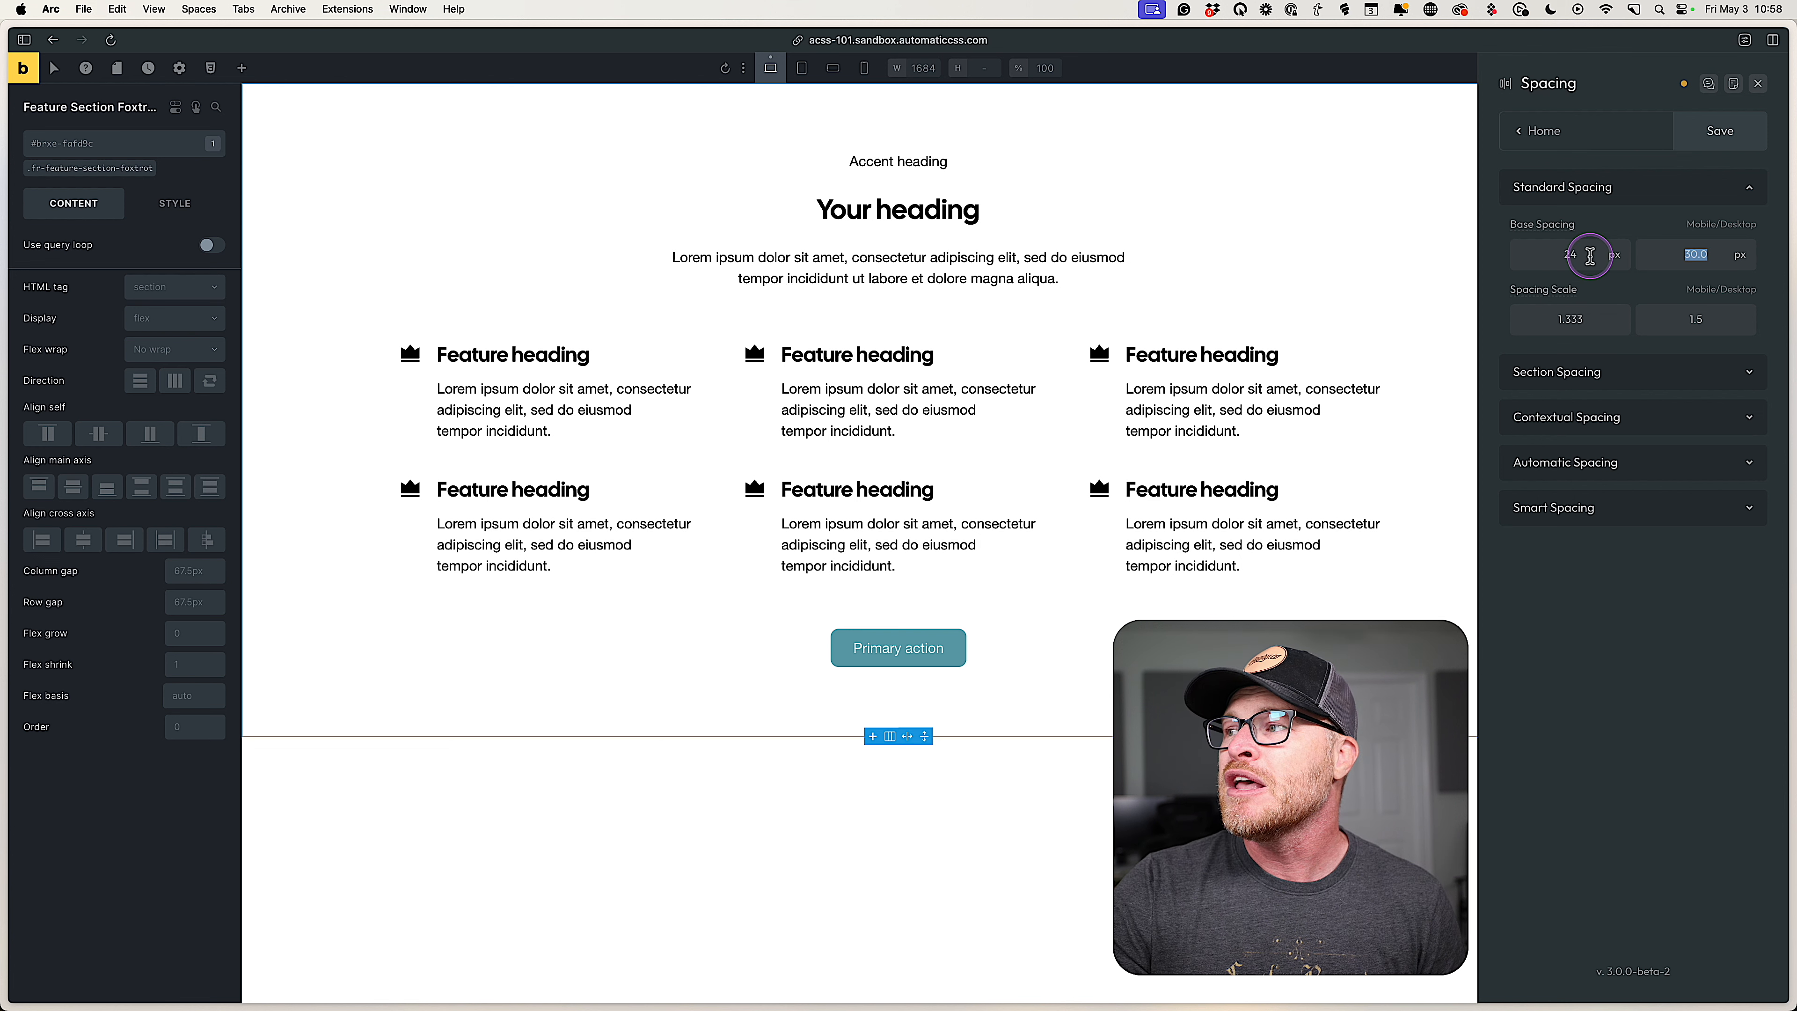
click(1549, 253)
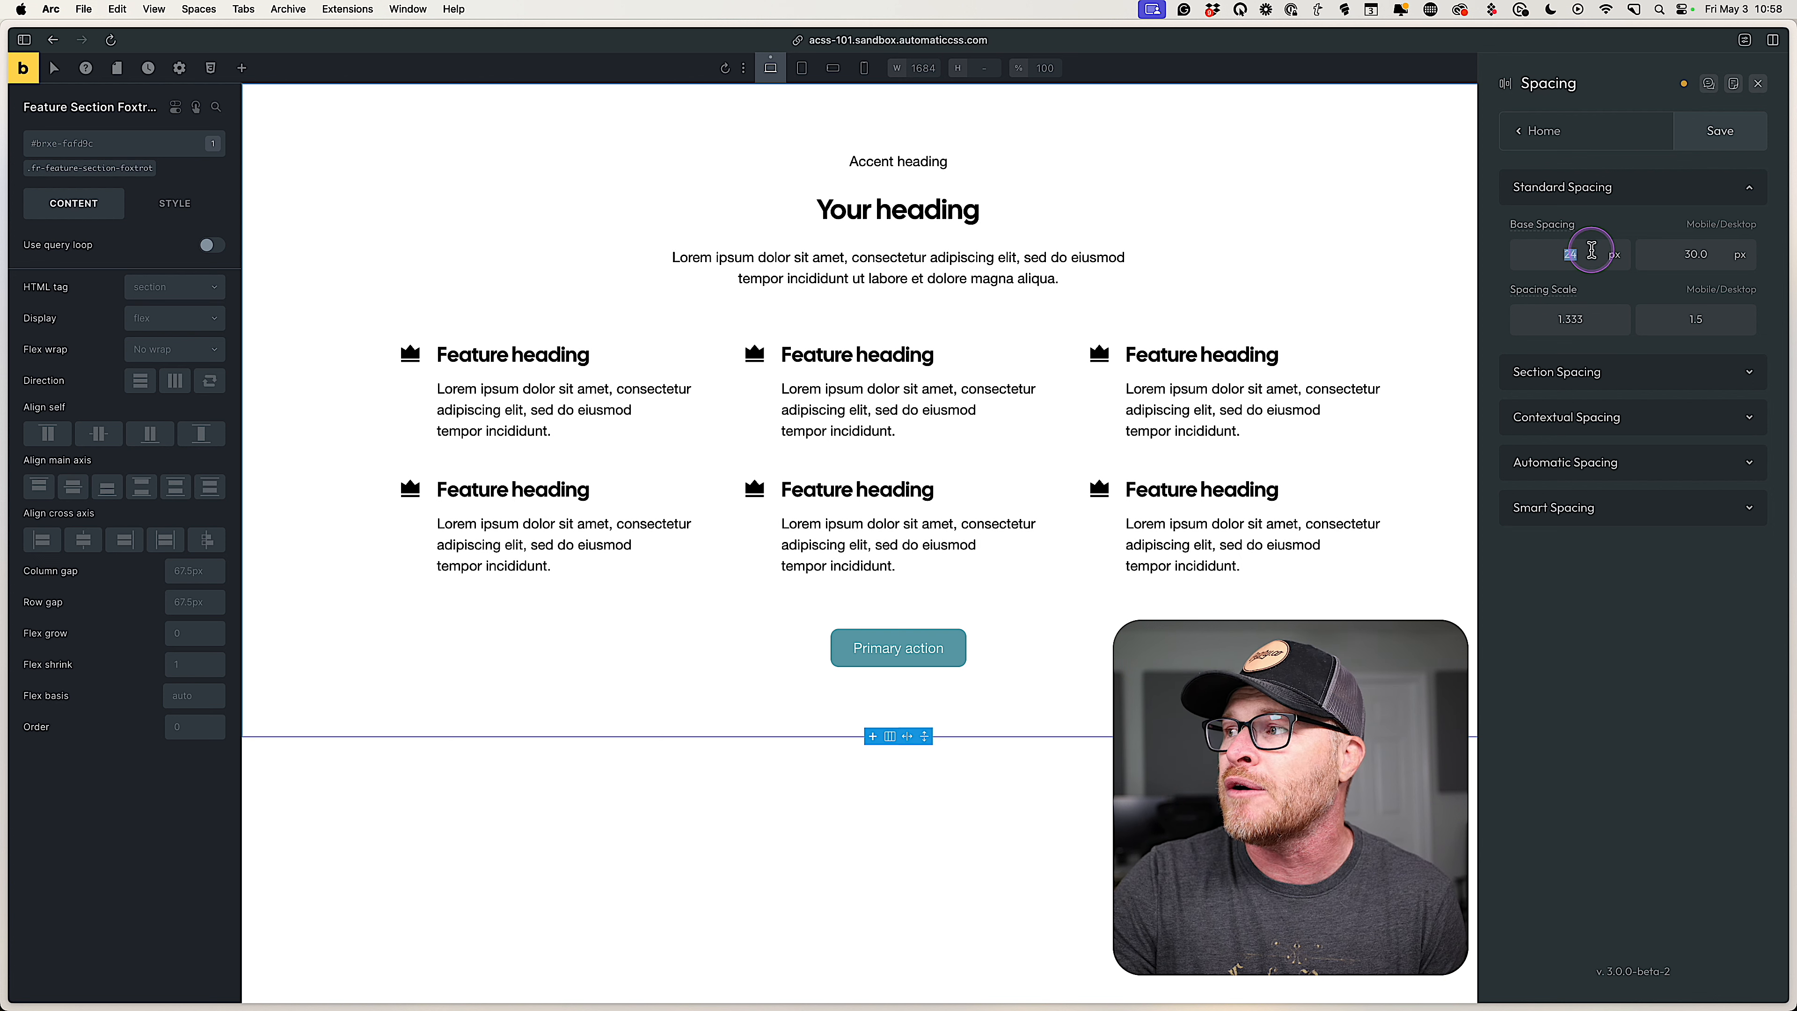
click(1563, 324)
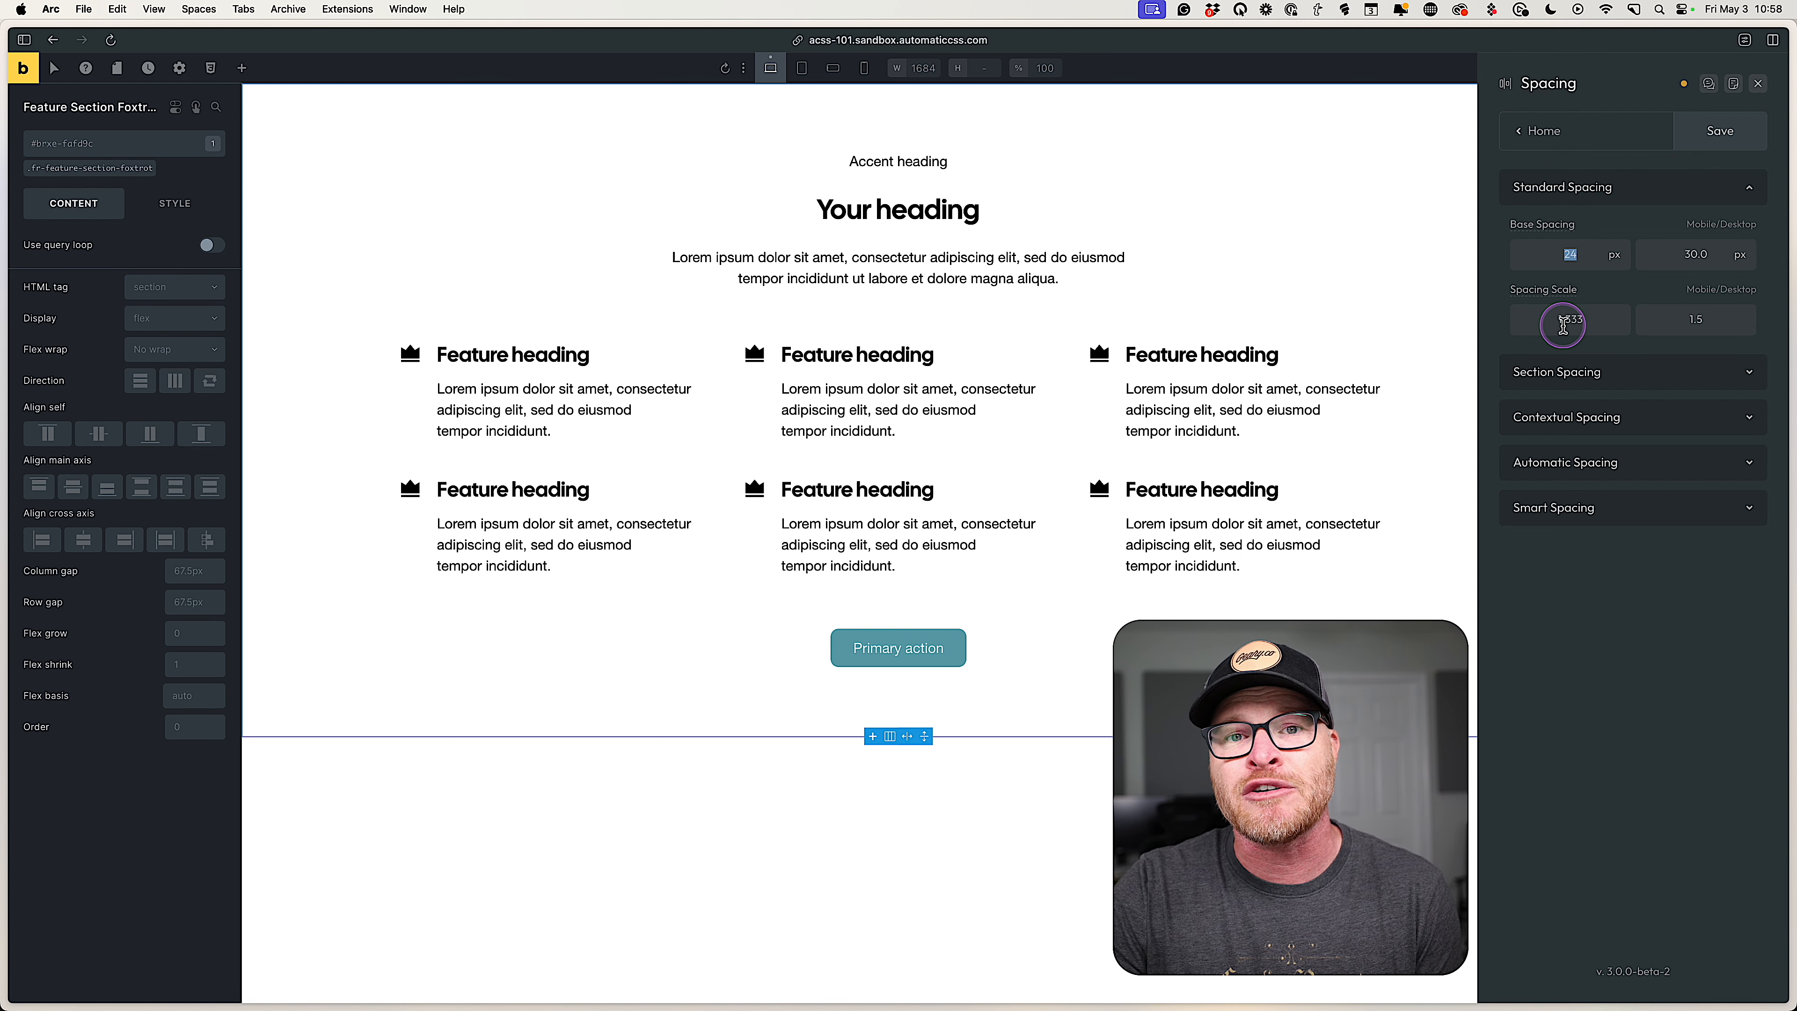
text(23.7)
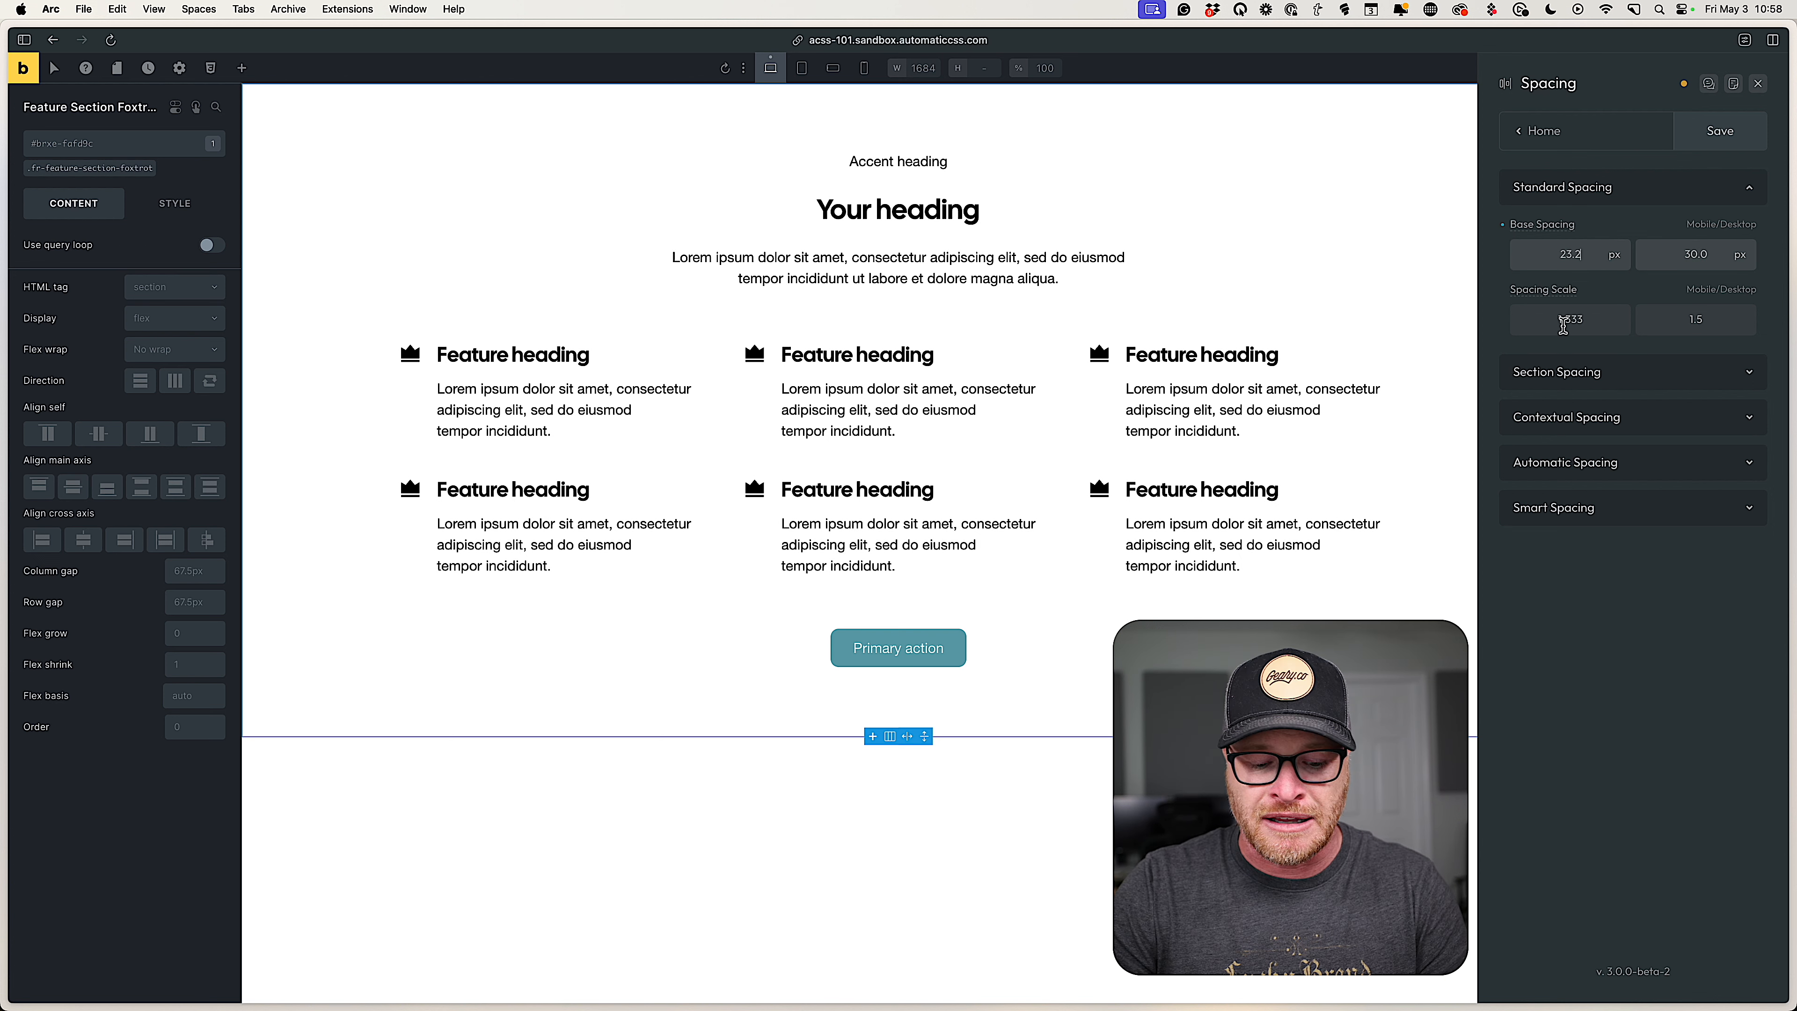
key(super+a)
text(20)
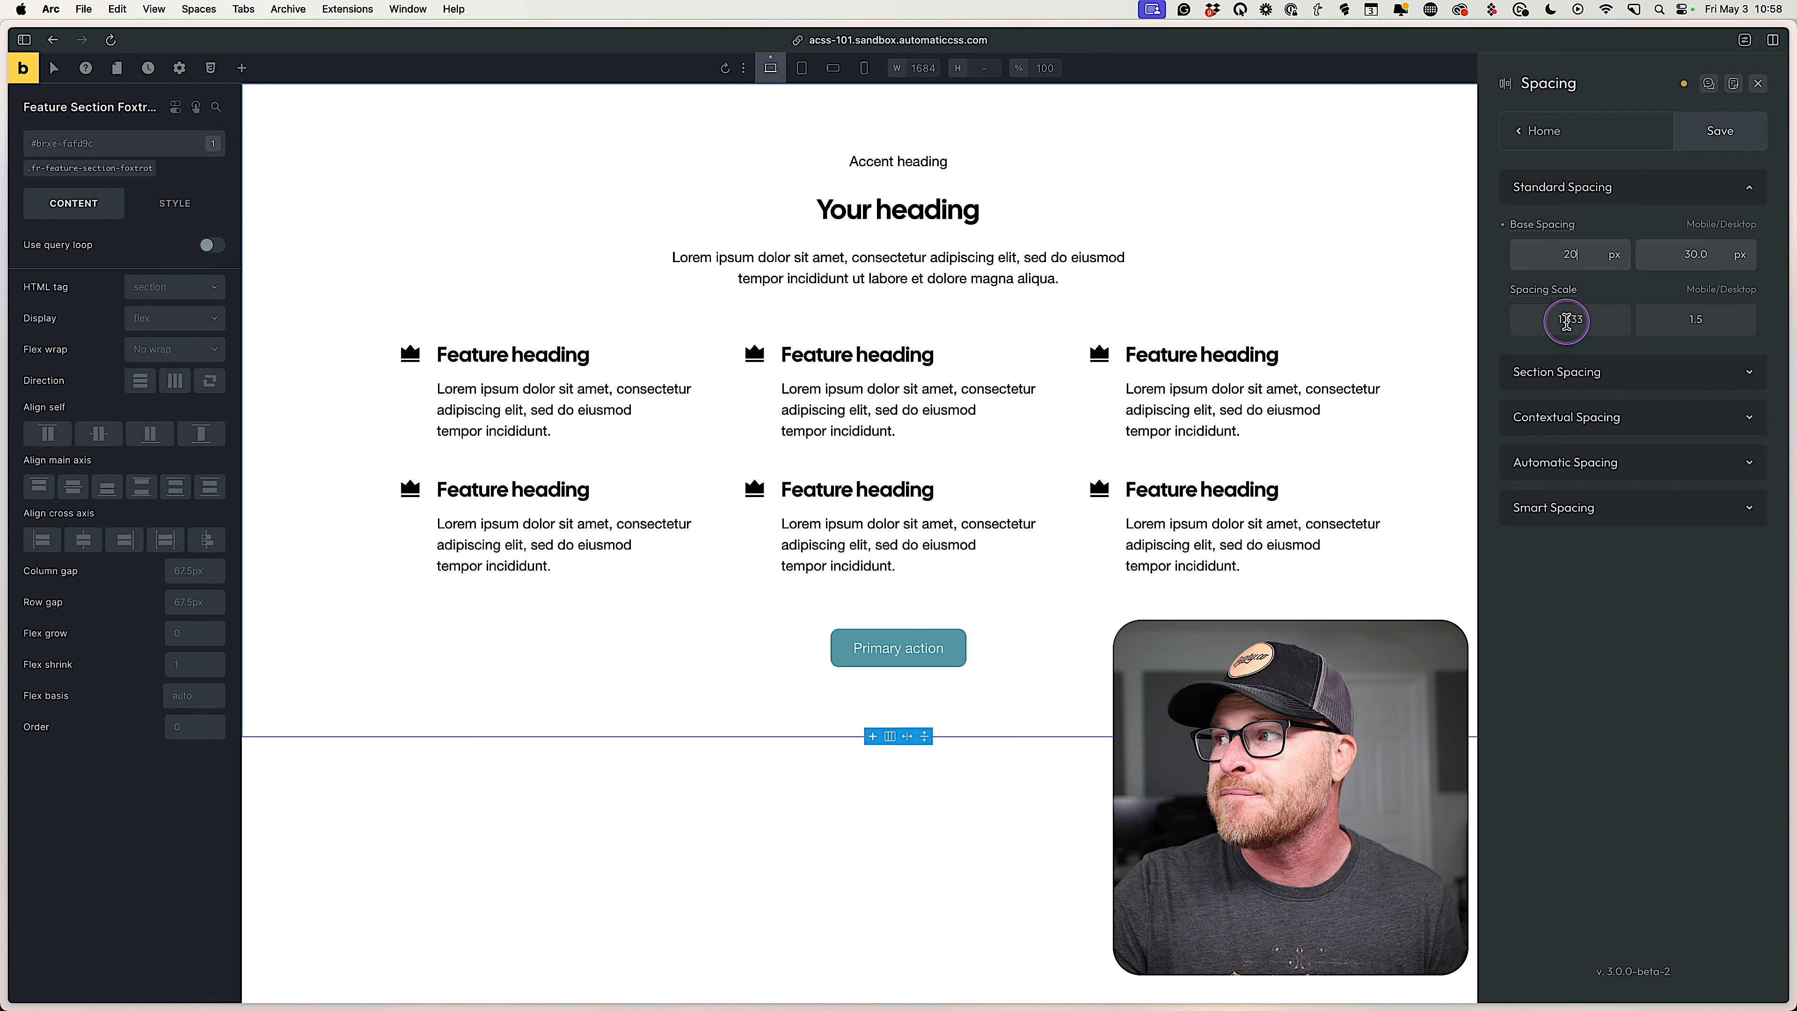
Review the base spacing values, the Spacing Scale description and its mobile and desktop values.
click(1580, 255)
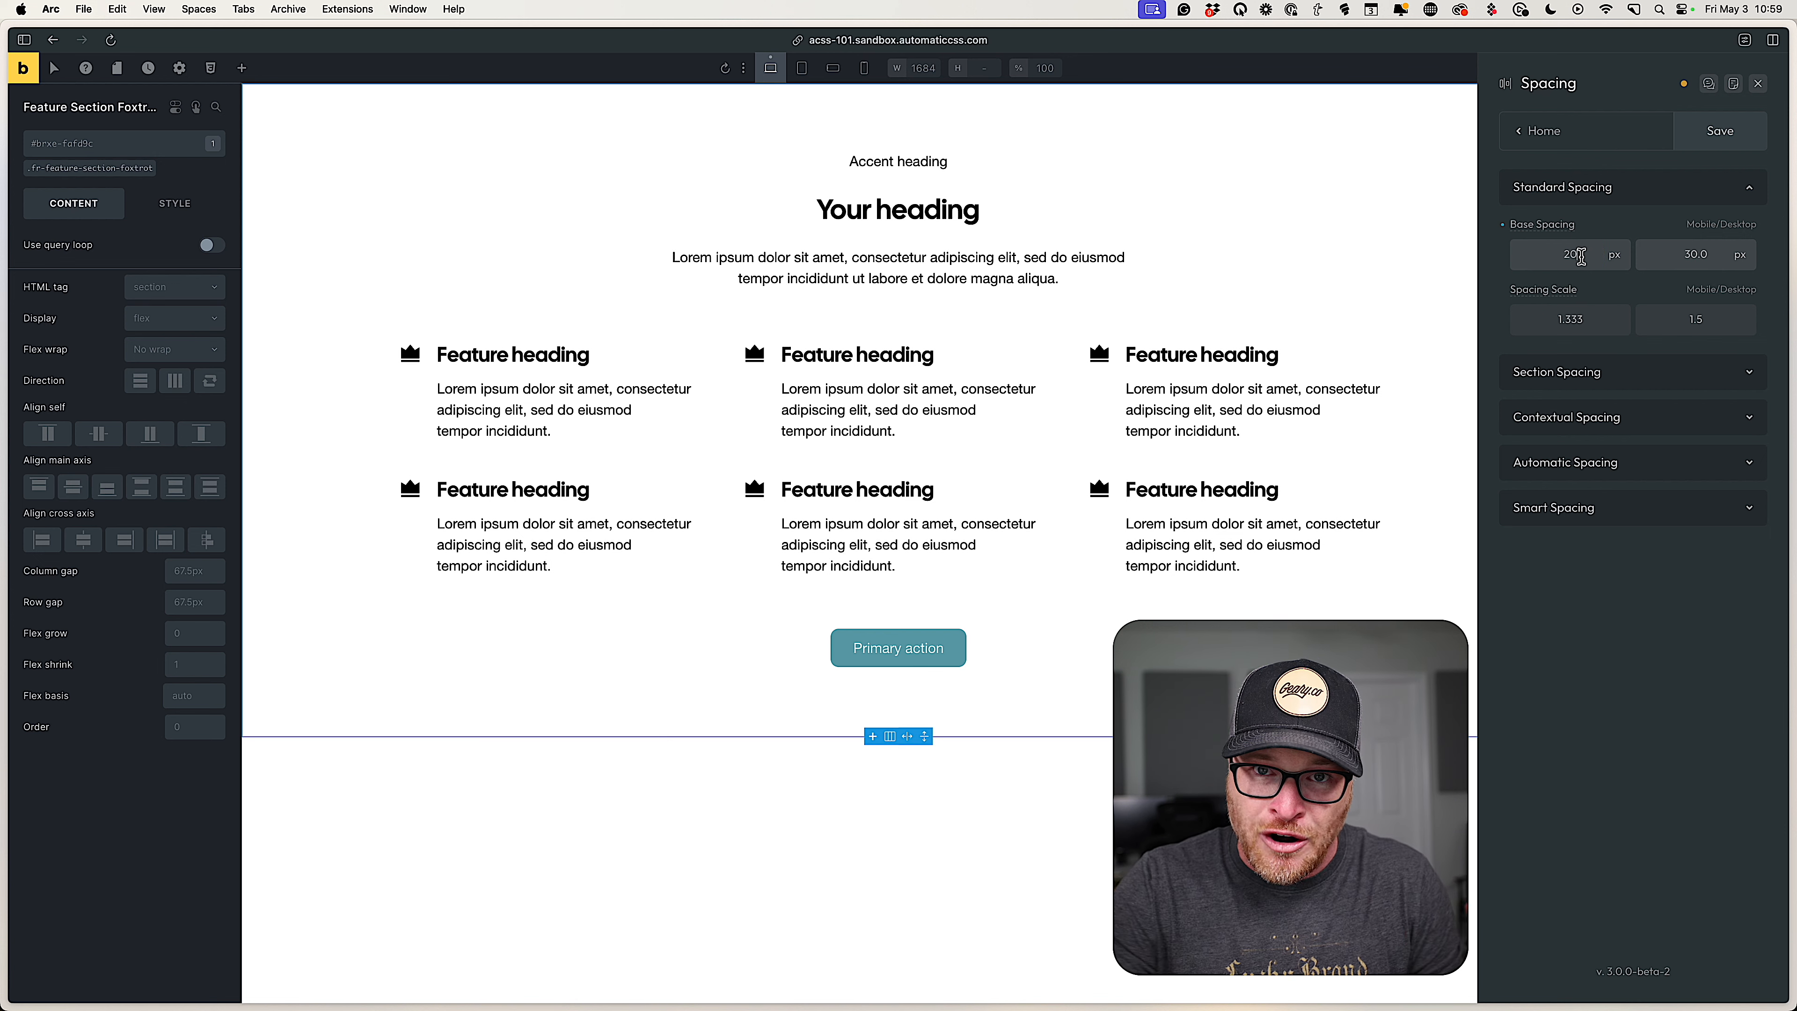
click(1695, 264)
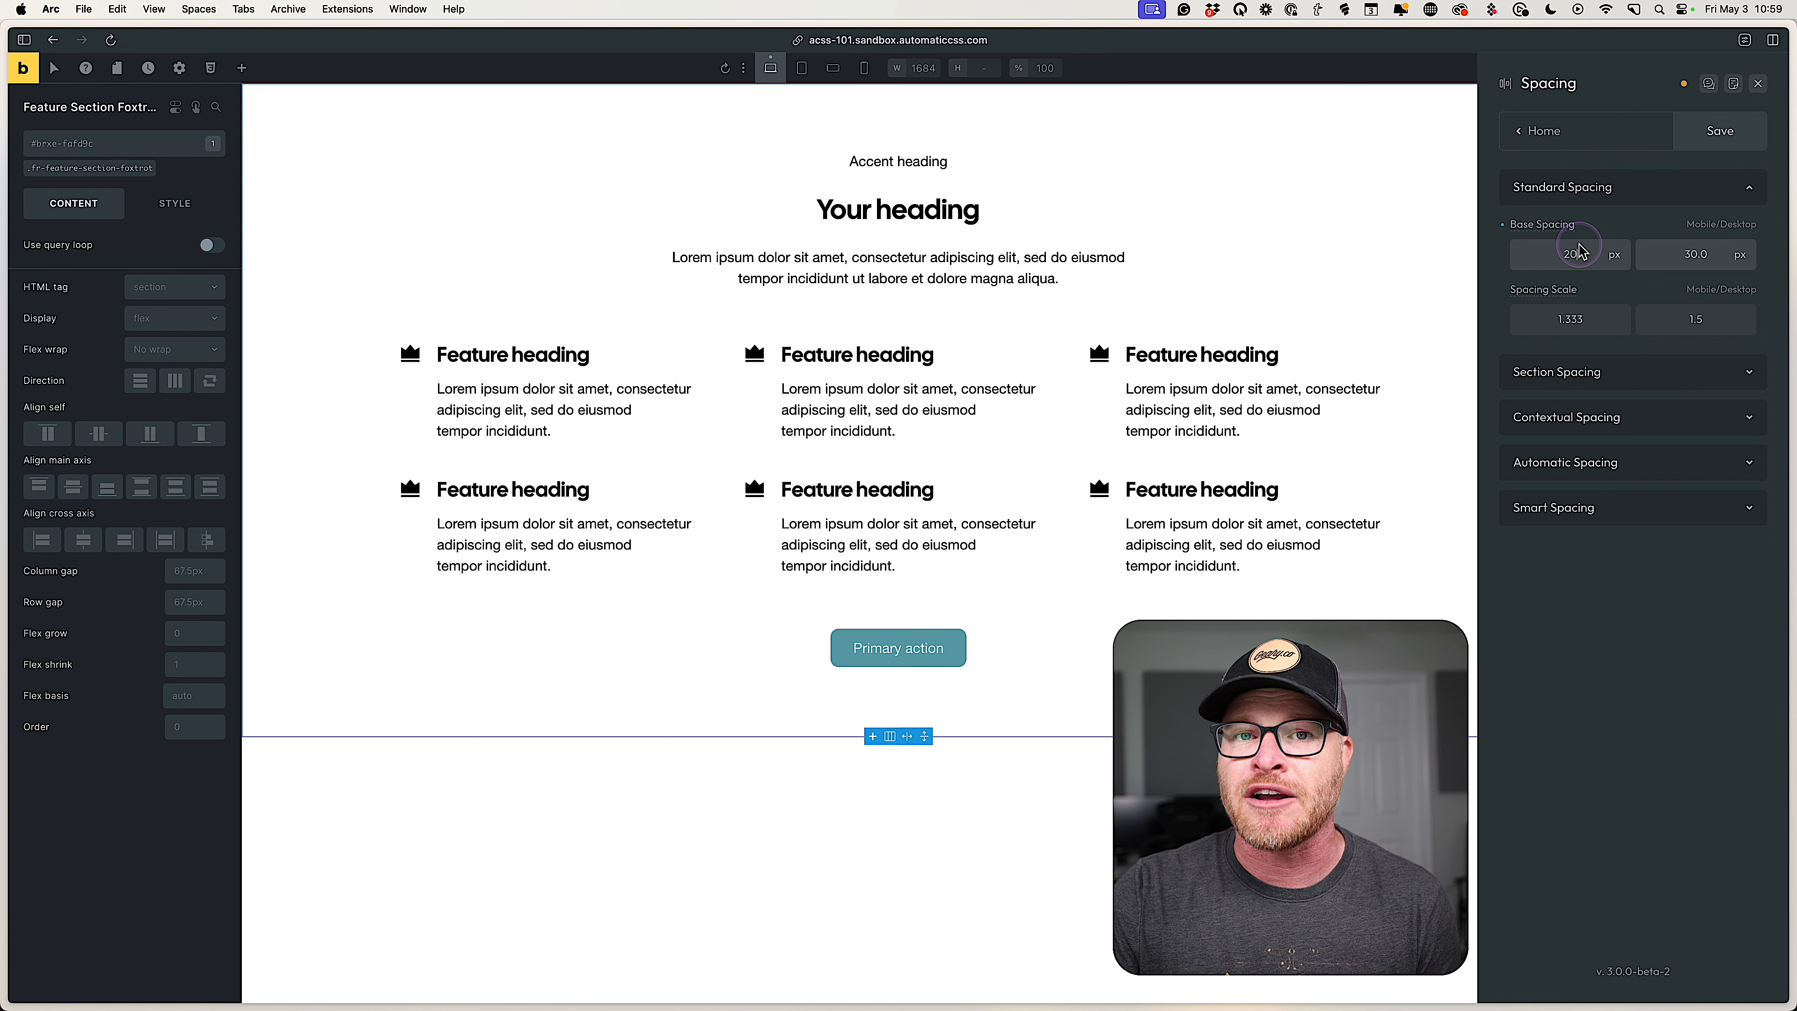
click(1580, 250)
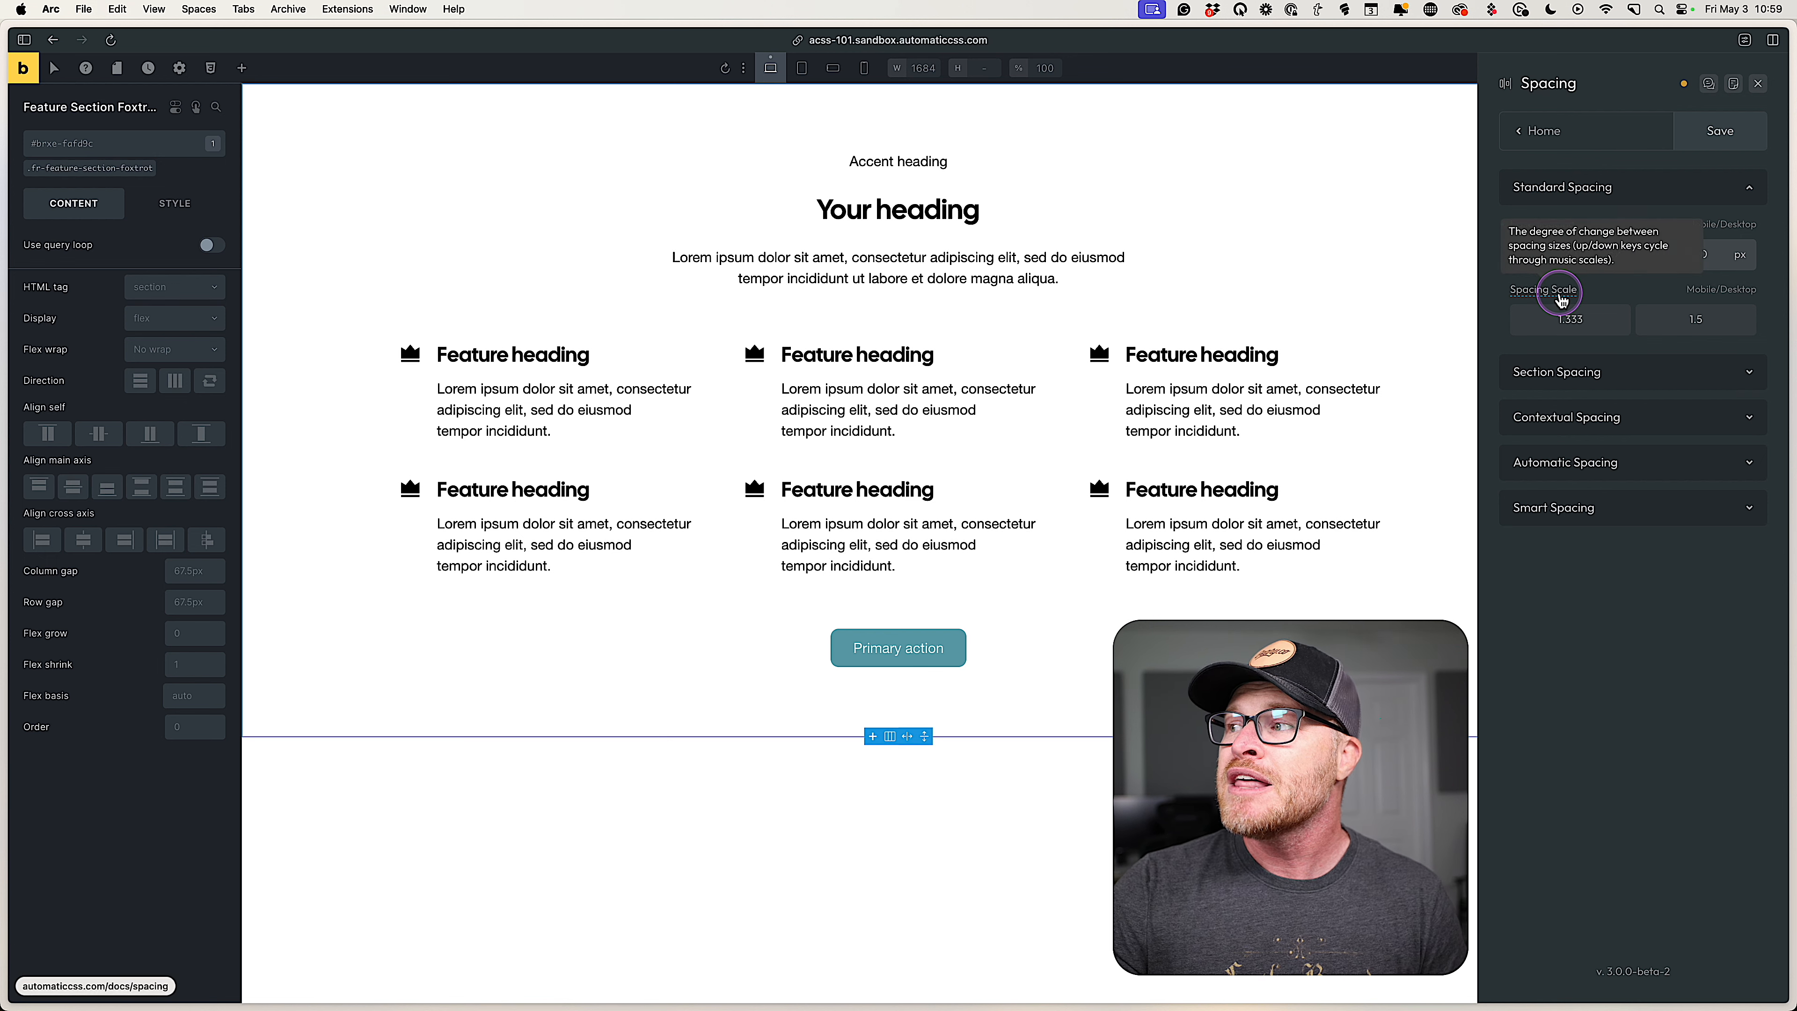
click(1603, 297)
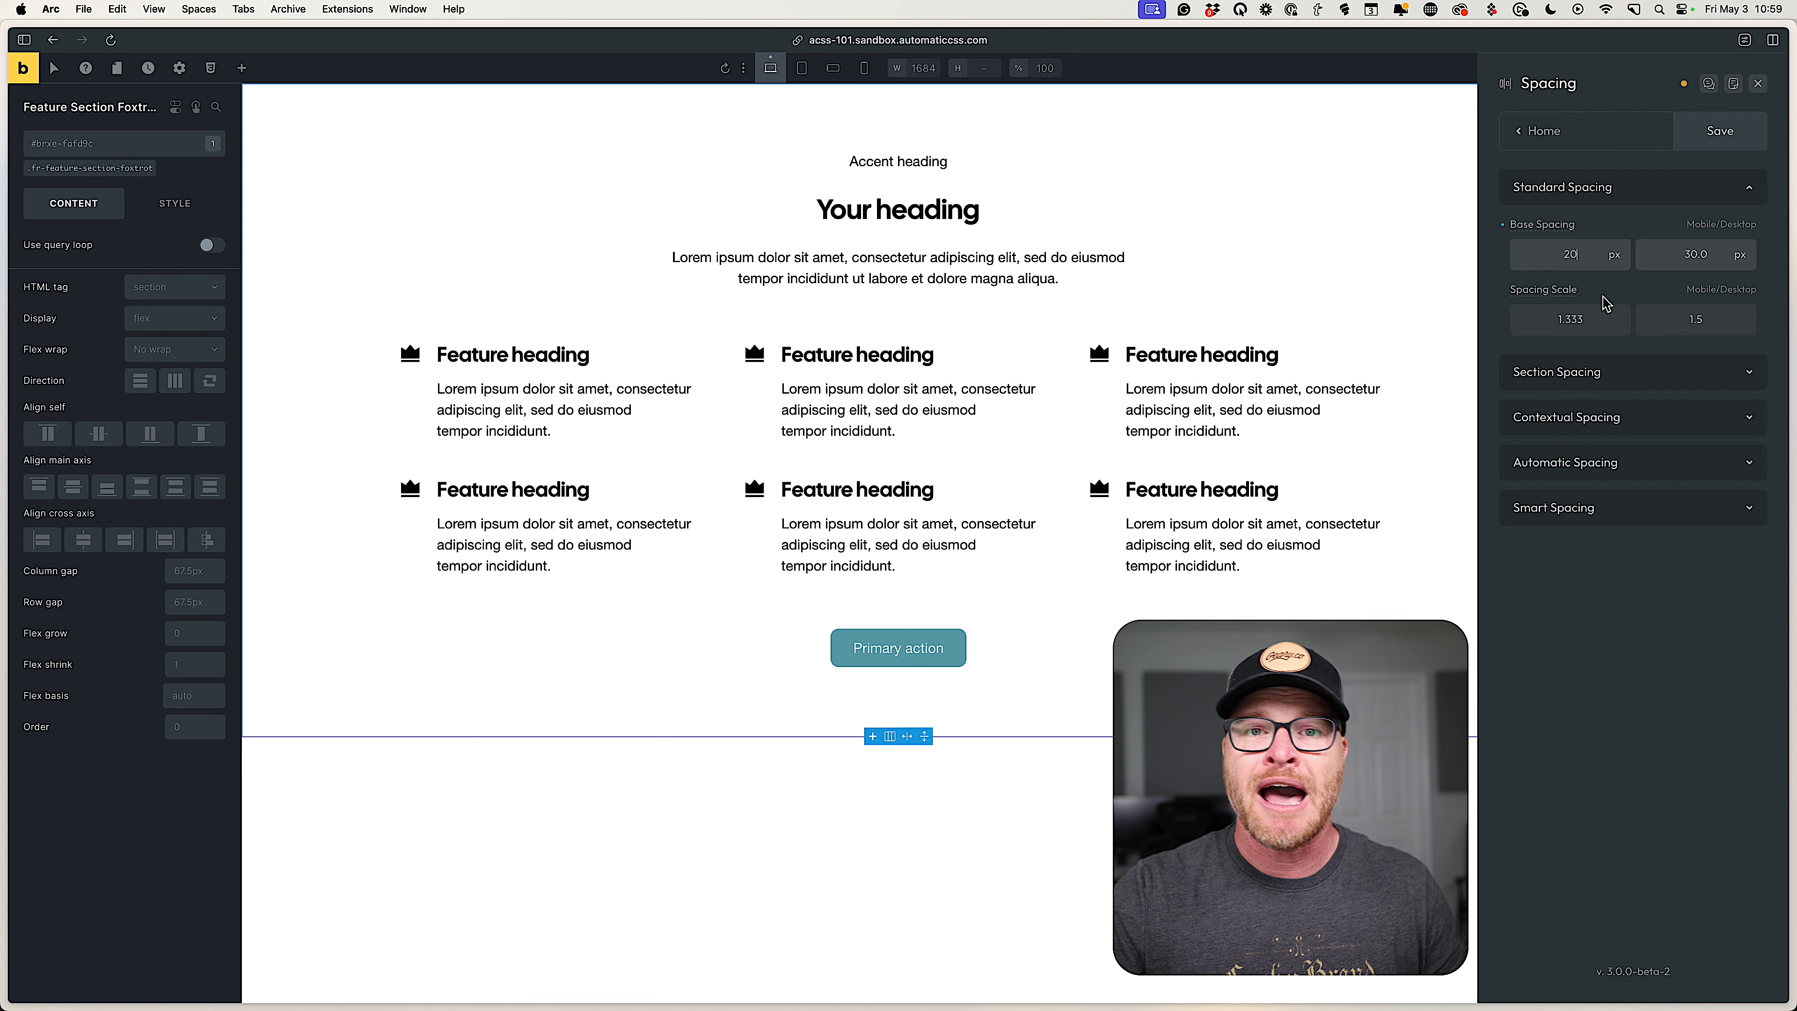
click(1604, 300)
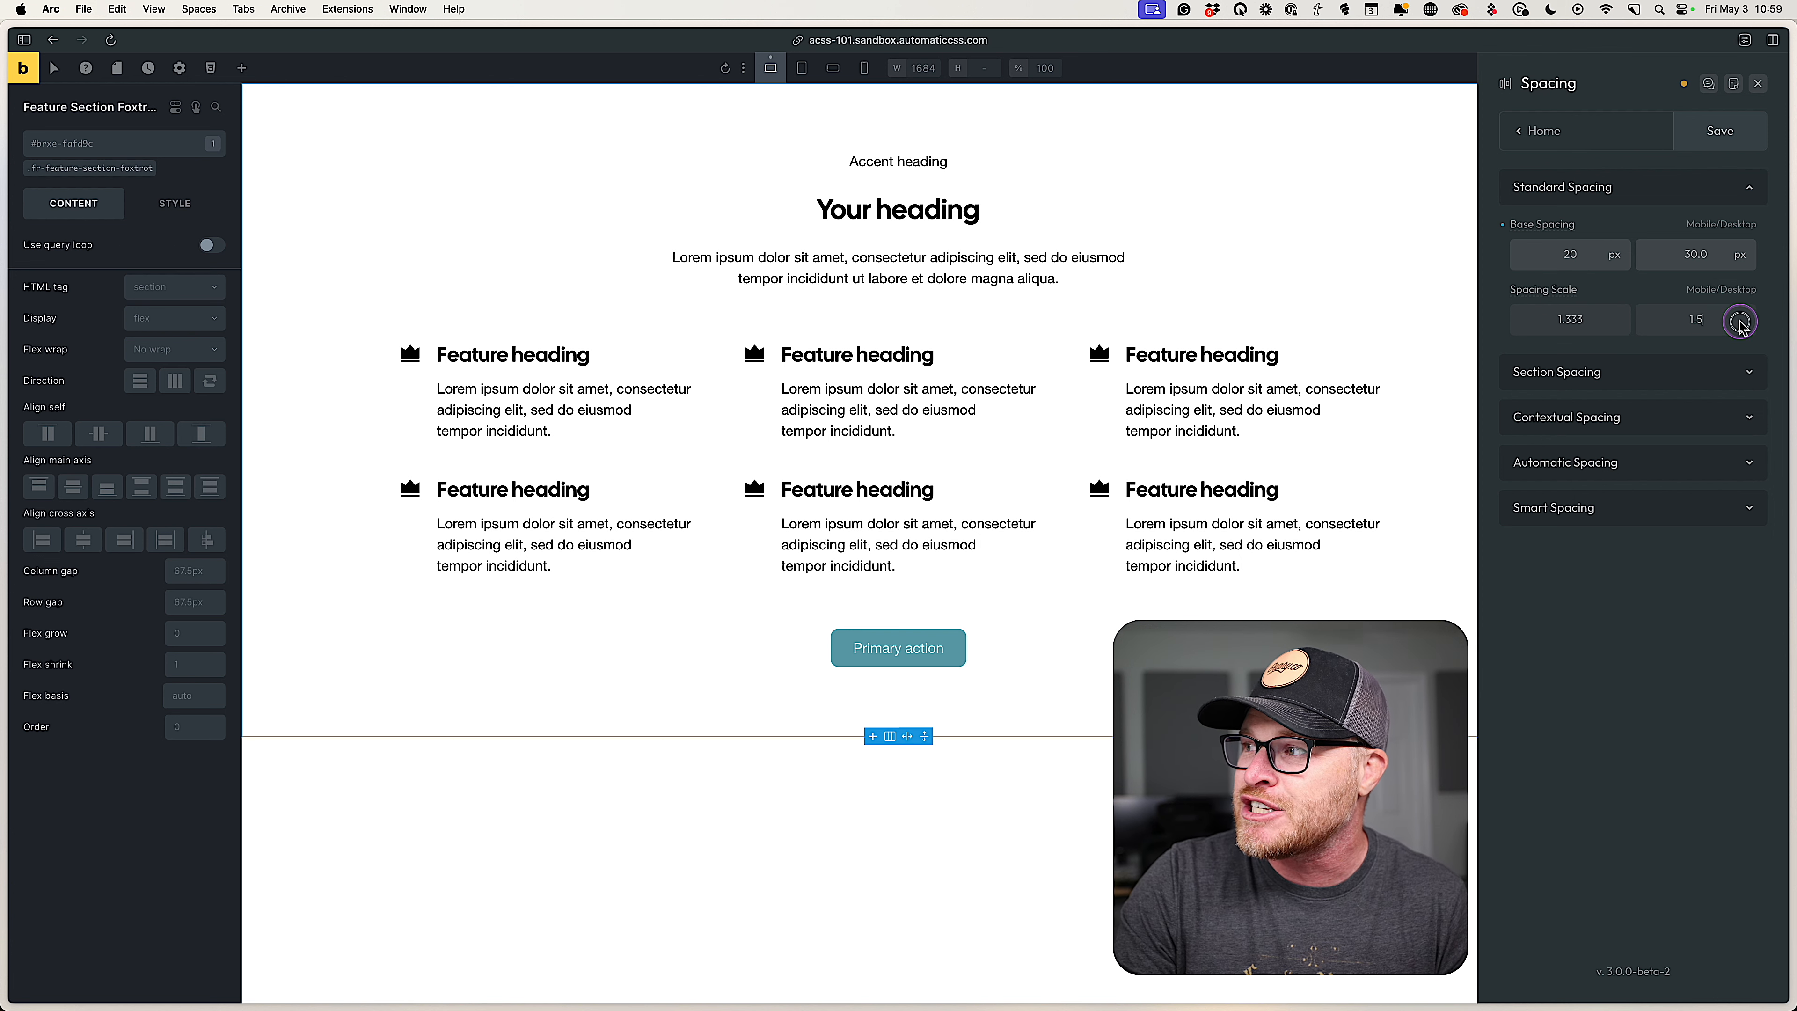
click(1639, 320)
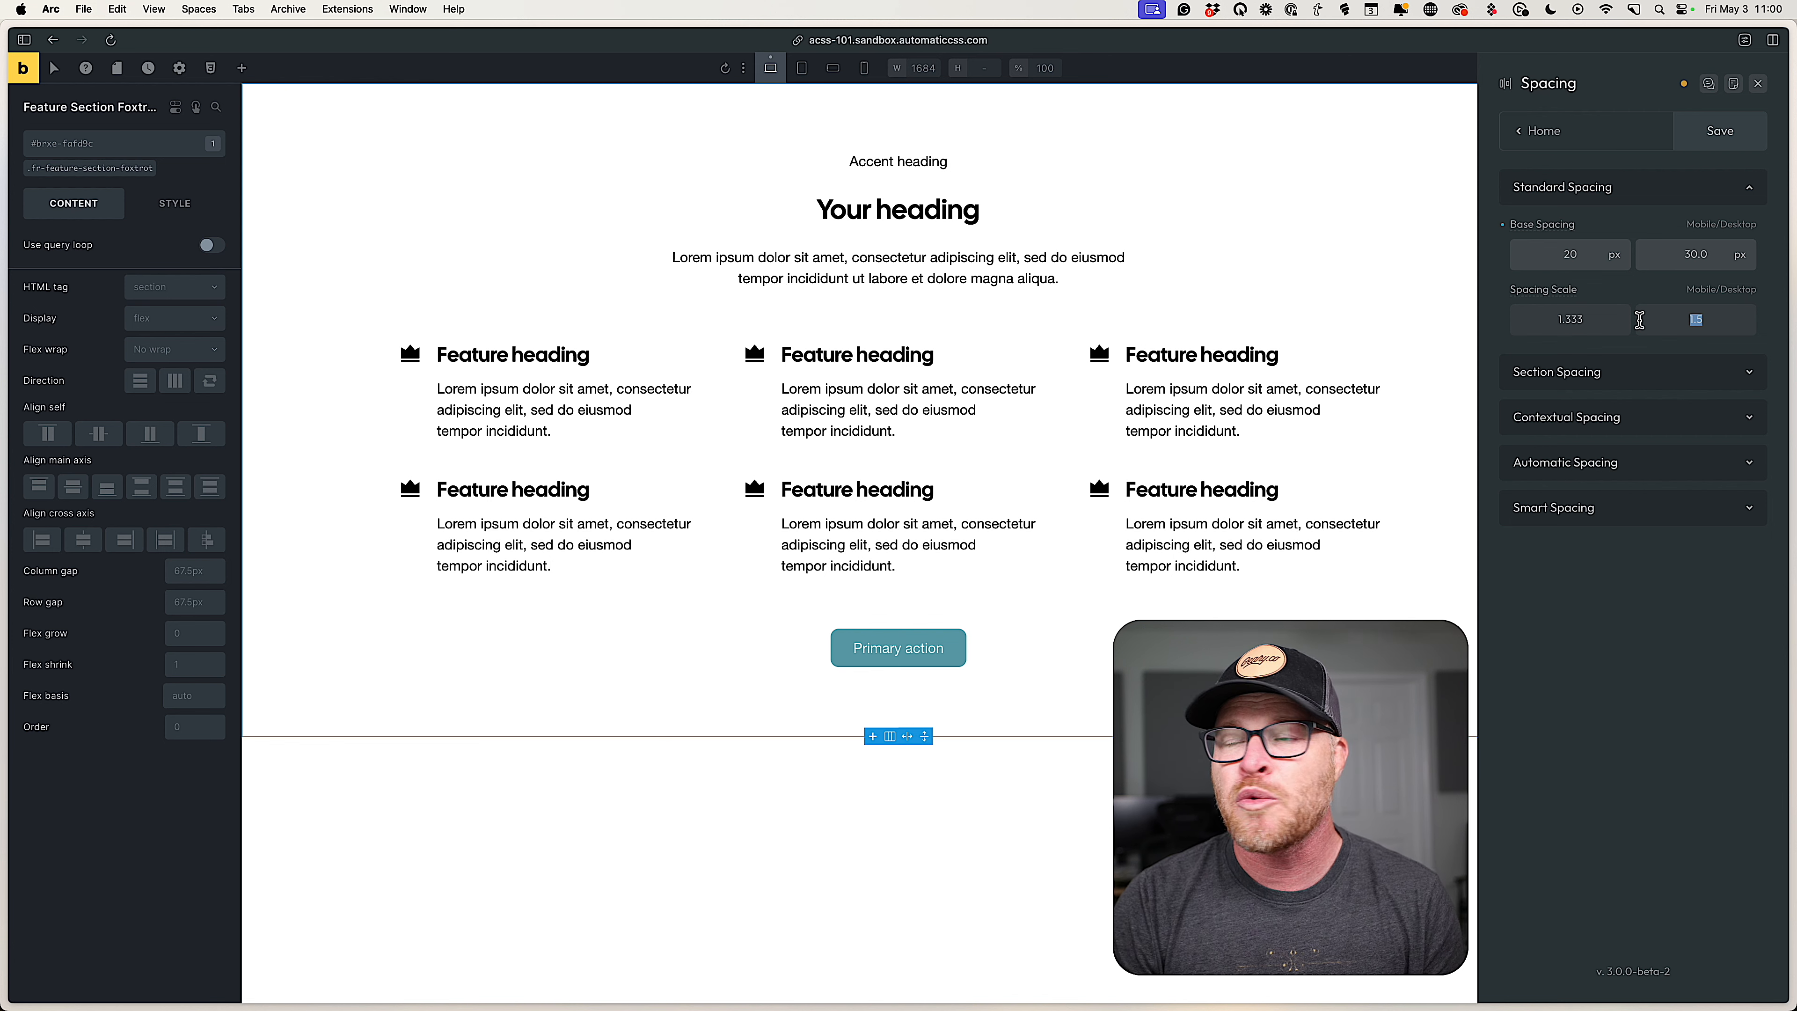
Open the Section Spacing settings and examine the gutter values against the side edges of the feature section.
click(1630, 370)
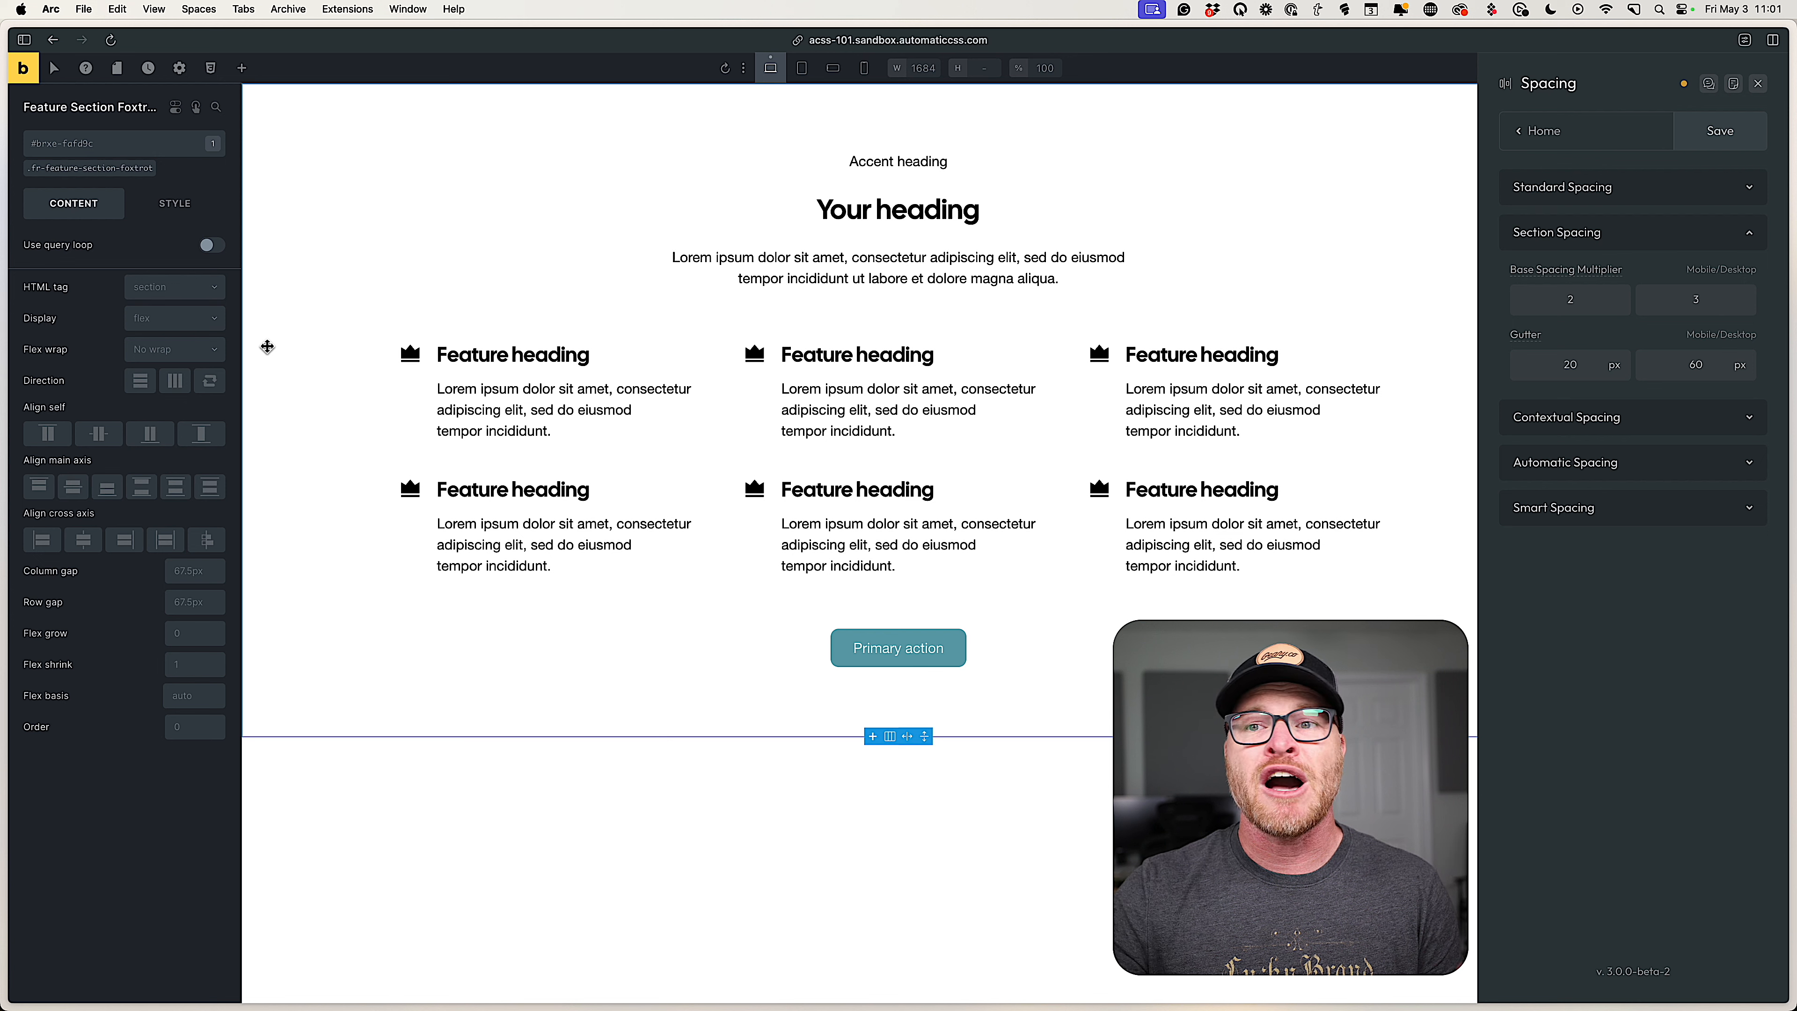
mouse_move(267, 149)
mouse_down()
mouse_move(289, 328)
mouse_move(254, 704)
mouse_move(313, 710)
mouse_up()
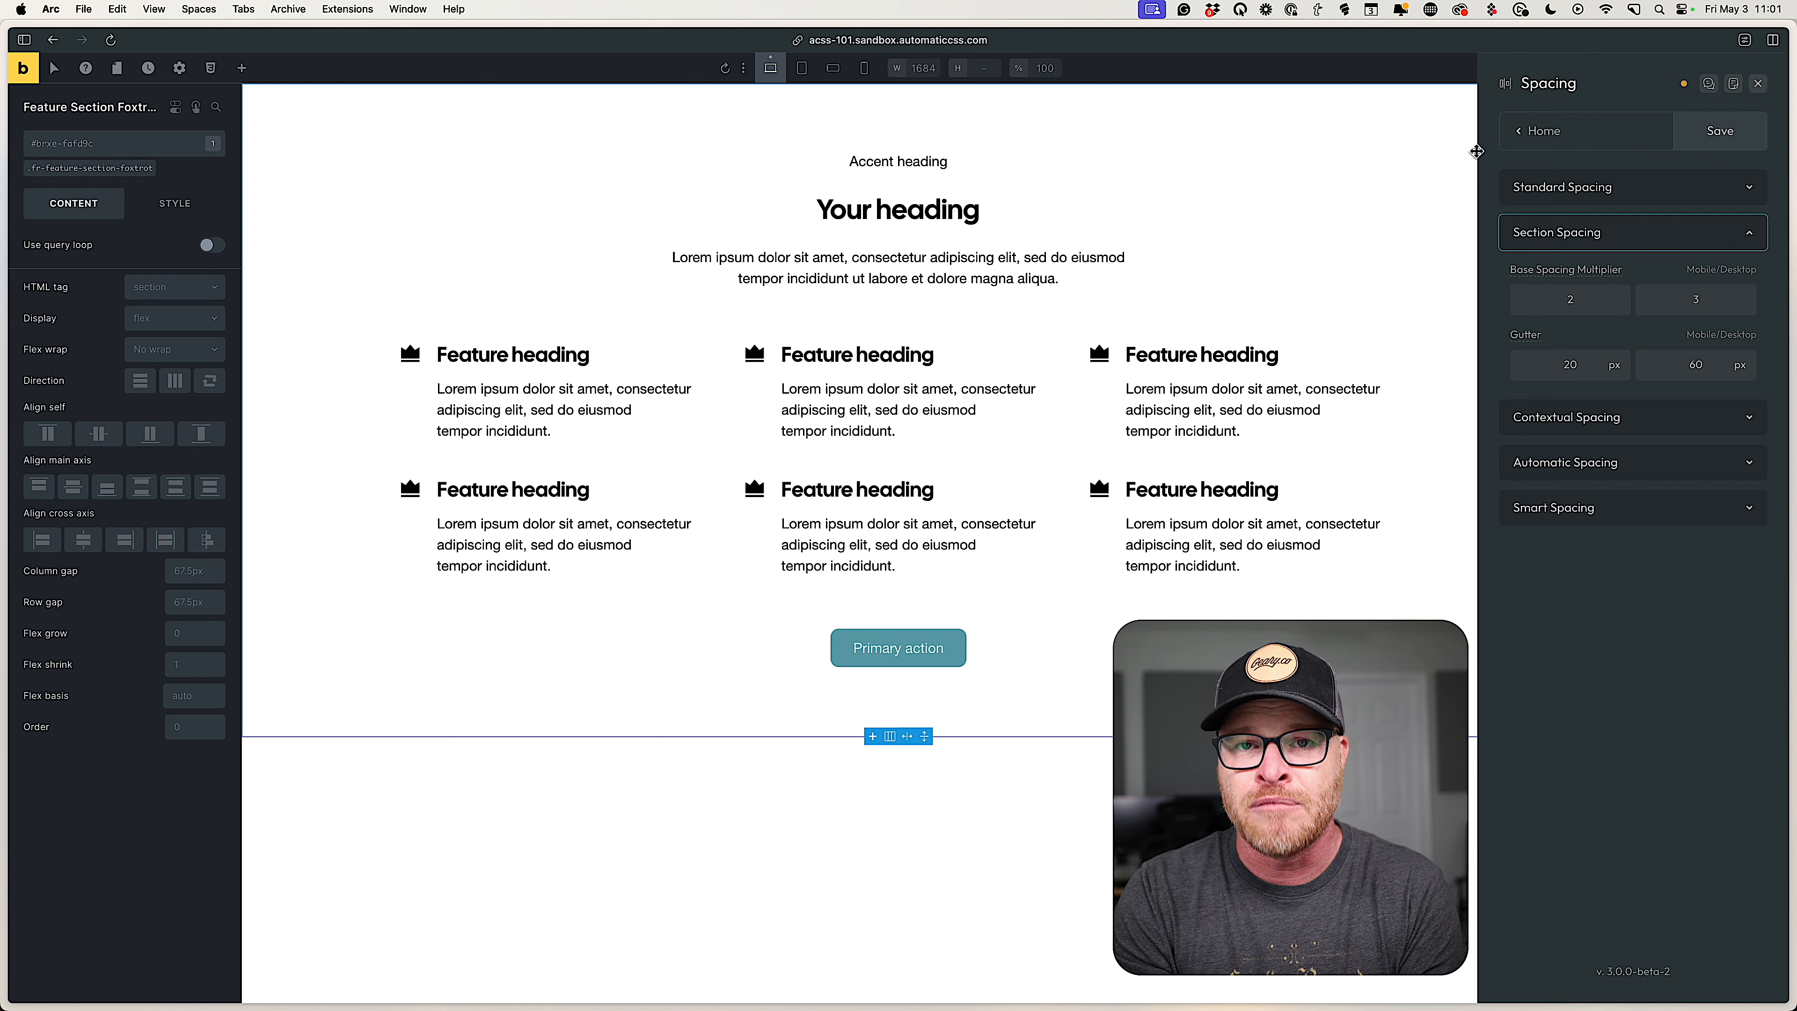
click(1548, 337)
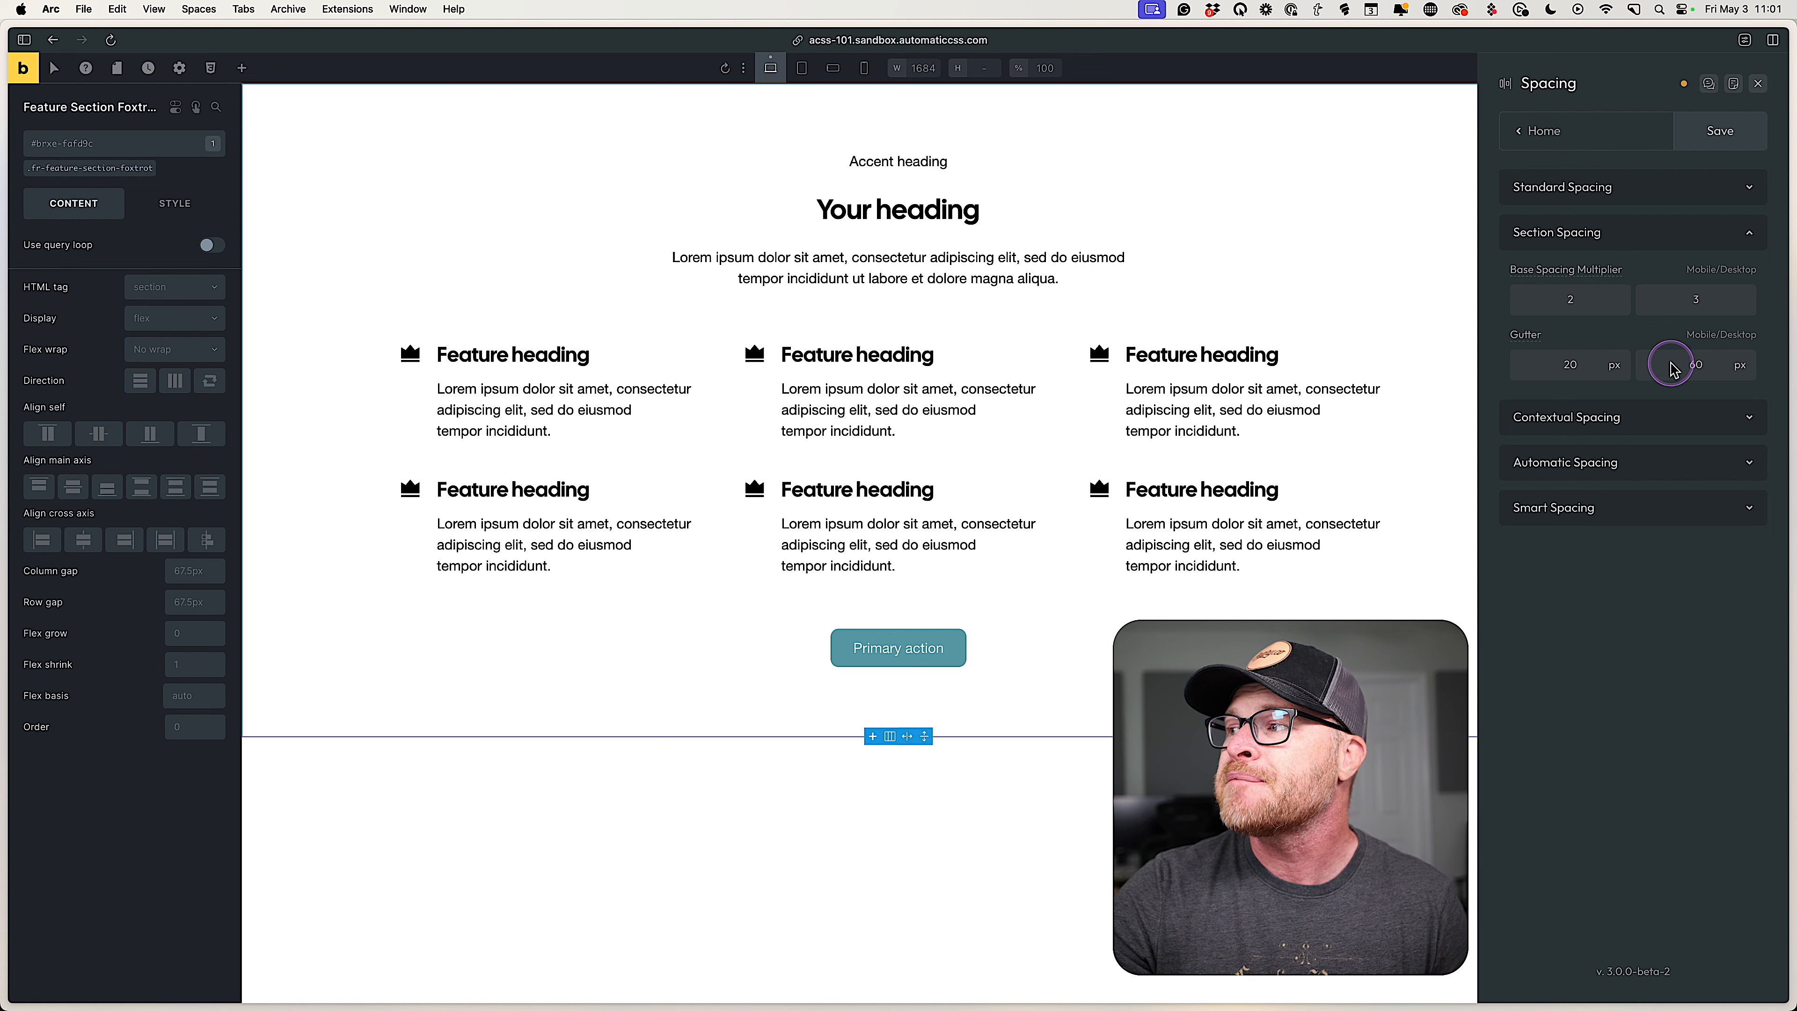
drag(1712, 363, 1666, 366)
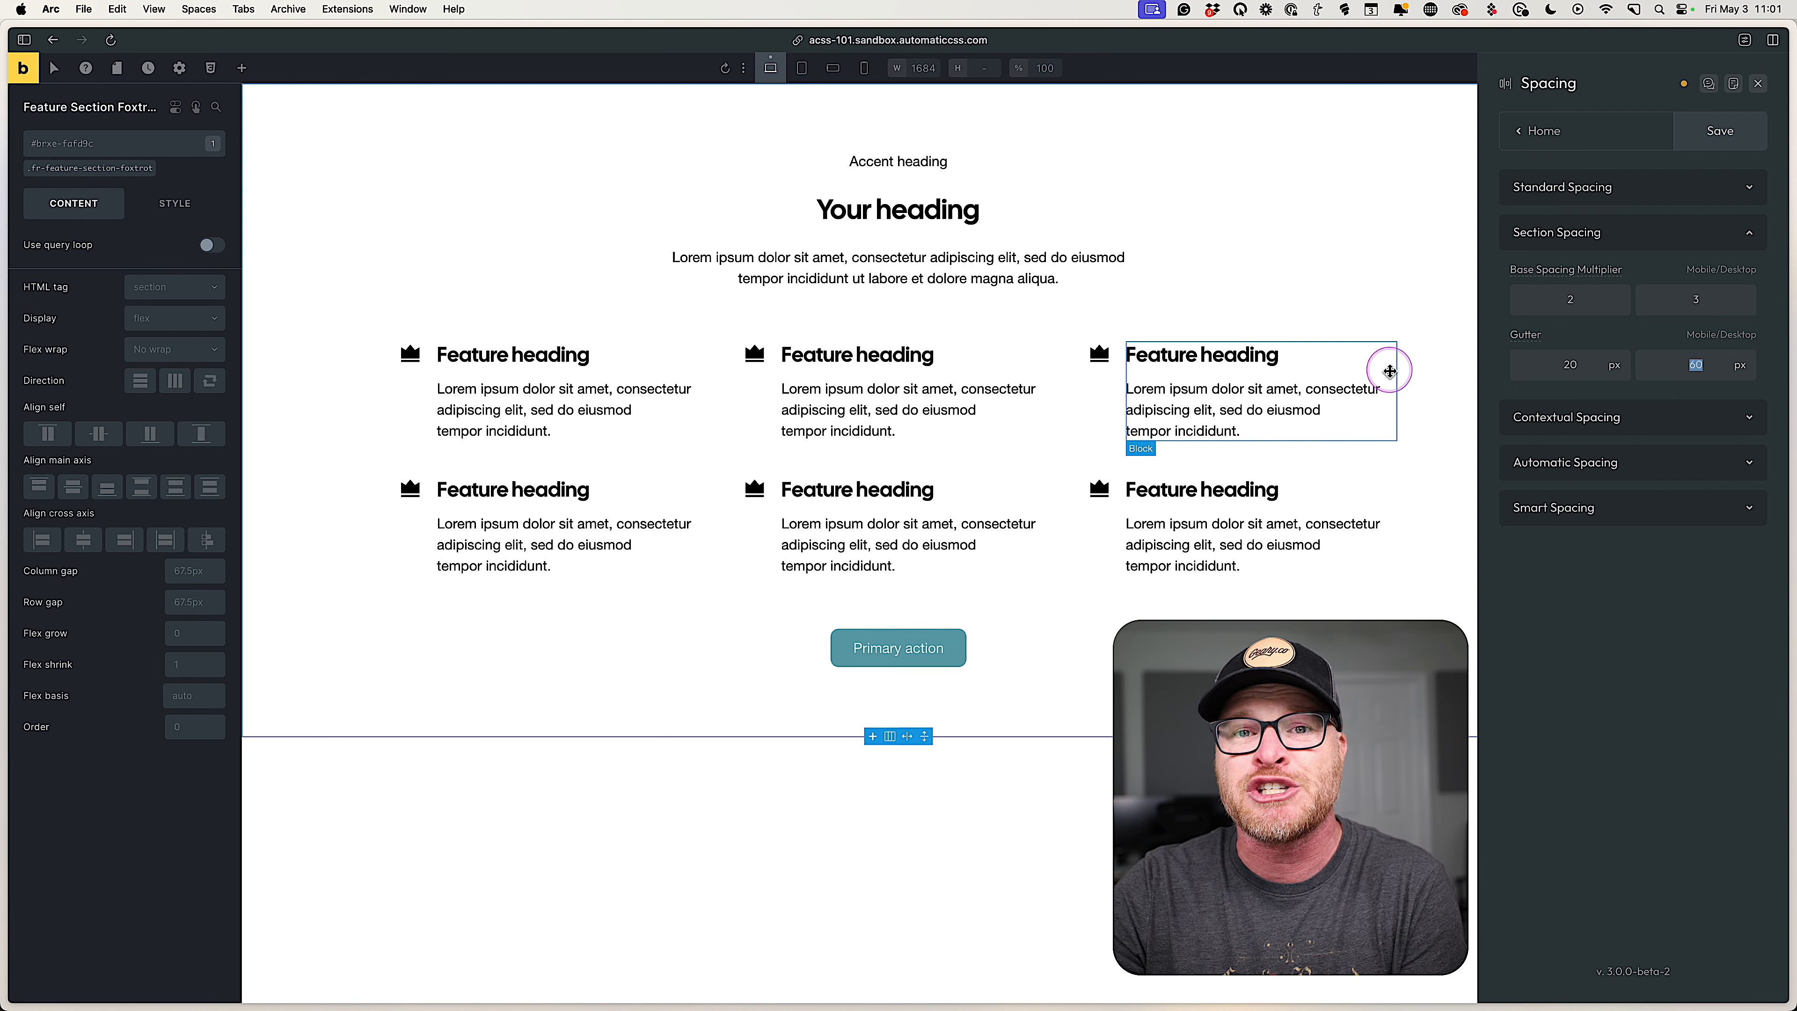
click(1681, 371)
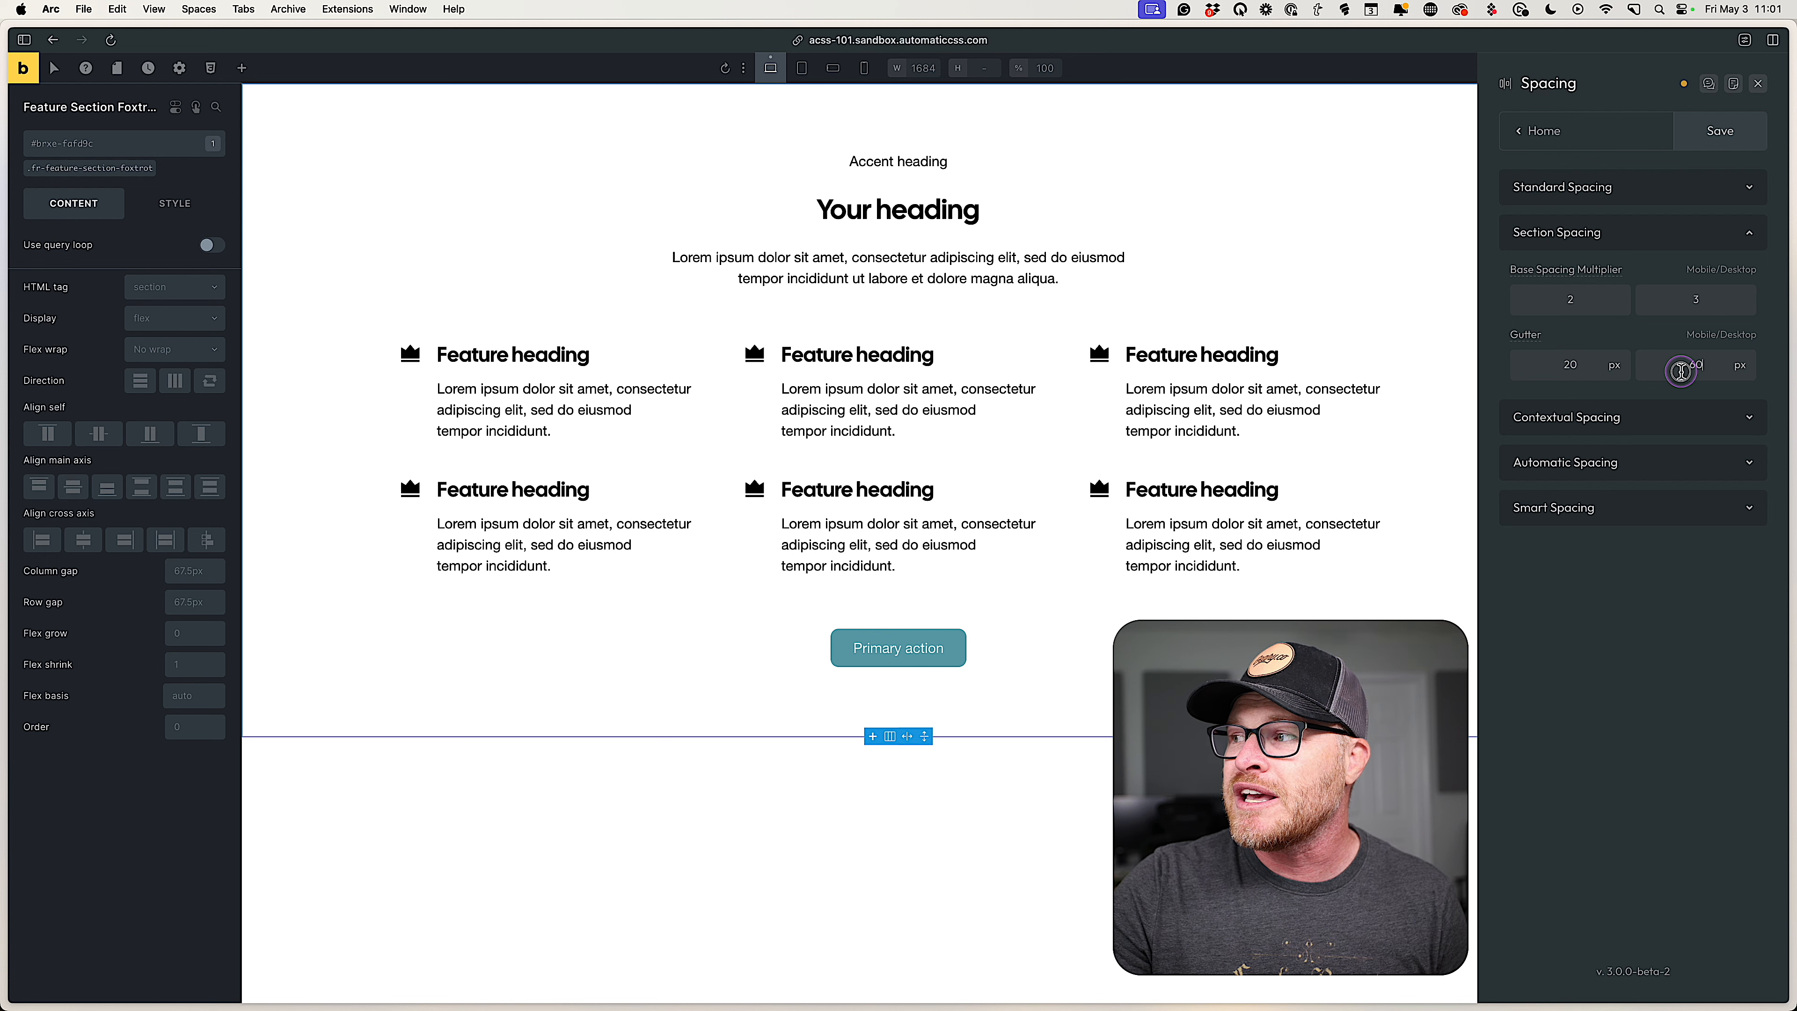
Vary the desktop section gutter in small increments, ending at 71 px, and inspect the feature section's side edge.
double_click(1667, 366)
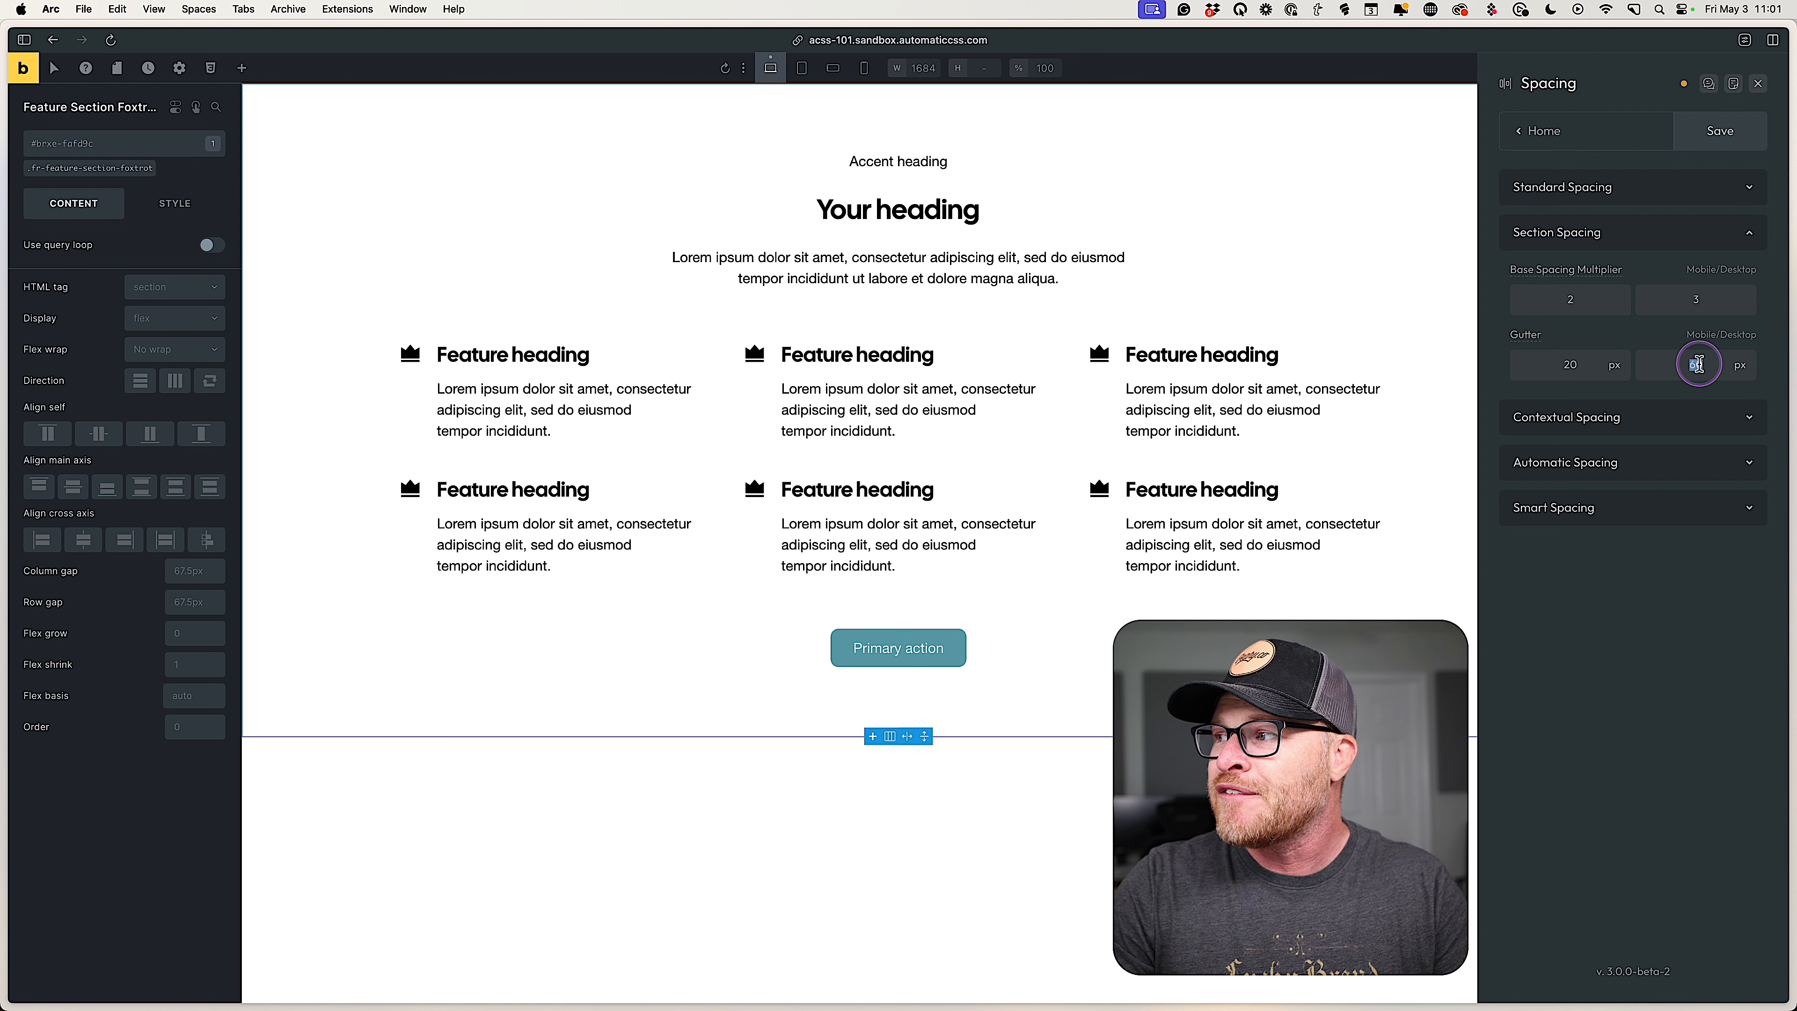
text(620)
key(Down)
key(Down)
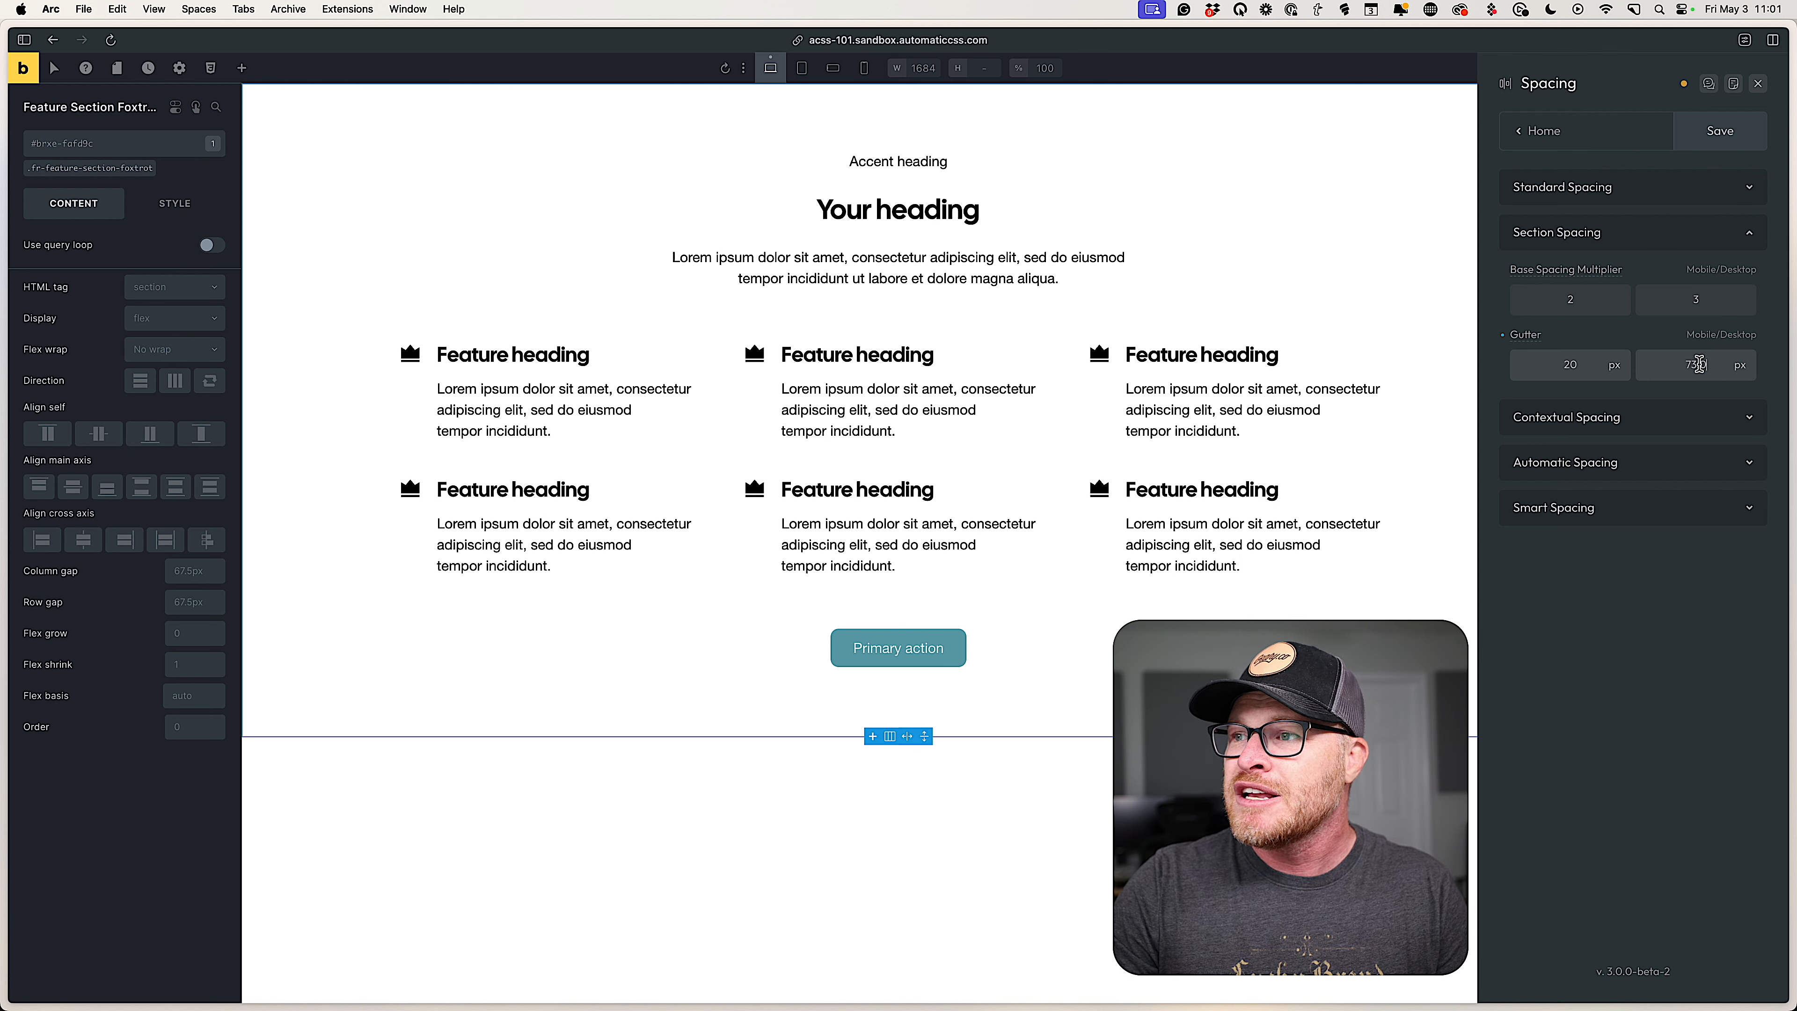
key(Up)
key(Up)
key(Up)
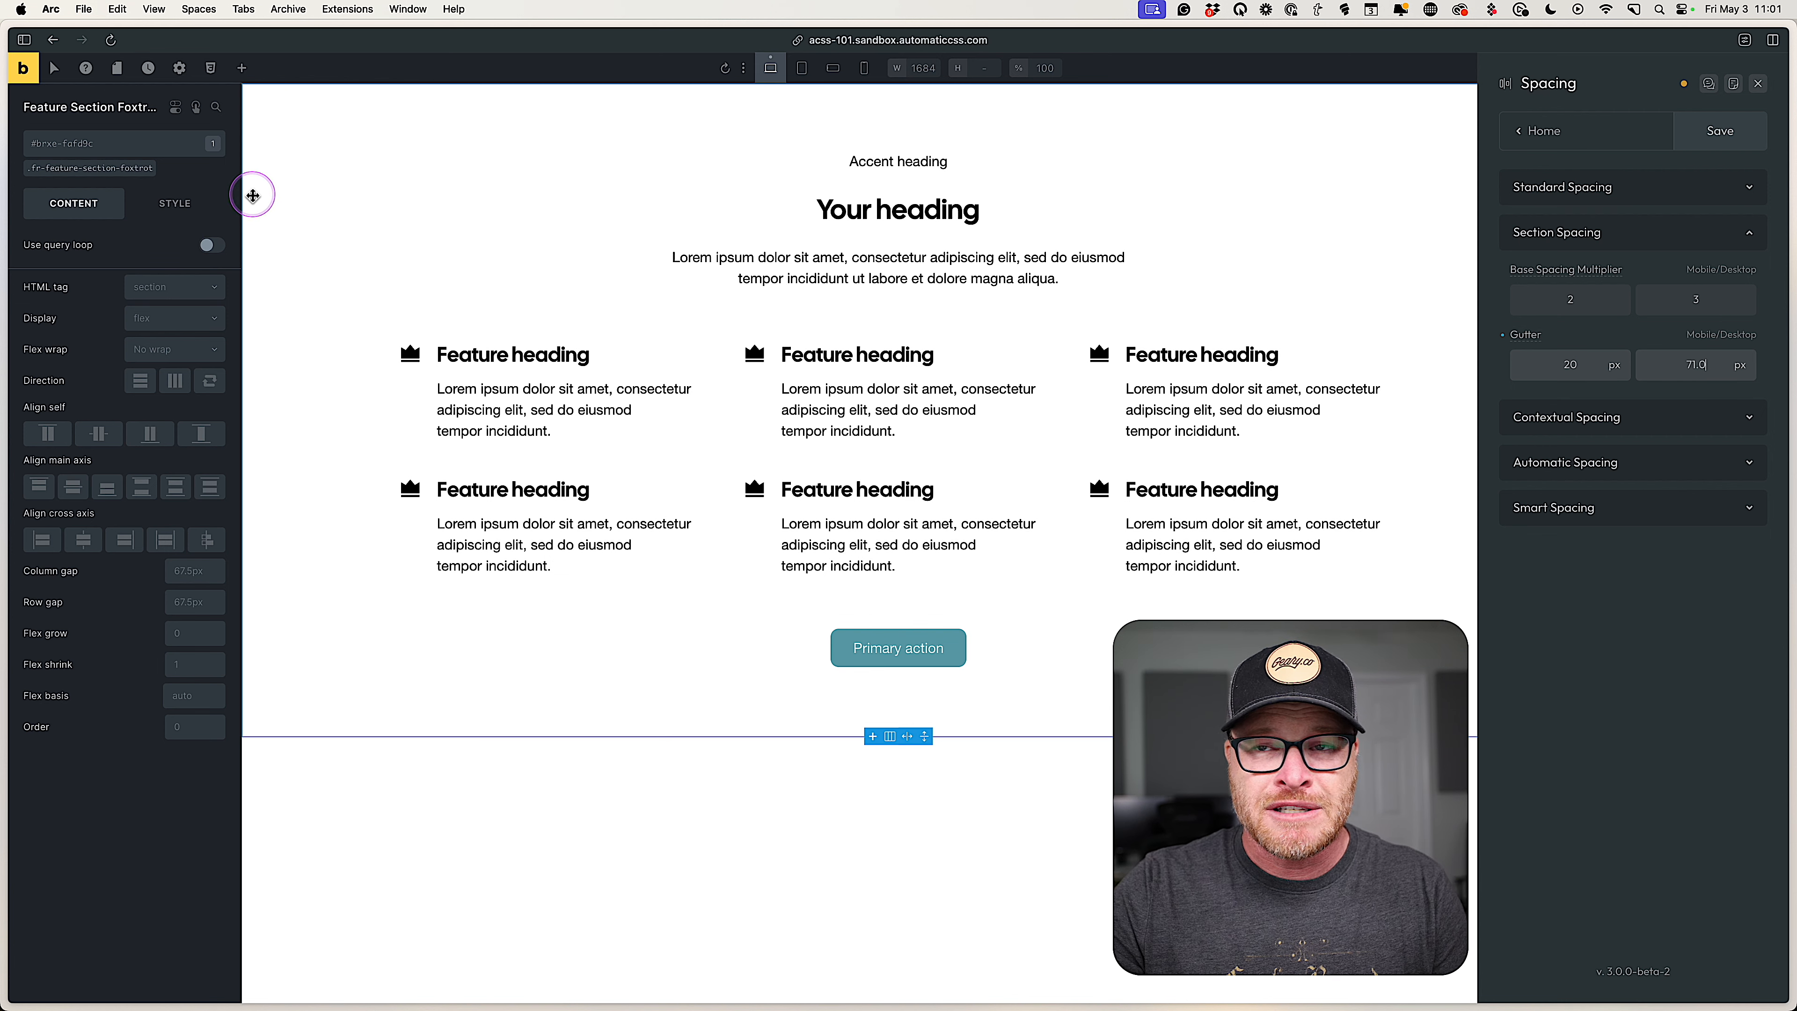
drag(253, 195, 259, 514)
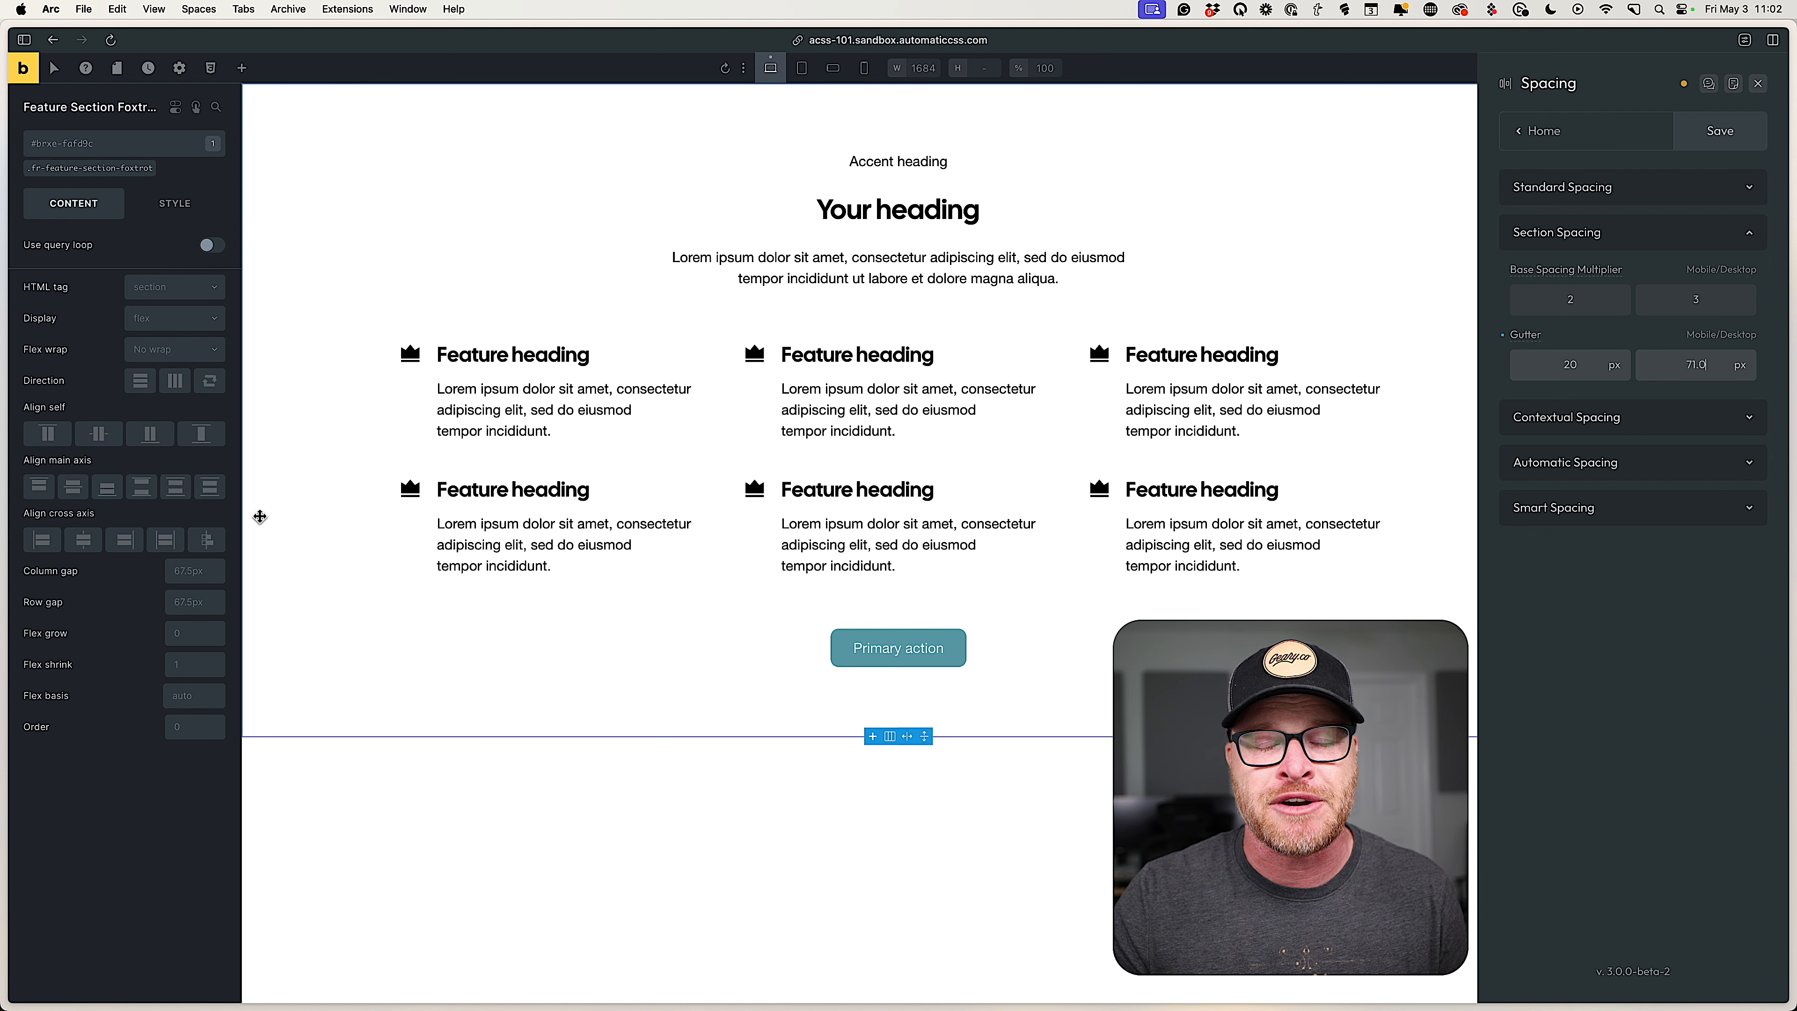
Preview the feature section at tablet width, set the desktop gutter to 100 px and save.
click(801, 67)
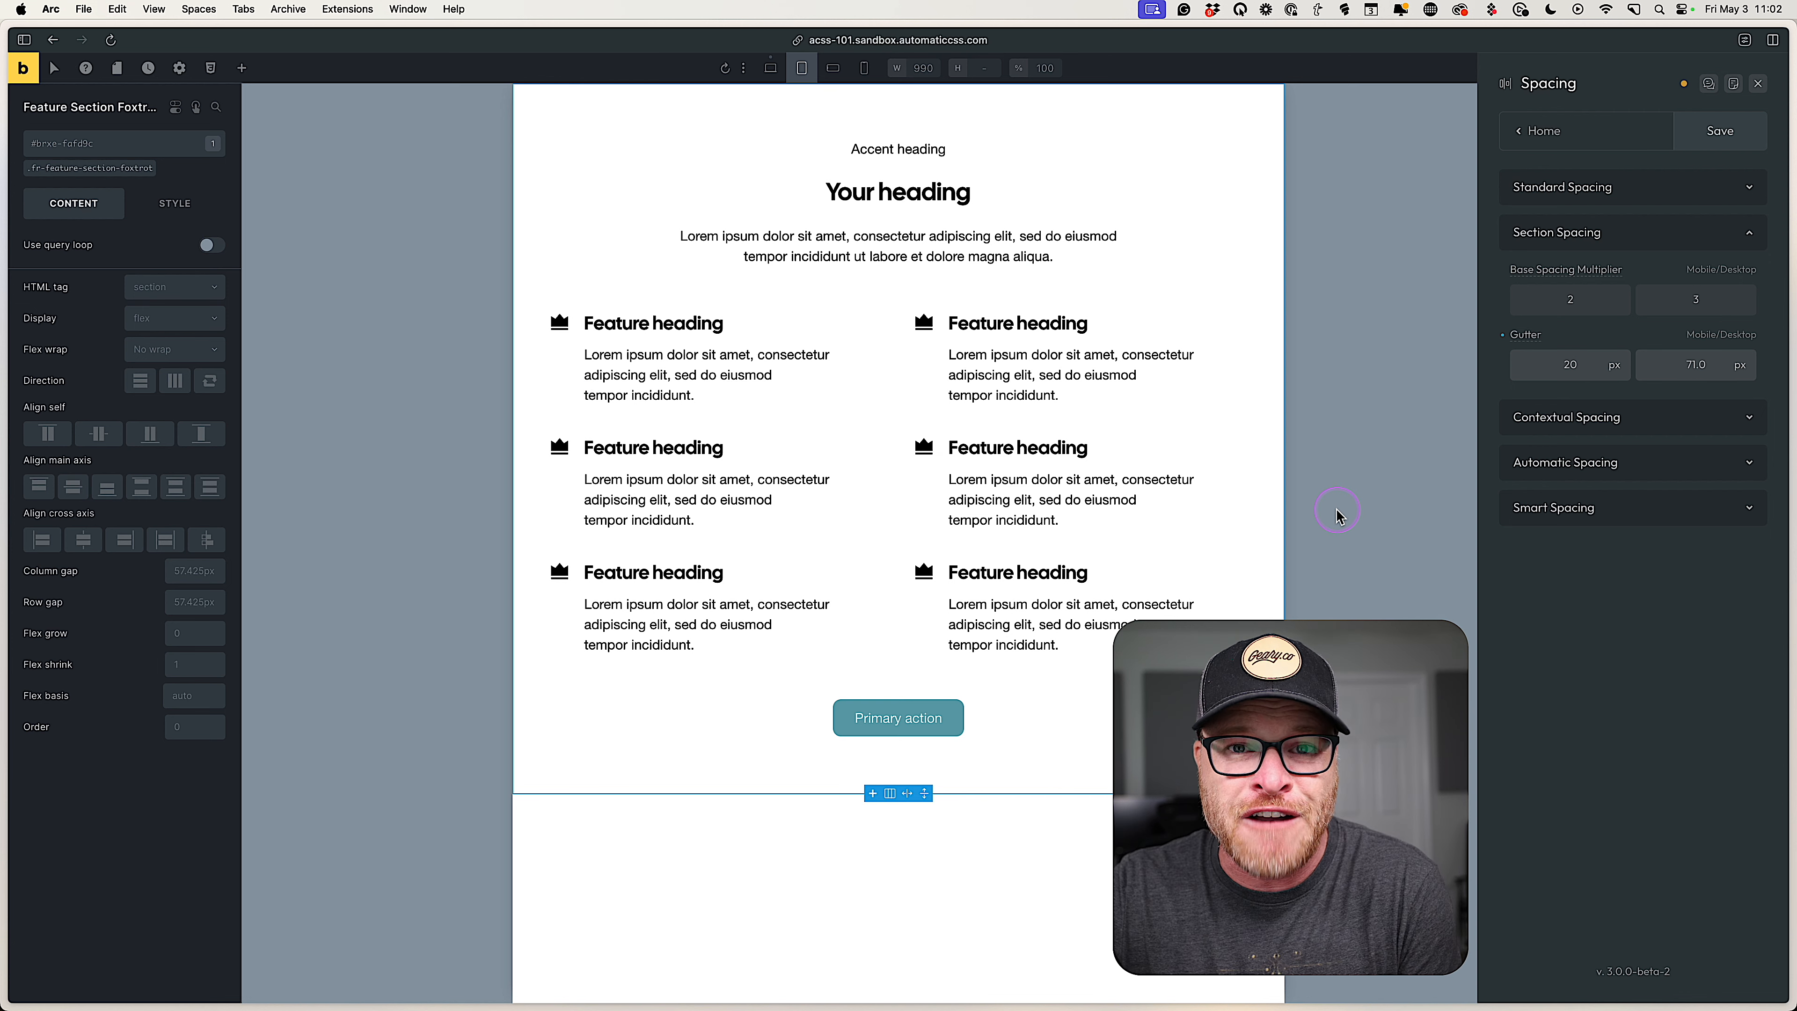
drag(1712, 363, 1644, 363)
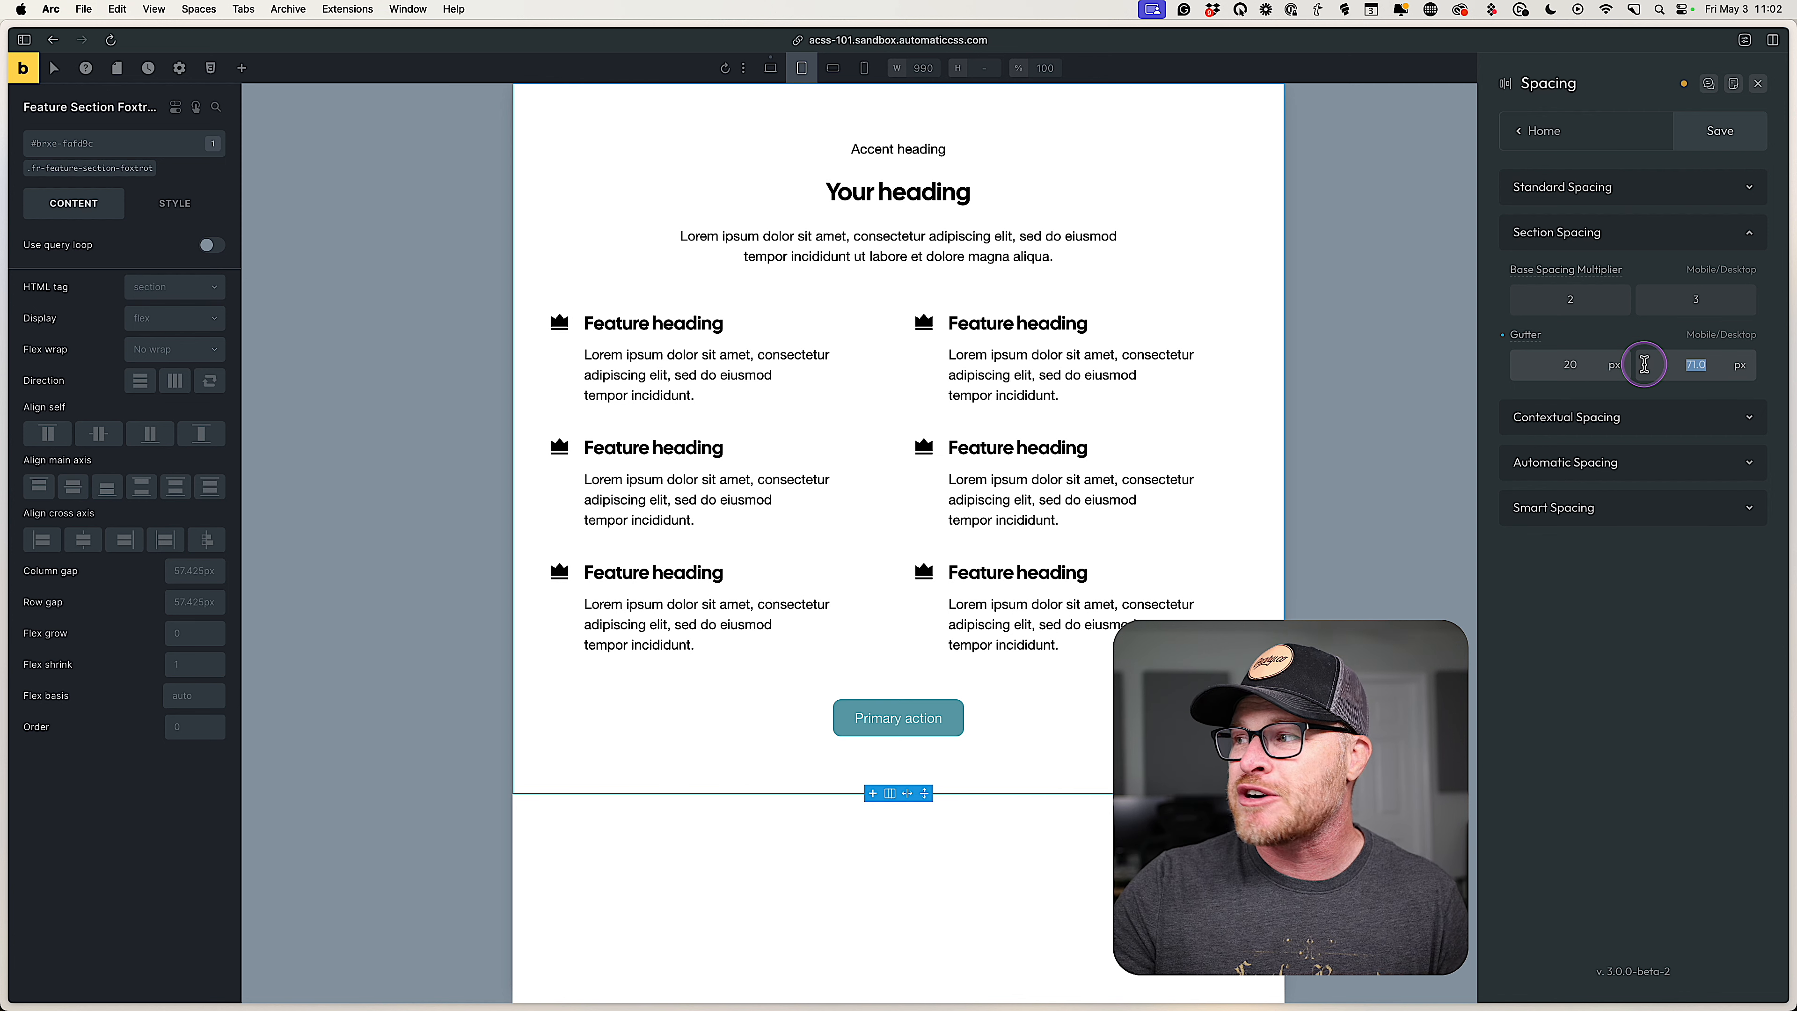
text(100)
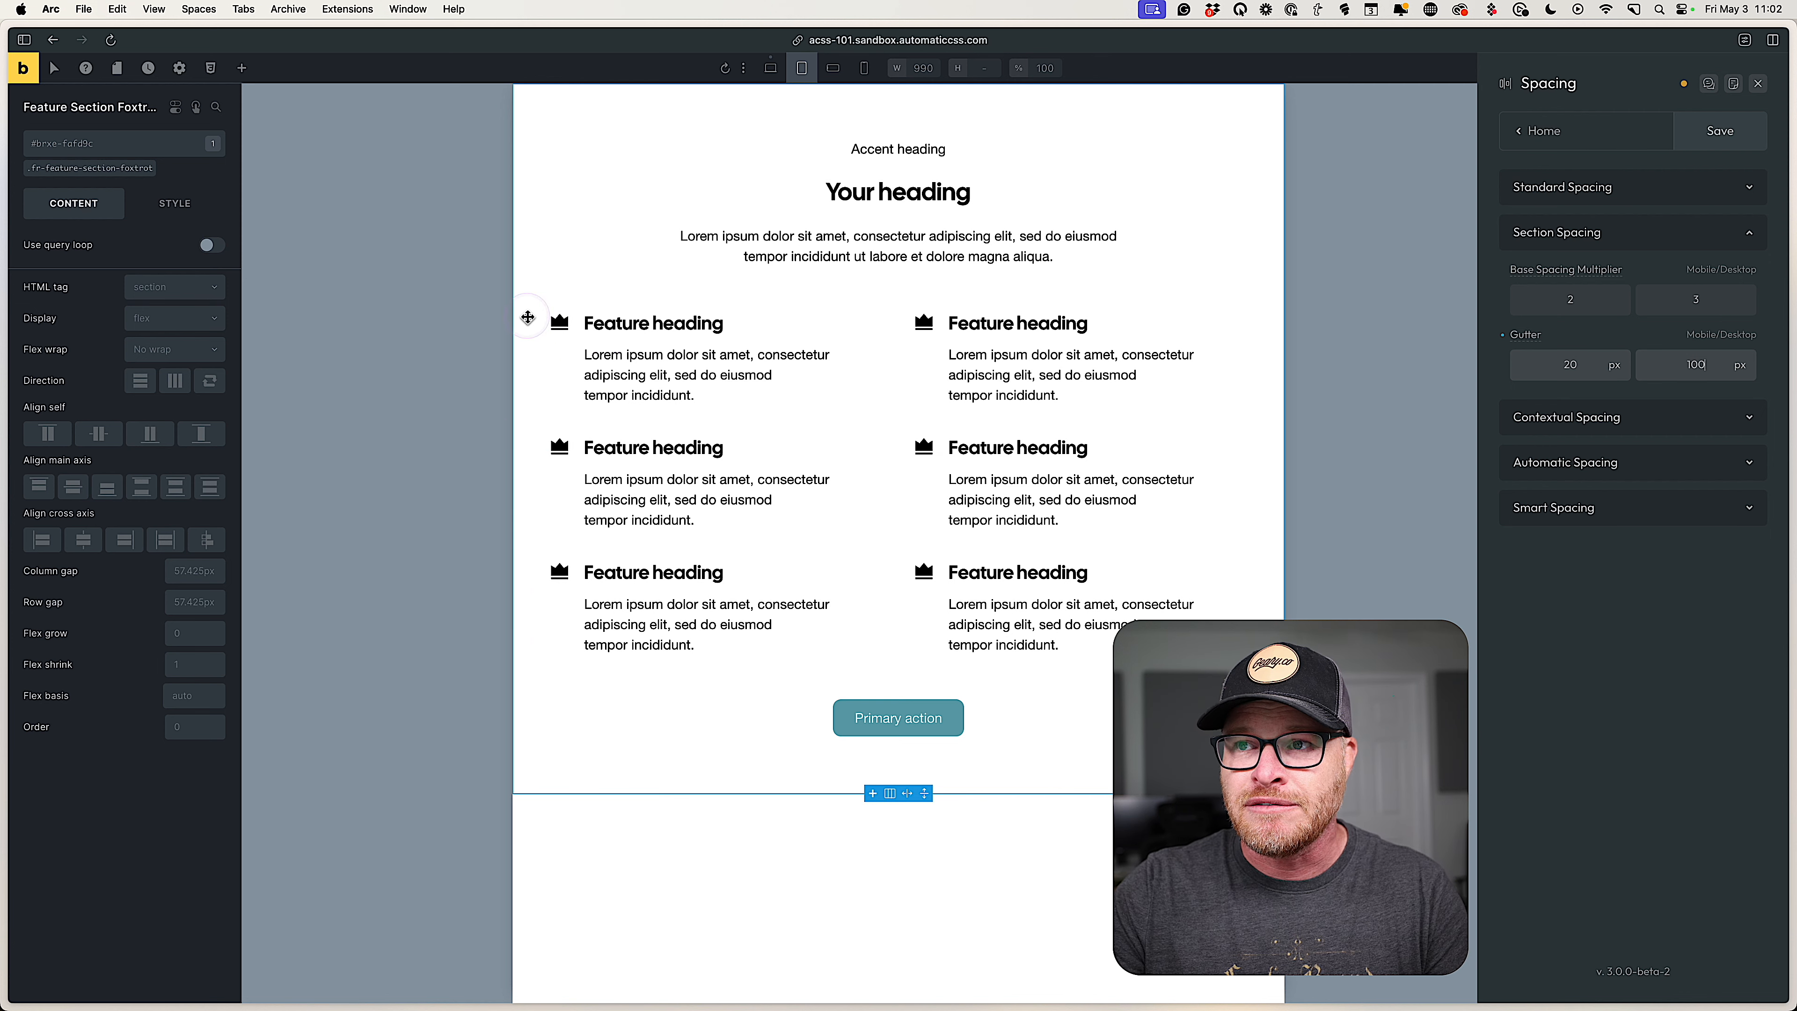
drag(528, 315, 547, 526)
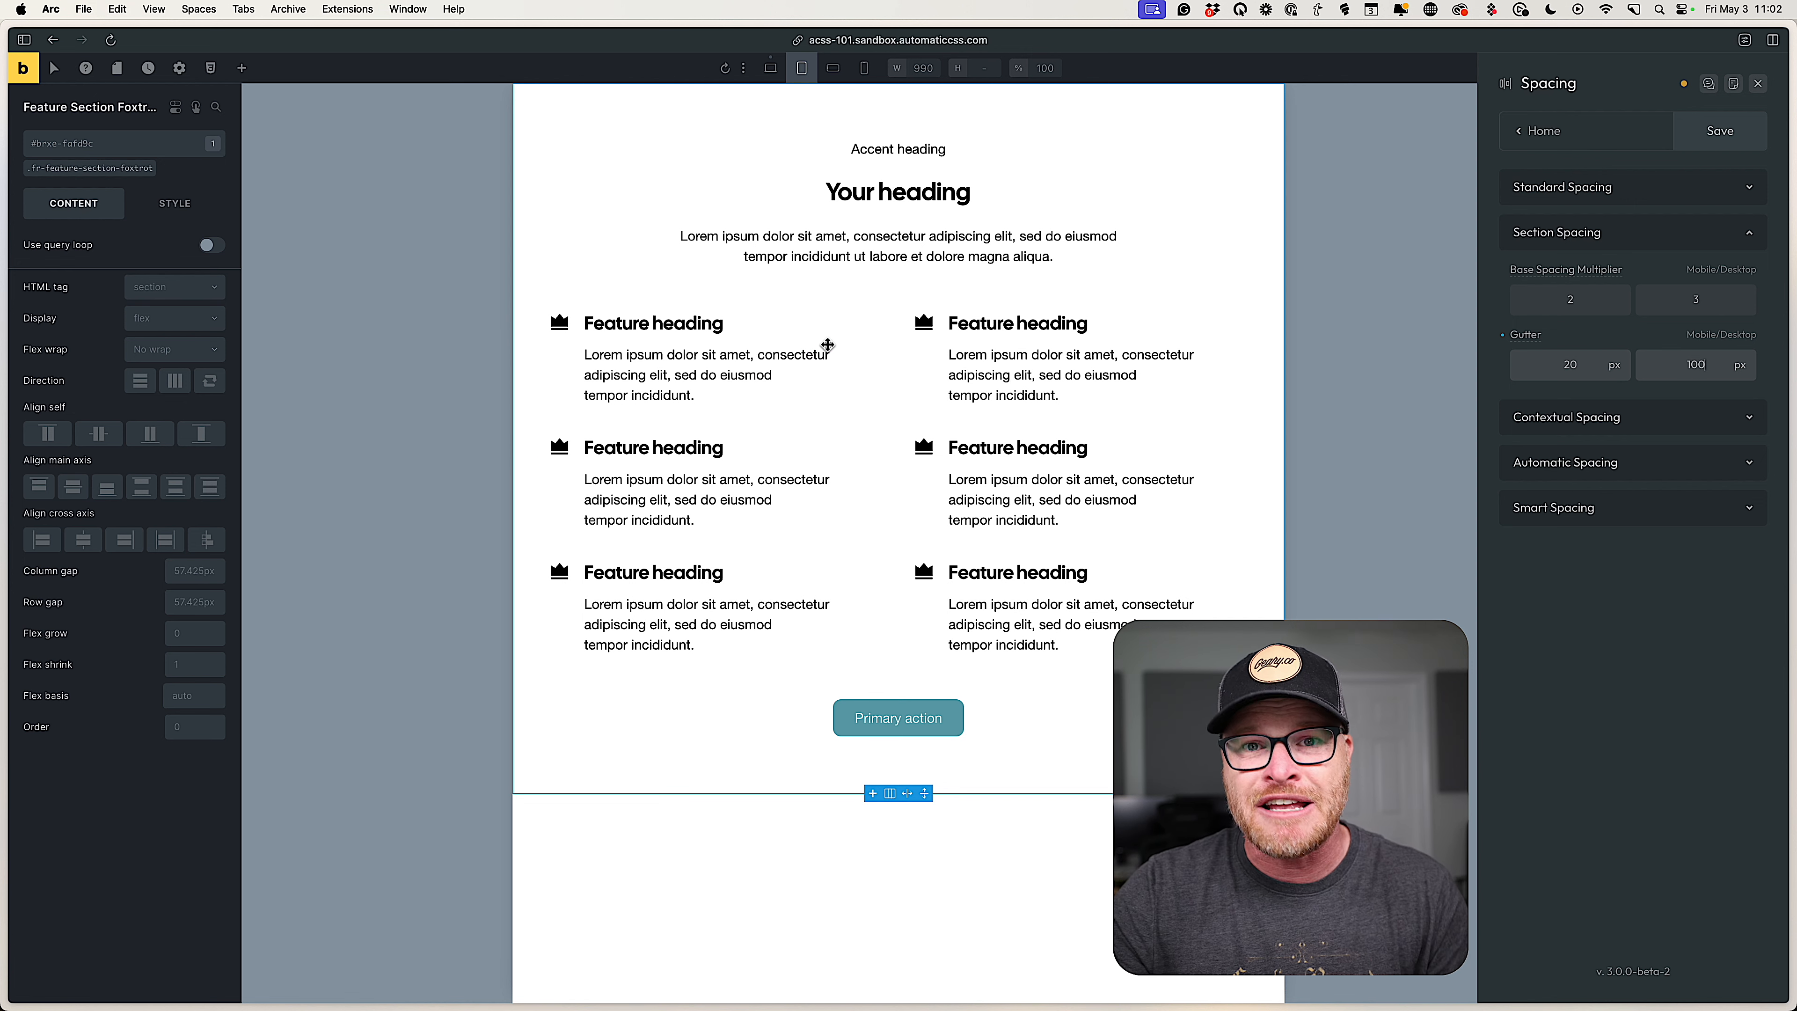
click(1719, 131)
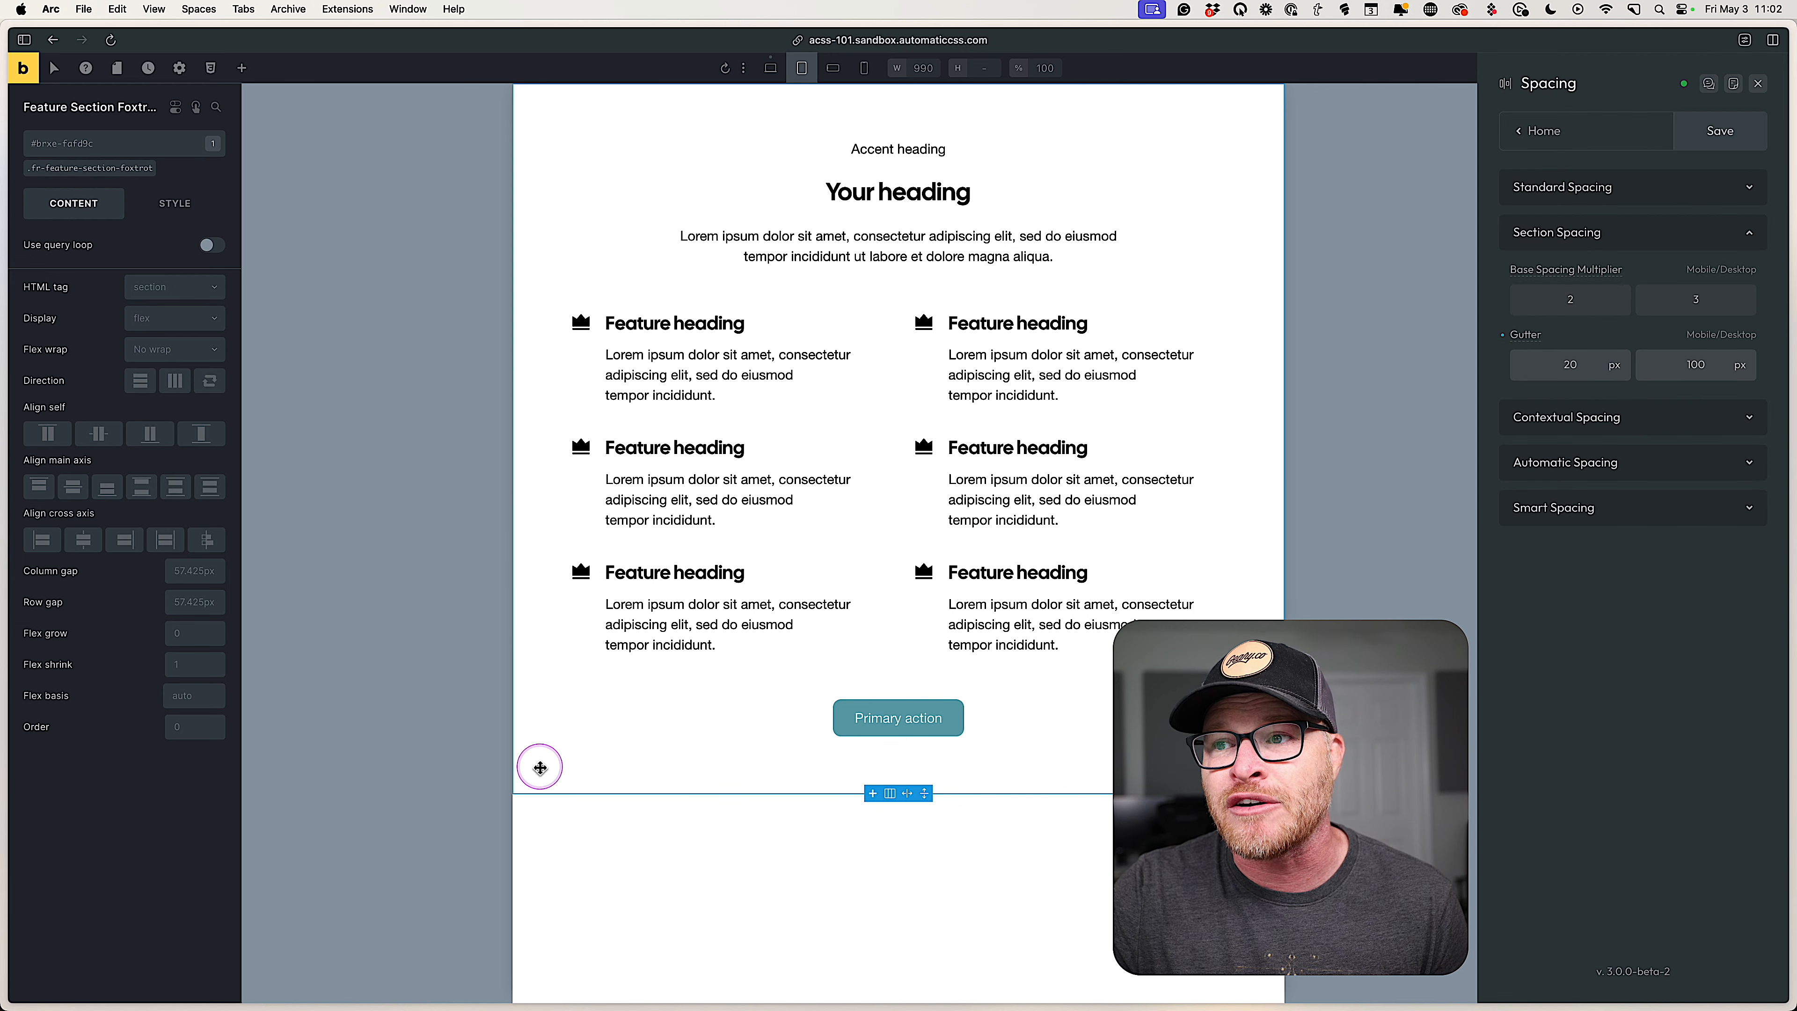
Preview the section at mobile portrait width, set the mobile gutter to 10 px and save.
click(832, 68)
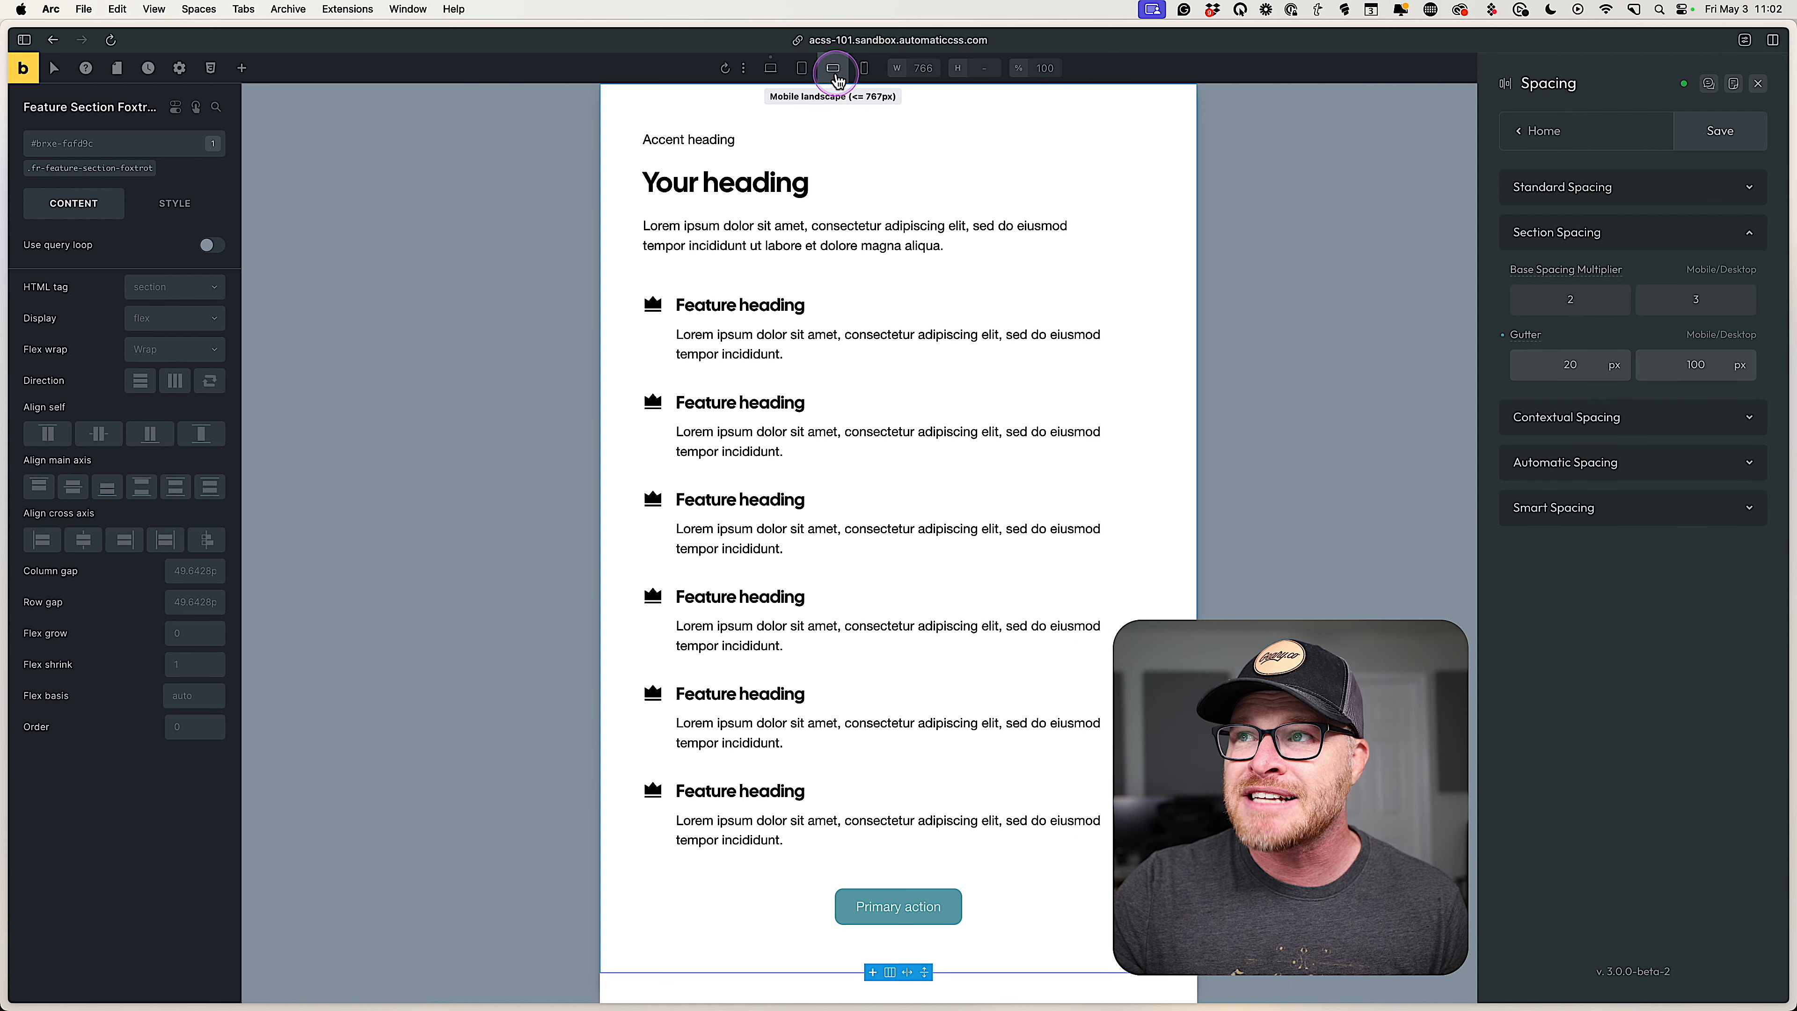
click(854, 75)
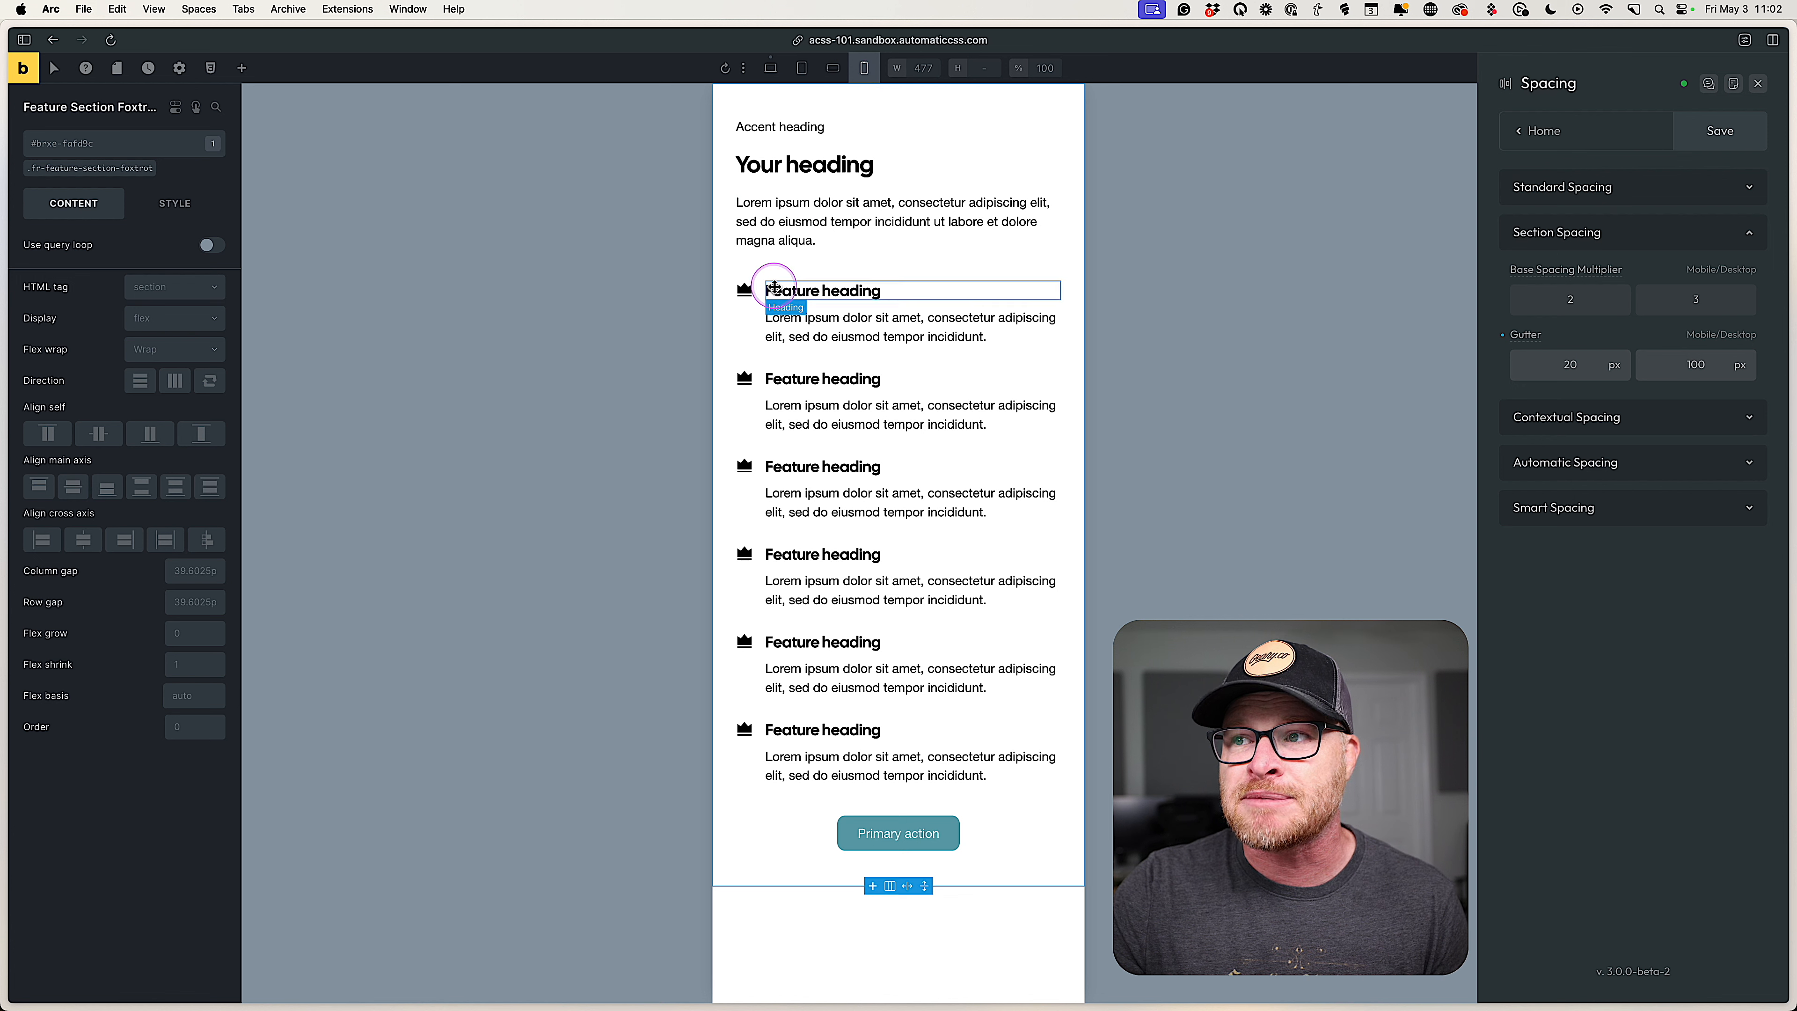
double_click(1571, 362)
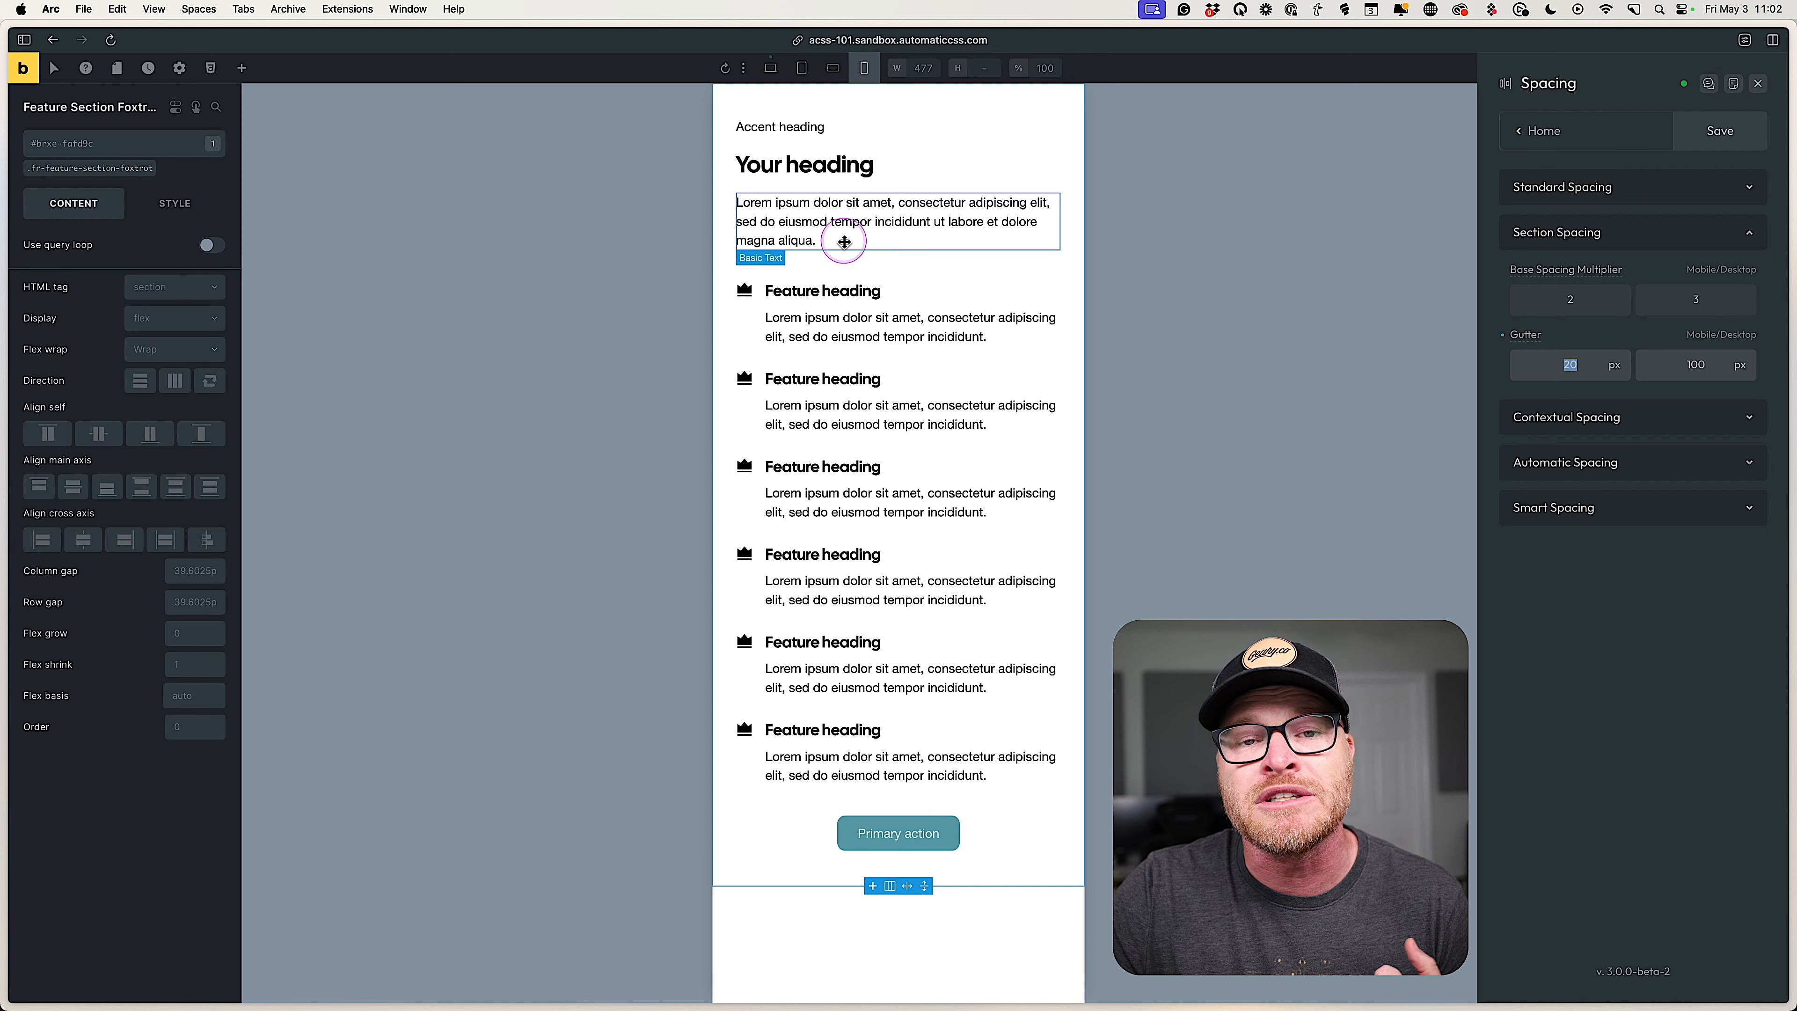
text(10)
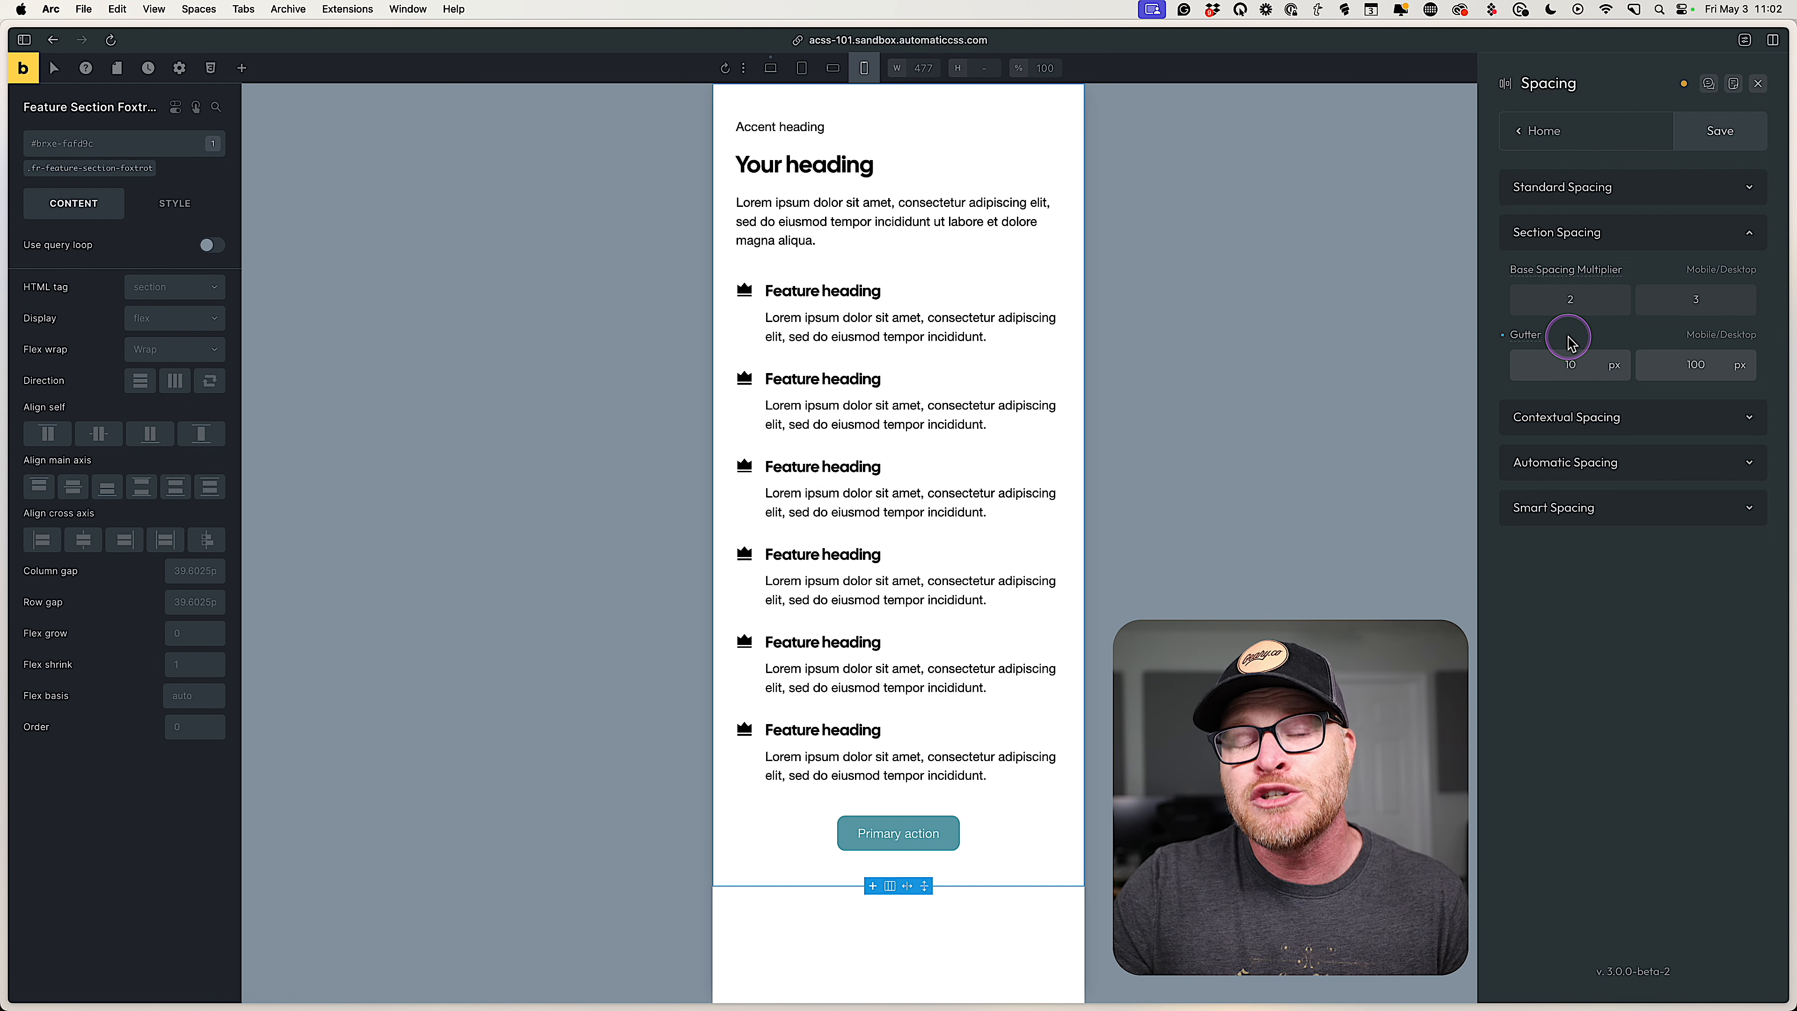
click(1723, 133)
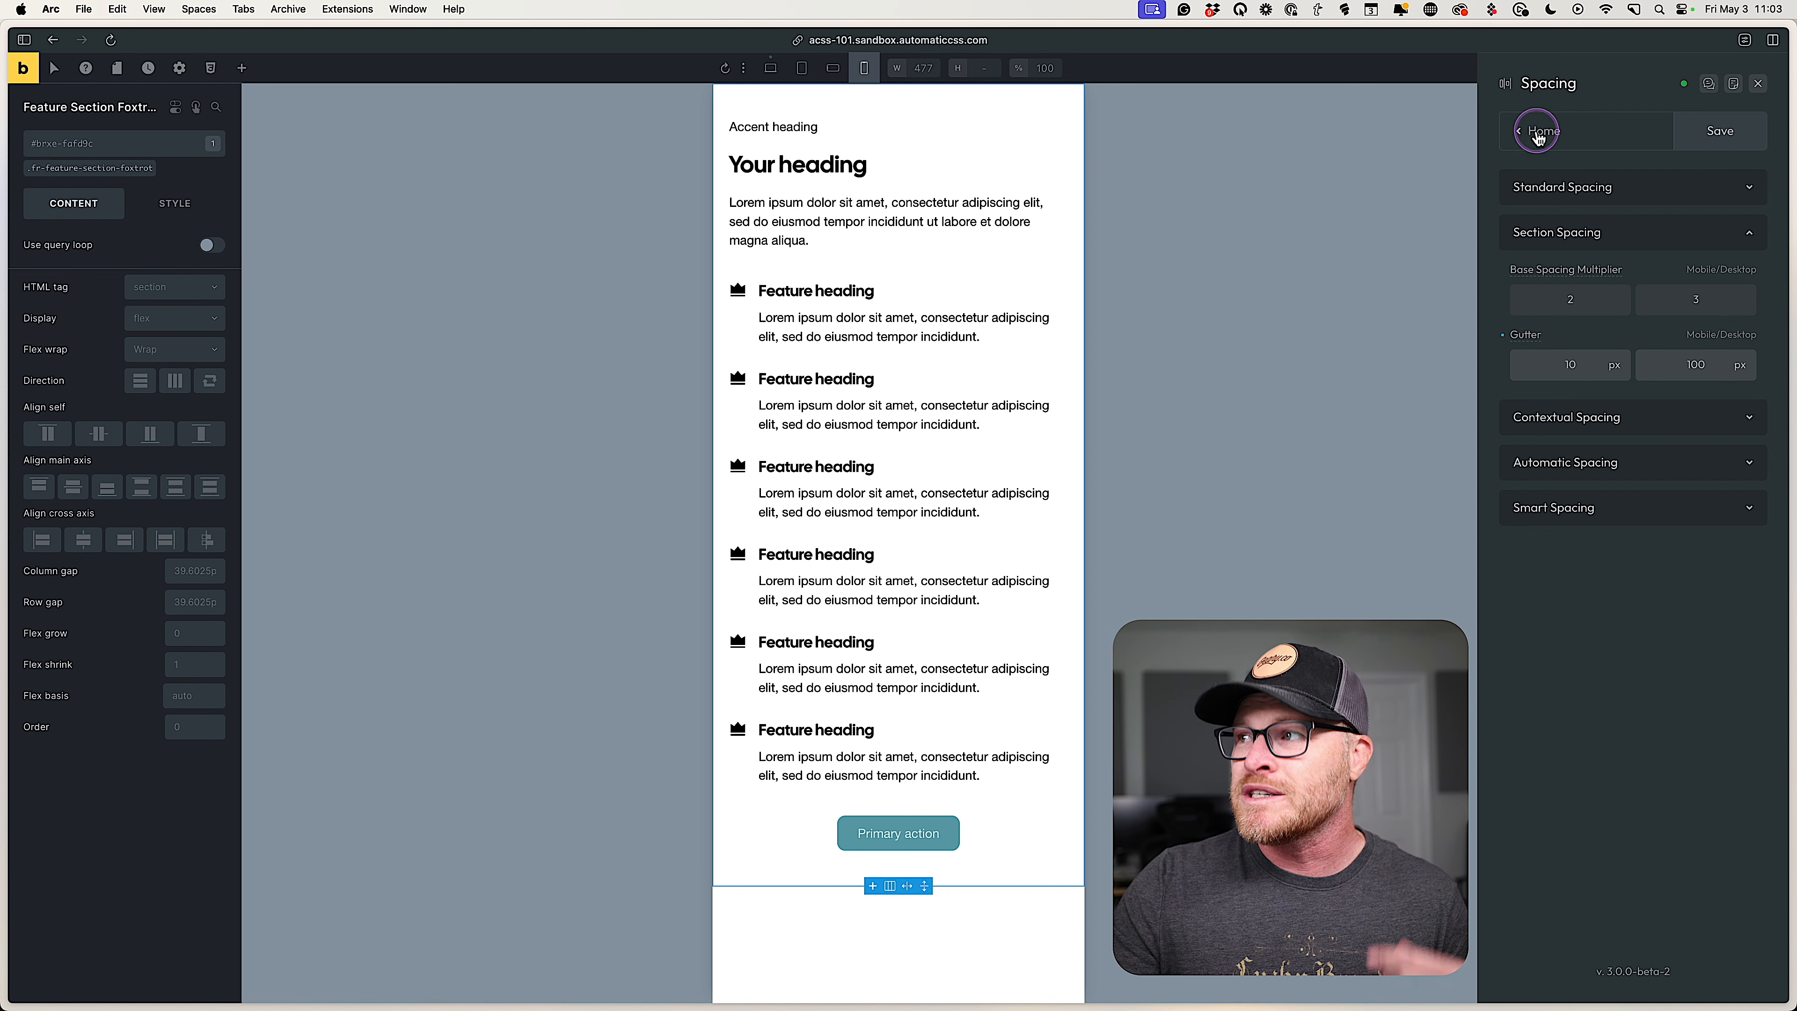
Examine the mobile content width in the Website Dimensions of the Layout settings.
click(1534, 130)
click(1556, 192)
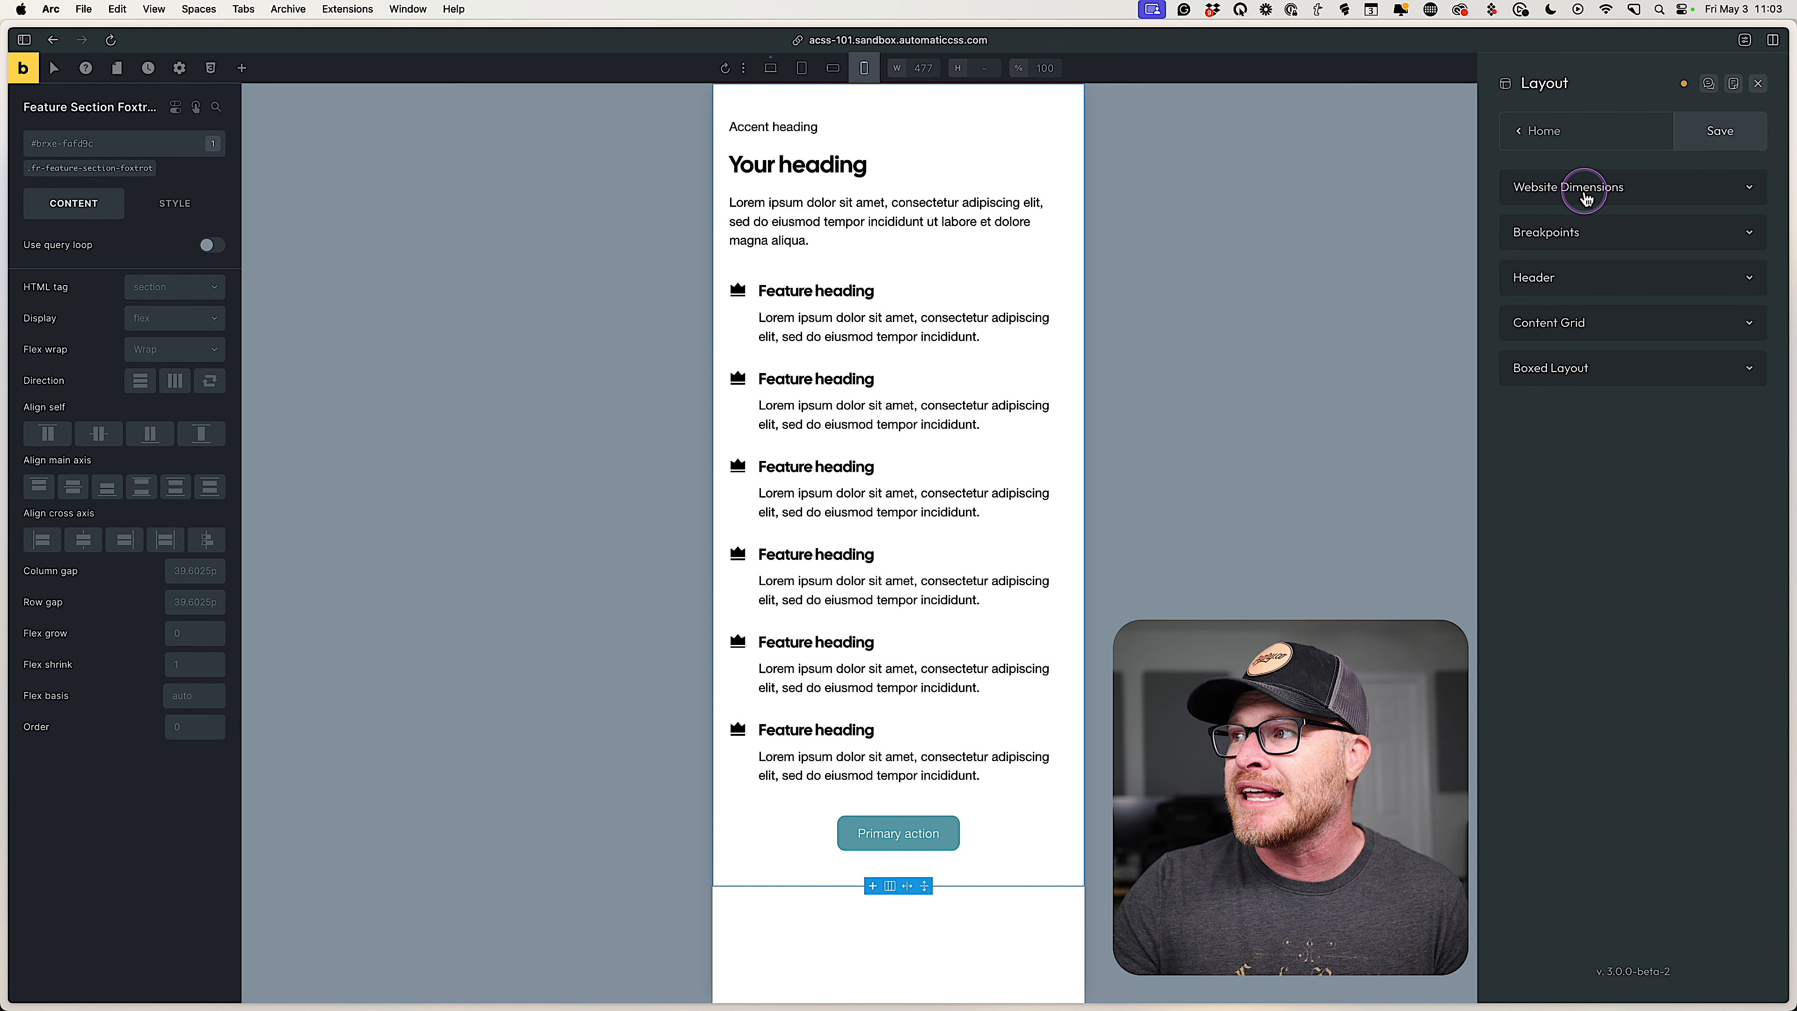
click(1585, 188)
double_click(1572, 255)
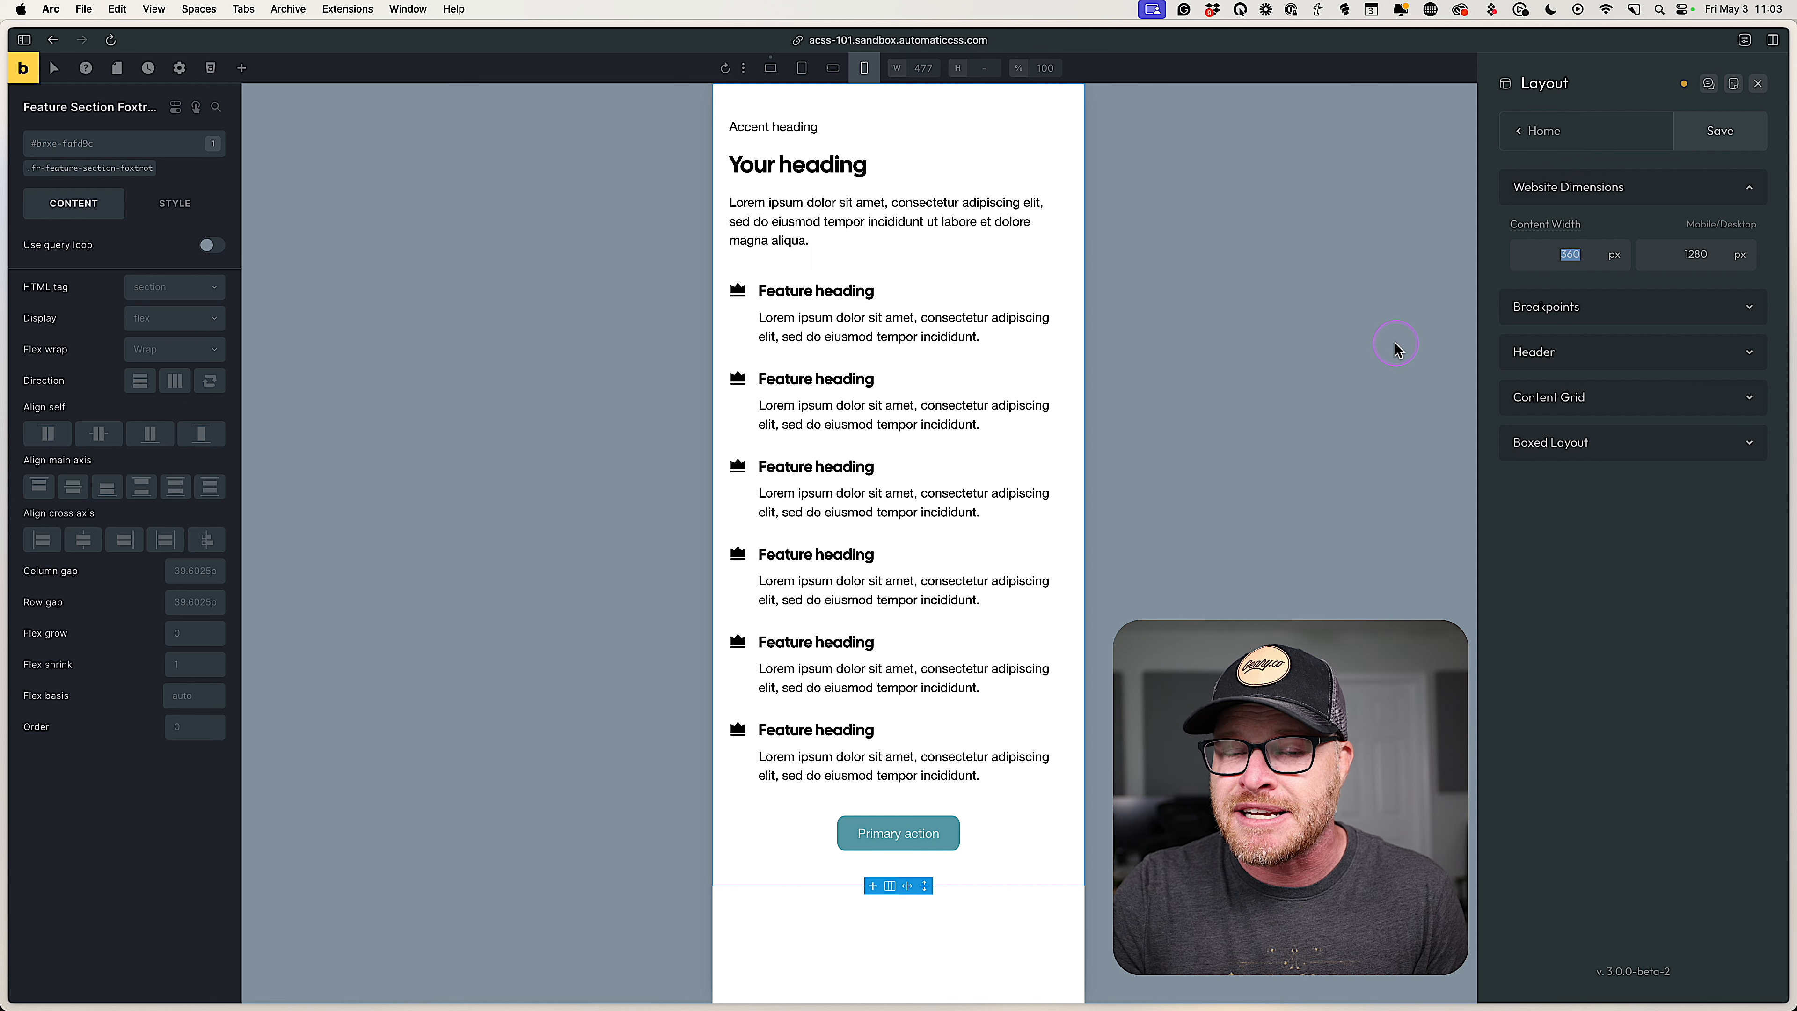
Return to the Spacing settings and review the section gutter and the mobile base spacing.
click(1543, 130)
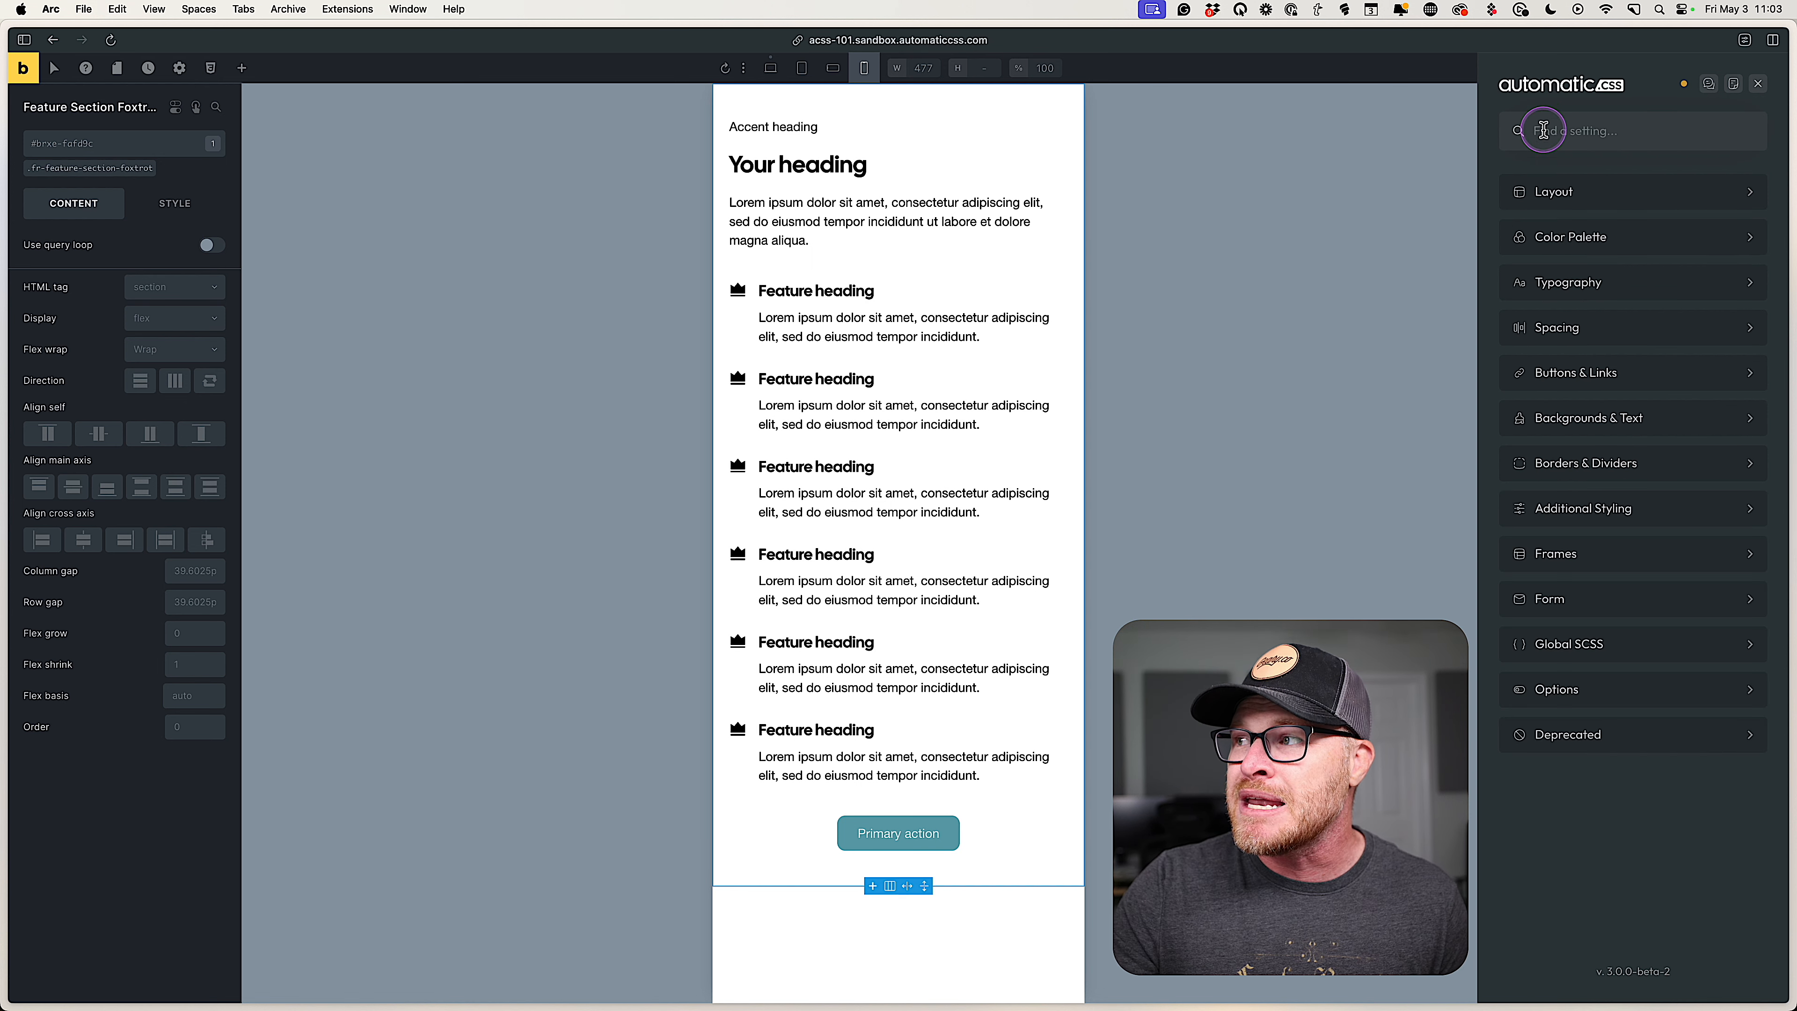
click(1620, 327)
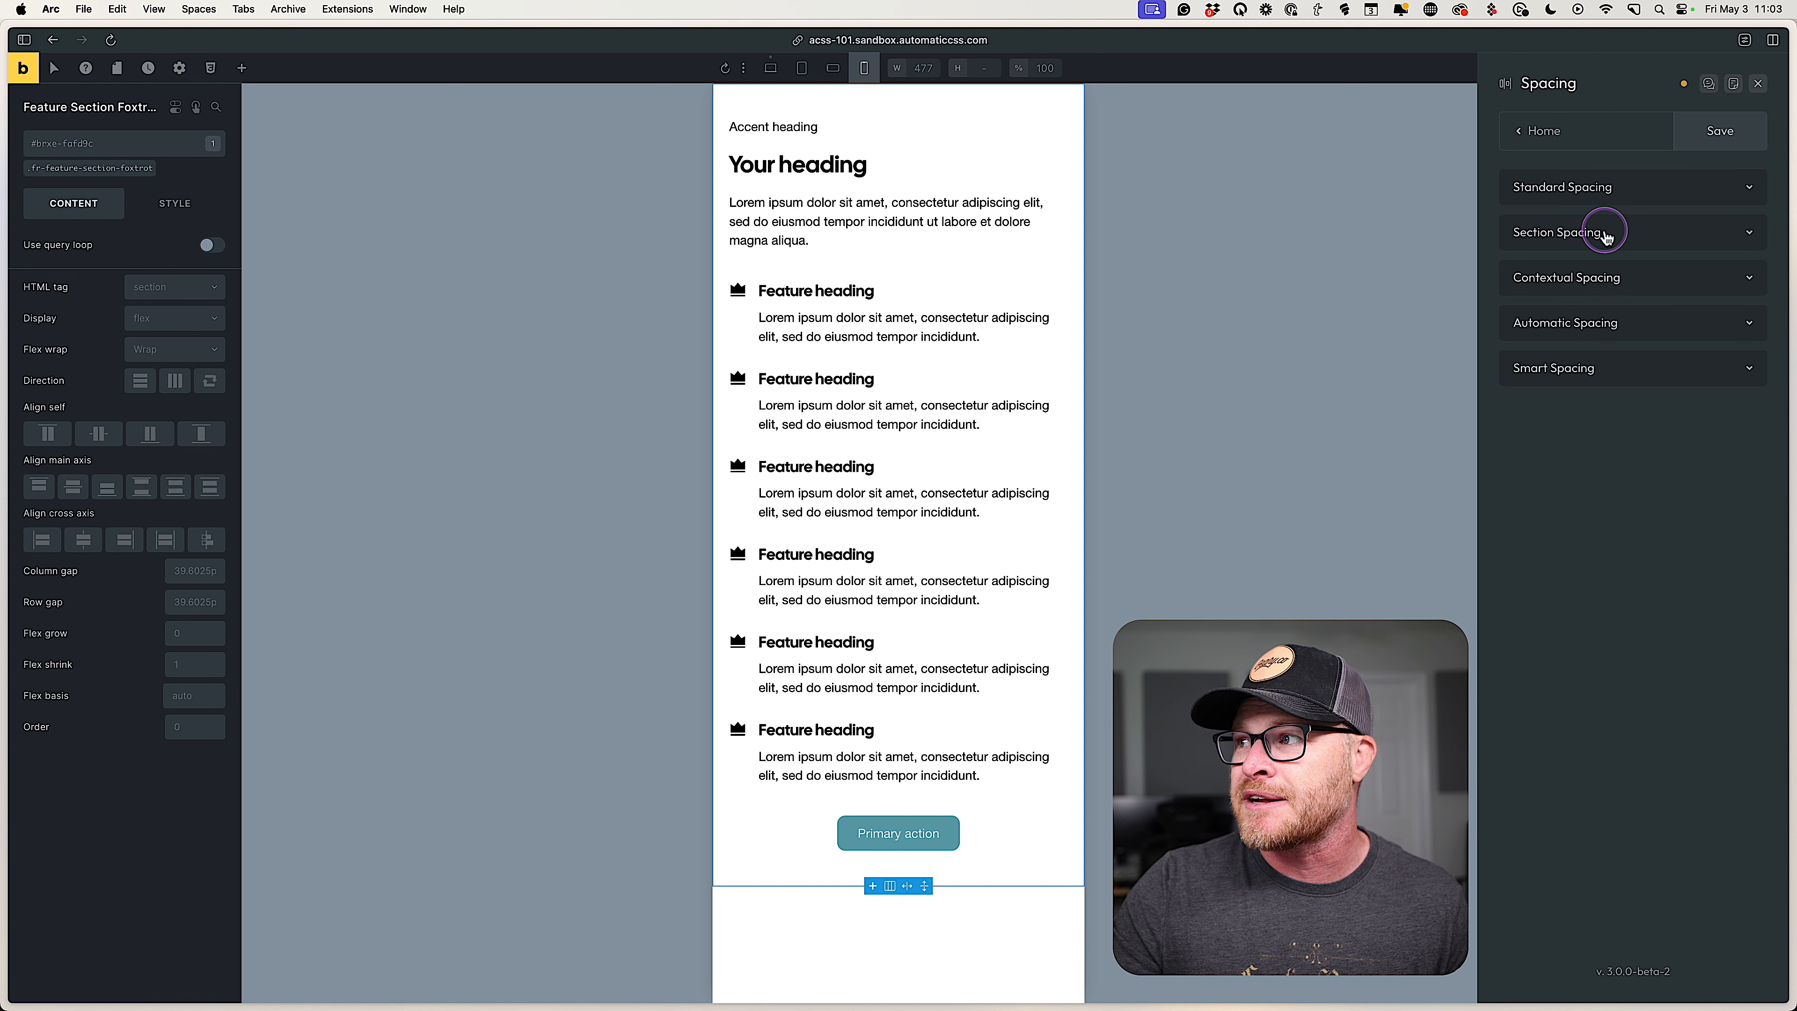
click(1604, 233)
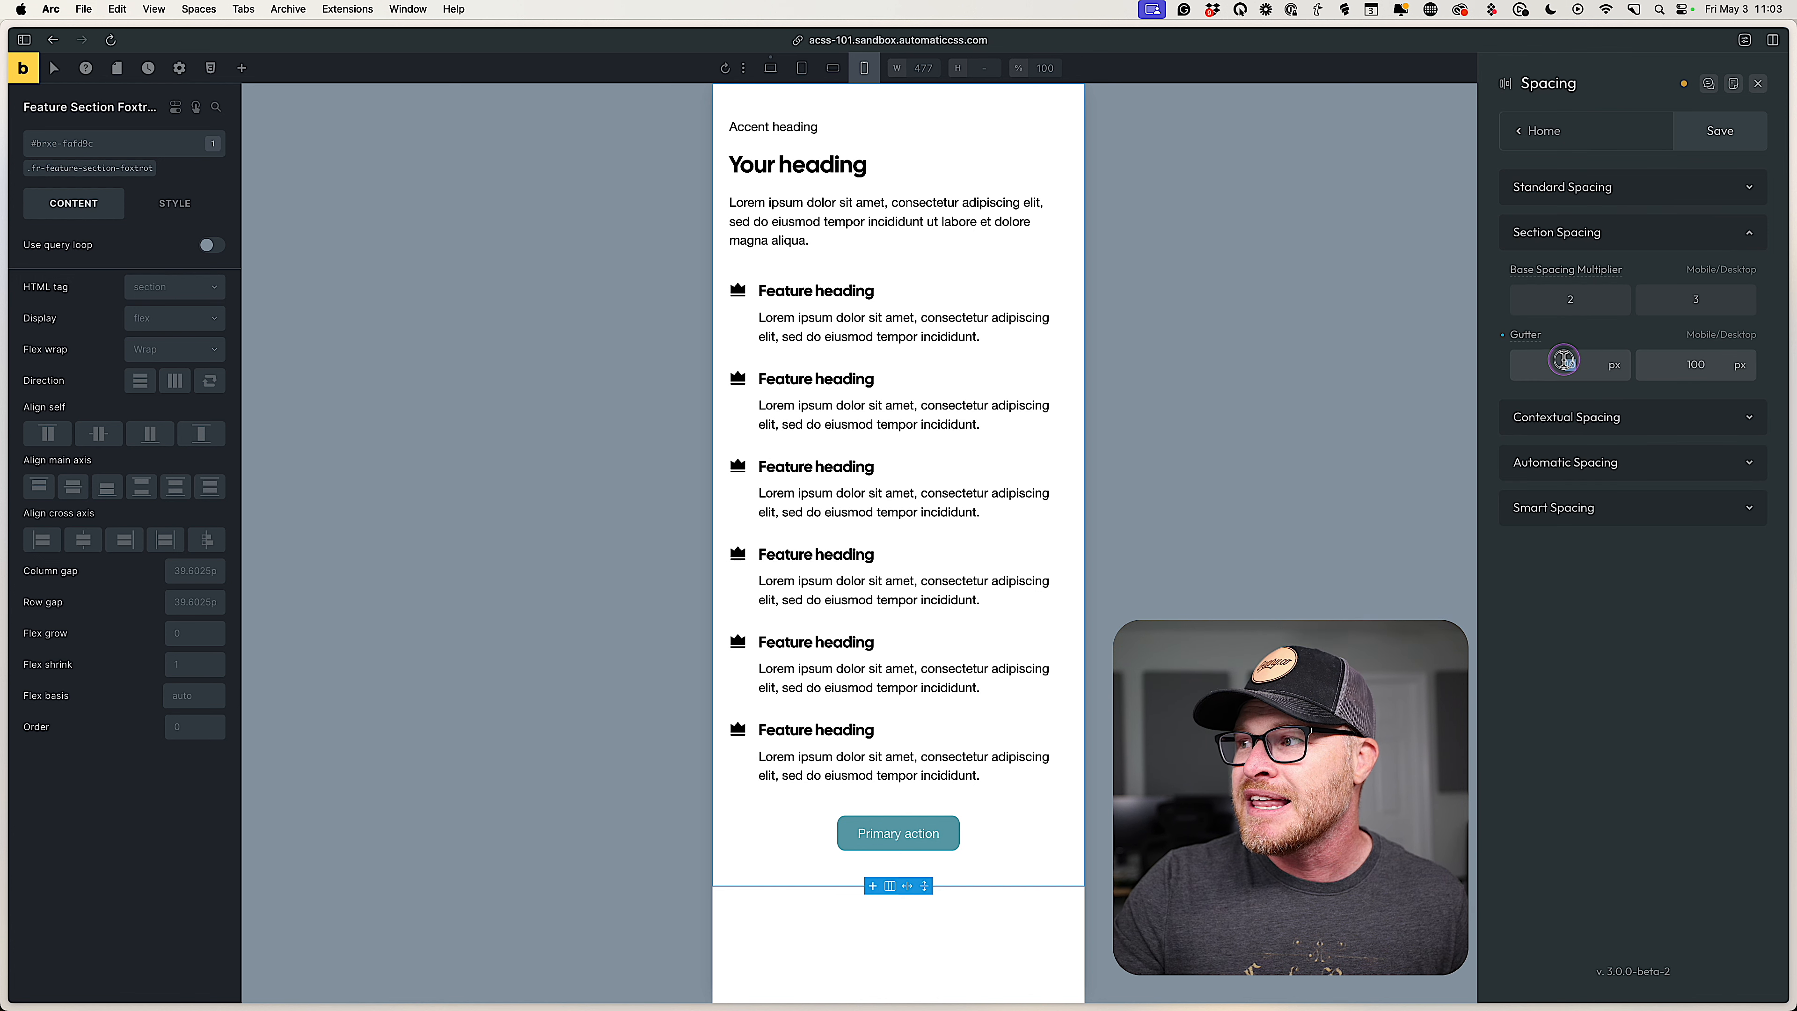
click(1577, 186)
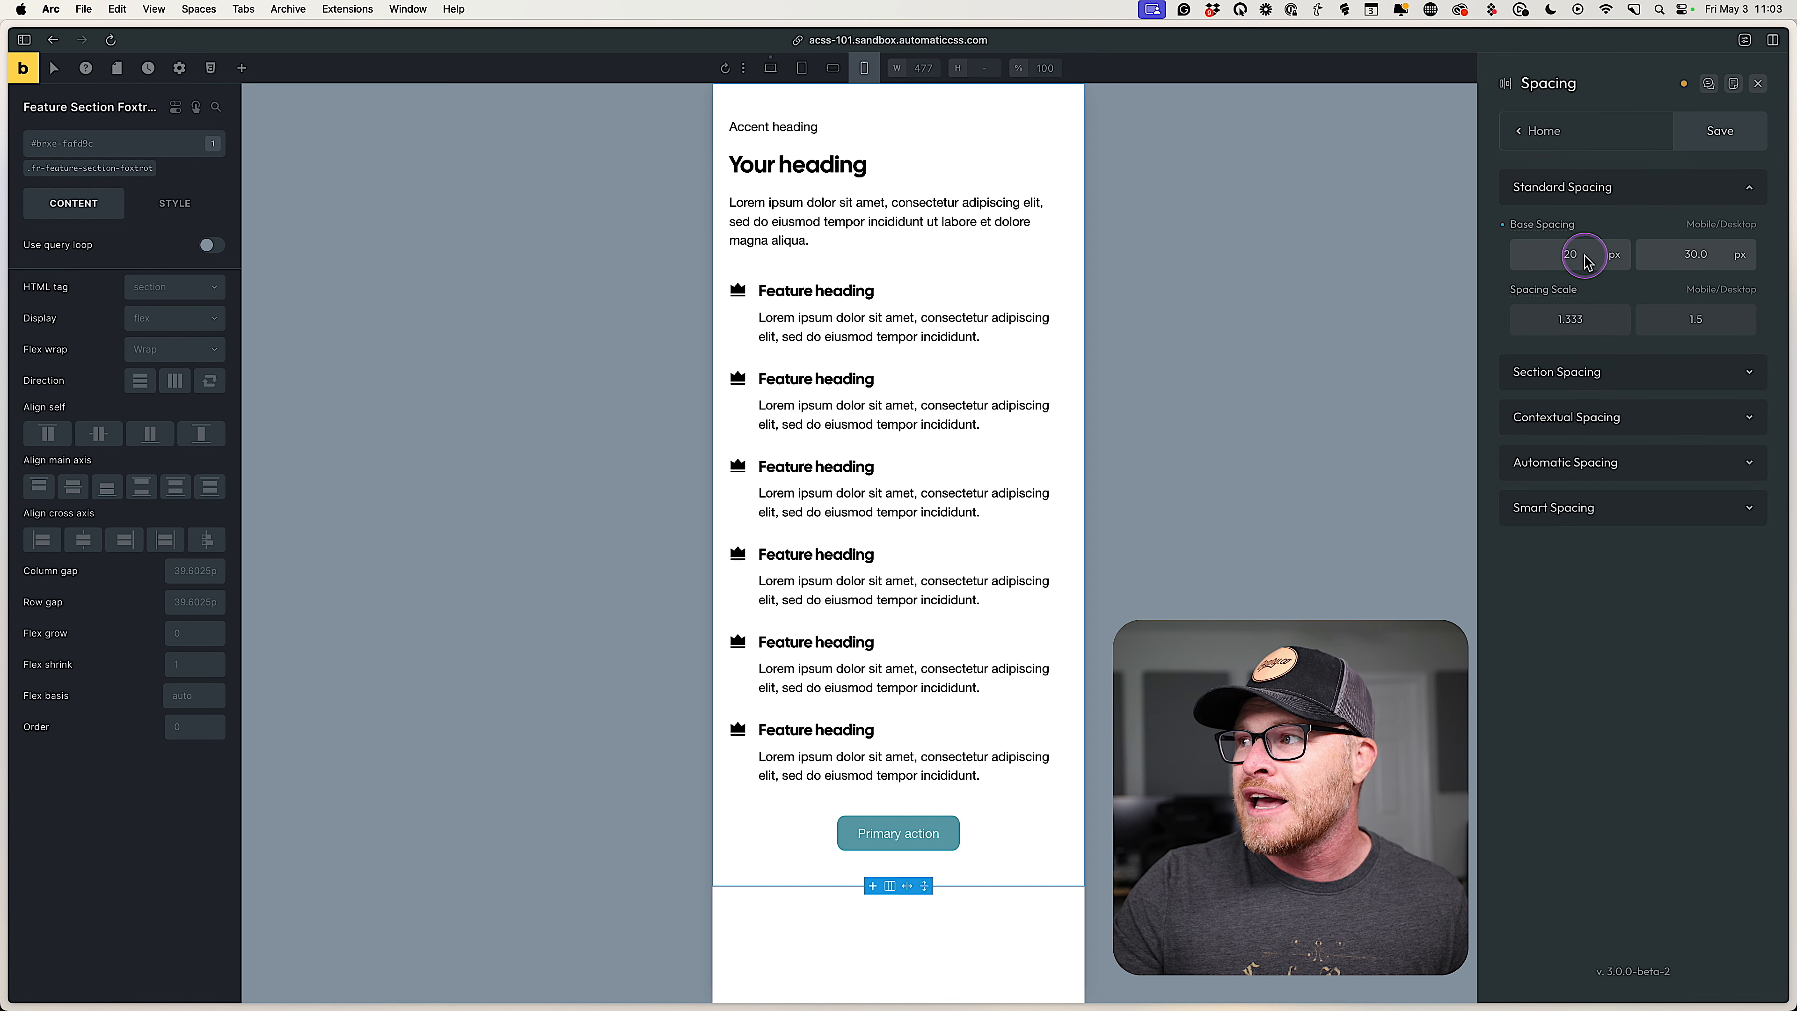
double_click(1584, 261)
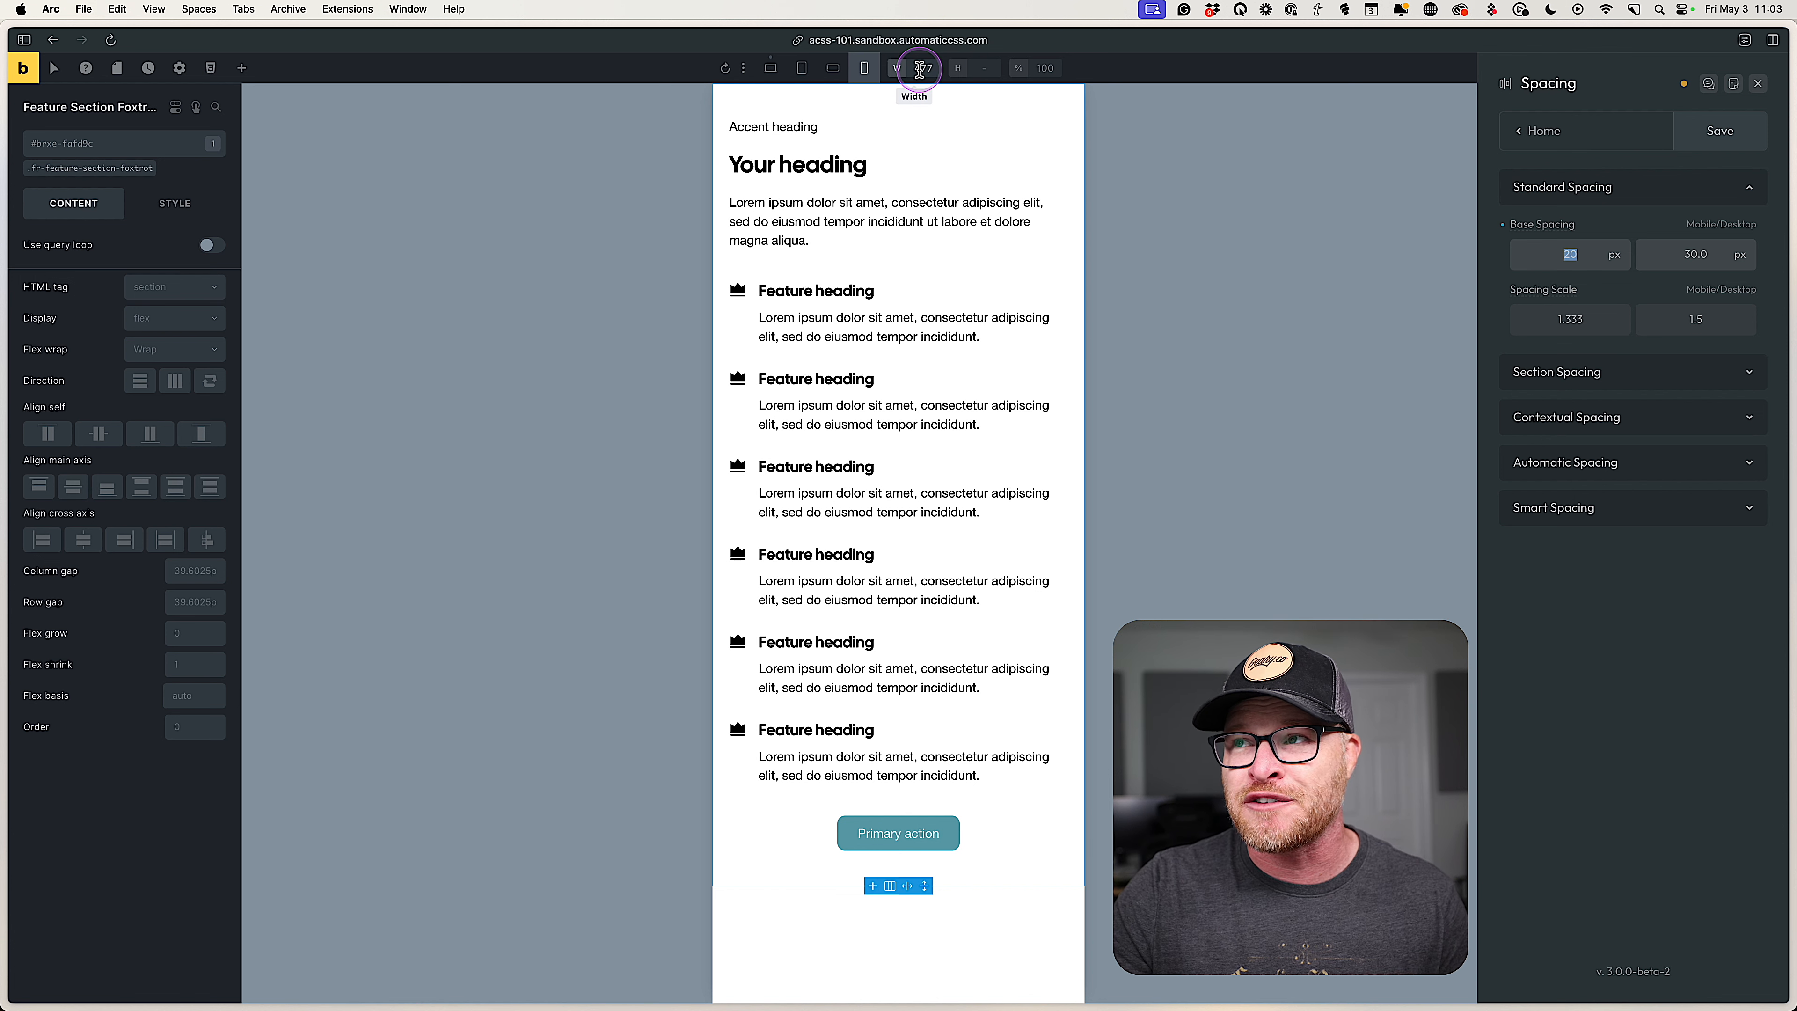
Examine the mobile portrait preview's width and the gutter along the feature section's edge.
click(919, 69)
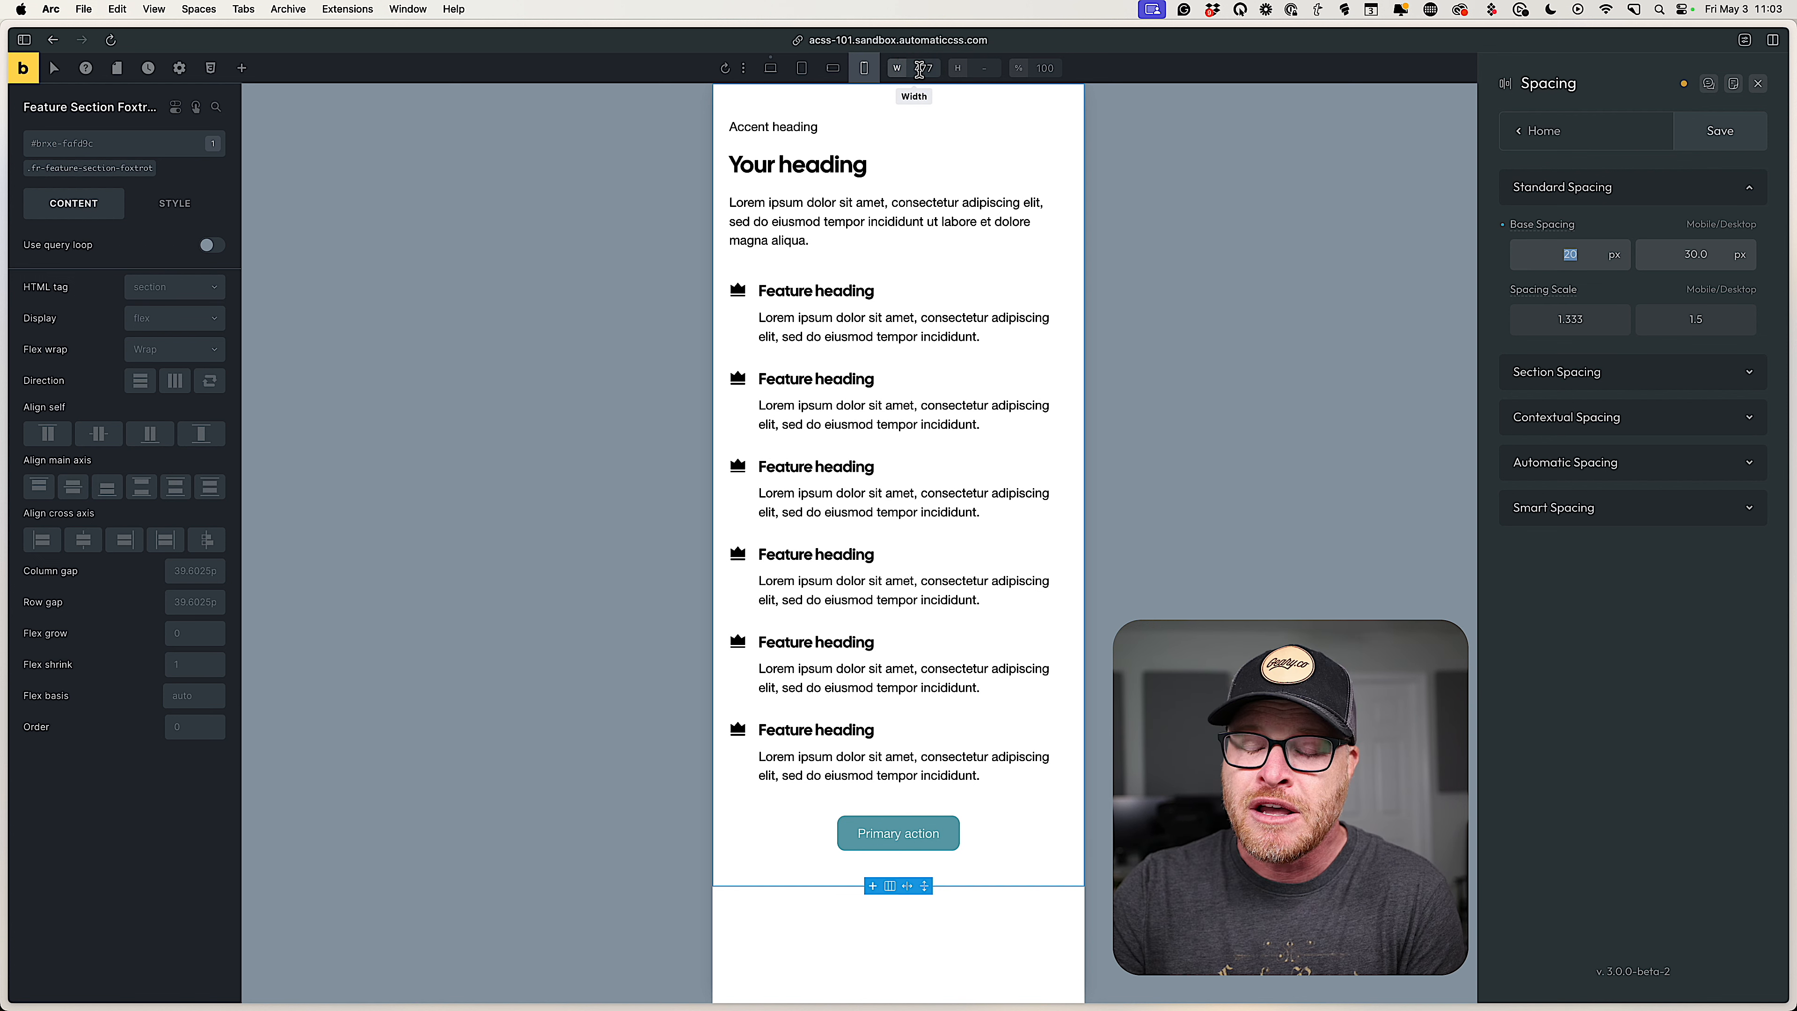
click(920, 70)
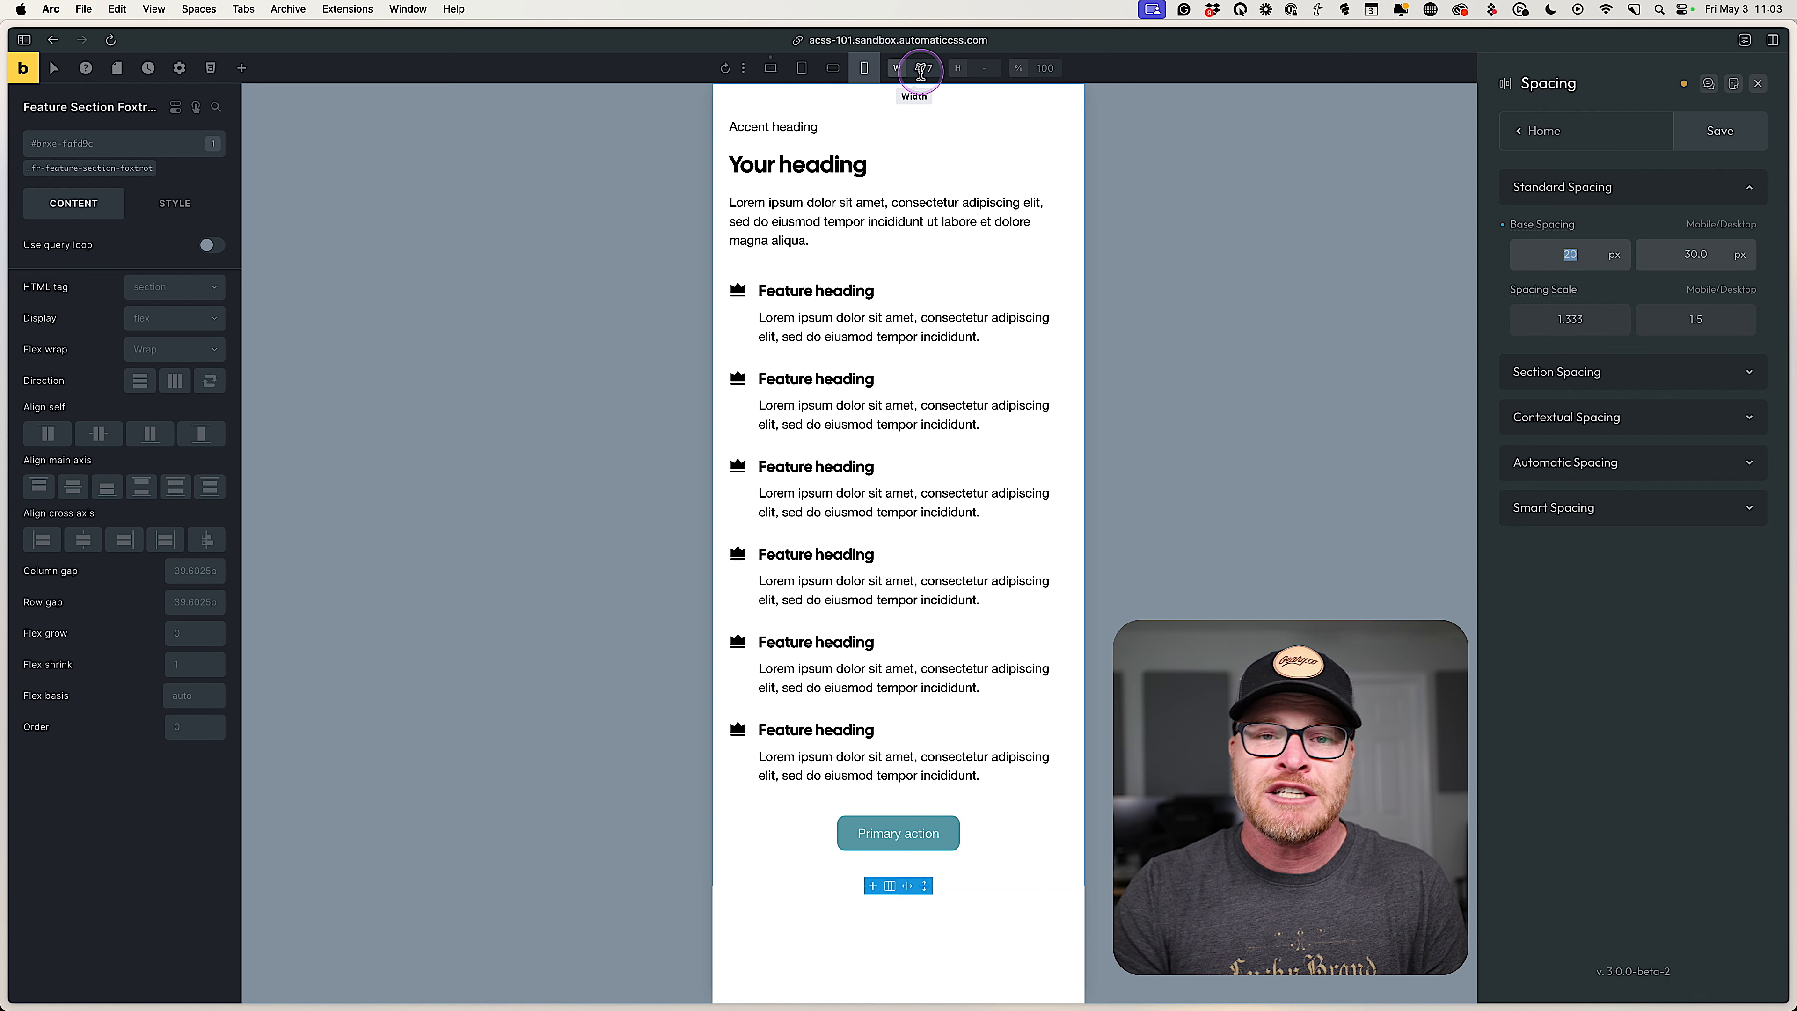
click(920, 70)
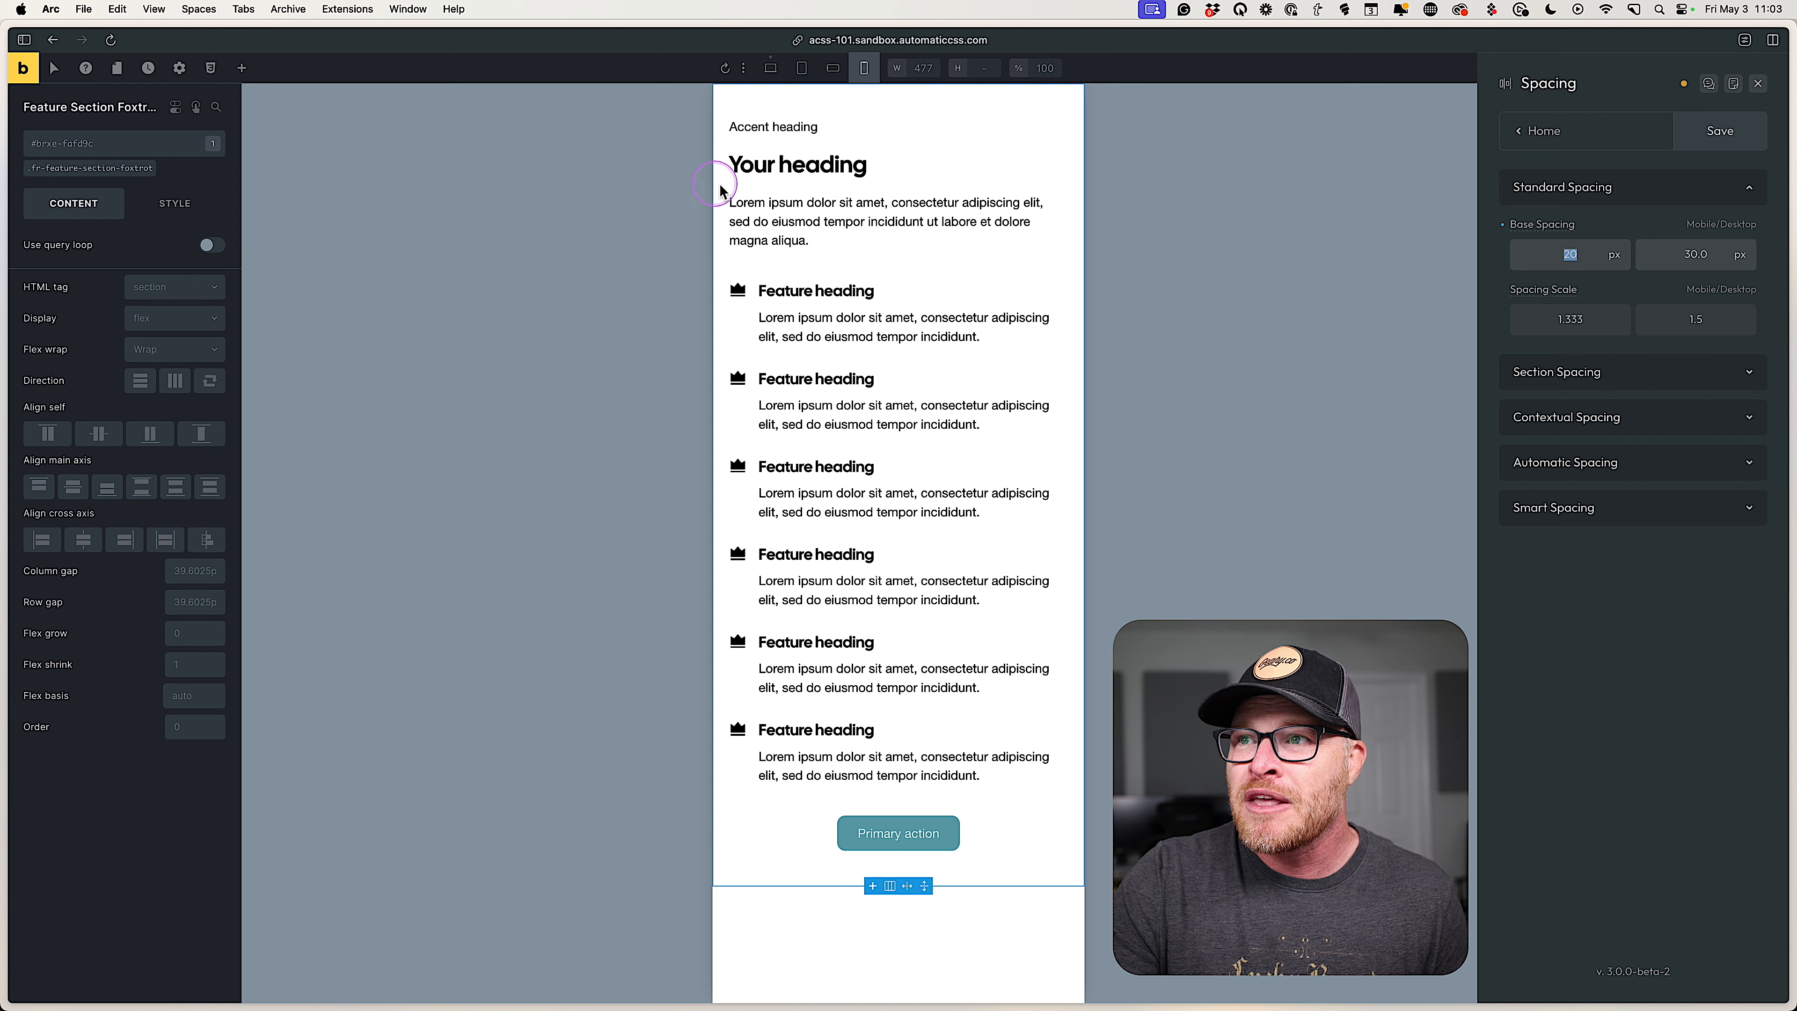
click(859, 79)
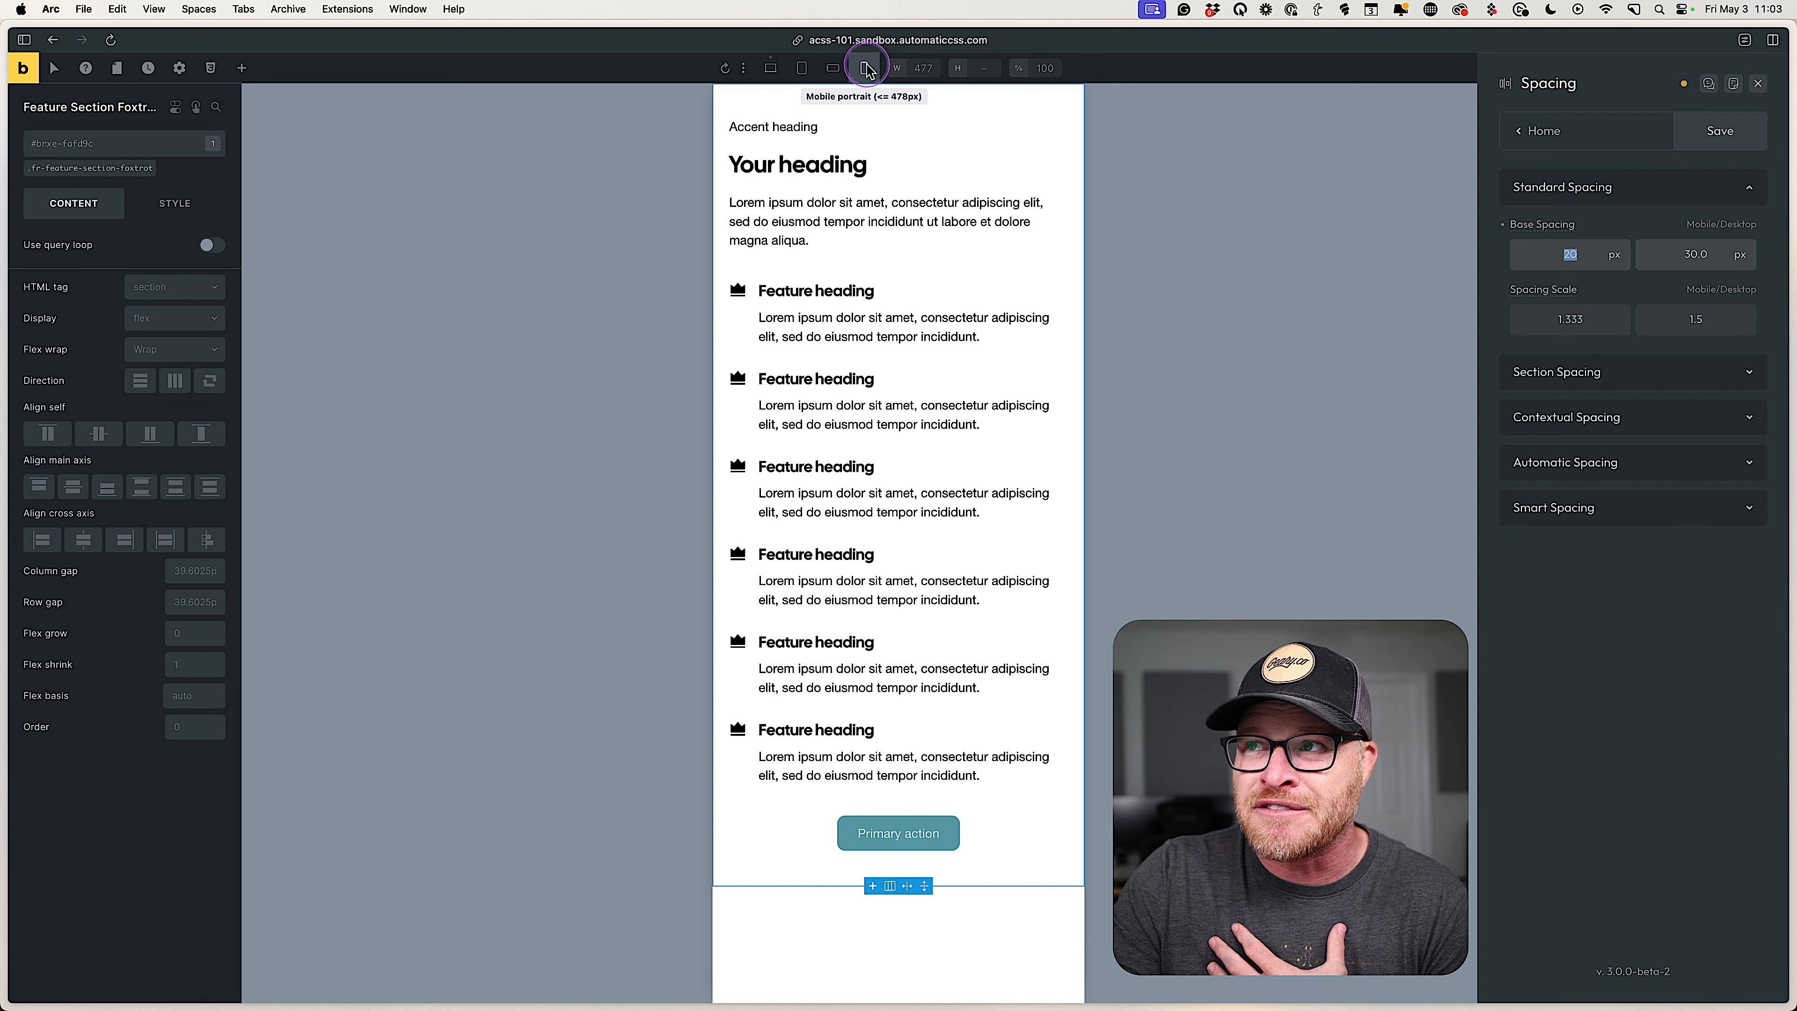
click(726, 191)
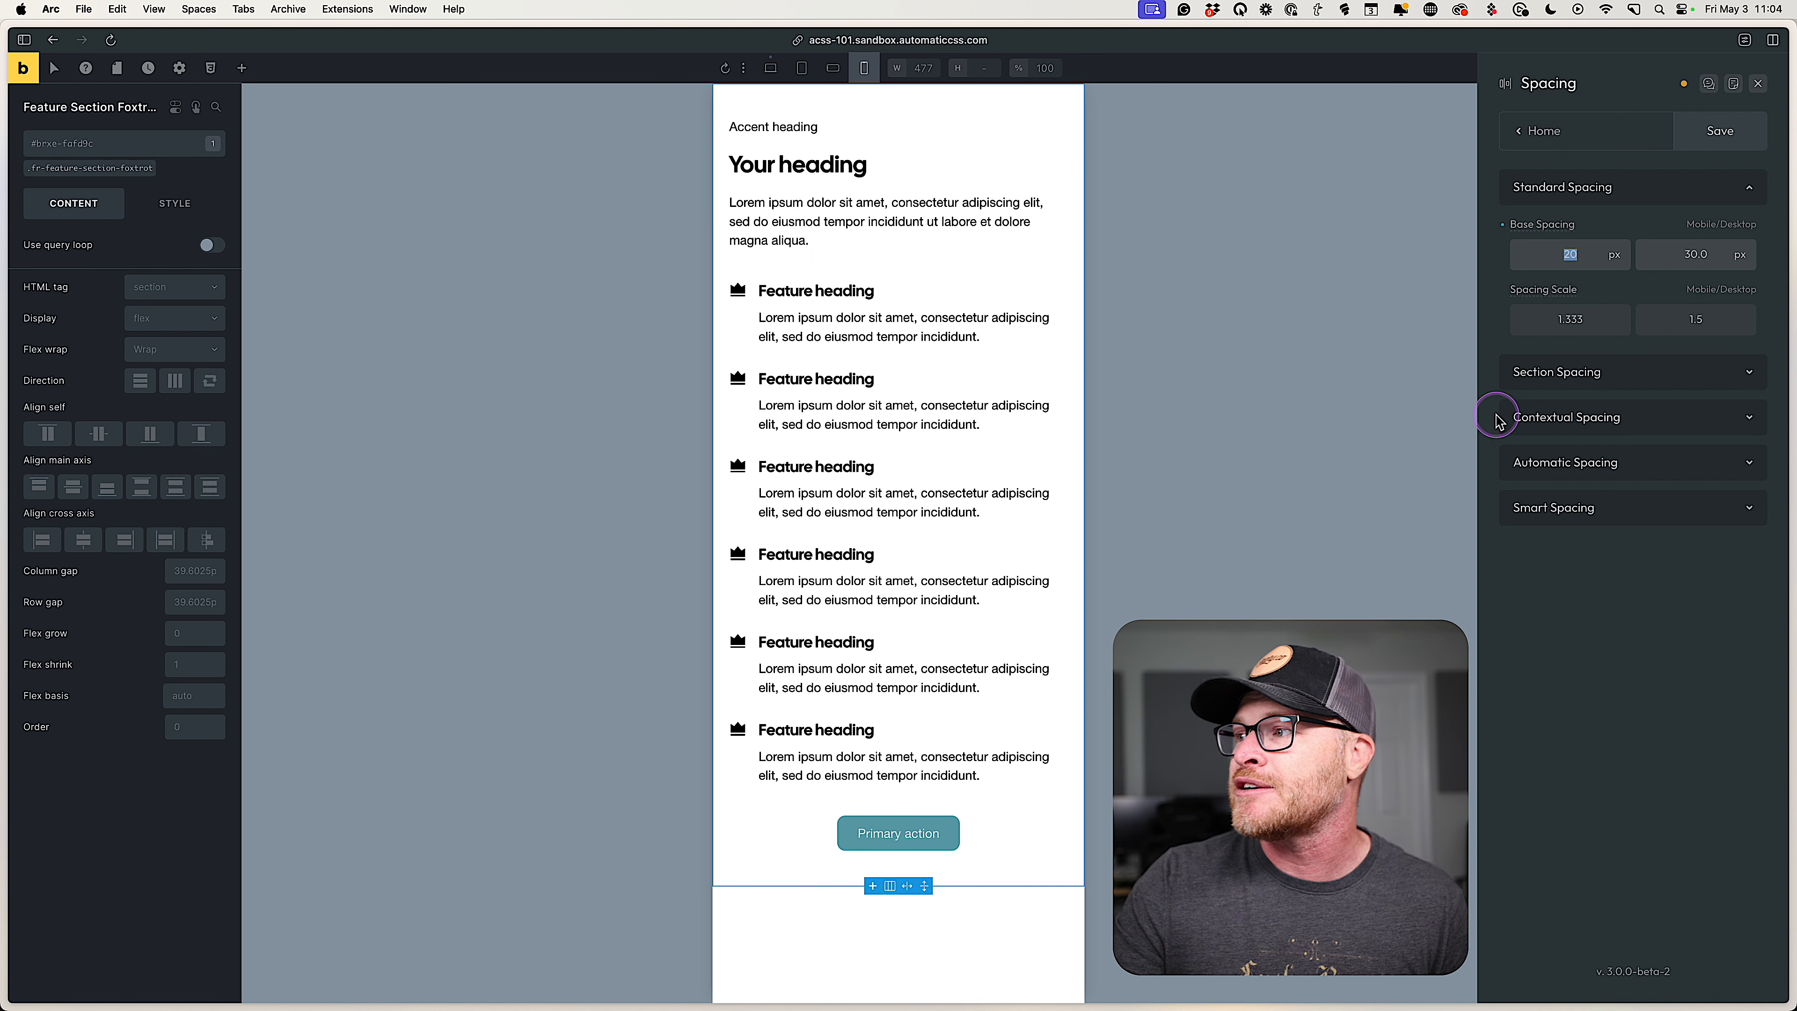
Reset the section gutter to 20 px for mobile and 60 px for desktop, and save the settings.
click(1563, 372)
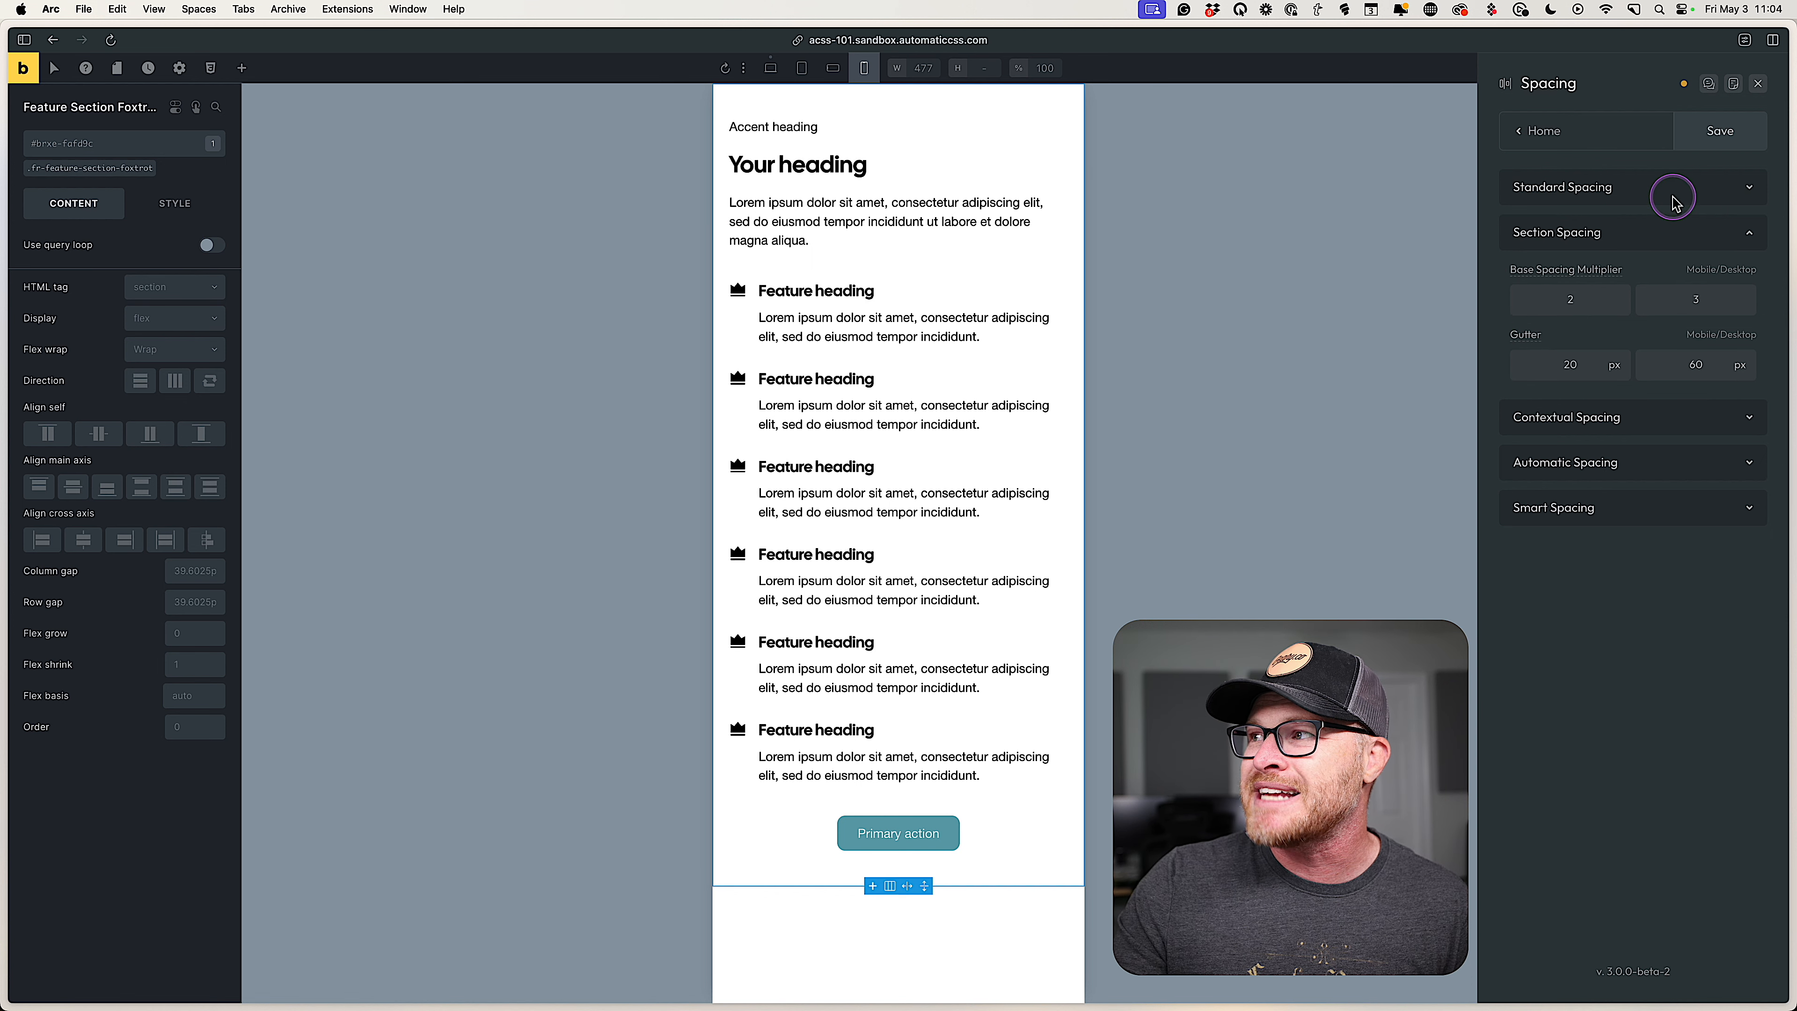
click(1719, 131)
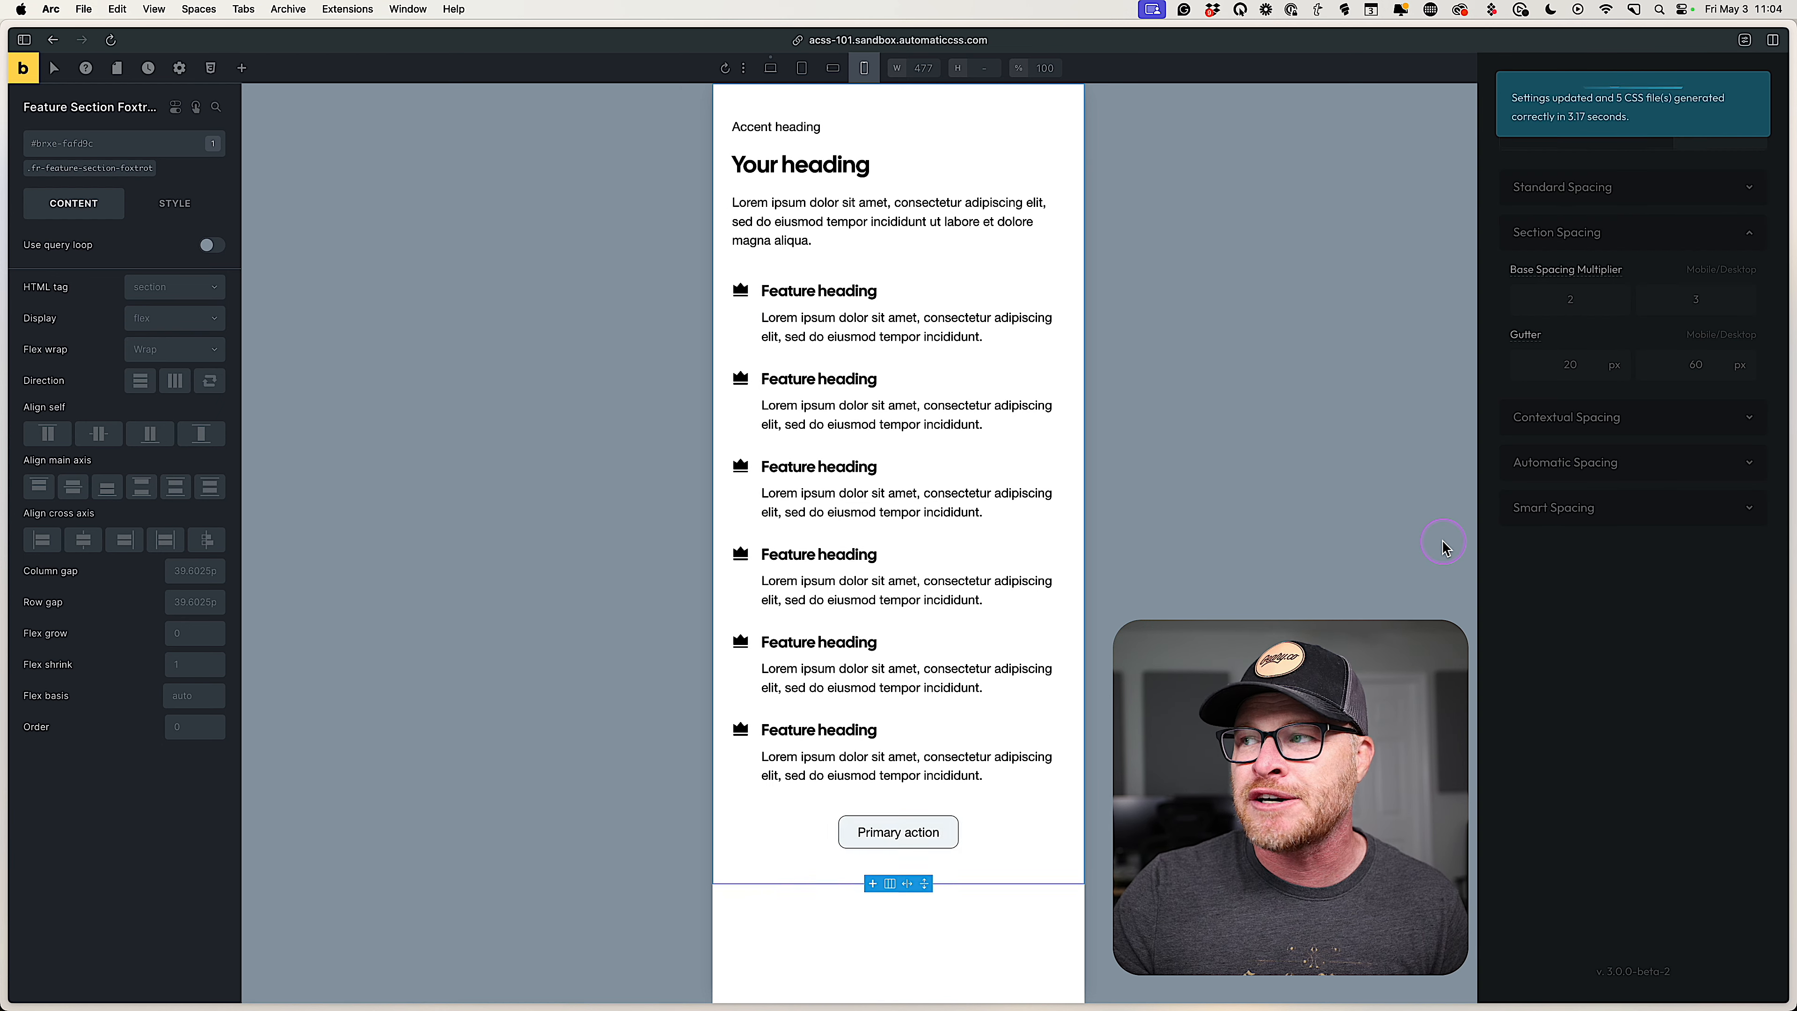
Switch the preview back to desktop width and reopen the Standard Spacing settings.
click(770, 67)
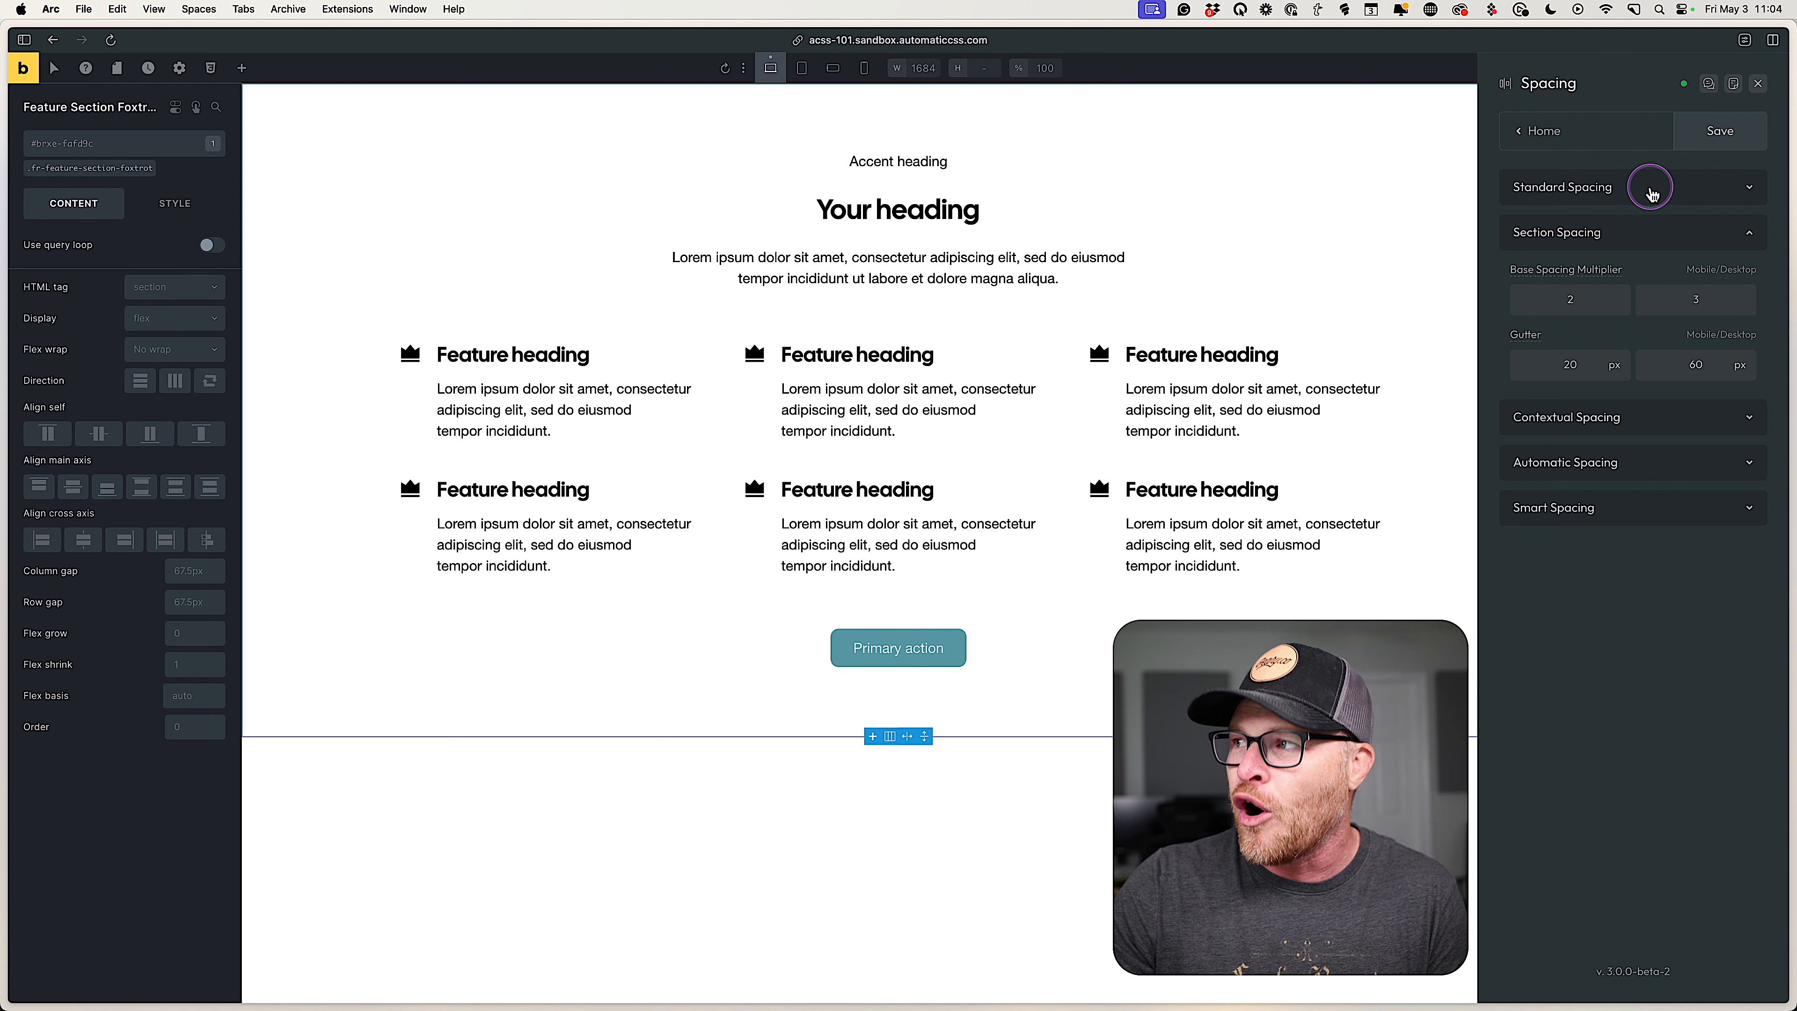
click(1645, 187)
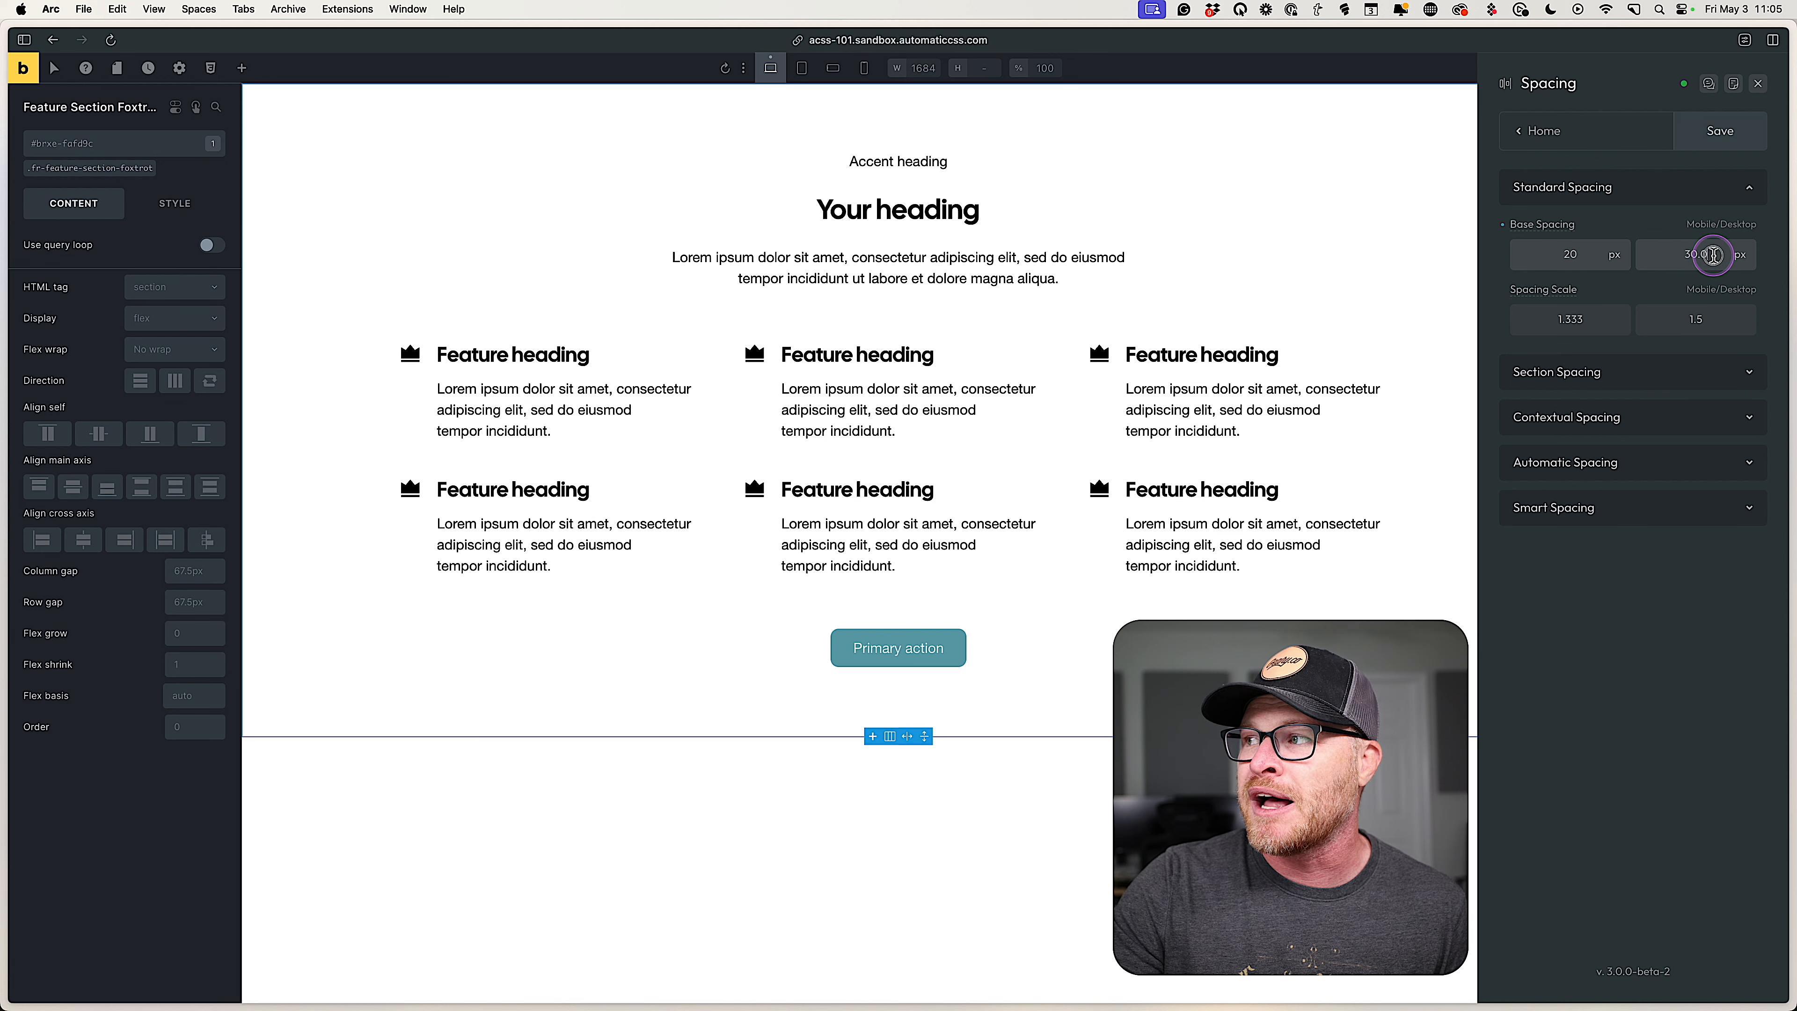
Compare the desktop base spacing in Standard Spacing with the base spacing multiplier and gutter in Section Spacing.
drag(1713, 254, 1654, 254)
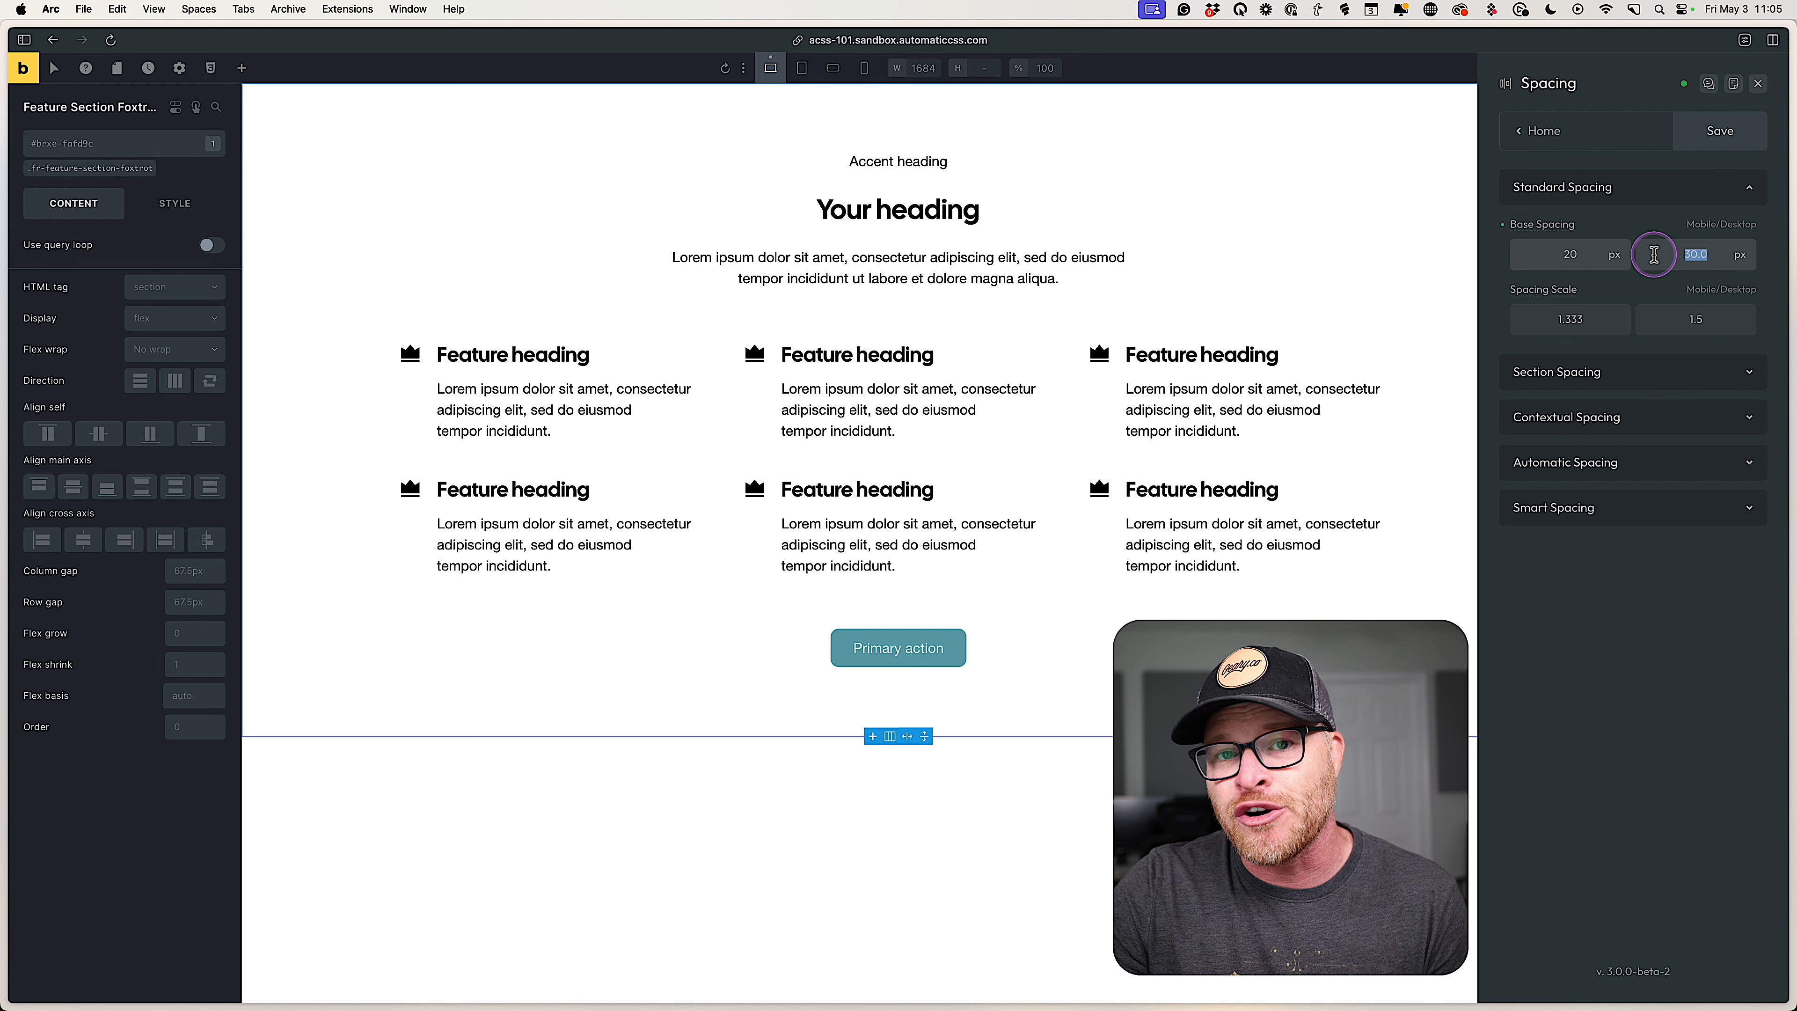
click(1655, 373)
drag(1728, 304, 1620, 304)
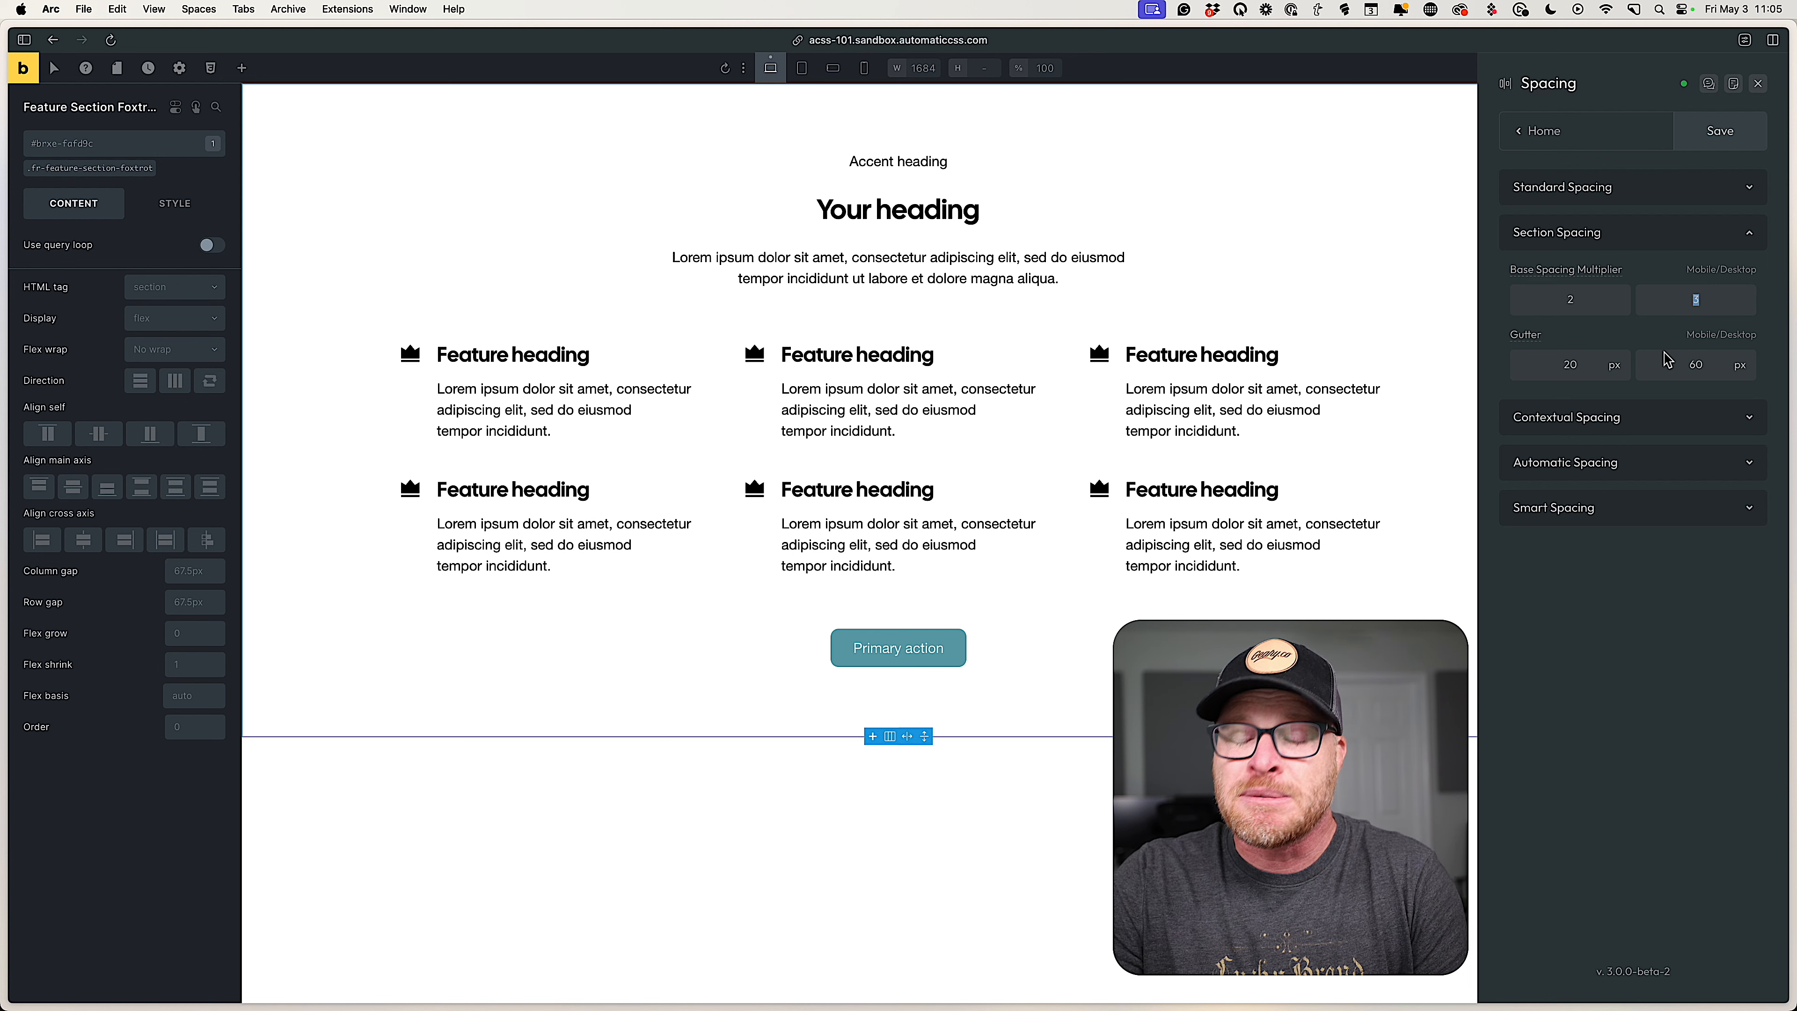
mouse_move(1528, 275)
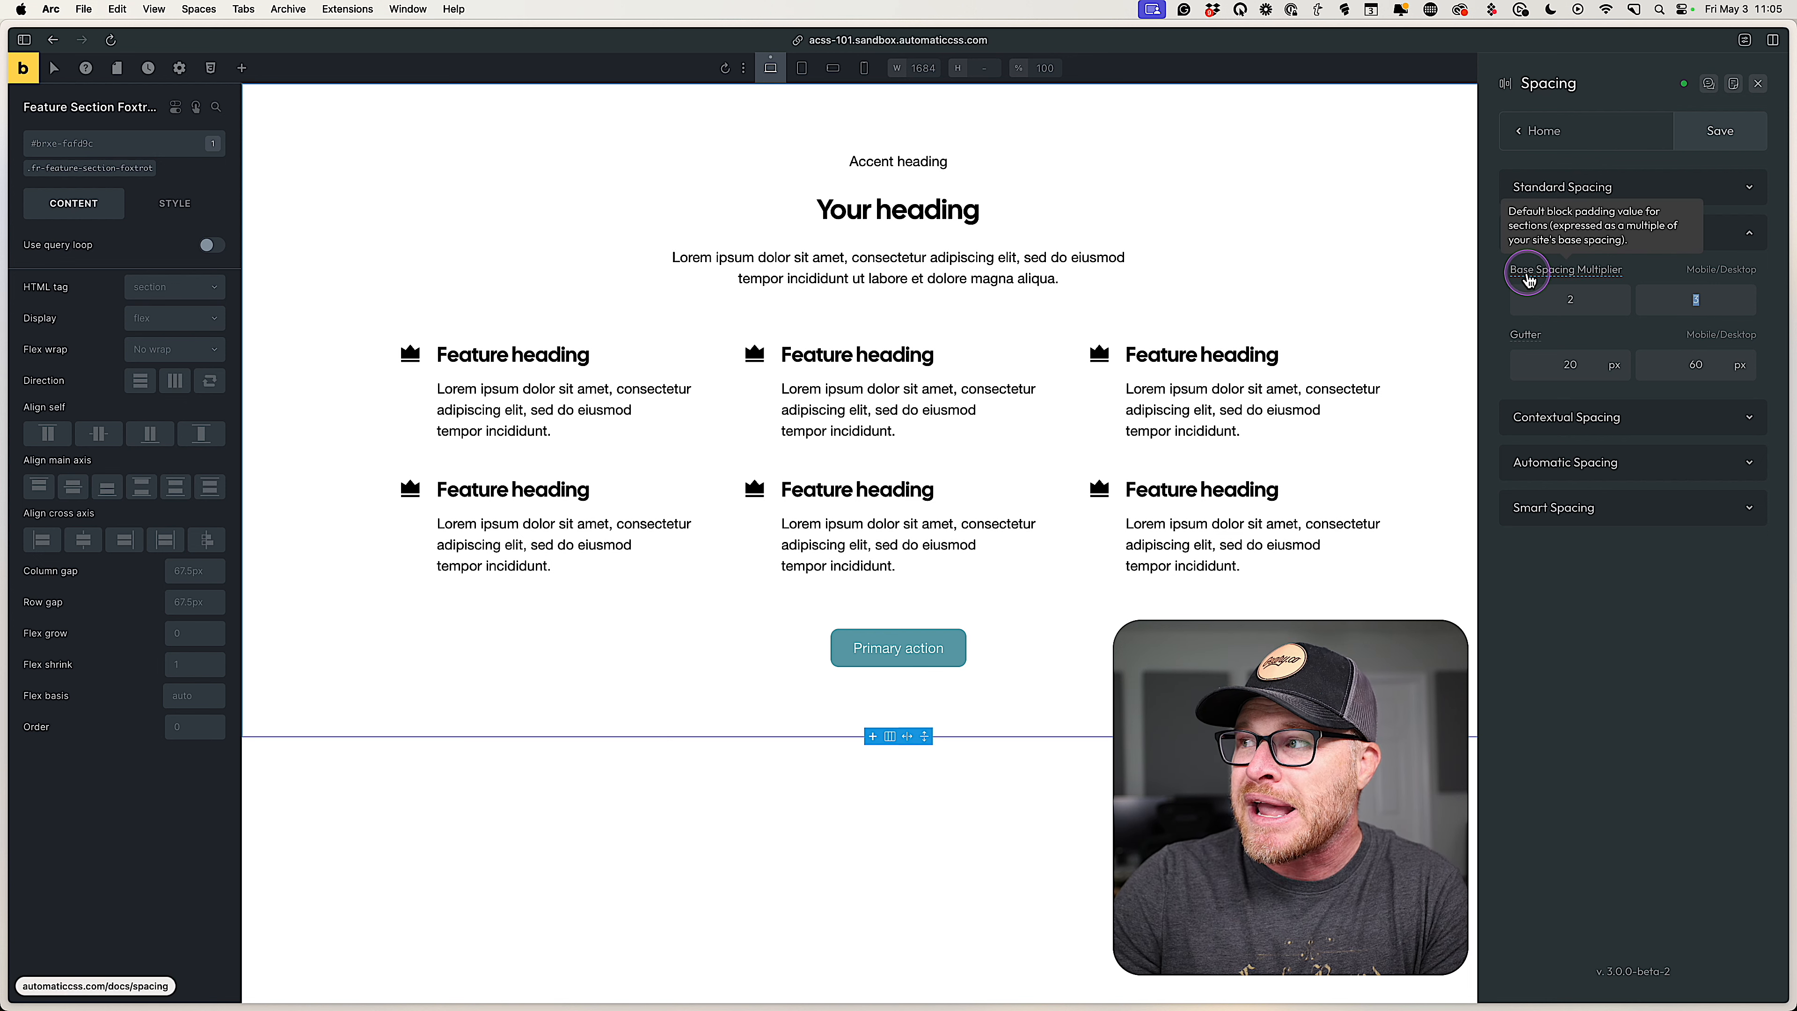
click(1585, 359)
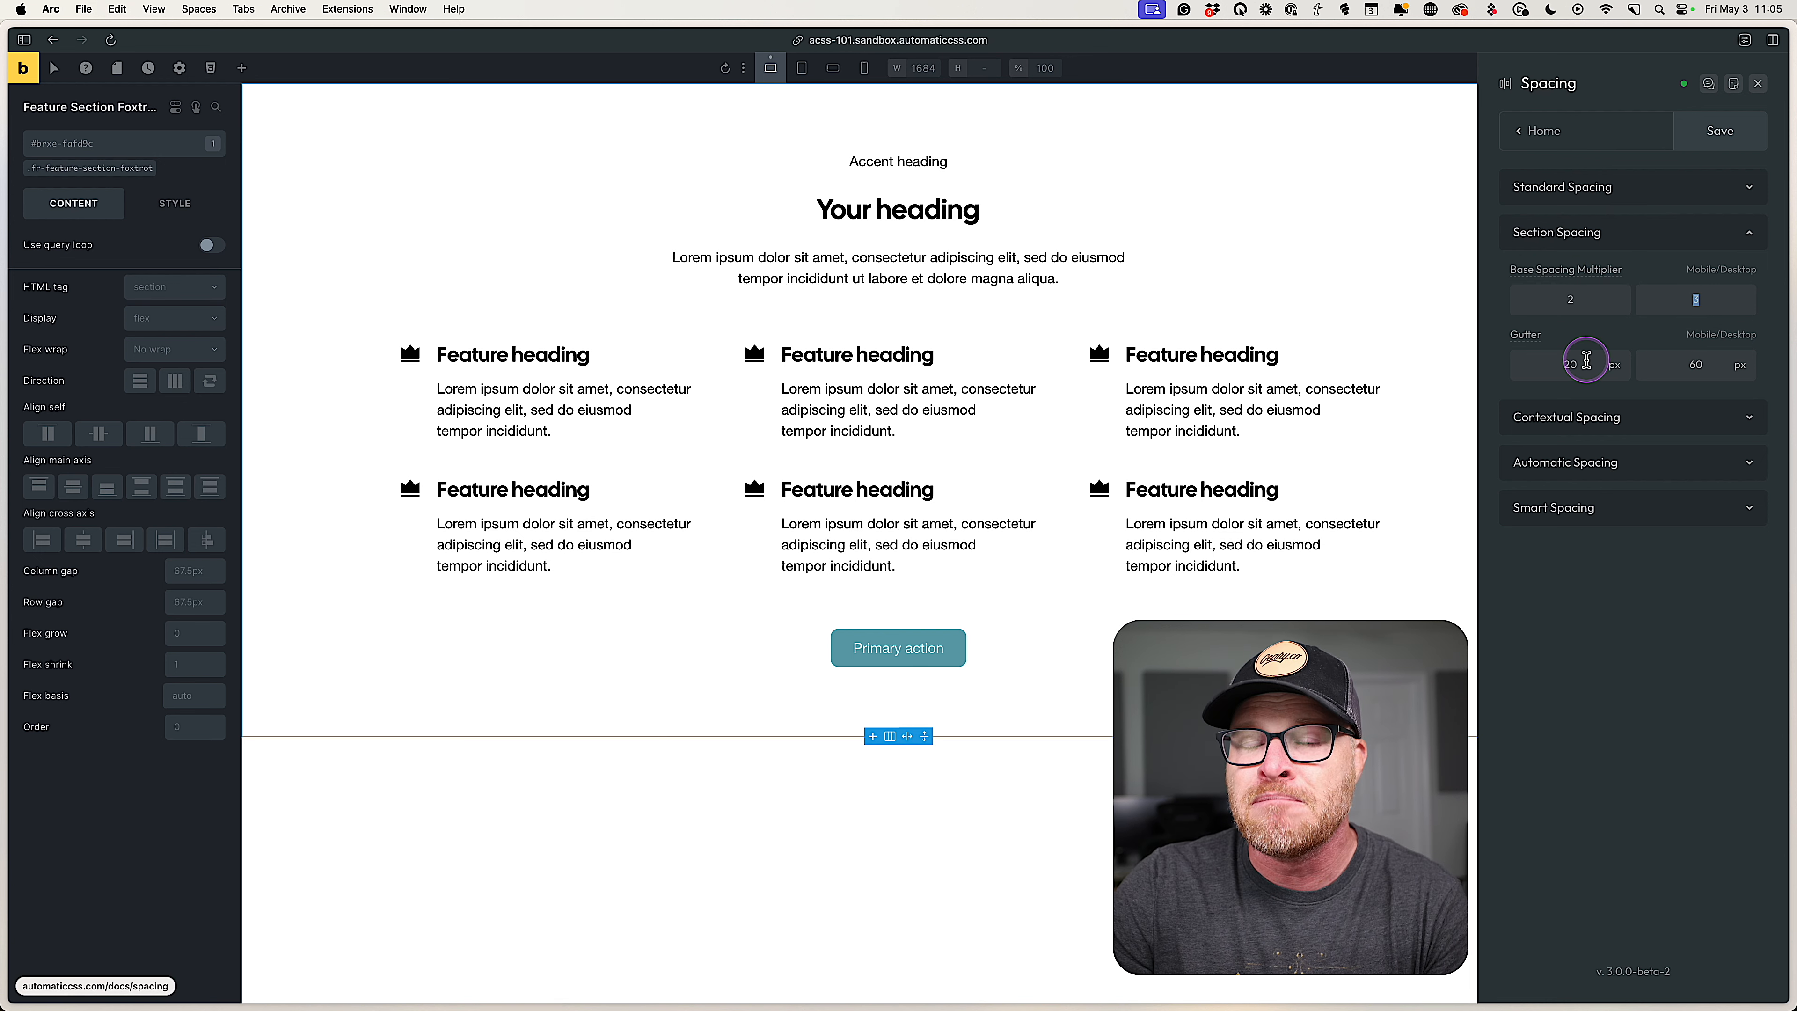
click(1715, 303)
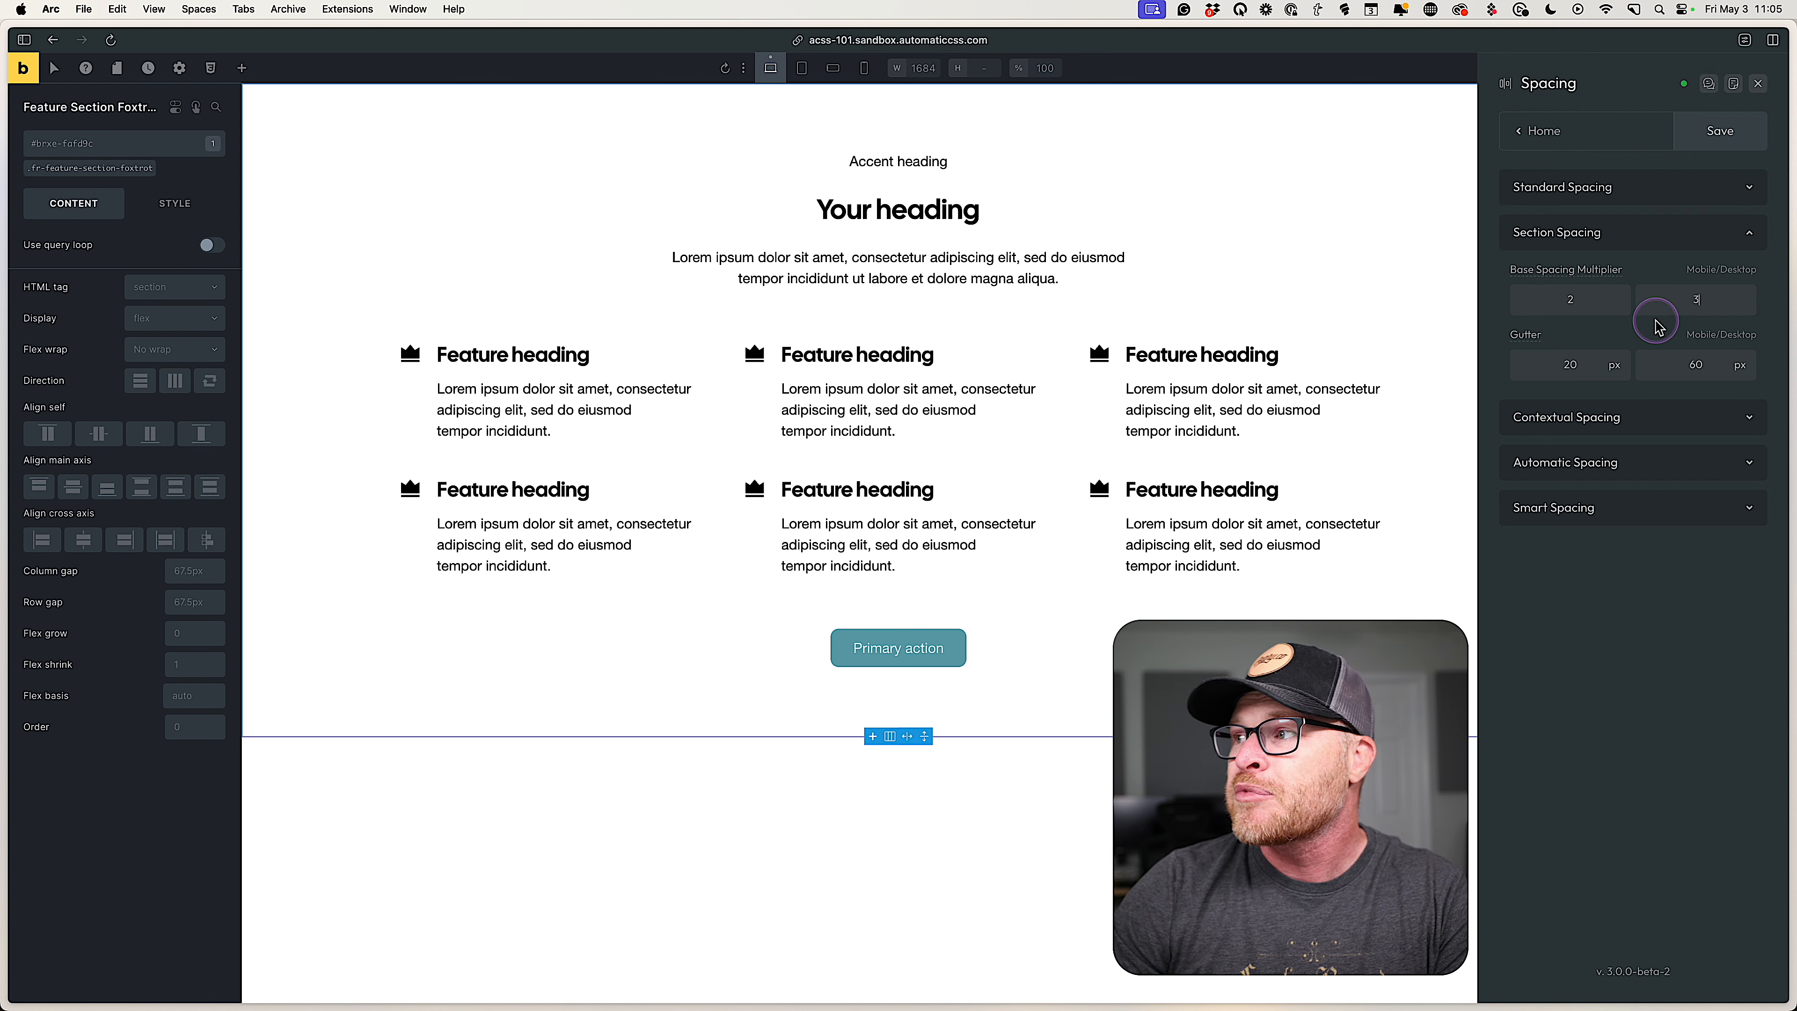
click(1604, 186)
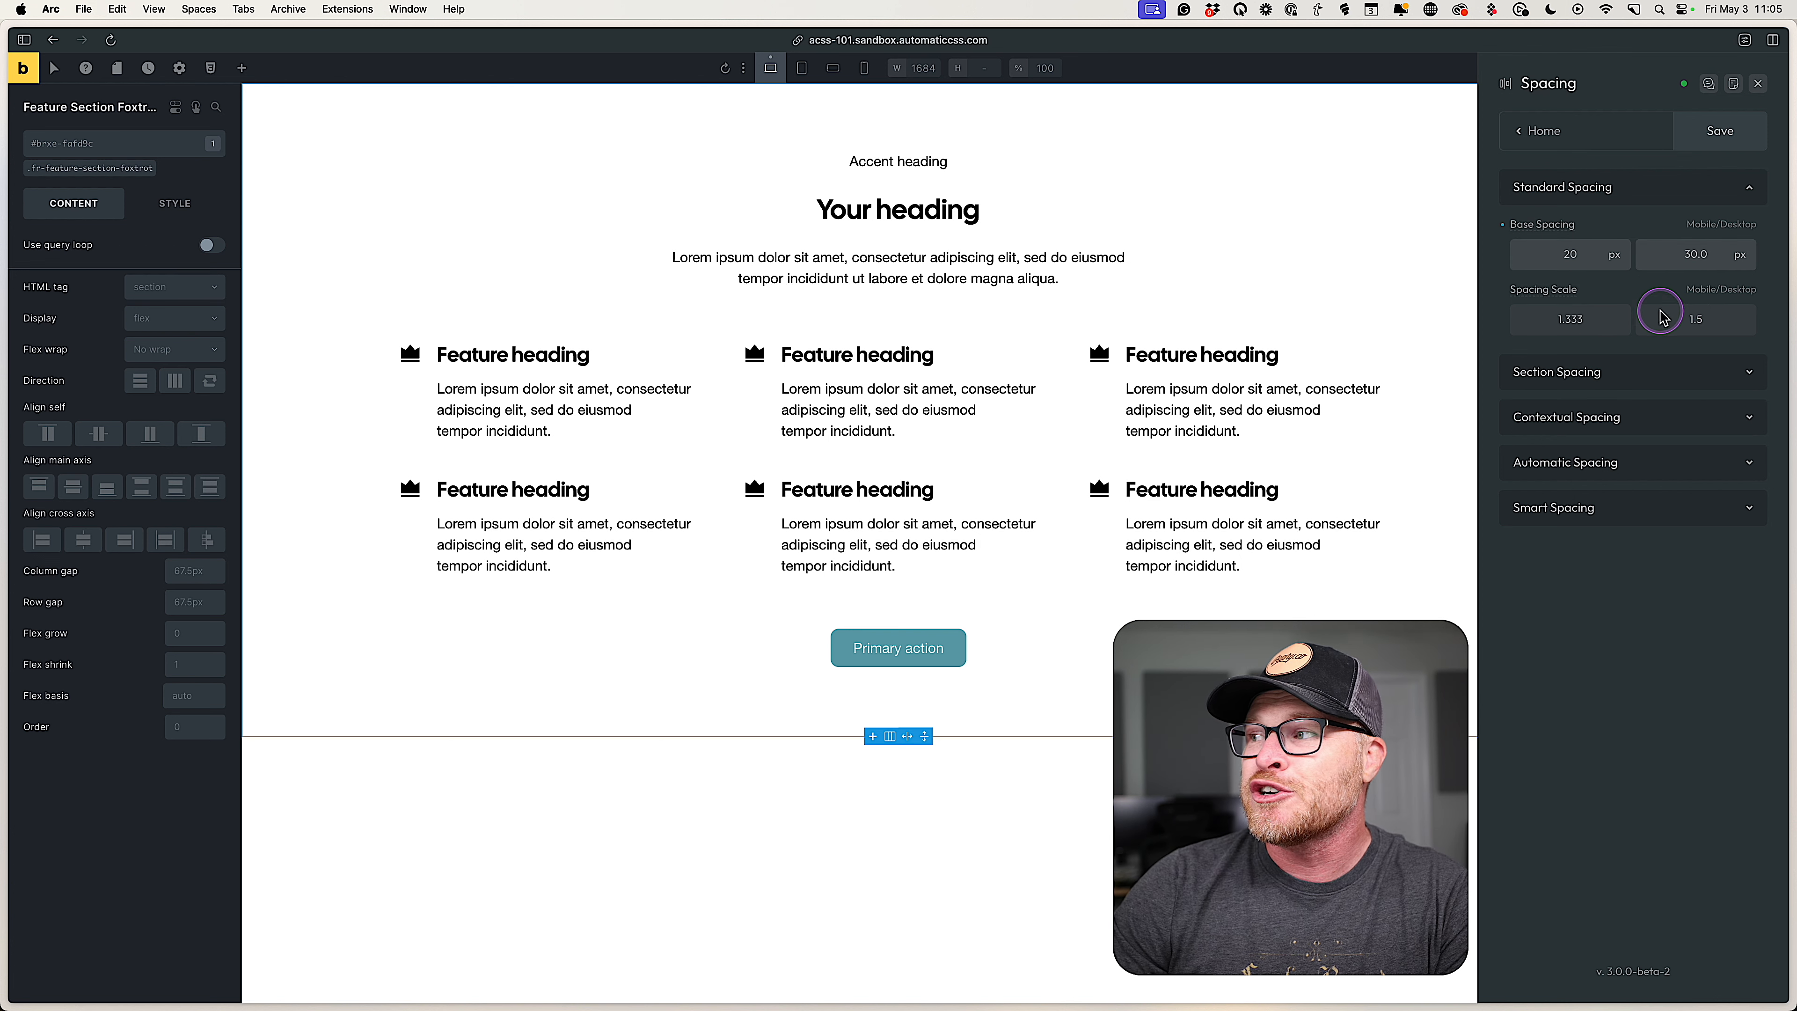
click(1631, 375)
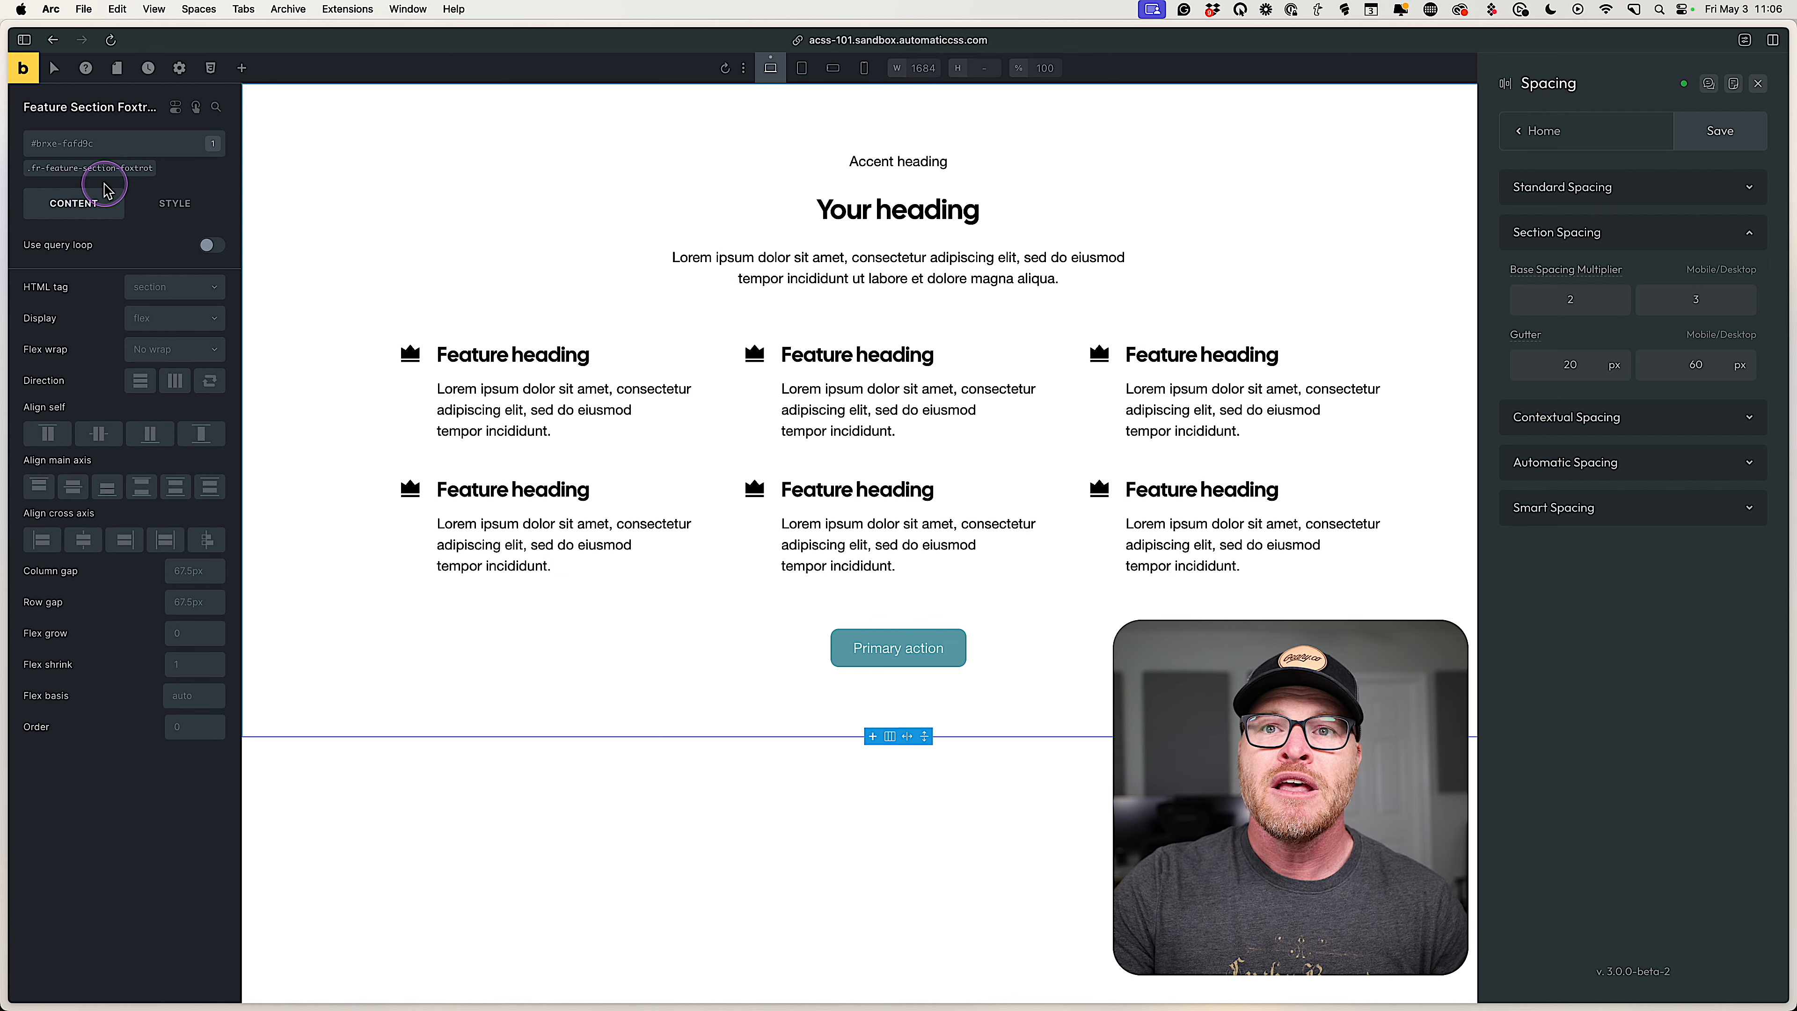
Make the fr-feature-section-foxtrot class active on the feature section and check its row gap.
click(83, 169)
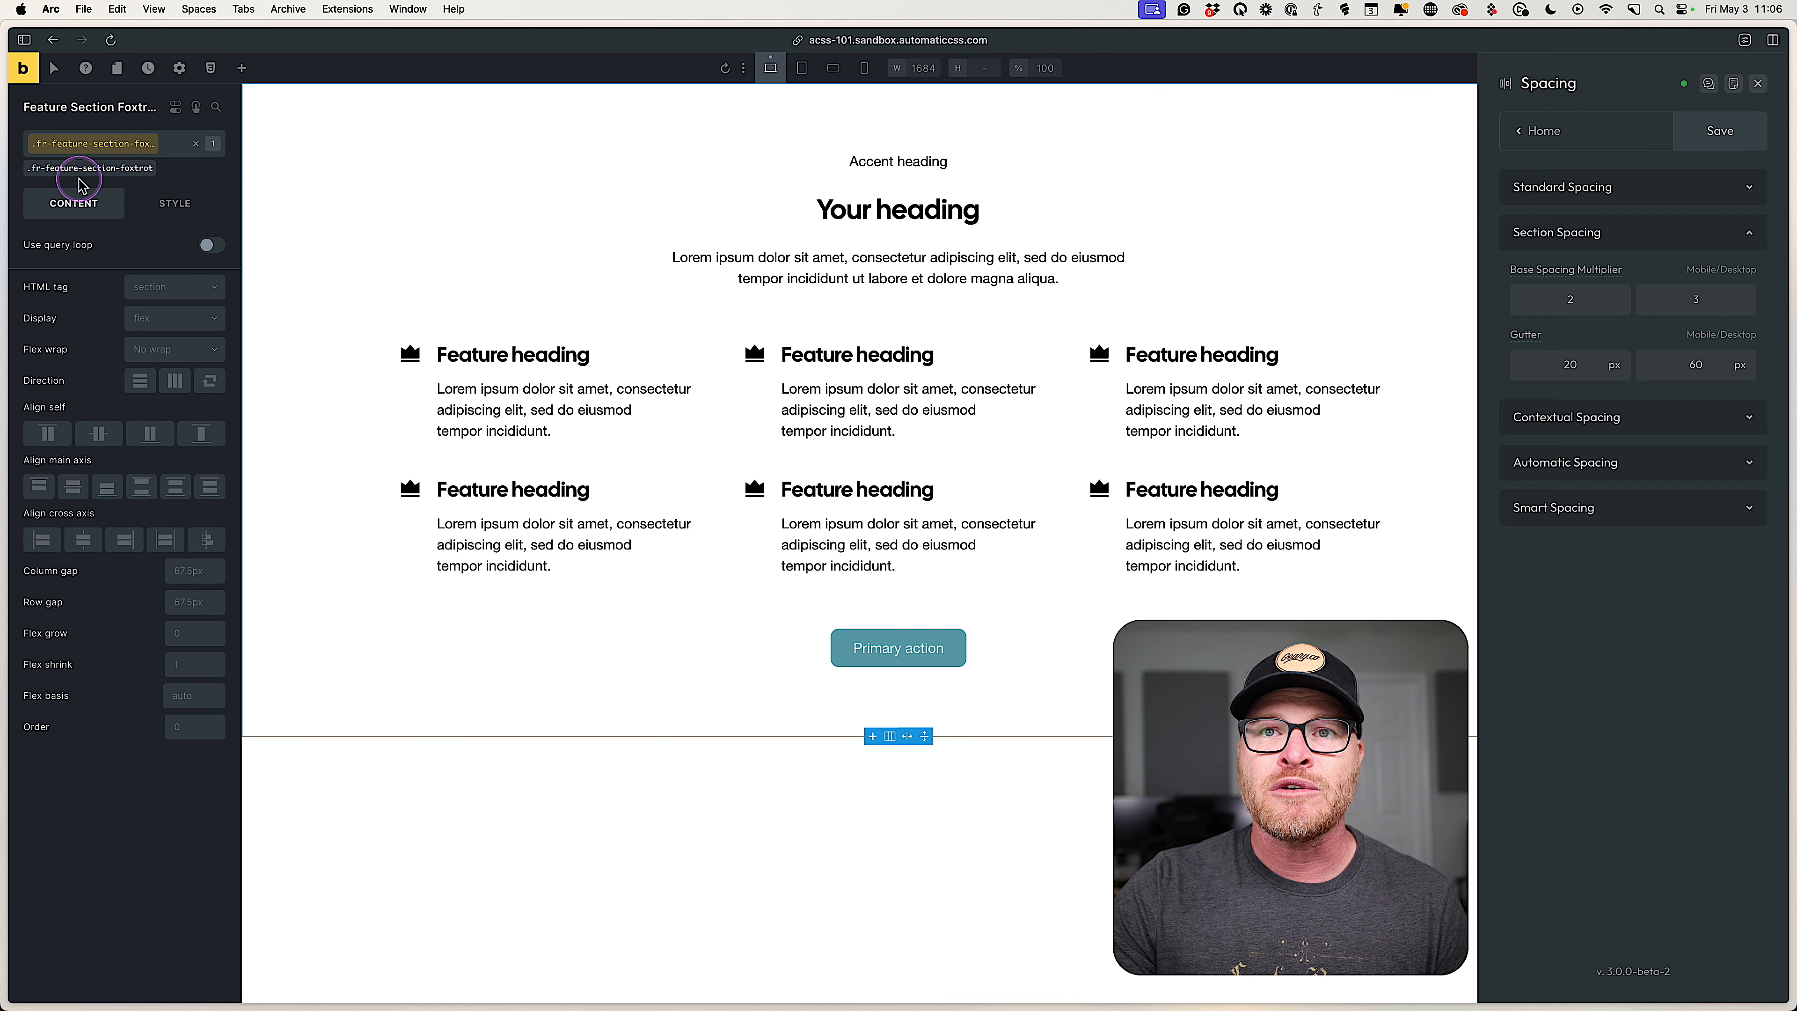
click(120, 494)
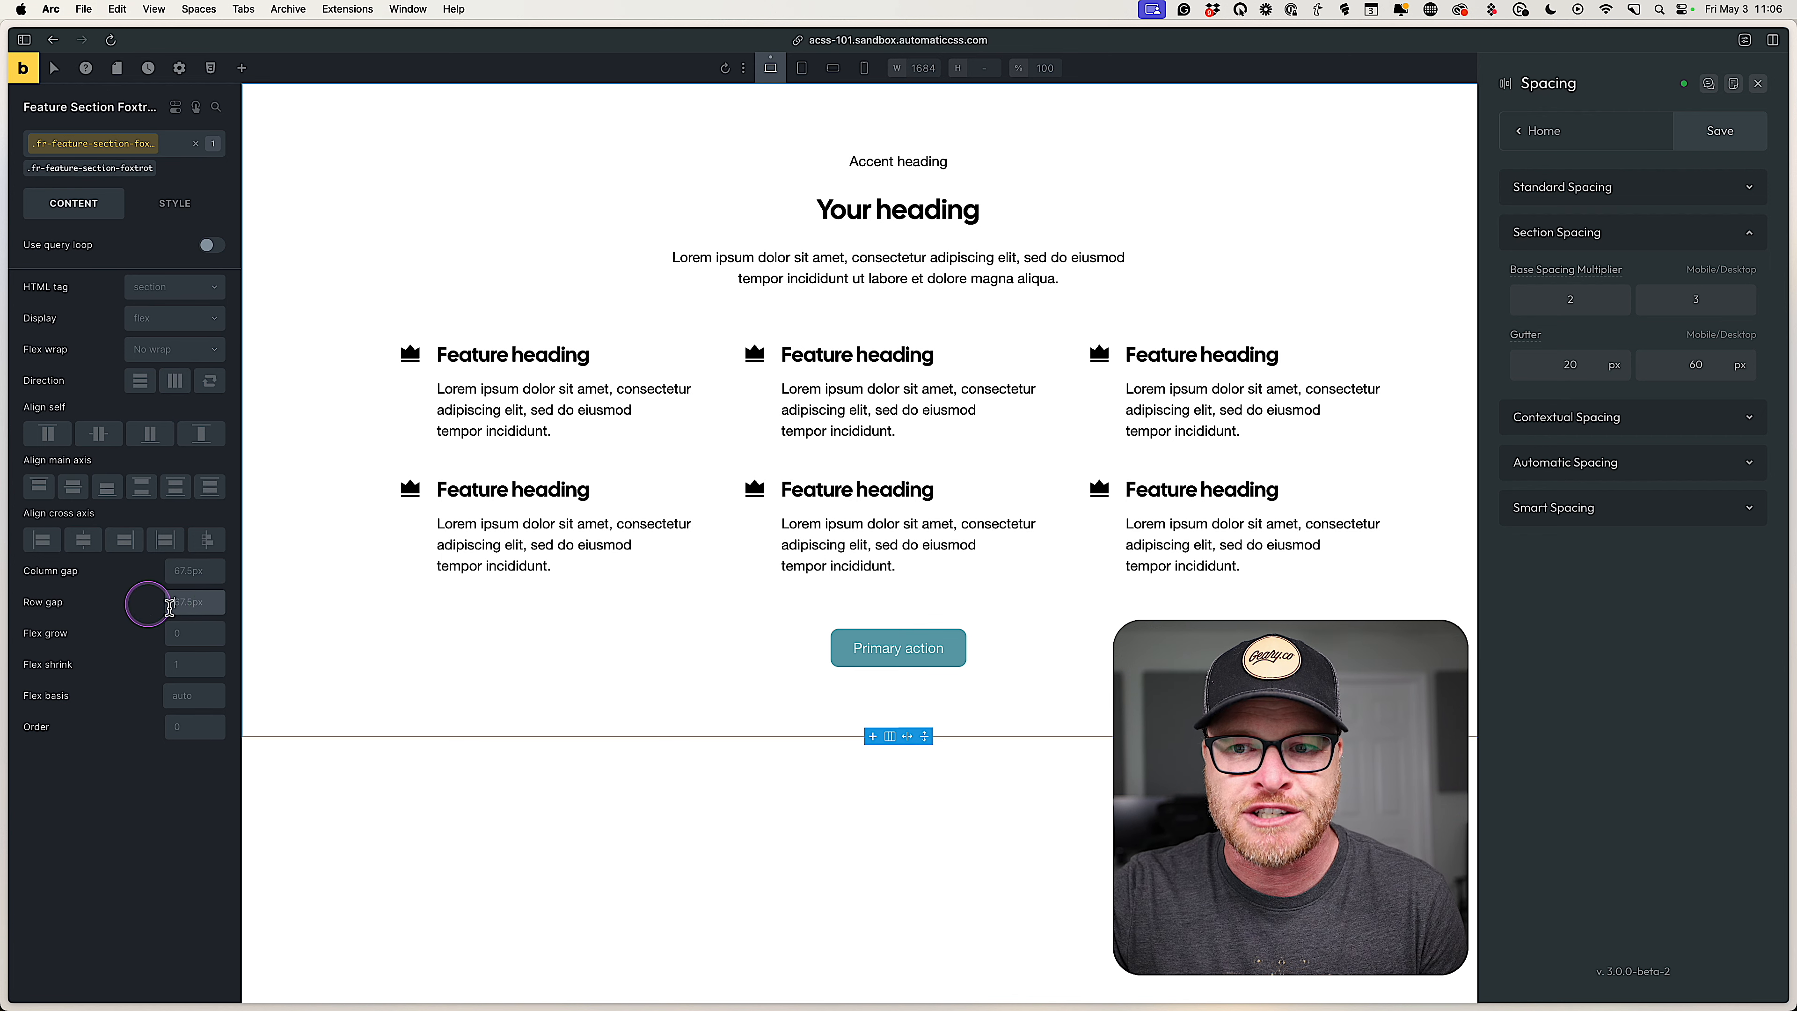
click(186, 605)
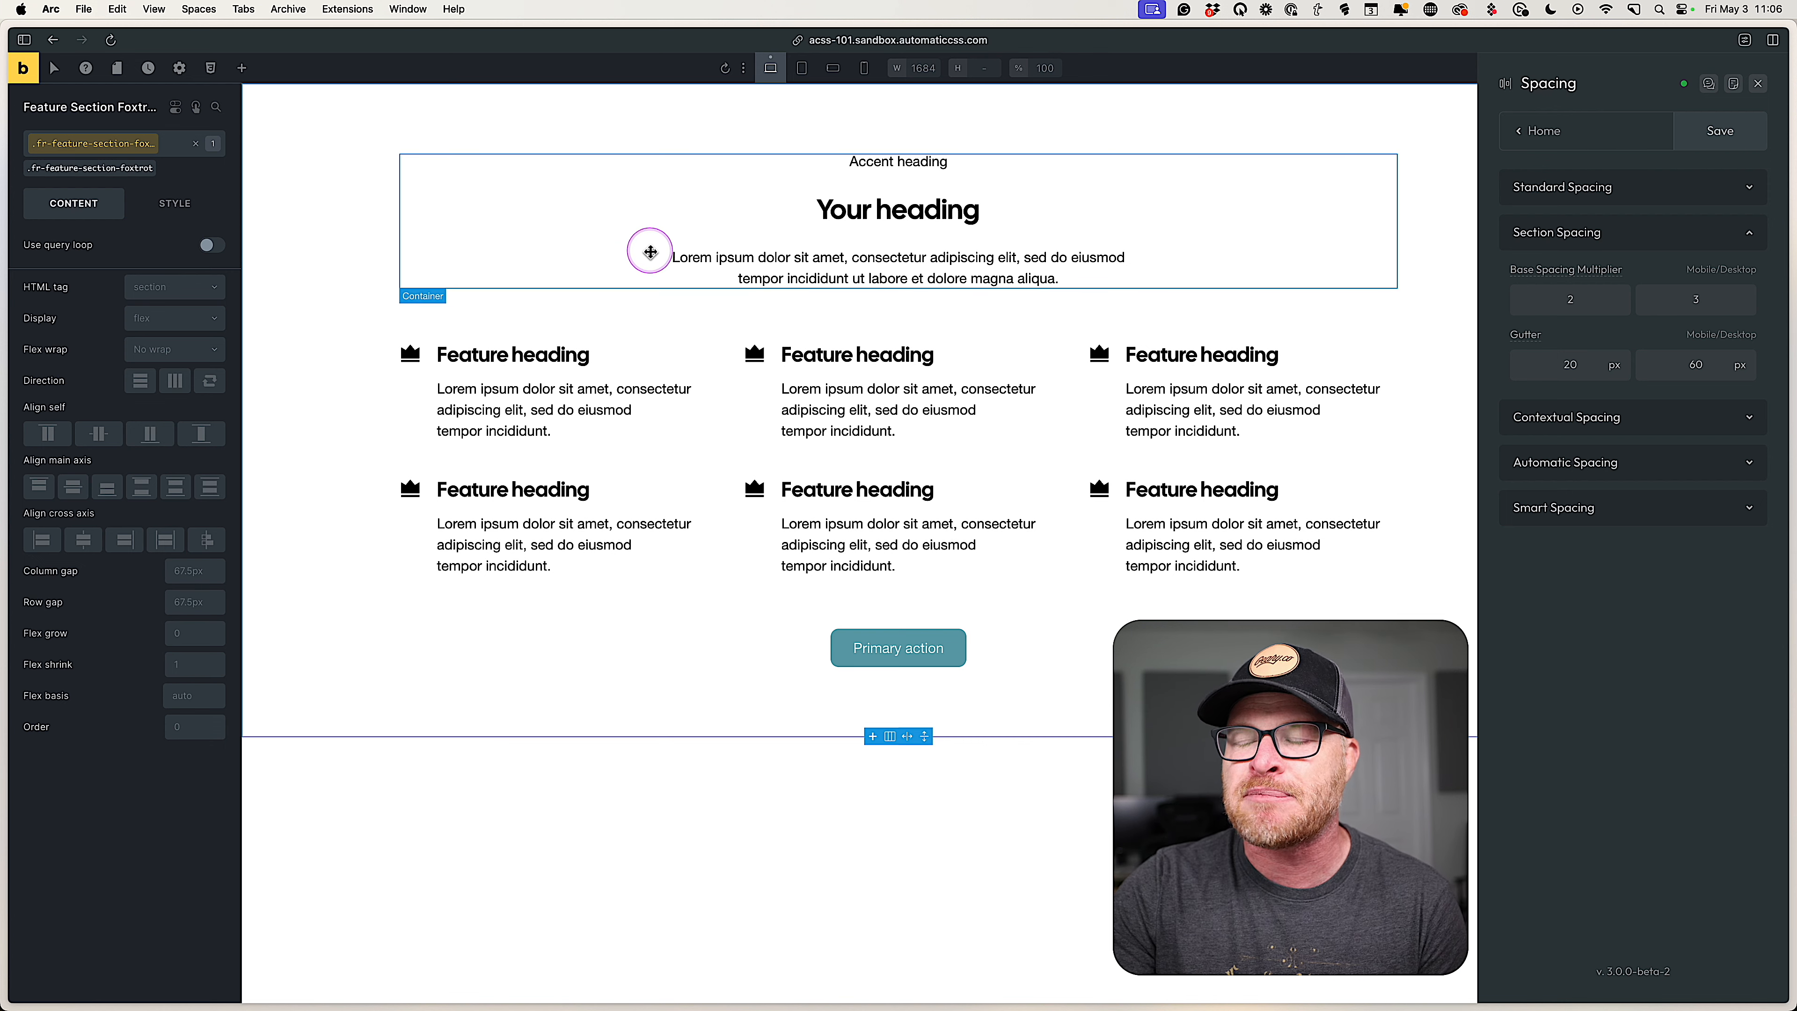
Inspect the intro container and the feature grid area, and reselect the whole feature section.
click(556, 214)
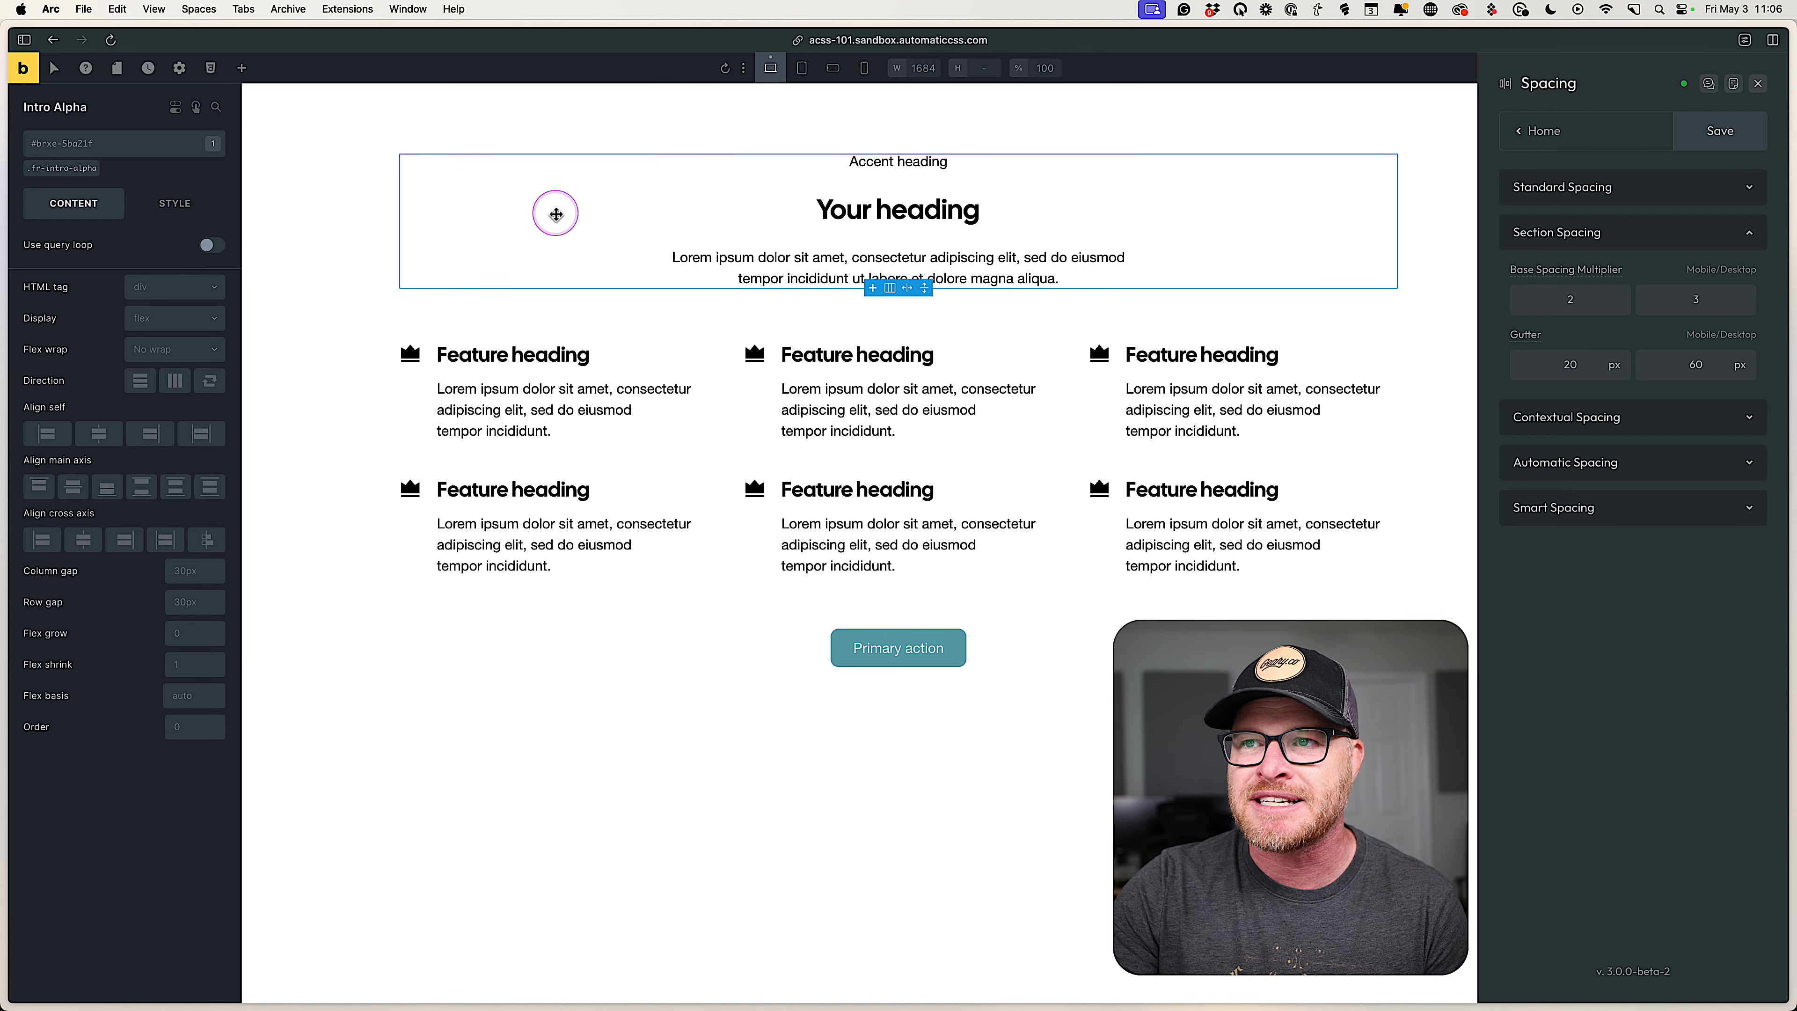
click(715, 483)
click(322, 292)
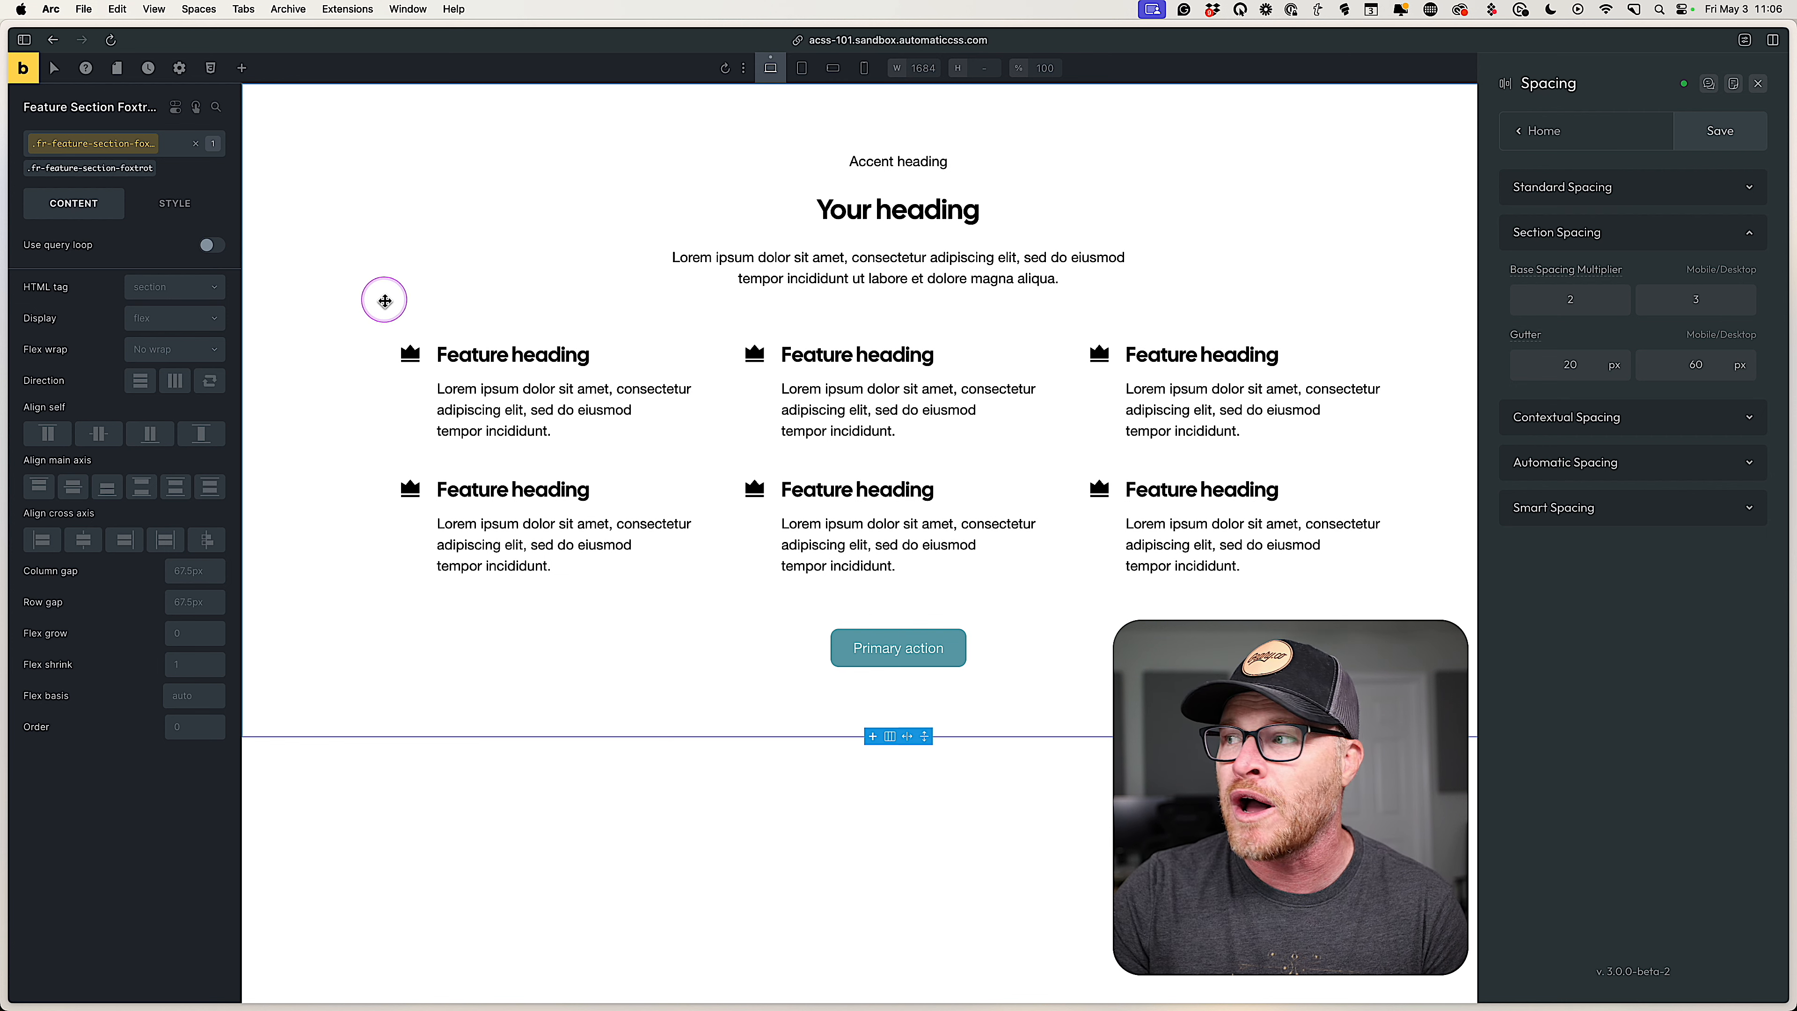
Review the Automatic Spacing options for container, content and grid gaps and their matching Contextual Spacing values.
click(1585, 464)
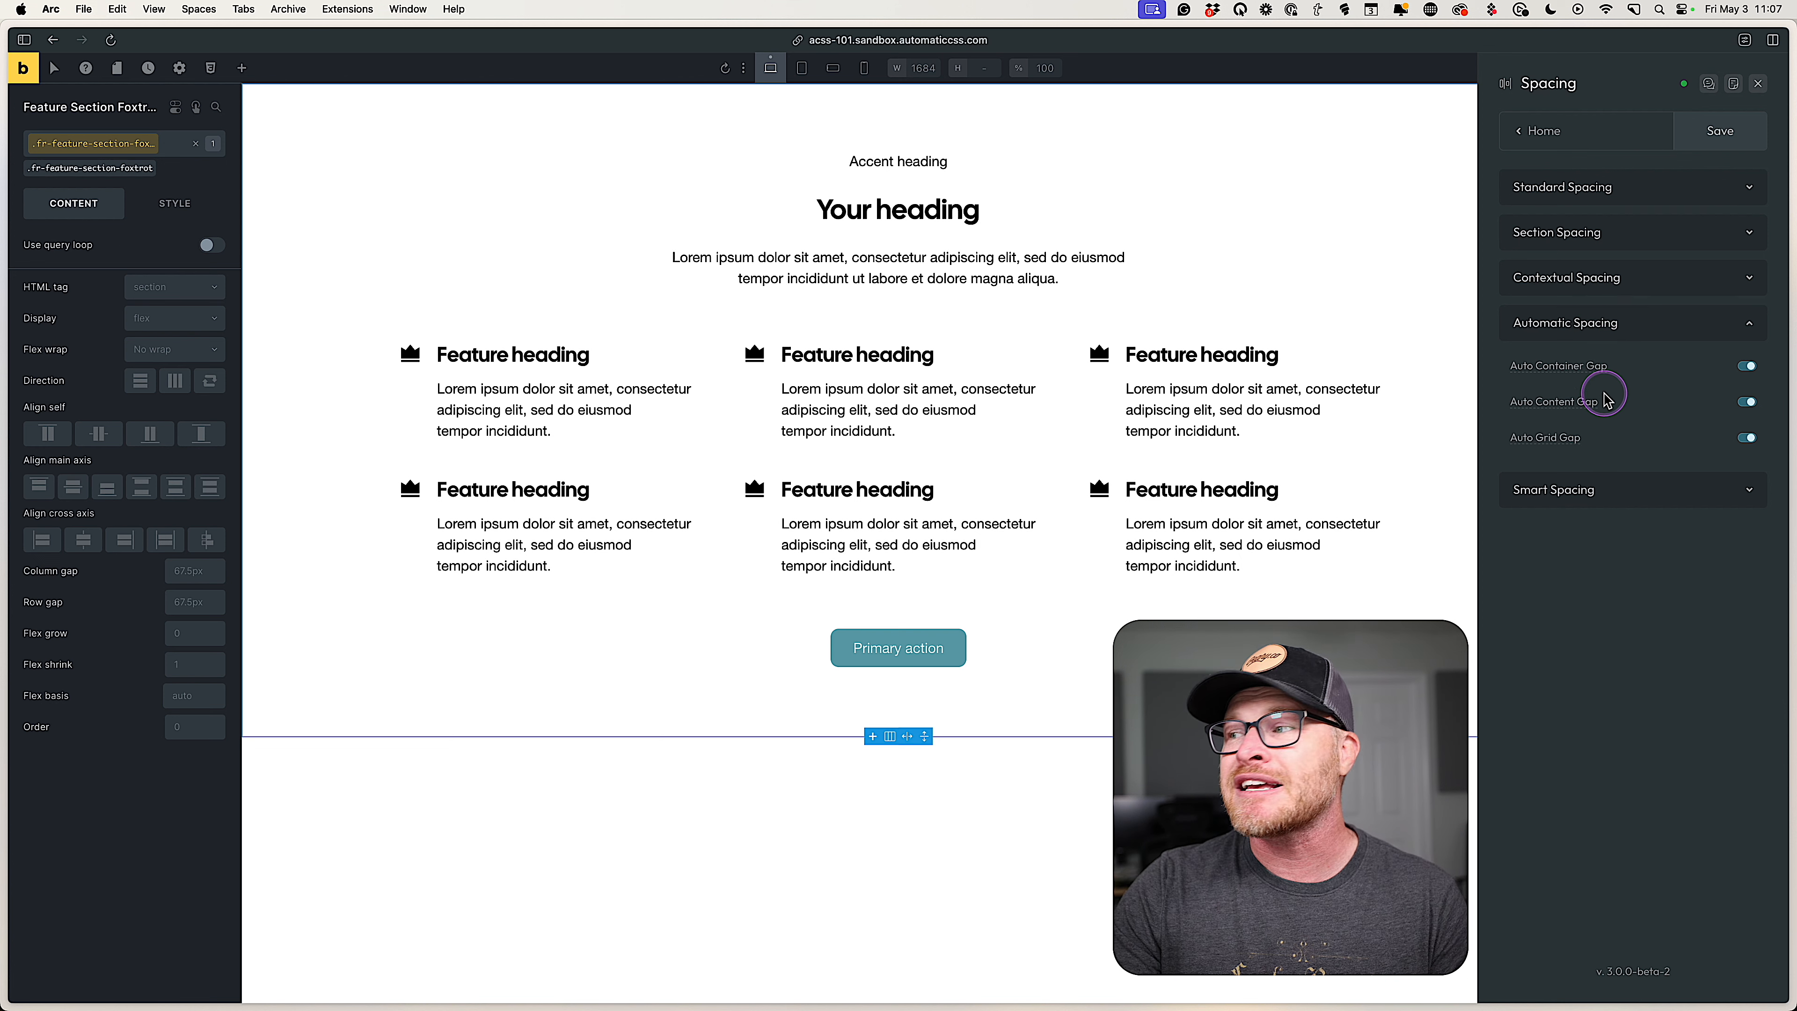
mouse_move(1547, 373)
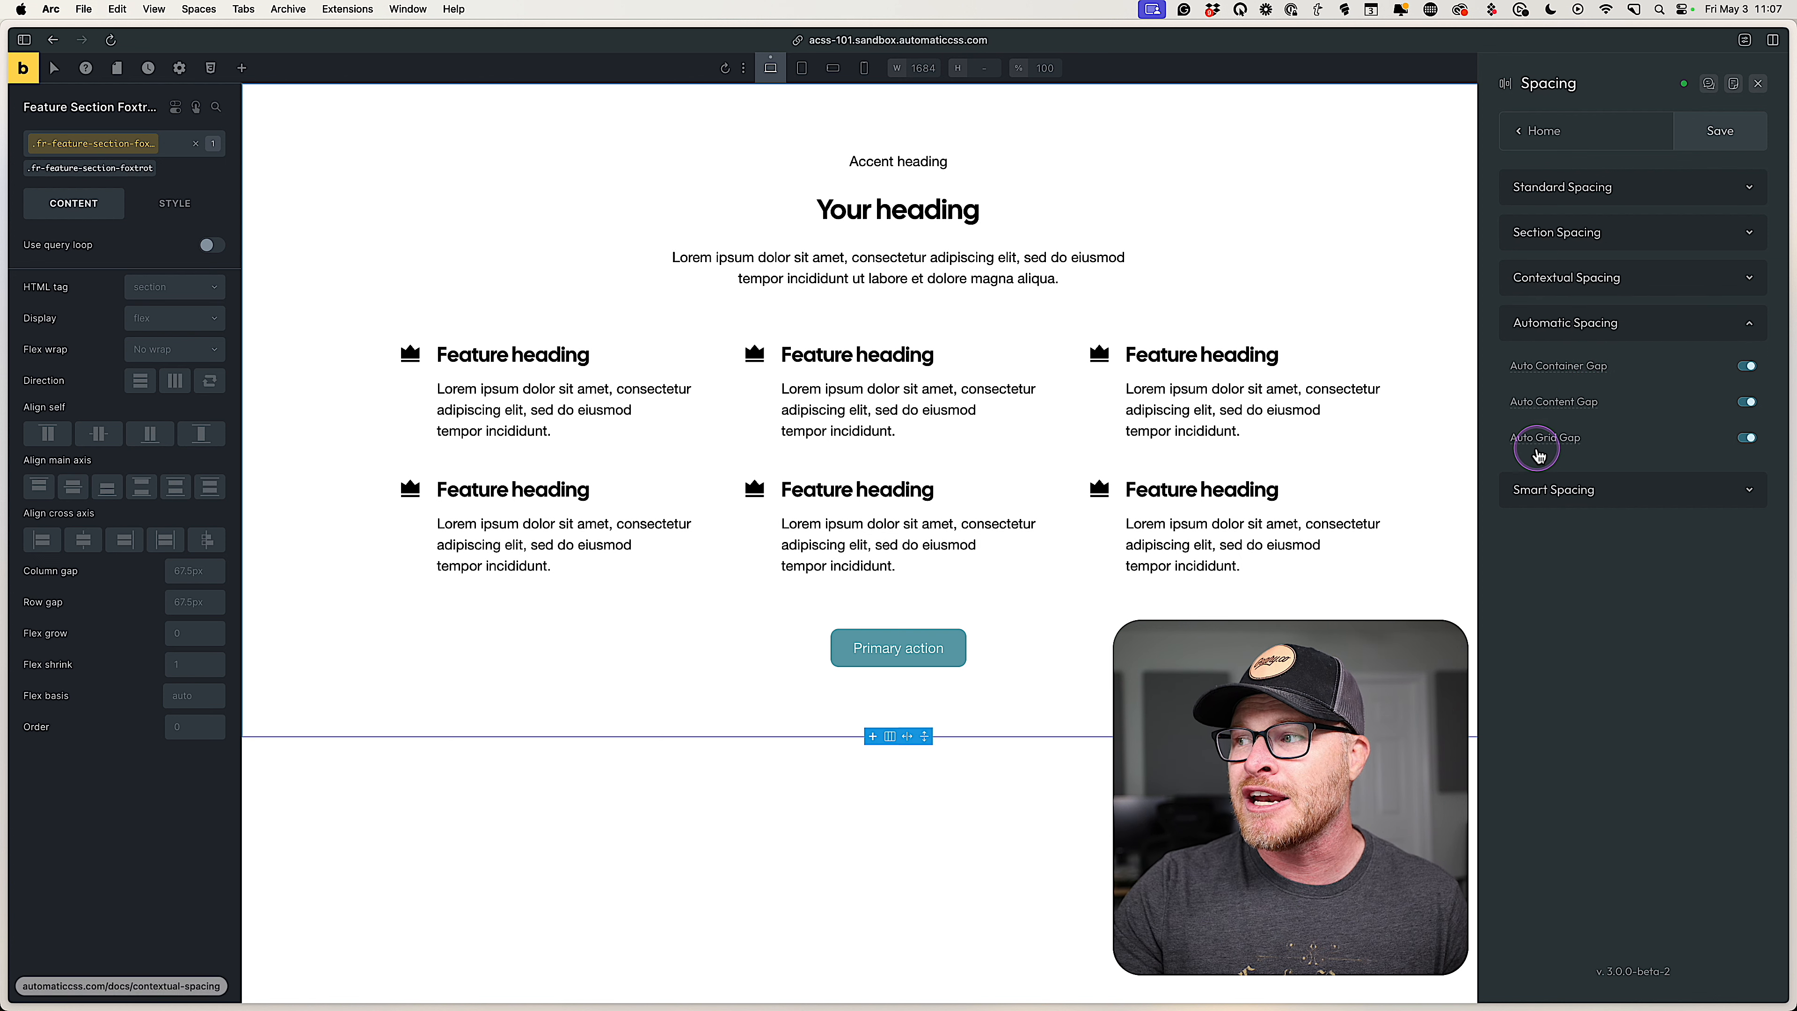
mouse_move(1539, 453)
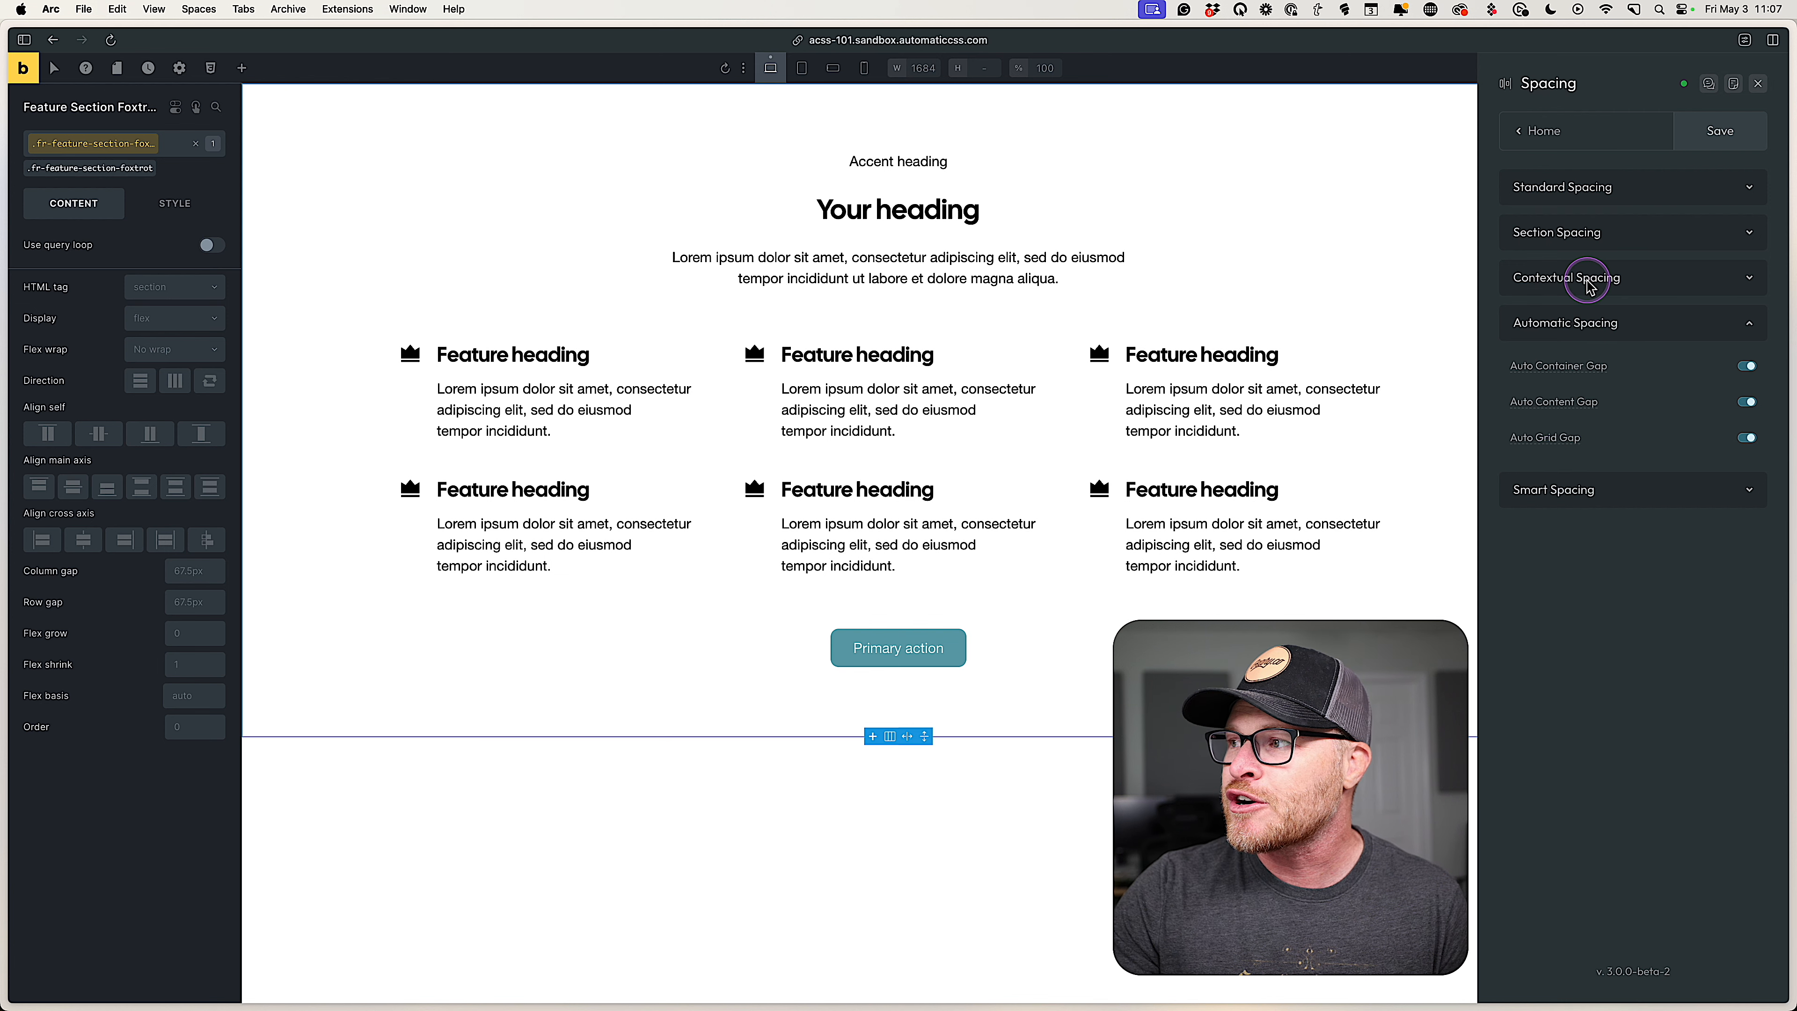
click(1565, 283)
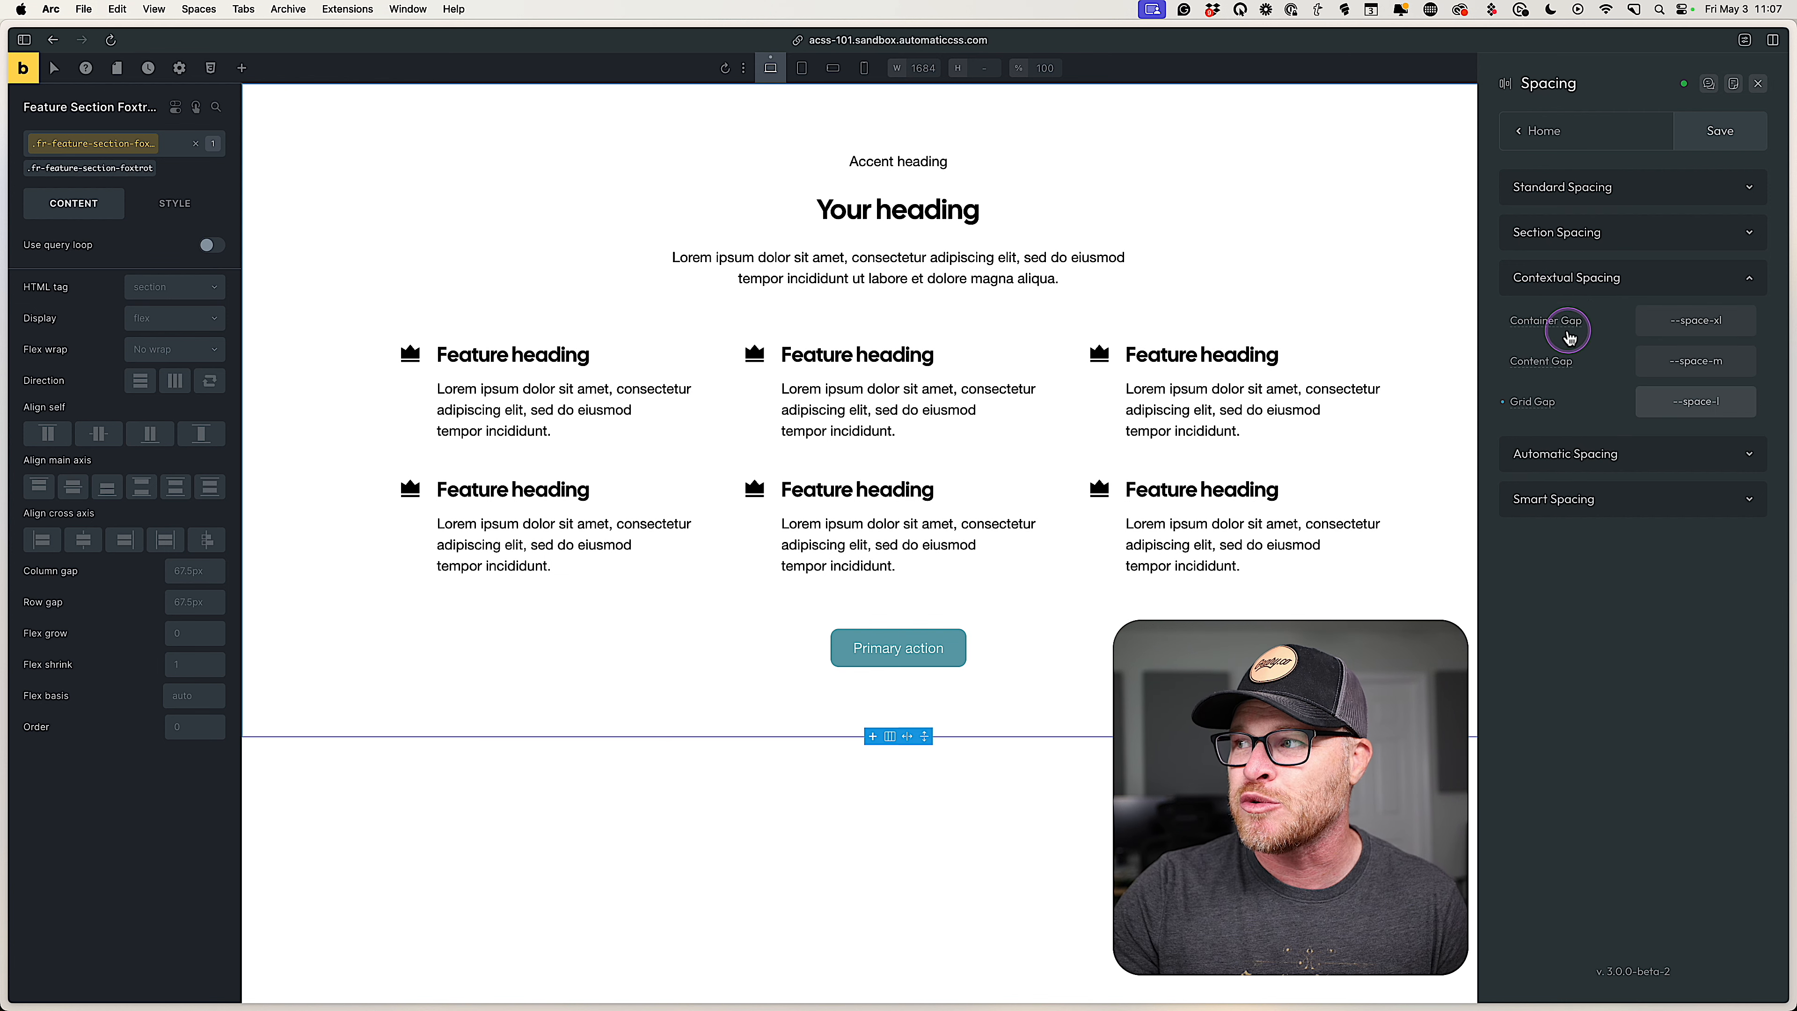
mouse_move(1551, 325)
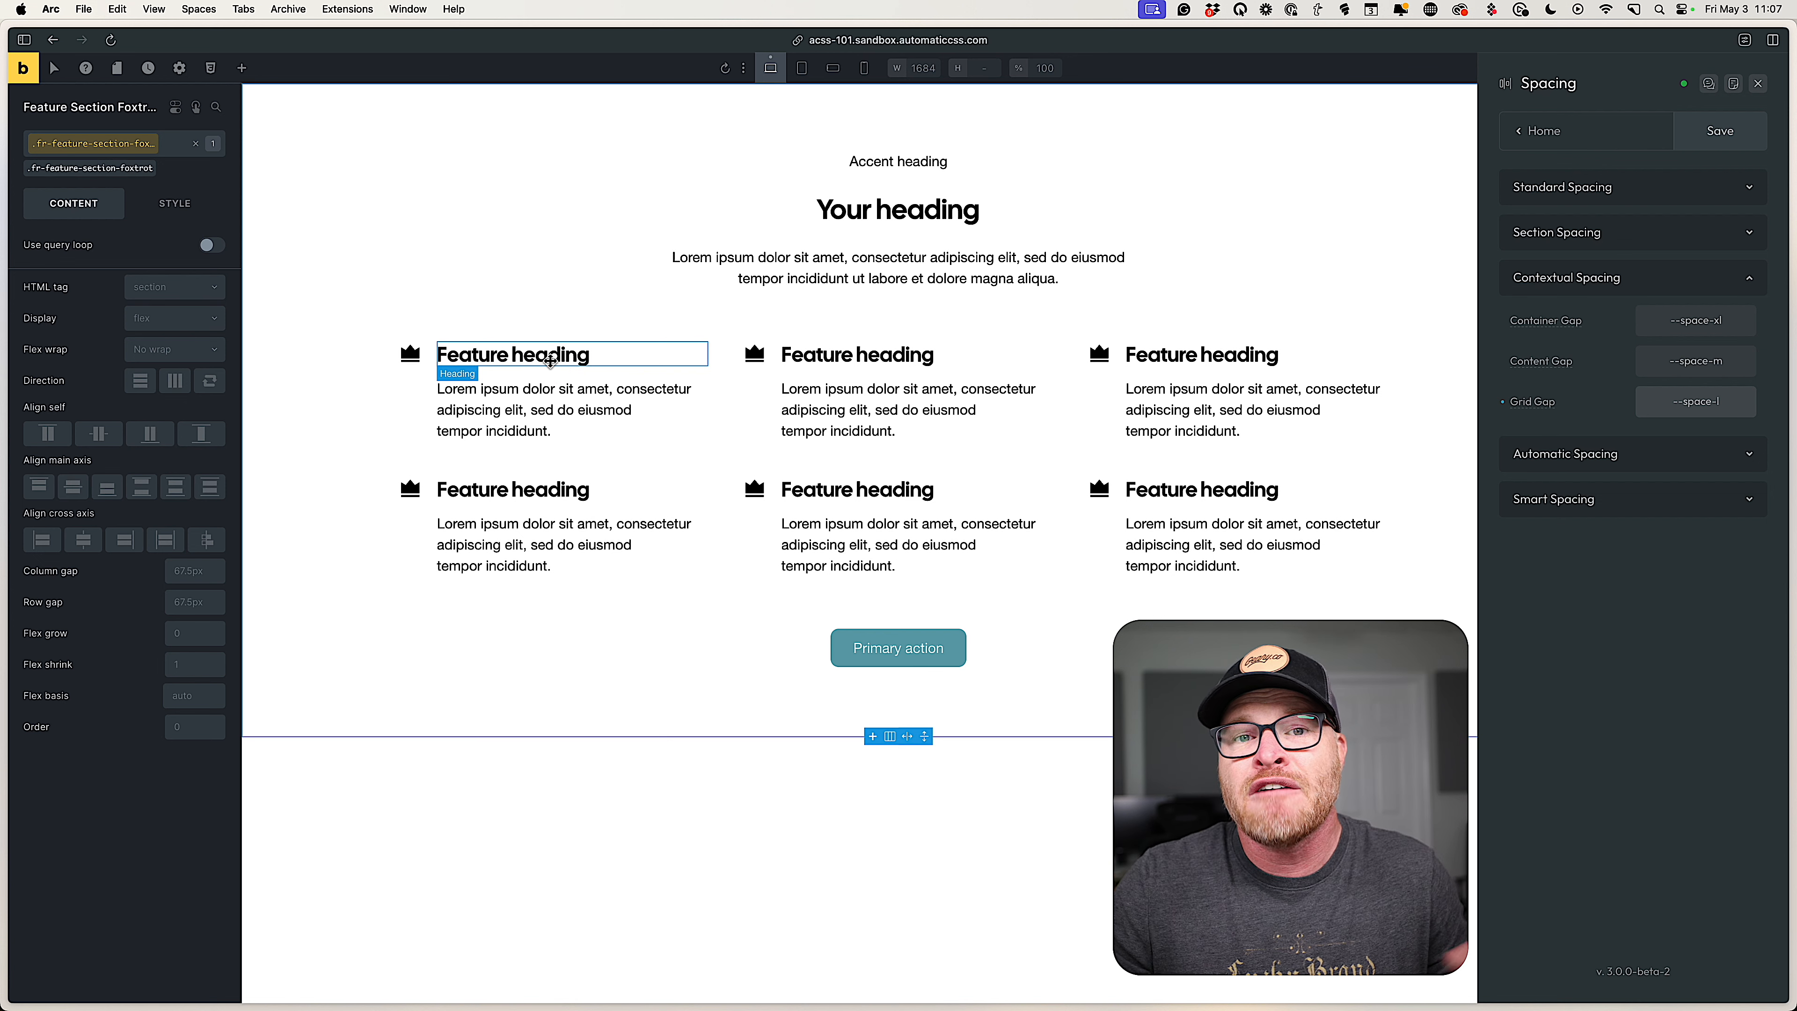
Try the container-gap variable as the feature section's row gap, and clear the value again.
click(181, 603)
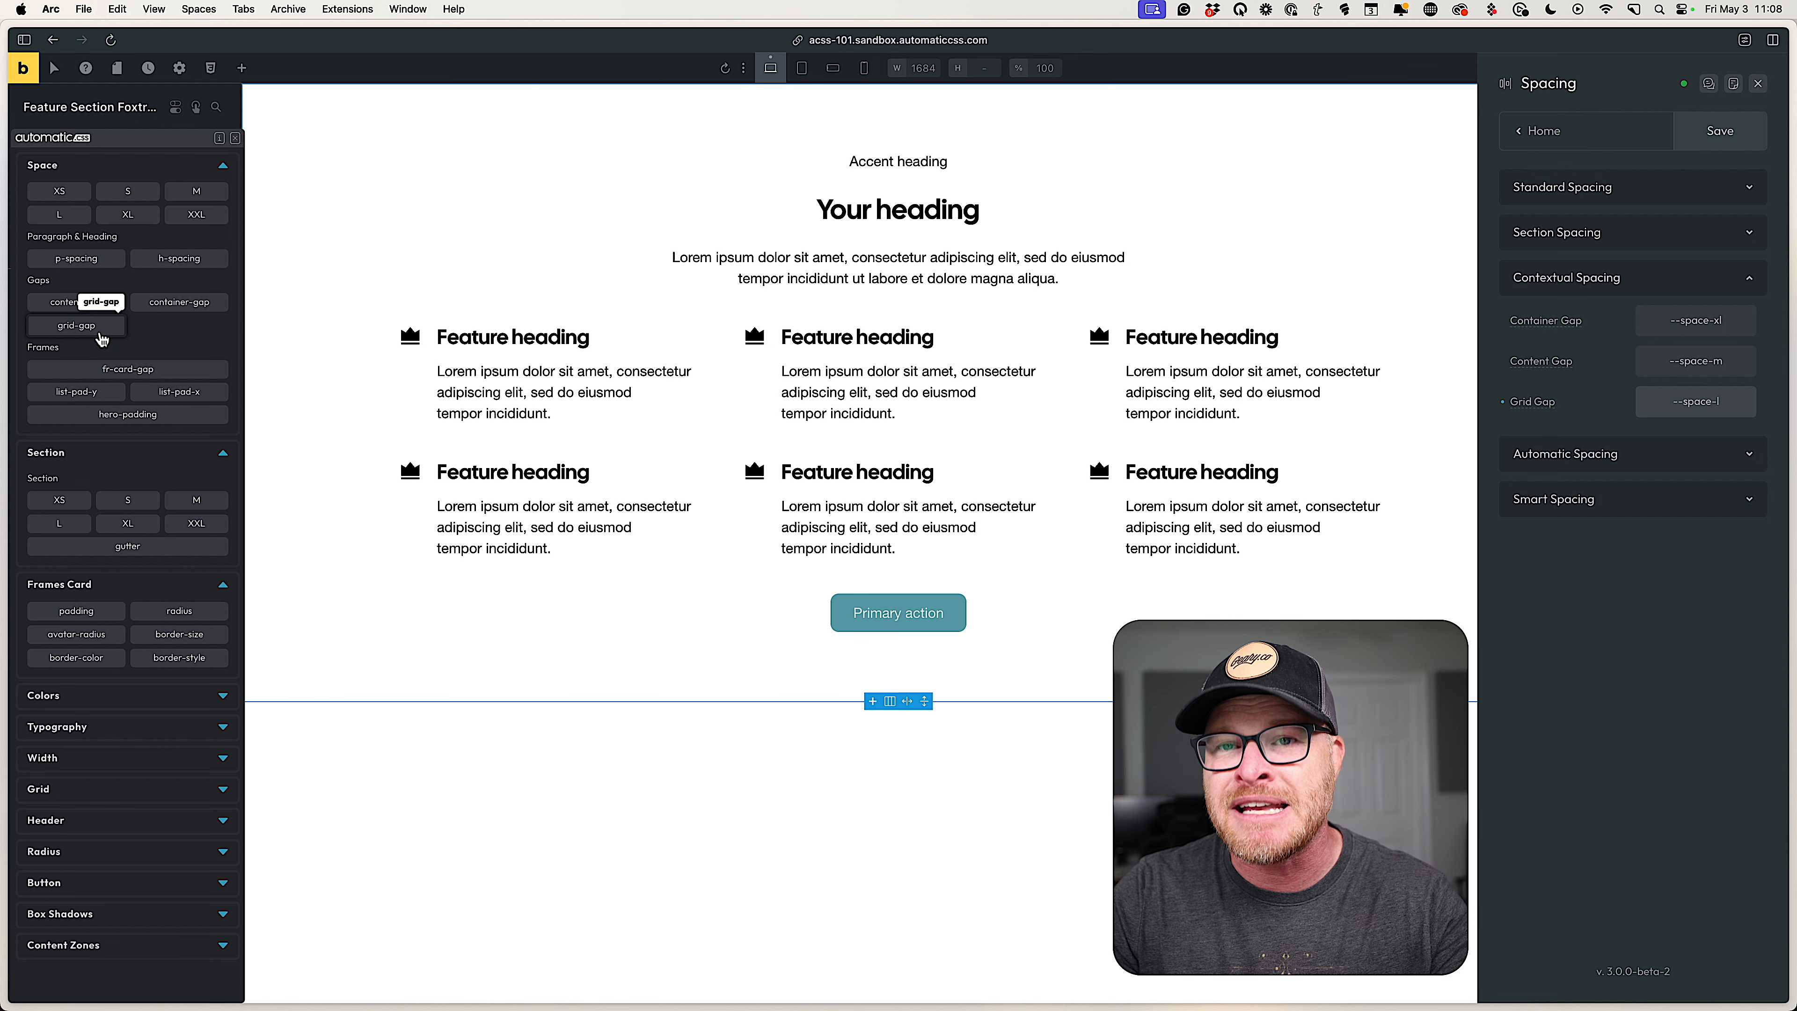
click(187, 339)
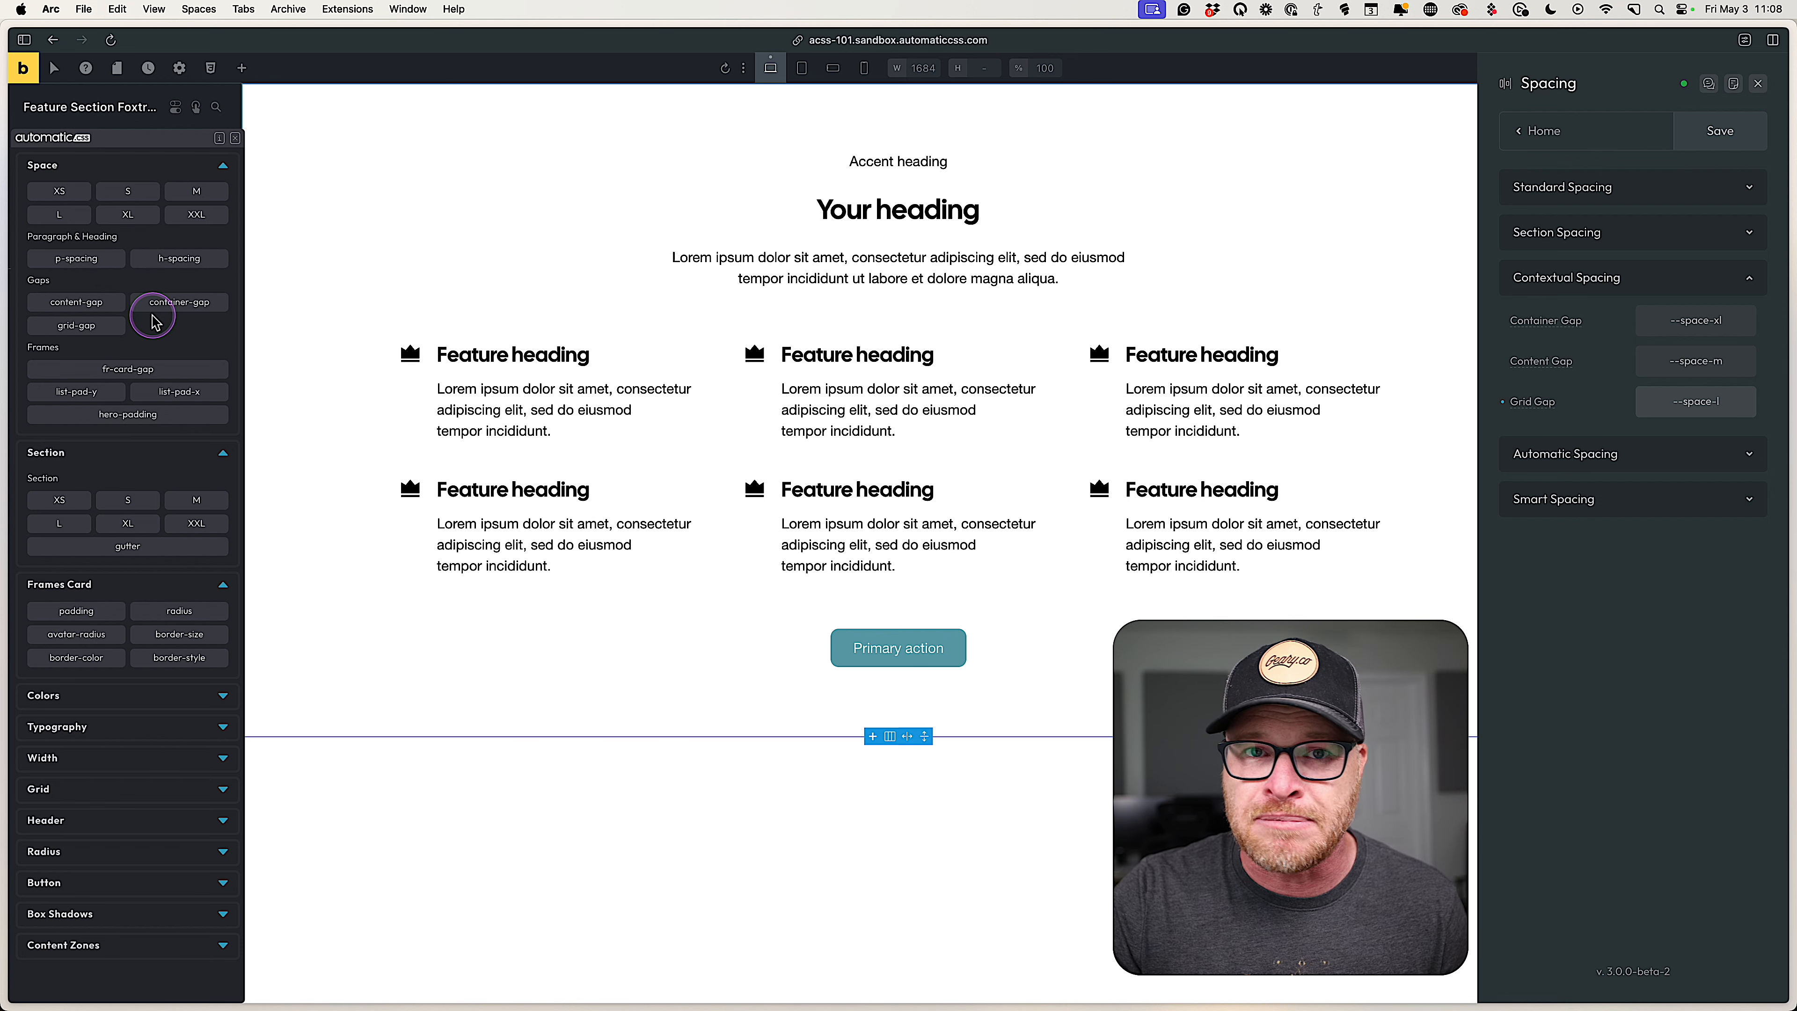
click(161, 310)
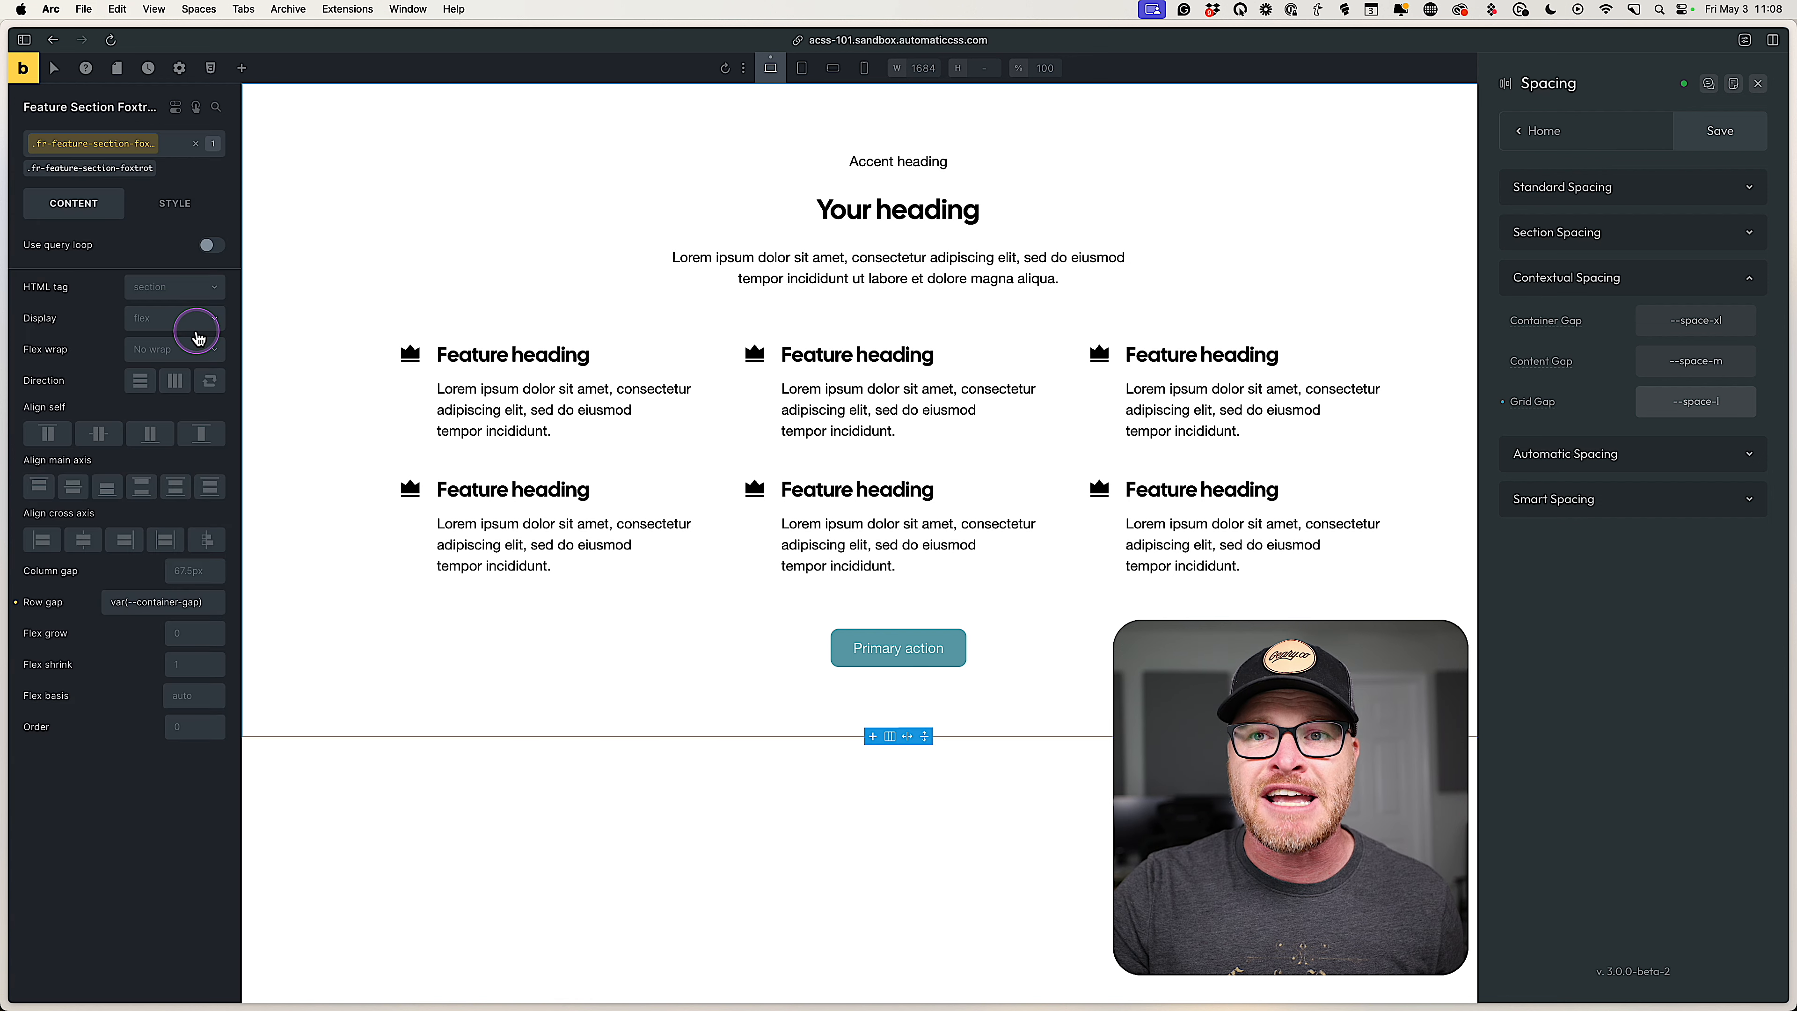
drag(205, 602, 111, 604)
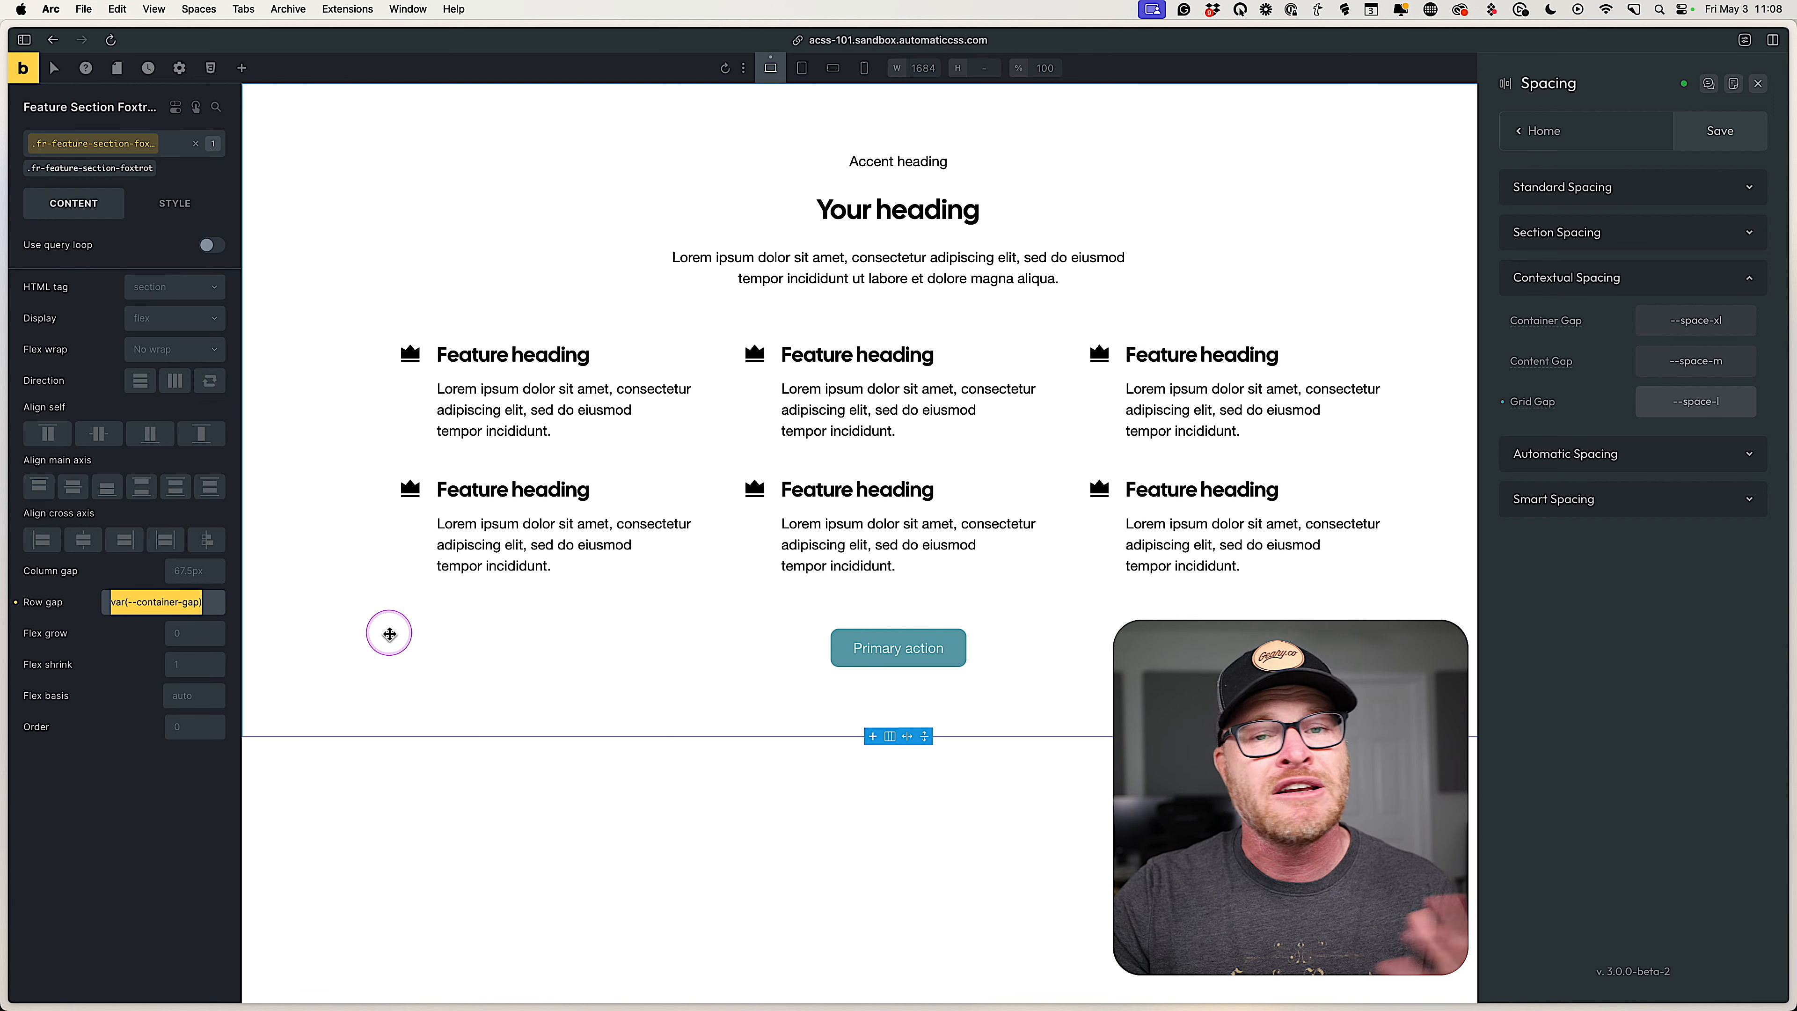
key(BackSpace)
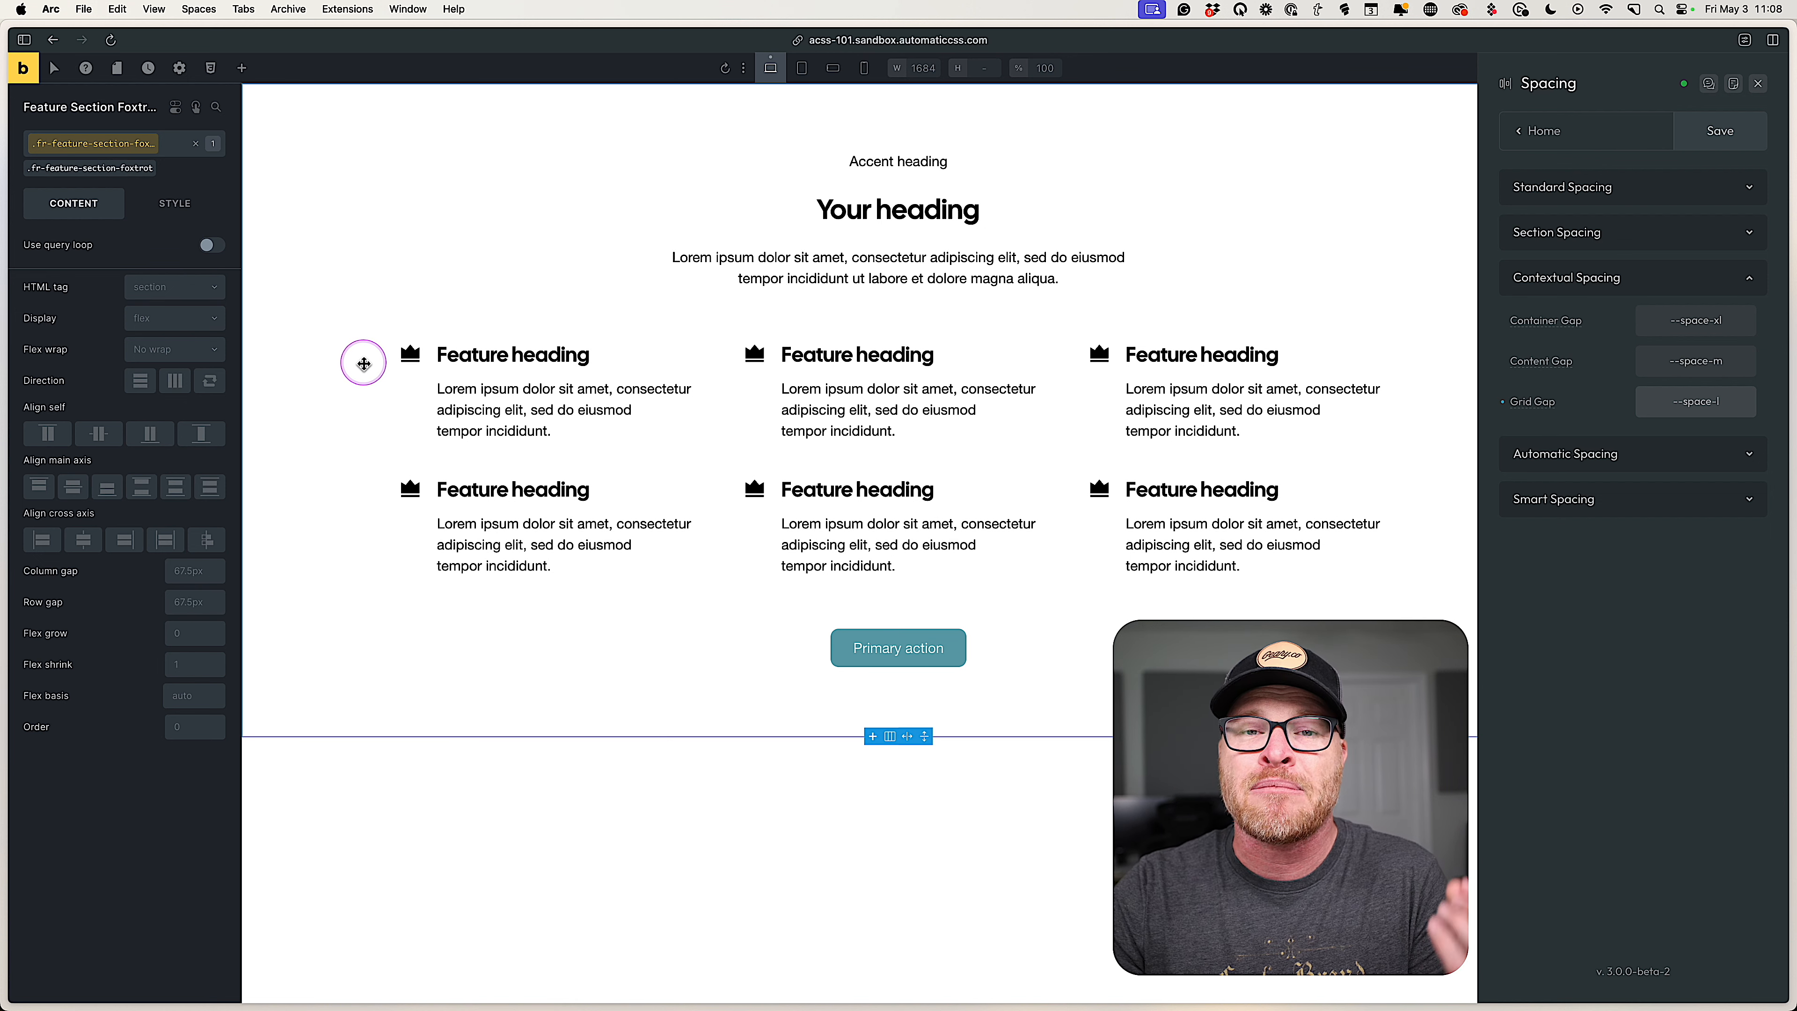
Reopen Automatic Spacing, preview the spacing sizes for the feature section's row gap and apply the space-xs variable.
click(1633, 457)
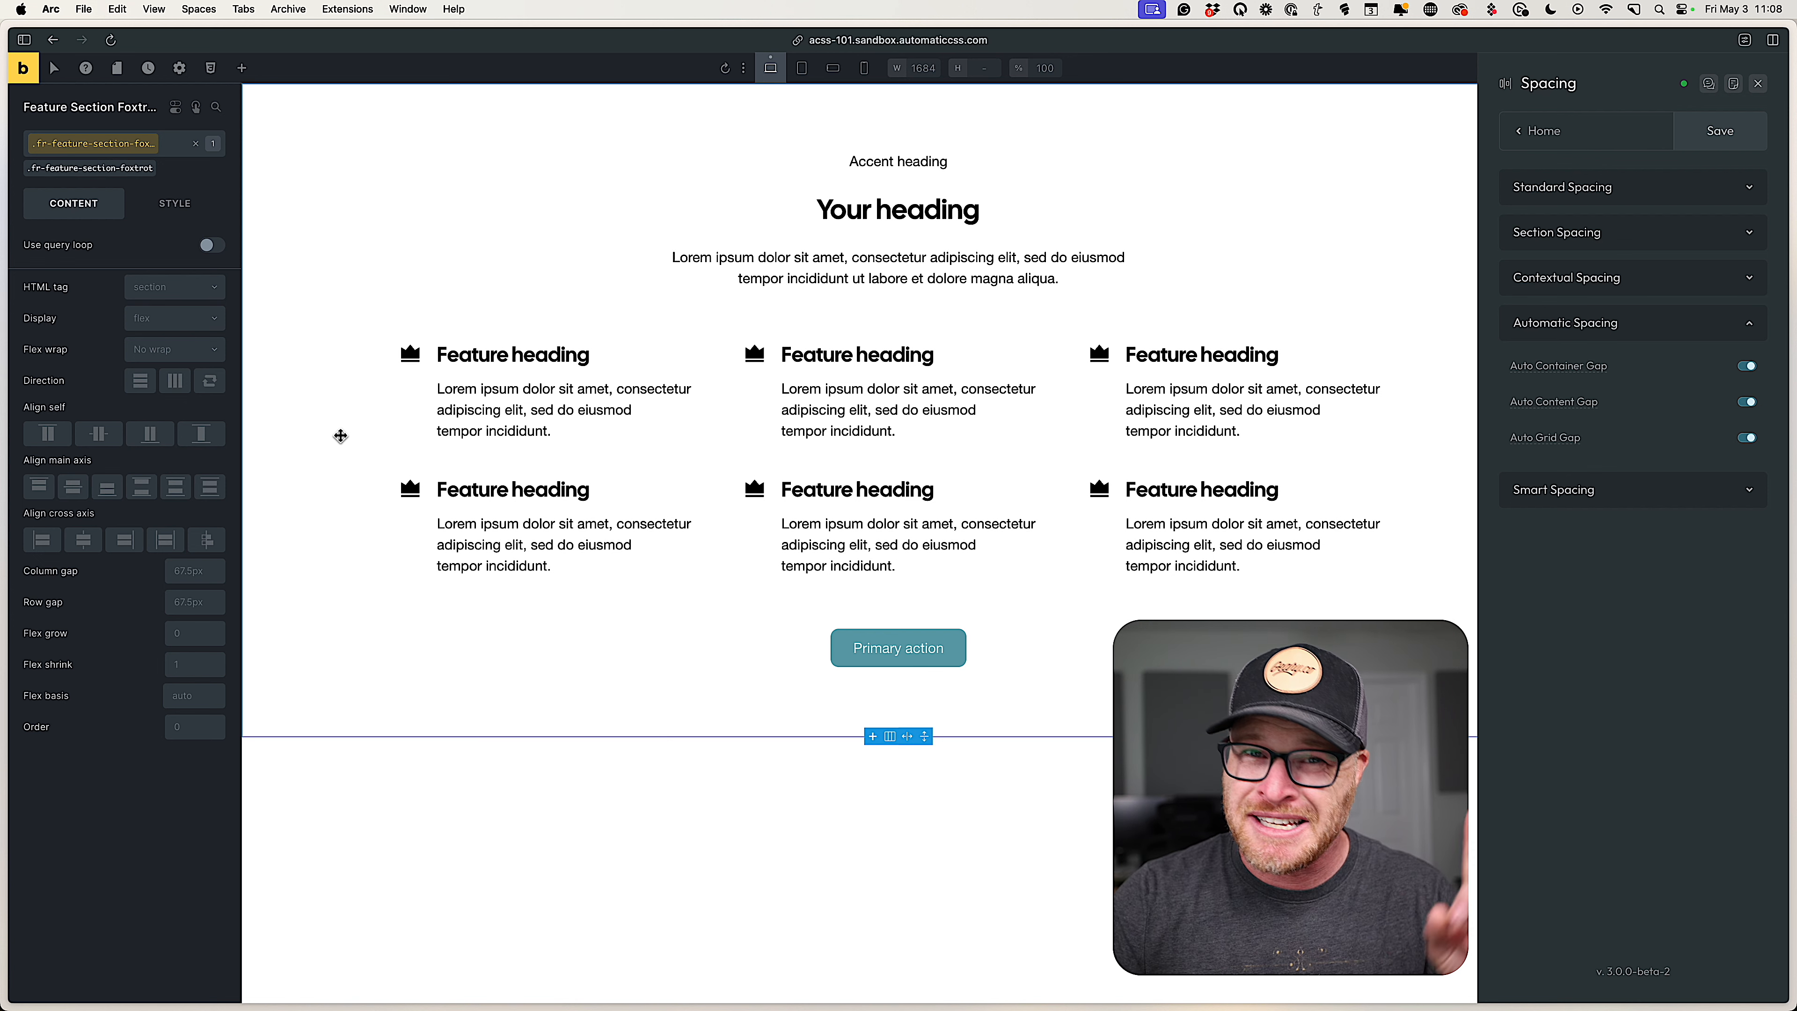
click(200, 607)
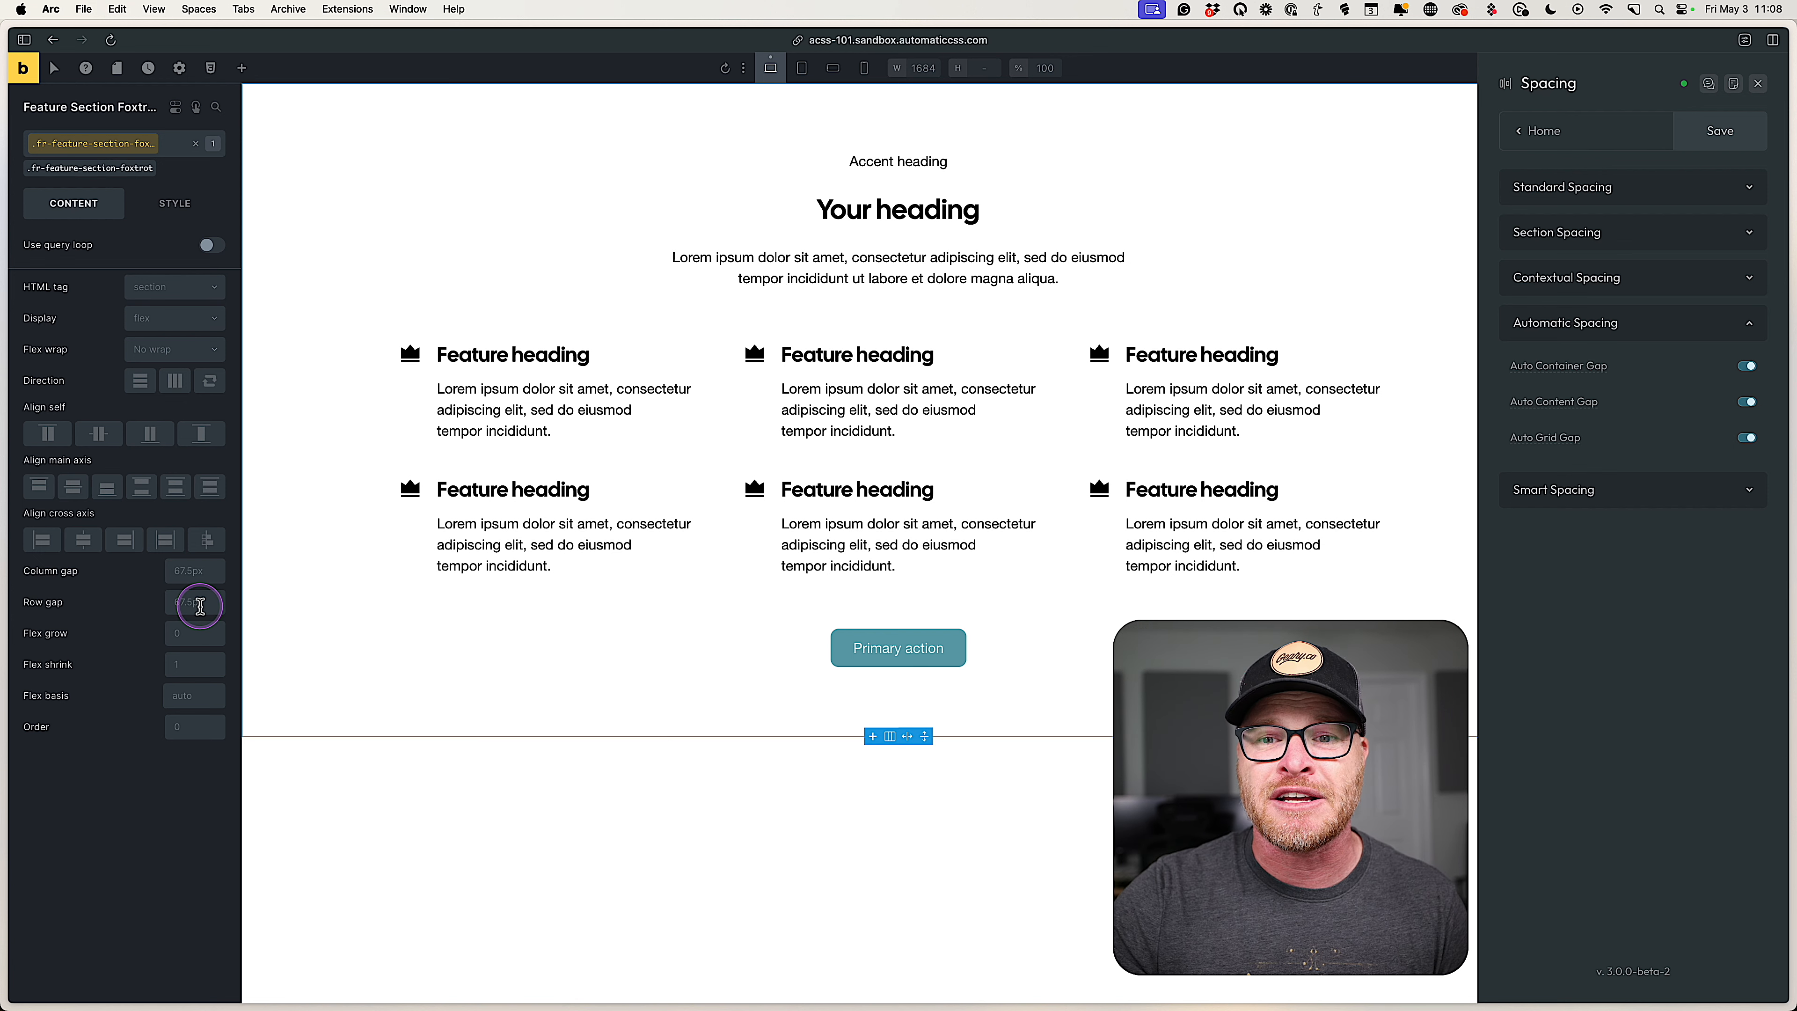
right_click(200, 607)
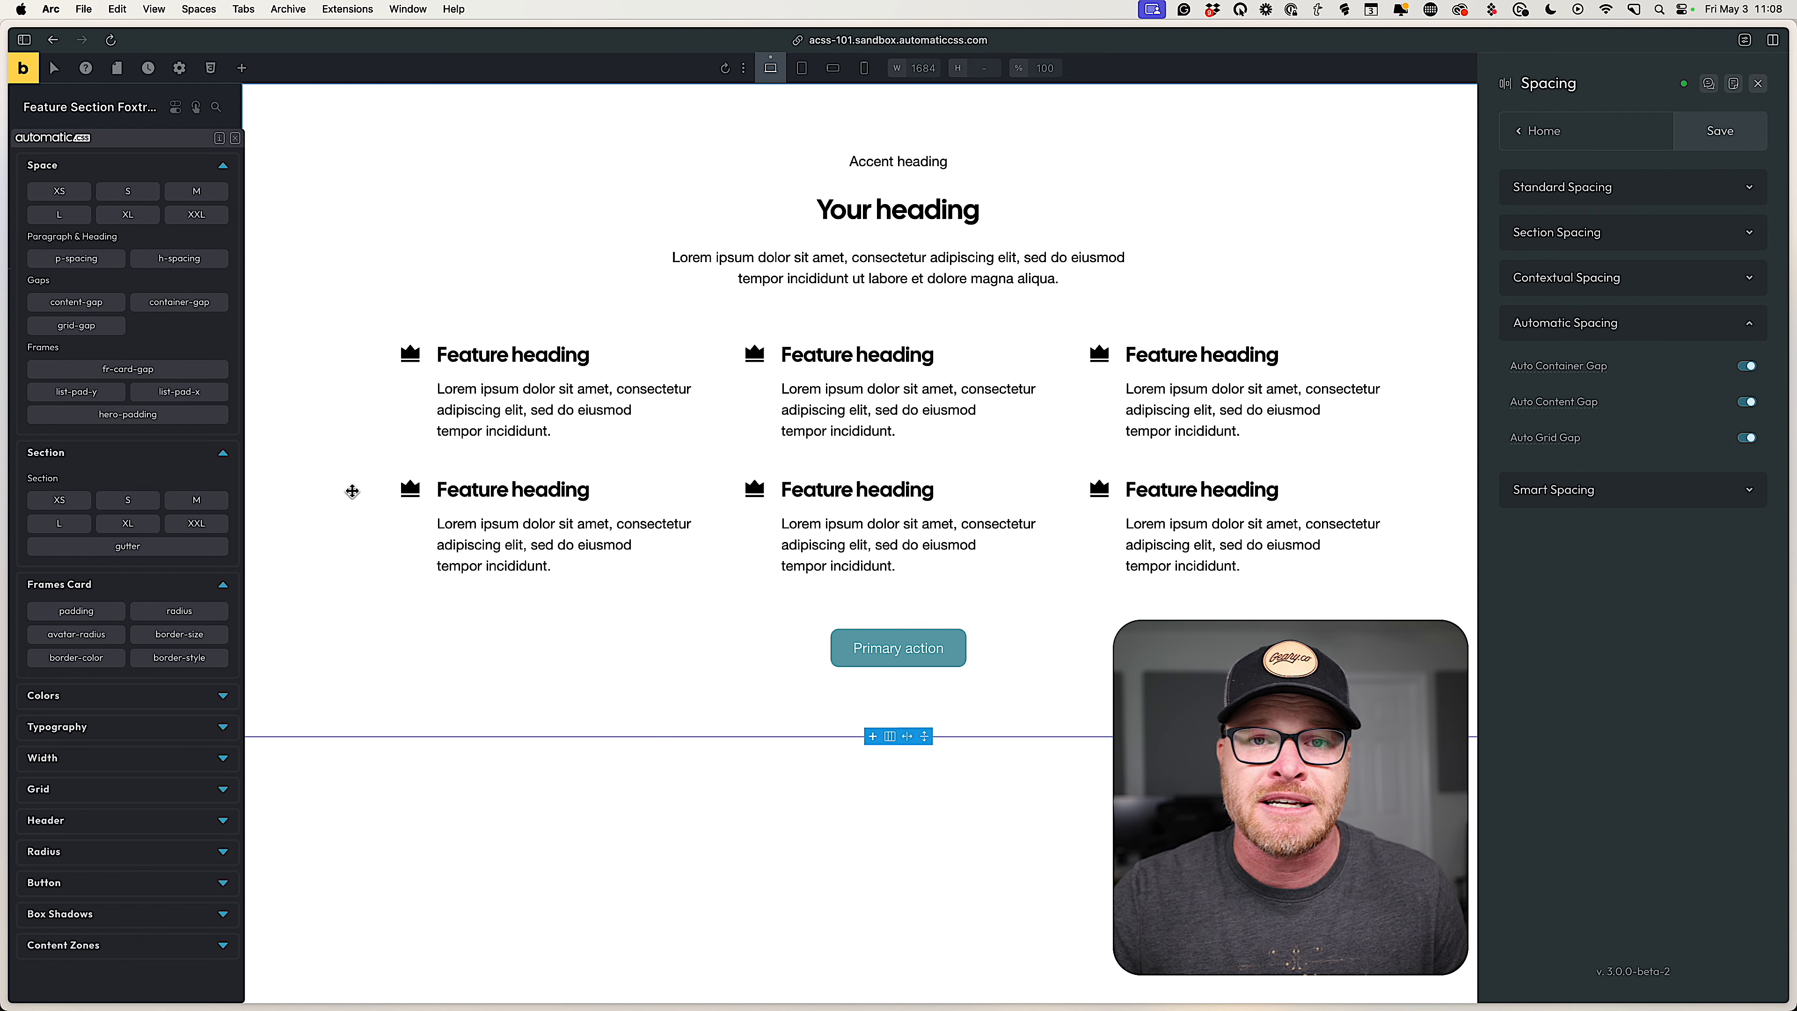
click(51, 192)
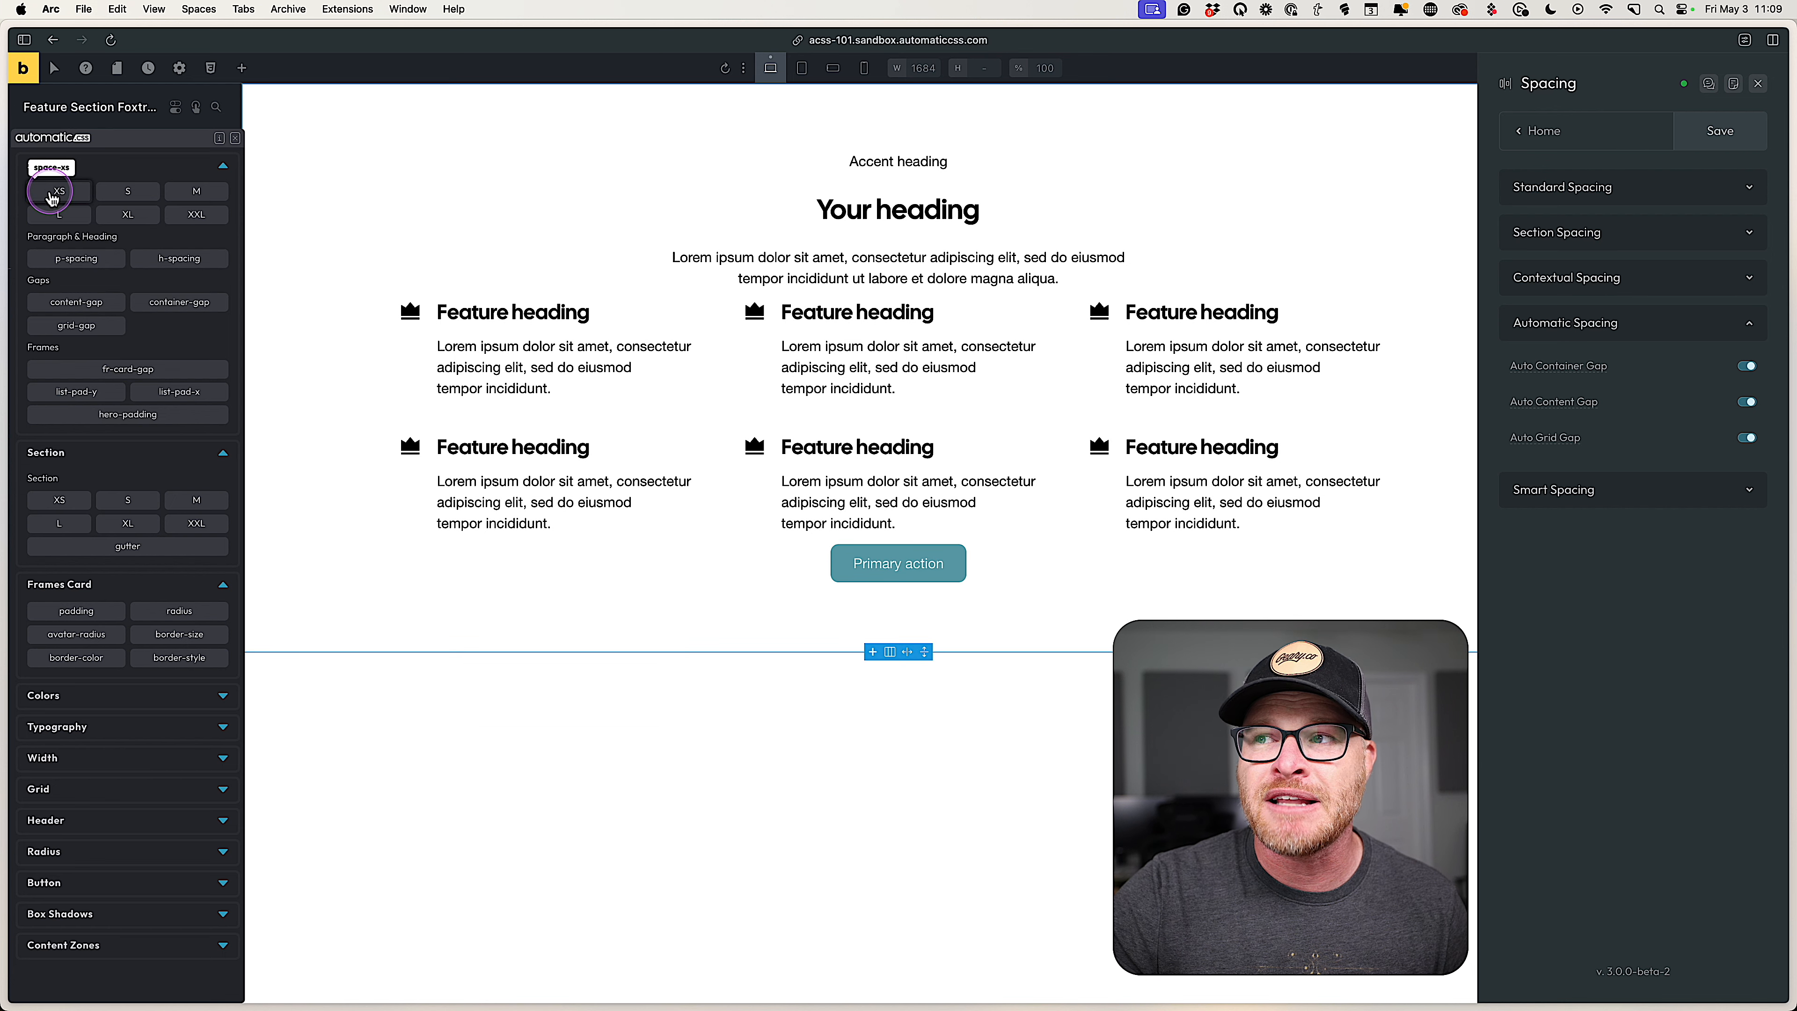
click(141, 201)
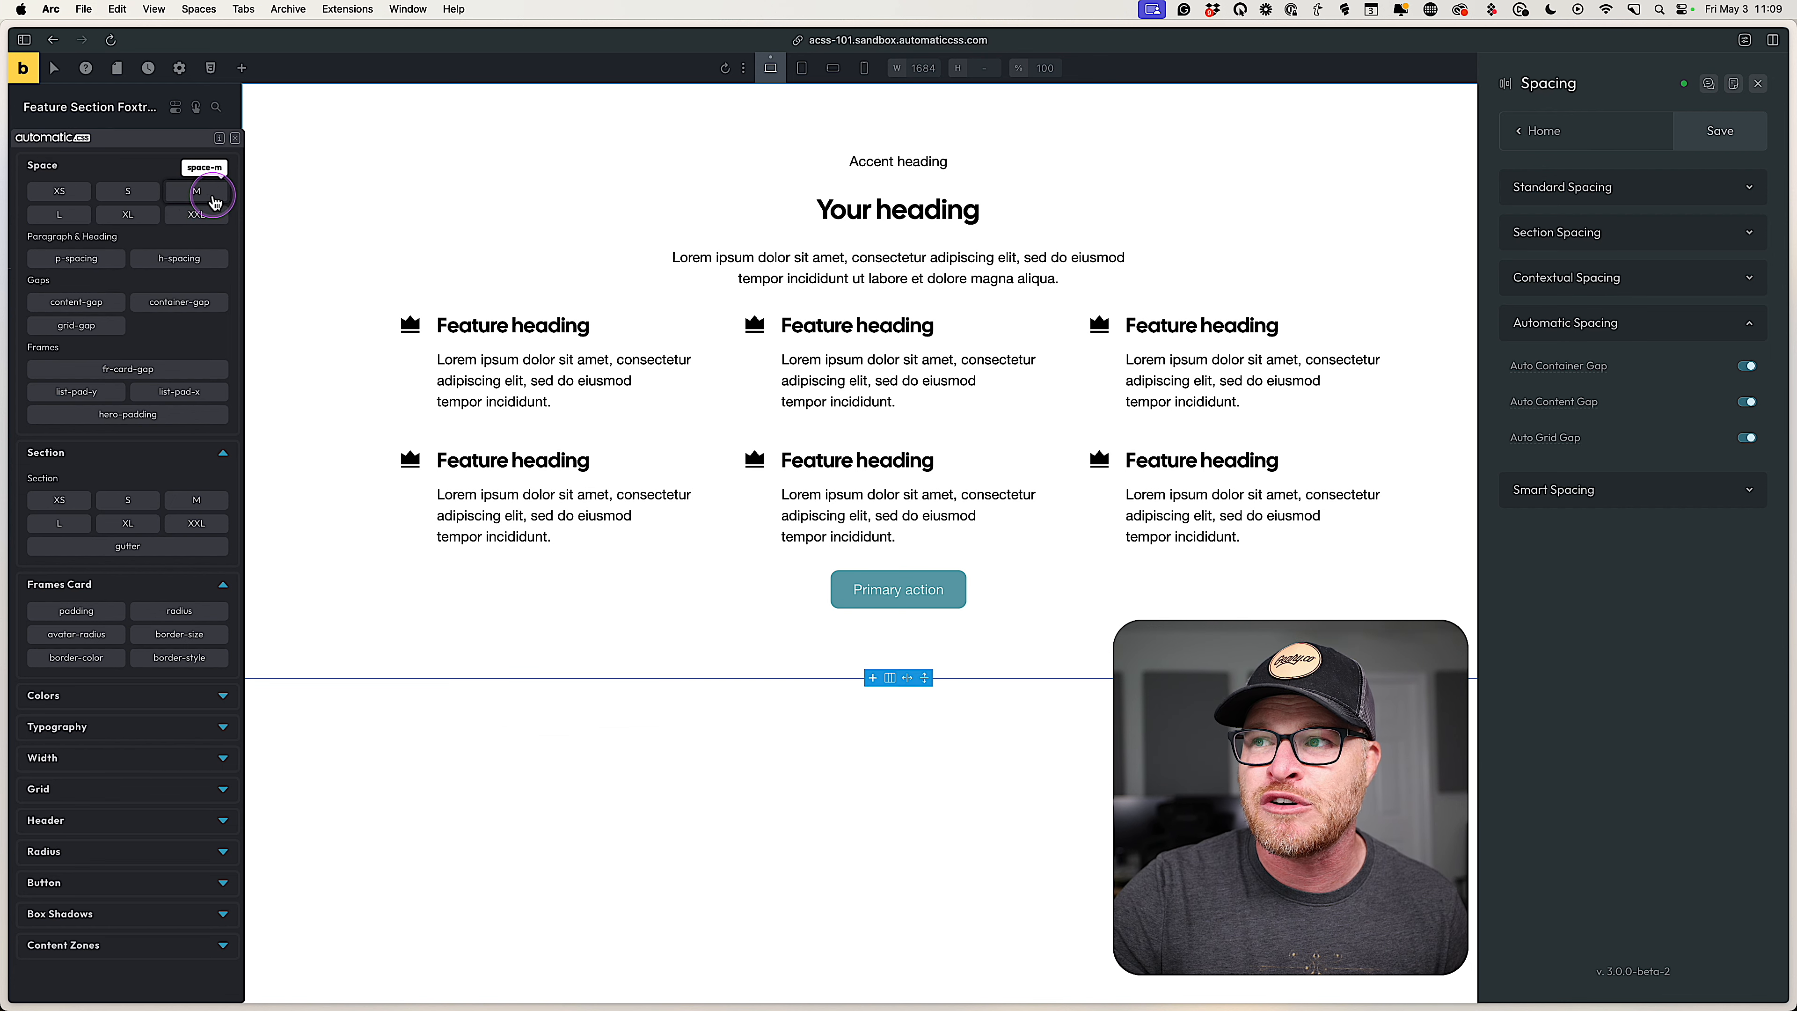
click(135, 213)
click(176, 218)
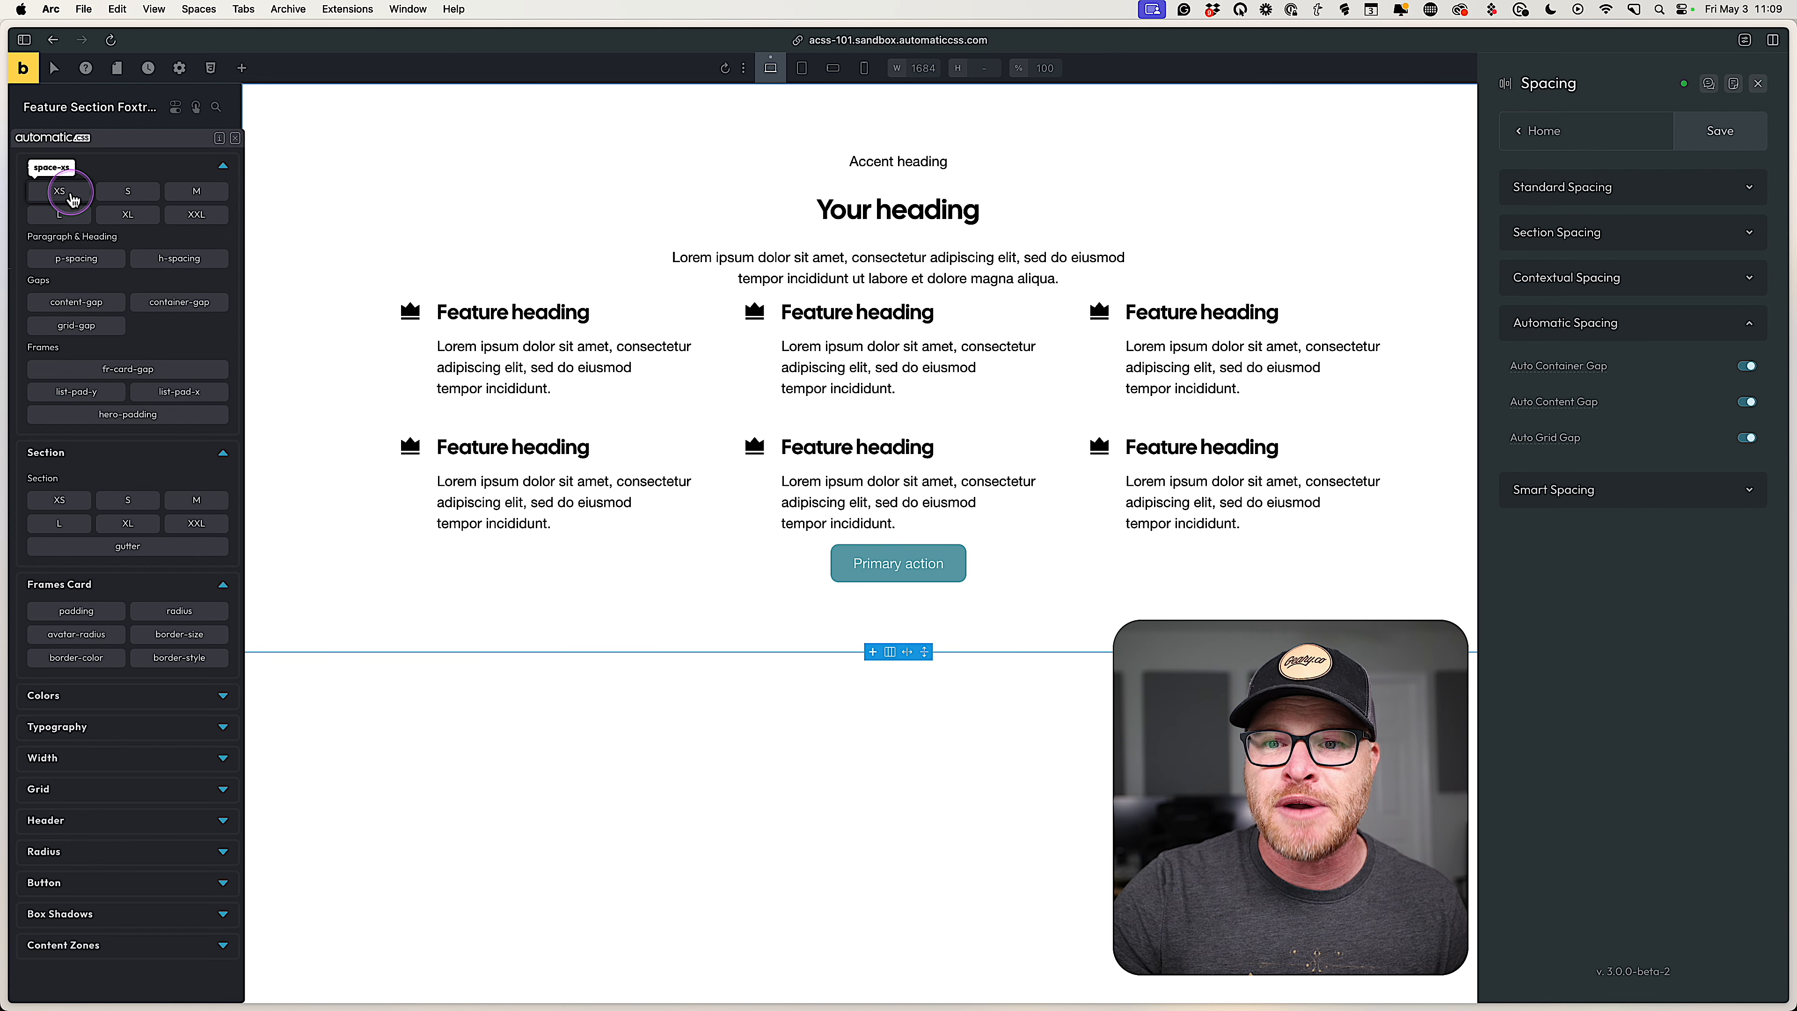
click(75, 202)
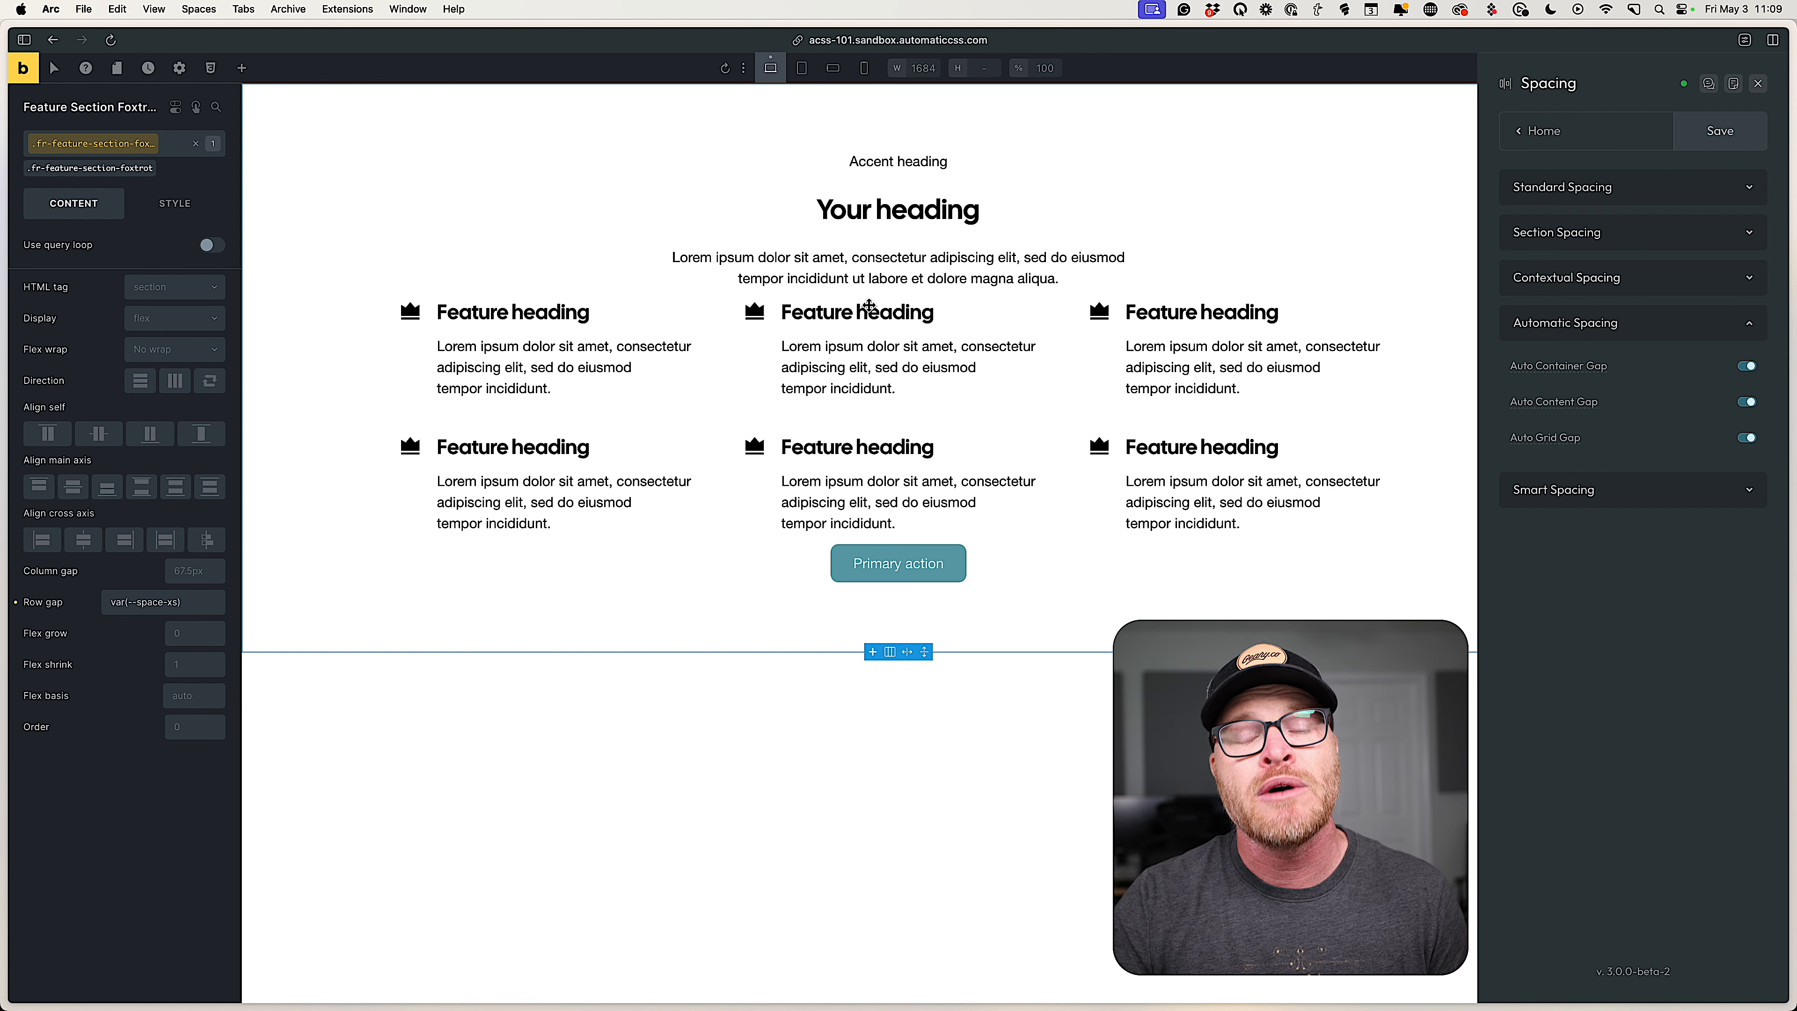
Clear the feature section's row gap override and set it to var(--container-gap).
click(864, 307)
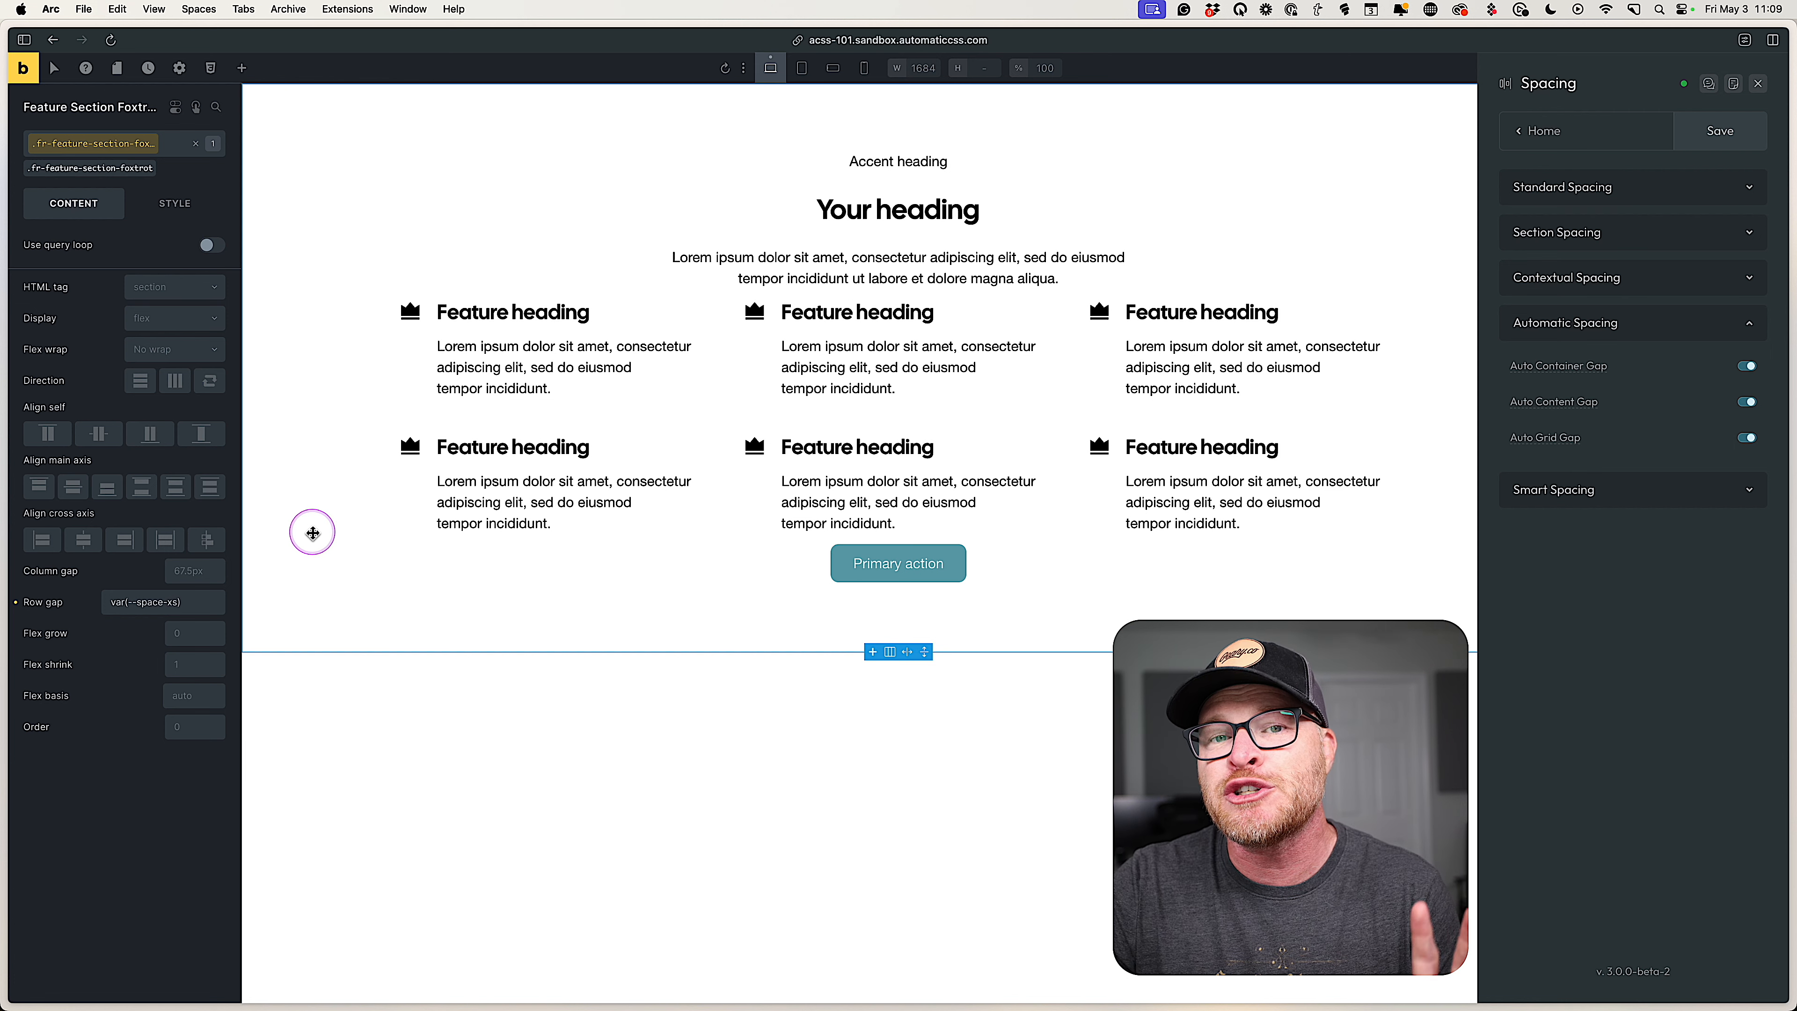
triple_click(152, 605)
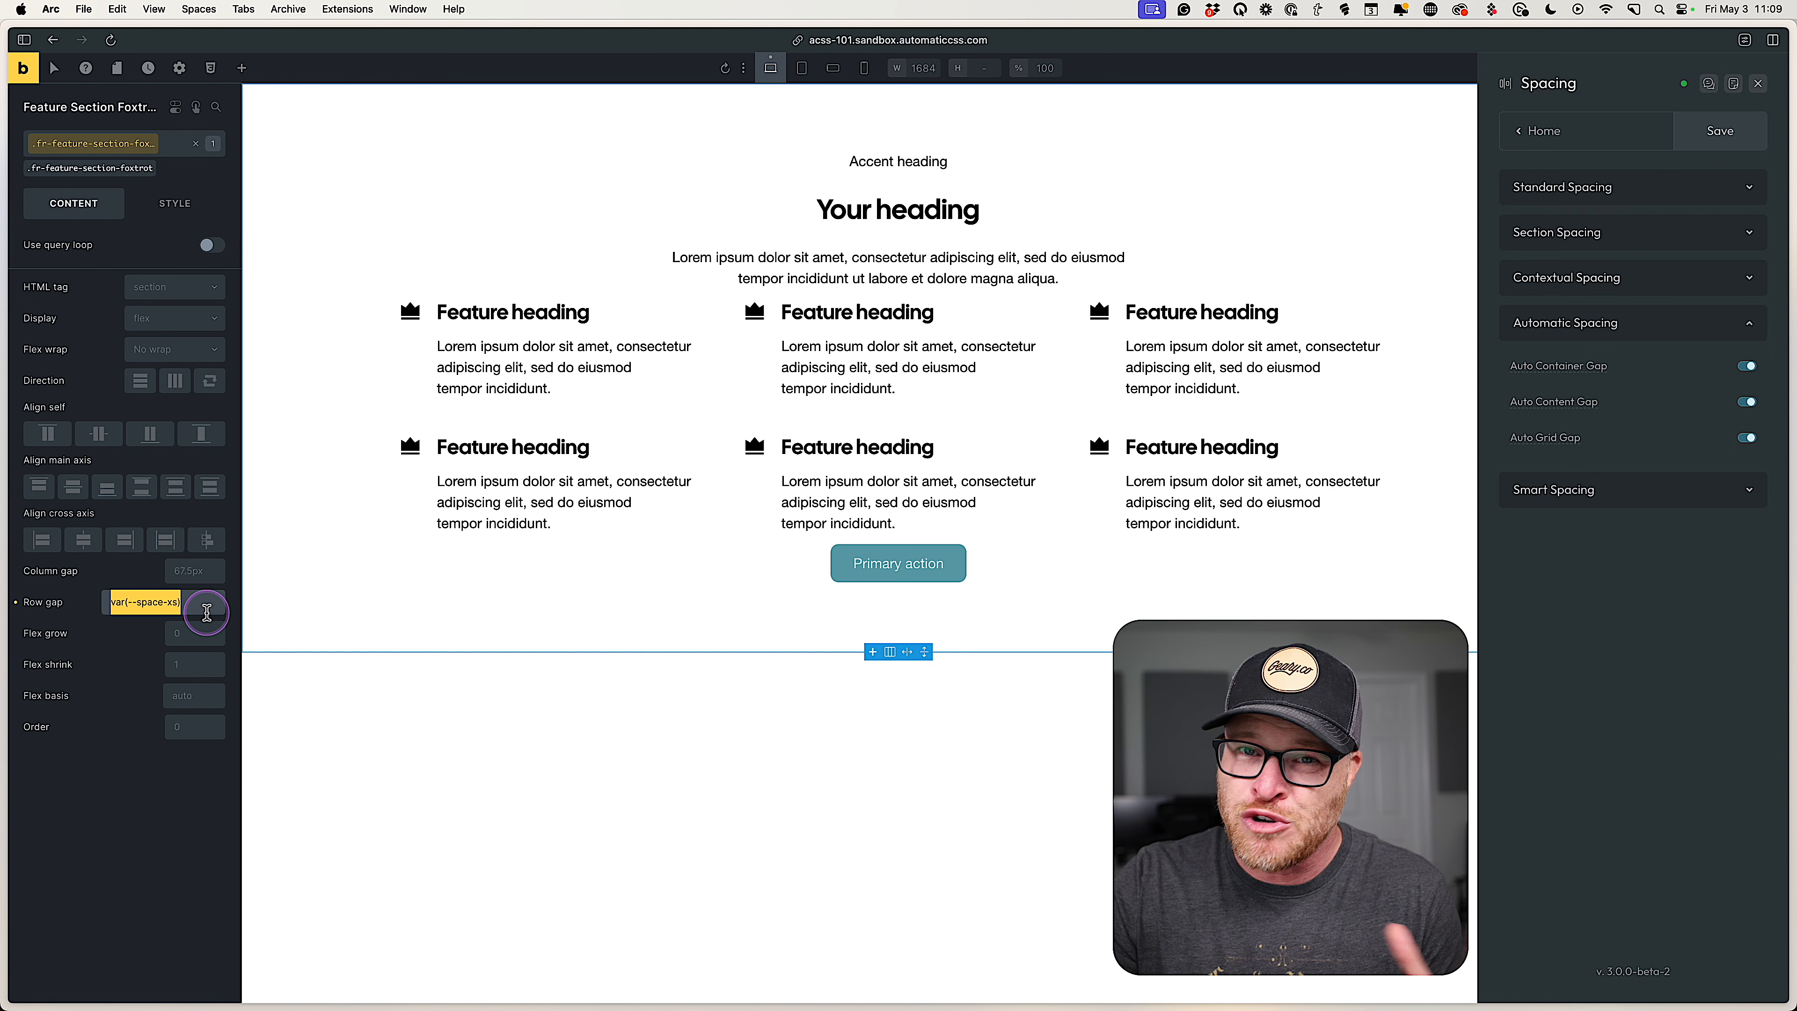
triple_click(190, 602)
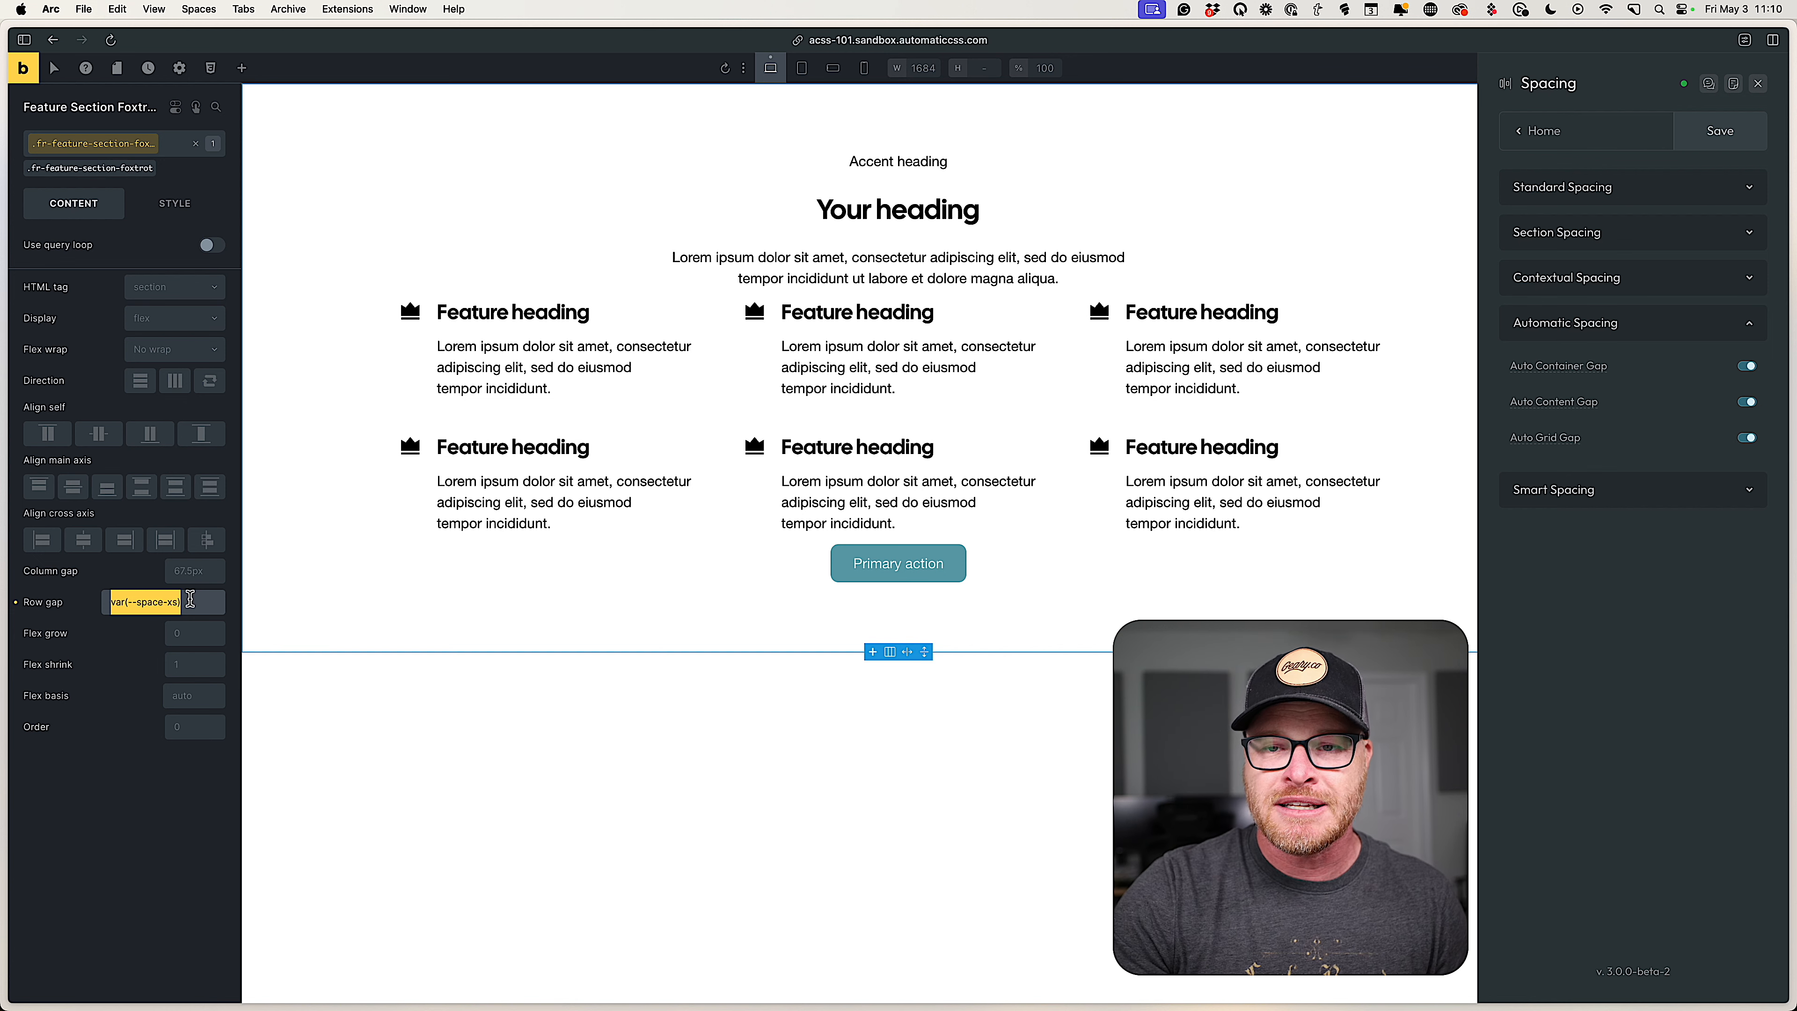
key(BackSpace)
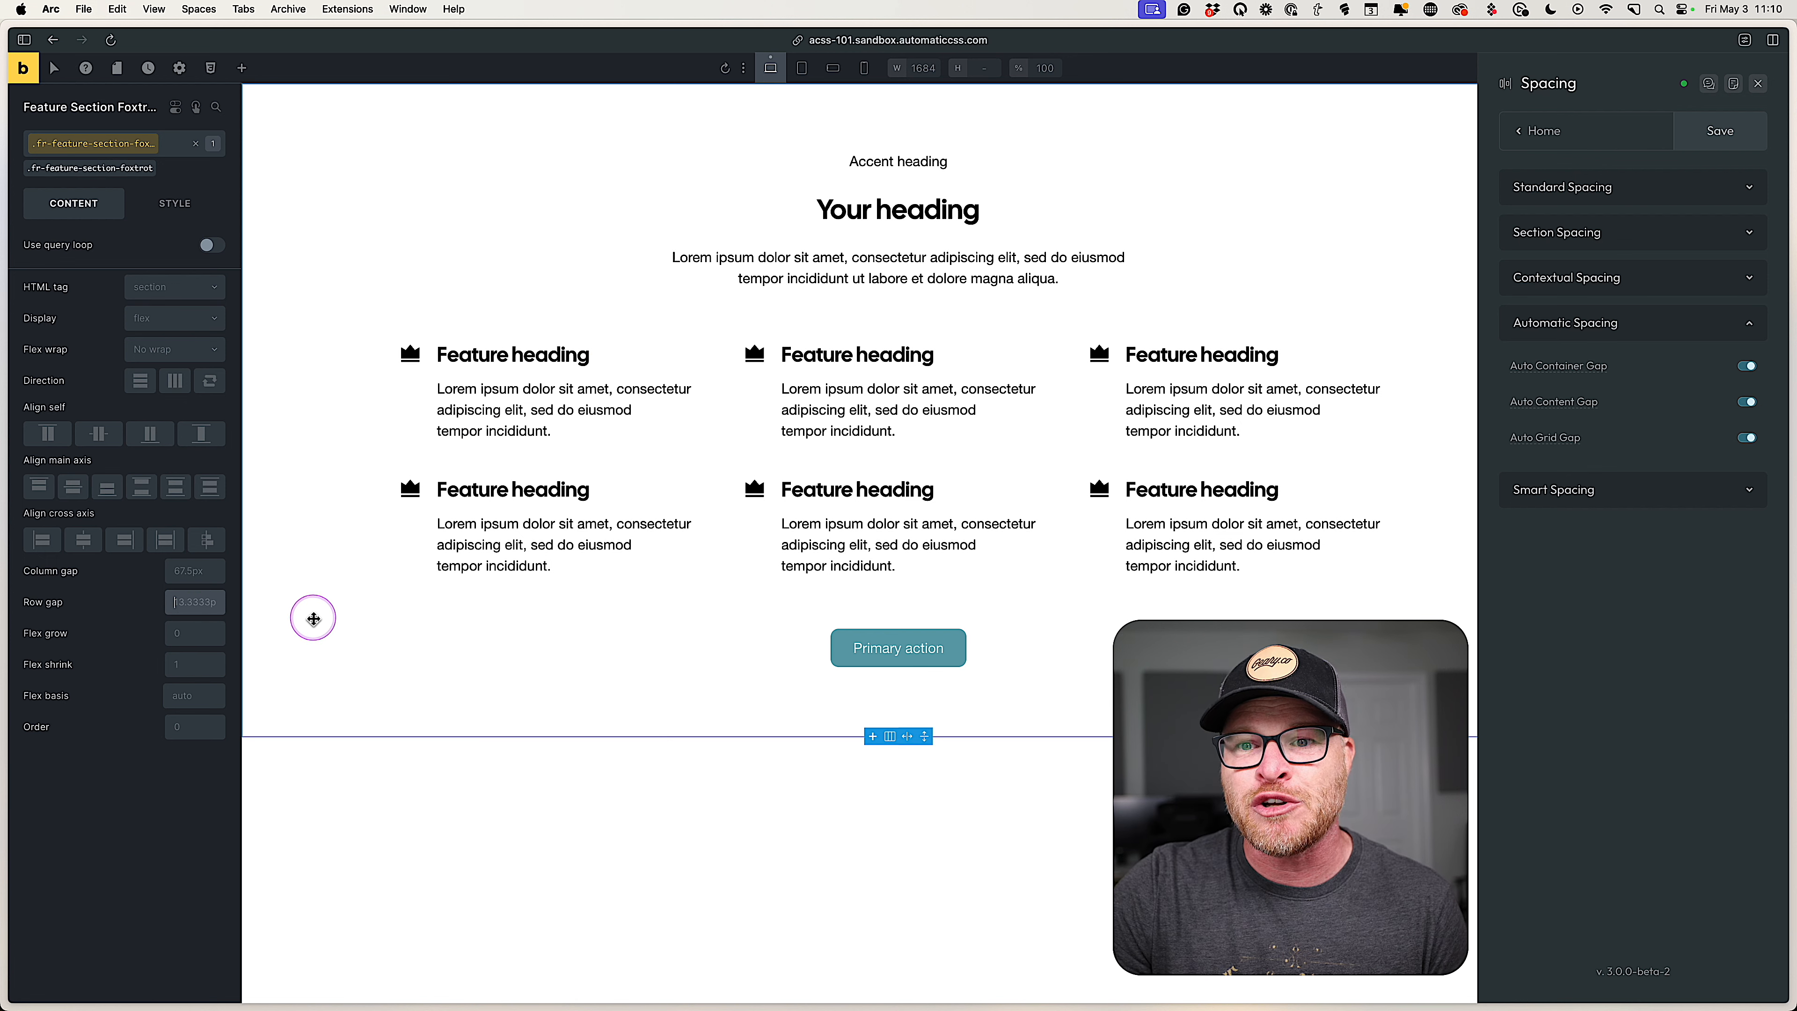
right_click(205, 608)
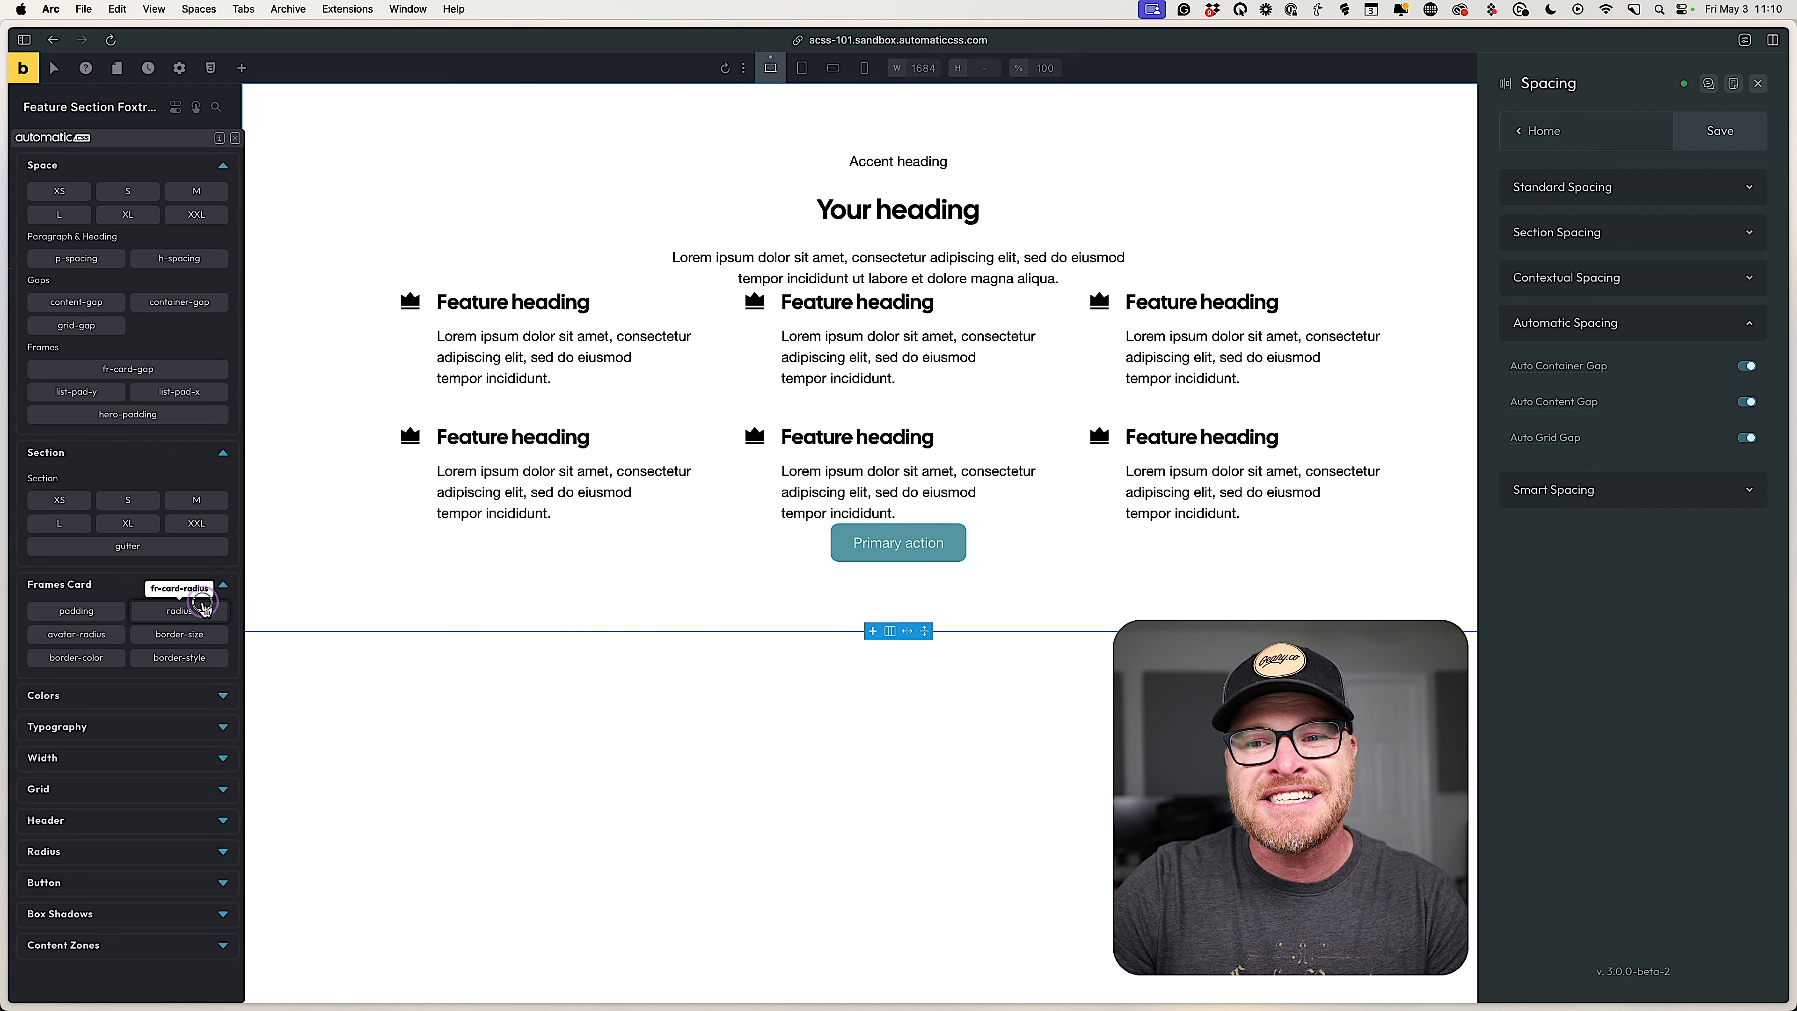
click(178, 305)
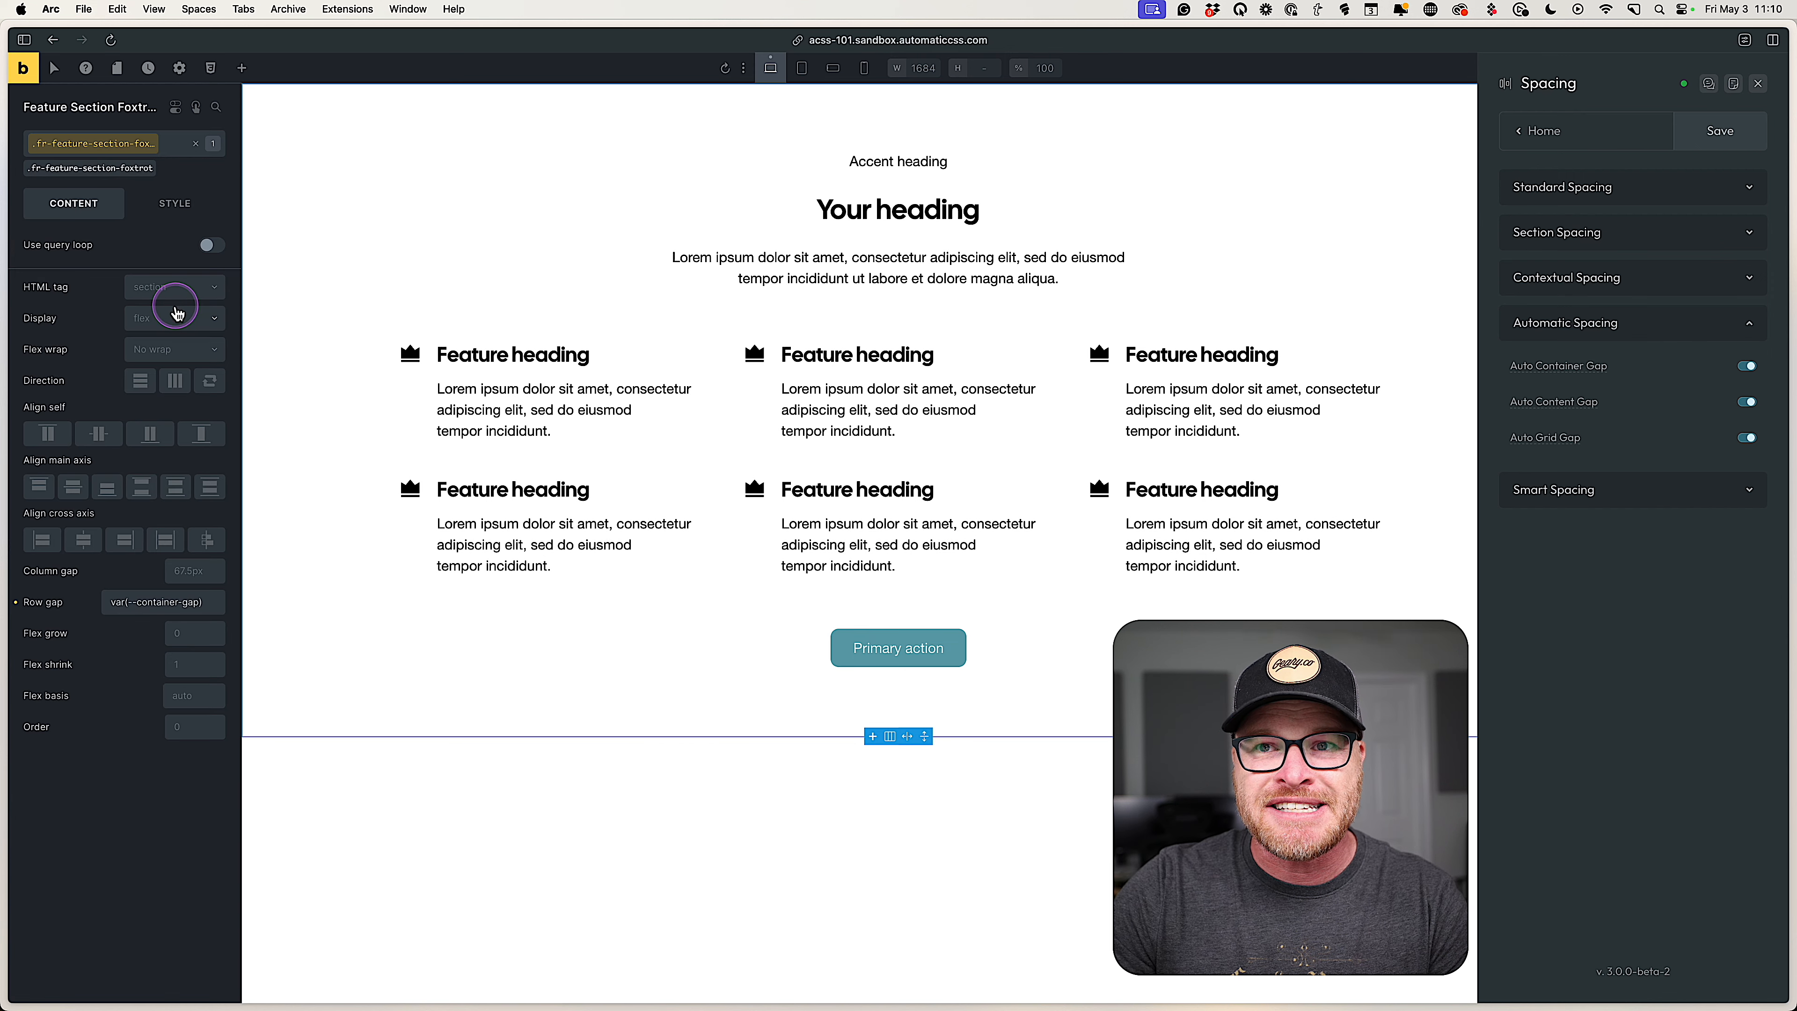
Try calc(var(--container-gap) / 2) as the feature section's row gap, and clear the value again.
click(213, 602)
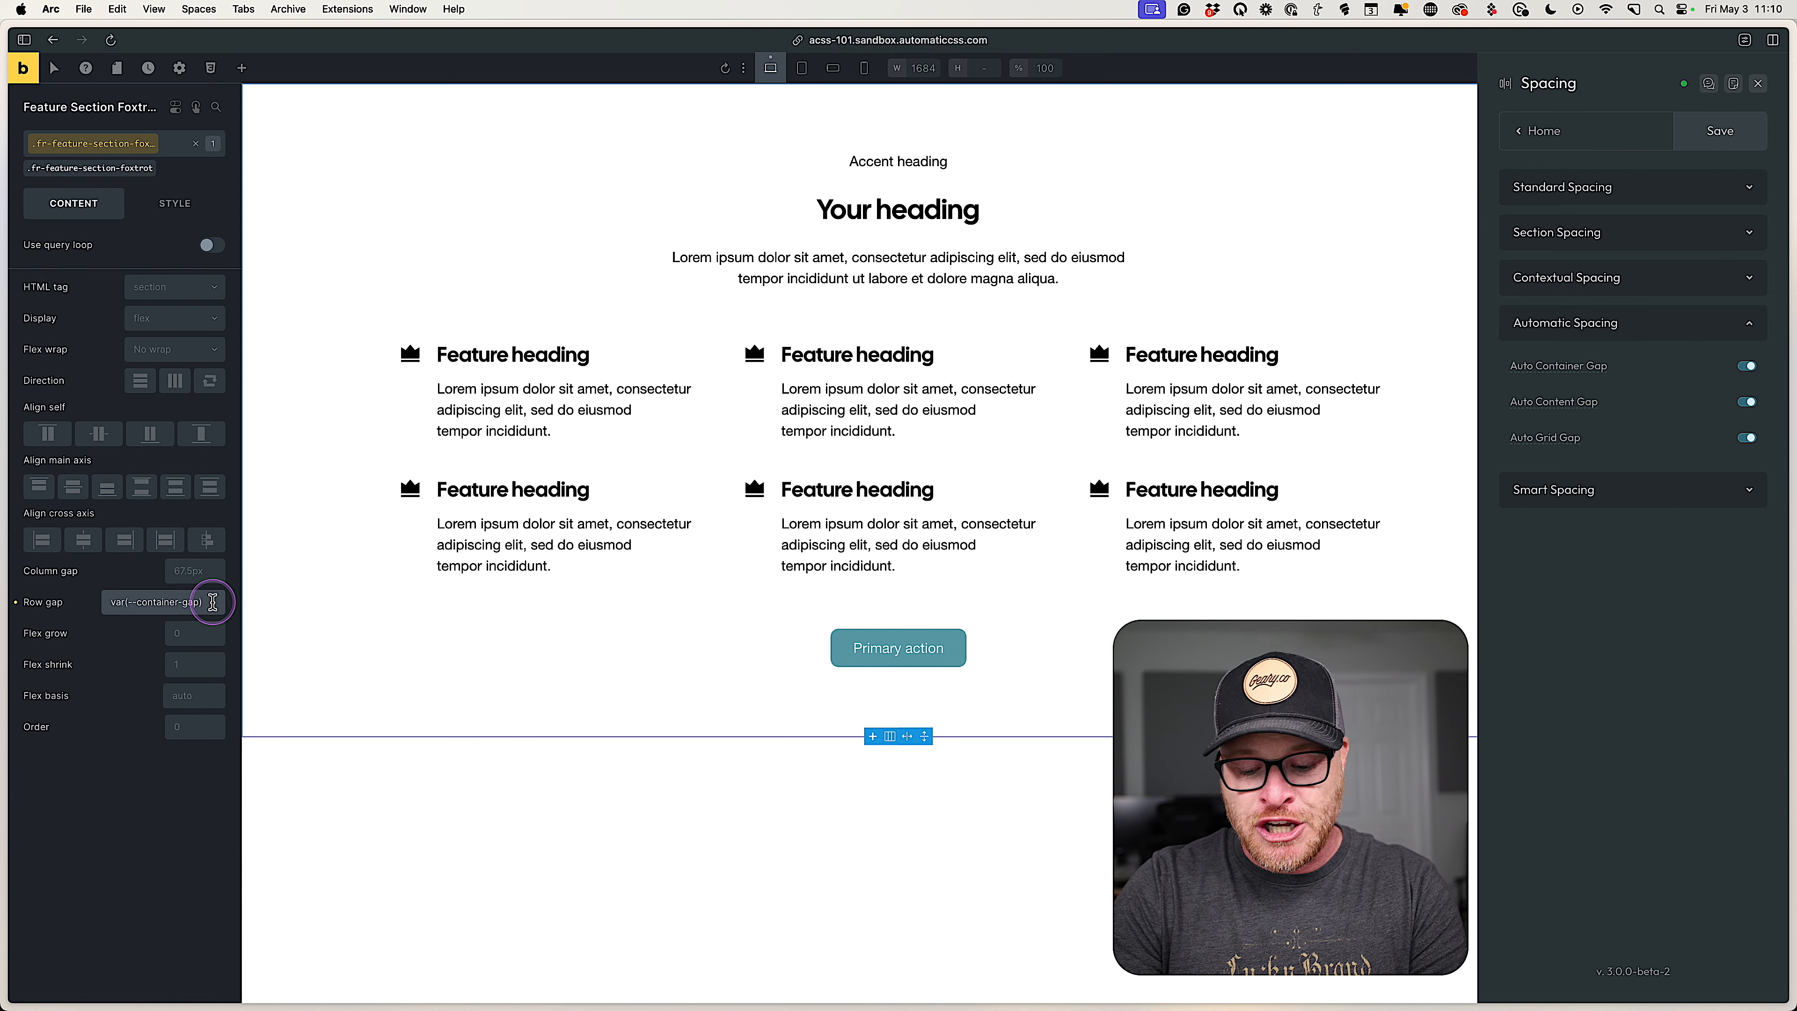
text(/ 2)
key(Return)
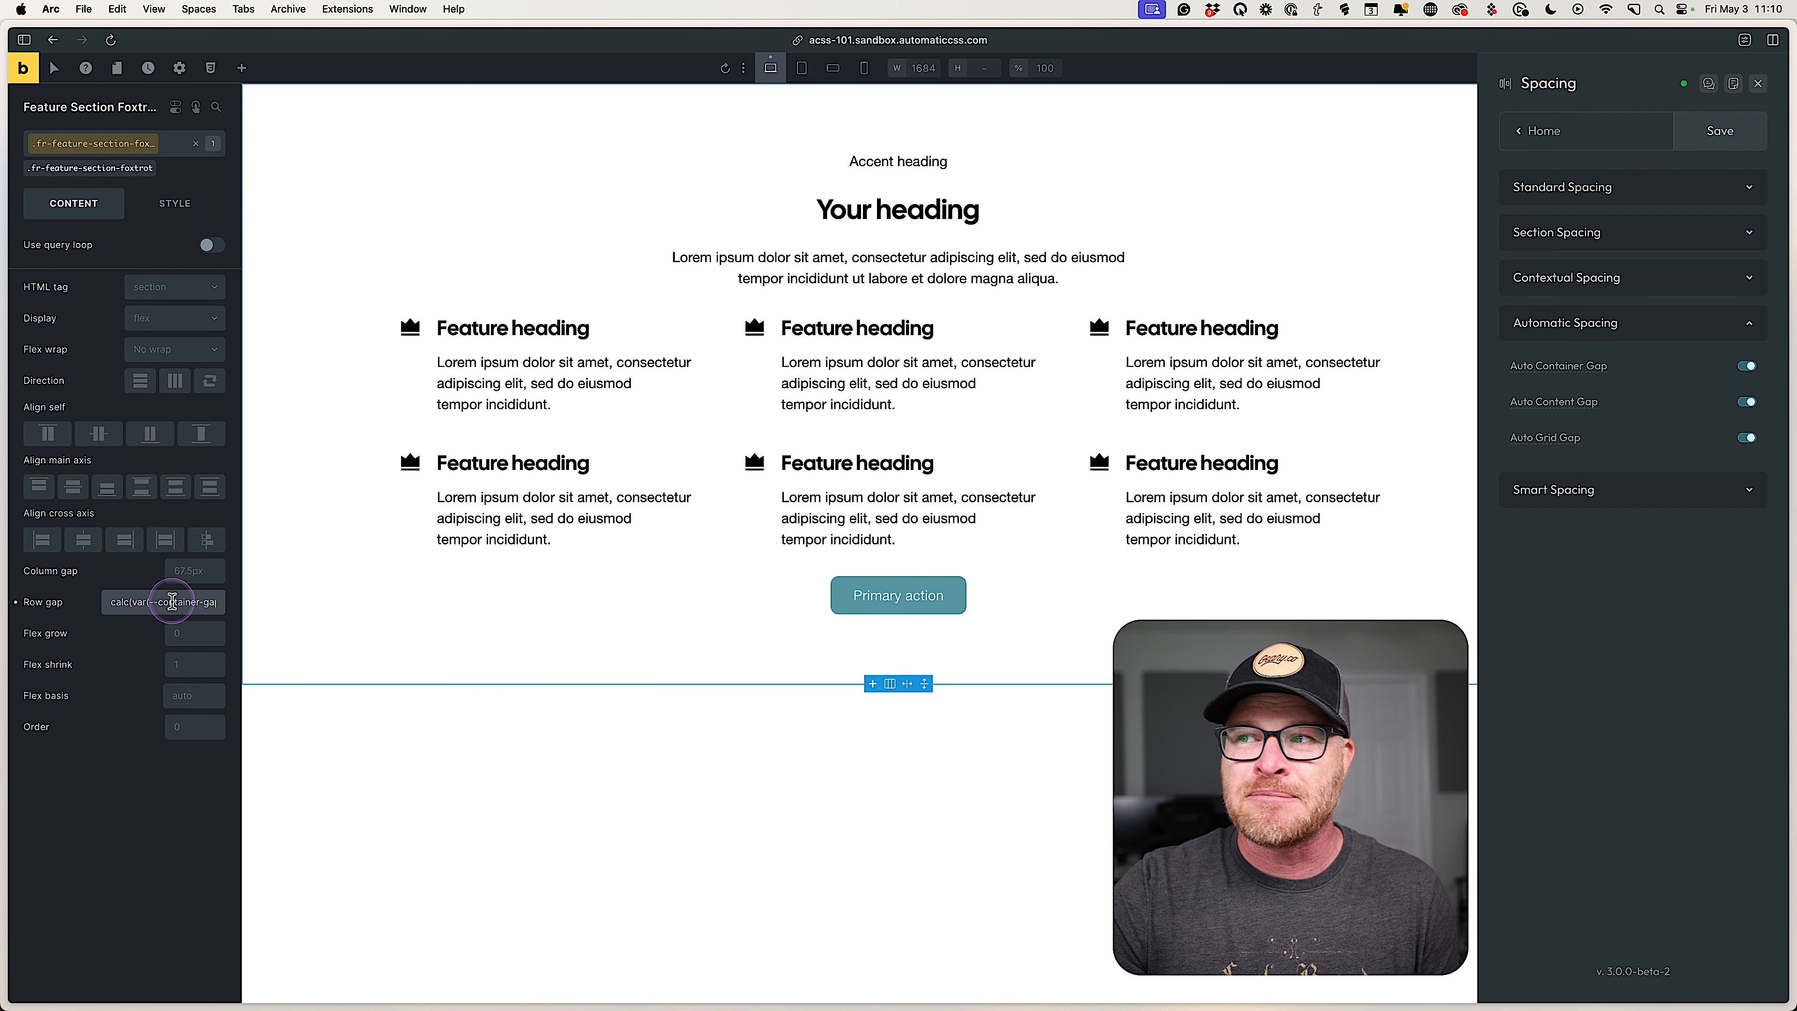
click(20, 606)
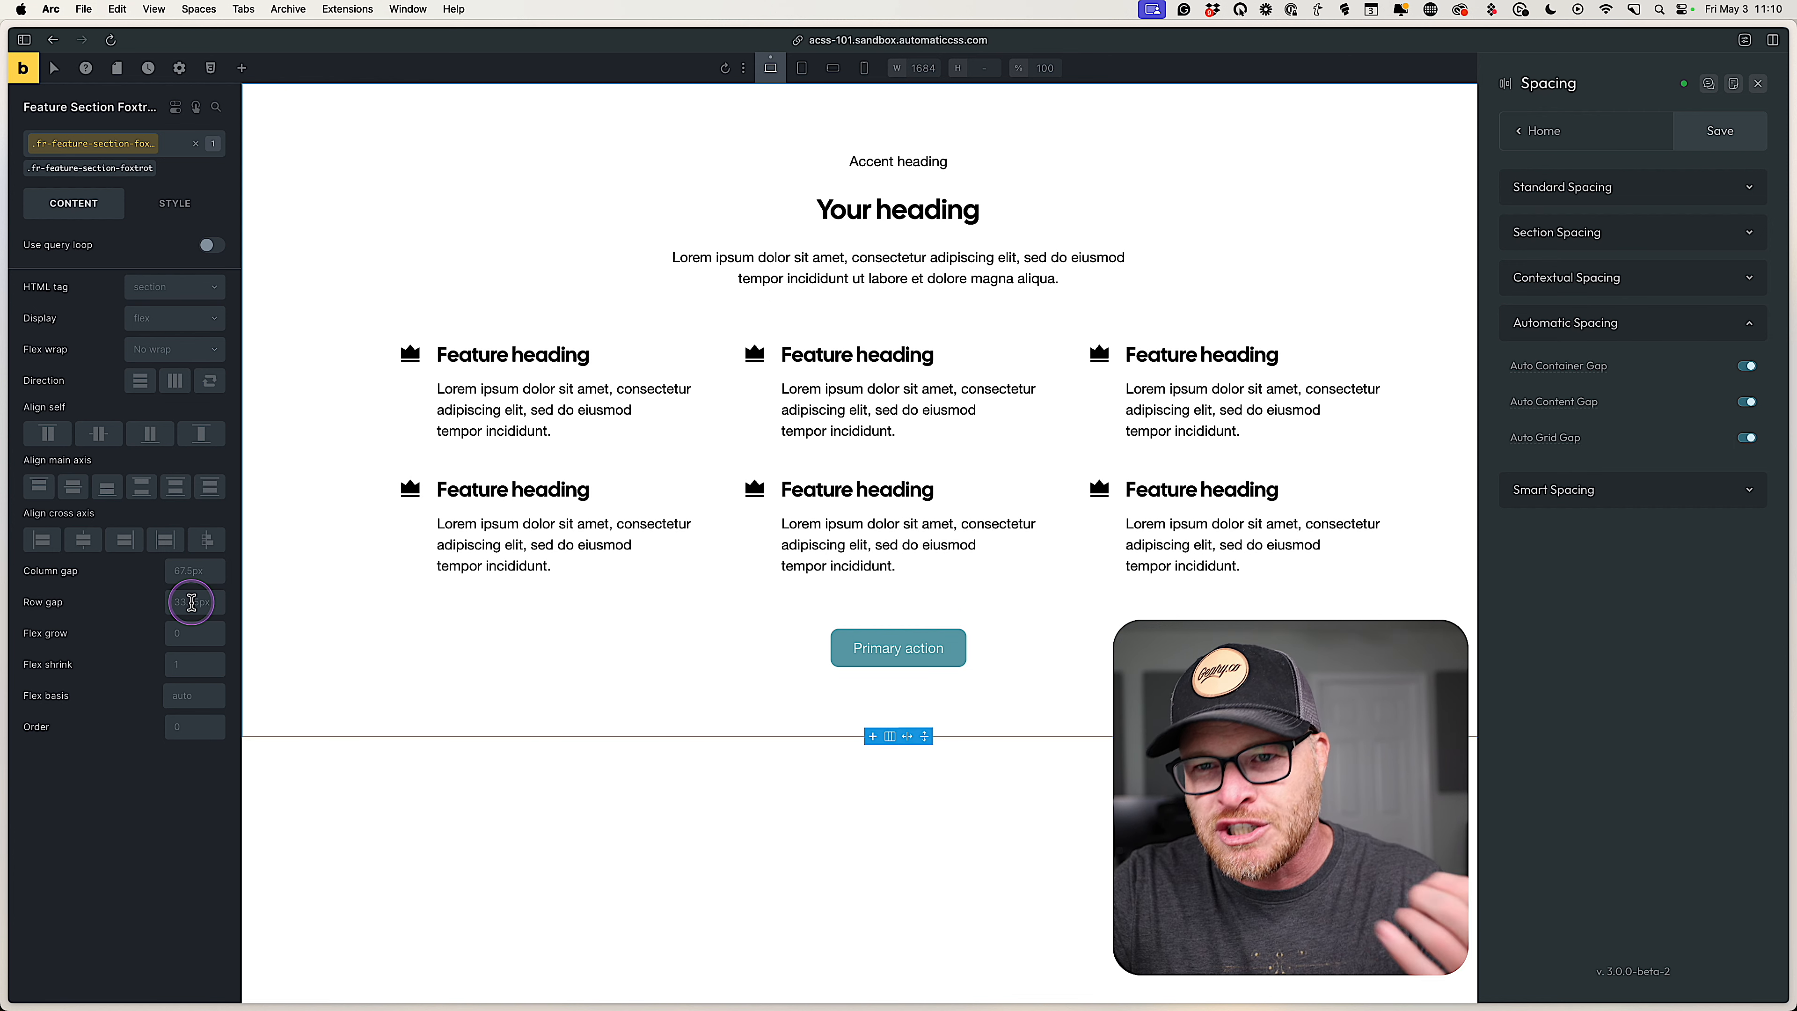
Preview the spacing variables for the feature section's row gap, and set the gap to var(--container-gap).
right_click(191, 602)
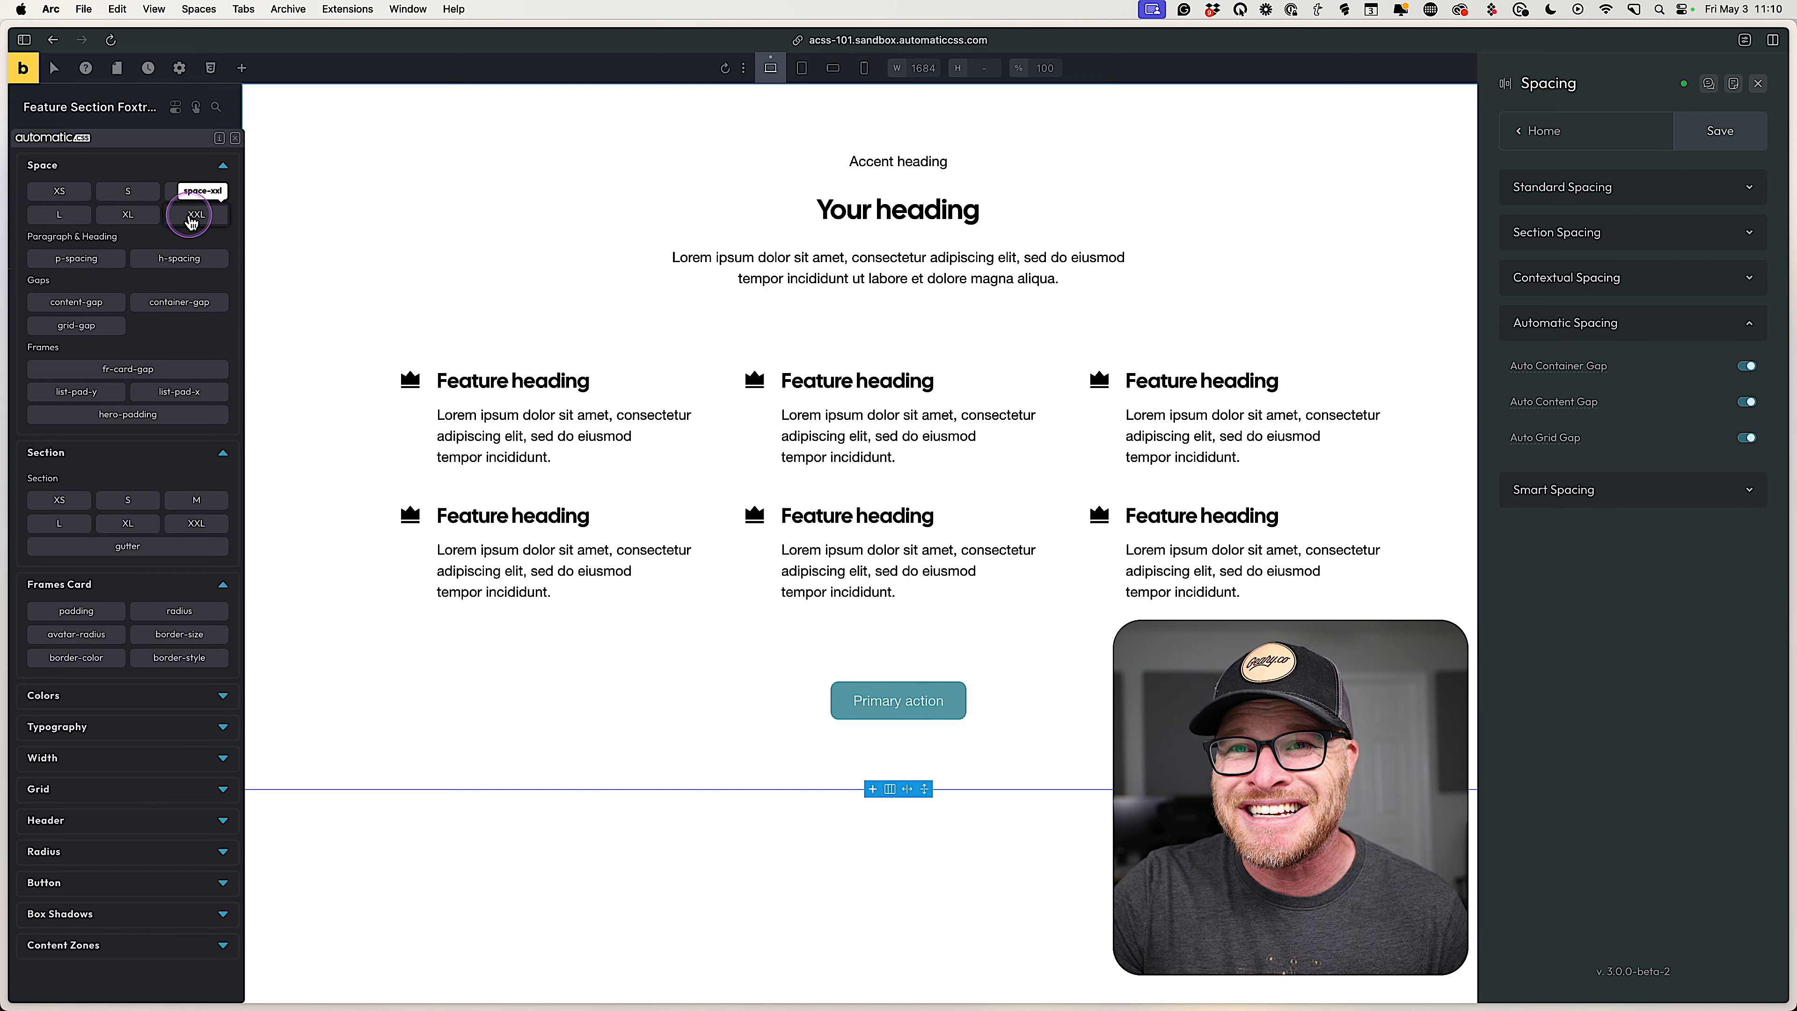
click(236, 138)
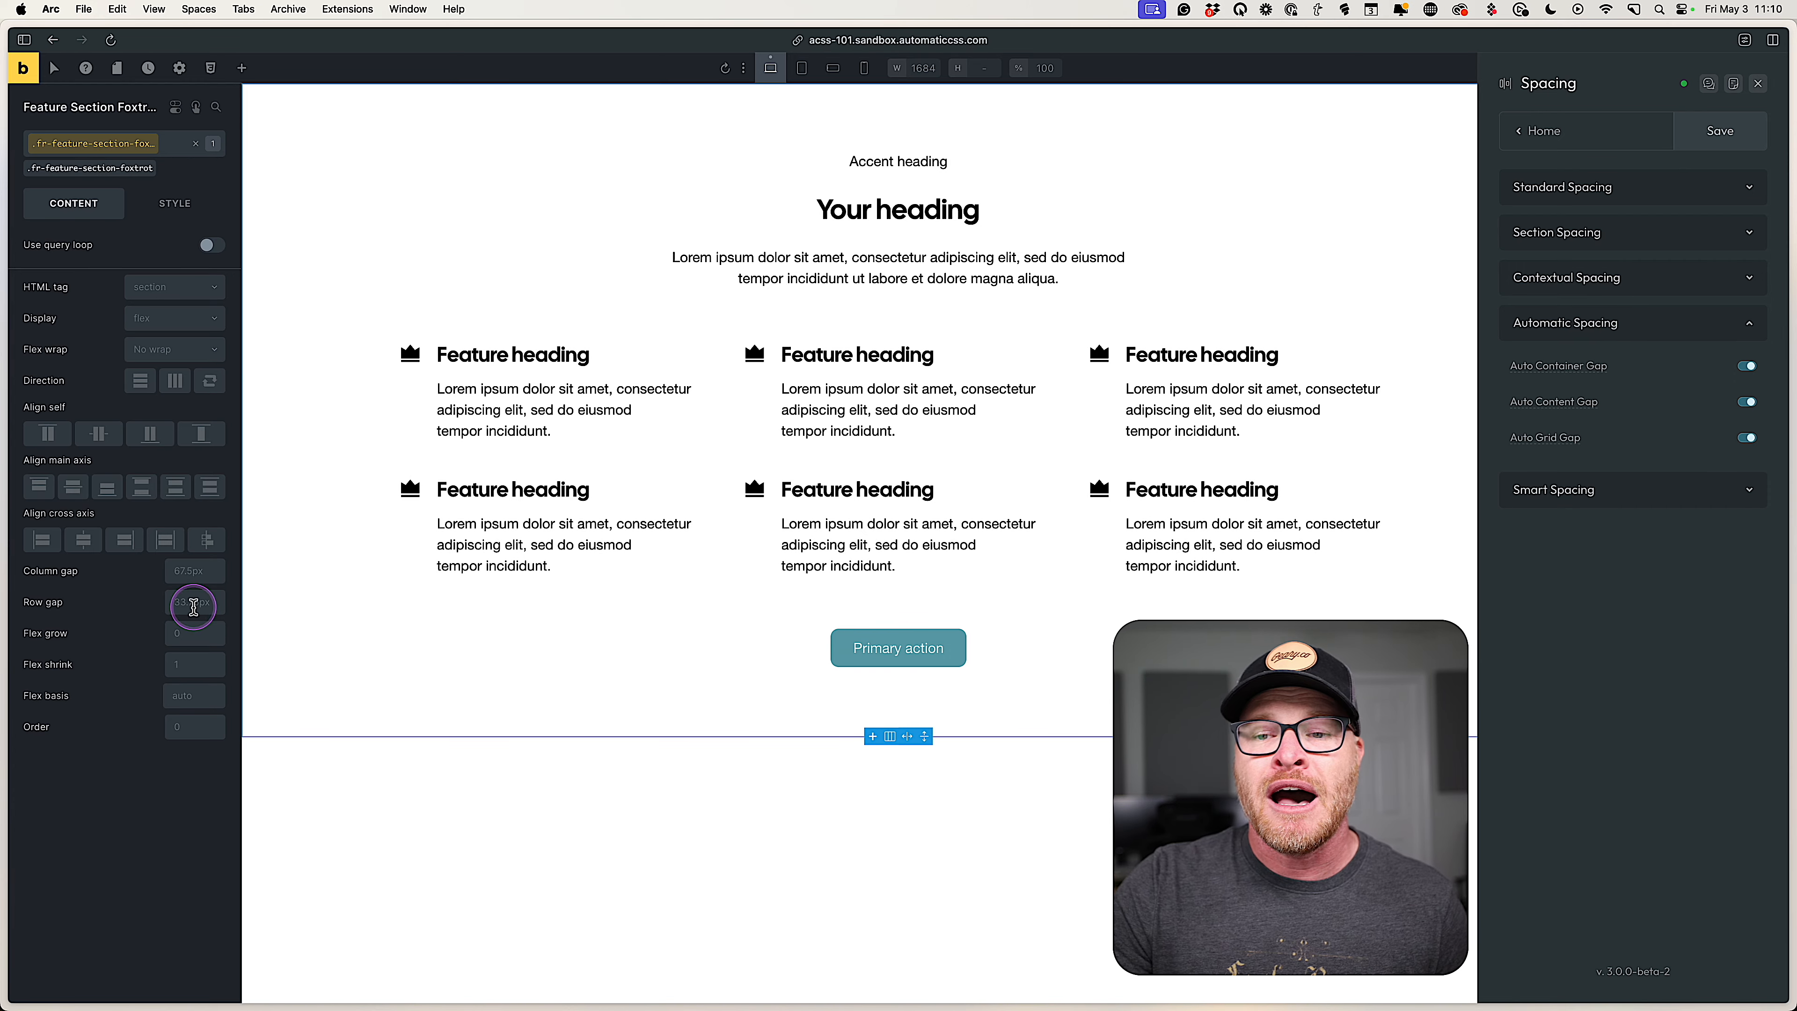
click(192, 600)
text(--container-gap)
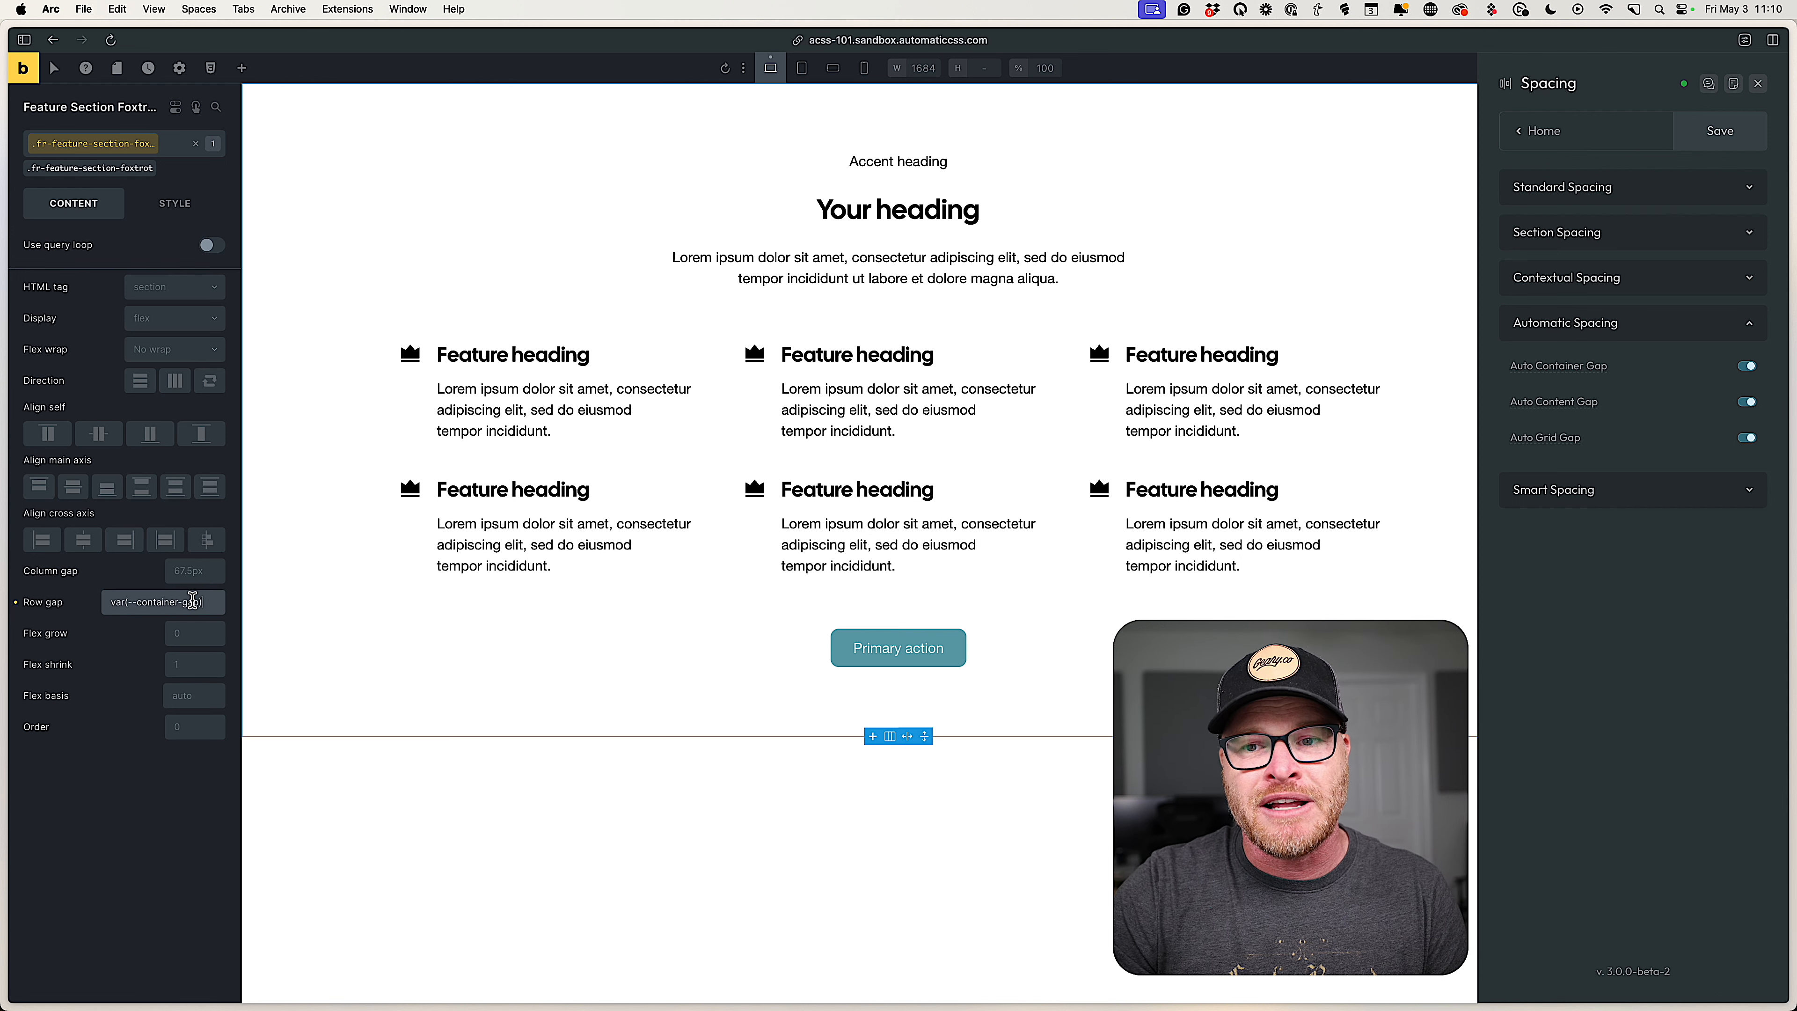
click(222, 606)
click(216, 601)
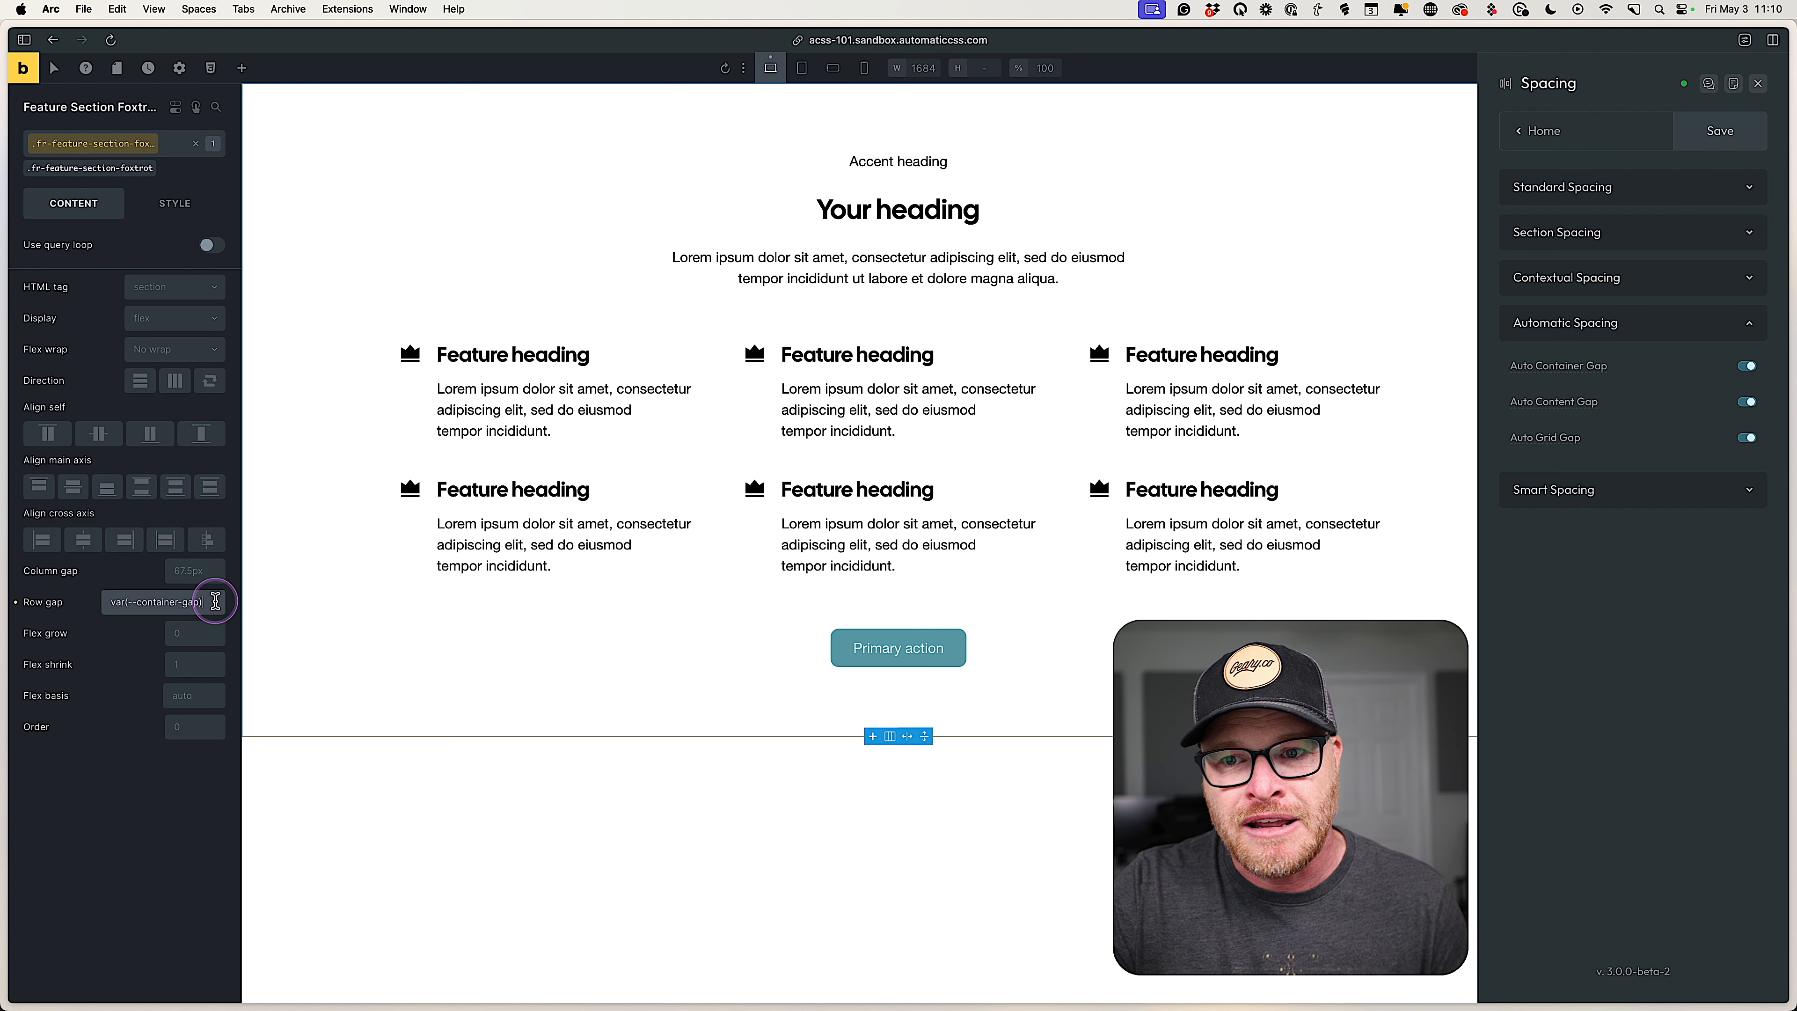
Try double the container gap (--container-gap * 2) as the feature section's row gap, and clear the override.
key(super+a)
text(--cont)
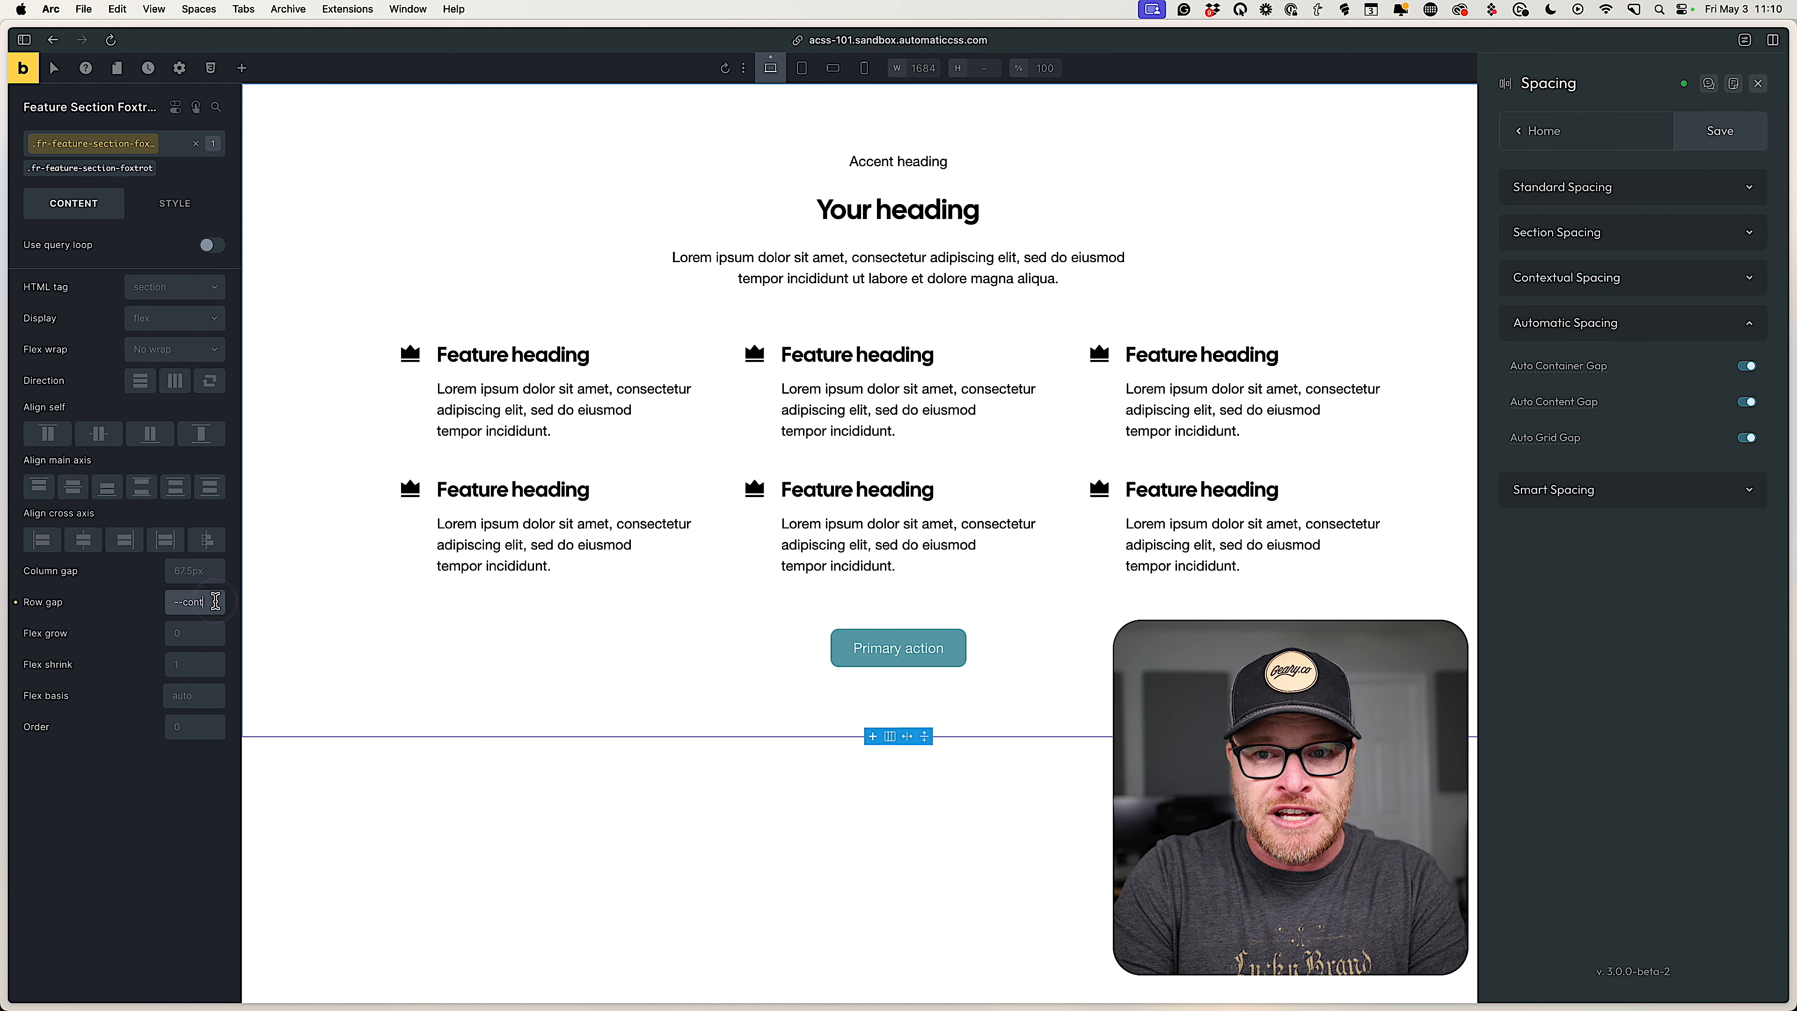
text(ainer-gap)
click(215, 601)
text(* 2)
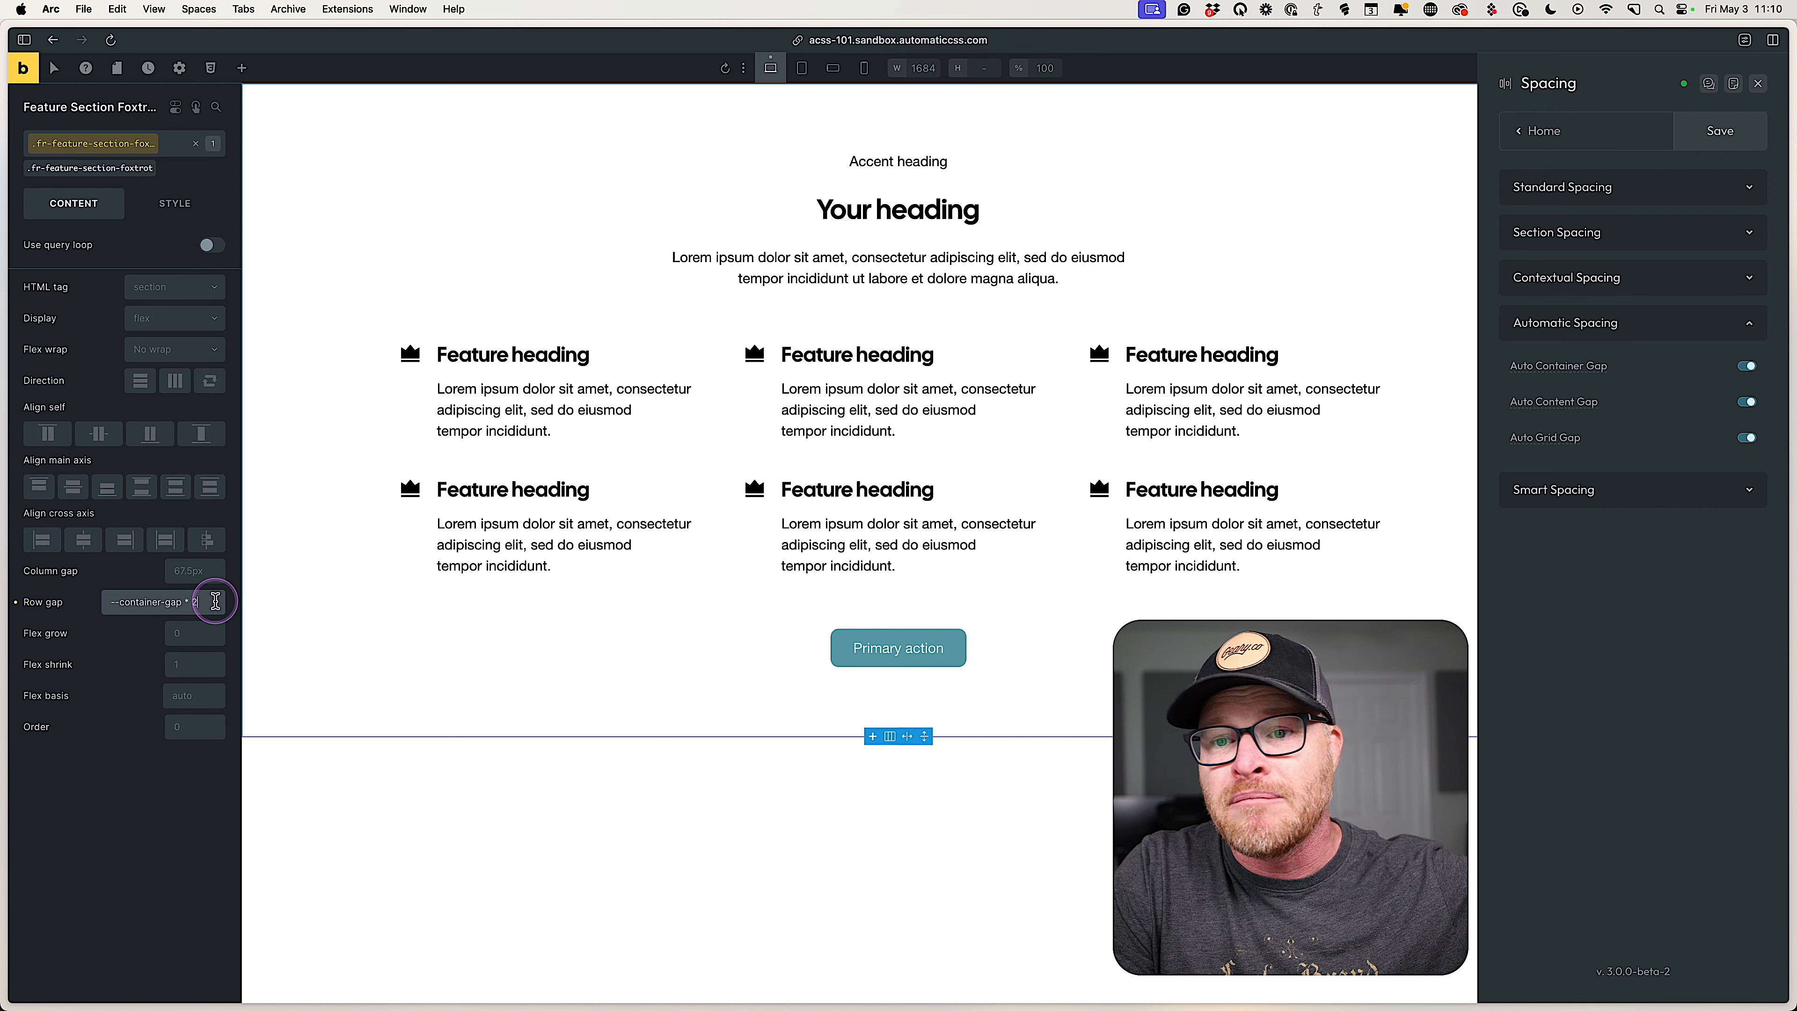
key(Return)
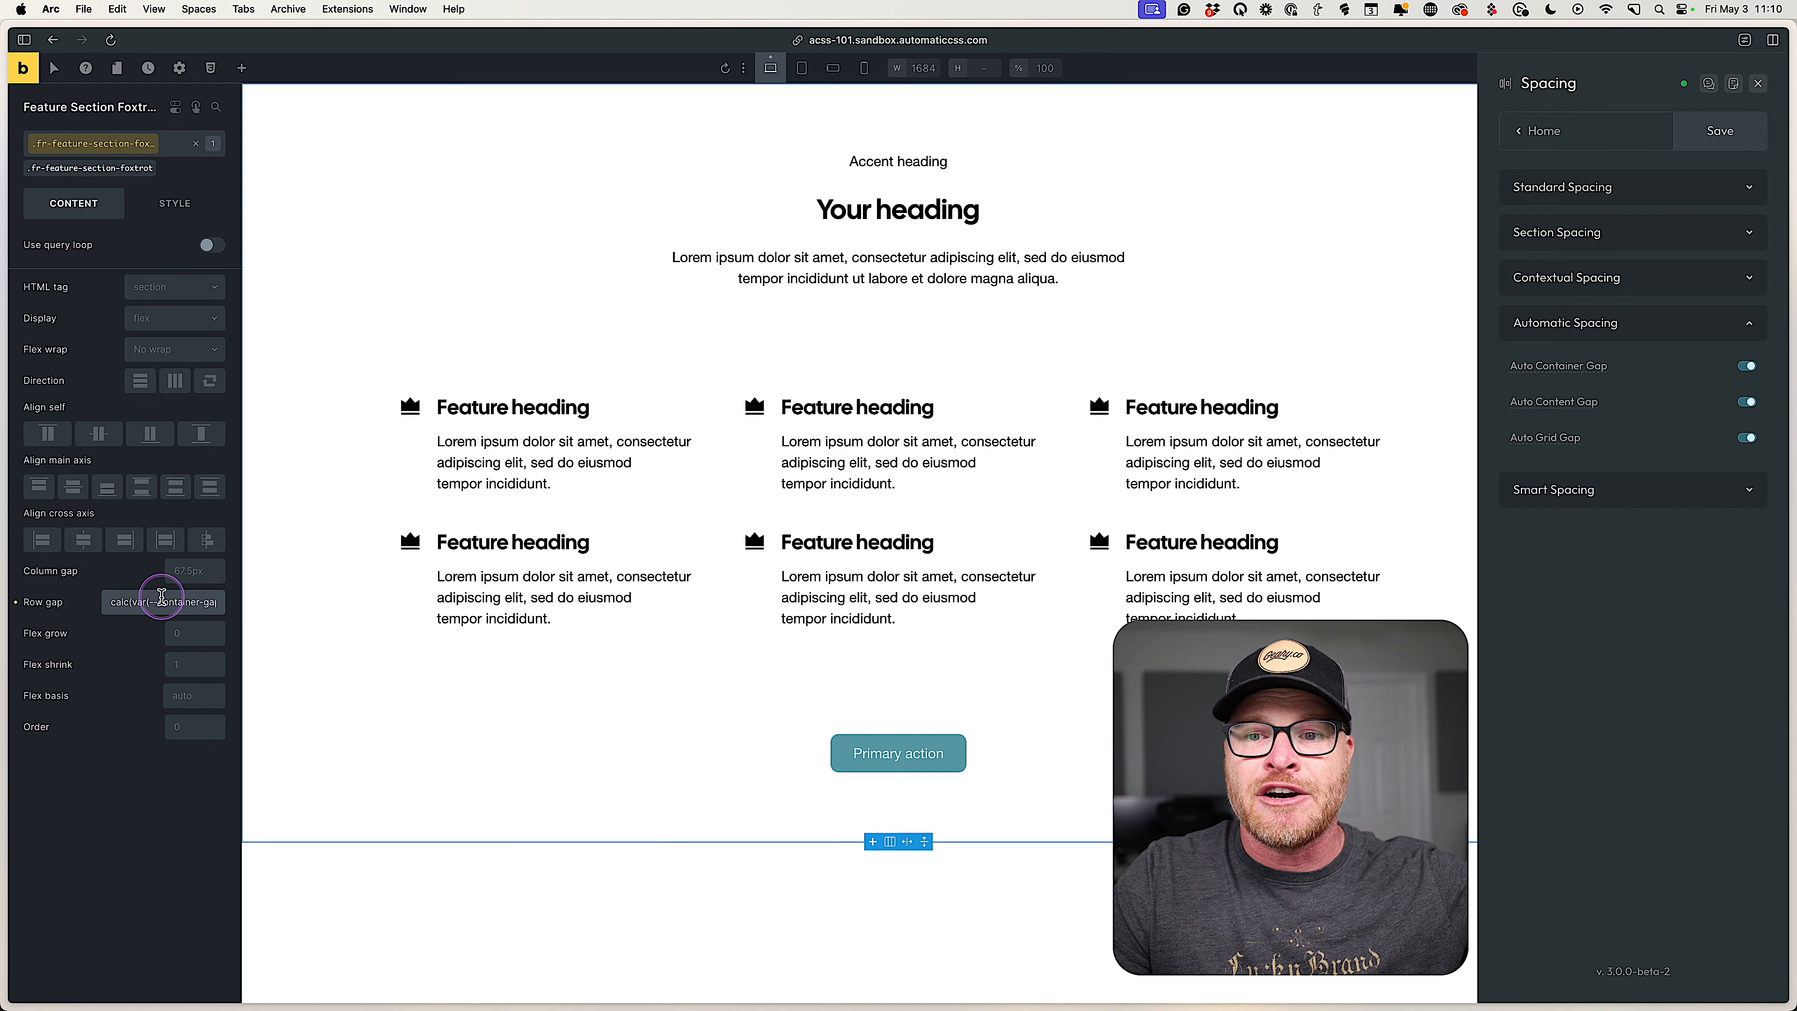
click(164, 599)
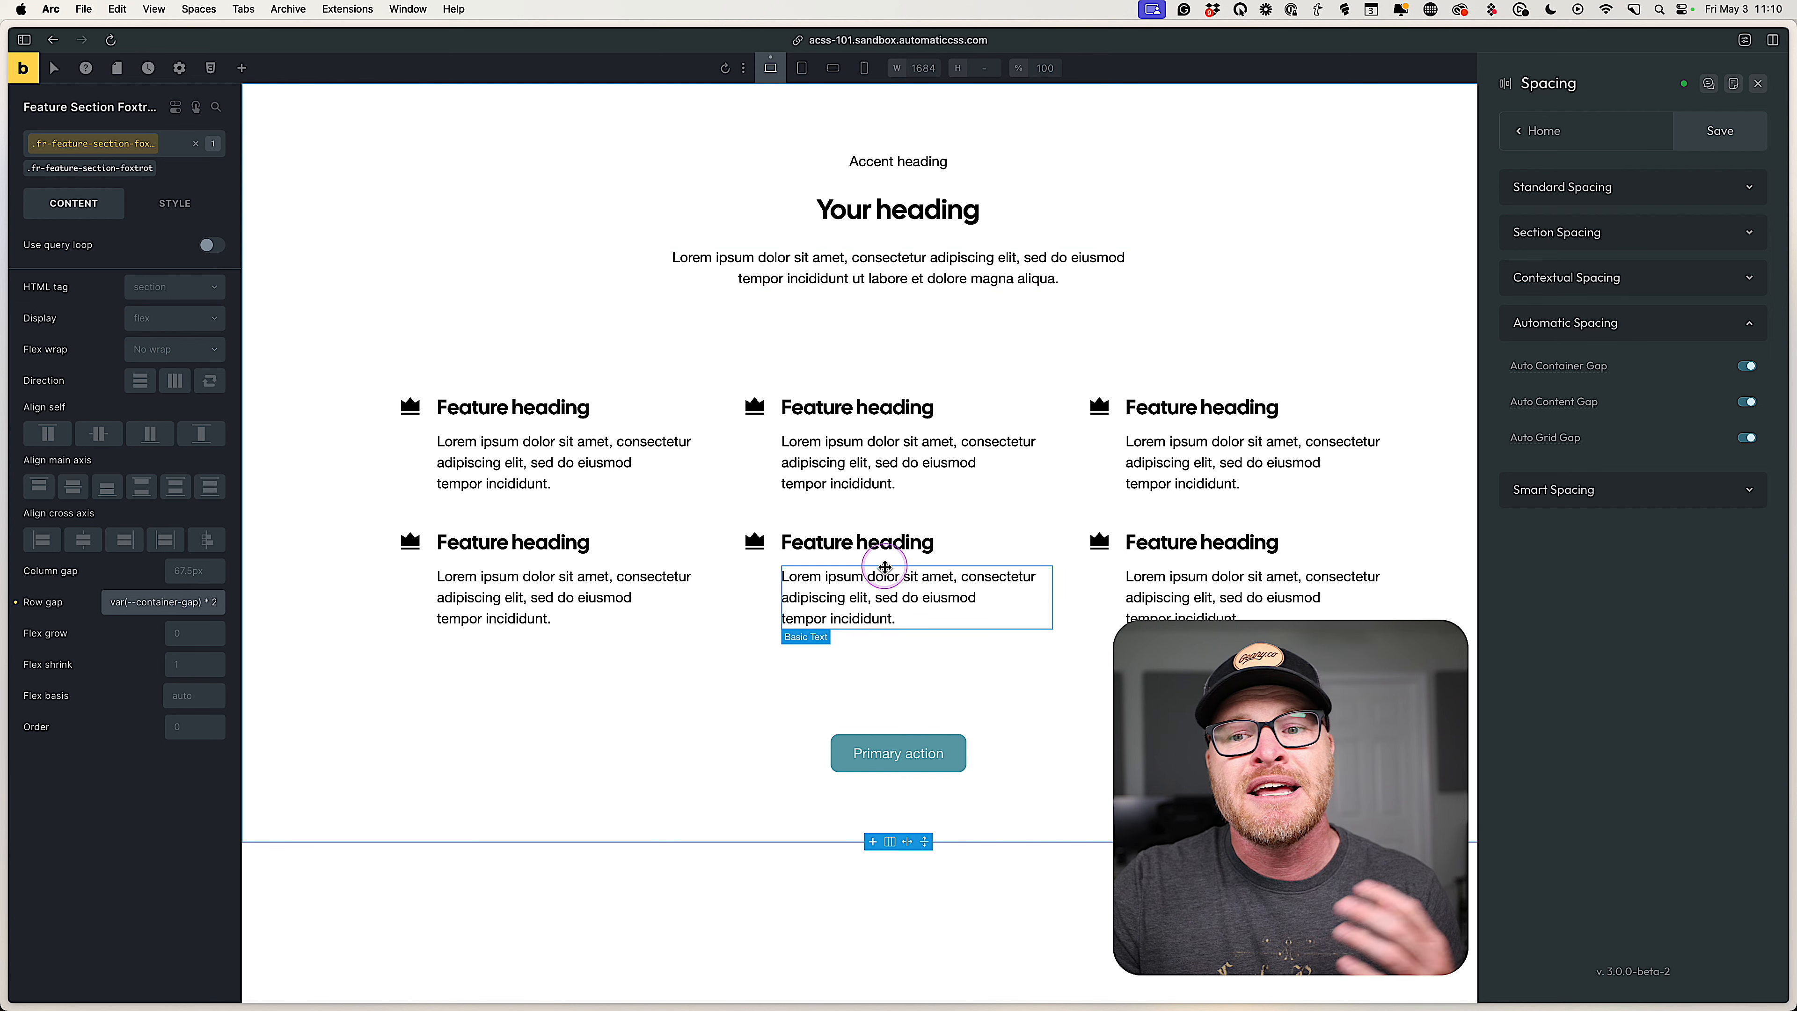
click(15, 602)
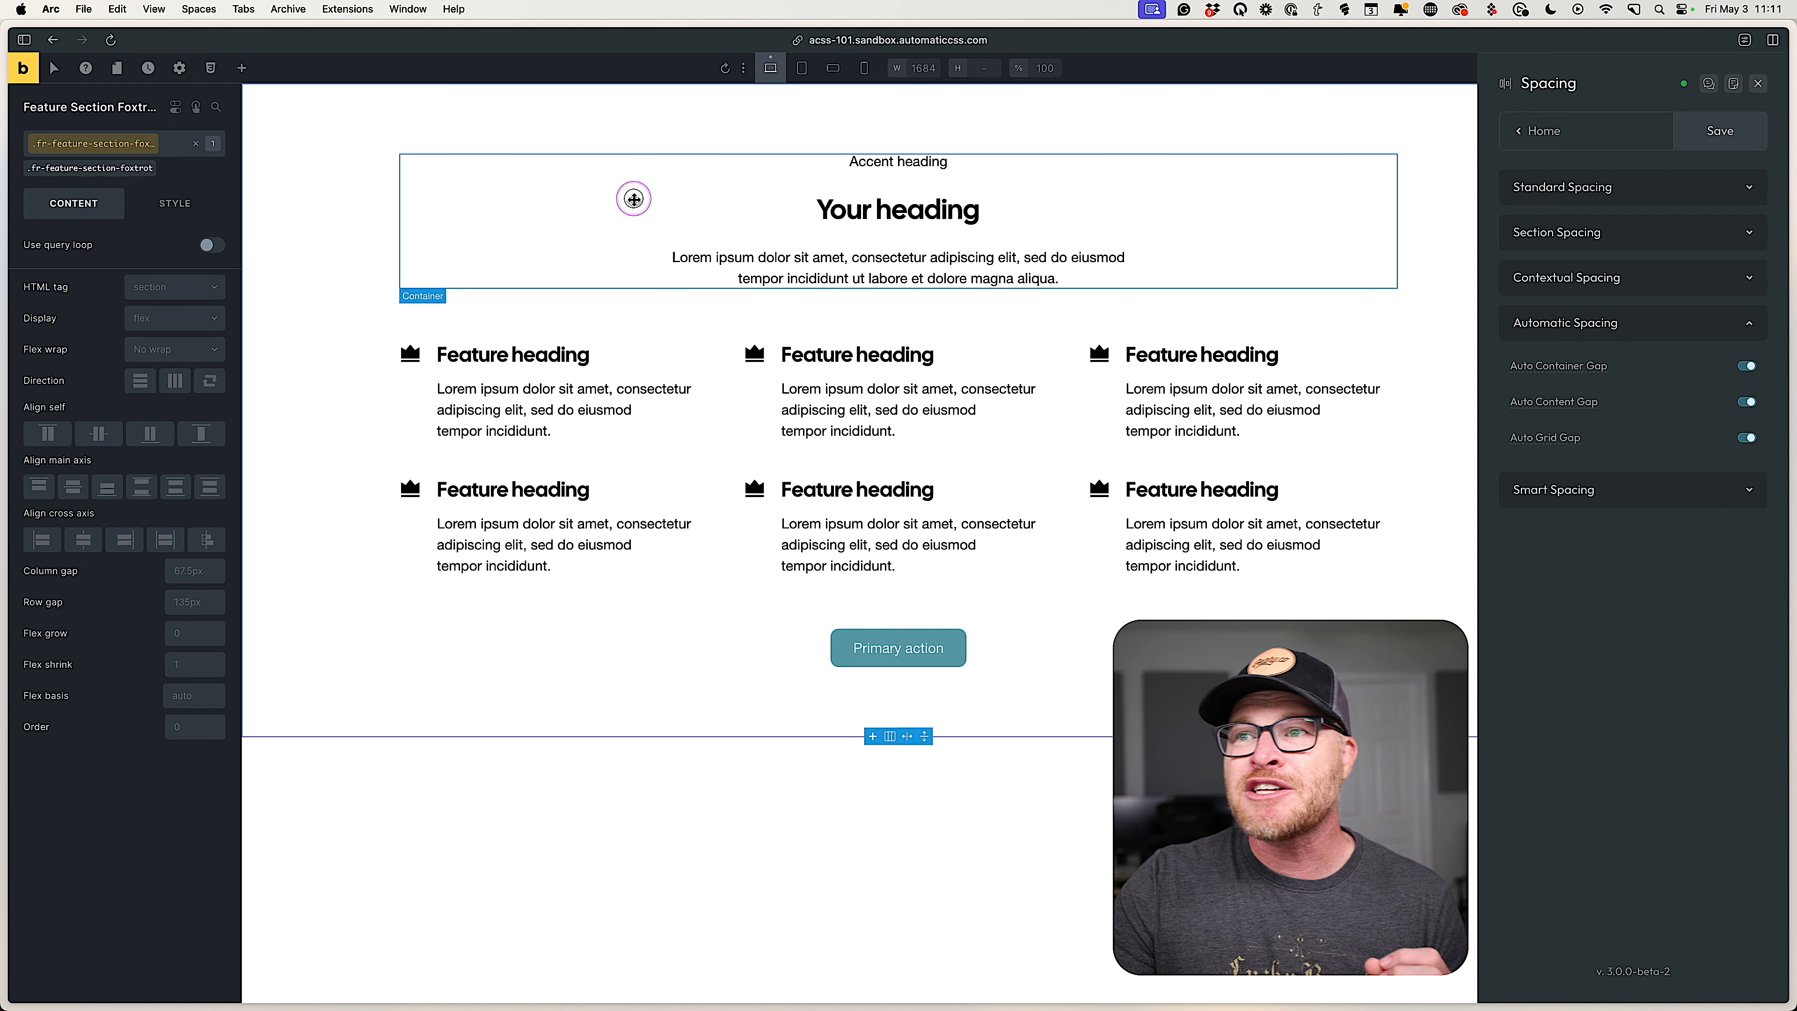
Try the content-gap variable as the row gap of the intro container's .fr-intro-alpha class, and clear it again.
click(633, 200)
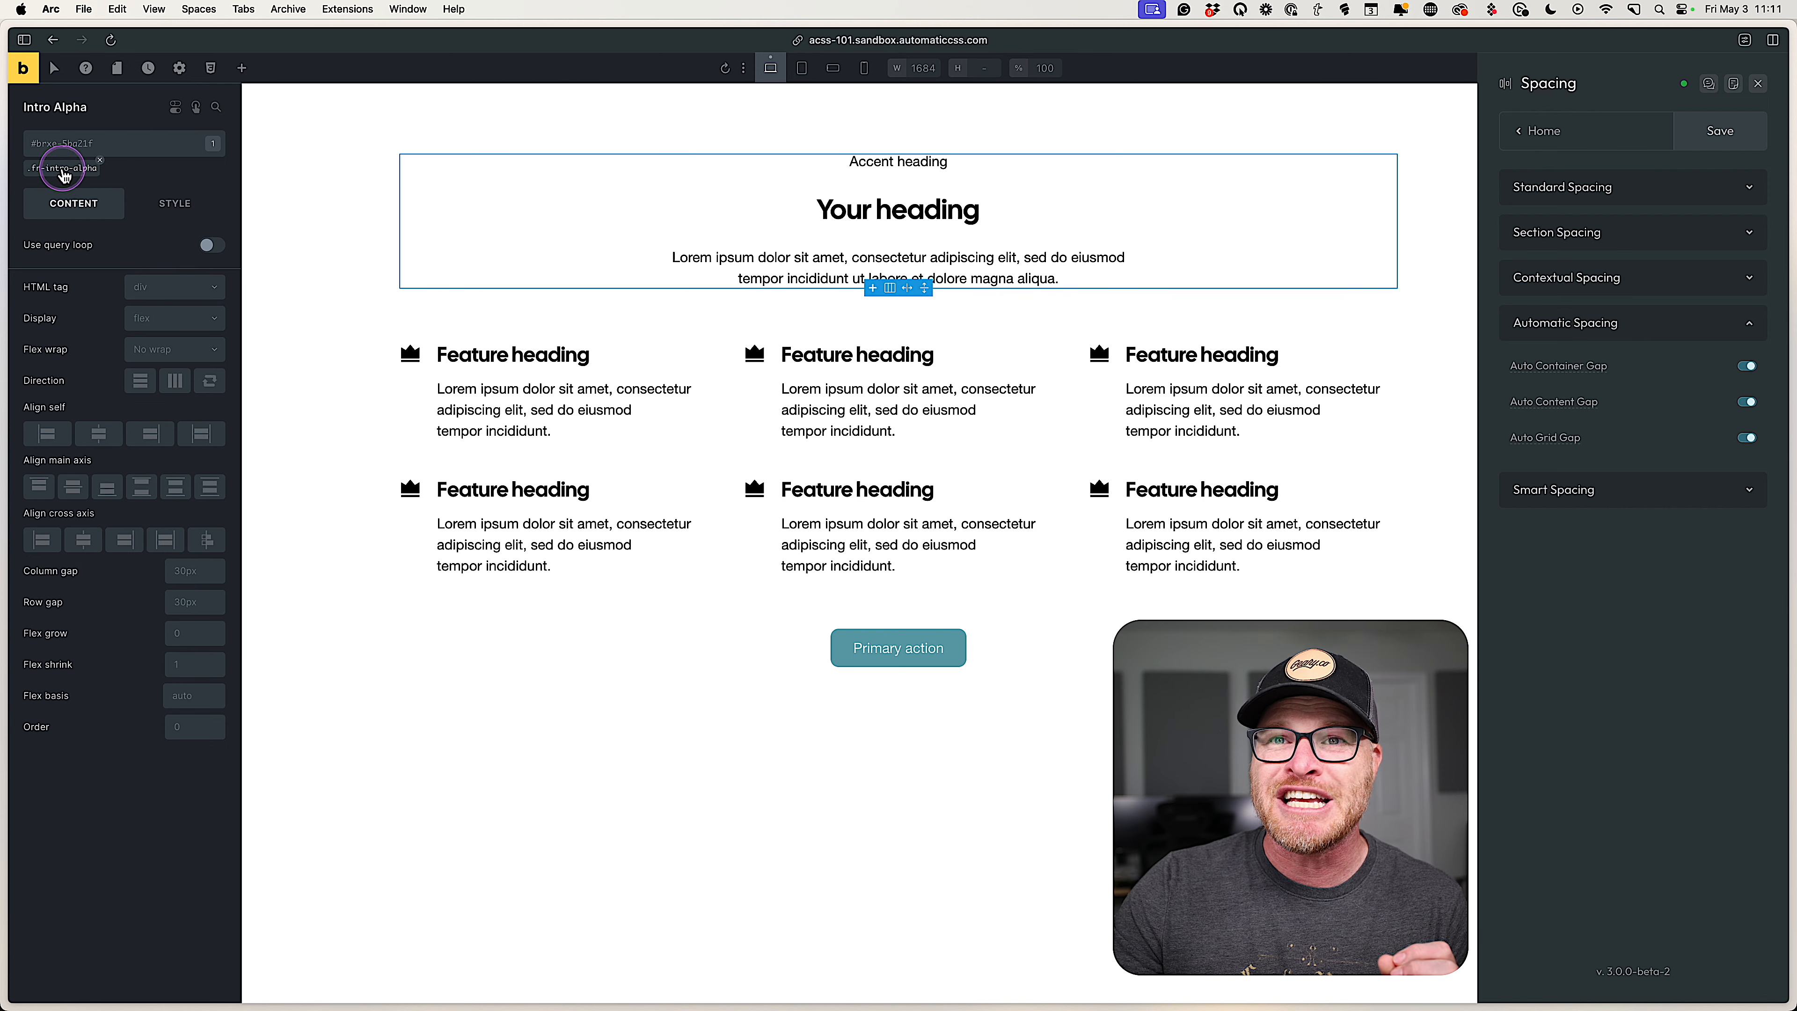
click(75, 169)
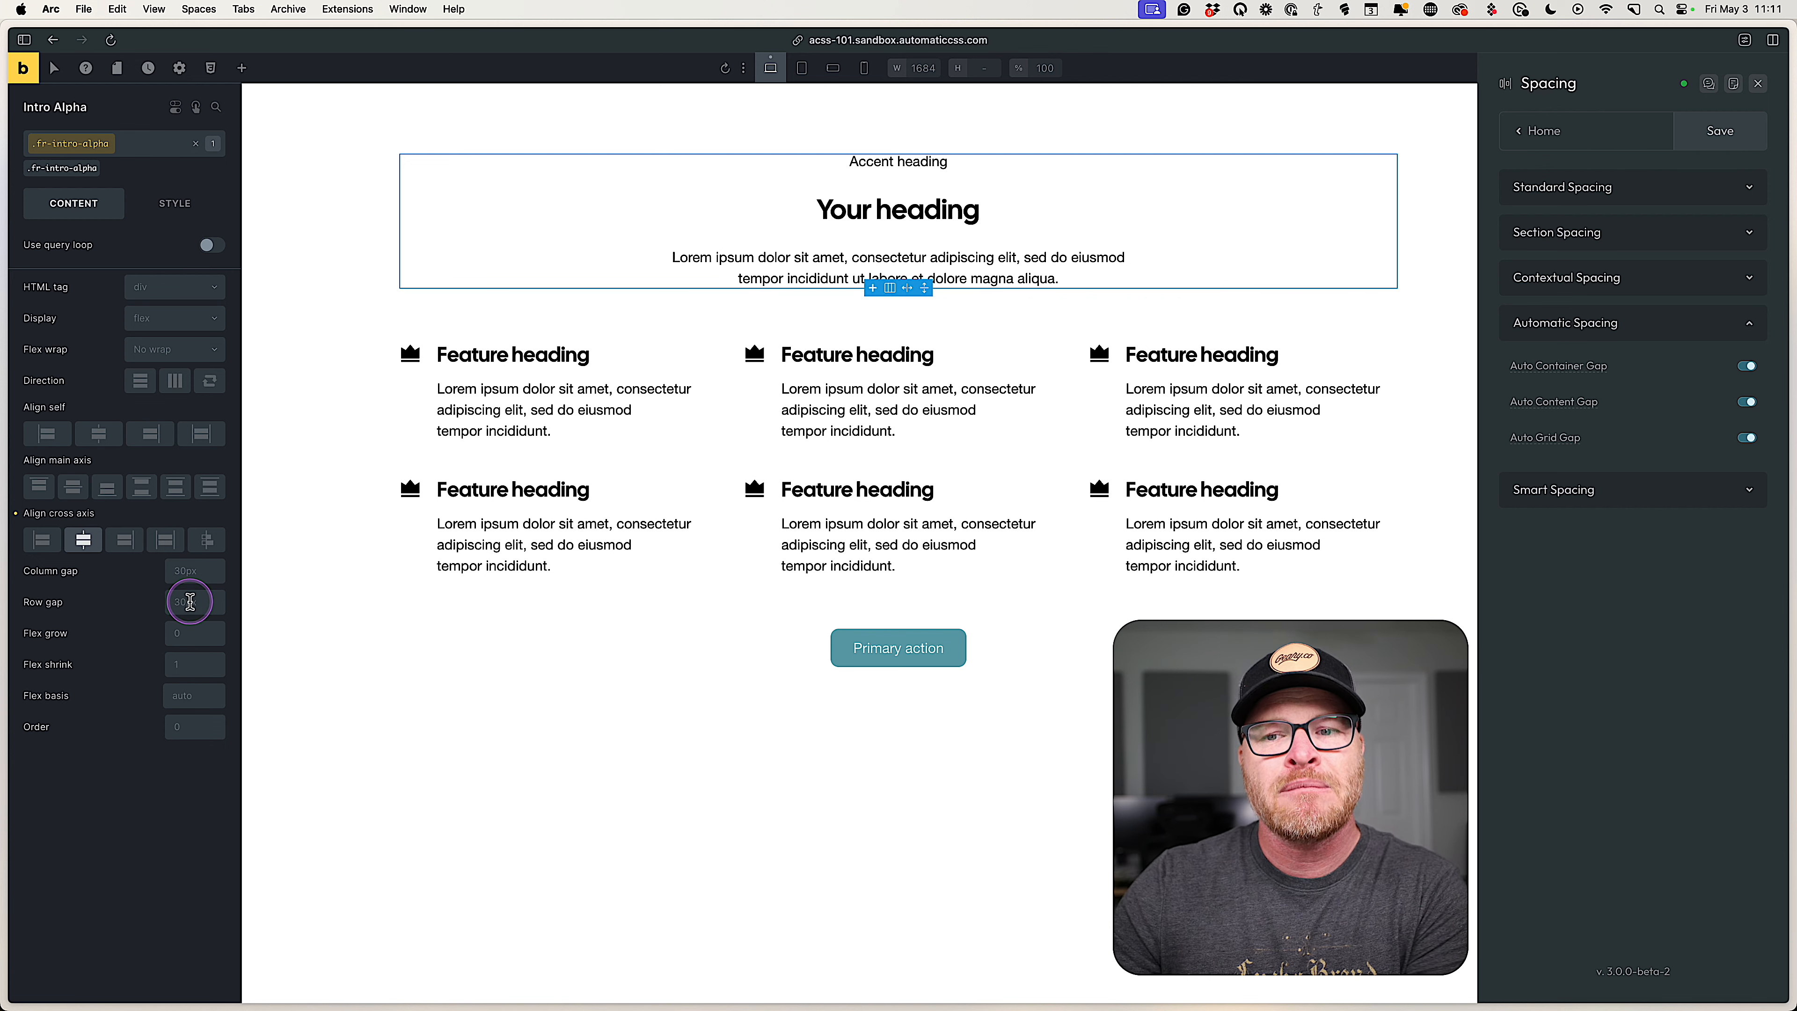
right_click(188, 595)
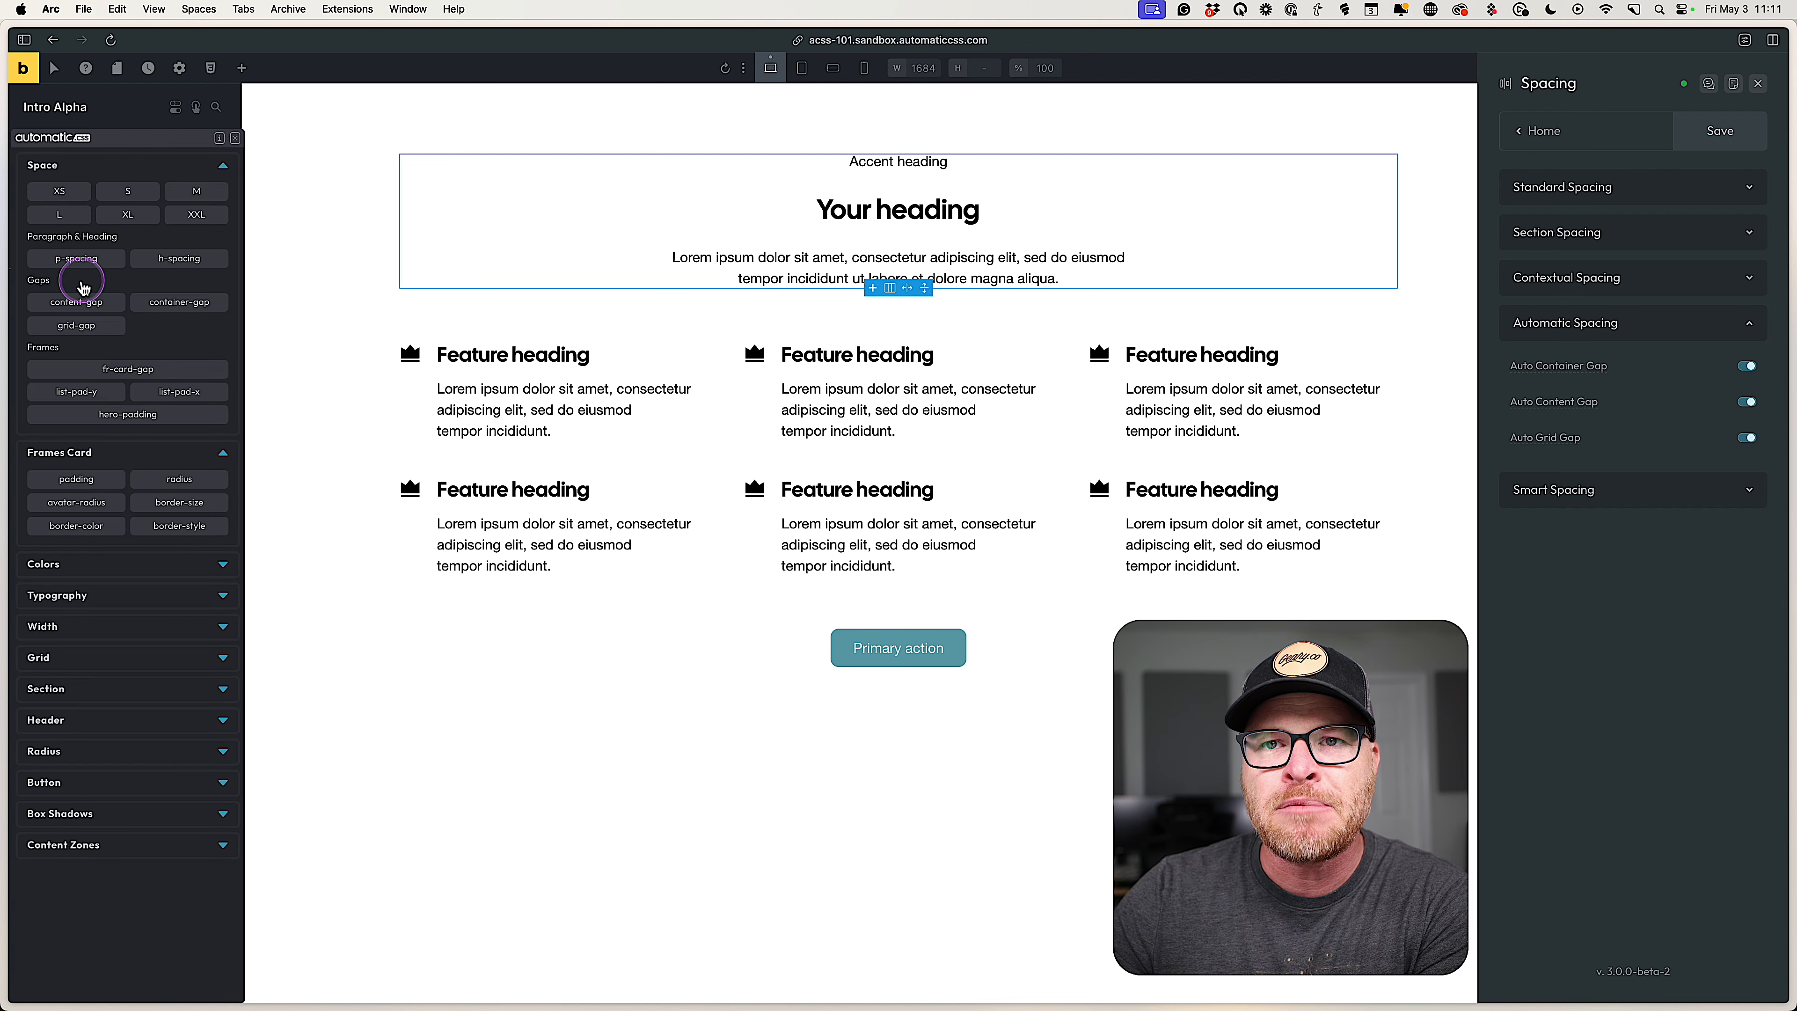
click(77, 301)
drag(205, 602, 99, 601)
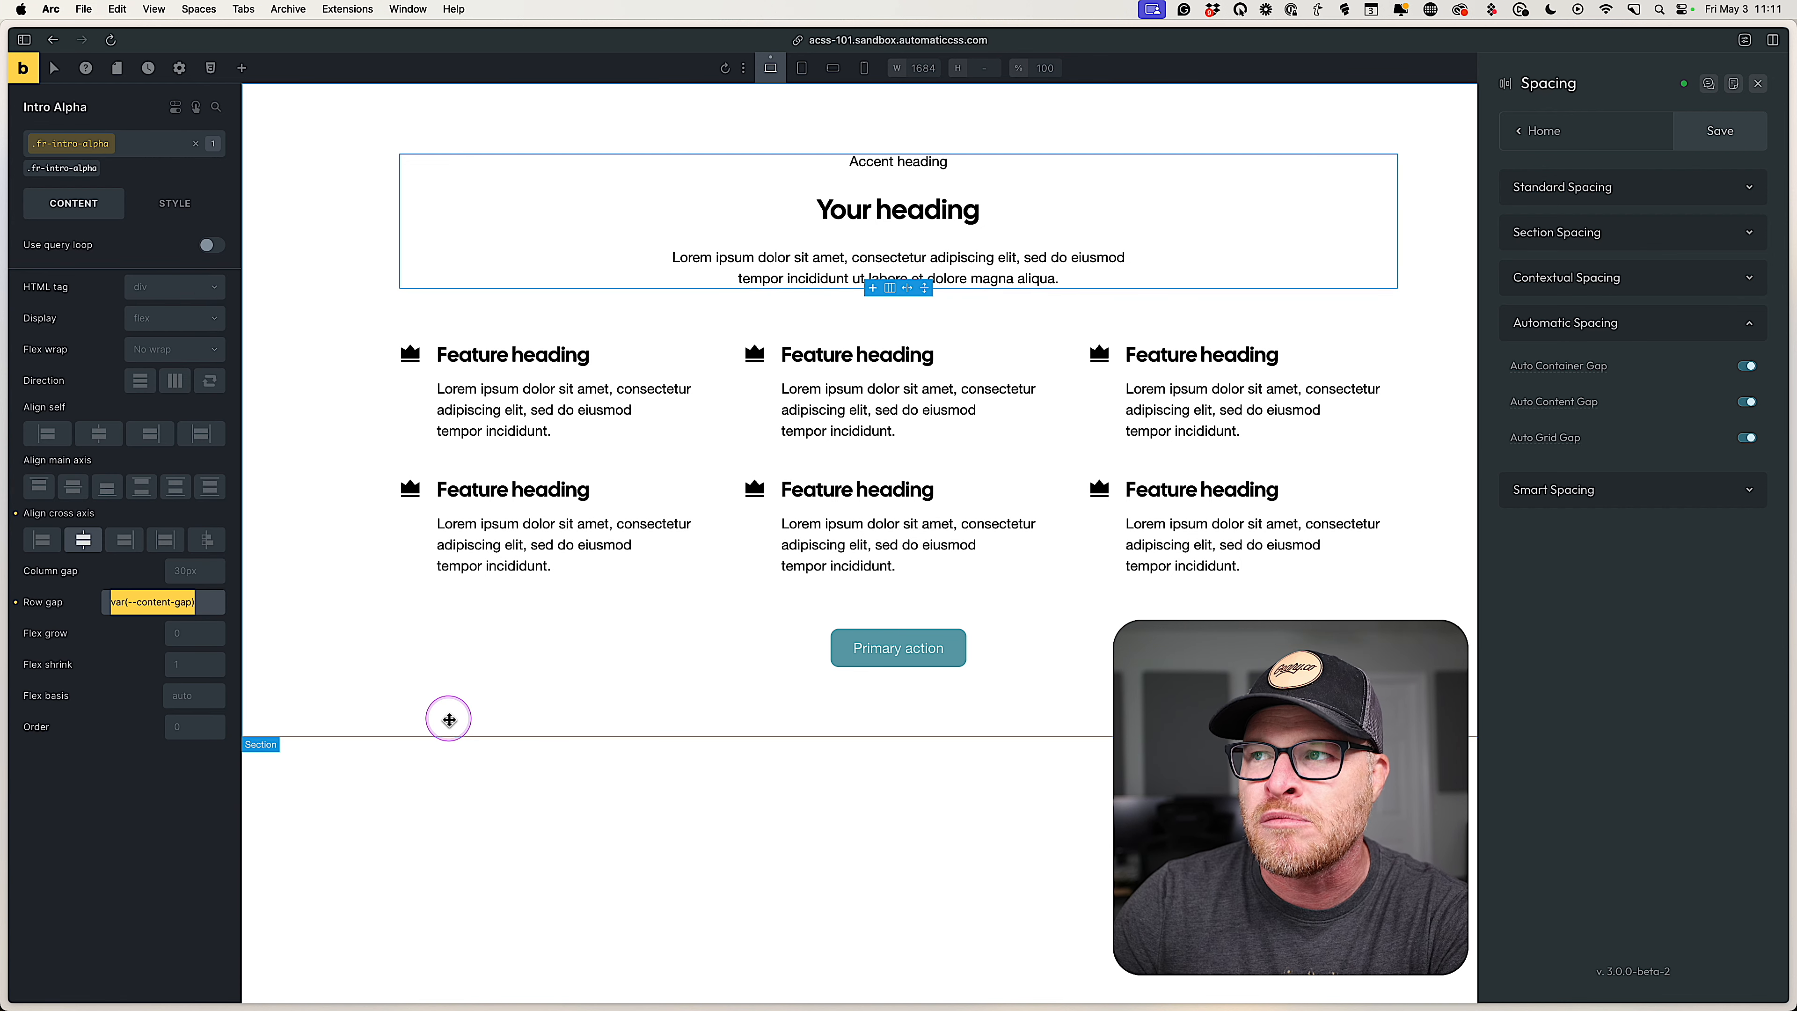
key(BackSpace)
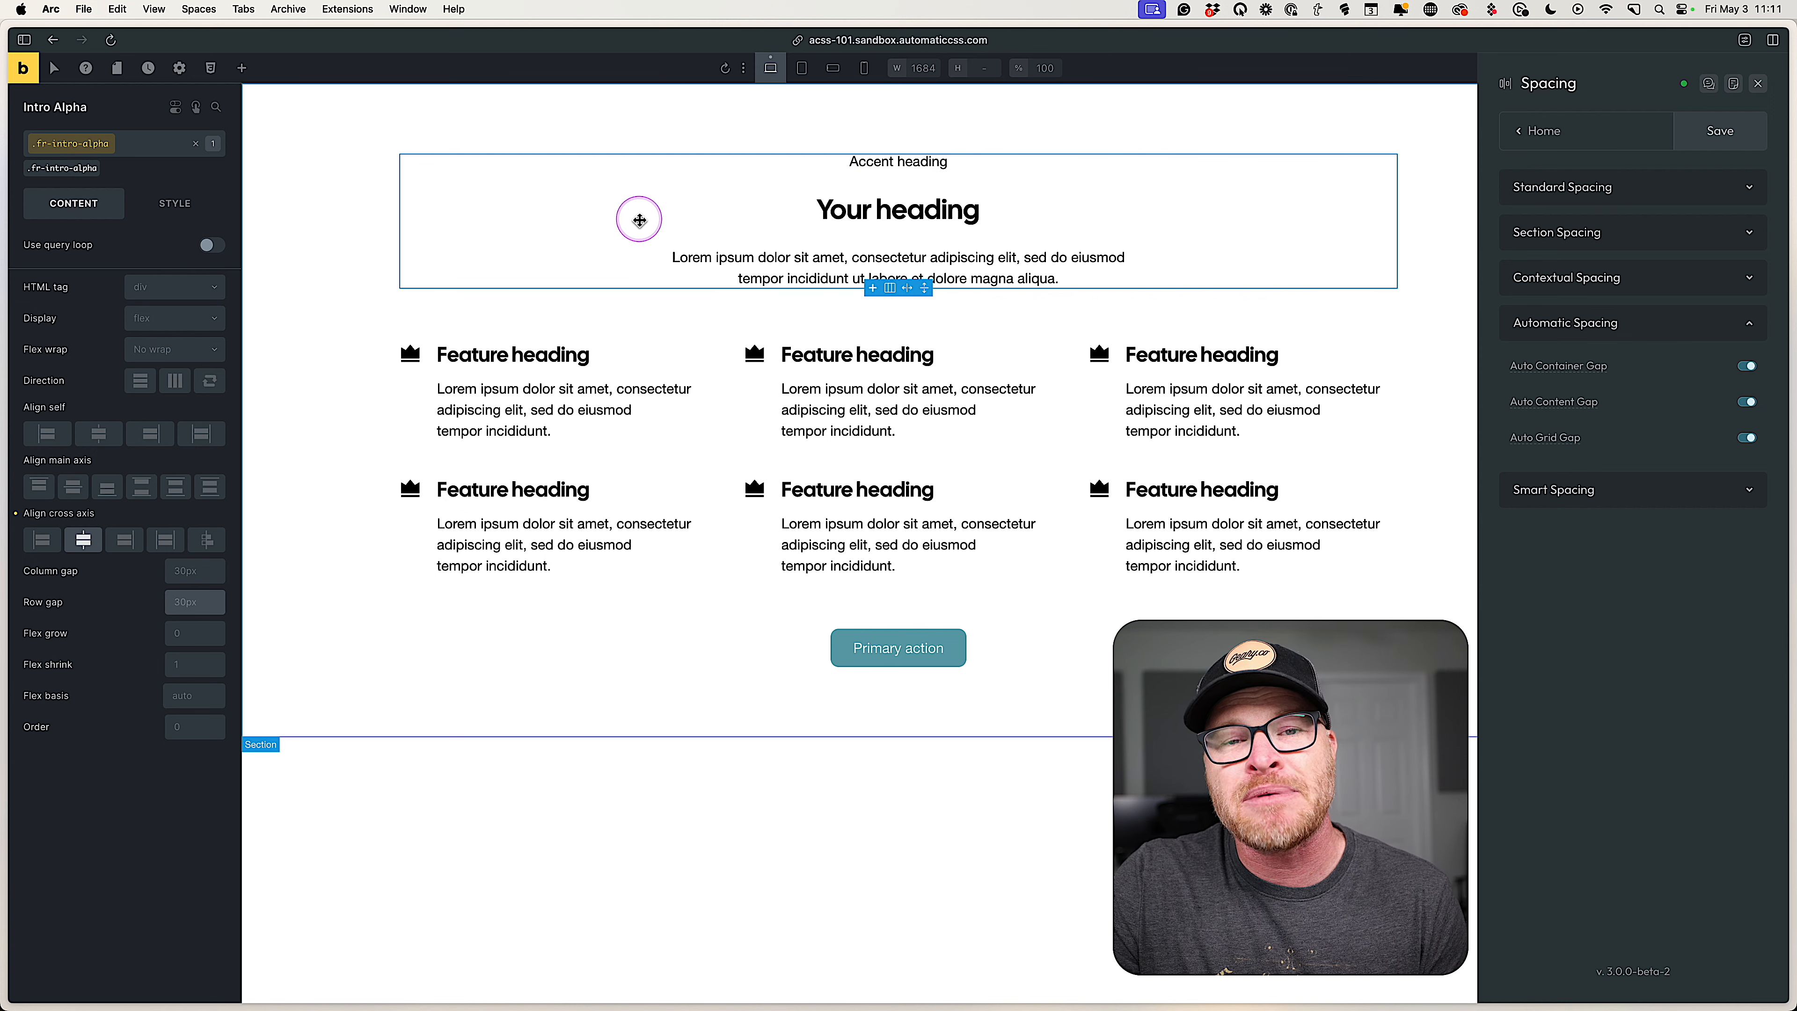
Inspect the accent heading, main heading and lede text inside the intro container.
click(870, 164)
click(935, 212)
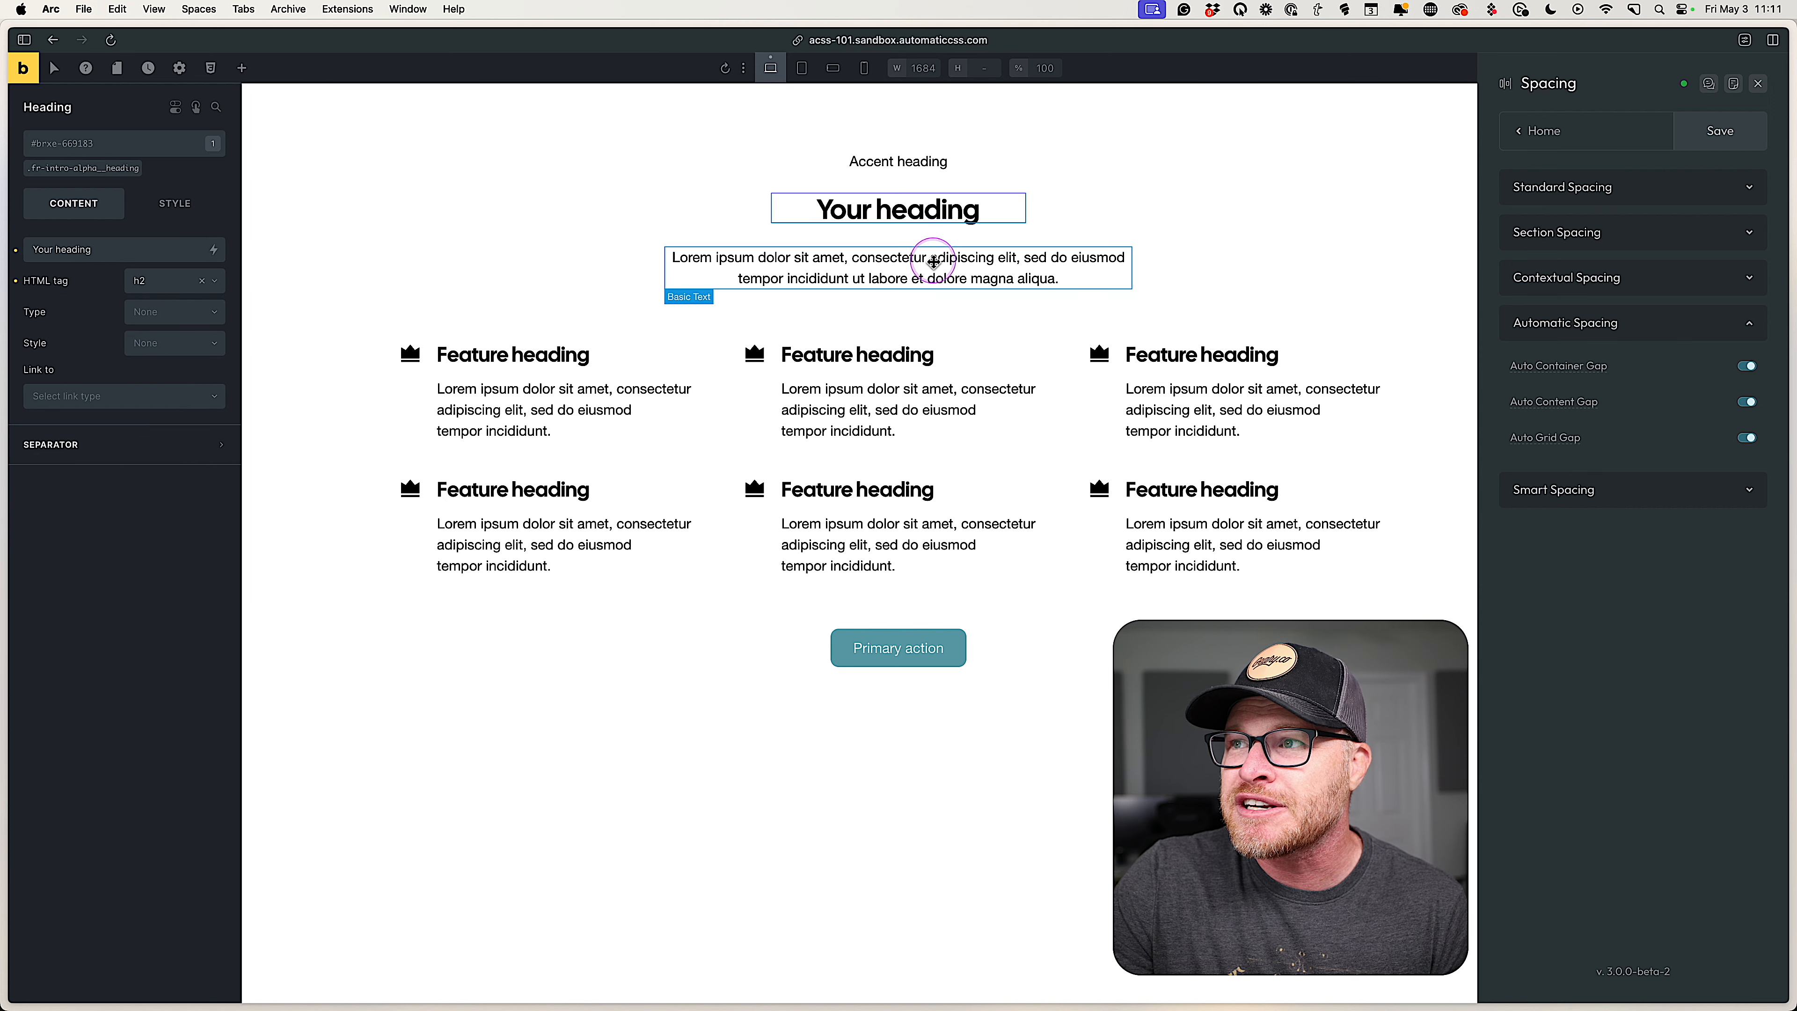
click(944, 240)
click(936, 213)
click(897, 161)
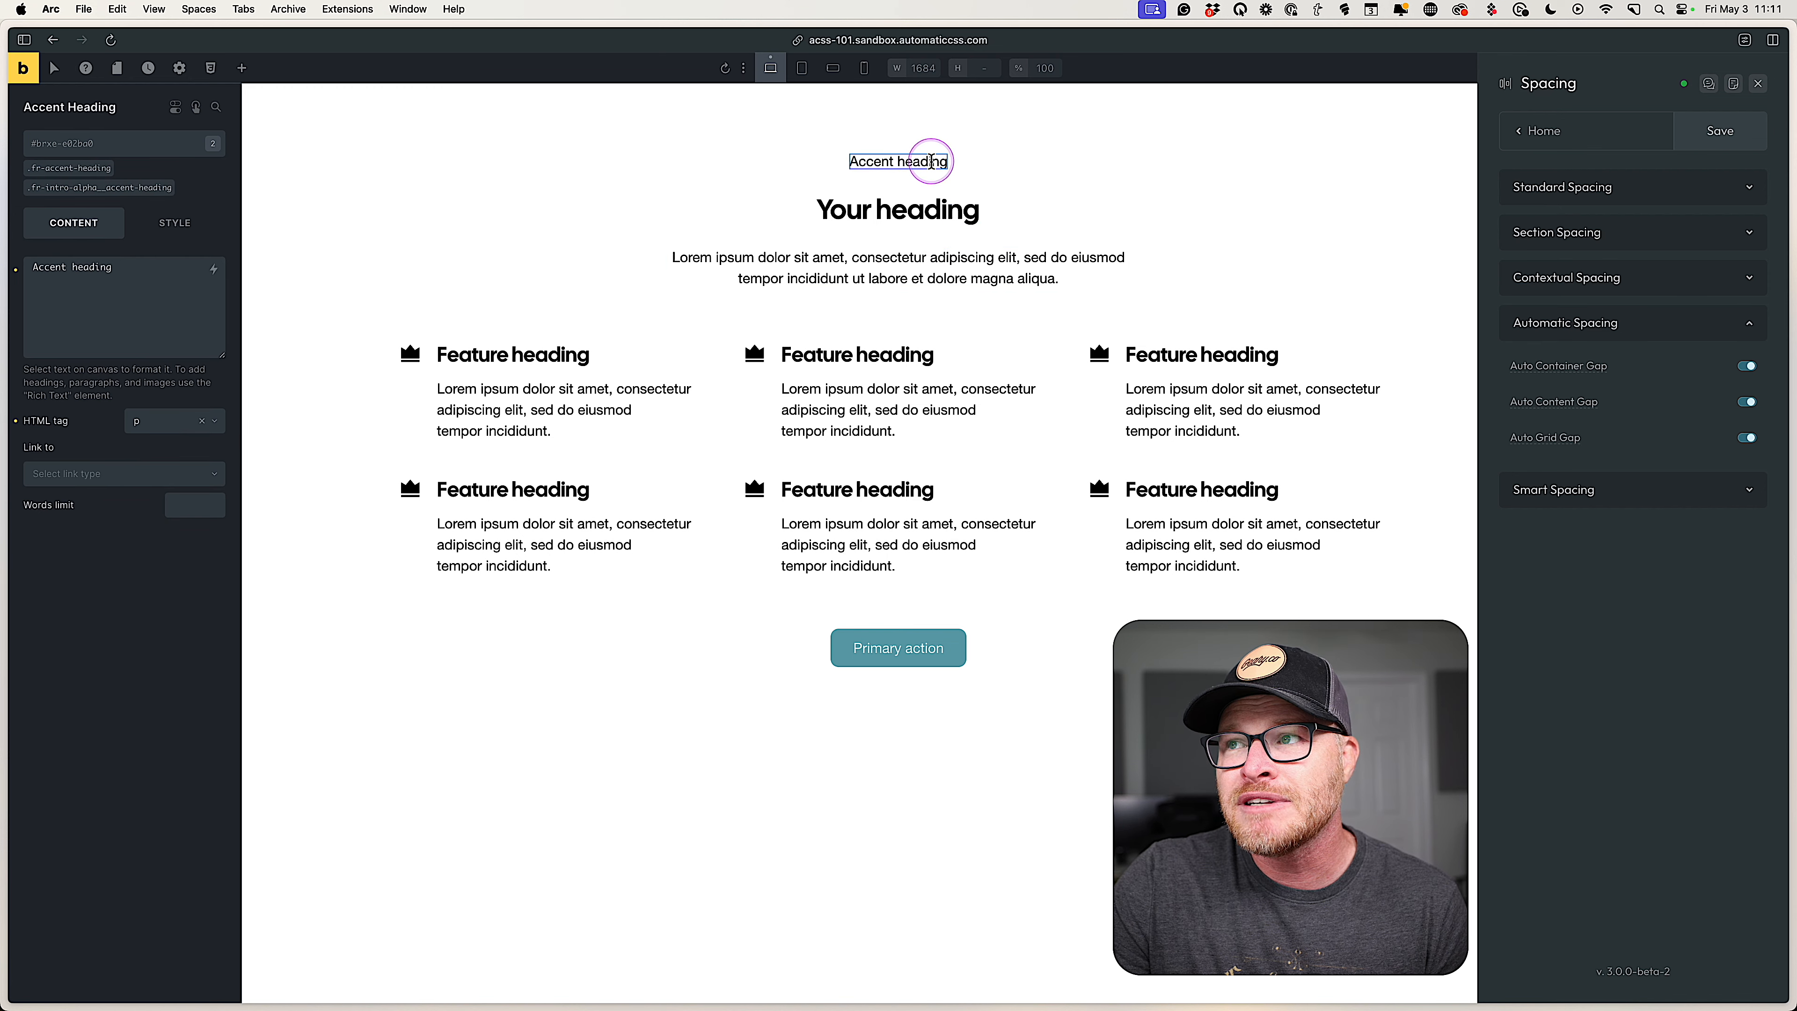
click(925, 212)
click(919, 256)
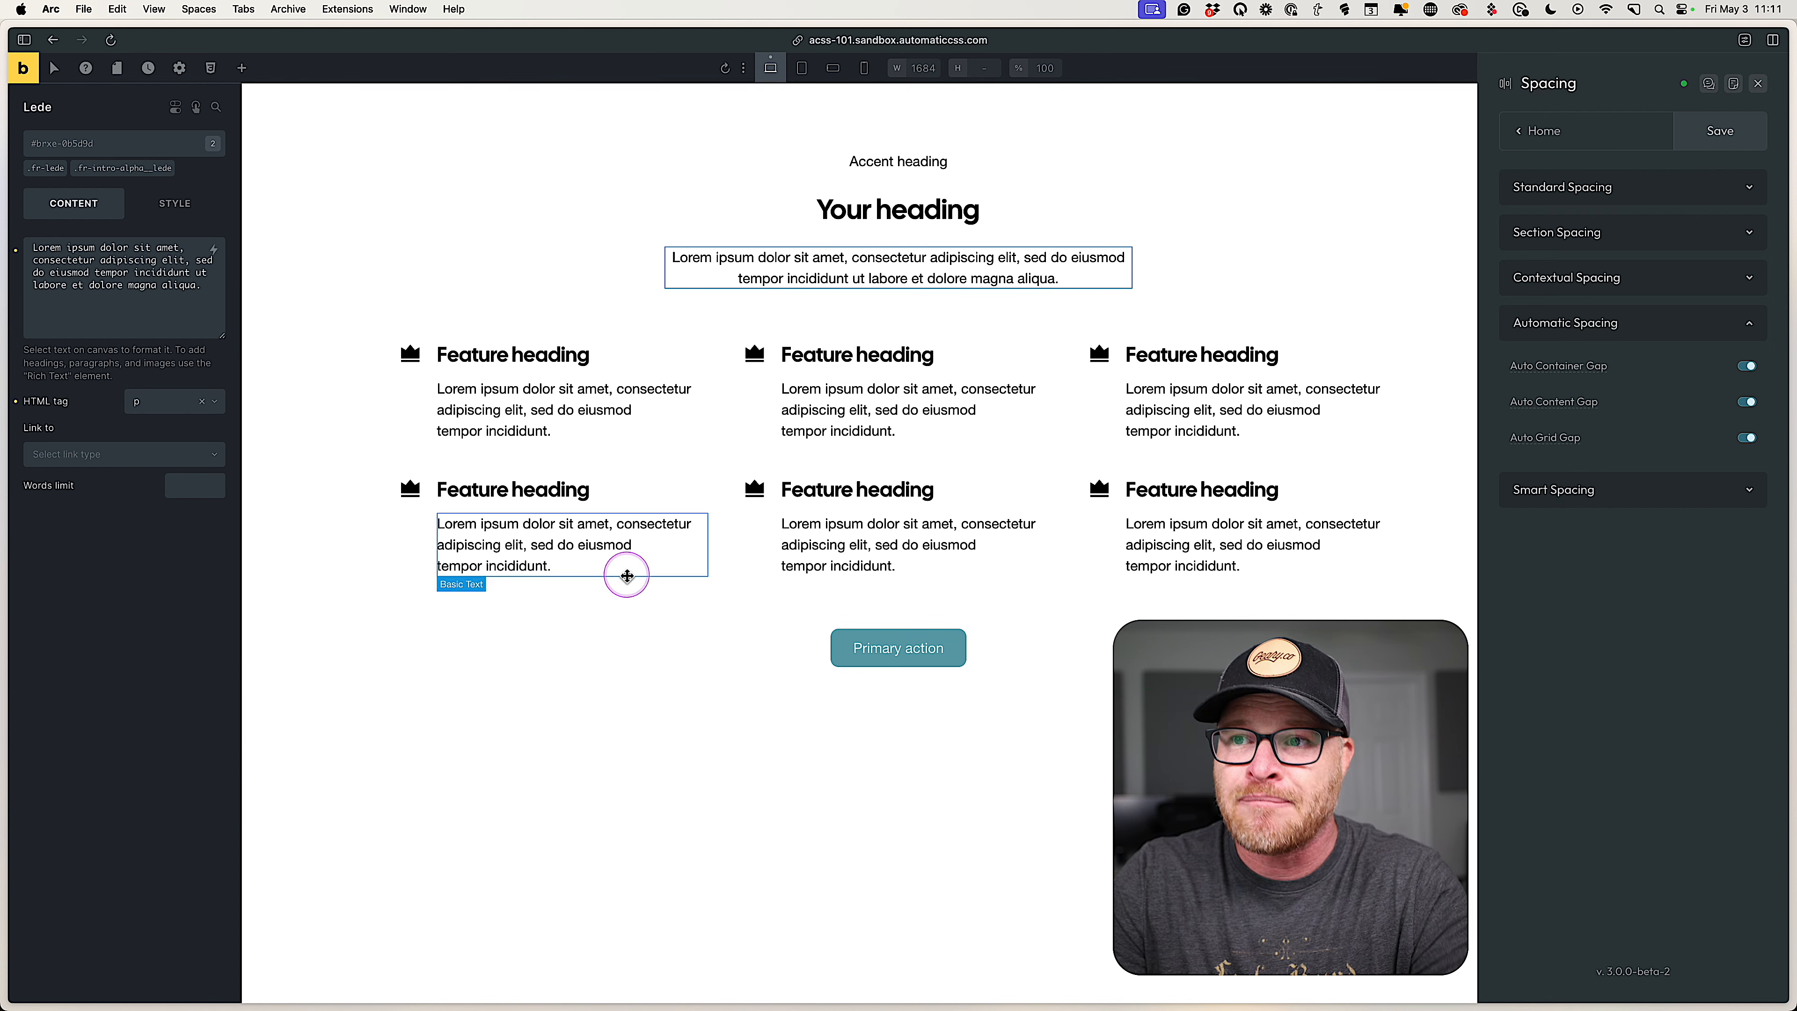
Try clearing the row gap on the first feature card's body, and restore it to calc(var(--content-gap) / 2).
click(495, 375)
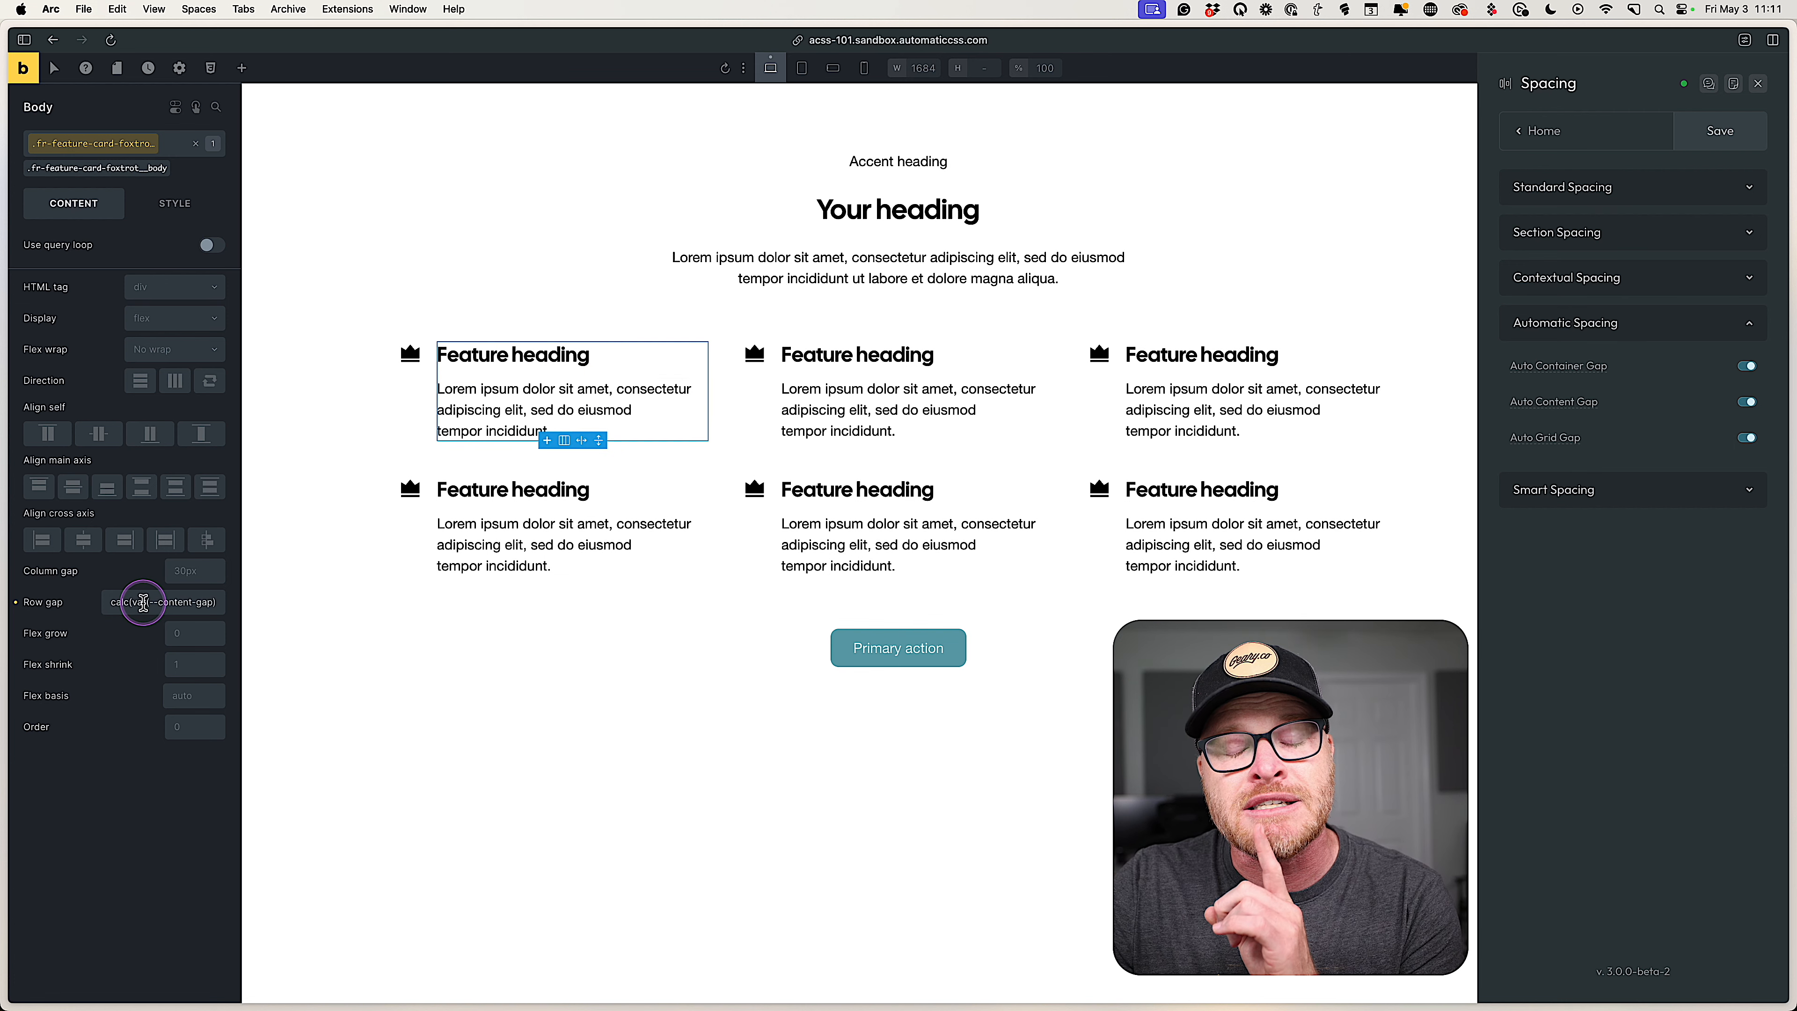
scroll(143, 602, right, 1)
drag(202, 602, 161, 602)
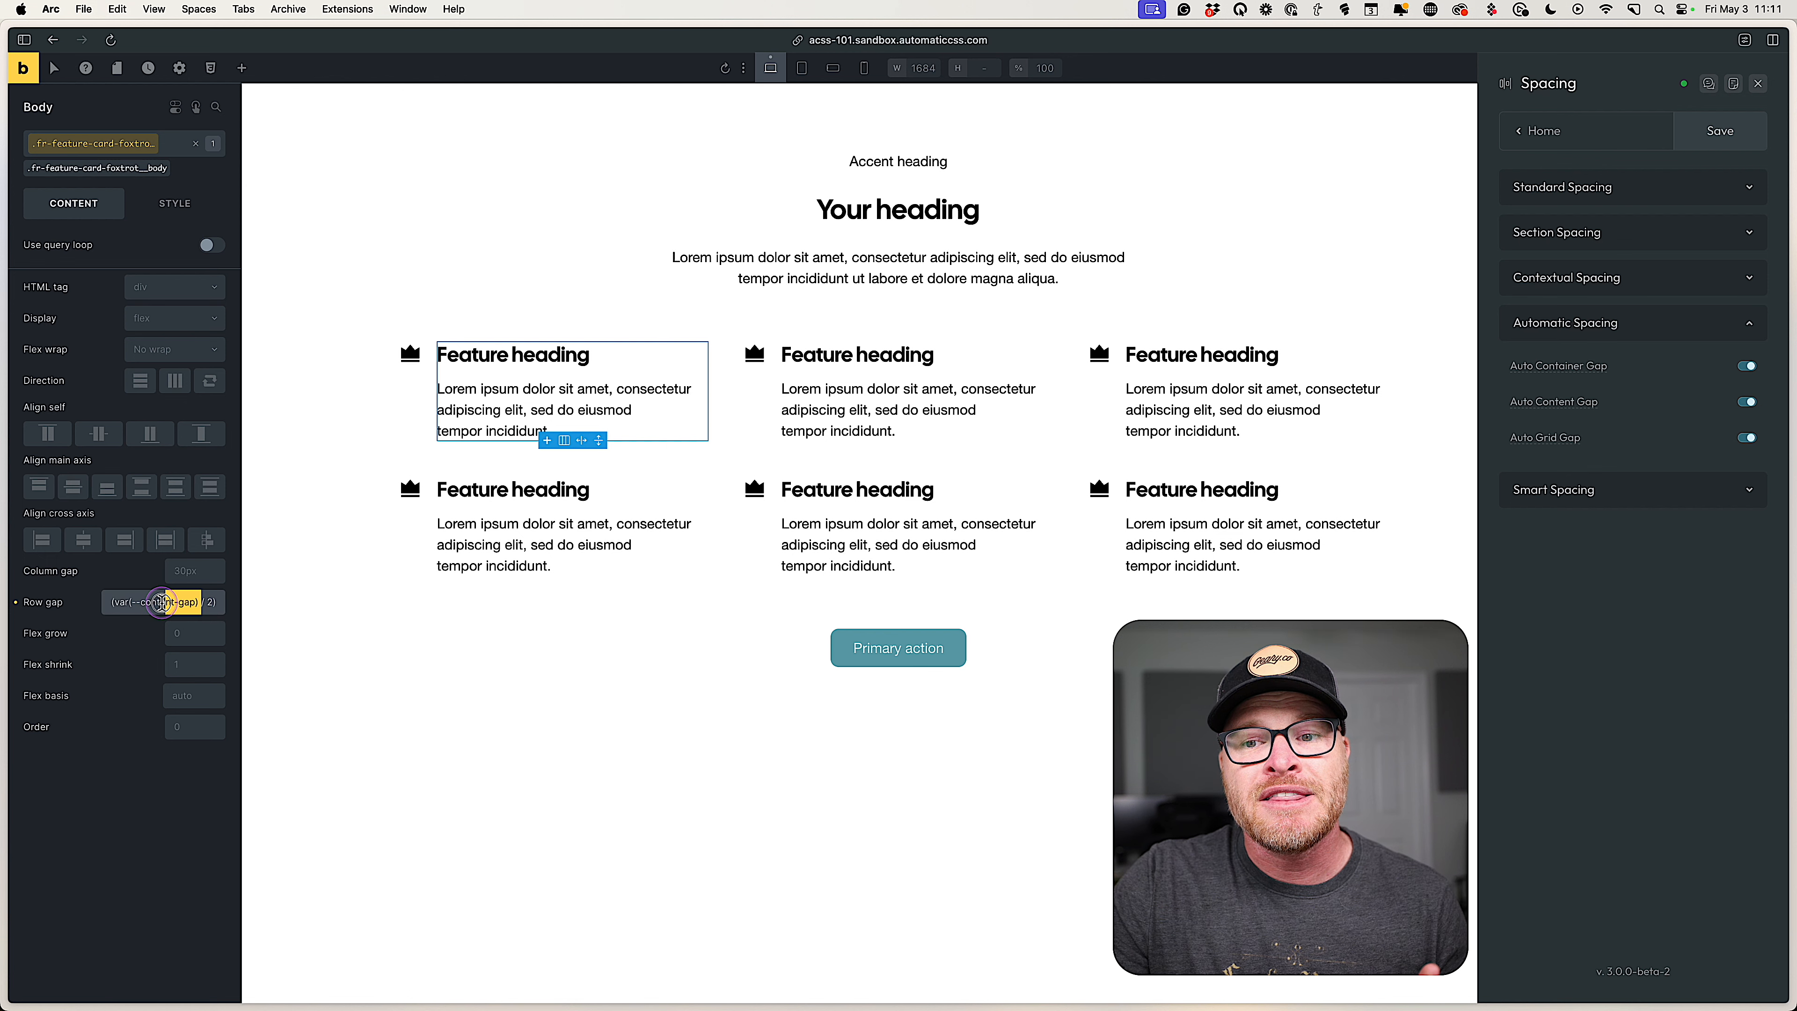
double_click(210, 602)
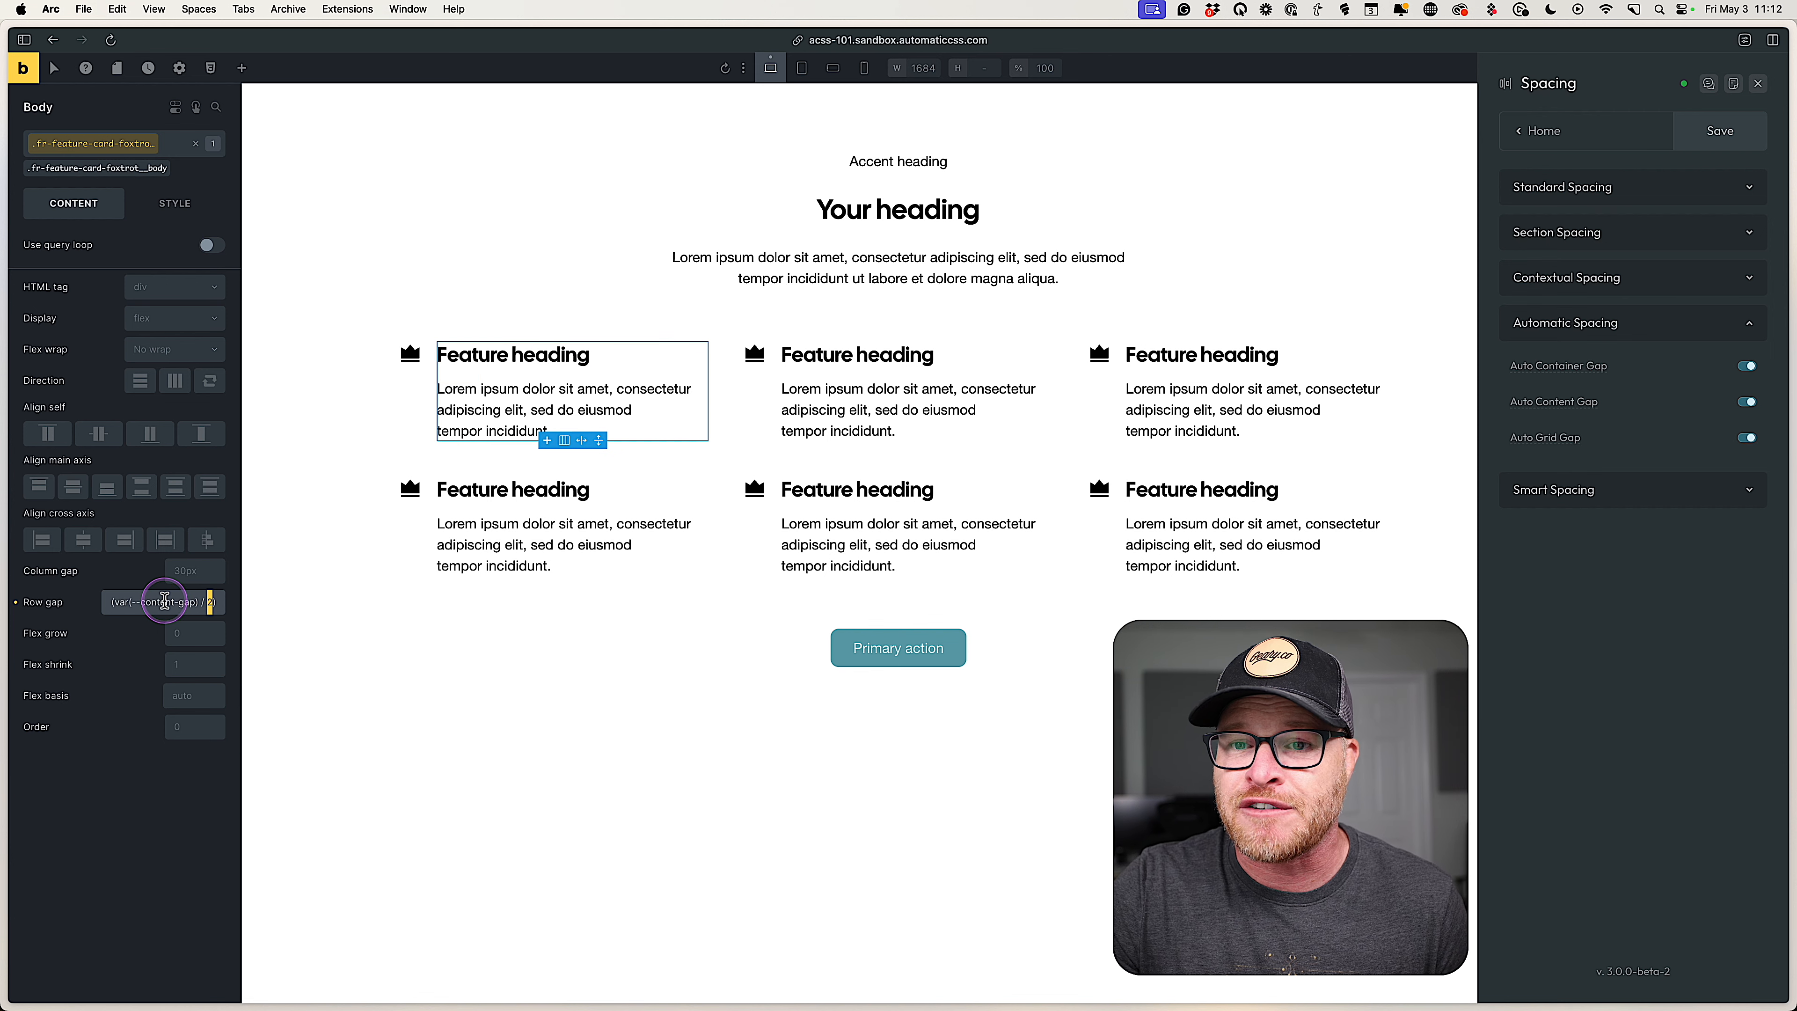
triple_click(164, 601)
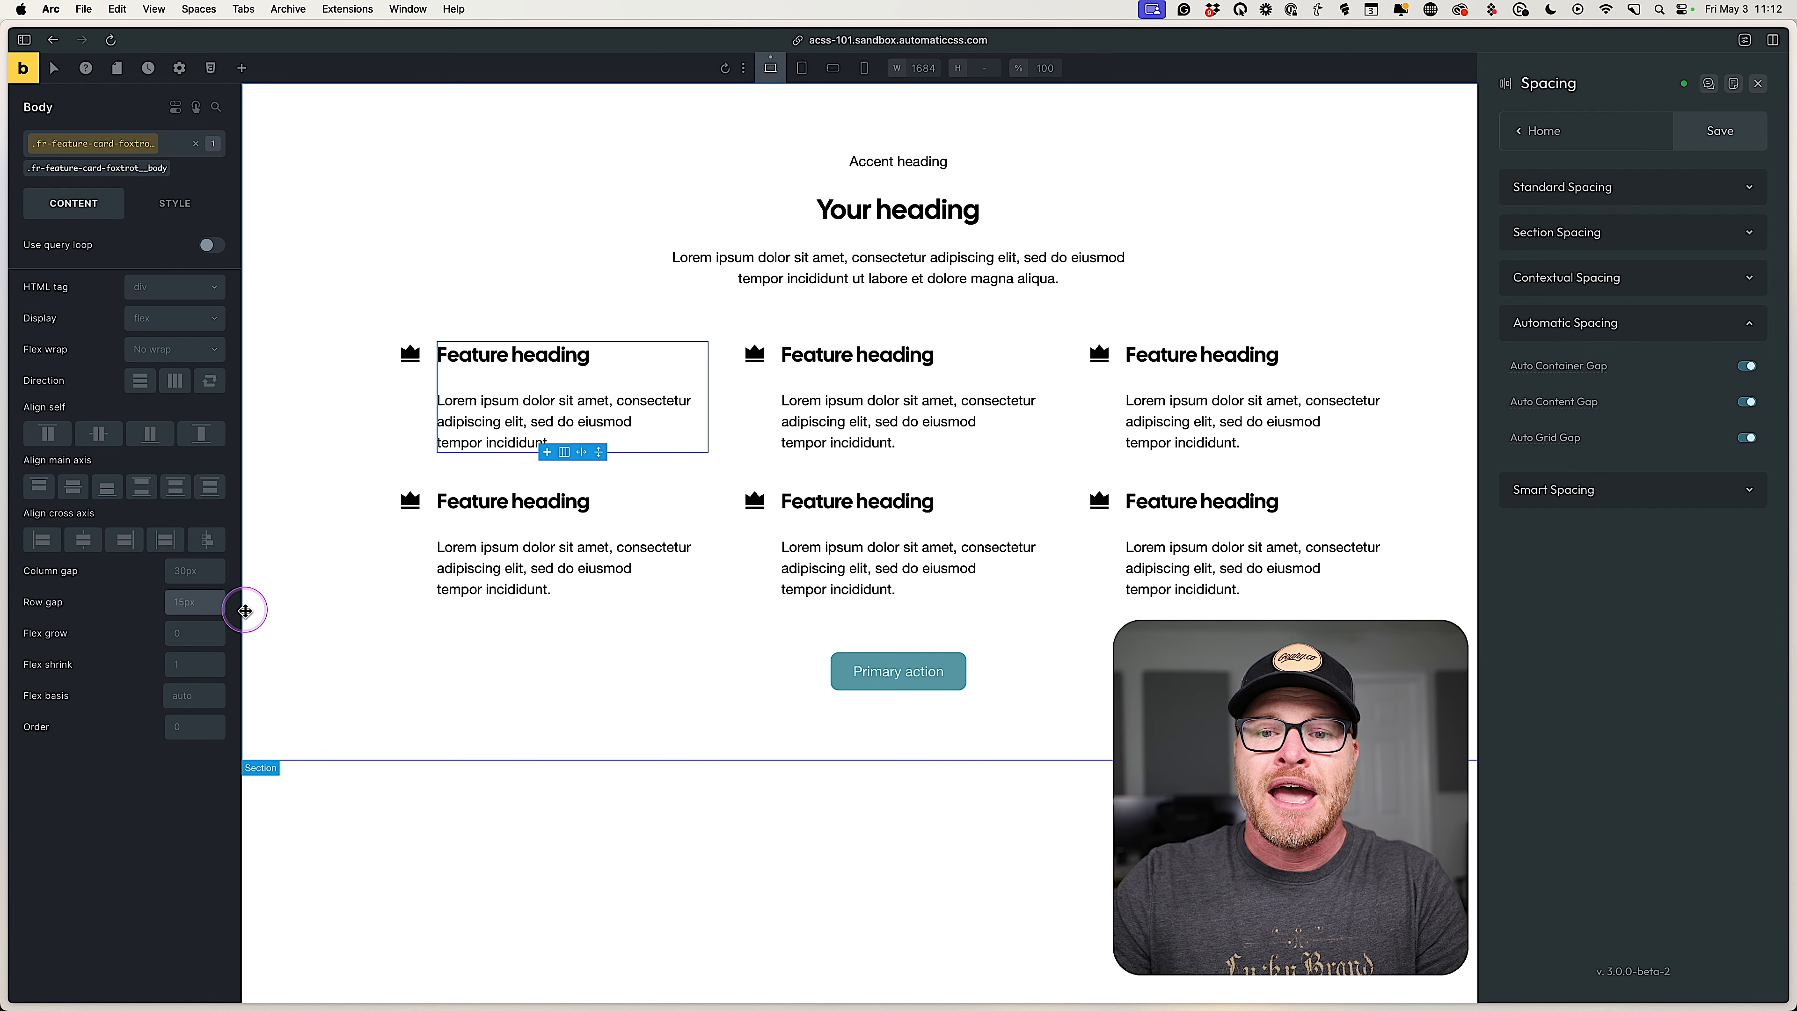
text((var(--content-gap) / 2))
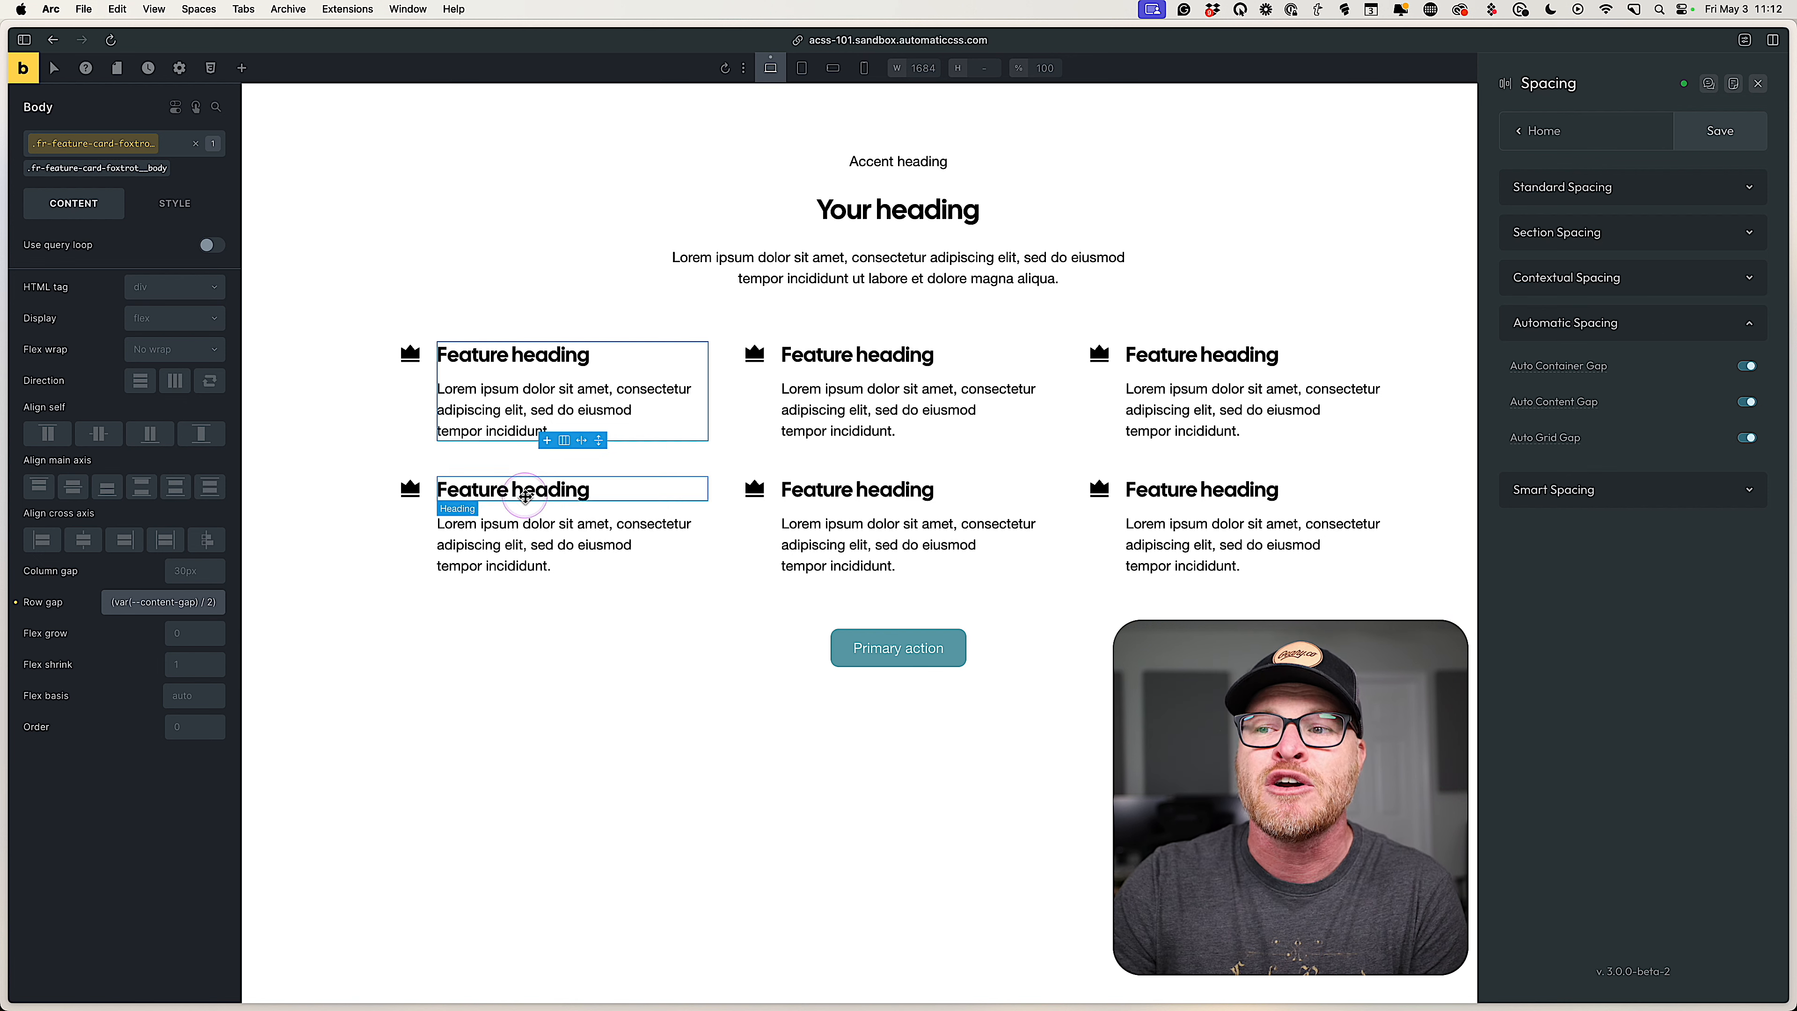
Examine the gap variable set on the feature grid's .fr-feature-grid-foxtrot class.
click(728, 452)
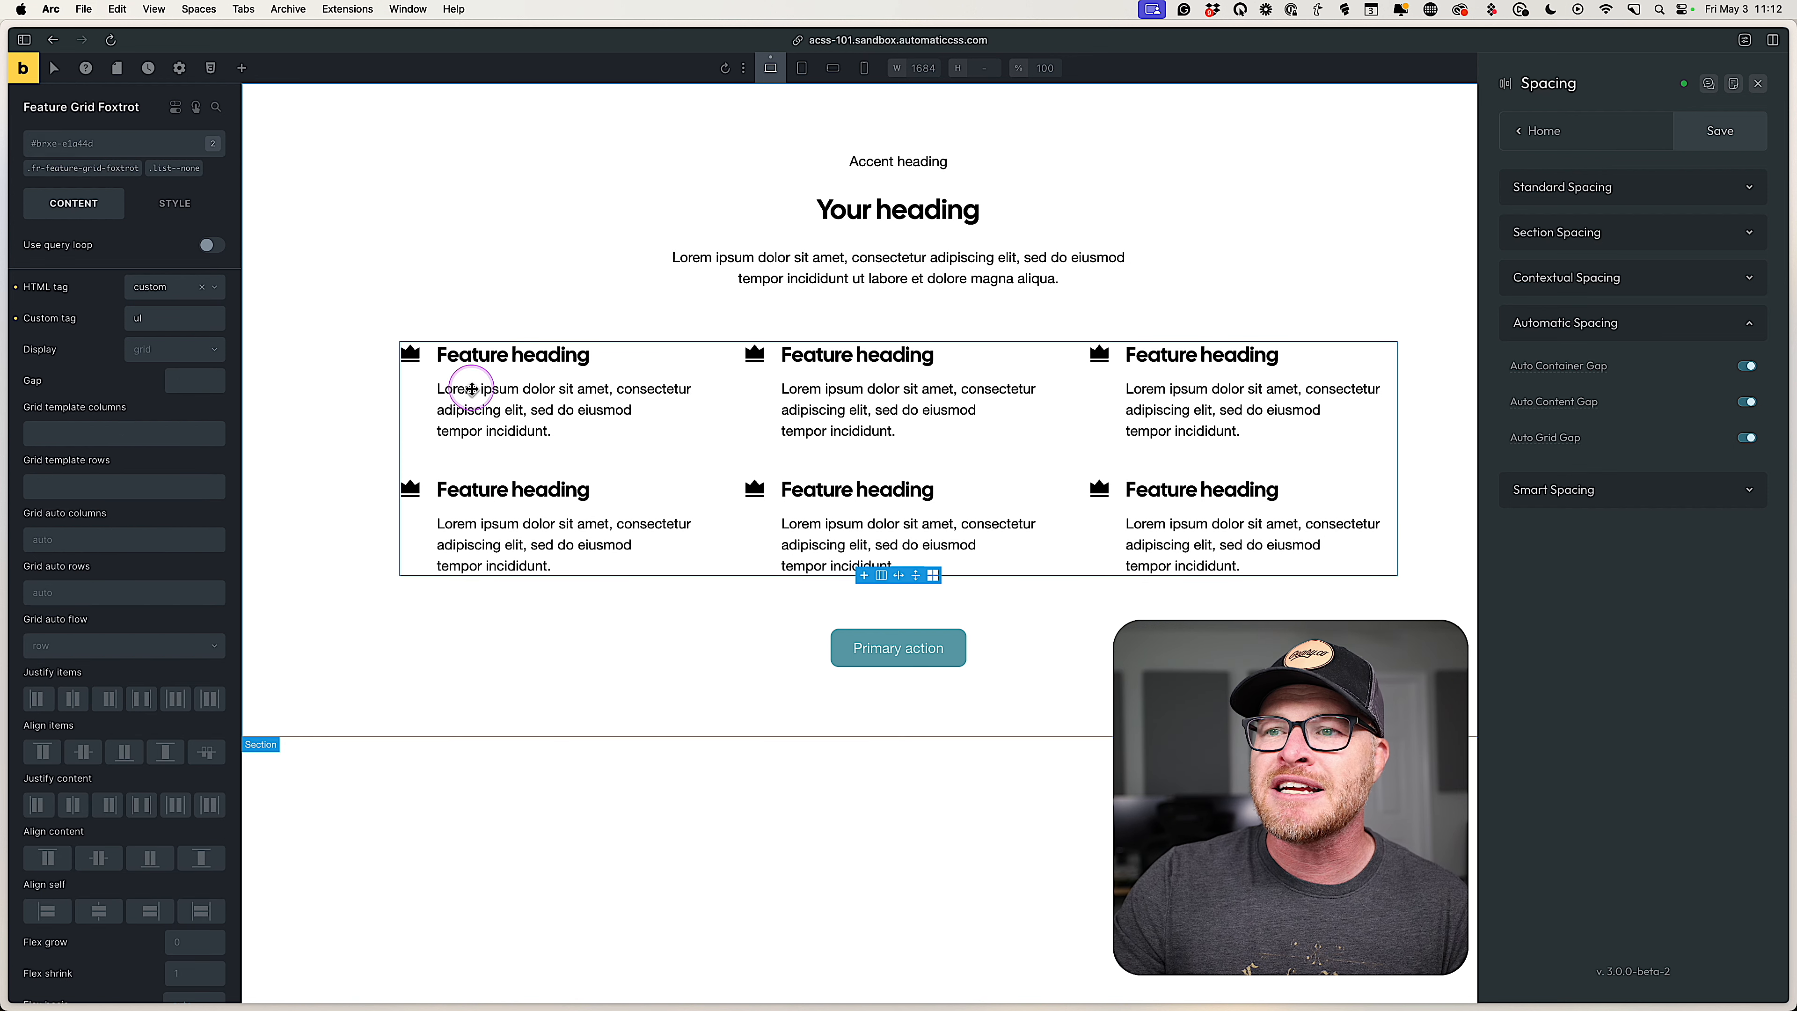
click(73, 173)
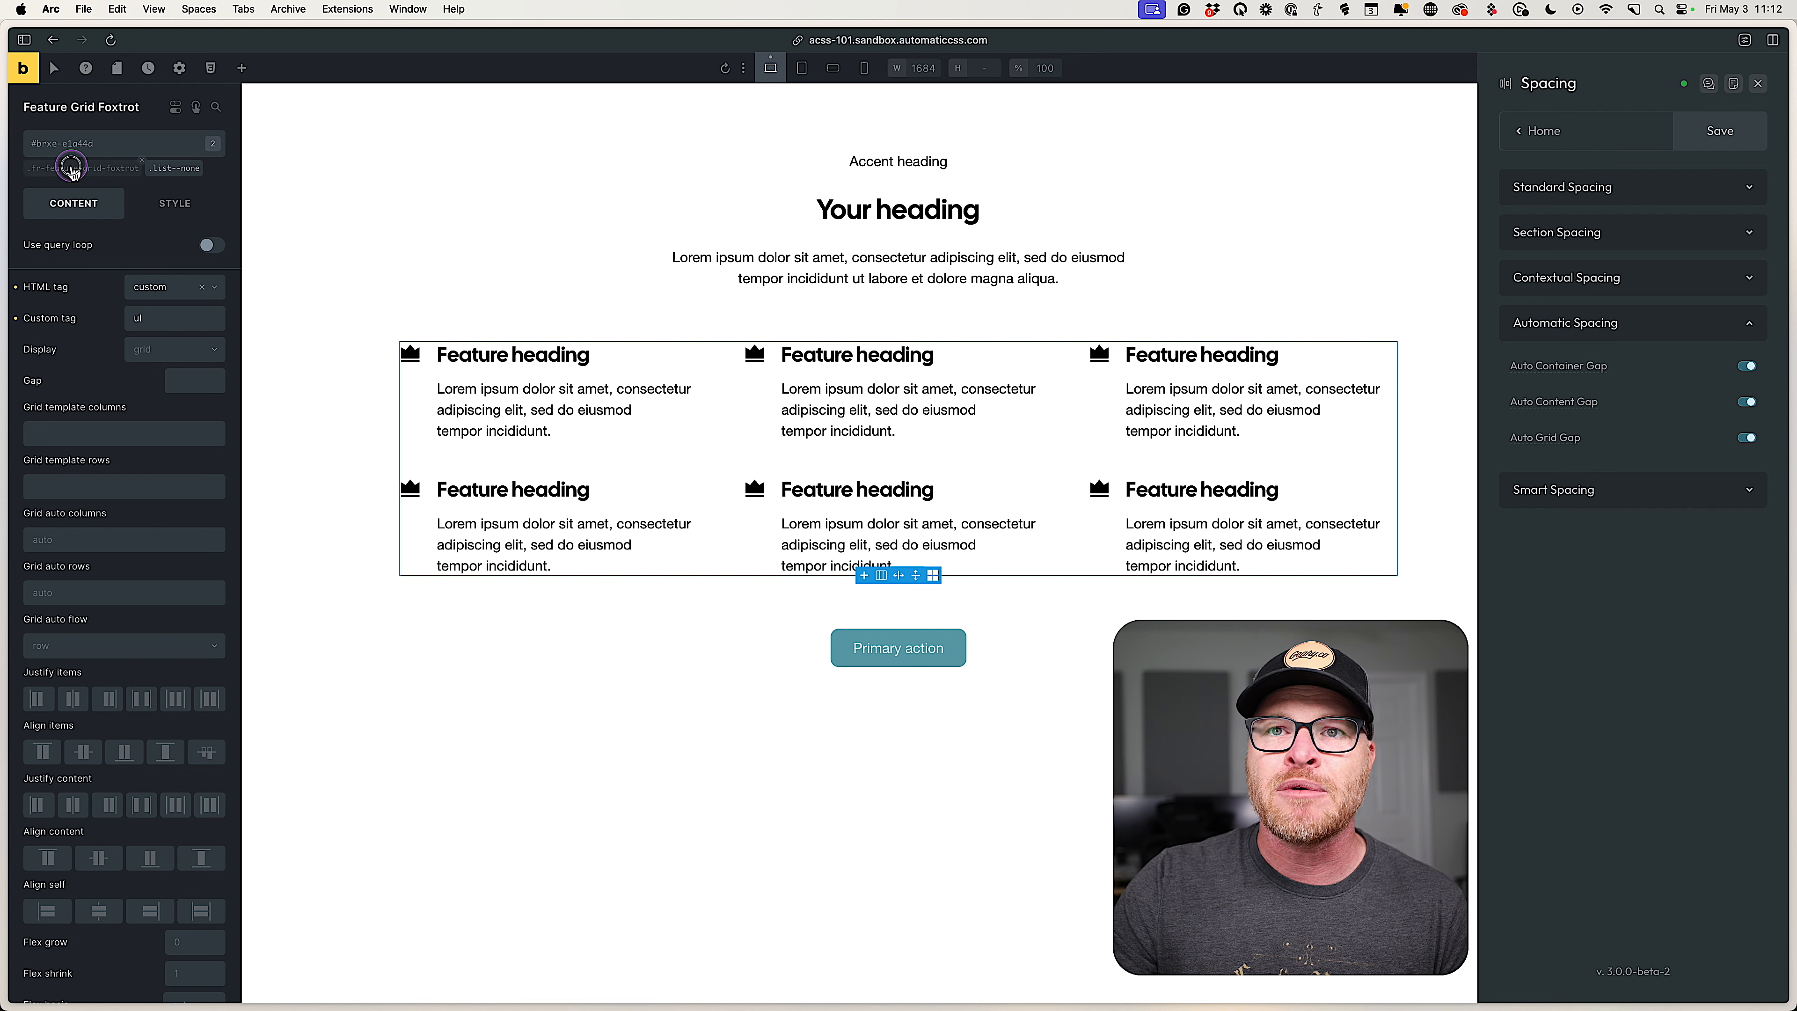
click(172, 382)
drag(171, 383, 108, 383)
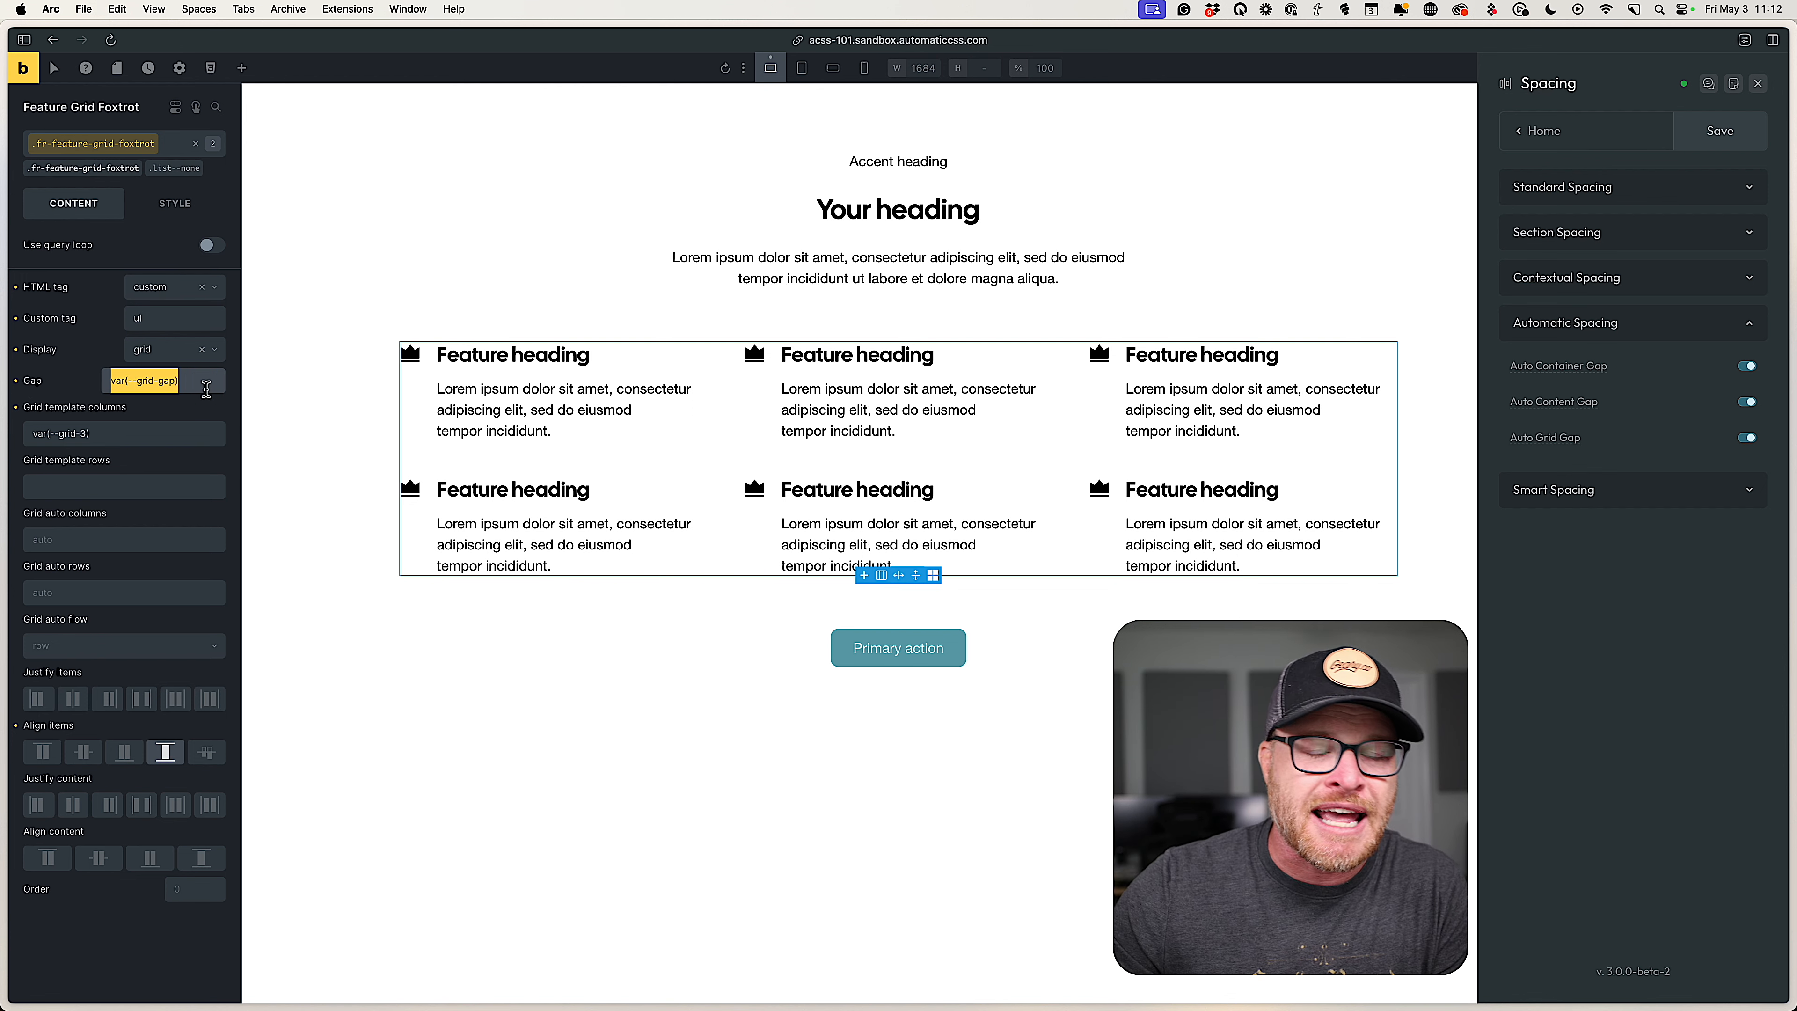
click(206, 389)
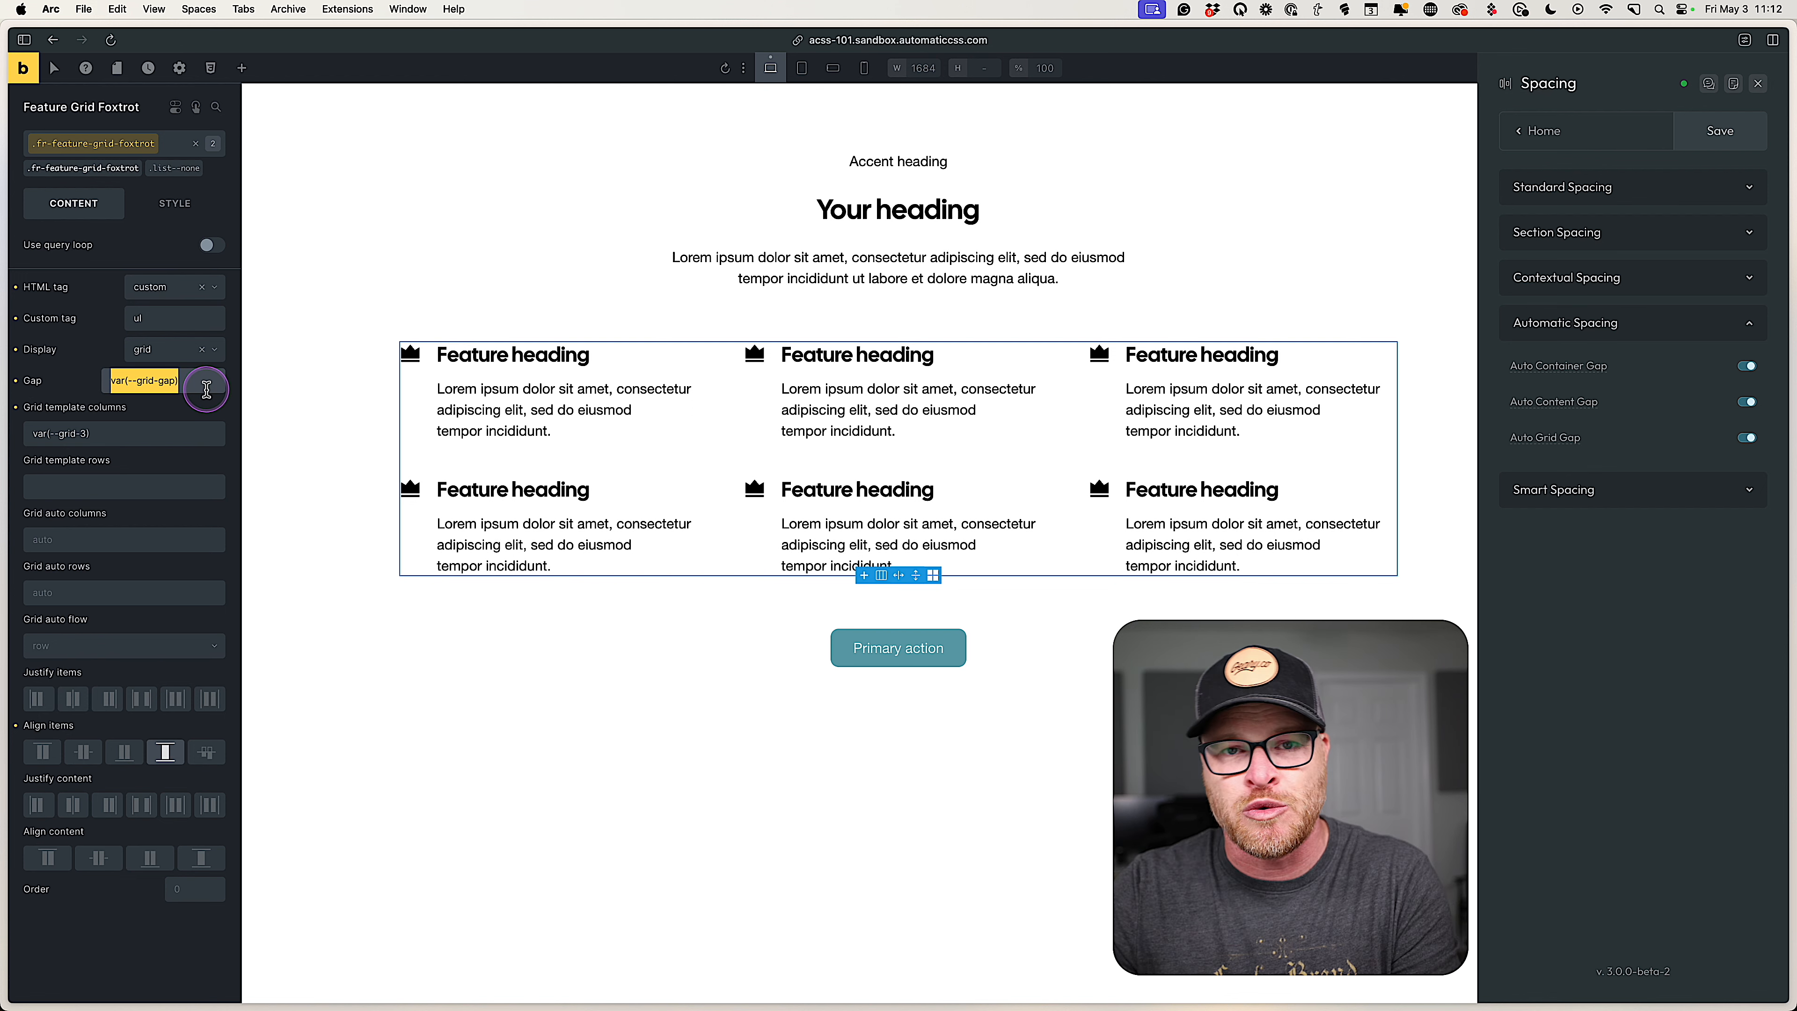
click(210, 376)
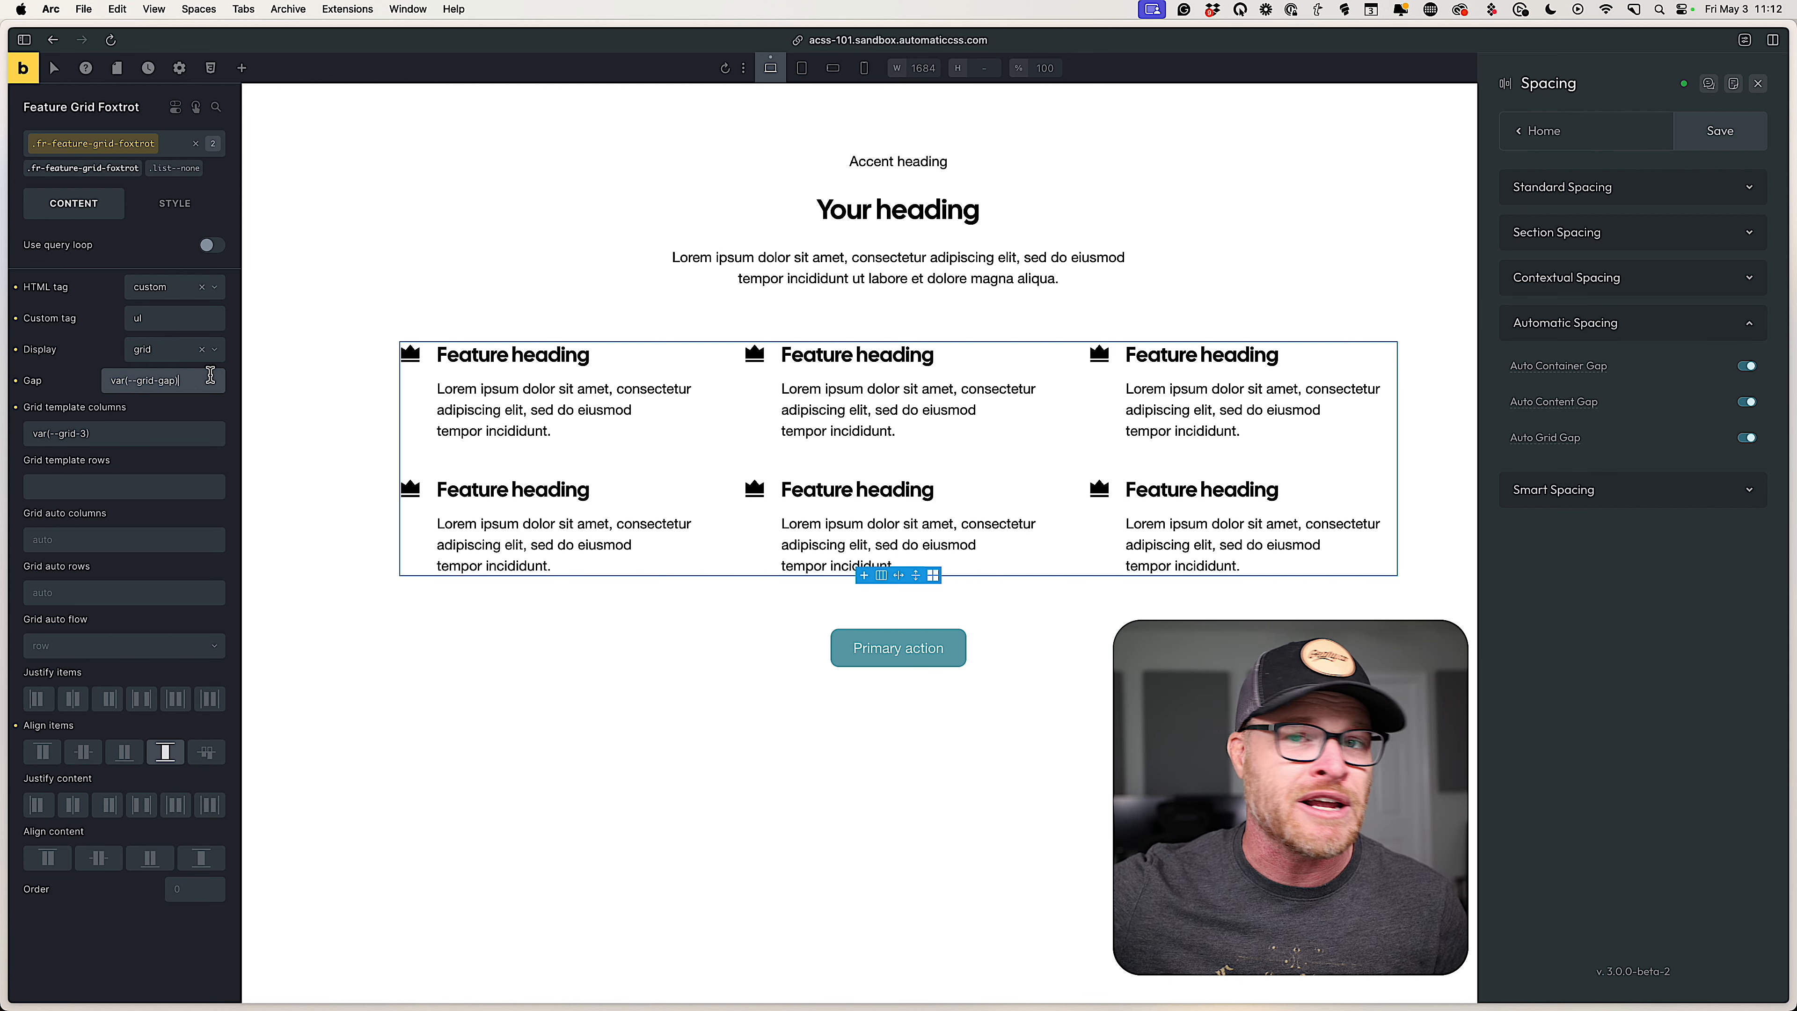
drag(210, 376, 88, 382)
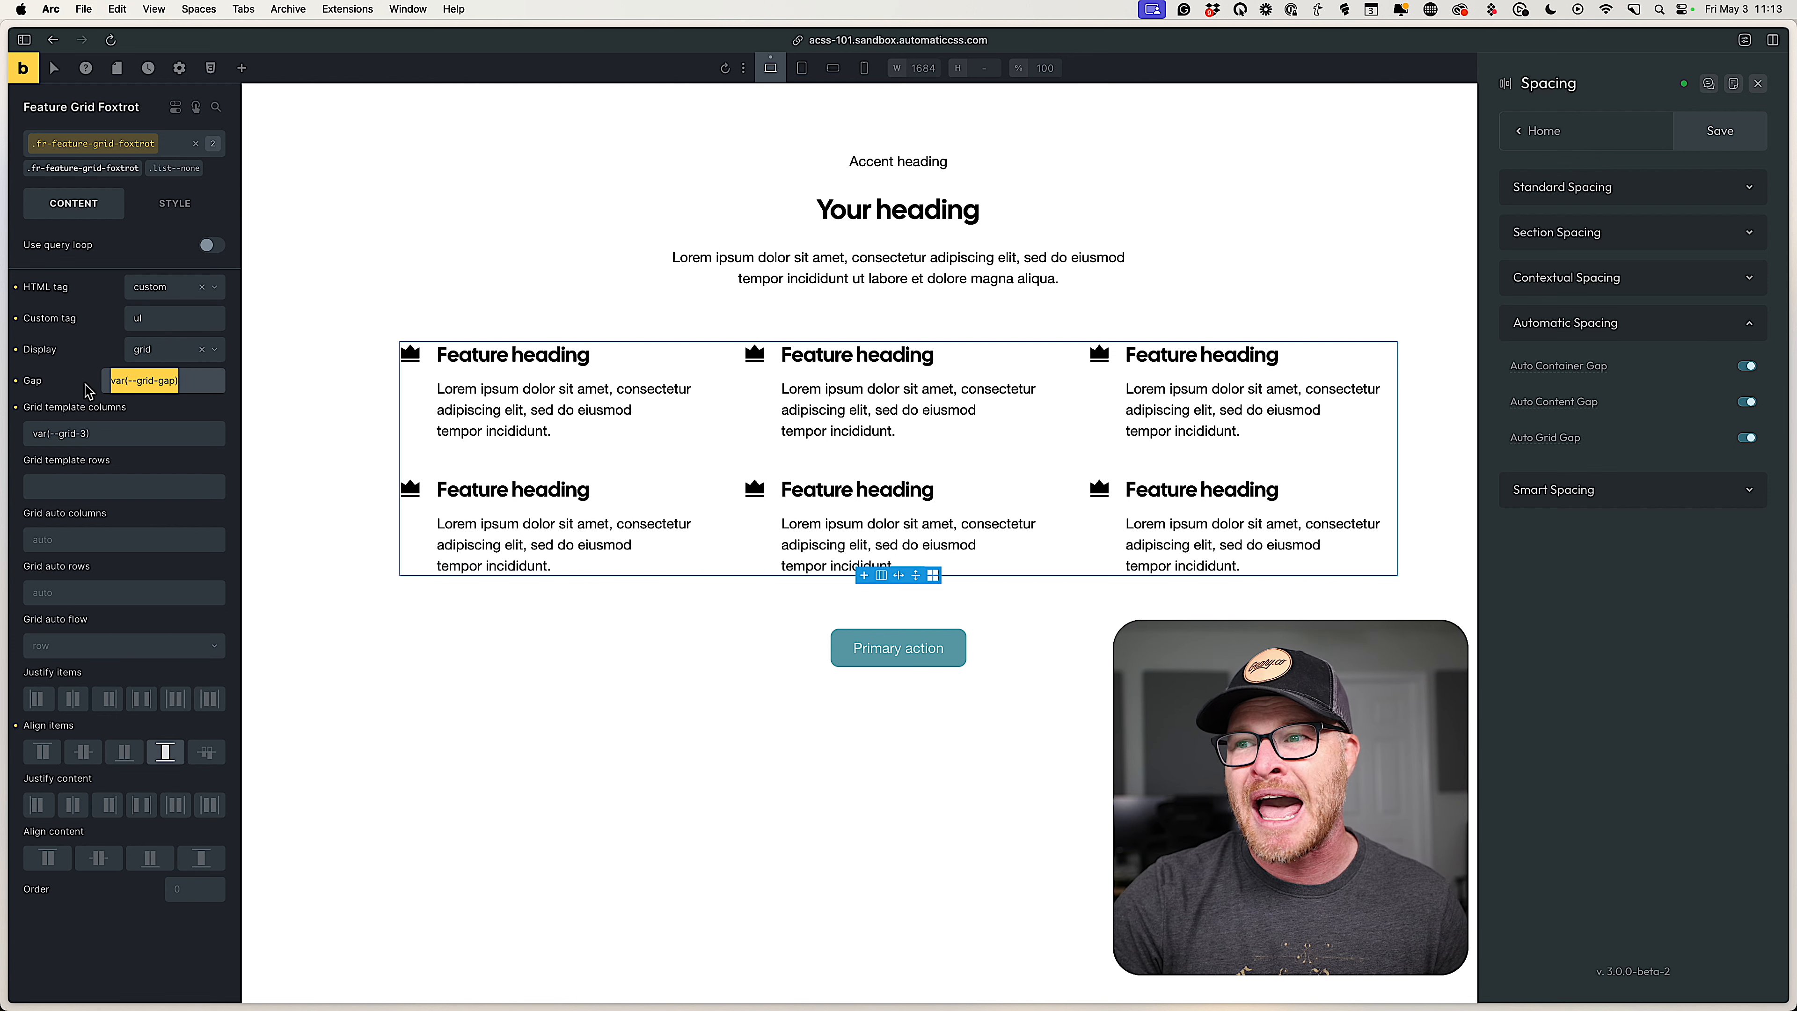
Compare the gap settings of the feature section, the intro container and the feature grid.
click(733, 441)
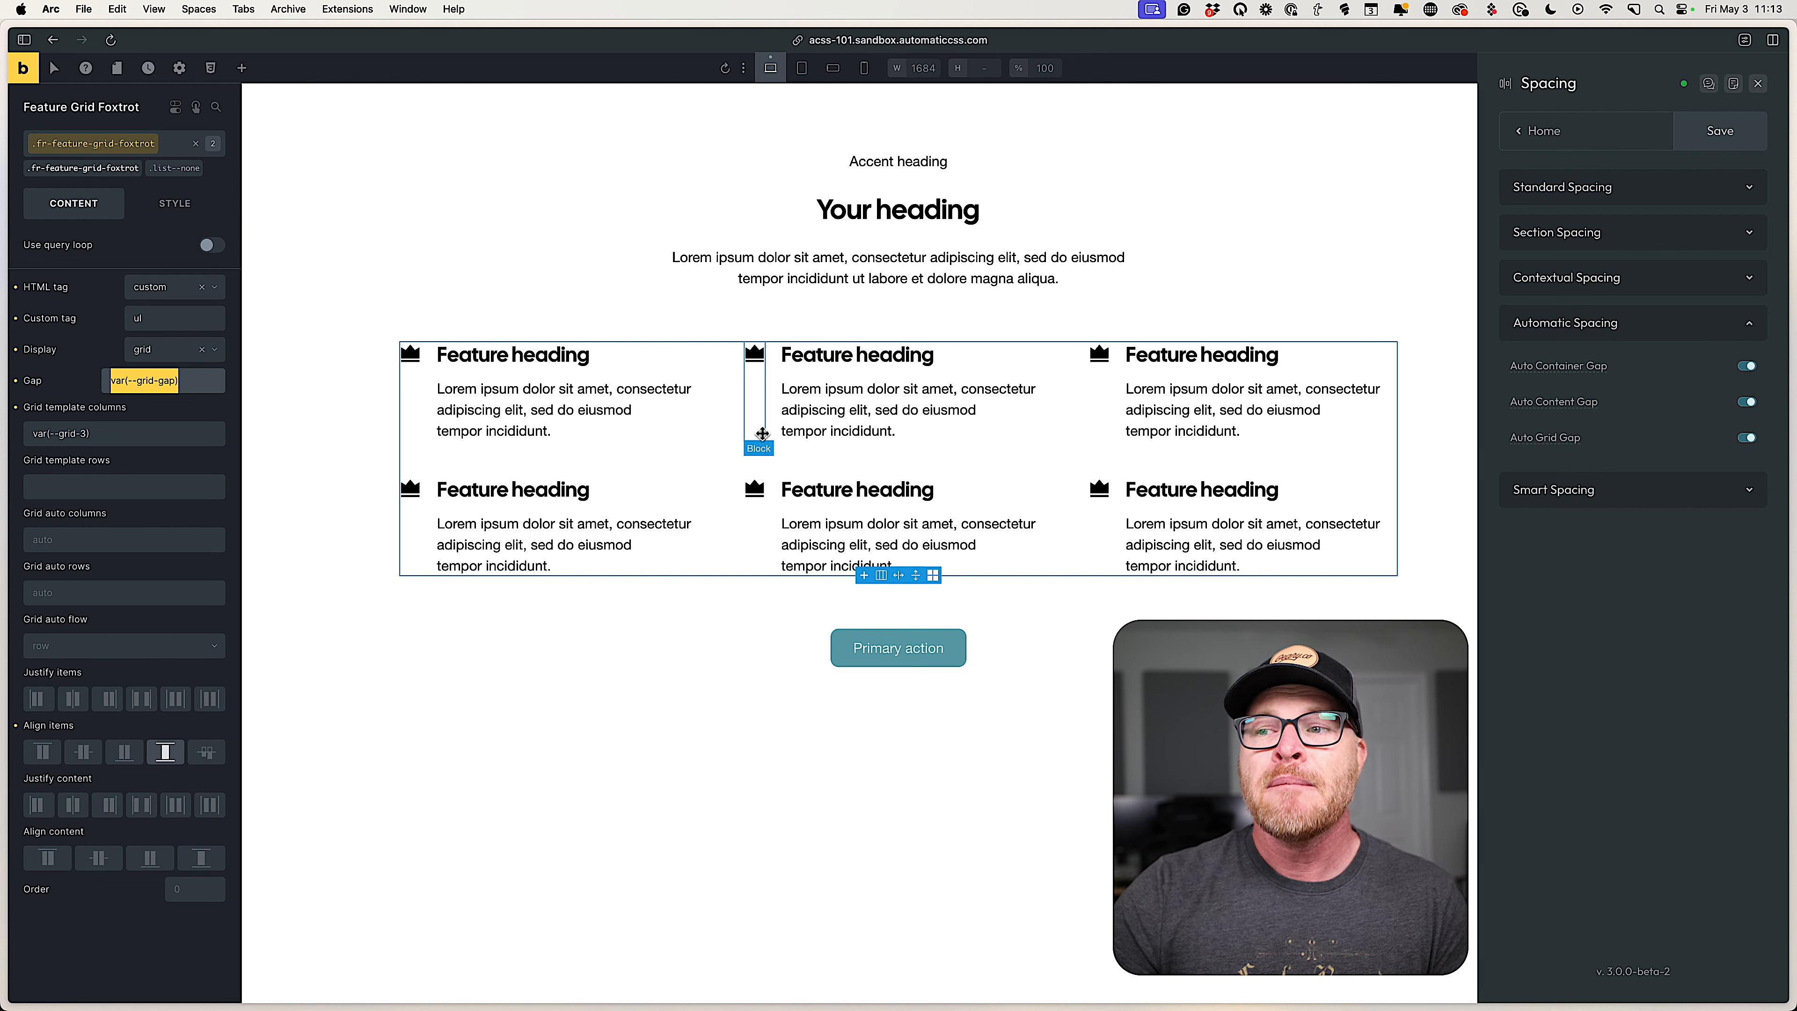
click(337, 538)
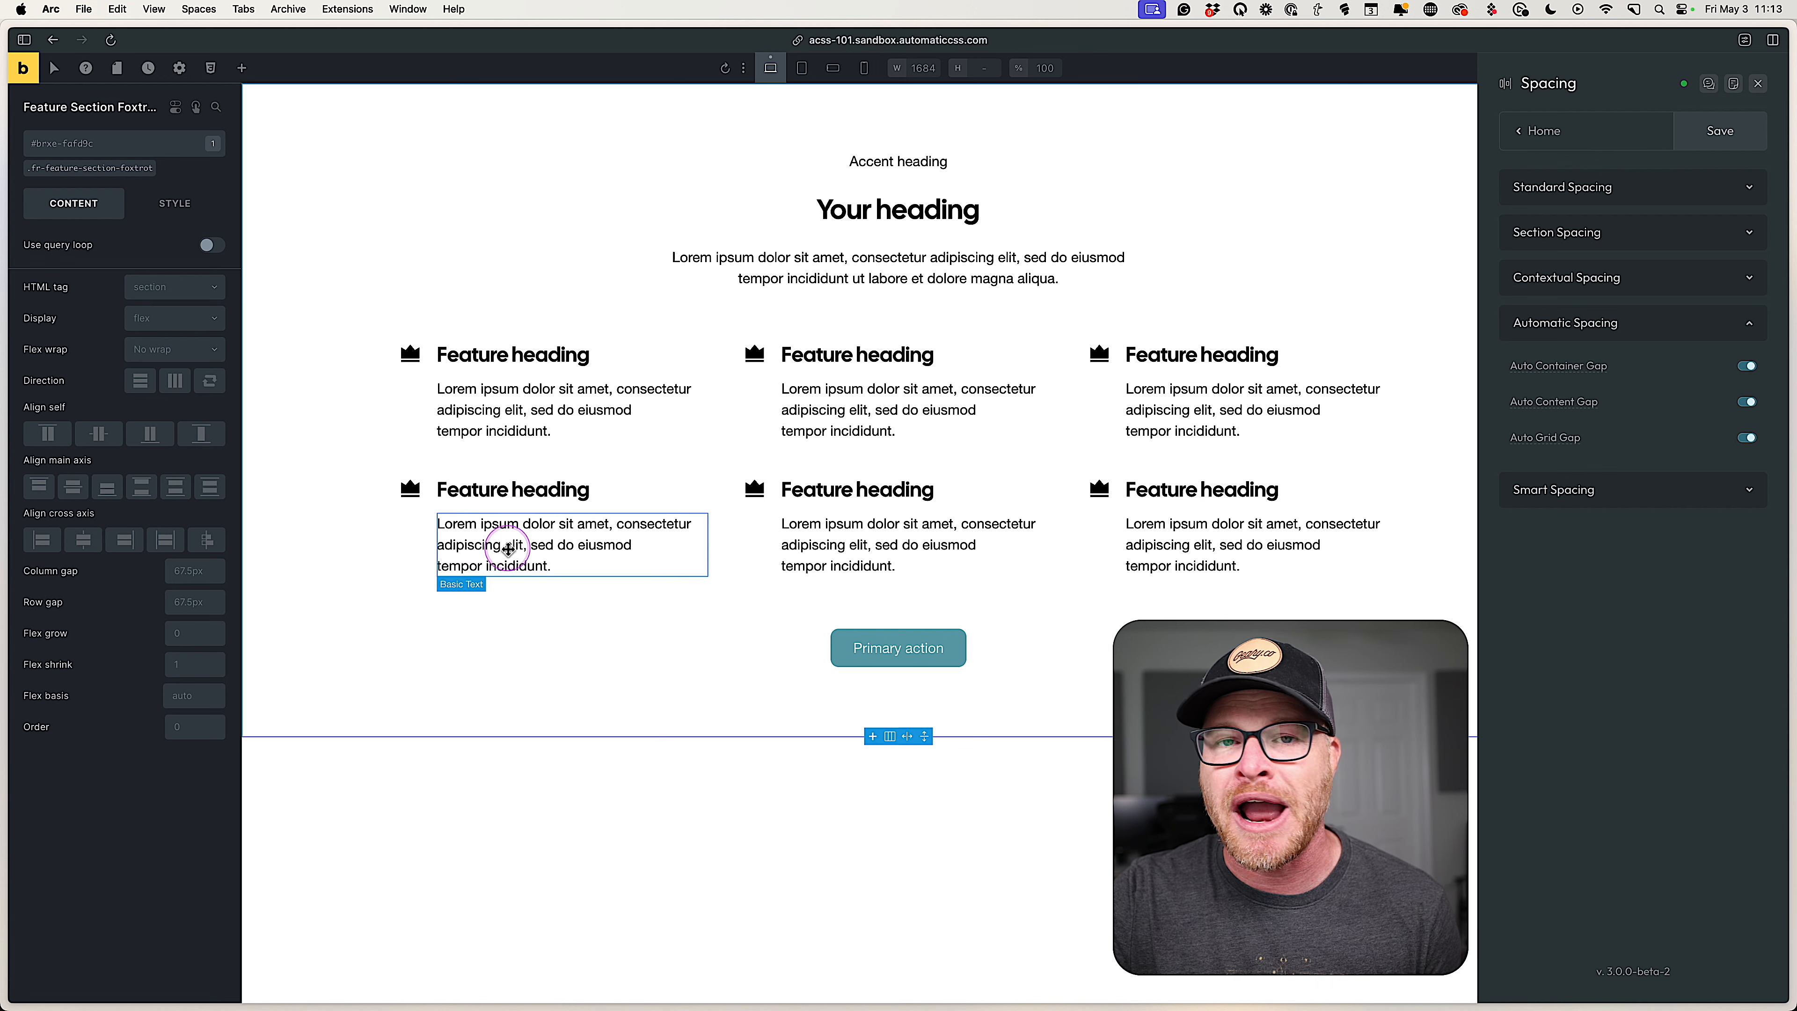
click(709, 225)
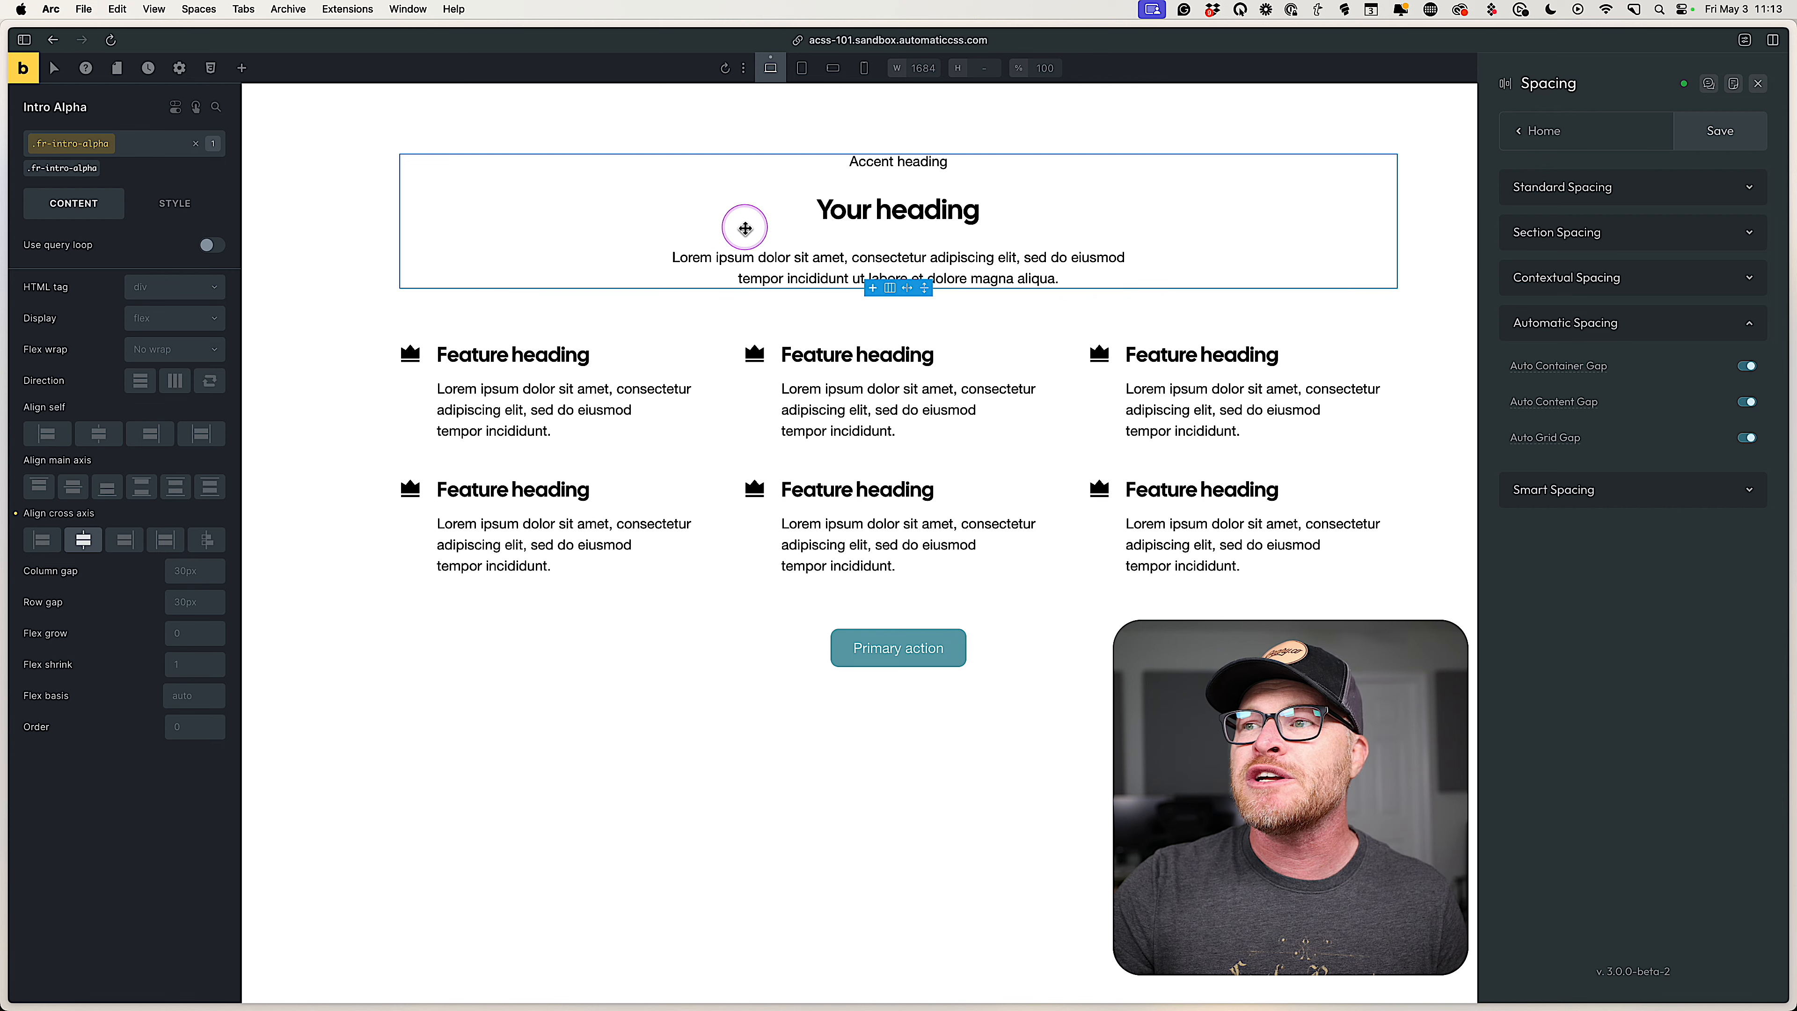
click(729, 442)
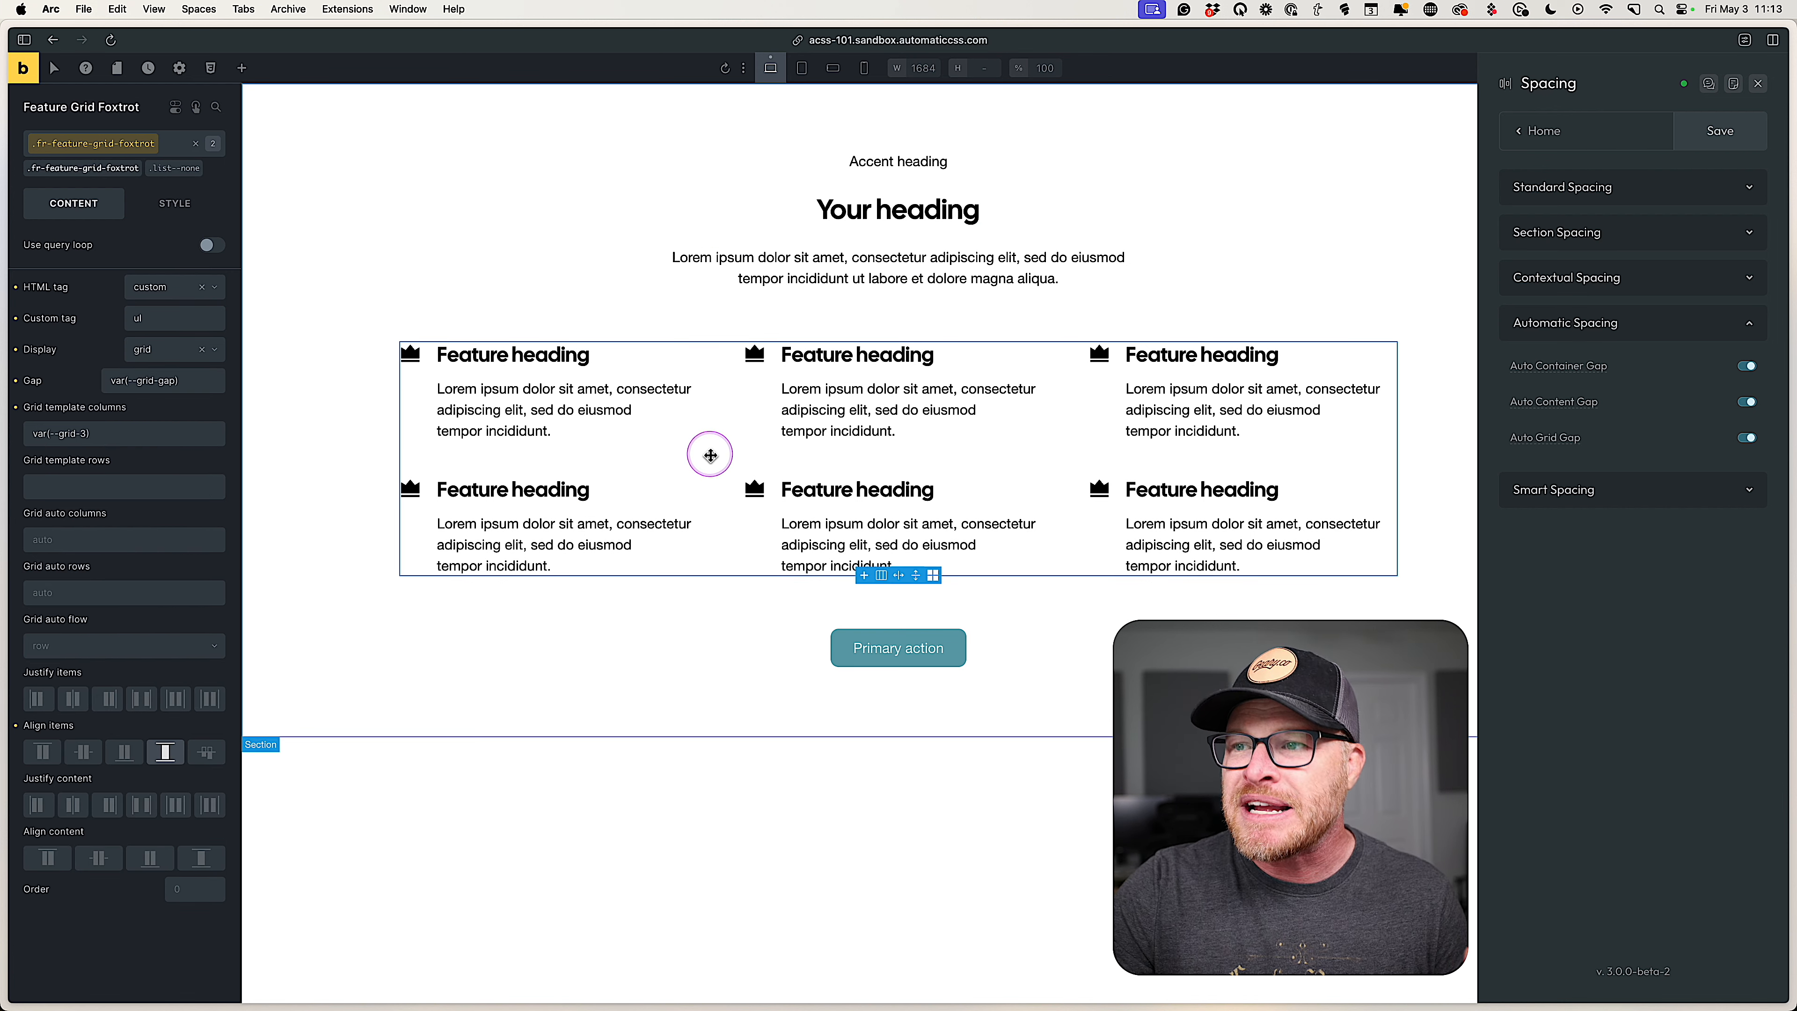
Select the first feature card's body, expand the contextual spacing settings and try --space-xs as the Container Gap.
click(517, 378)
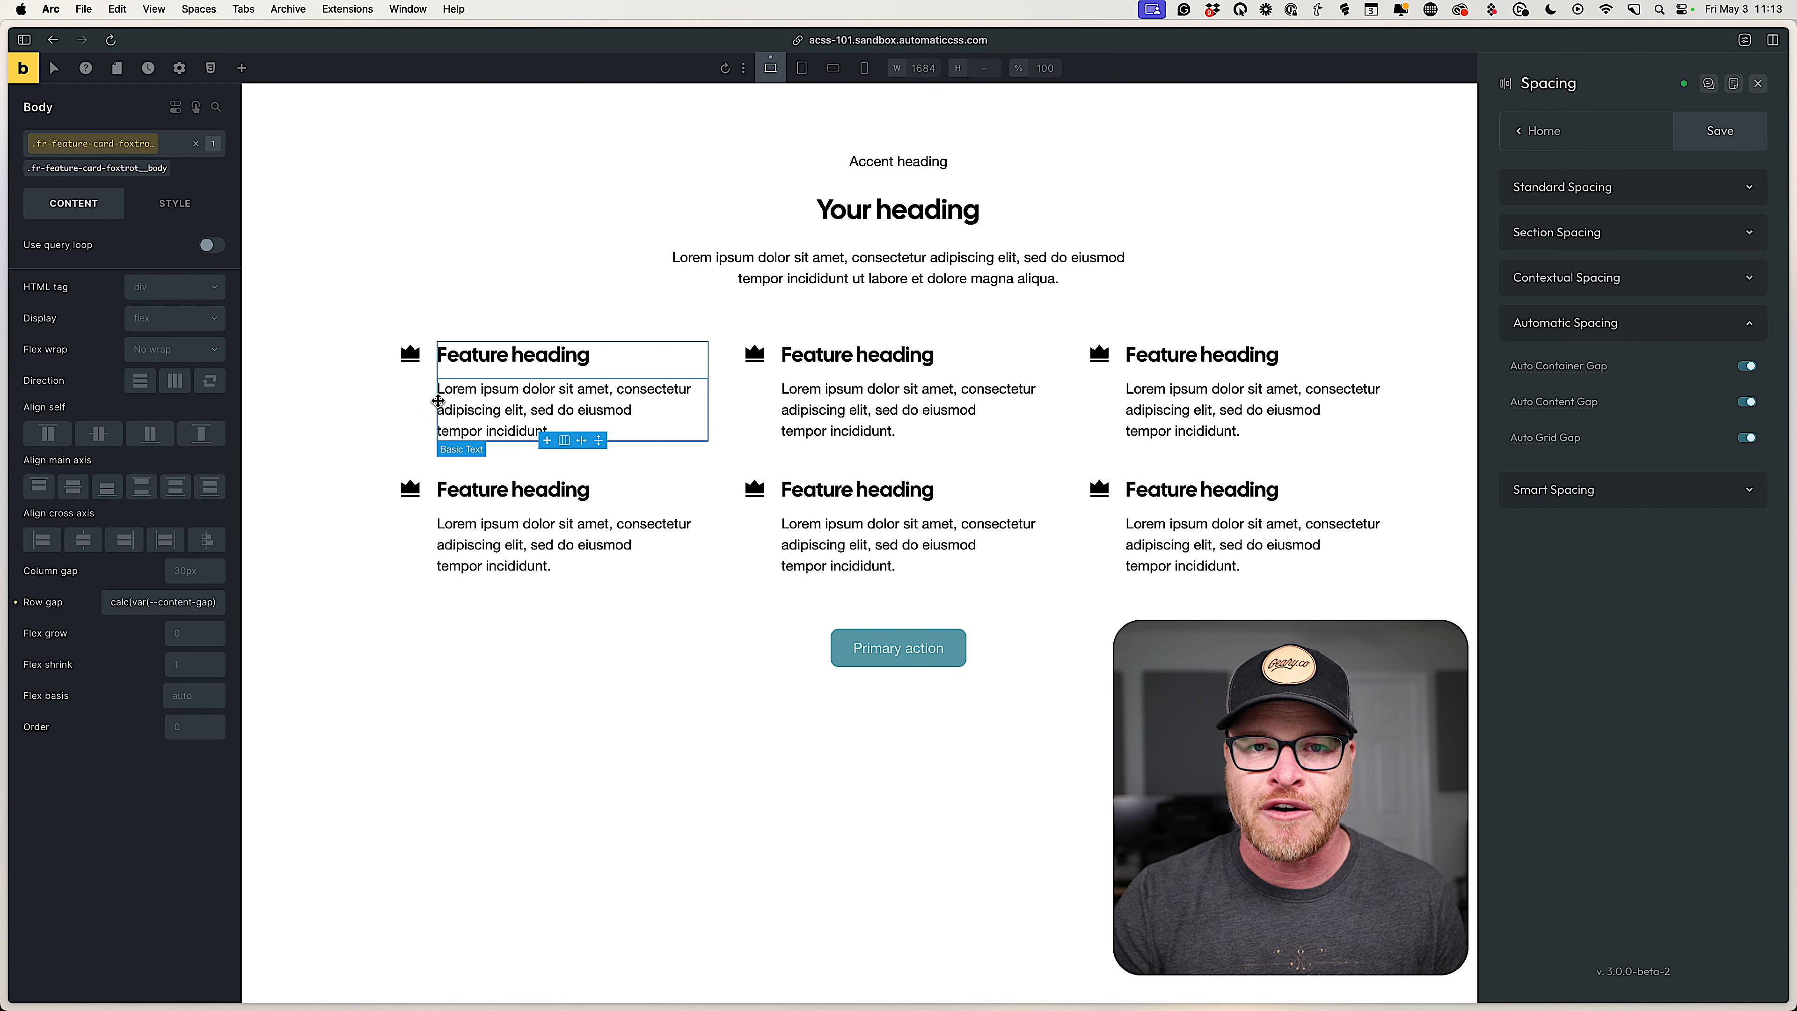
click(1608, 282)
click(1729, 320)
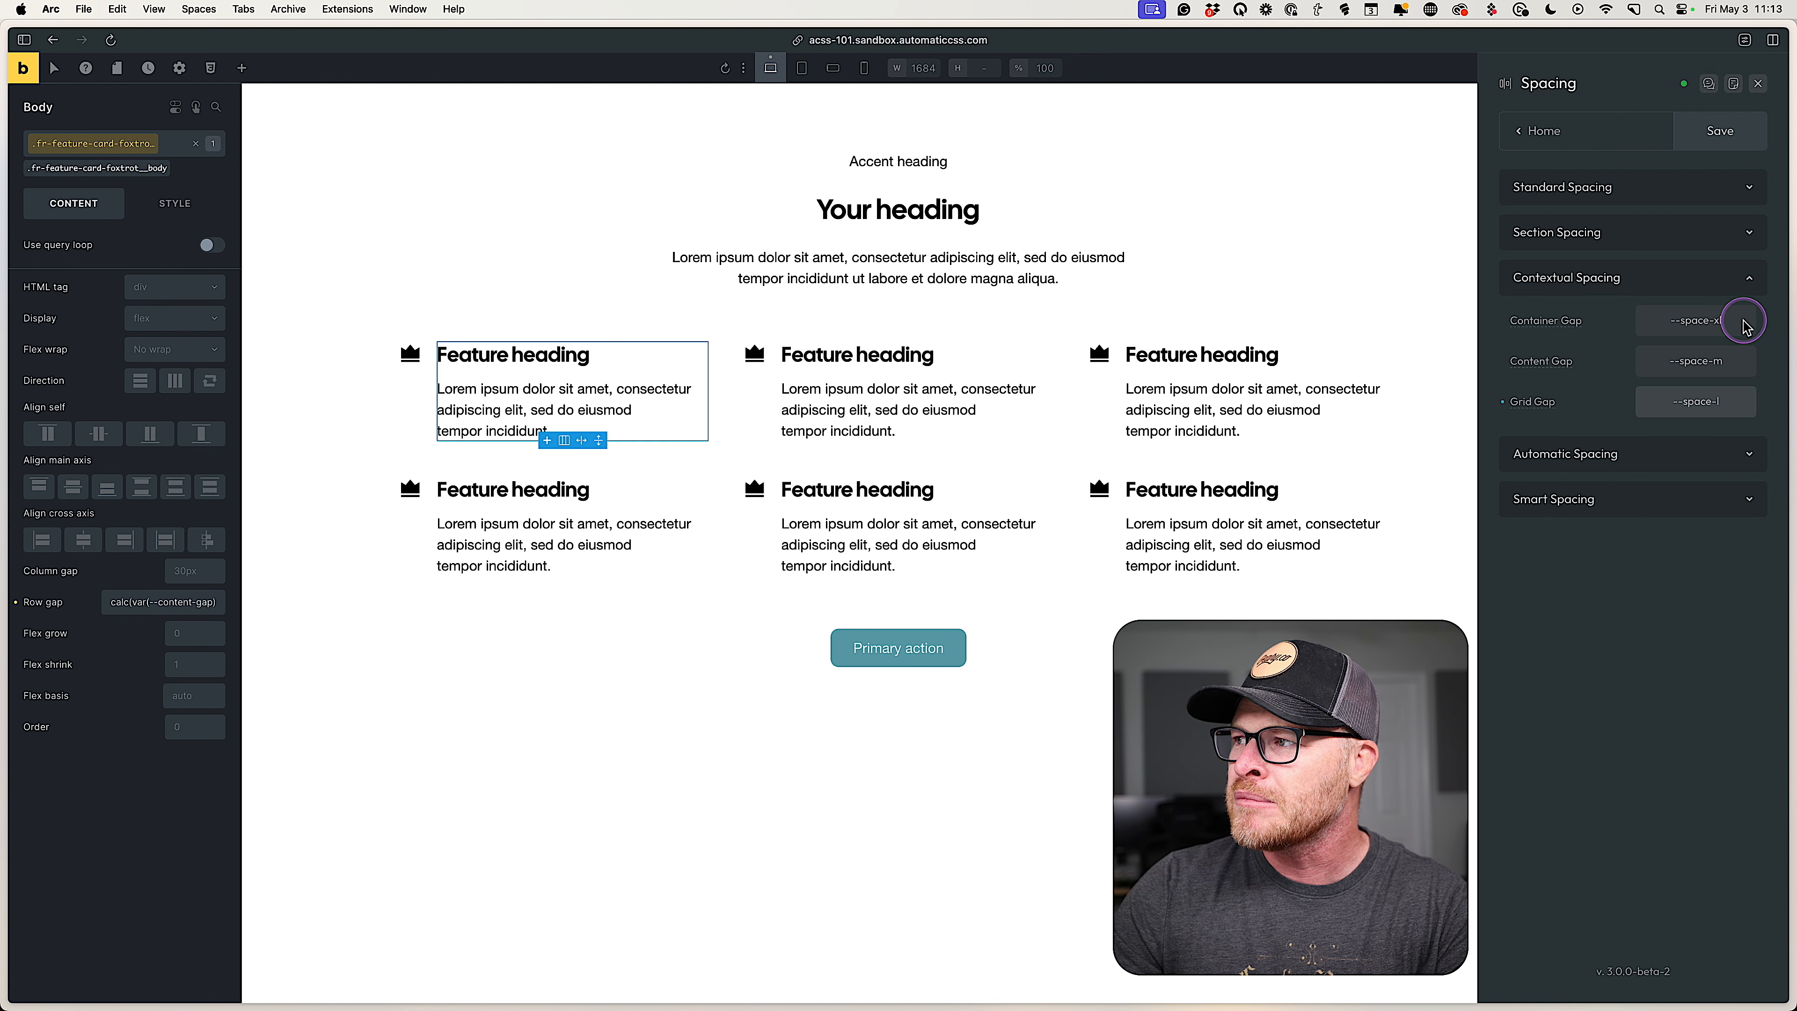
double_click(1743, 322)
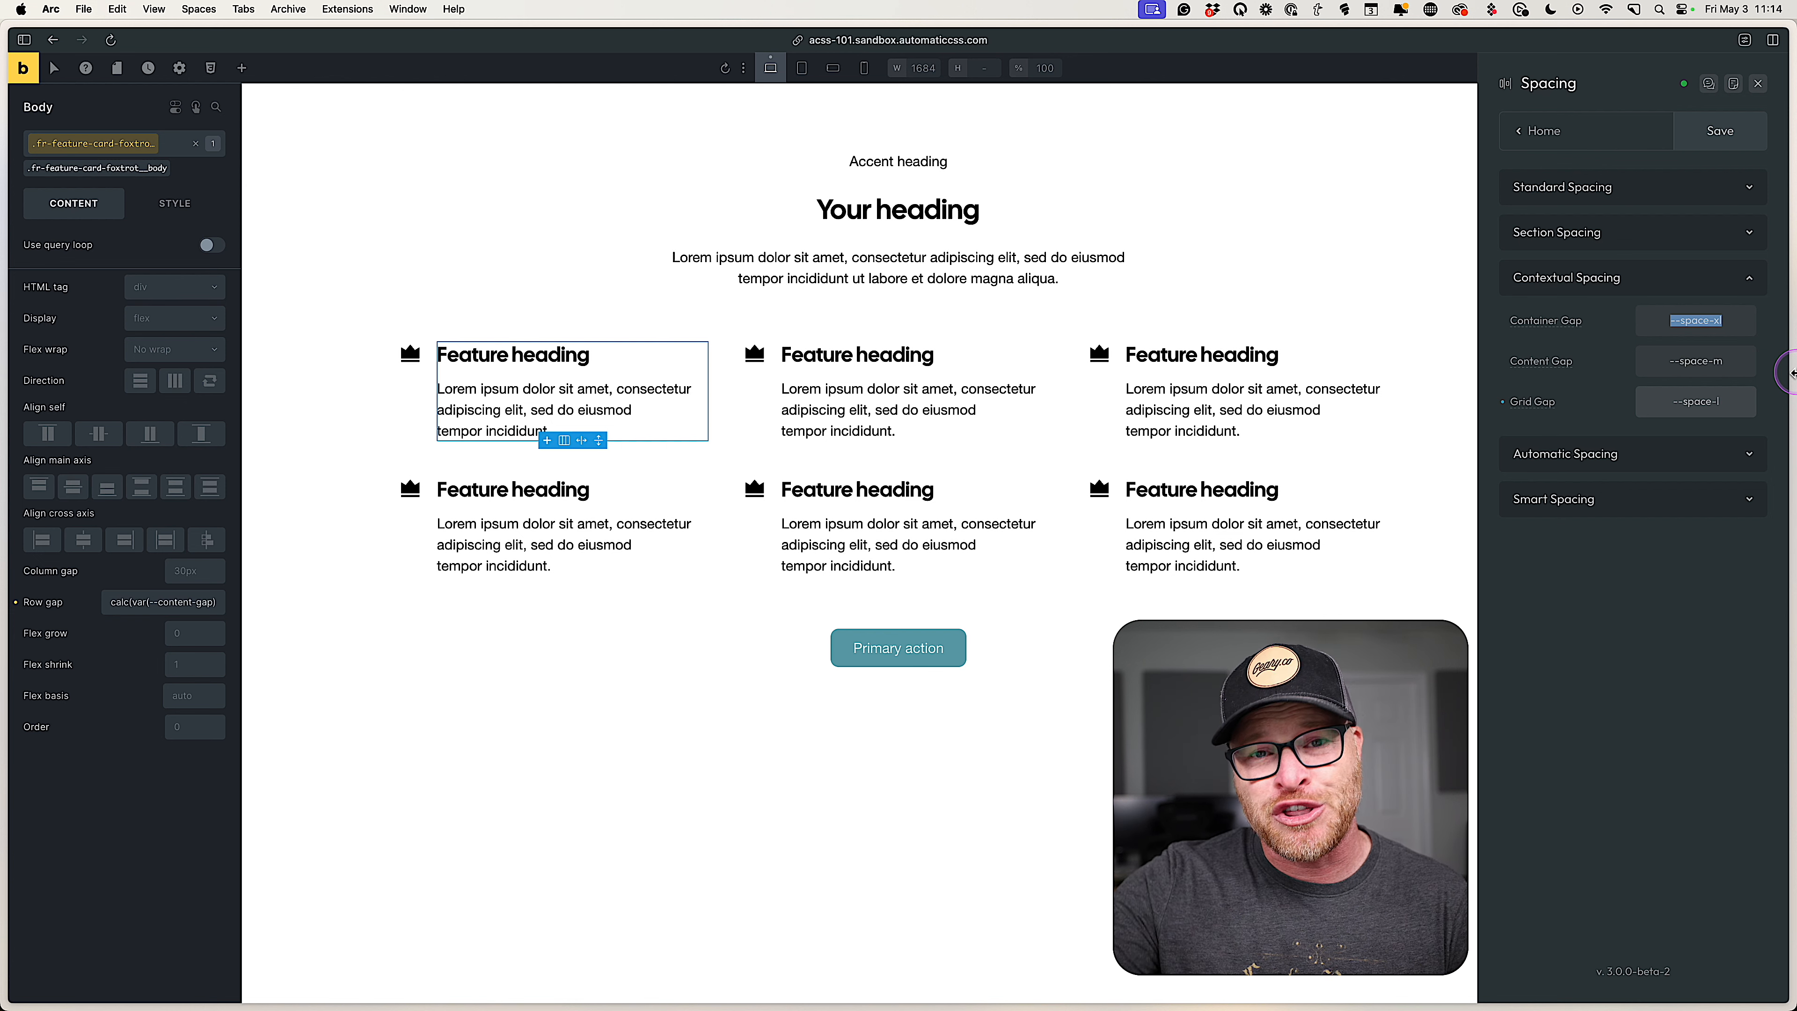
click(1699, 322)
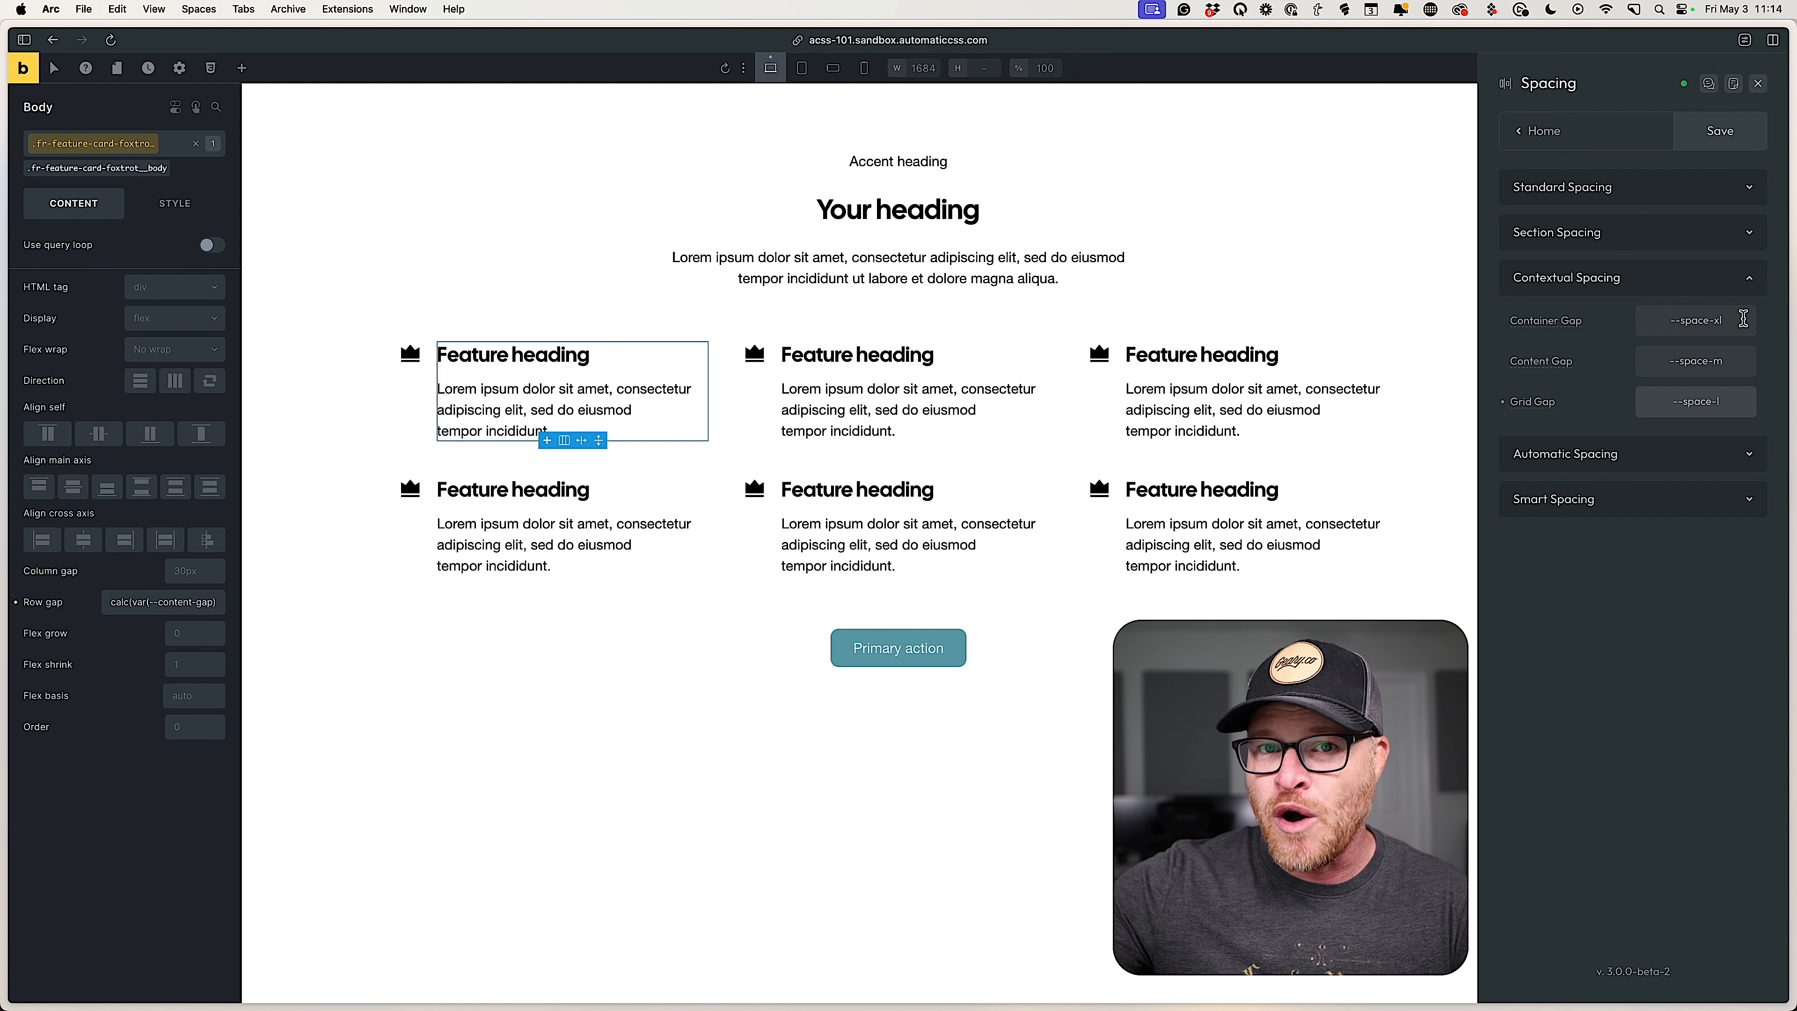
text(x)
key(BackSpace)
key(BackSpace)
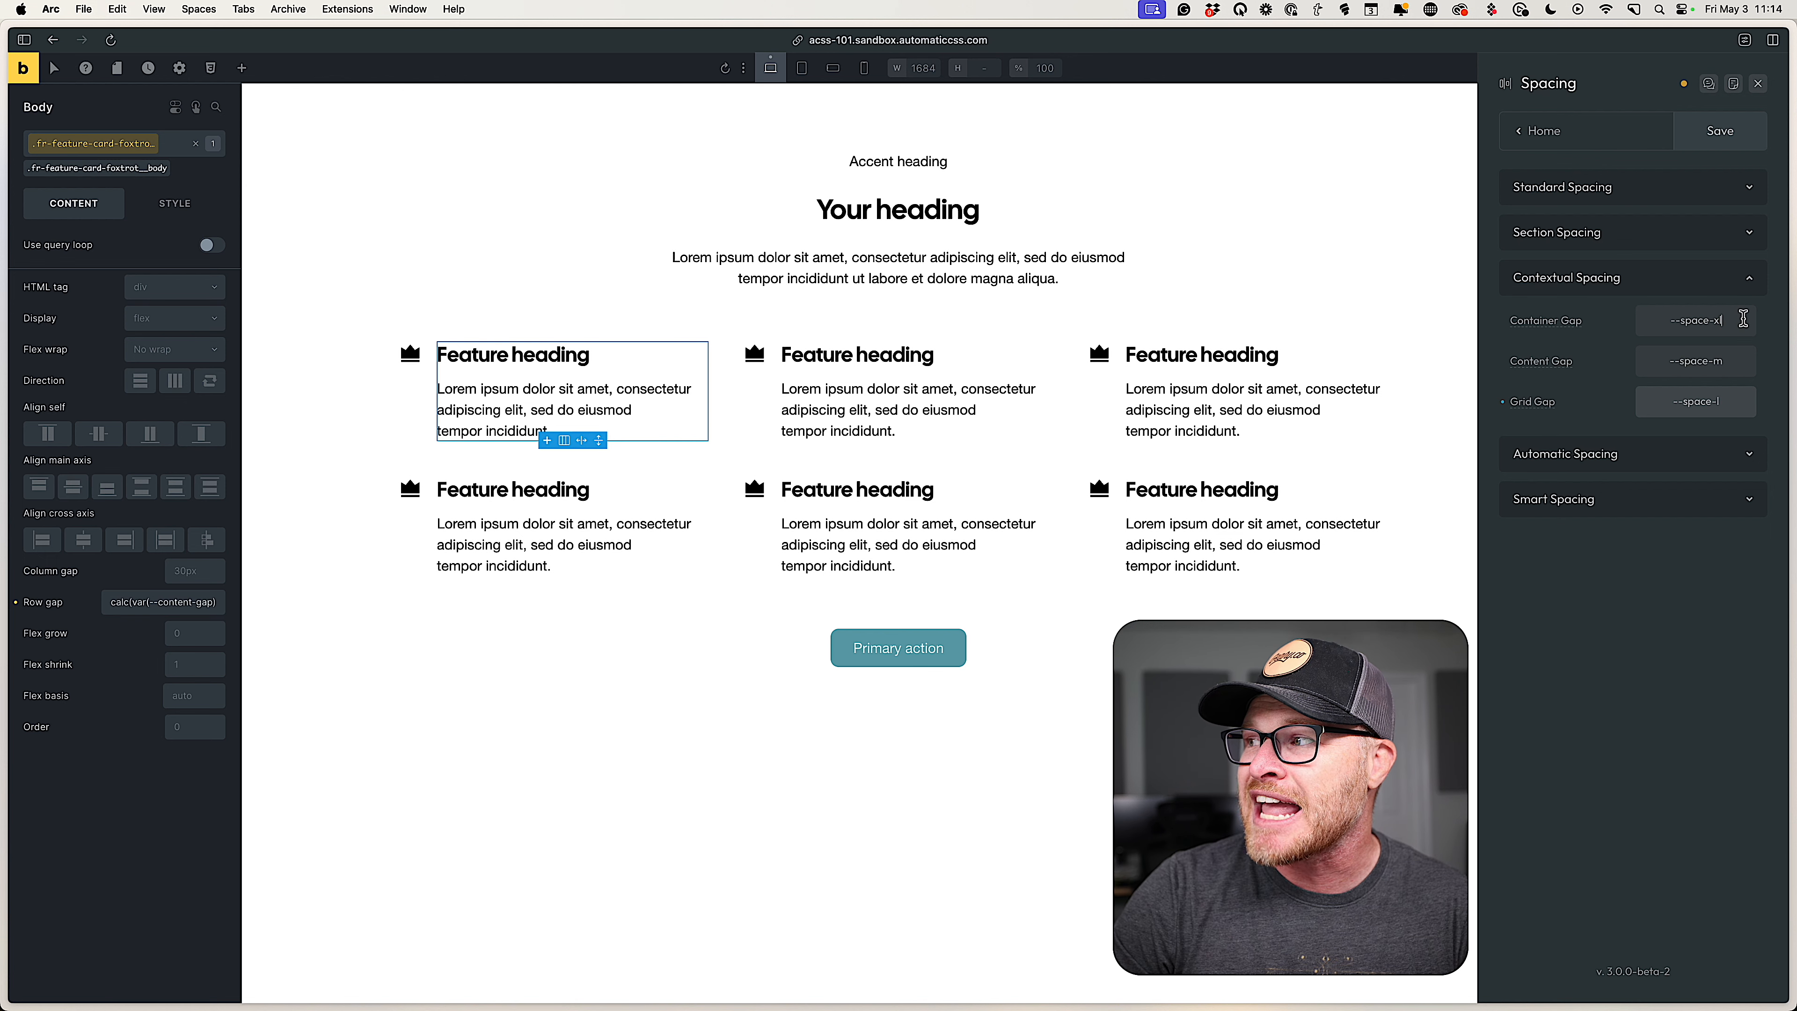
text(x)
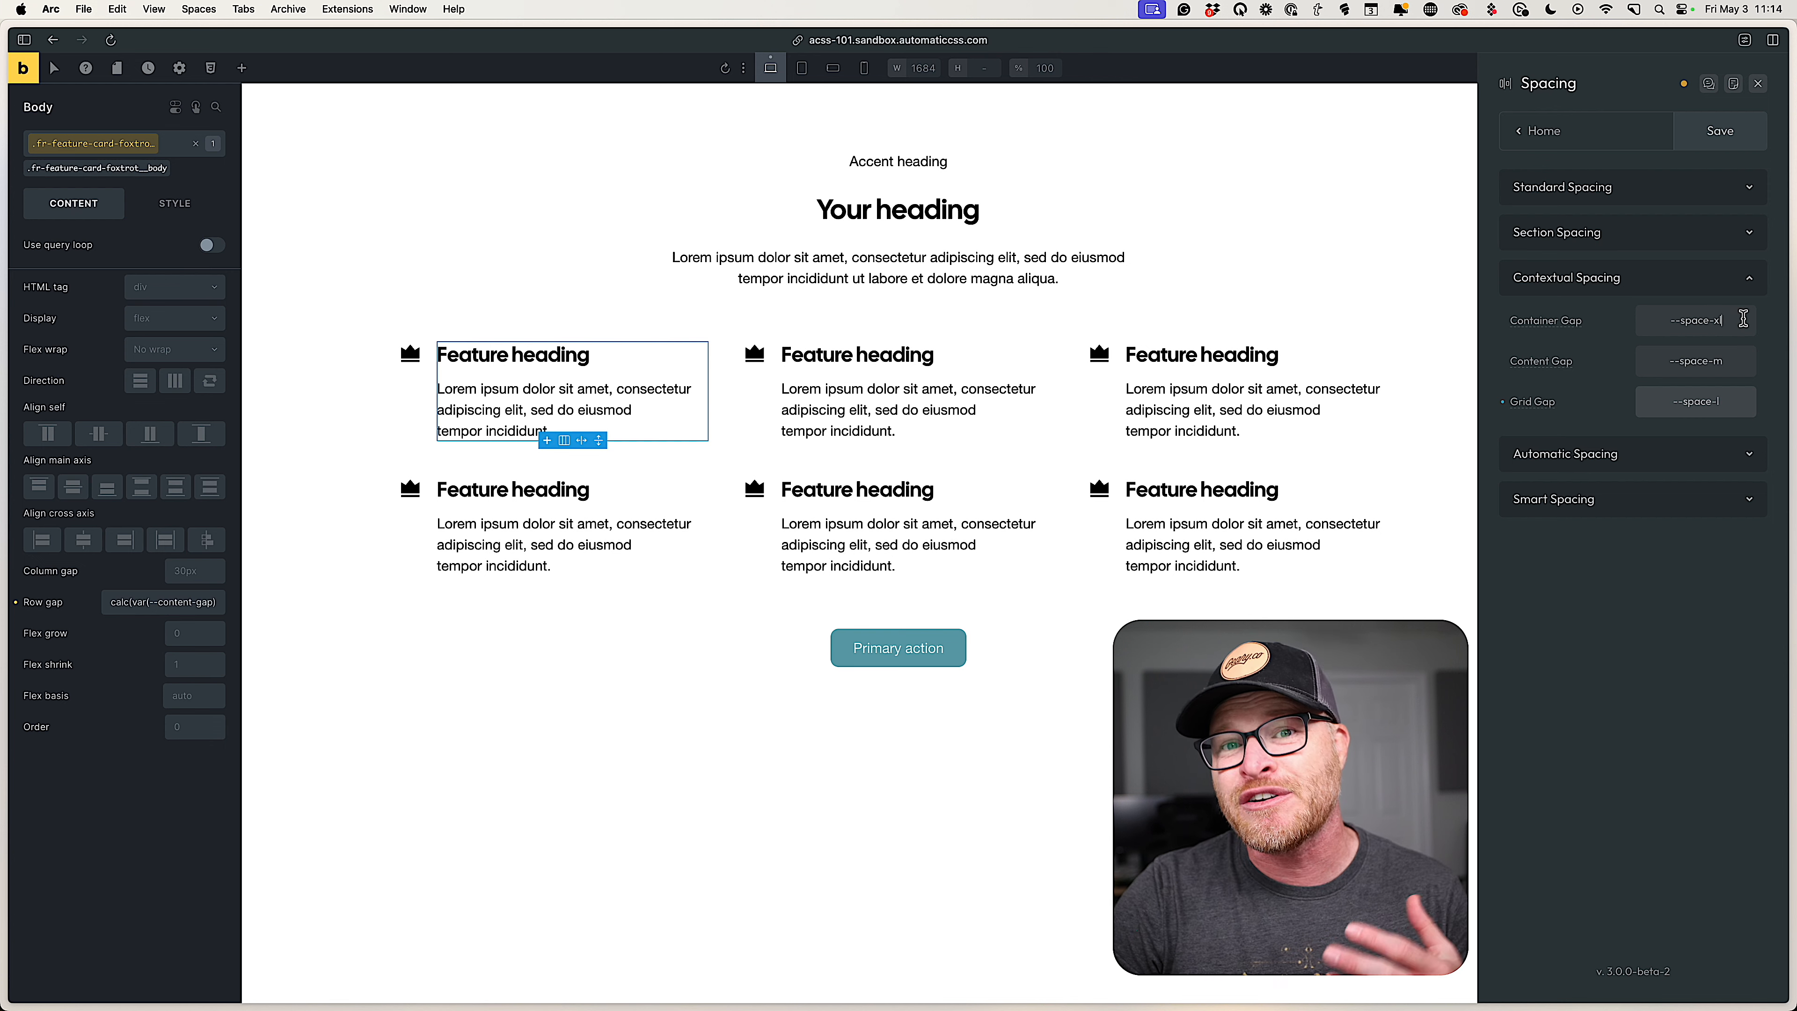
key(BackSpace)
text(xl)
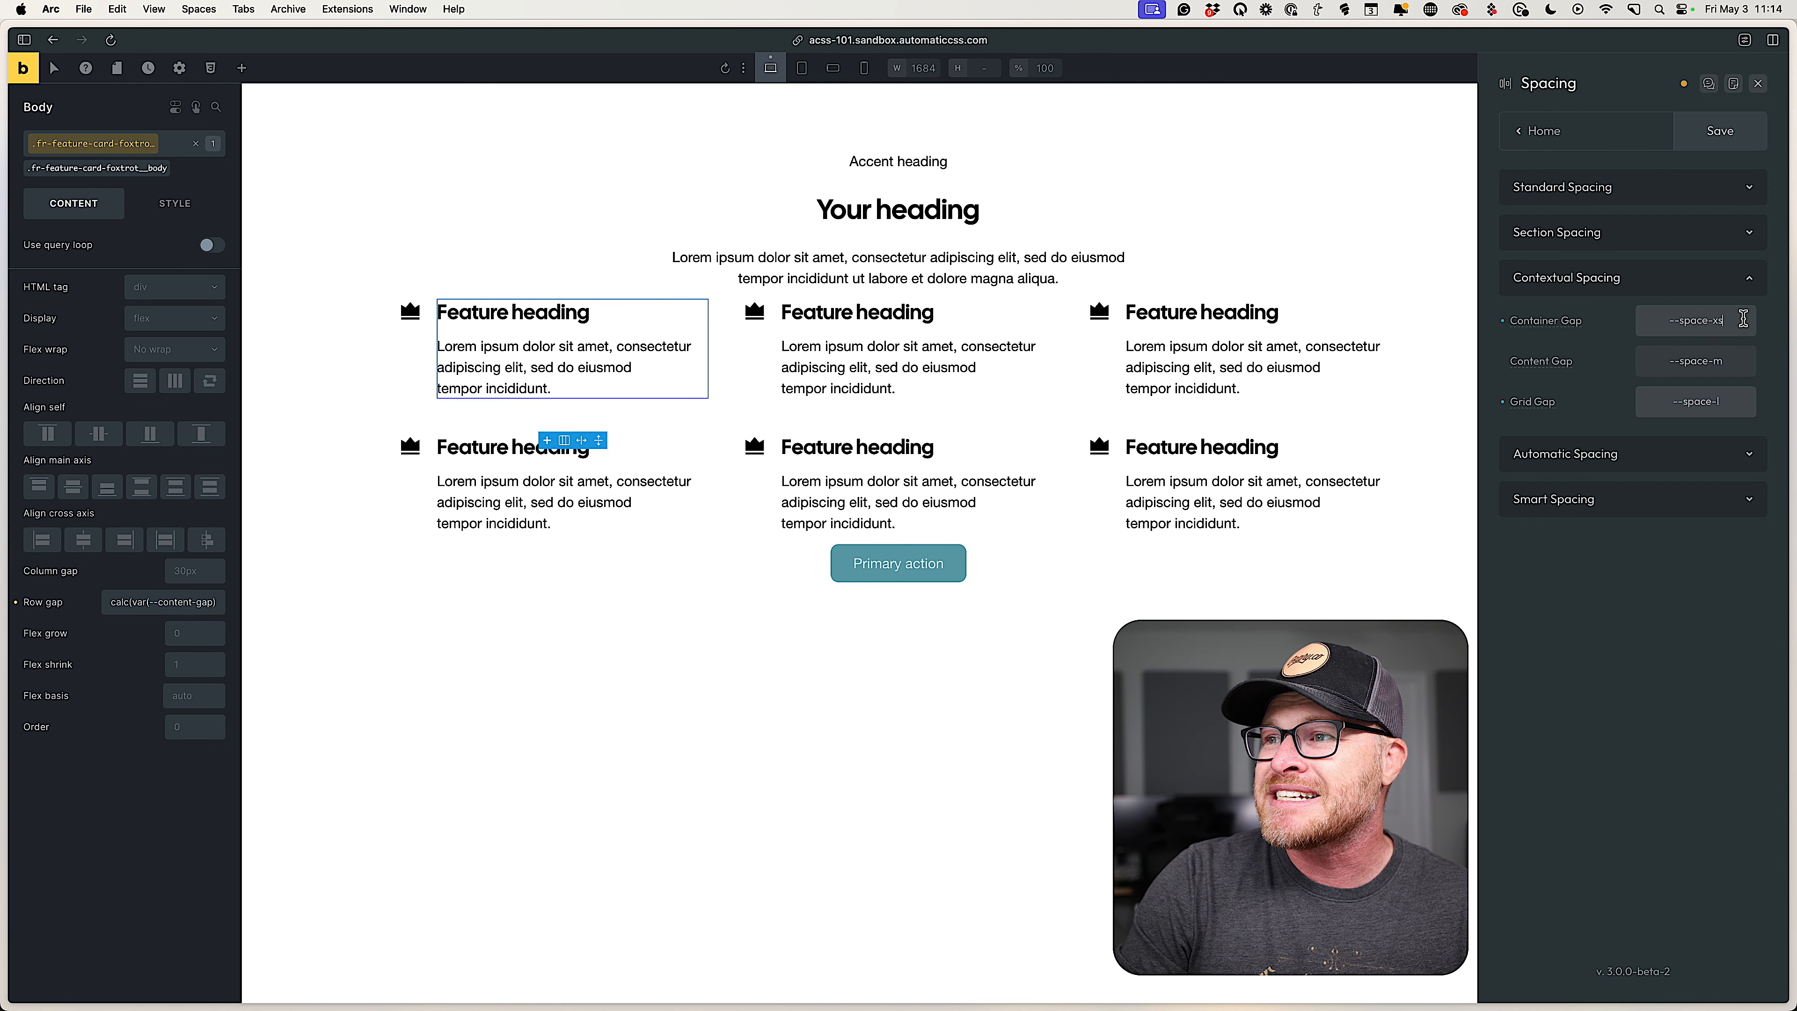
Cycle the Container Gap through the space sizes between --space-s and --space-xxl, and return it to --space-xl.
key(Down)
key(Down)
key(Down)
key(Down)
key(Down)
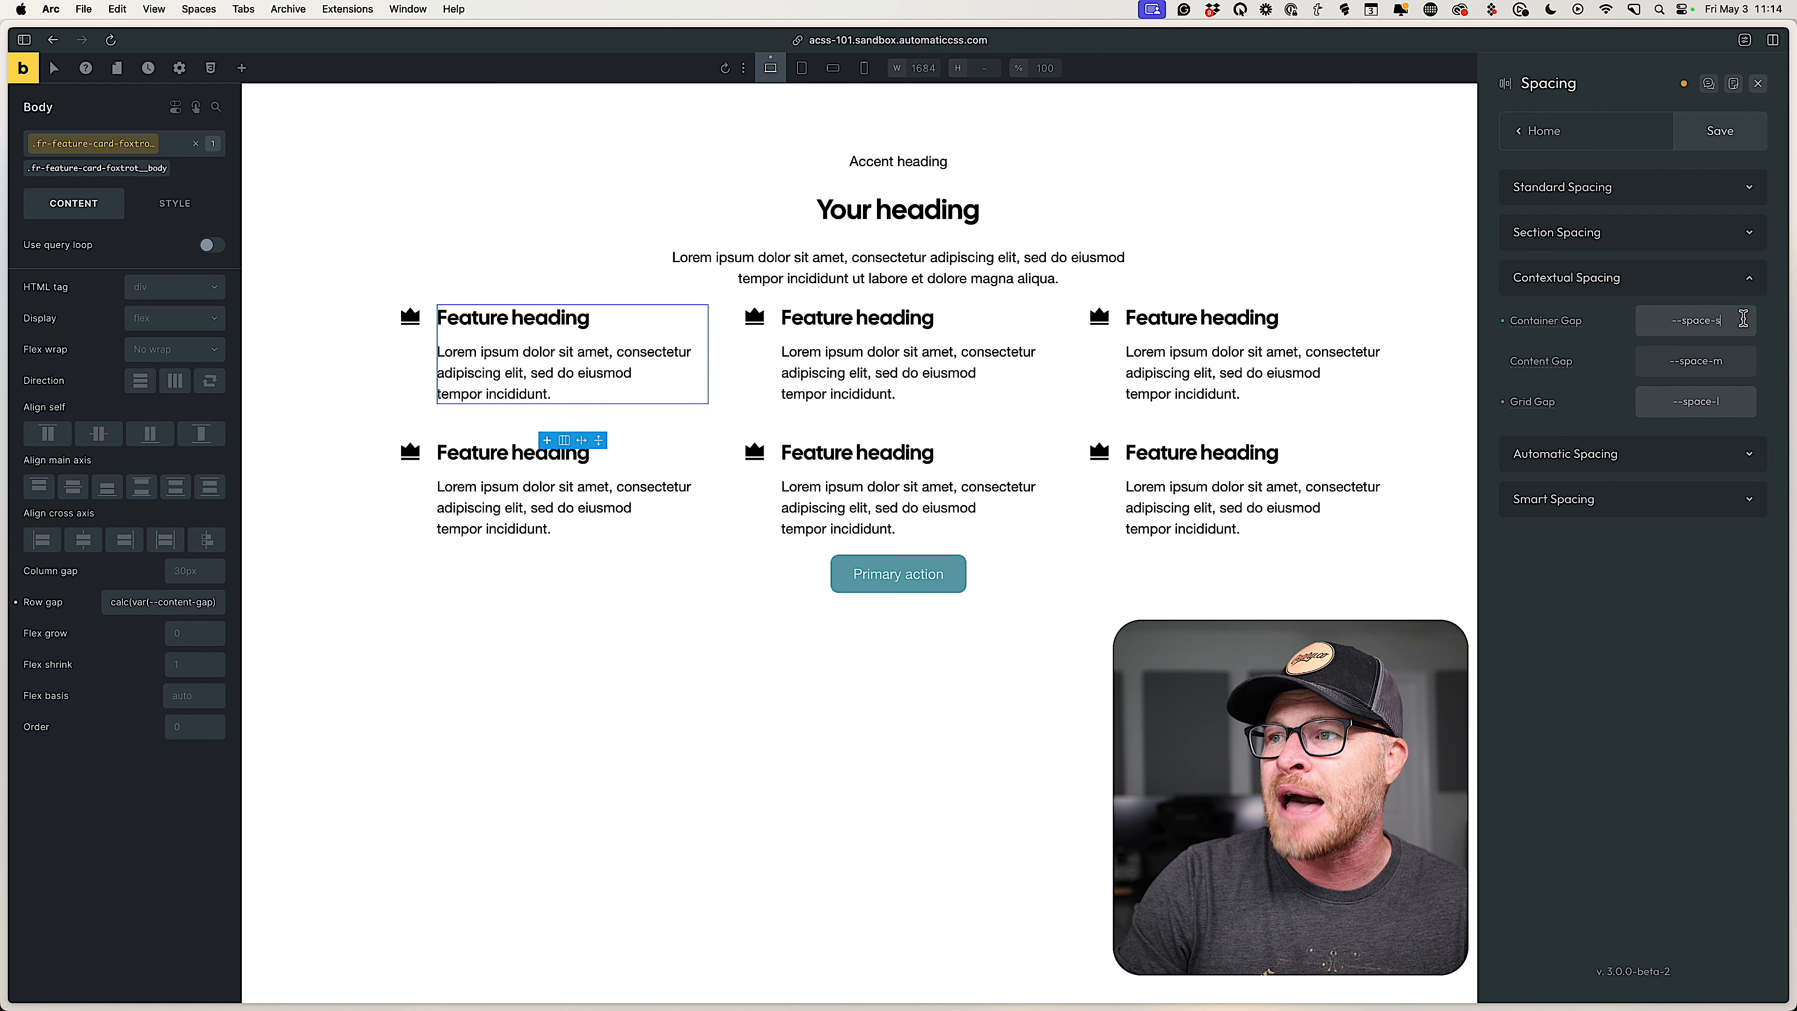
key(Up)
key(Up)
key(Up)
key(Up)
key(Up)
key(Down)
key(Down)
key(Down)
key(Down)
key(Down)
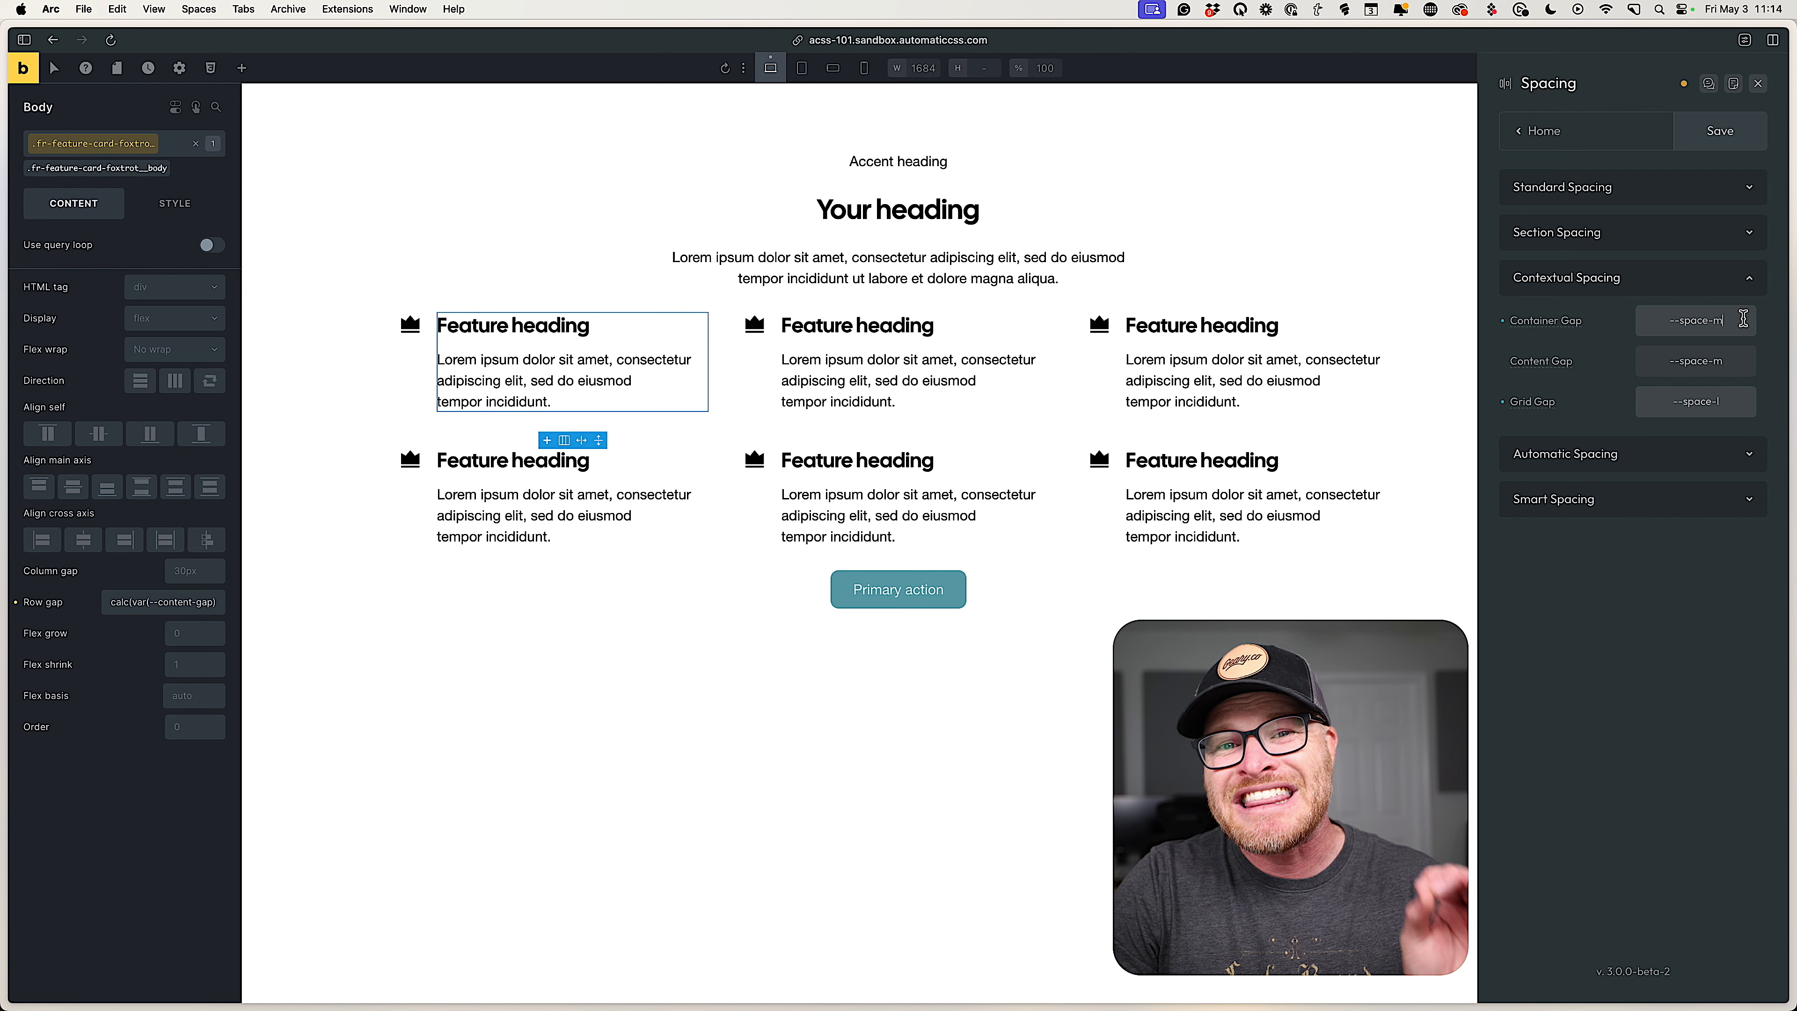
key(Up)
key(Up)
key(Up)
key(Up)
key(Up)
key(Down)
key(Down)
key(Up)
key(Up)
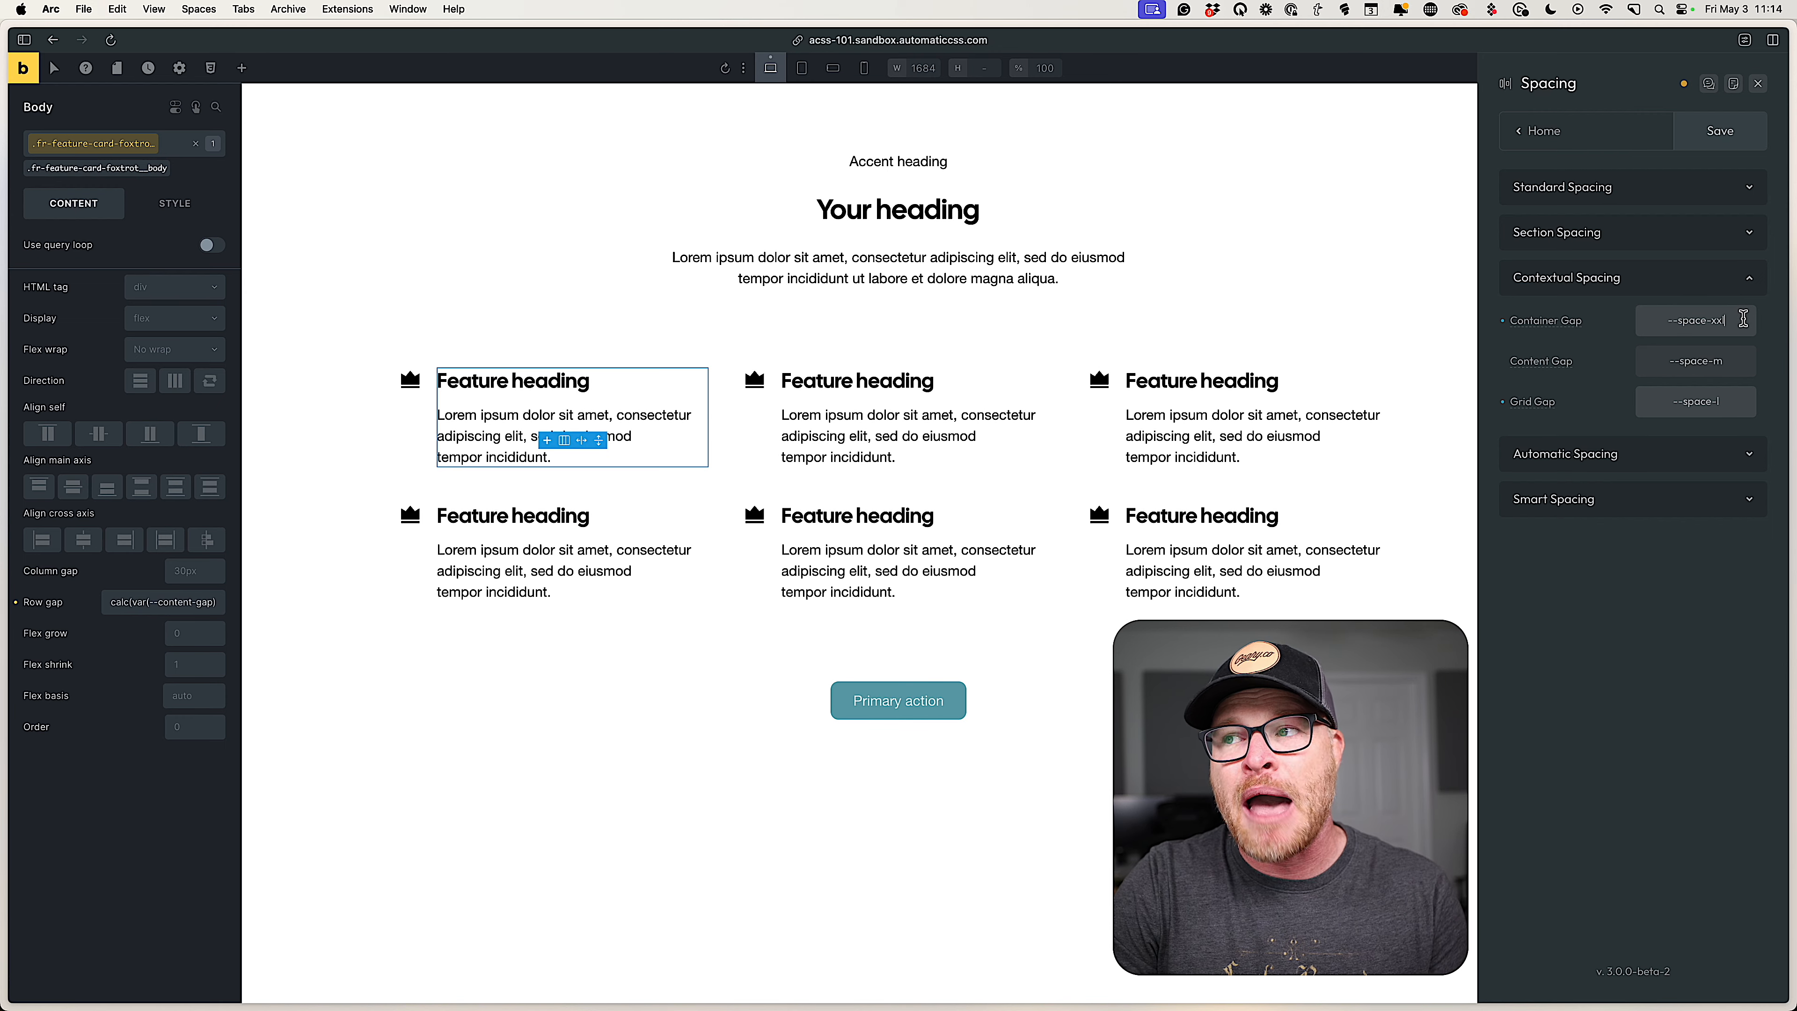
key(Down)
key(Down)
key(Down)
key(Down)
key(Up)
key(Up)
key(Up)
key(Up)
key(Down)
key(Down)
key(Down)
key(Down)
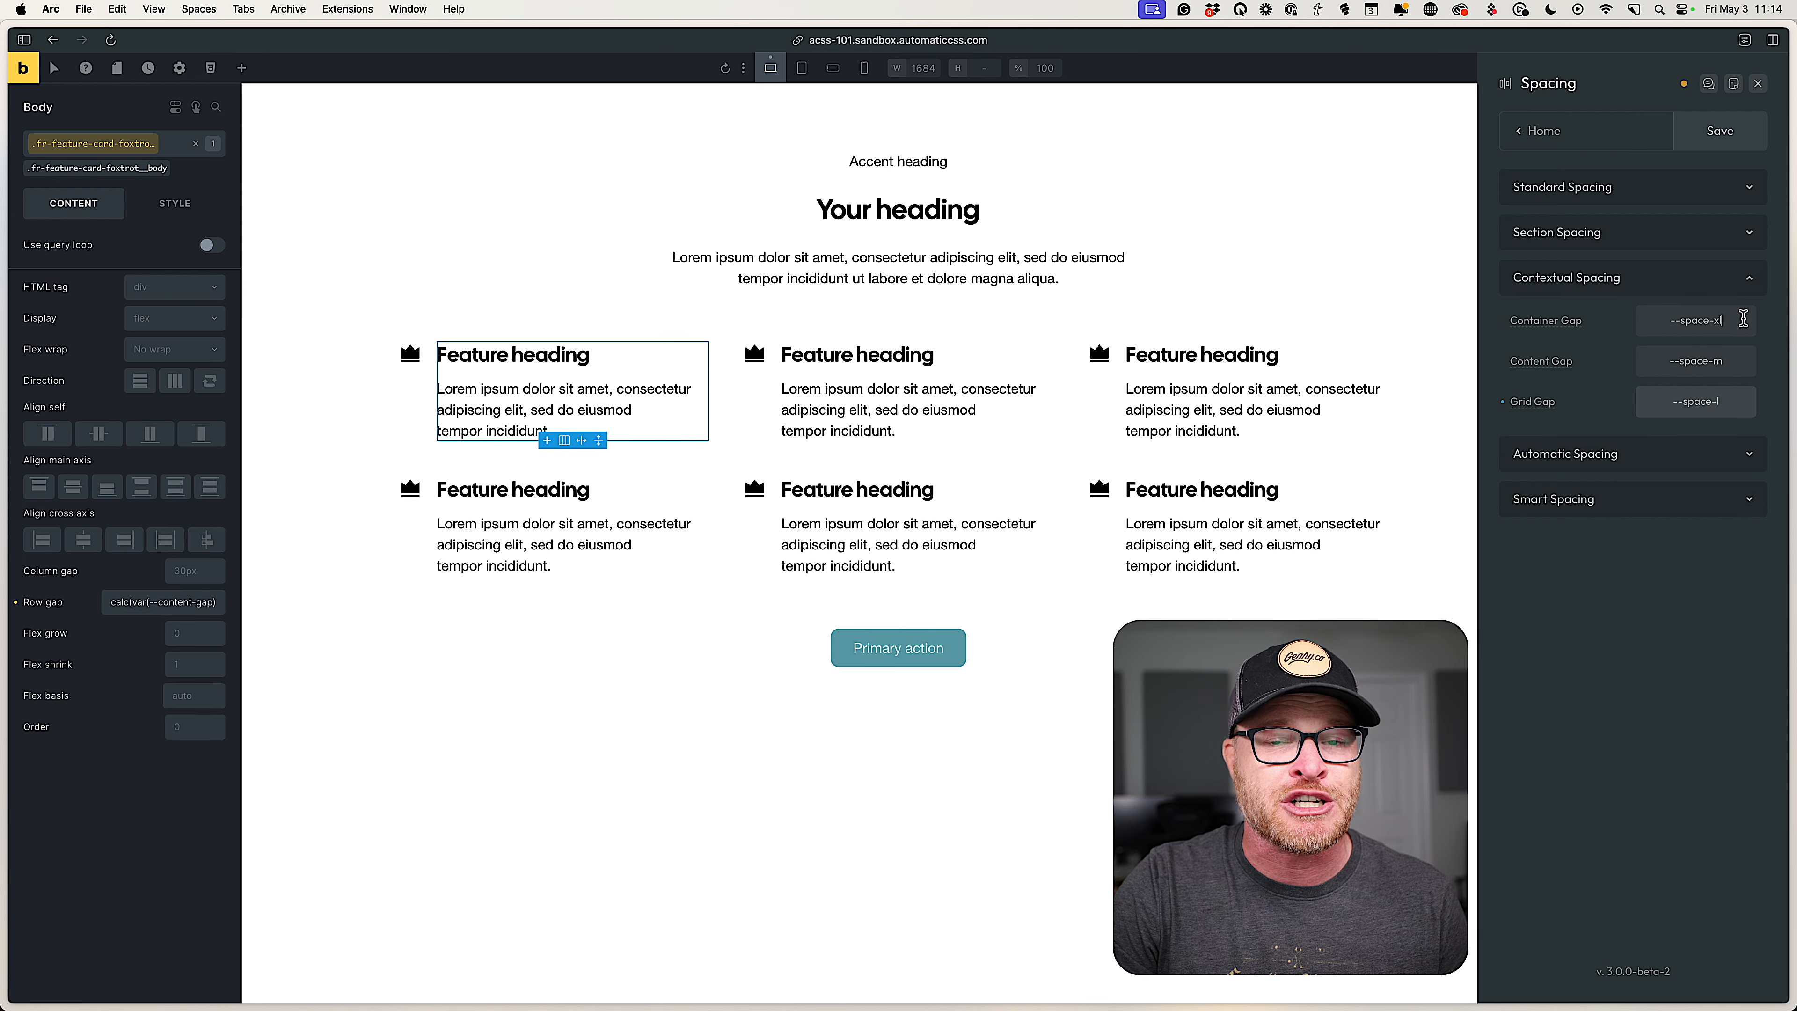
key(Up)
key(Up)
key(Up)
key(Up)
key(Down)
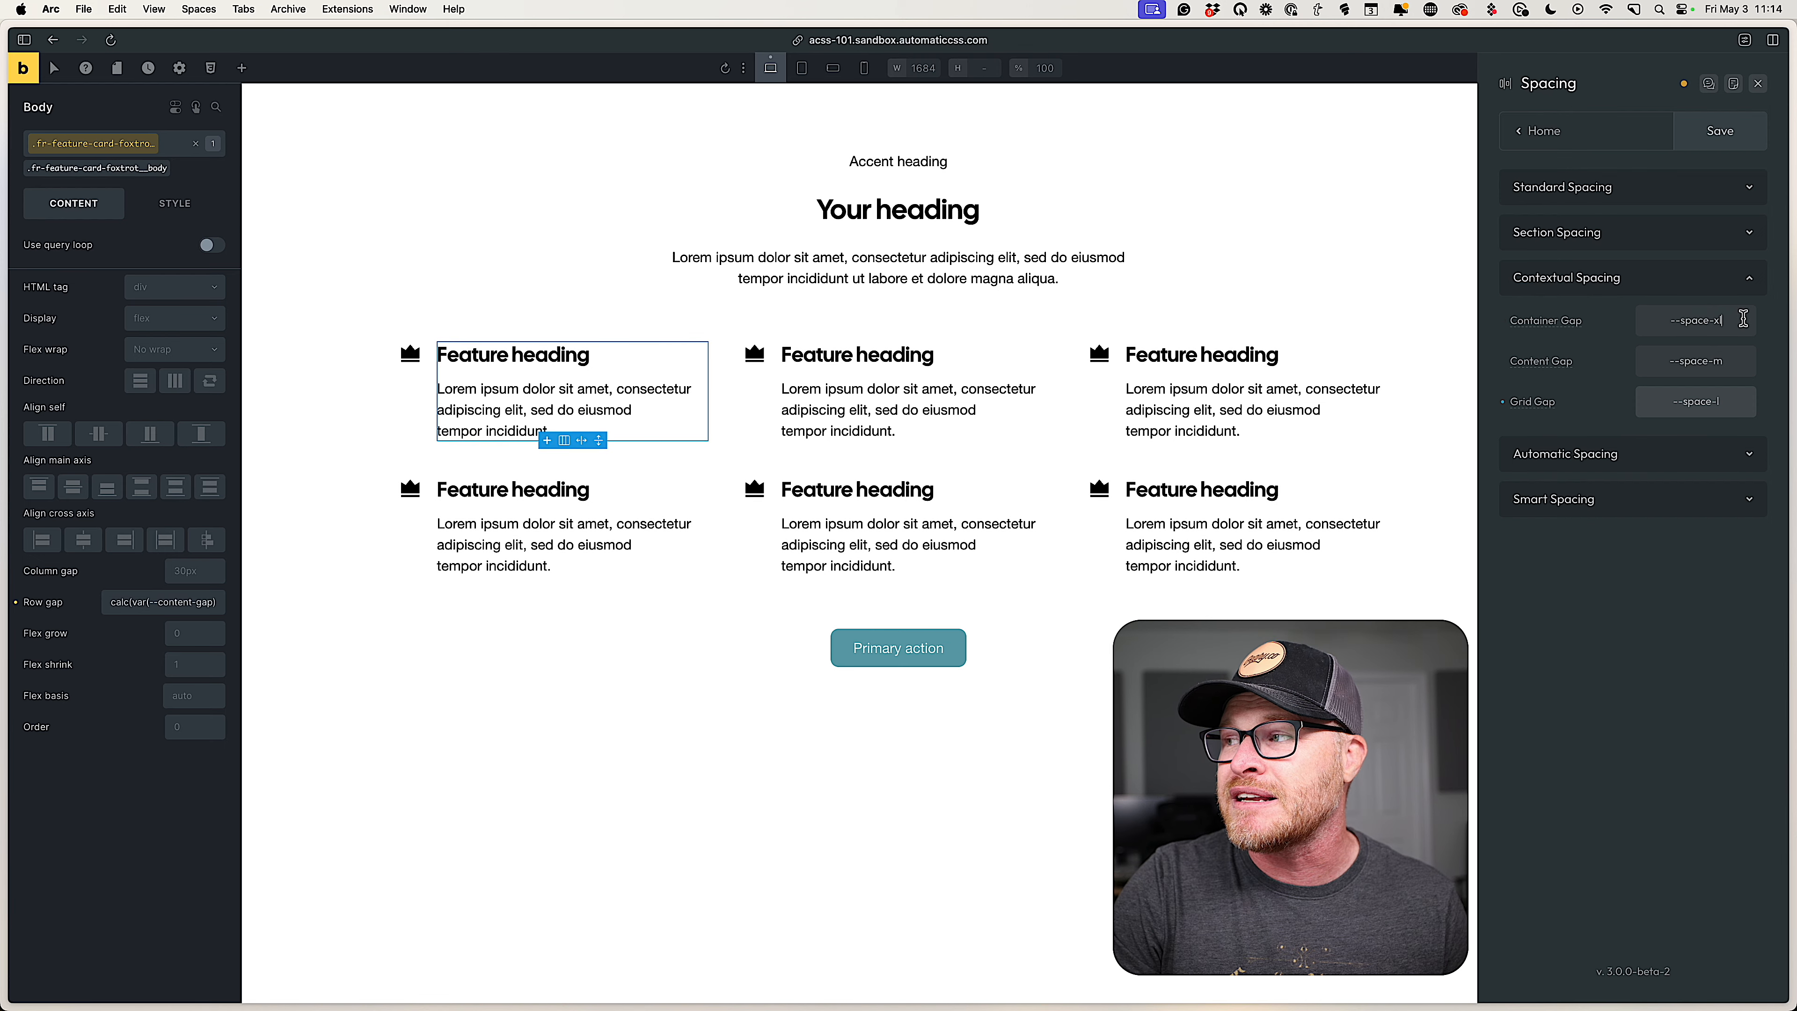
key(Up)
mouse_move(1554, 327)
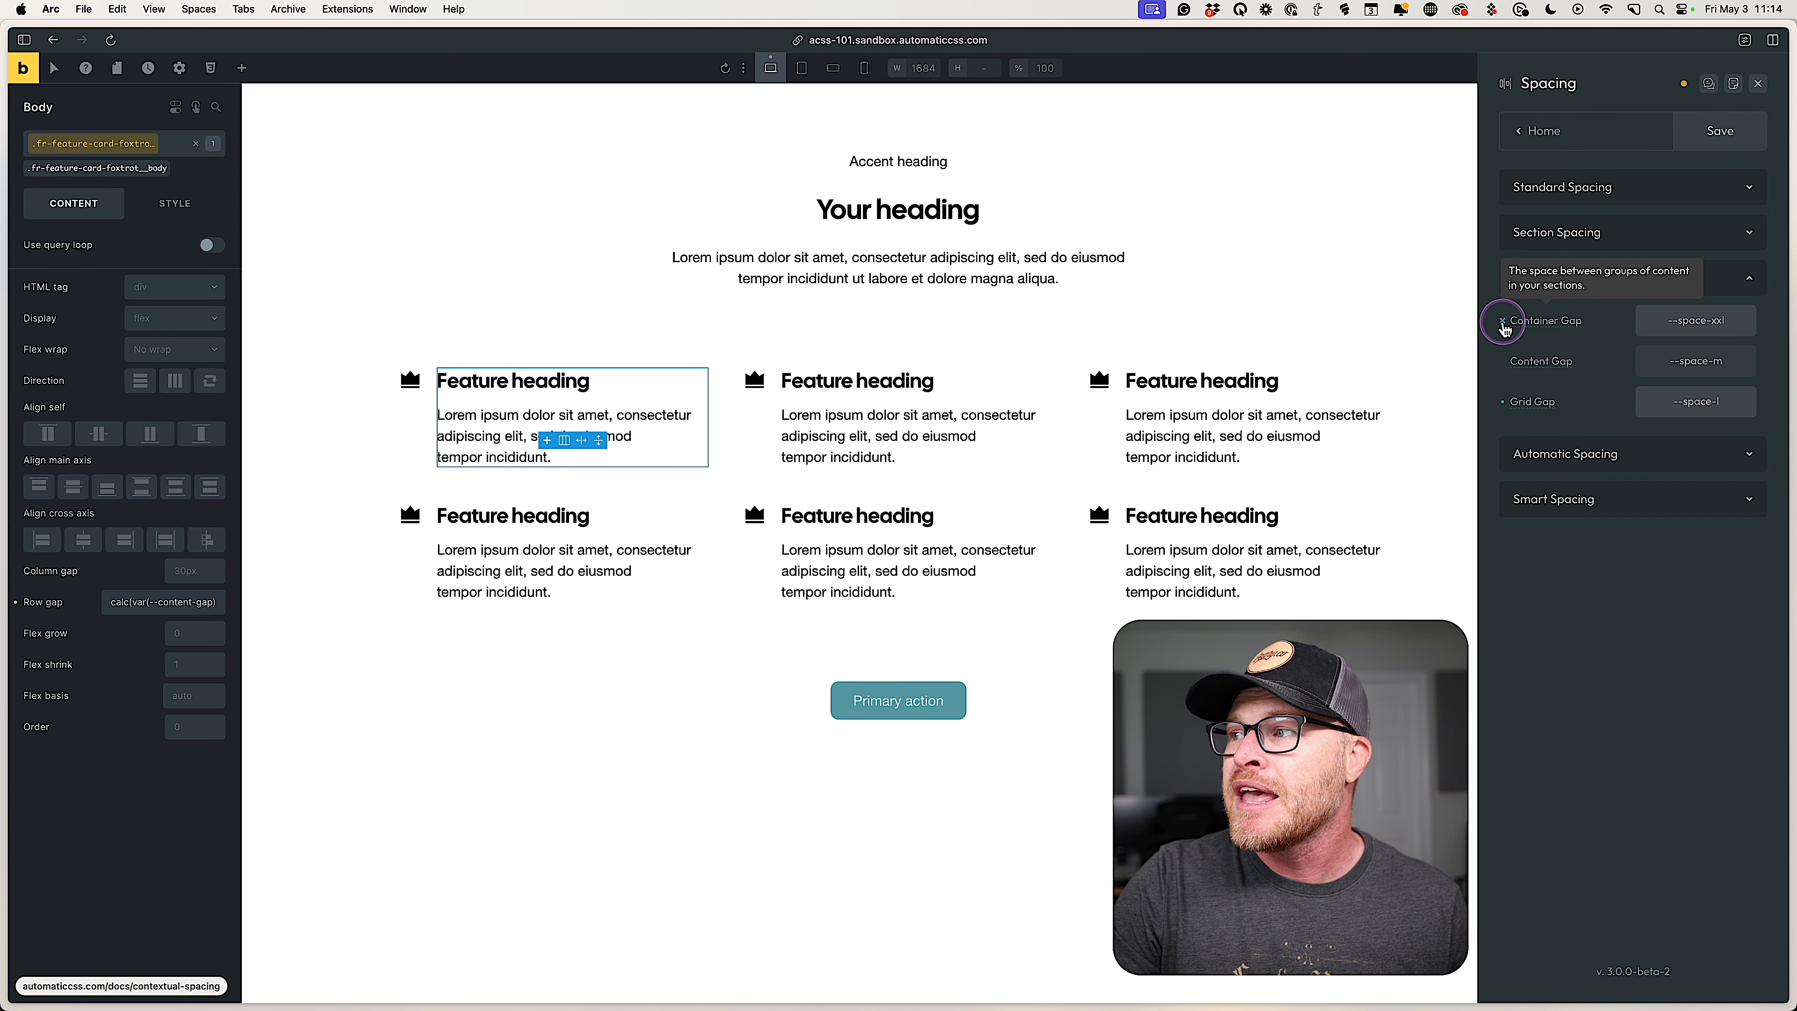
key(Down)
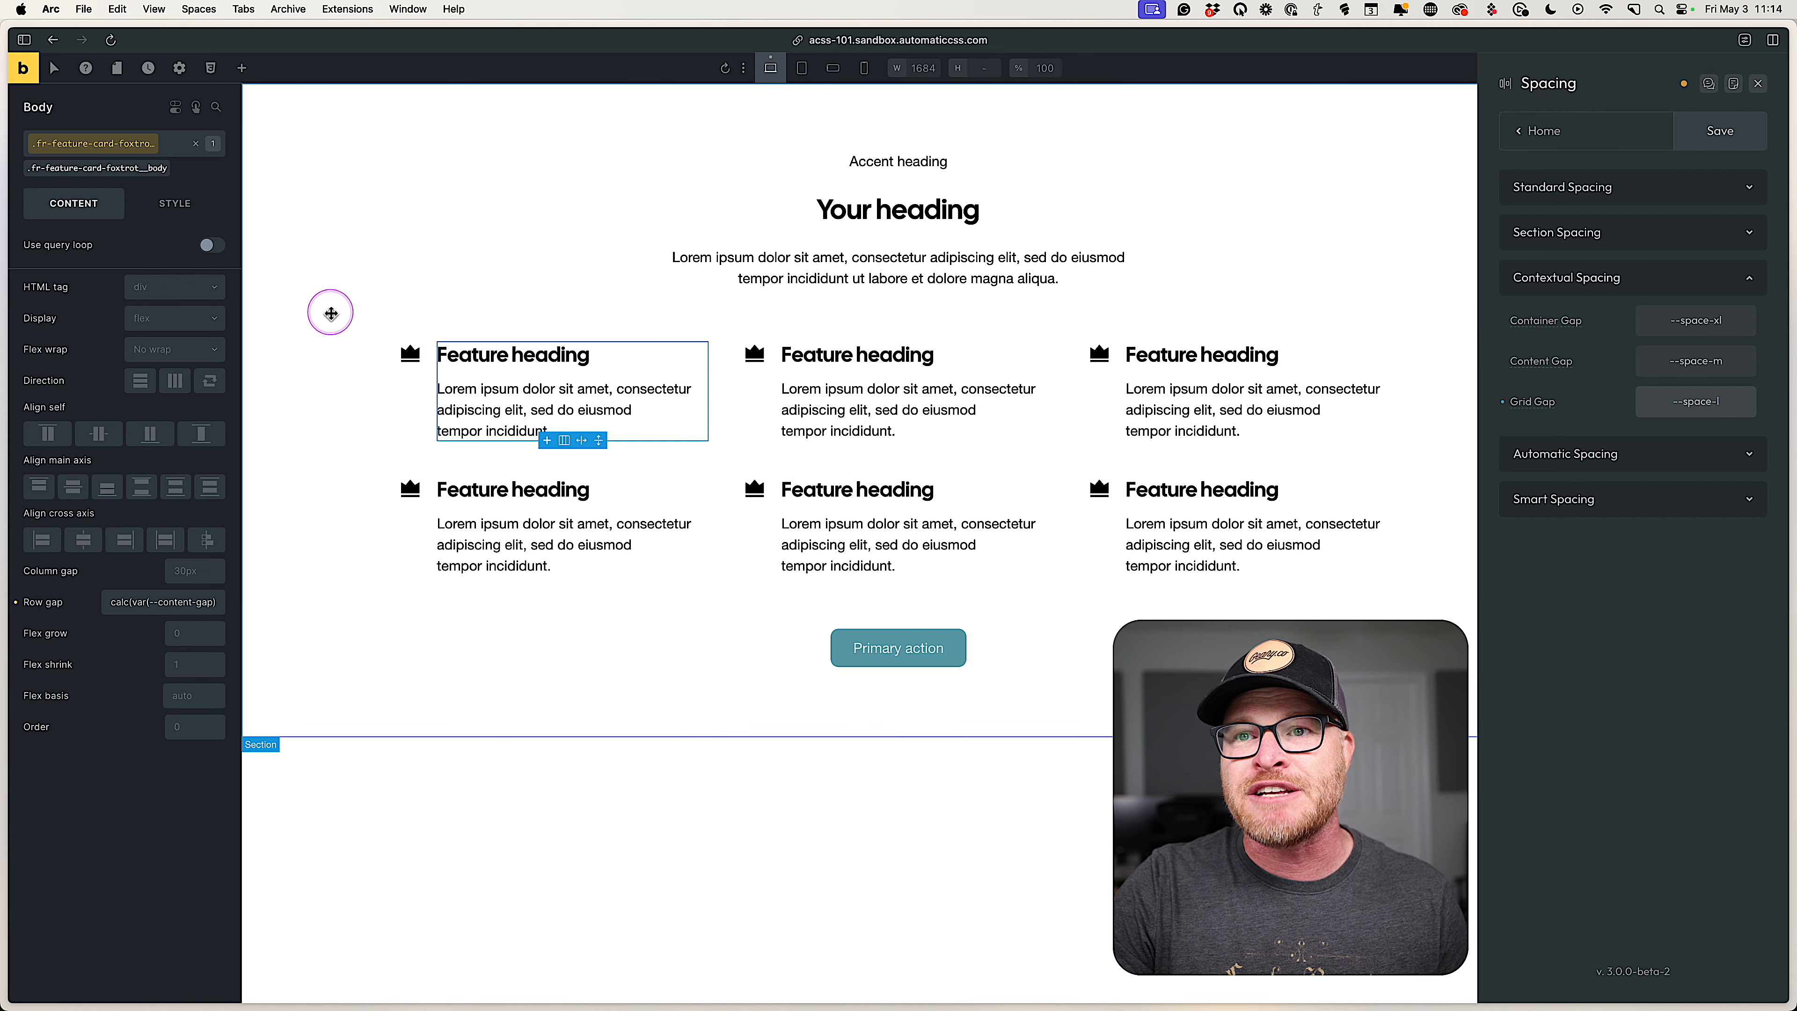
Set the feature section's row gap to calc(var(--container-gap) / 2).
click(339, 310)
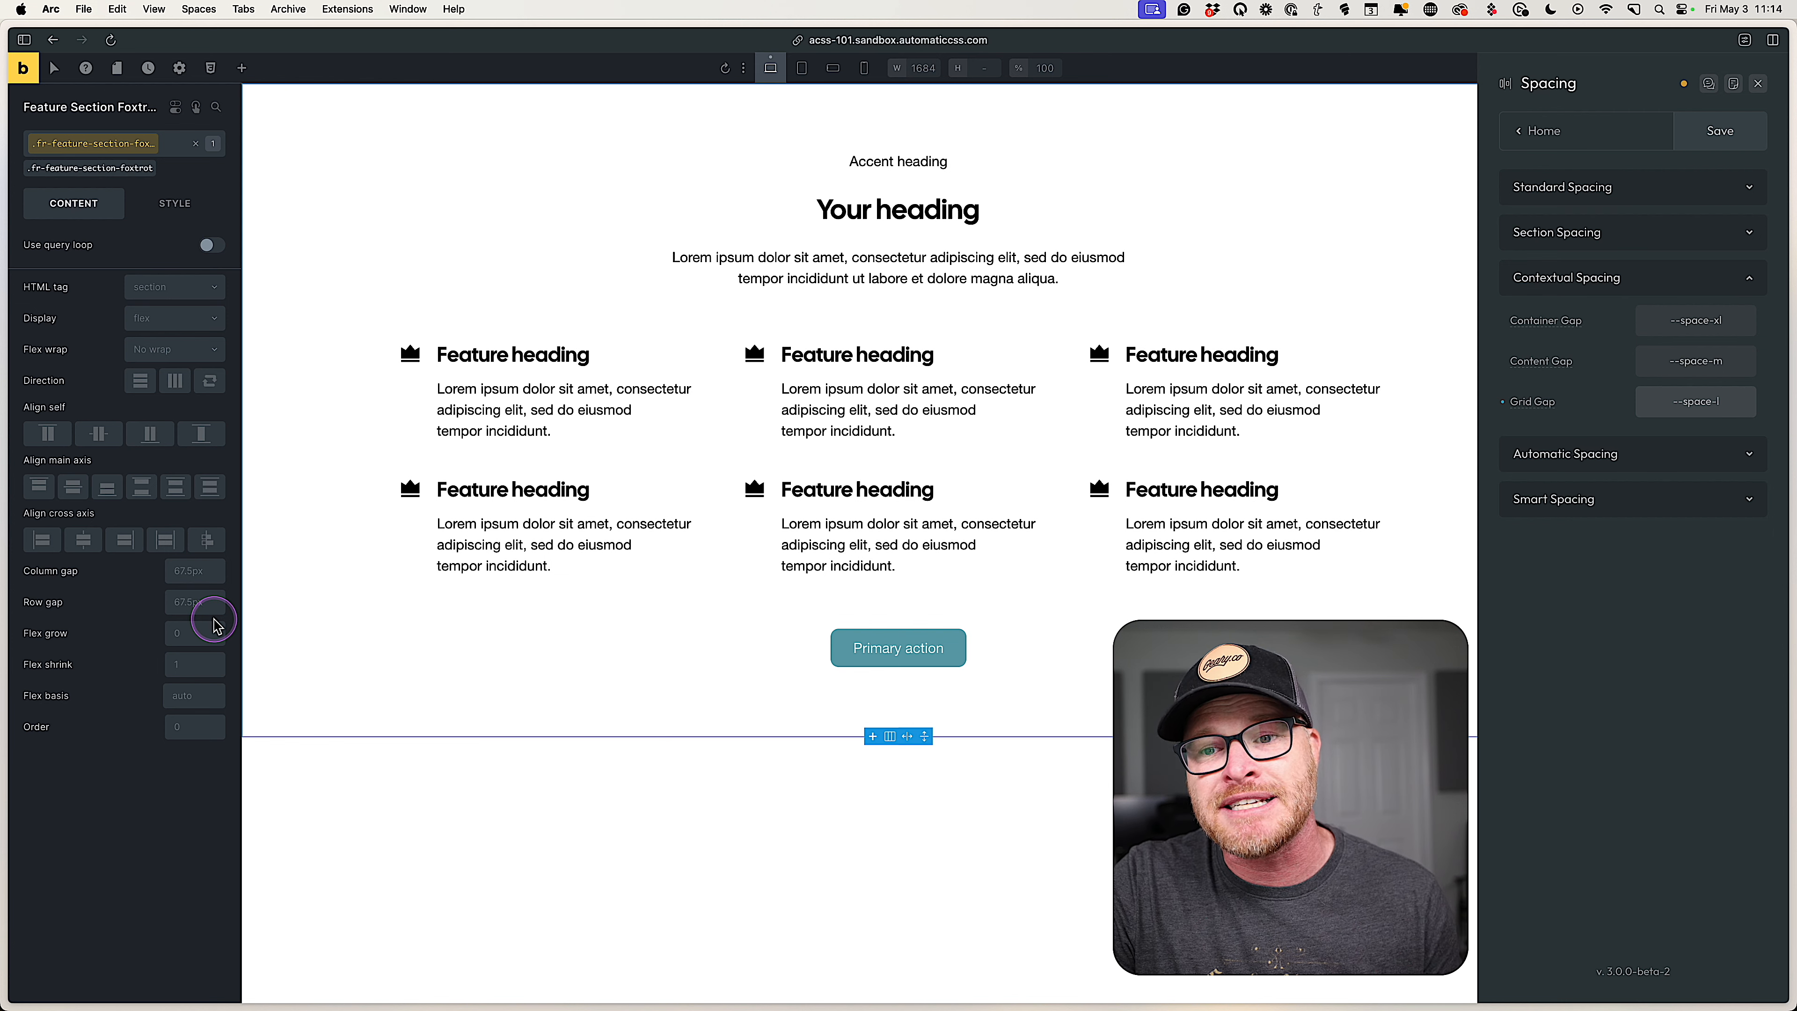
click(200, 602)
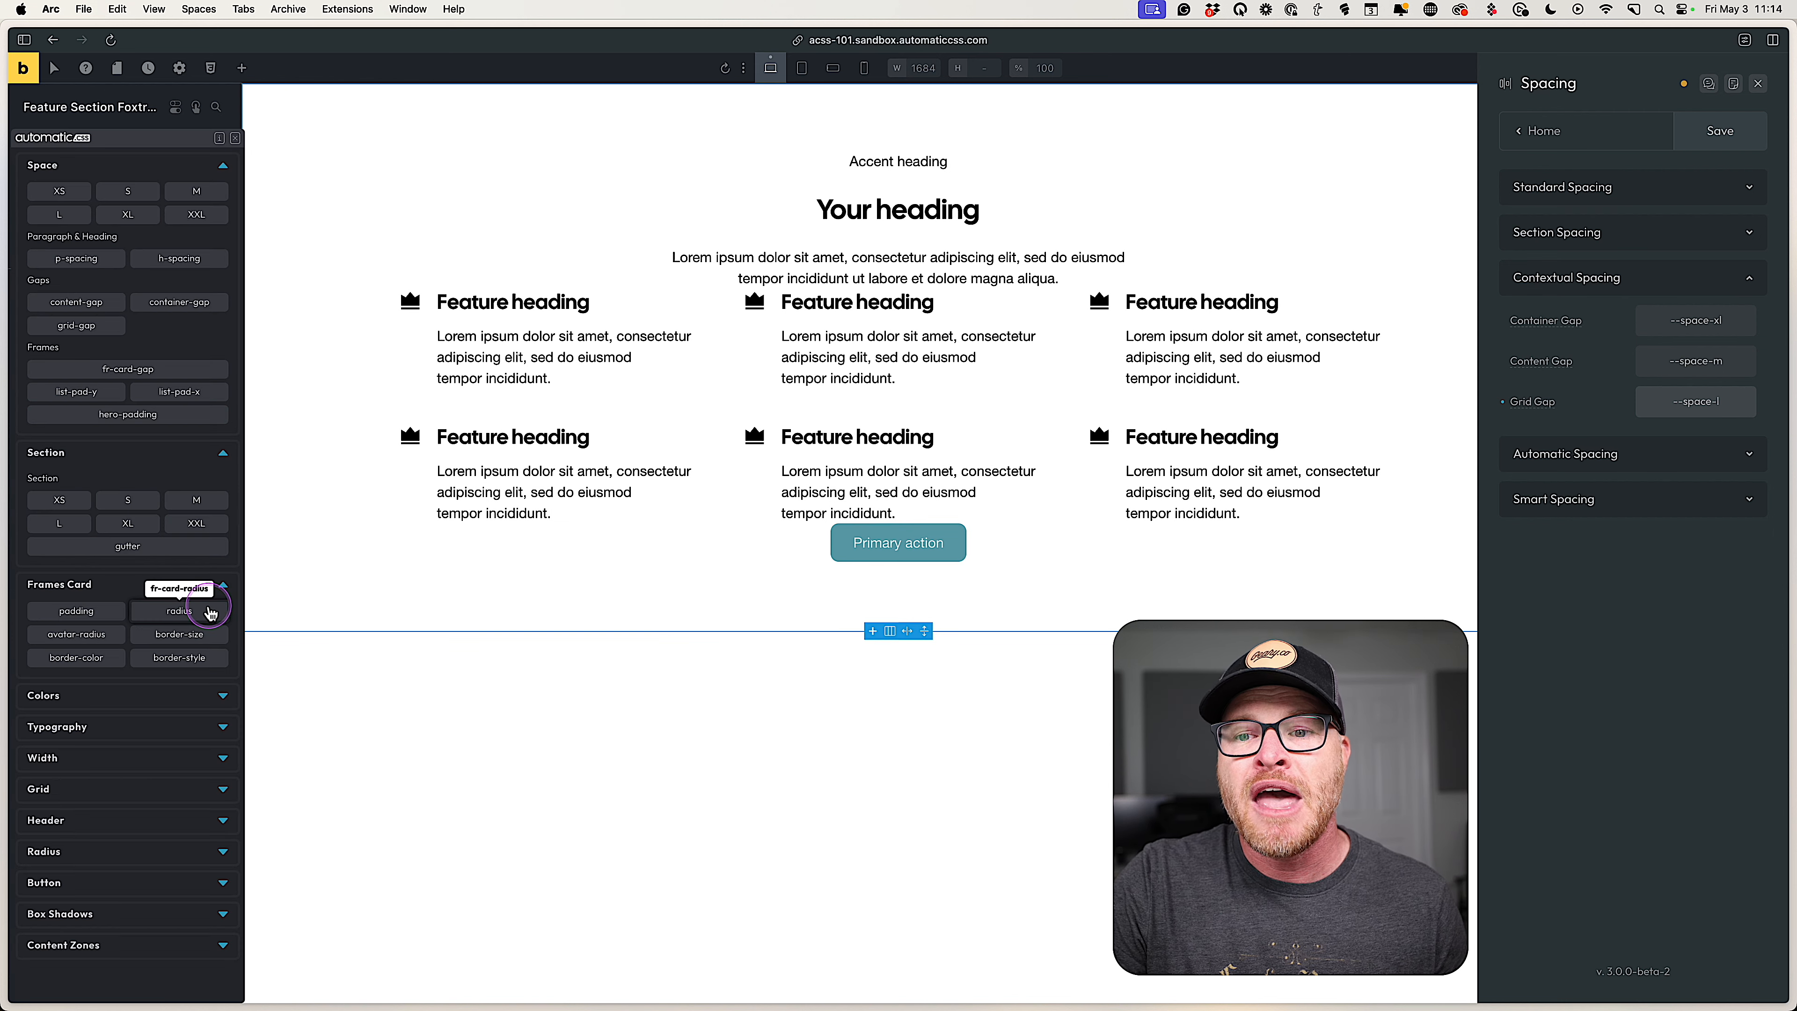
click(169, 305)
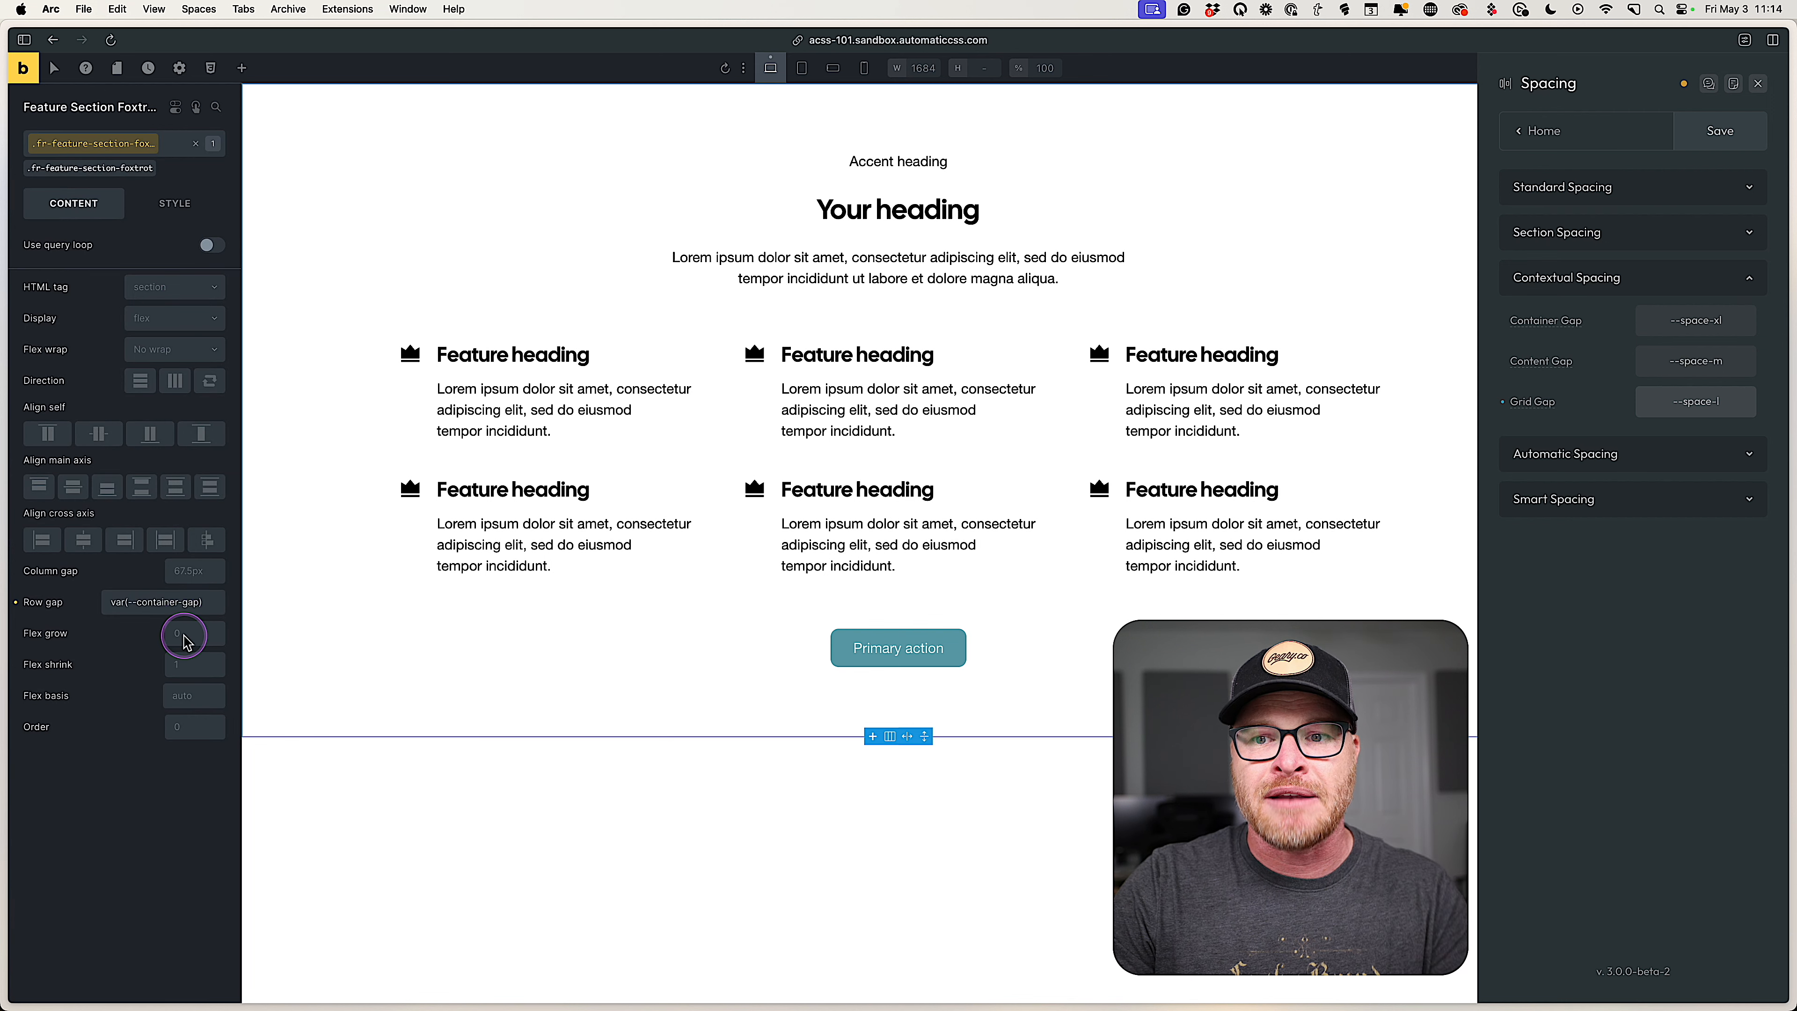
click(215, 606)
text(/ 2)
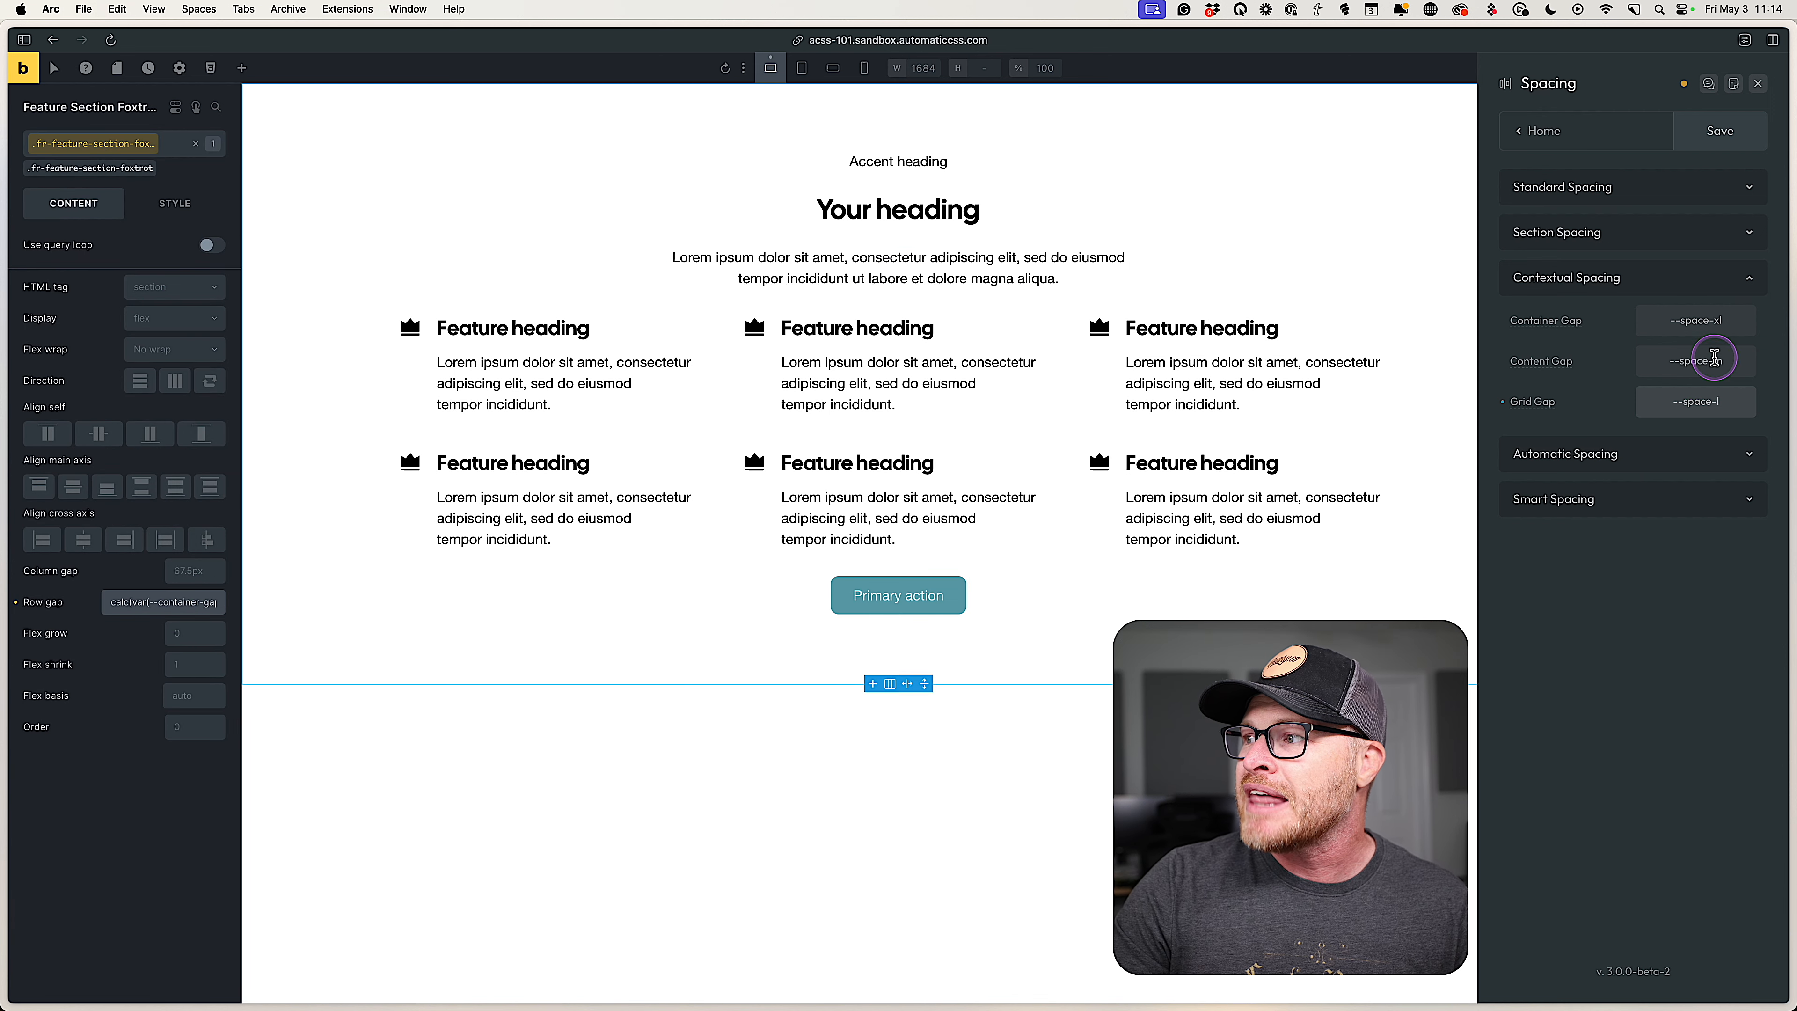
Test the section's calculated row gap by varying the Container Gap between --space-s and --space-xxl, and restore --space-xl.
click(1725, 320)
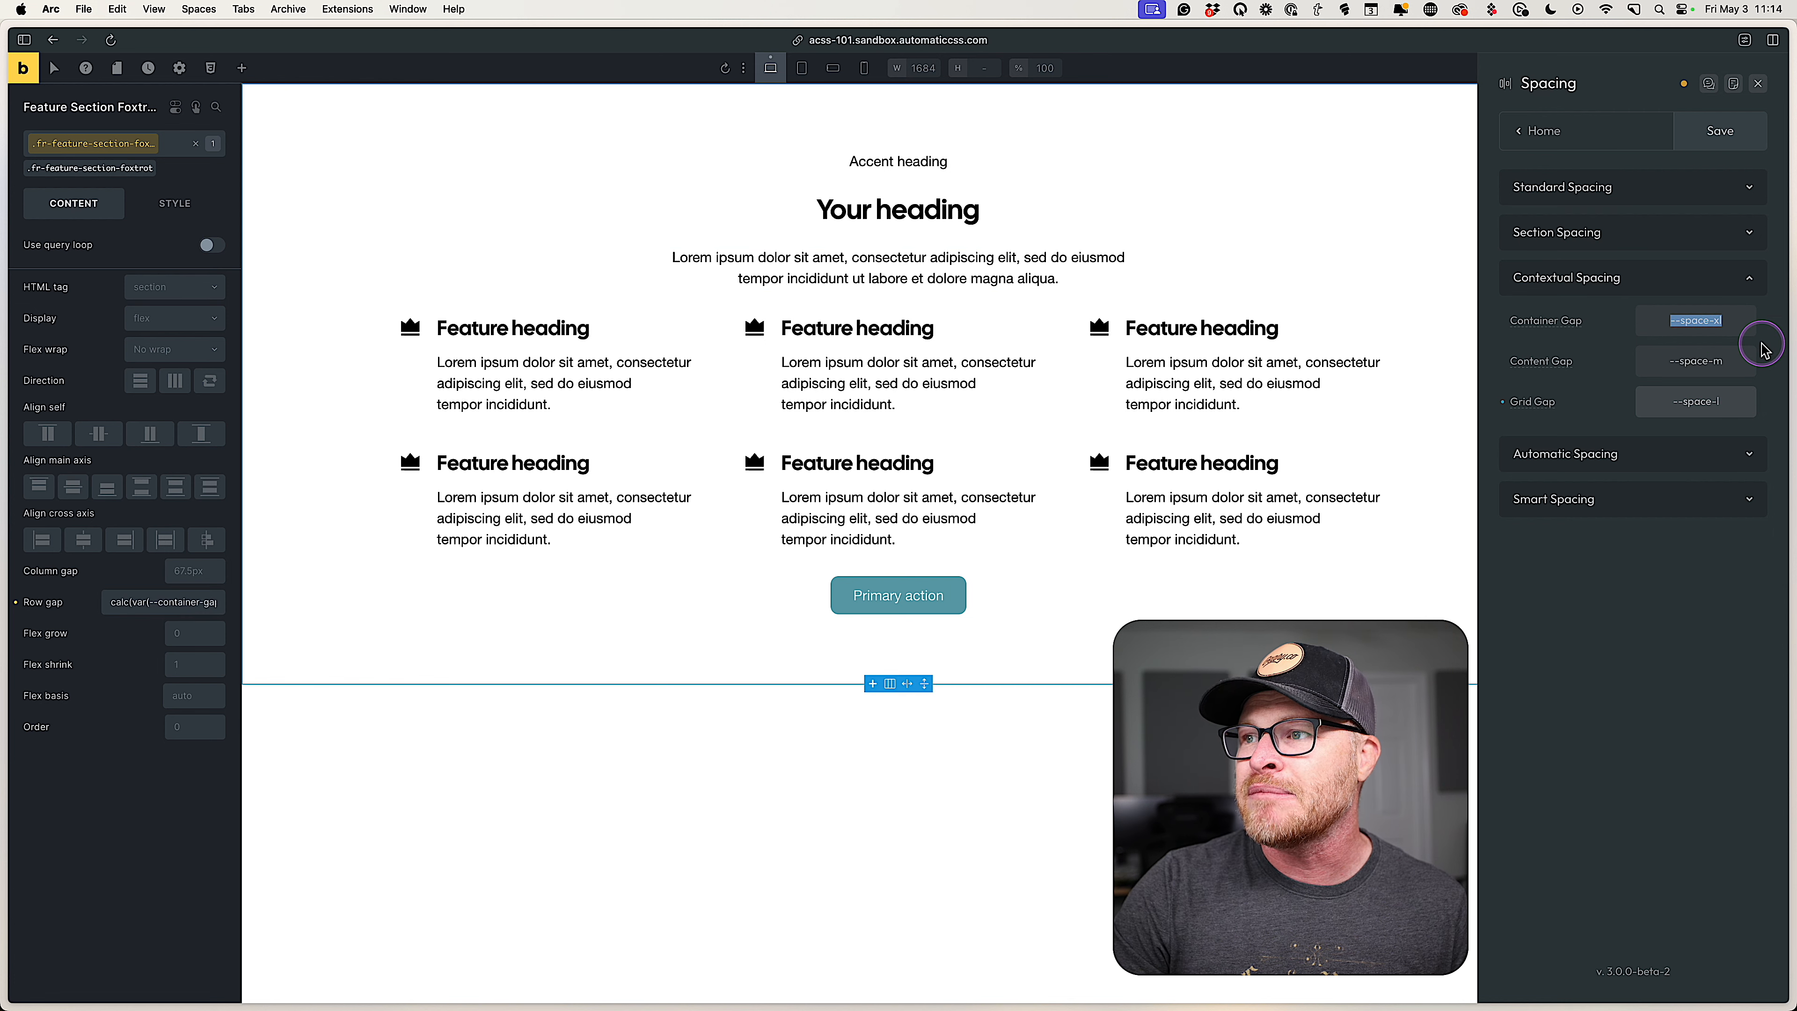
text(--space-xxl)
key(Down)
key(Down)
key(Down)
key(Down)
key(Down)
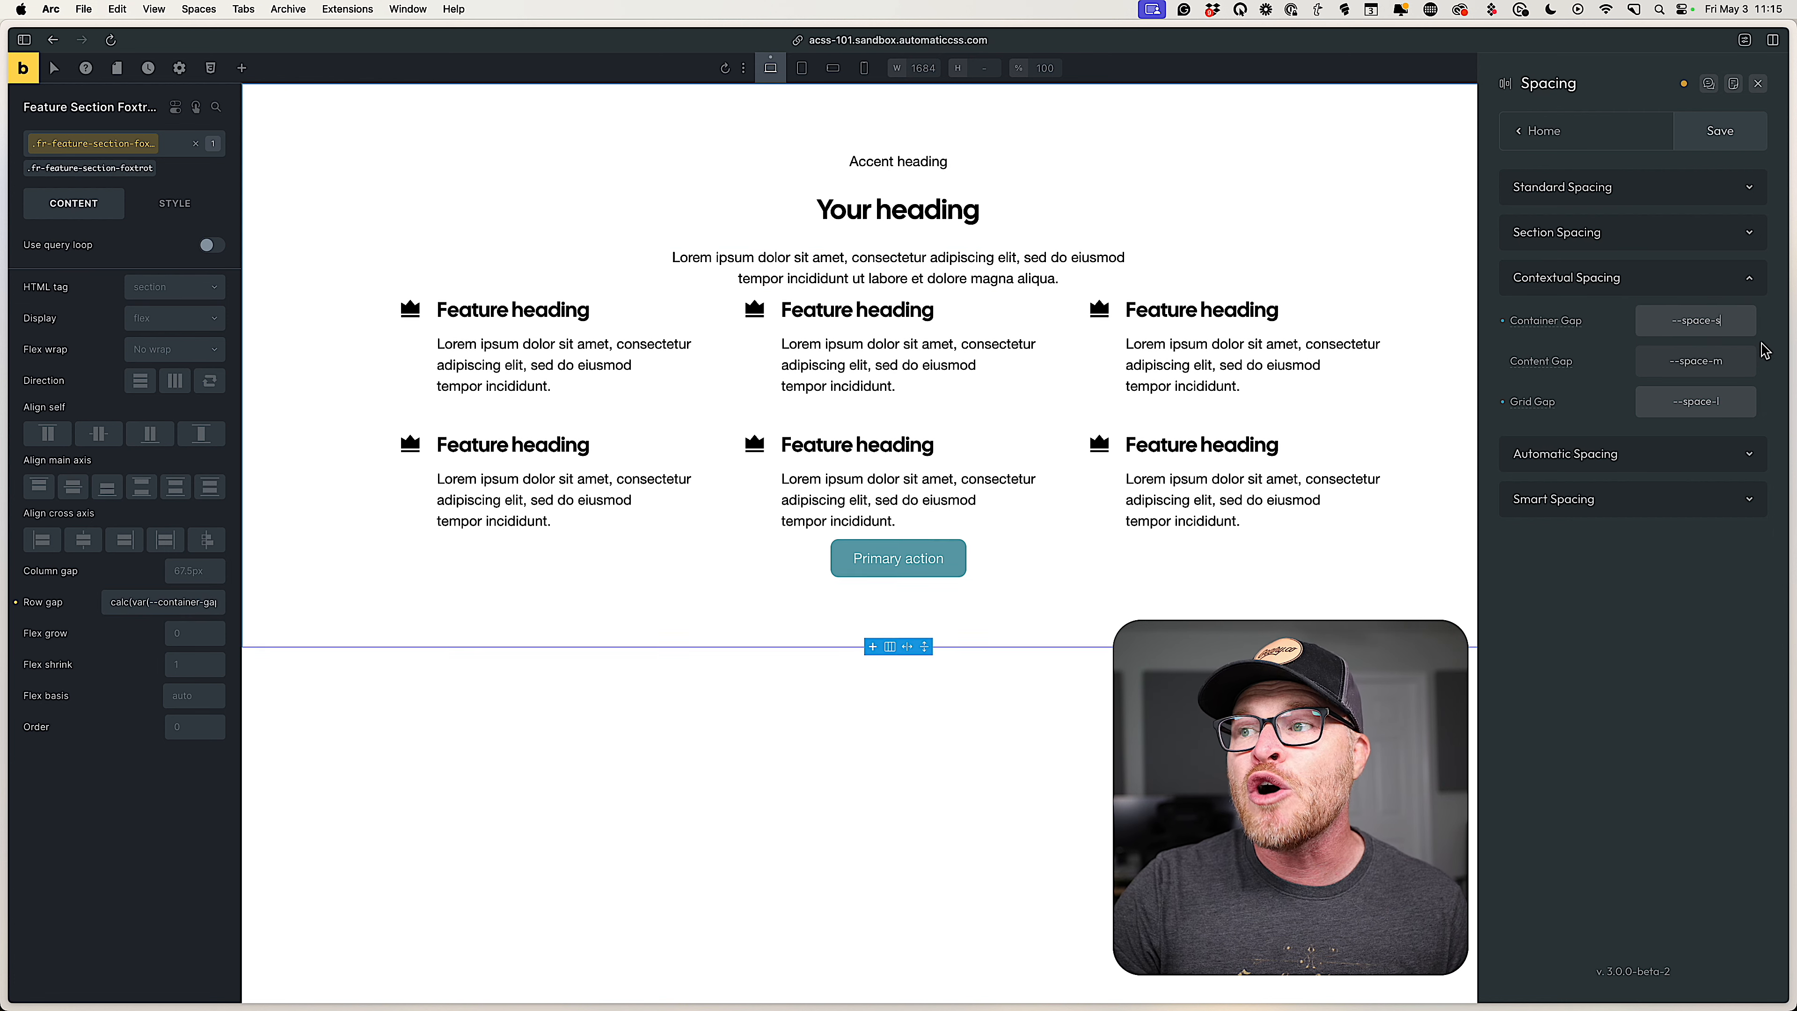
key(Up)
key(Up)
key(Up)
key(Up)
key(Up)
key(Down)
key(Down)
key(Down)
key(Down)
key(Down)
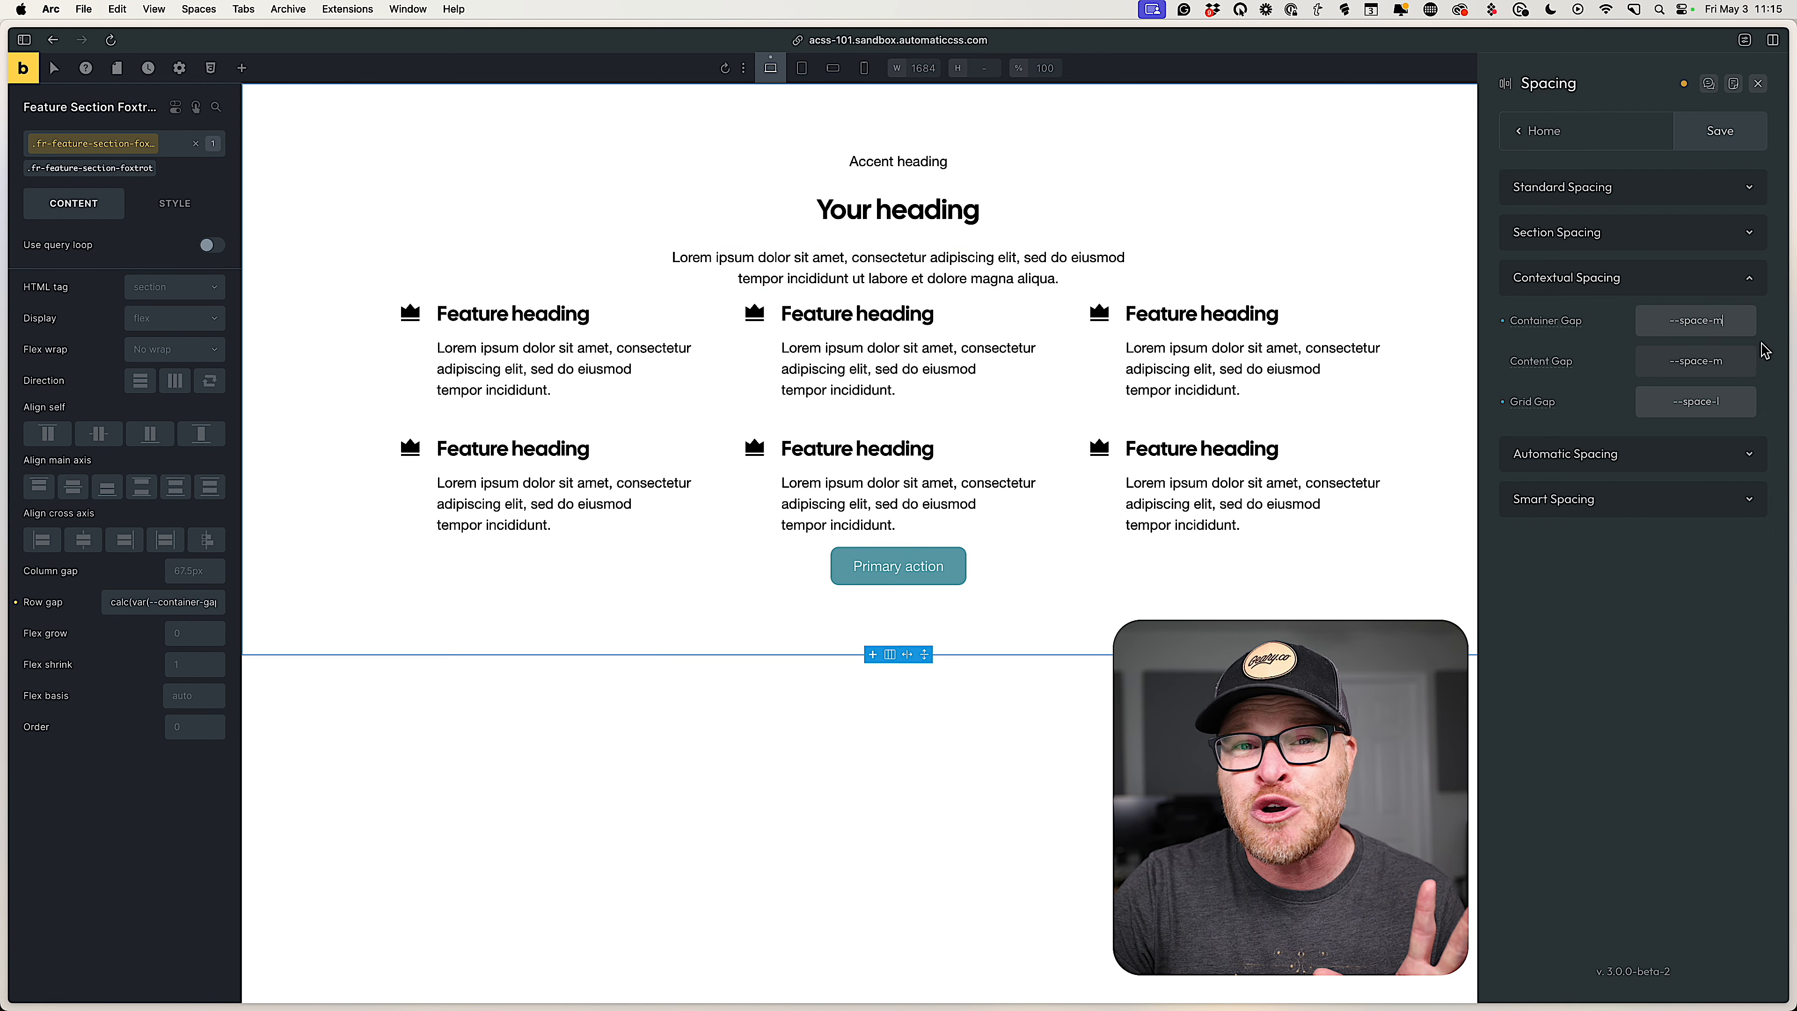
key(Up)
key(Up)
key(Up)
key(Up)
key(Up)
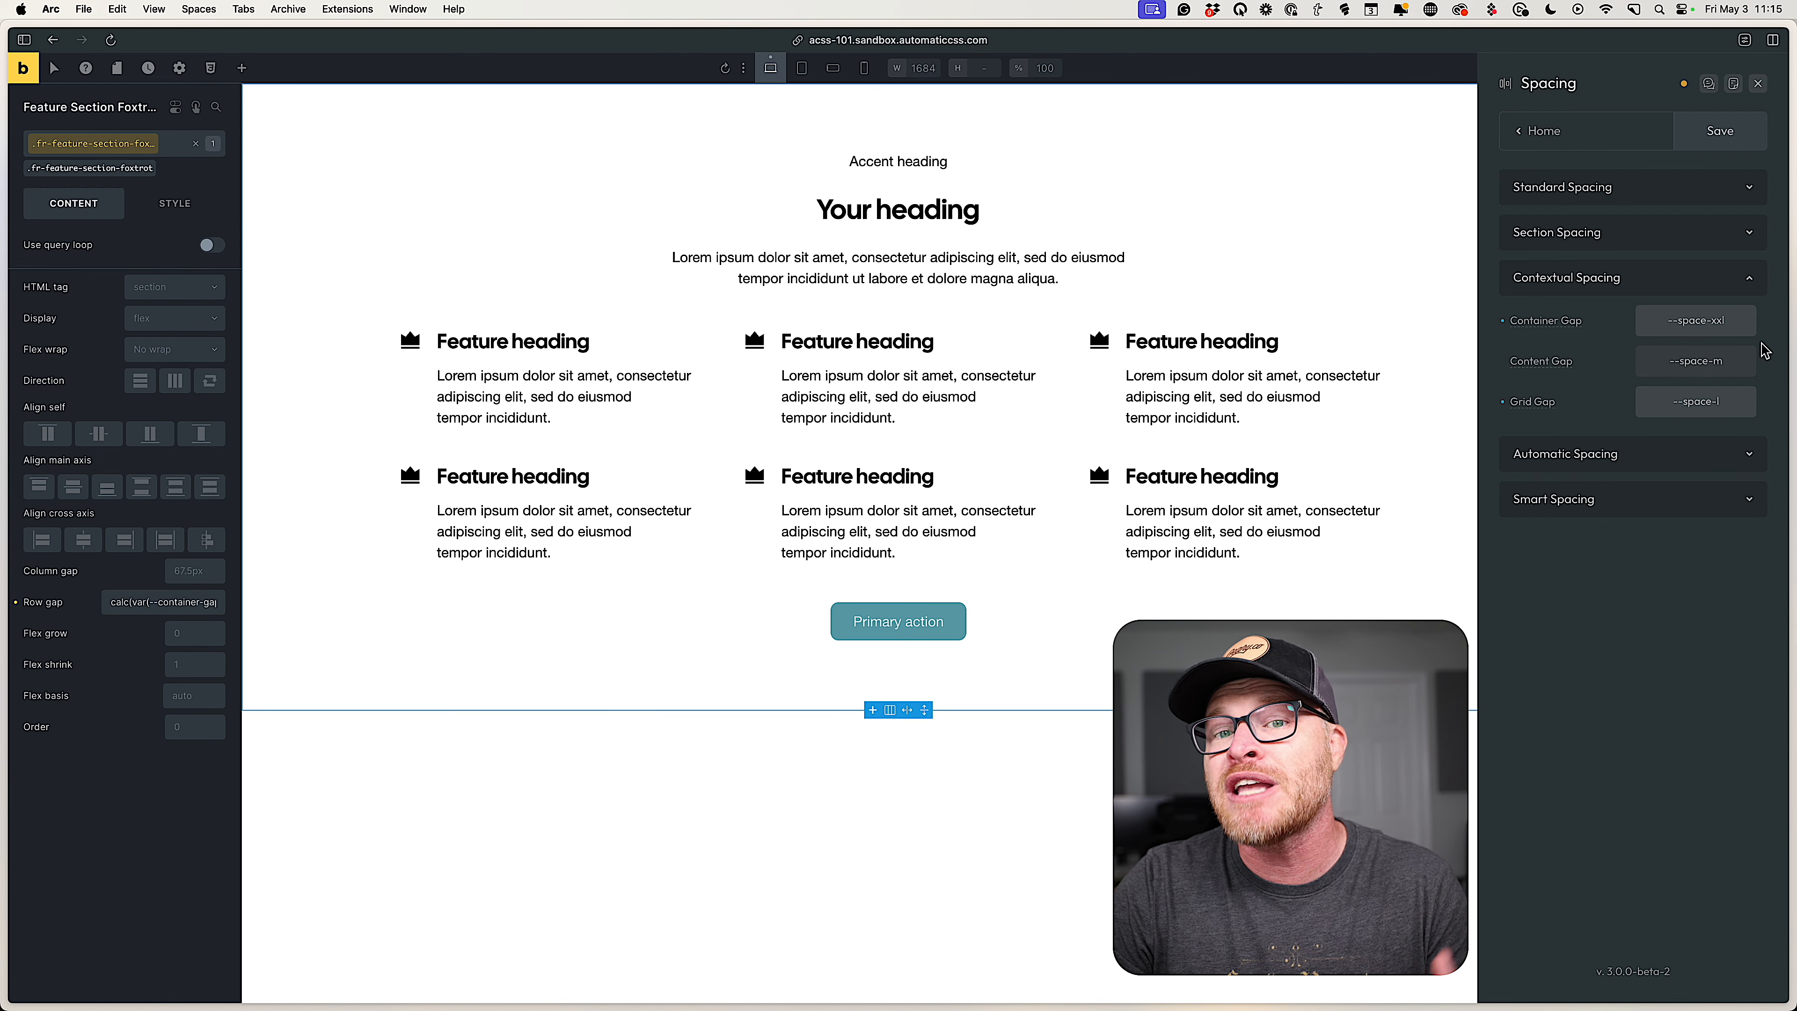
key(Down)
key(Down)
key(Down)
key(Down)
key(Up)
key(Up)
key(Up)
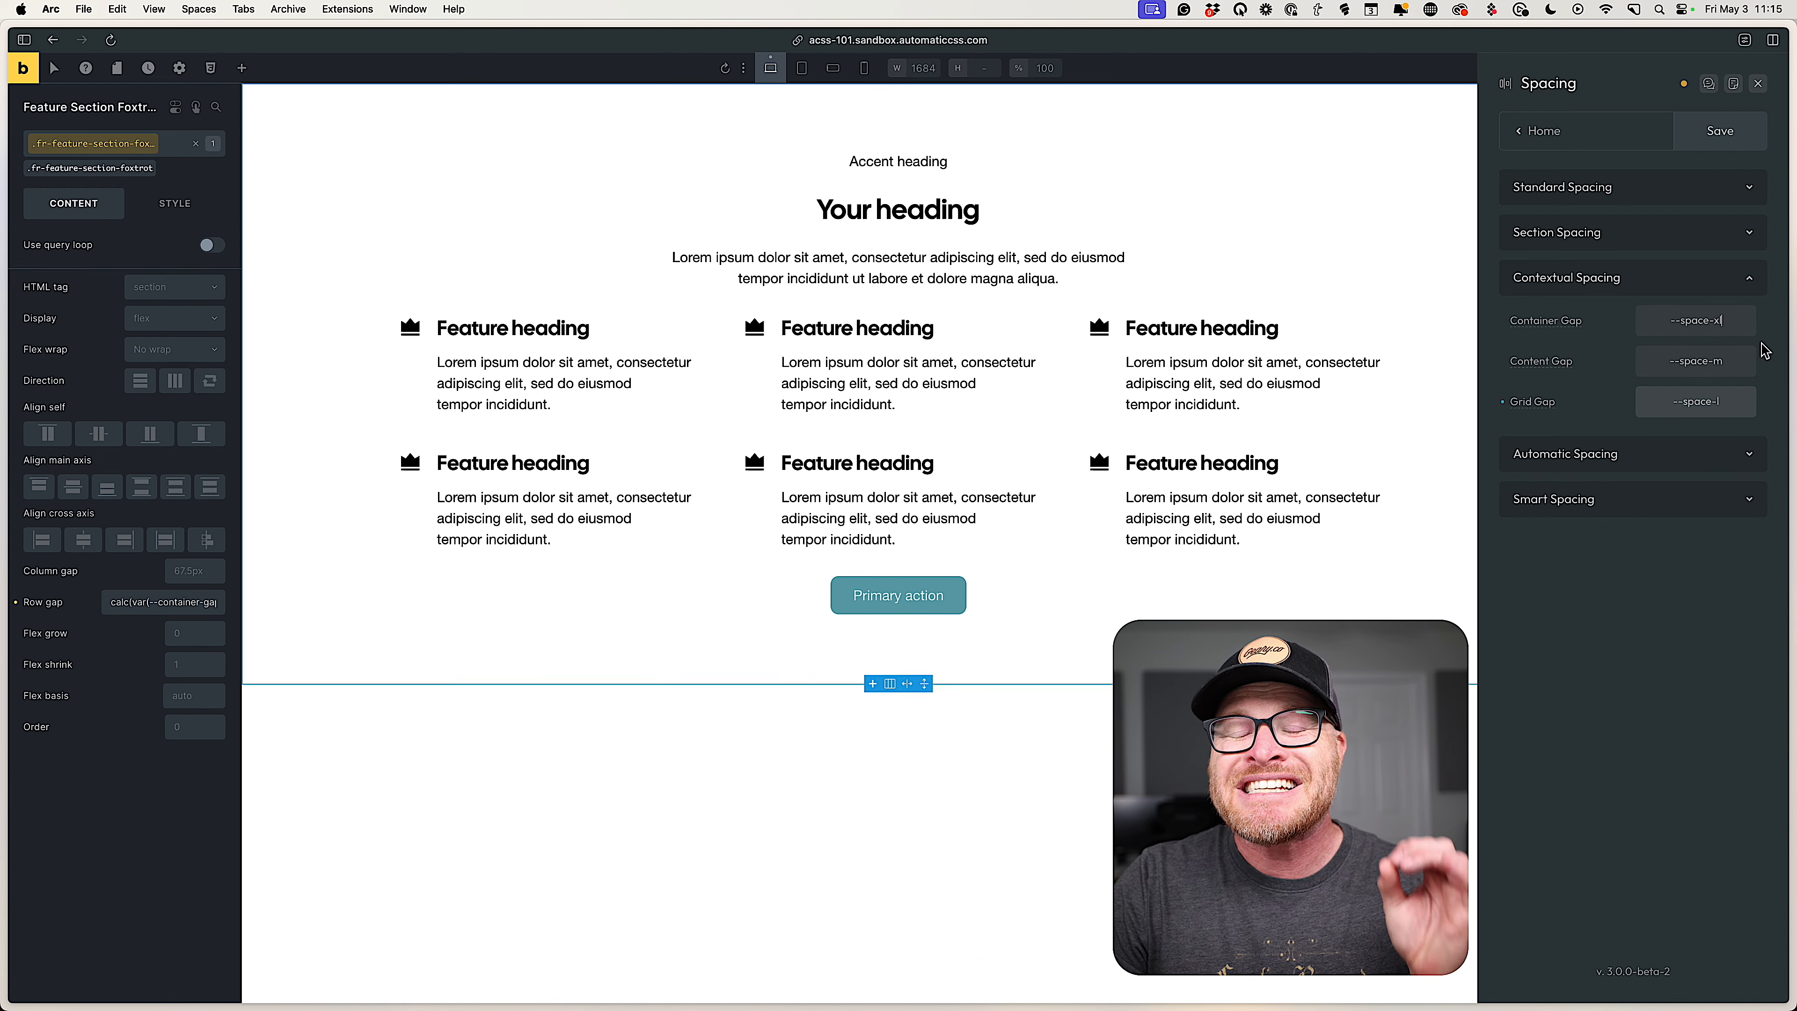
key(Up)
key(Down)
key(Down)
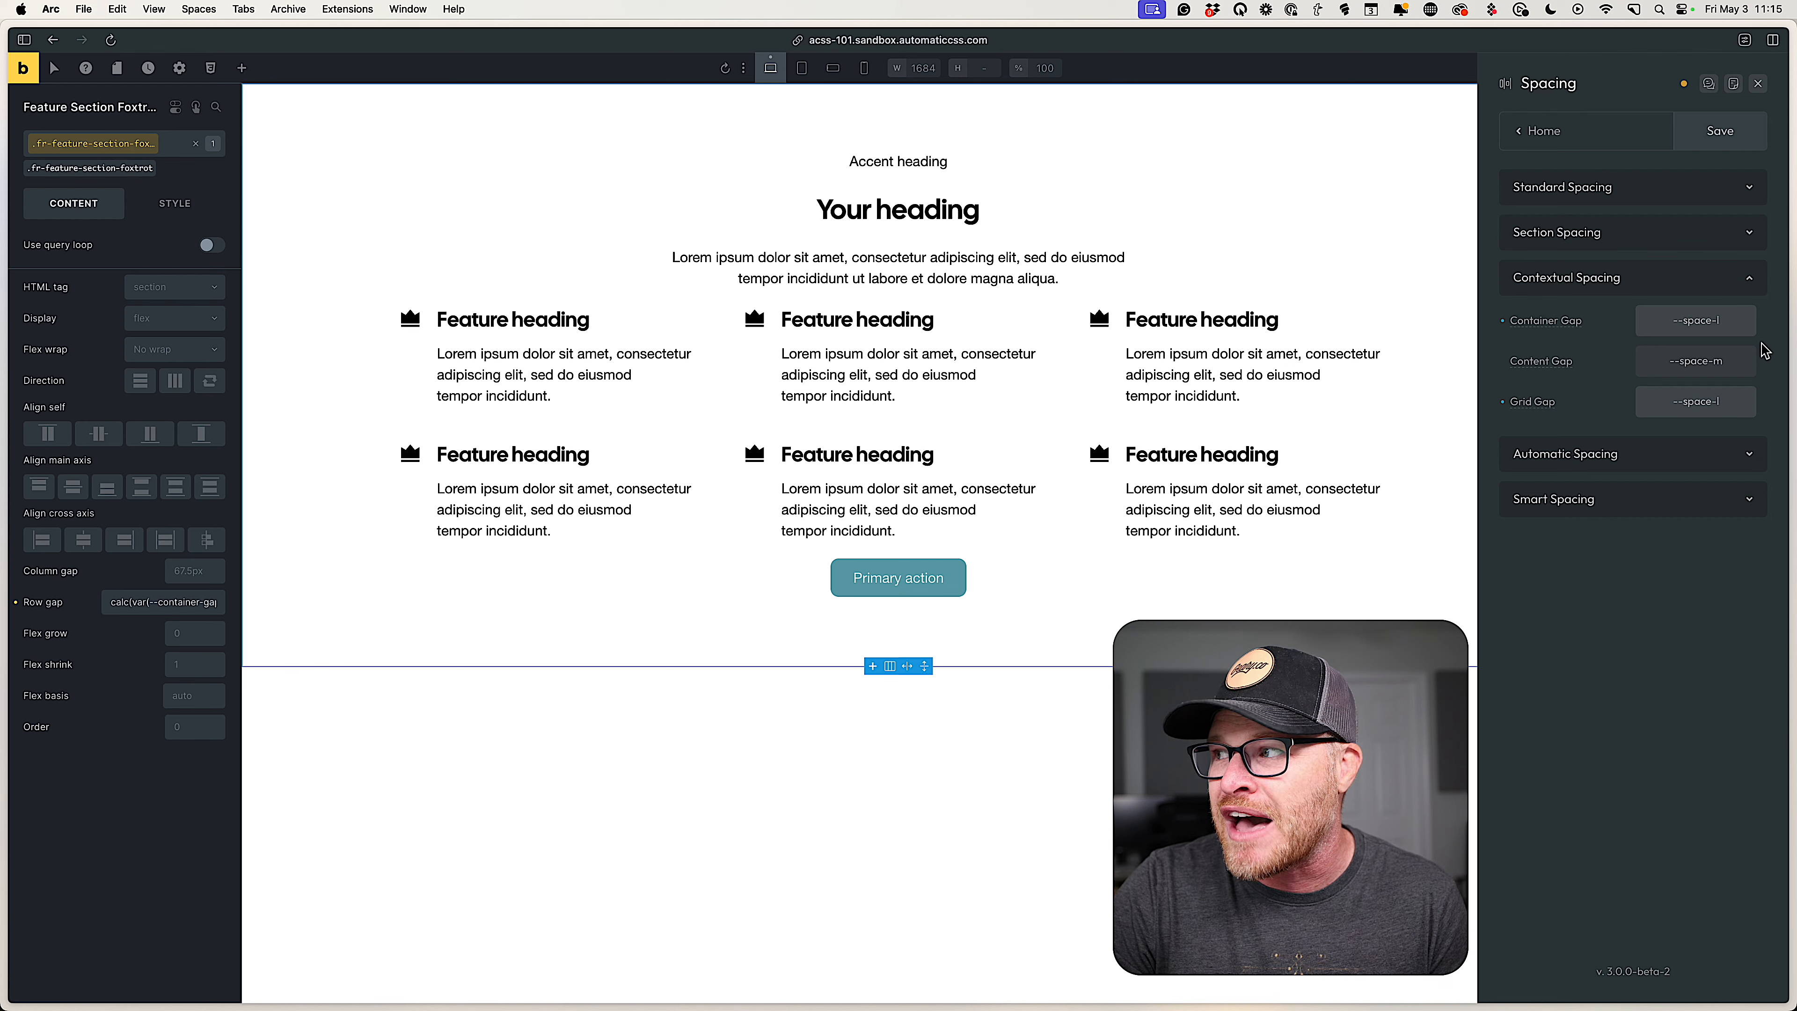
key(Up)
key(Up)
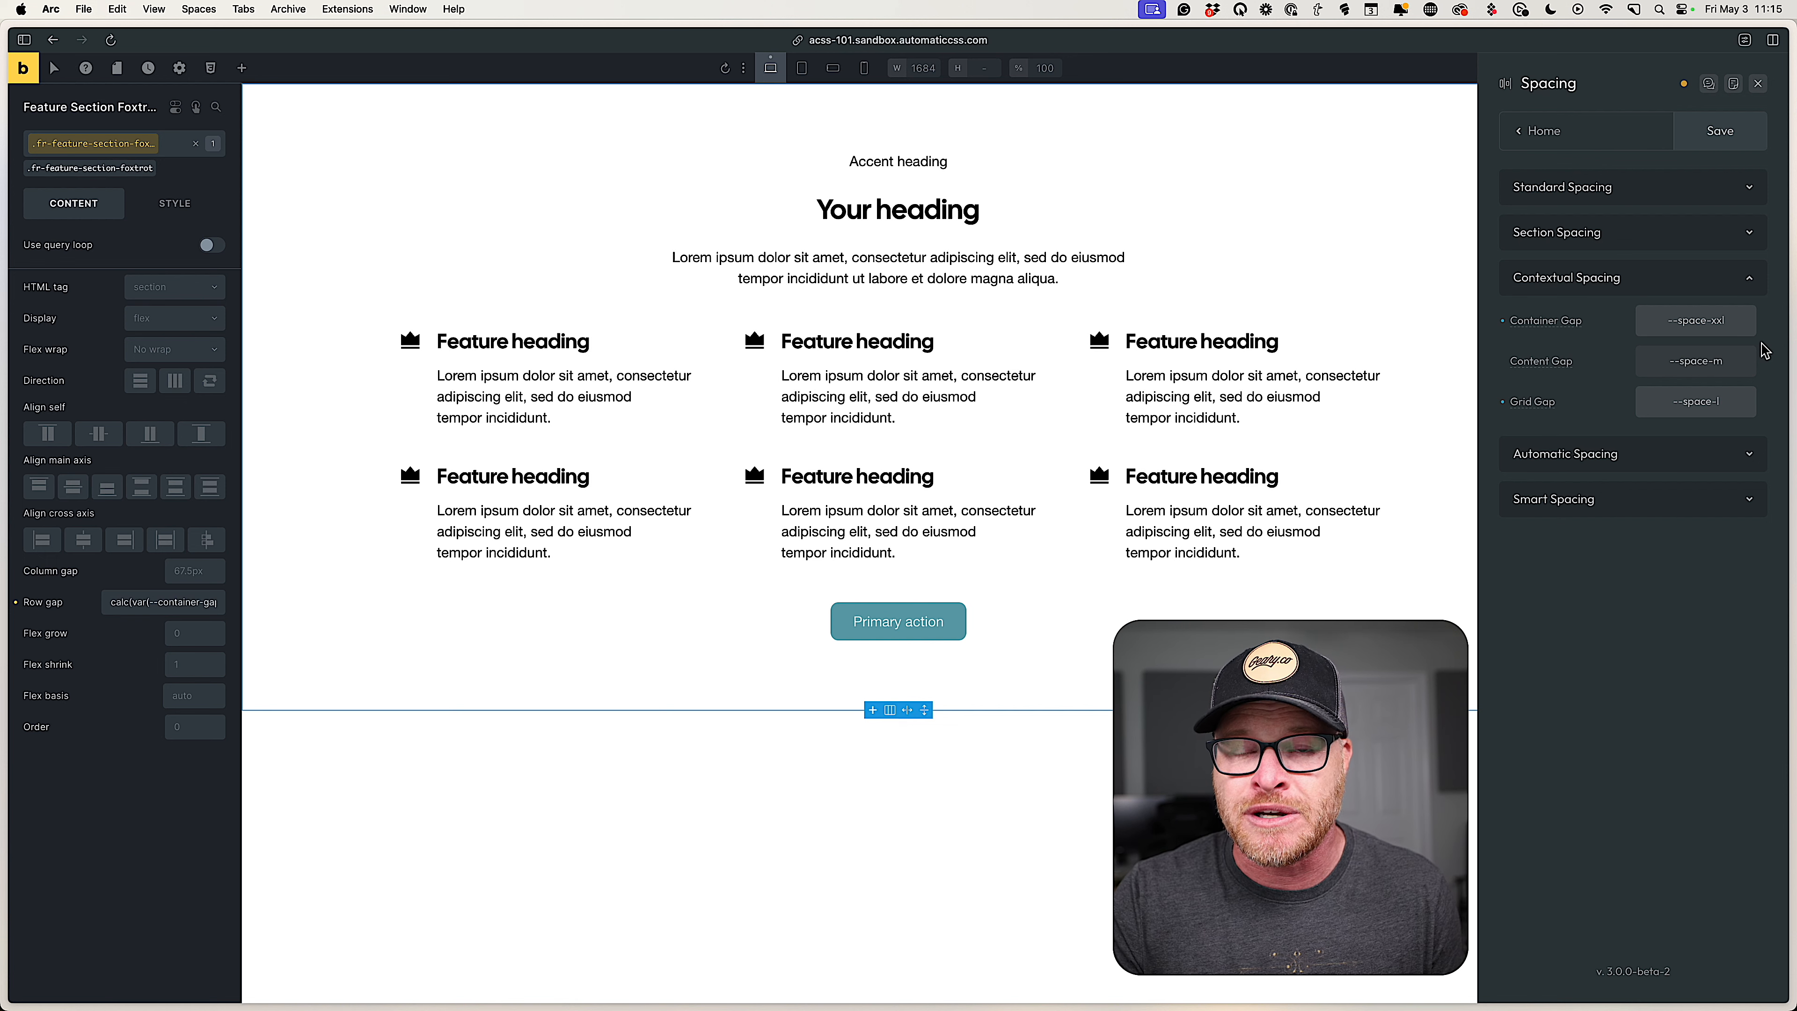
key(Down)
key(Down)
key(Down)
key(Up)
key(Up)
key(Up)
key(Down)
key(Down)
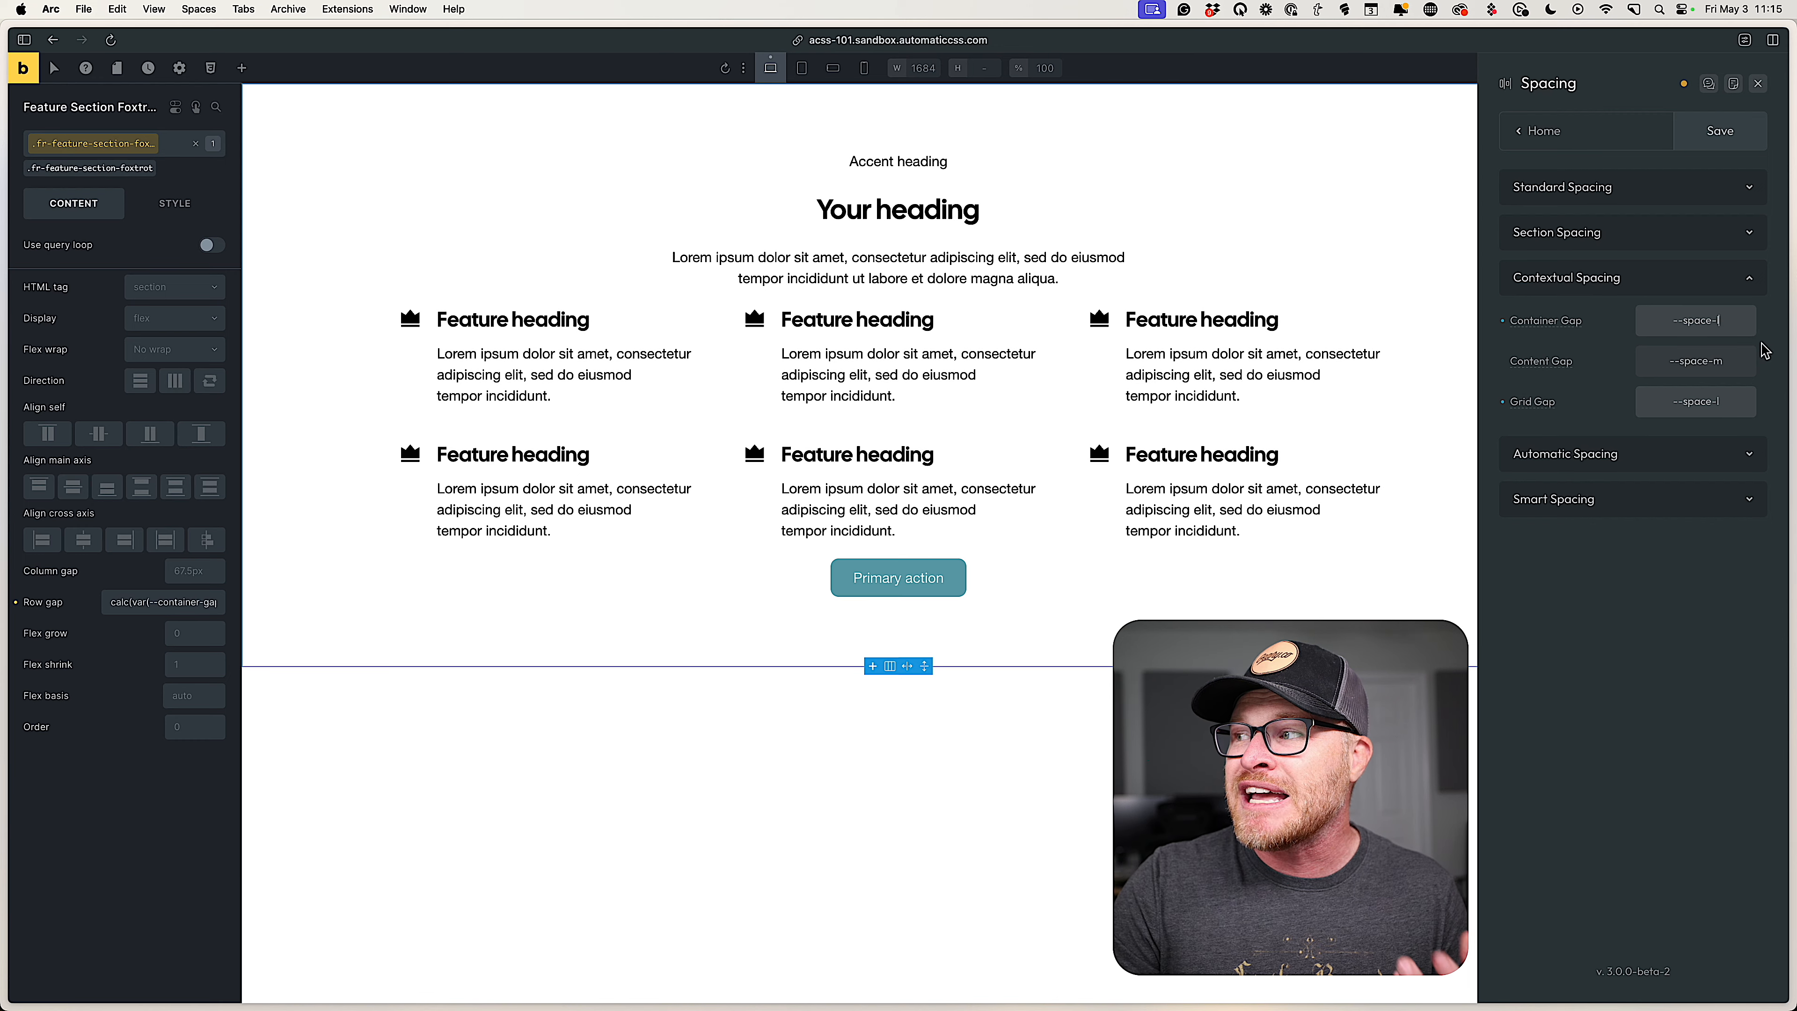
key(Up)
Replace the feature section's calculated row gap with the fixed spacing variable var(--space-m).
click(403, 262)
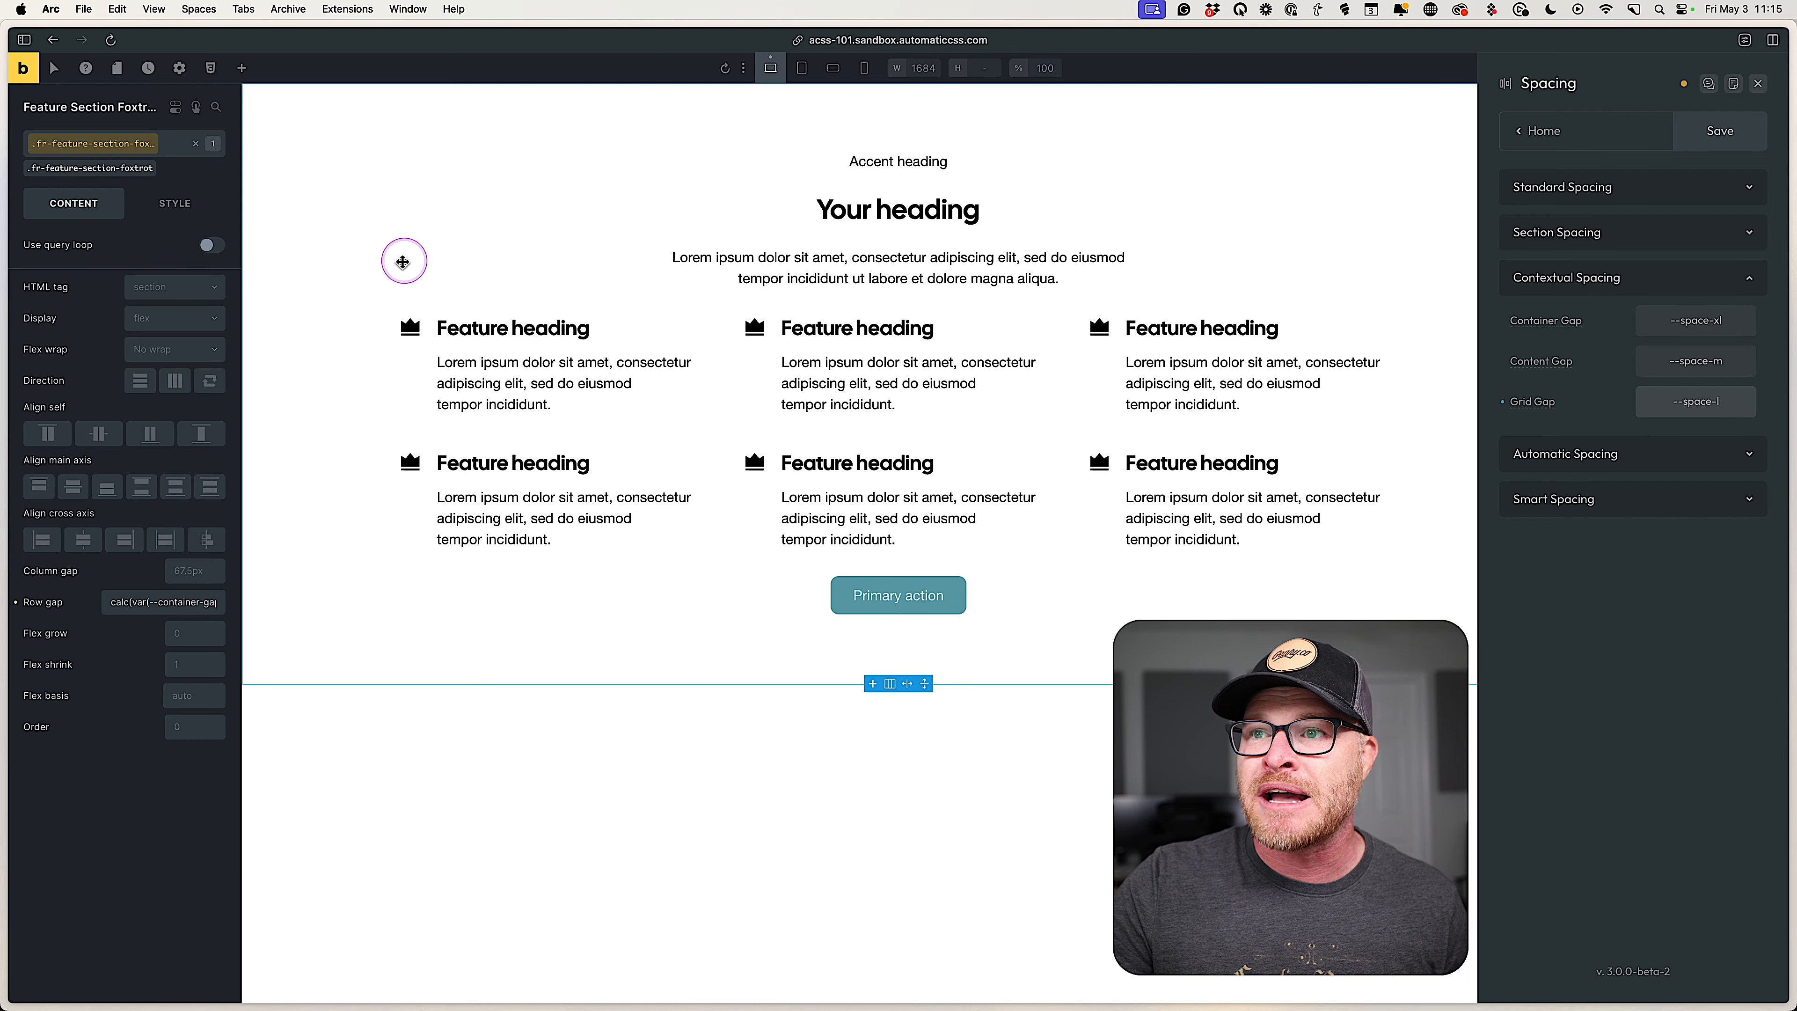
triple_click(184, 602)
key(BackSpace)
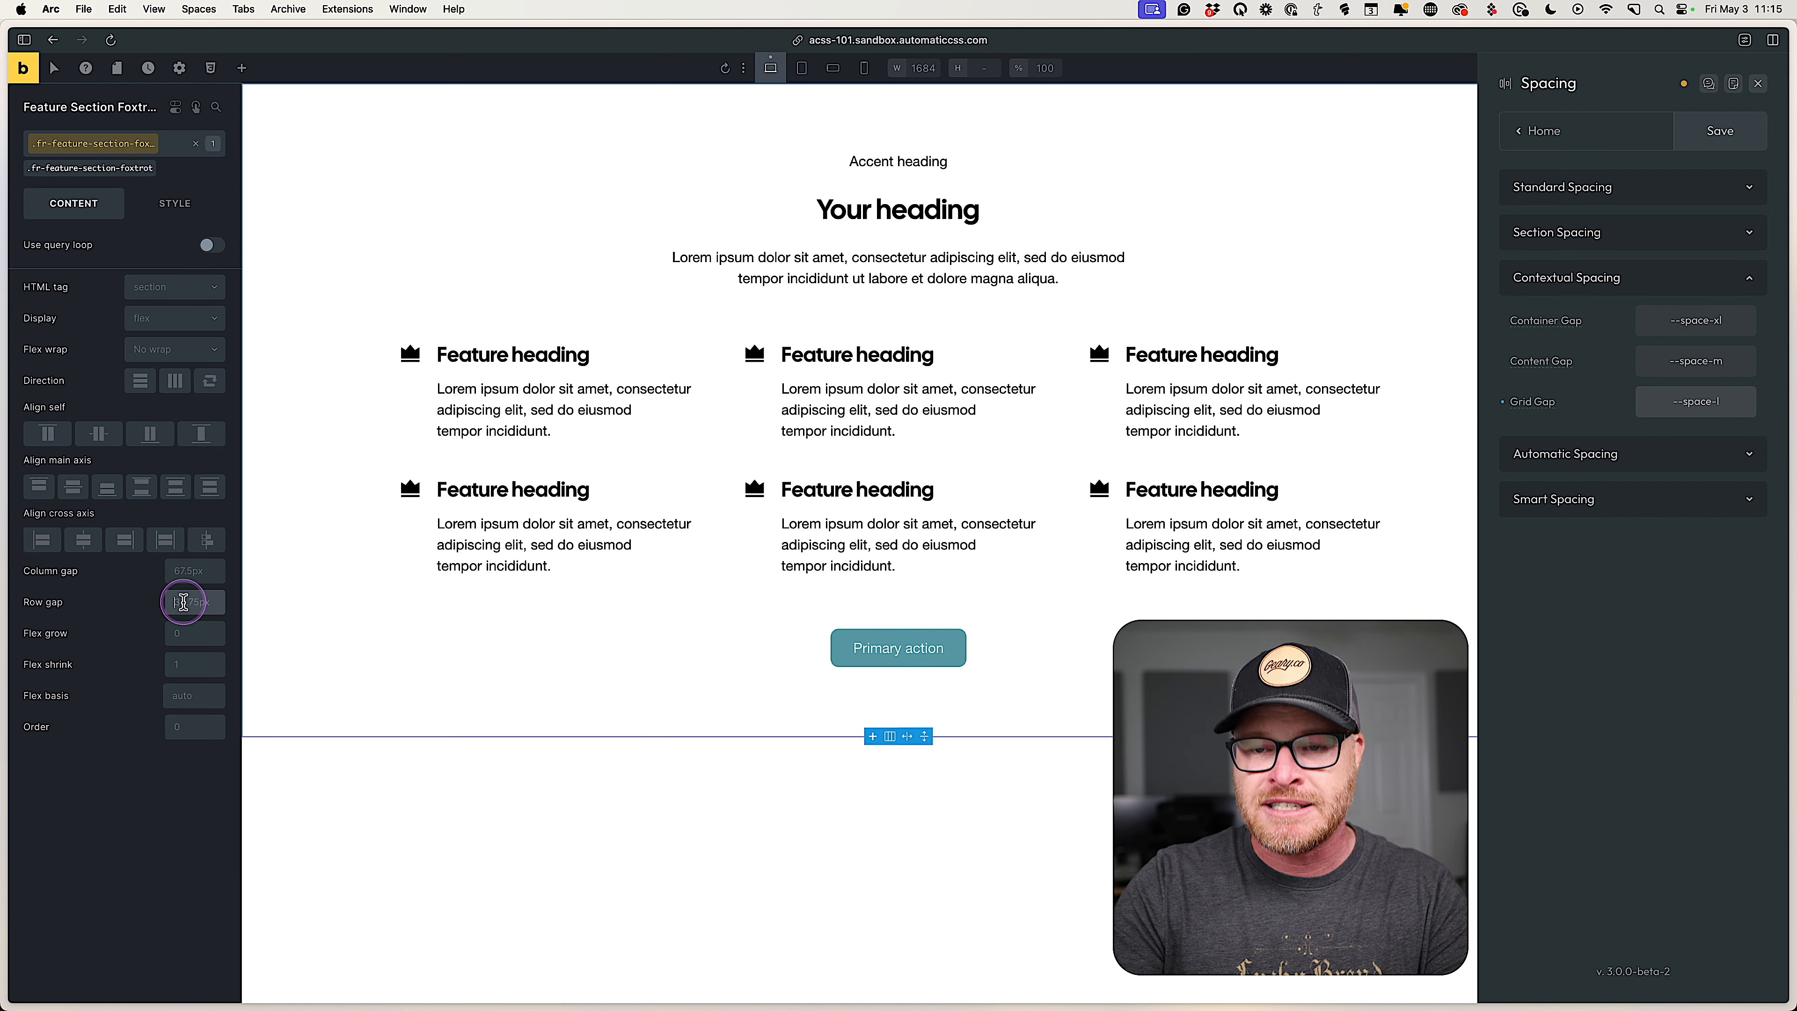
right_click(184, 603)
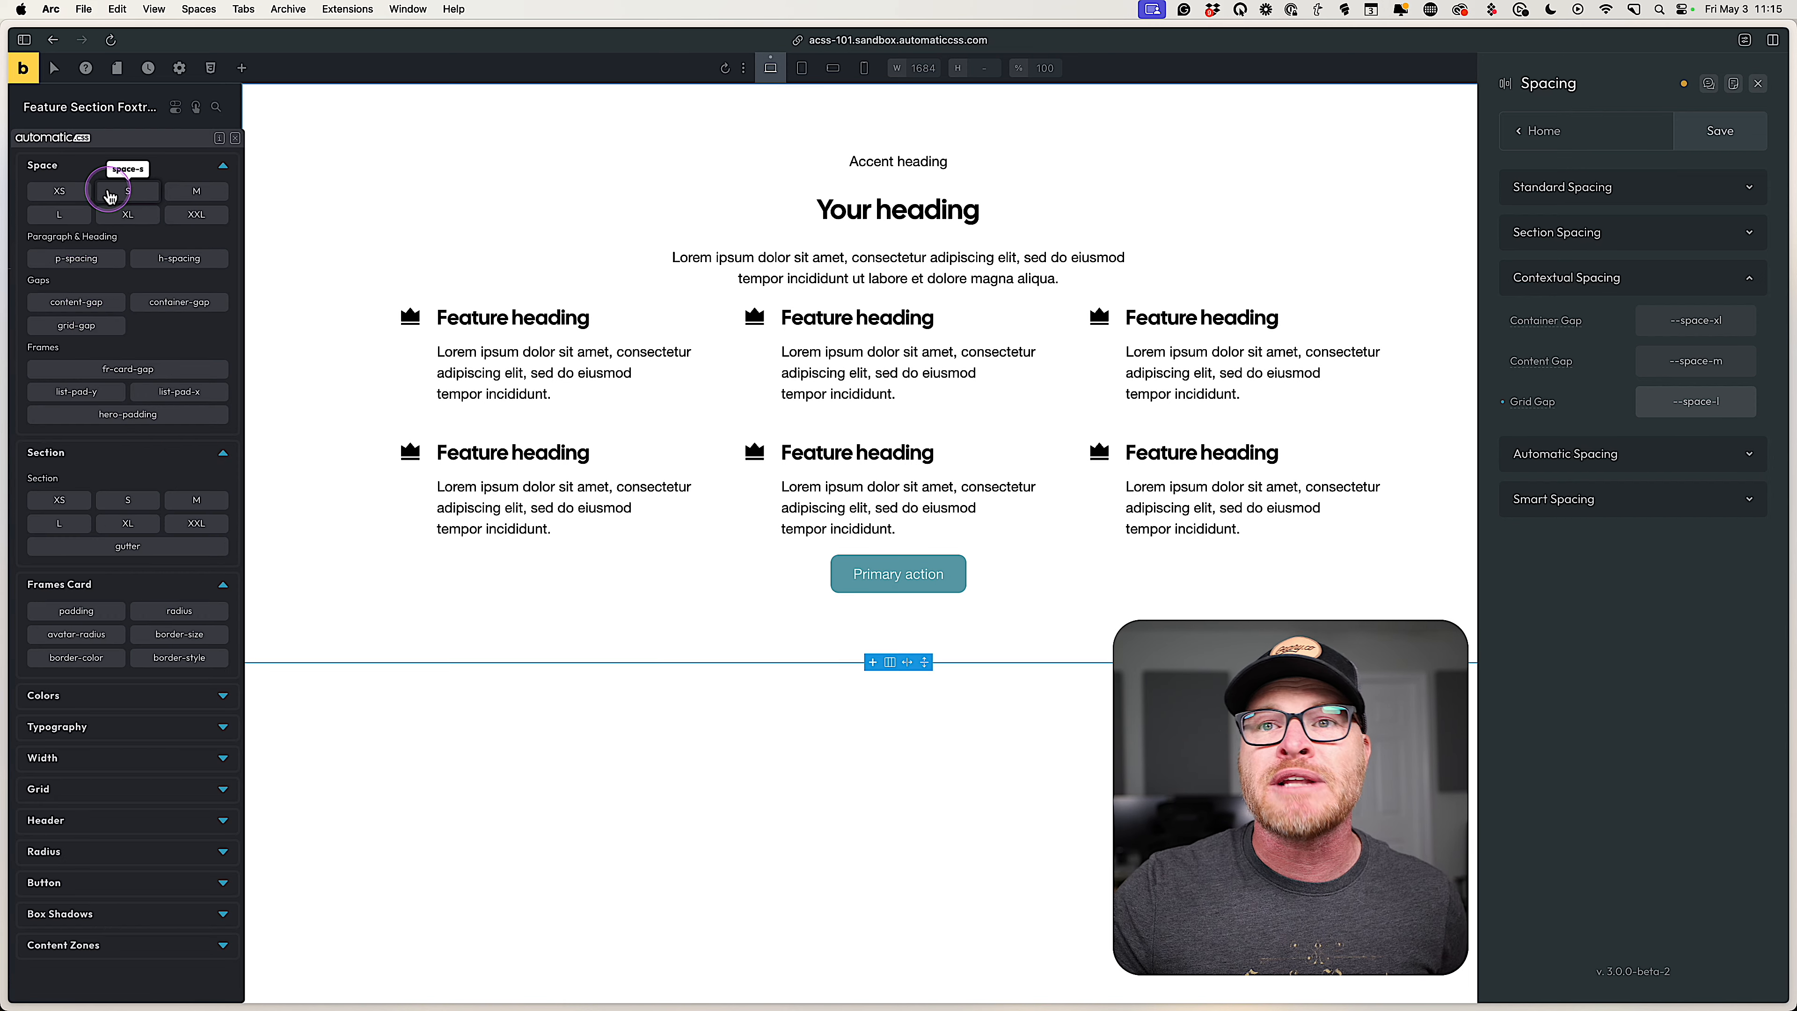
click(195, 197)
click(575, 432)
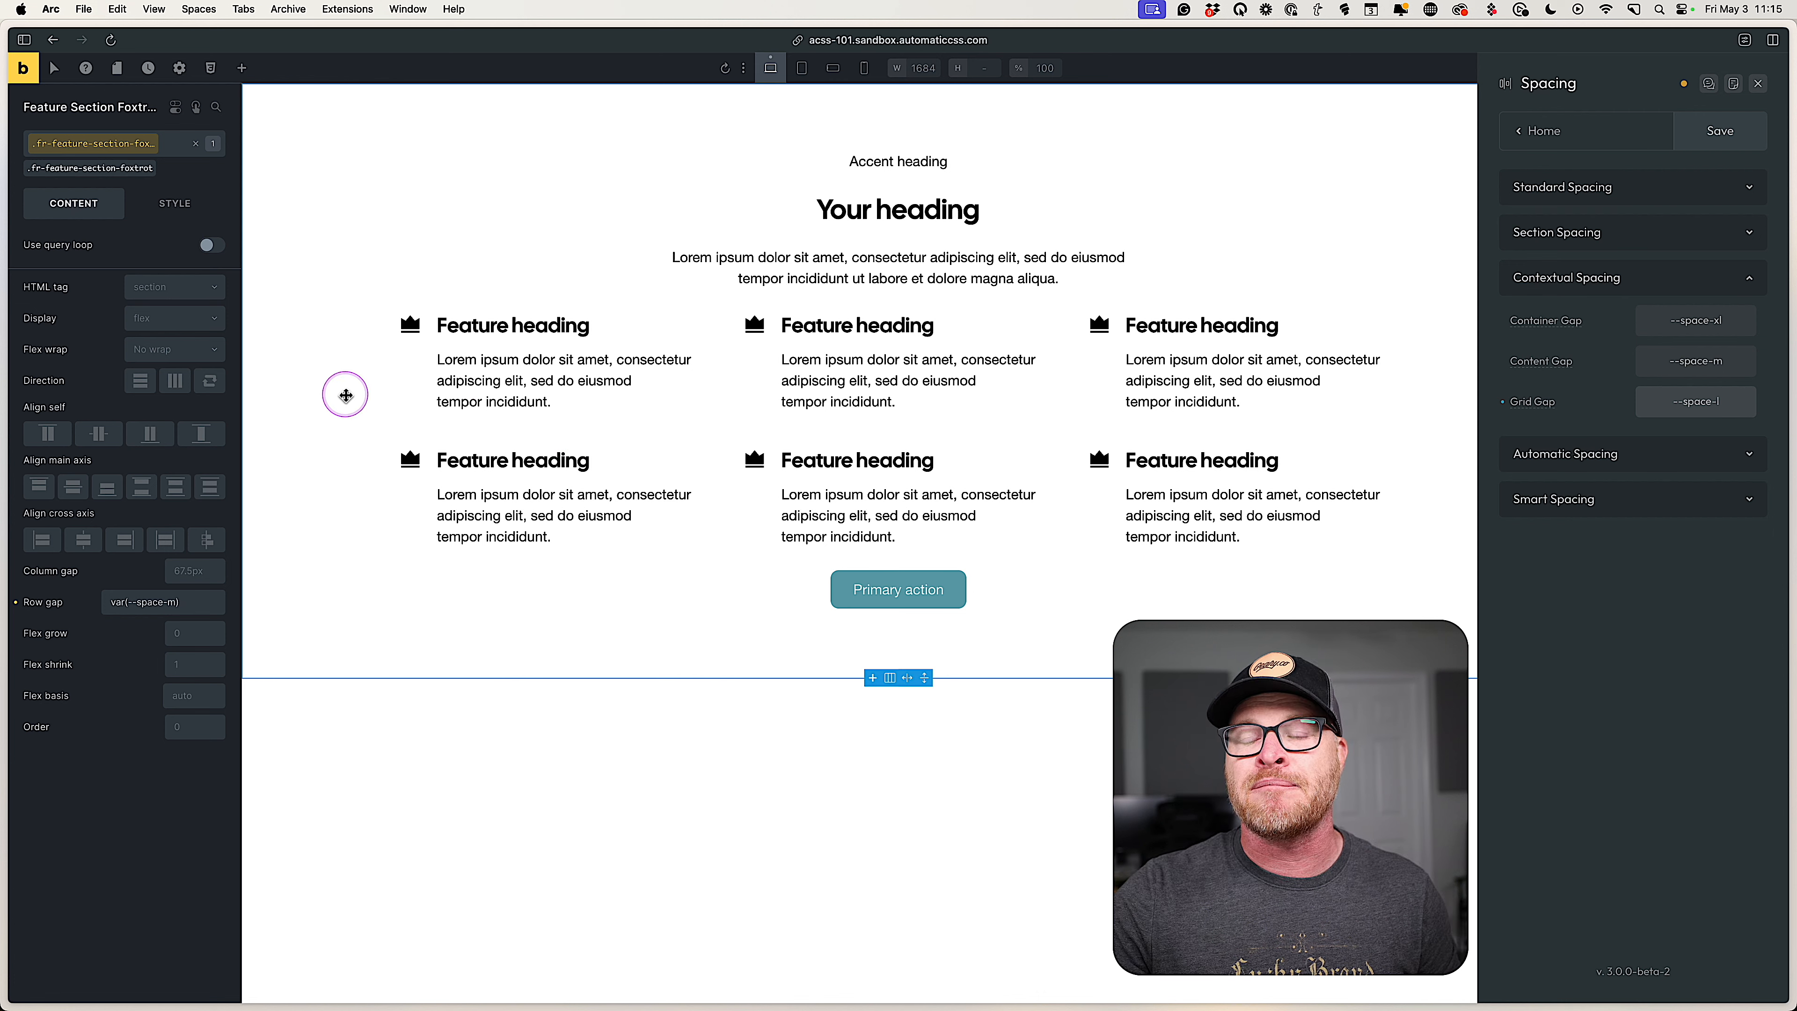
Set the Container Gap in the contextual spacing settings to --space-m.
click(1712, 312)
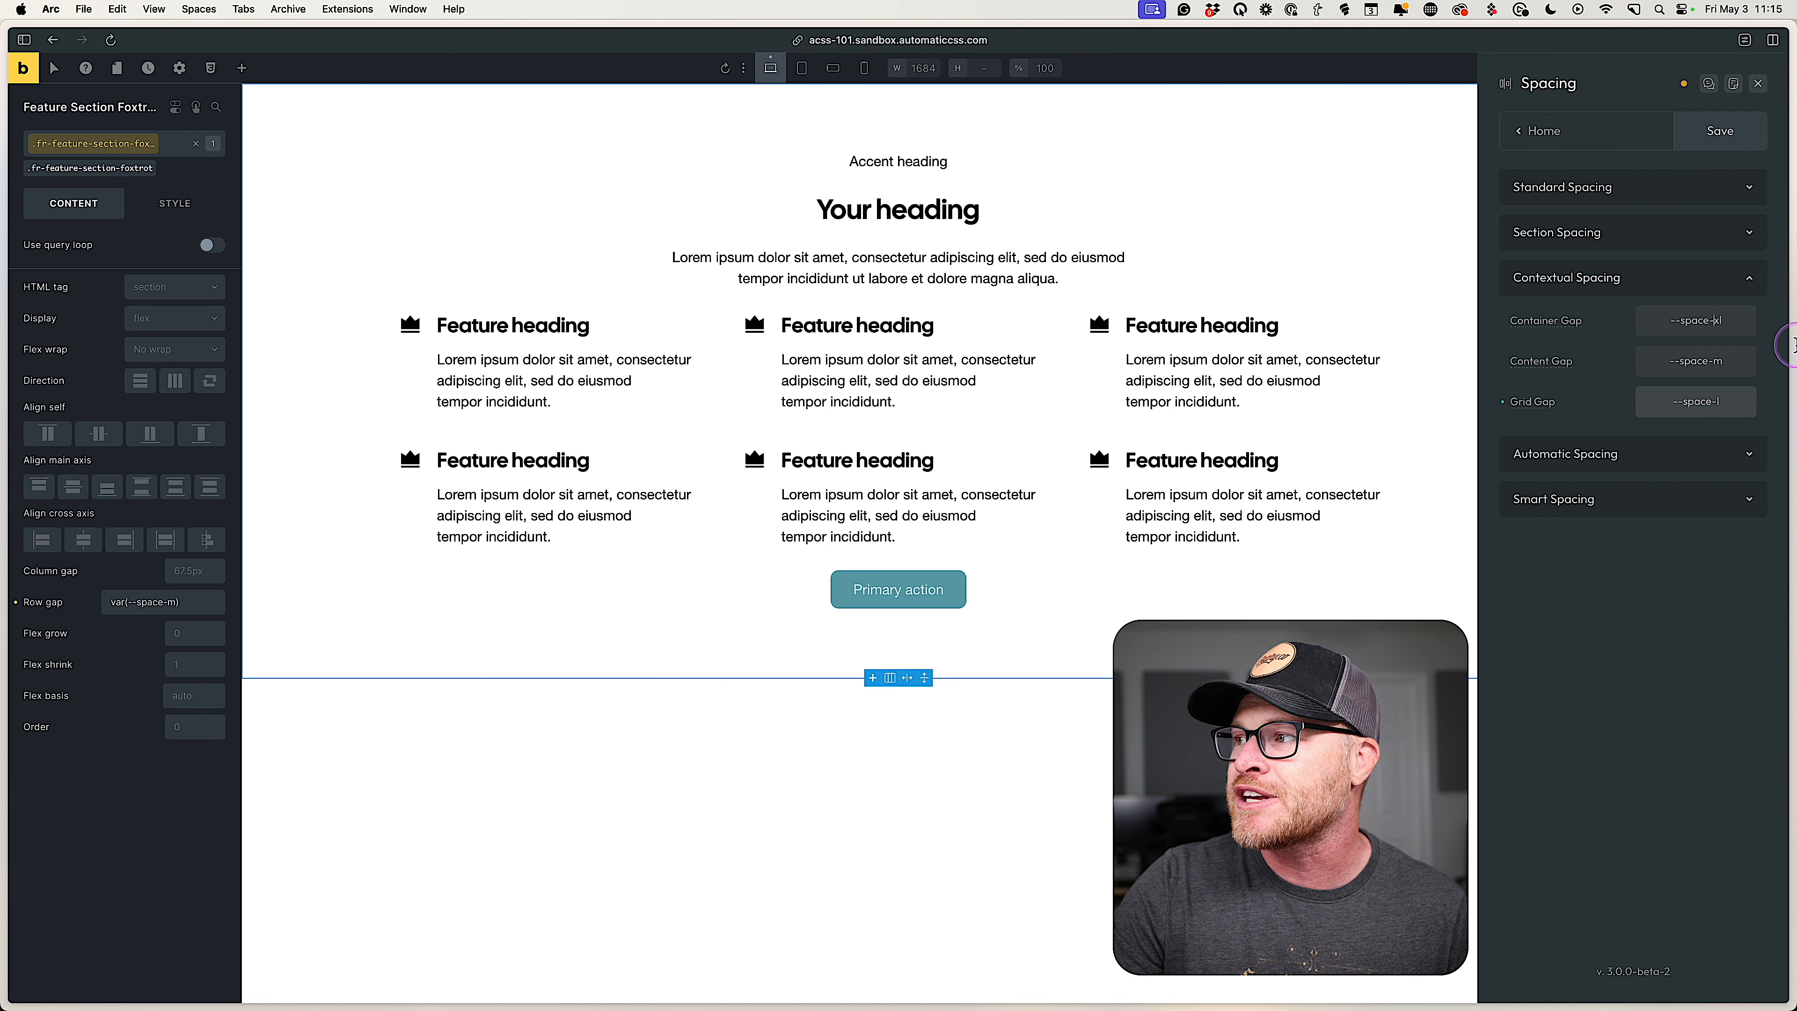
key(BackSpace)
key(BackSpace)
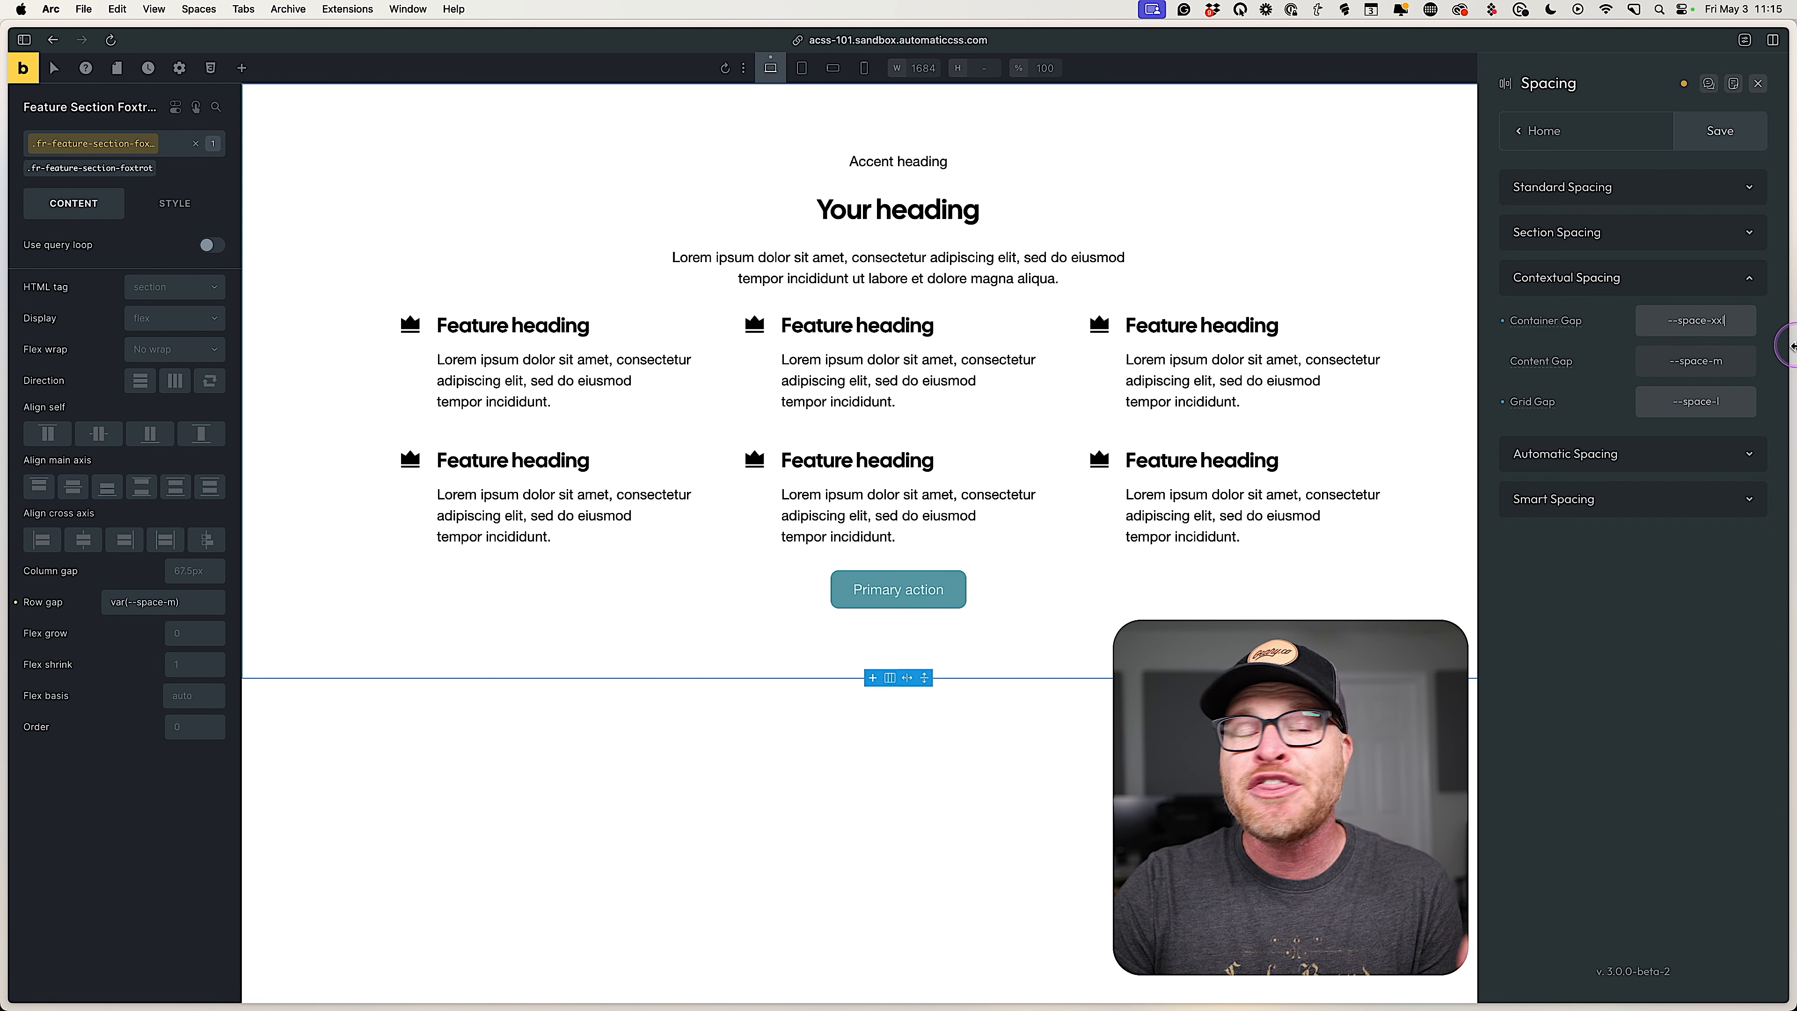
text(s)
key(BackSpace)
text(m)
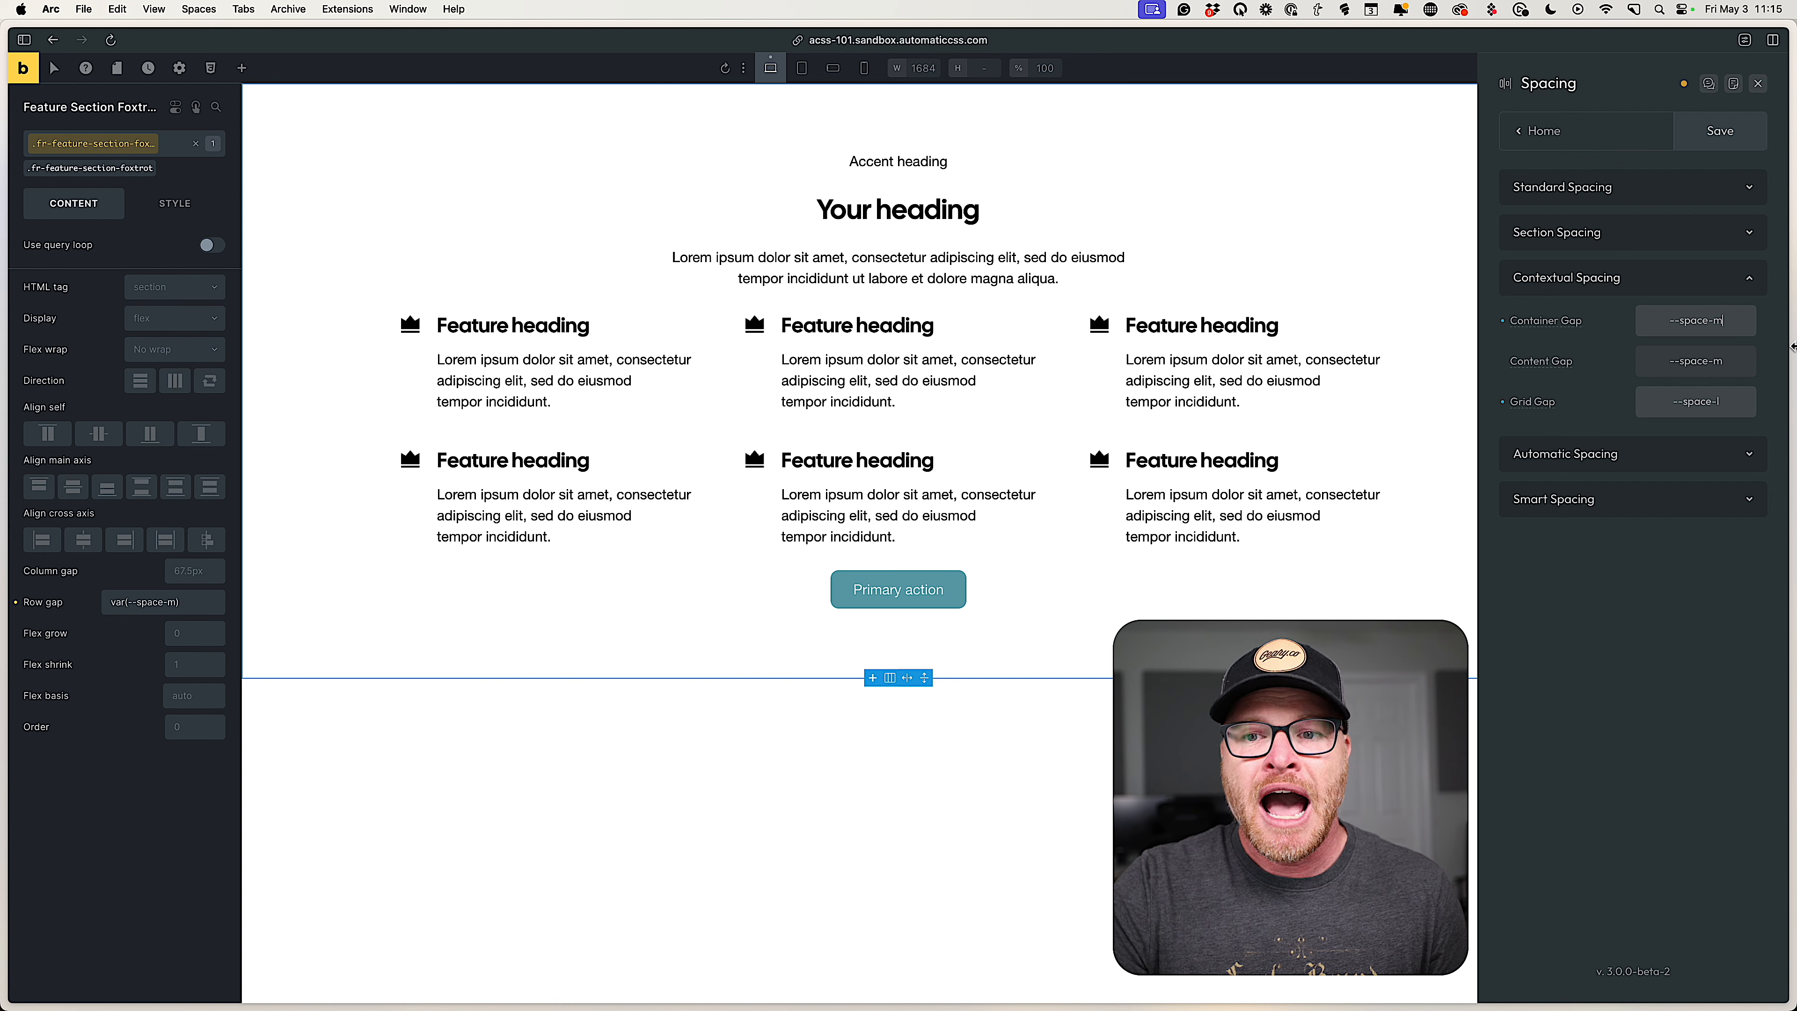
Replace the feature section's fixed row gap with calc(var(--container-gap) / 2).
click(196, 601)
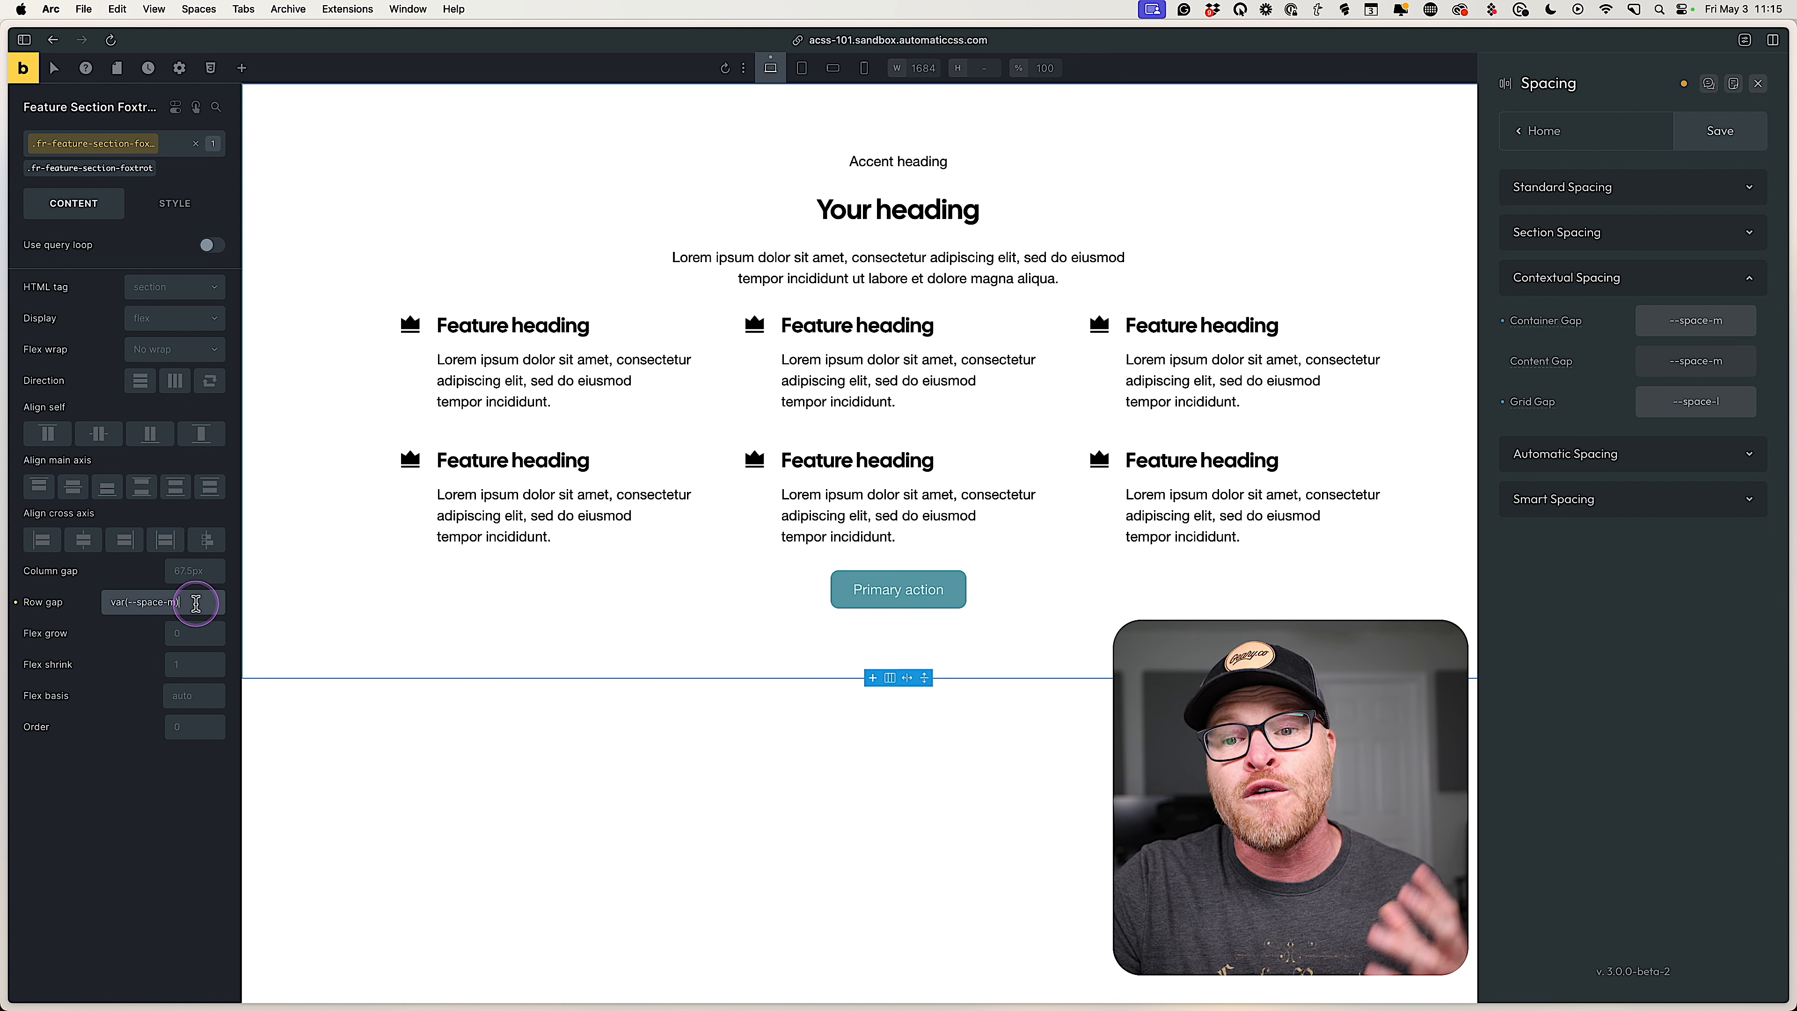
triple_click(196, 602)
key(BackSpace)
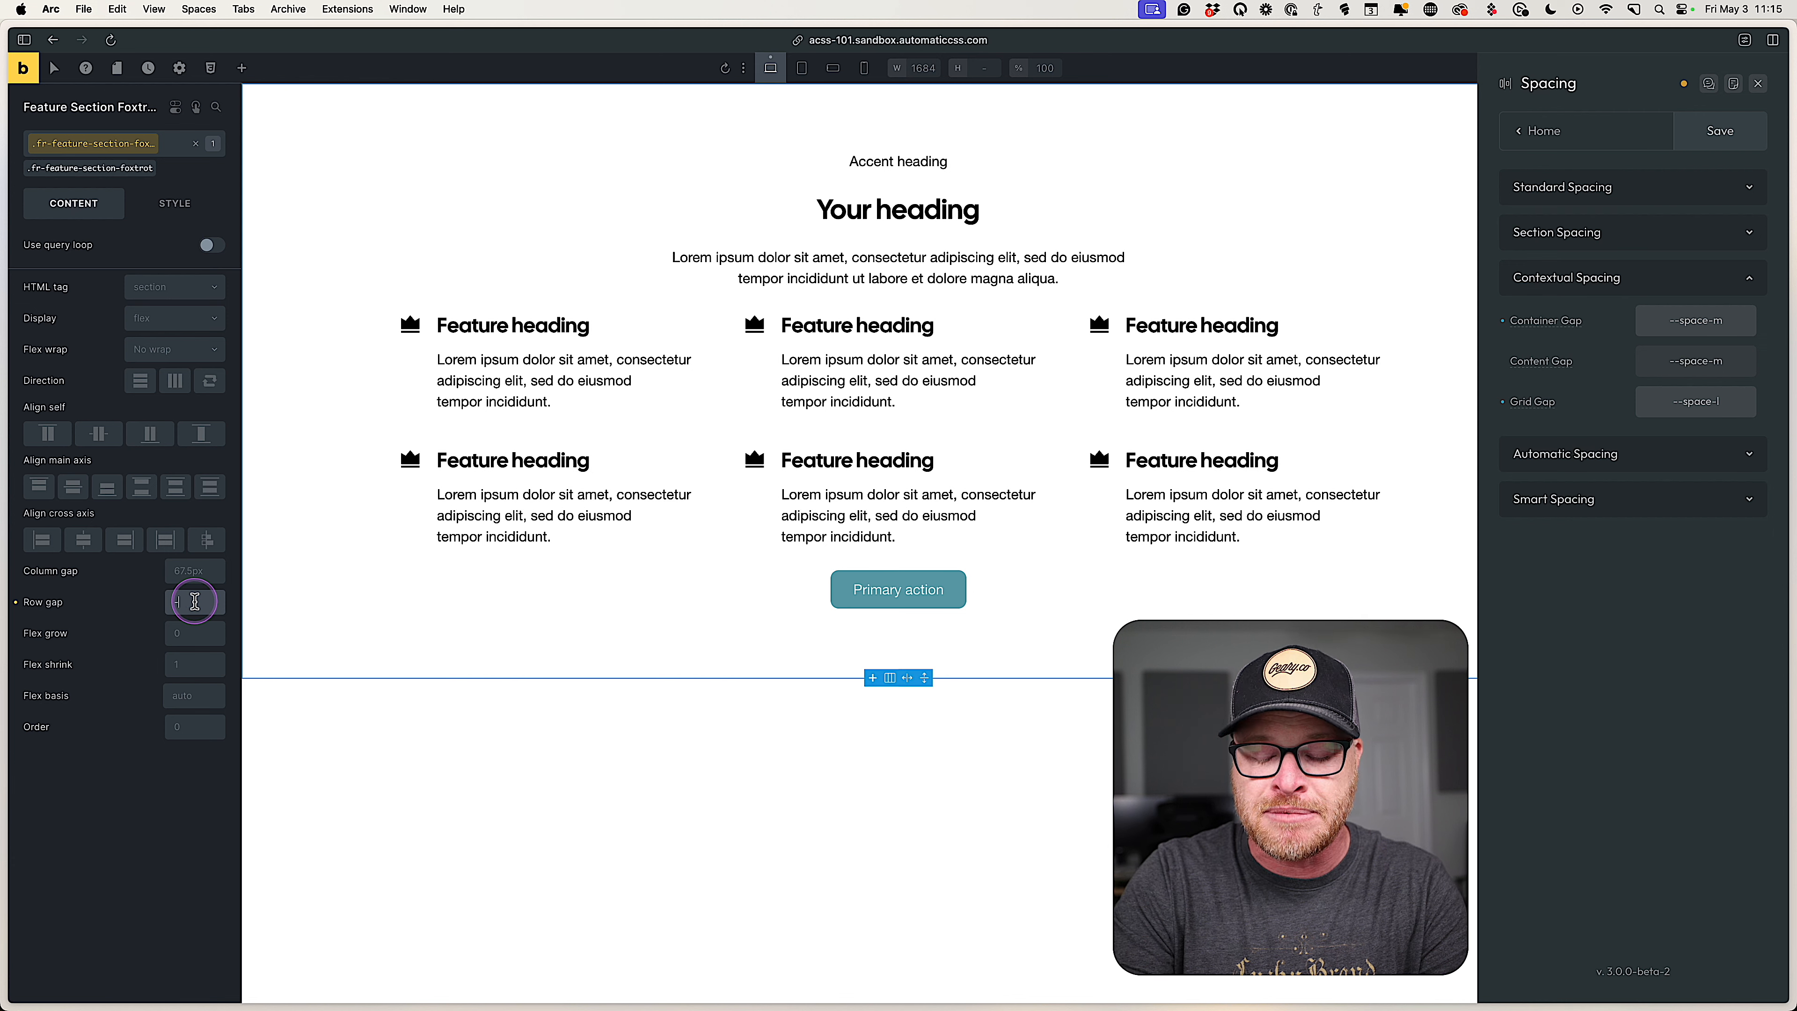
text(--container-gap / 2)
key(Return)
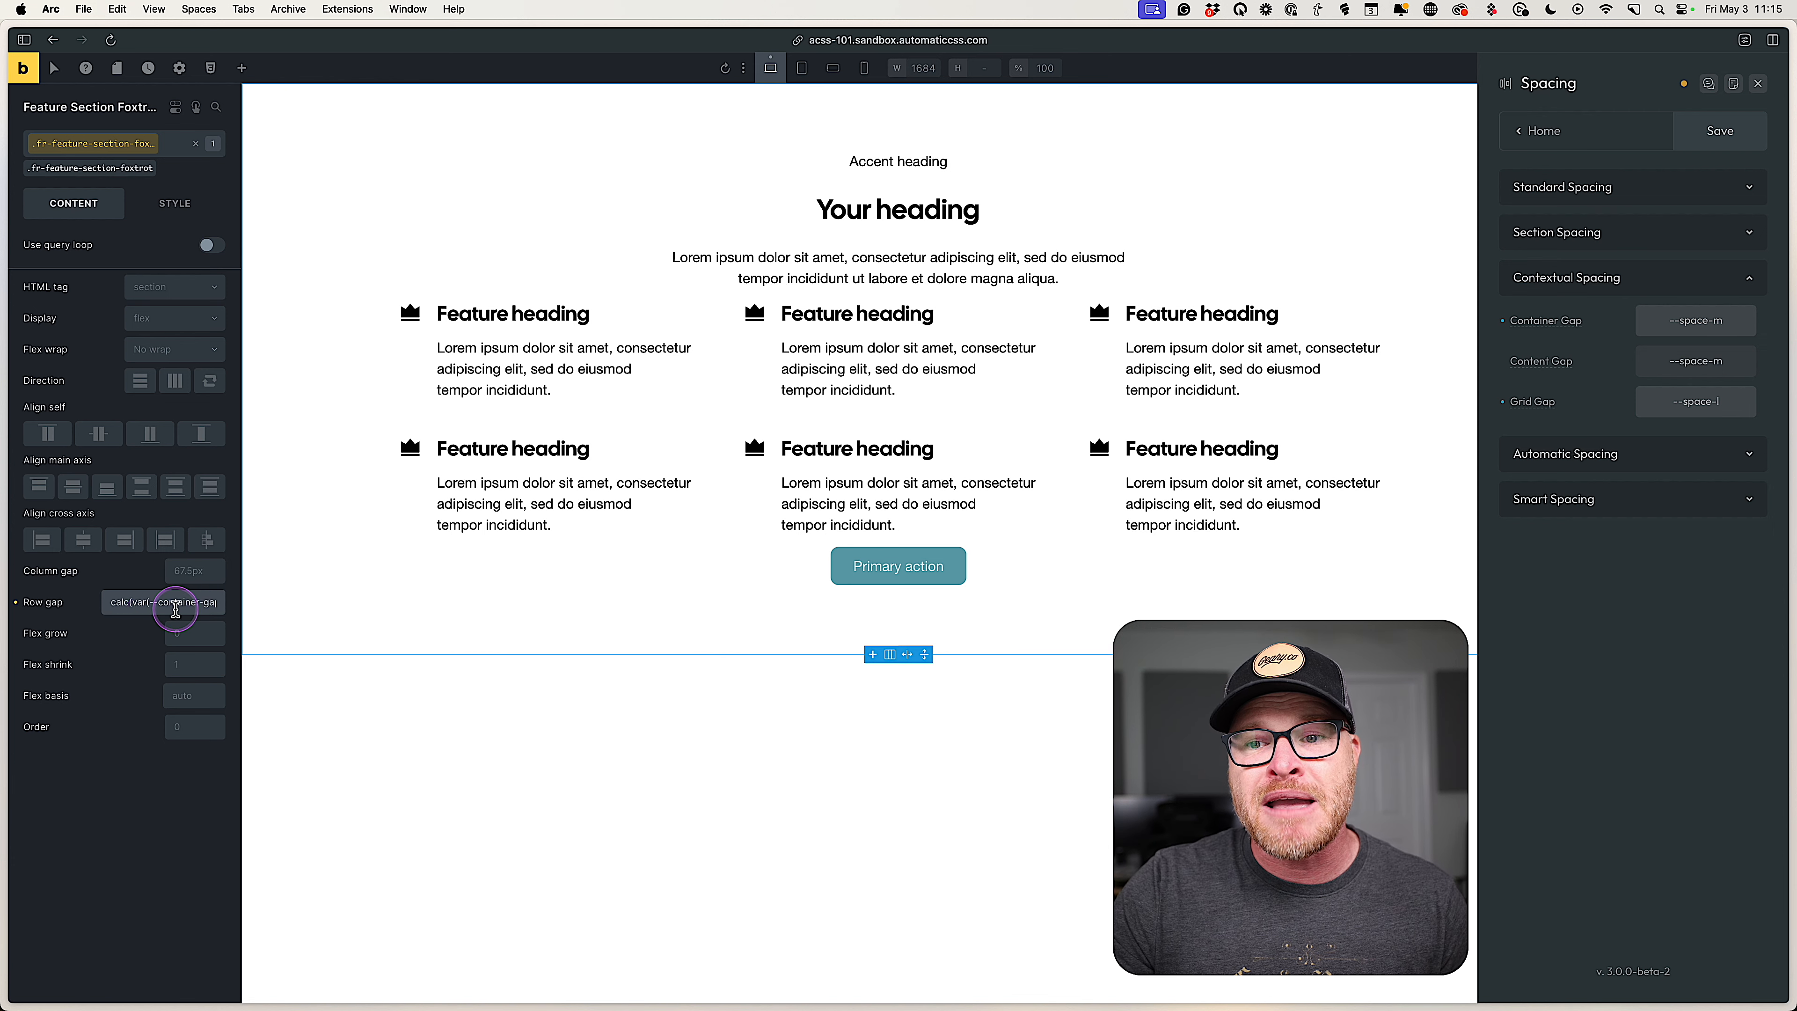
Test the section's calculated row gap by setting the Container Gap to --space-xxl, --space-xl and --space-l.
scroll(176, 608, right, 1)
triple_click(1698, 322)
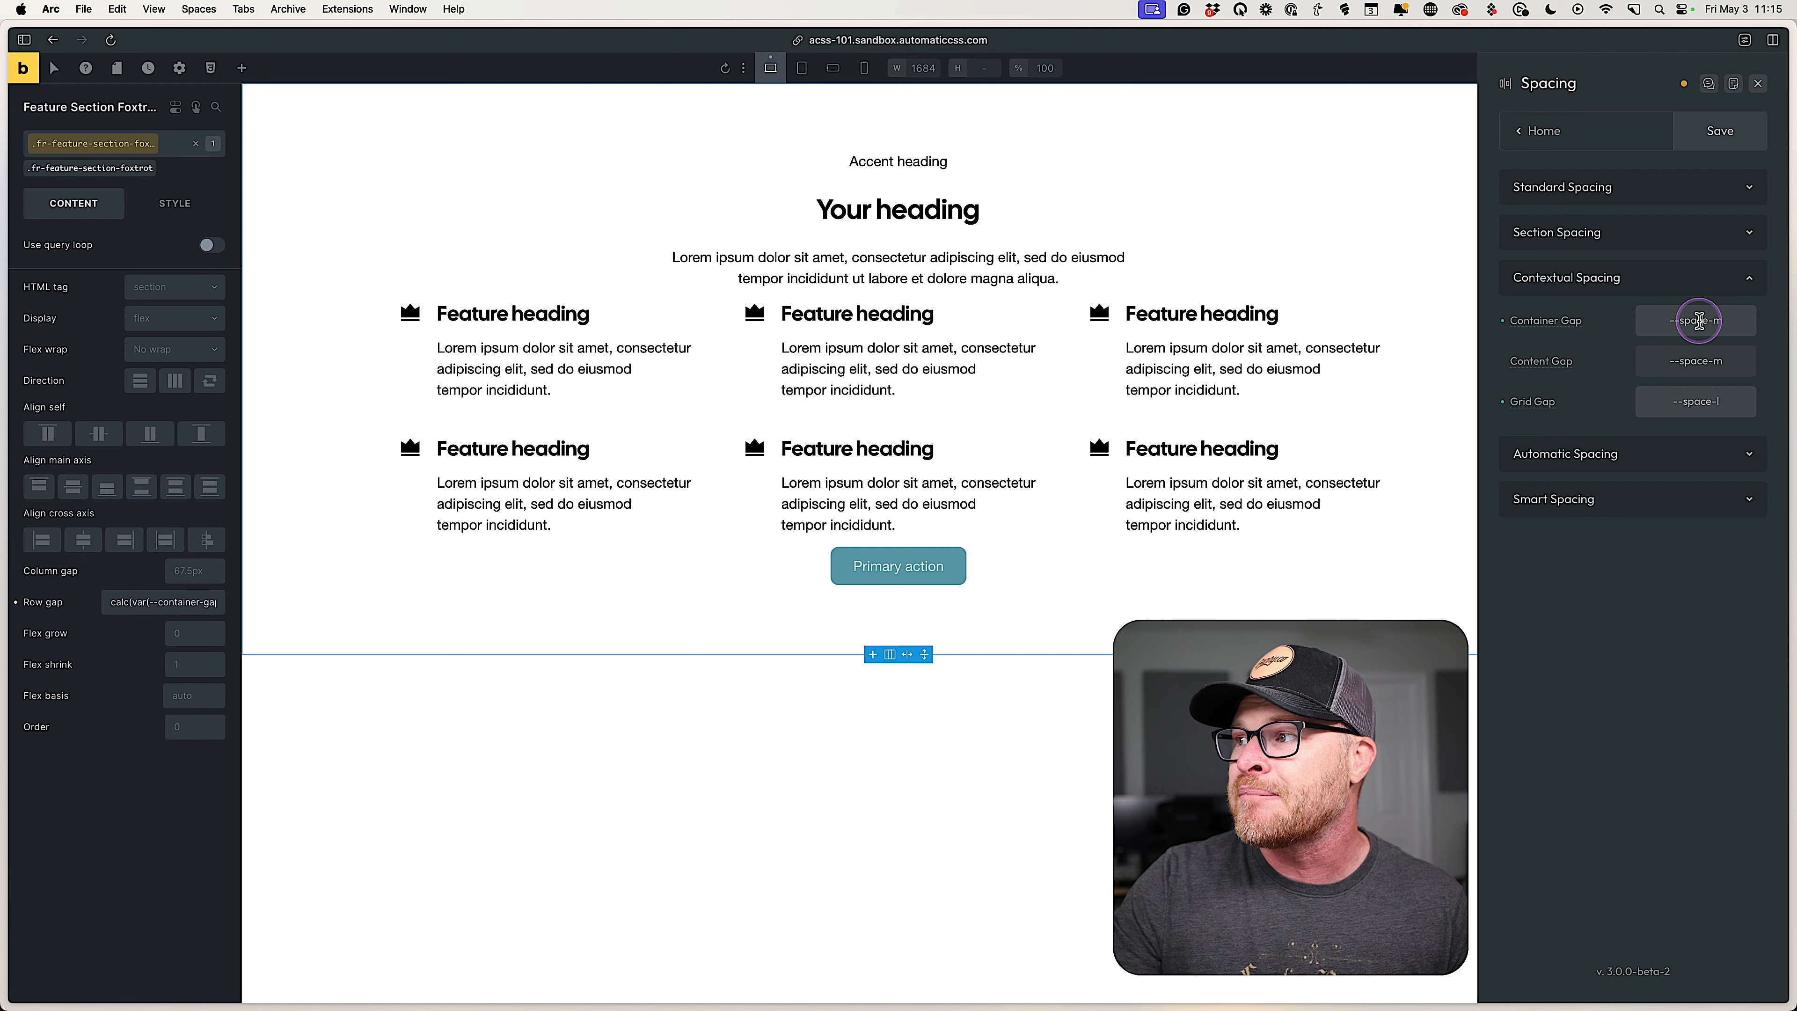
key(BackSpace)
text(--space-xxl)
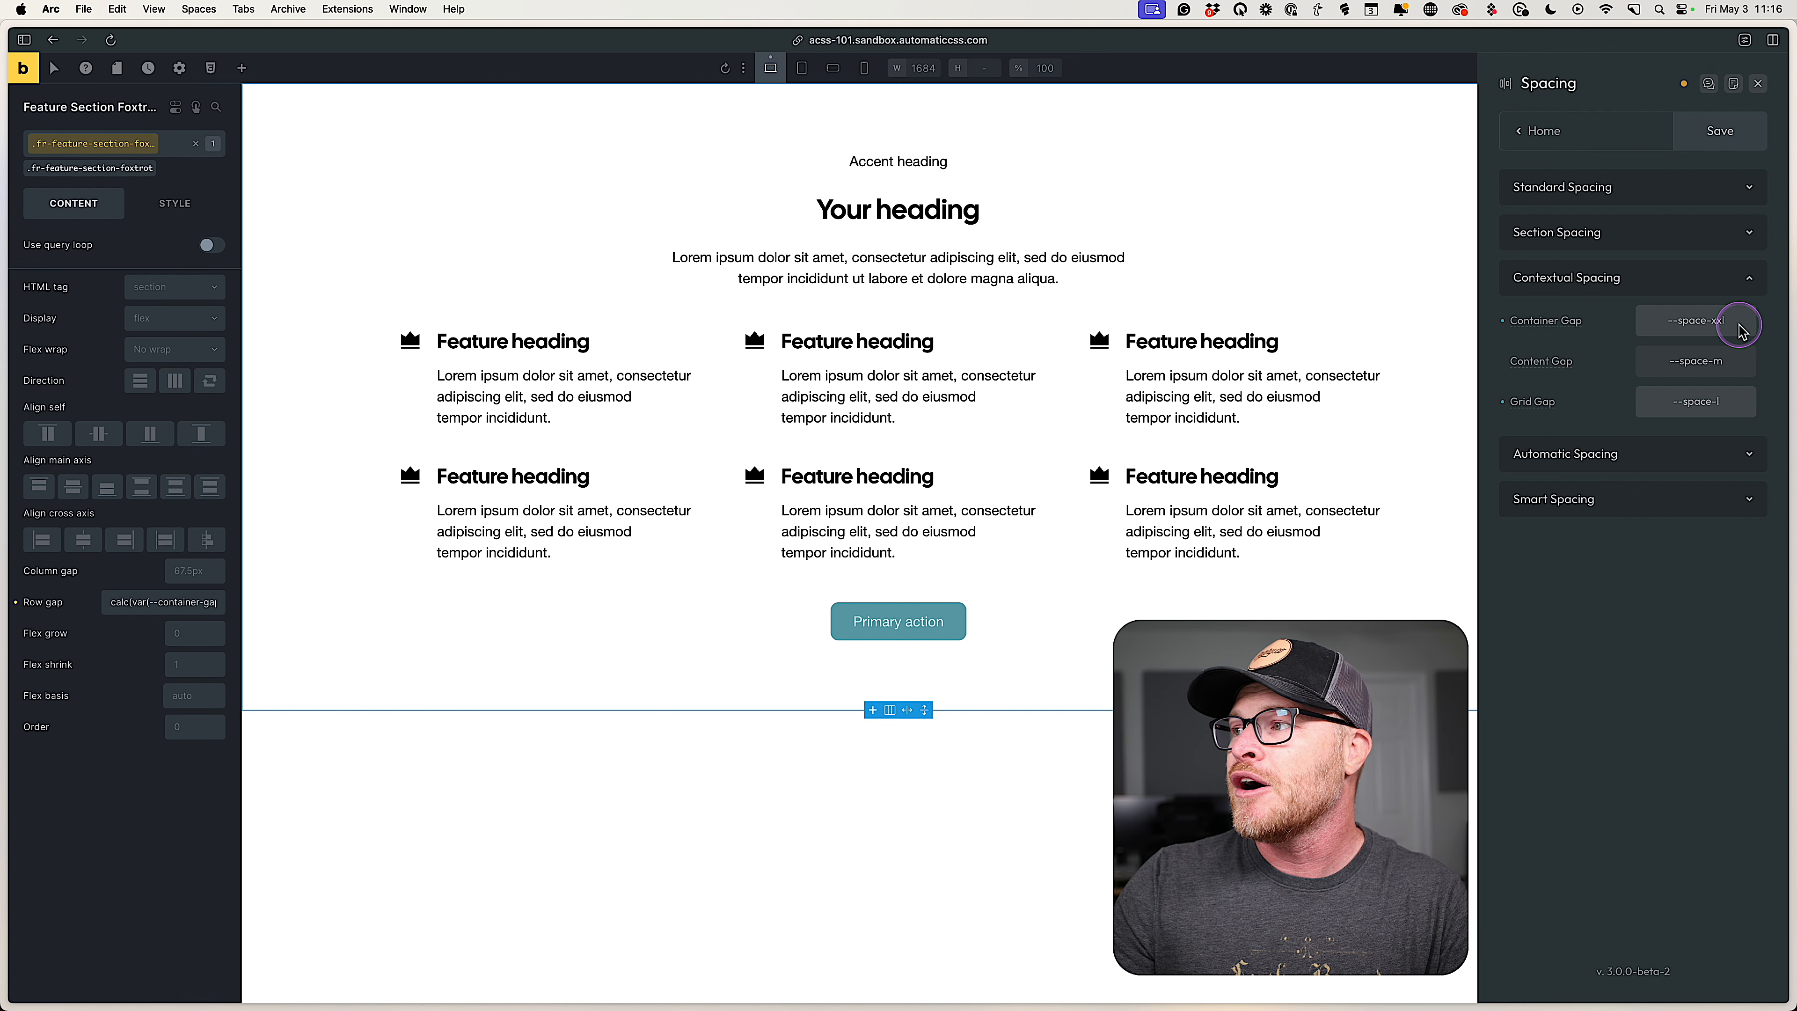
key(BackSpace)
key(BackSpace)
text(x)
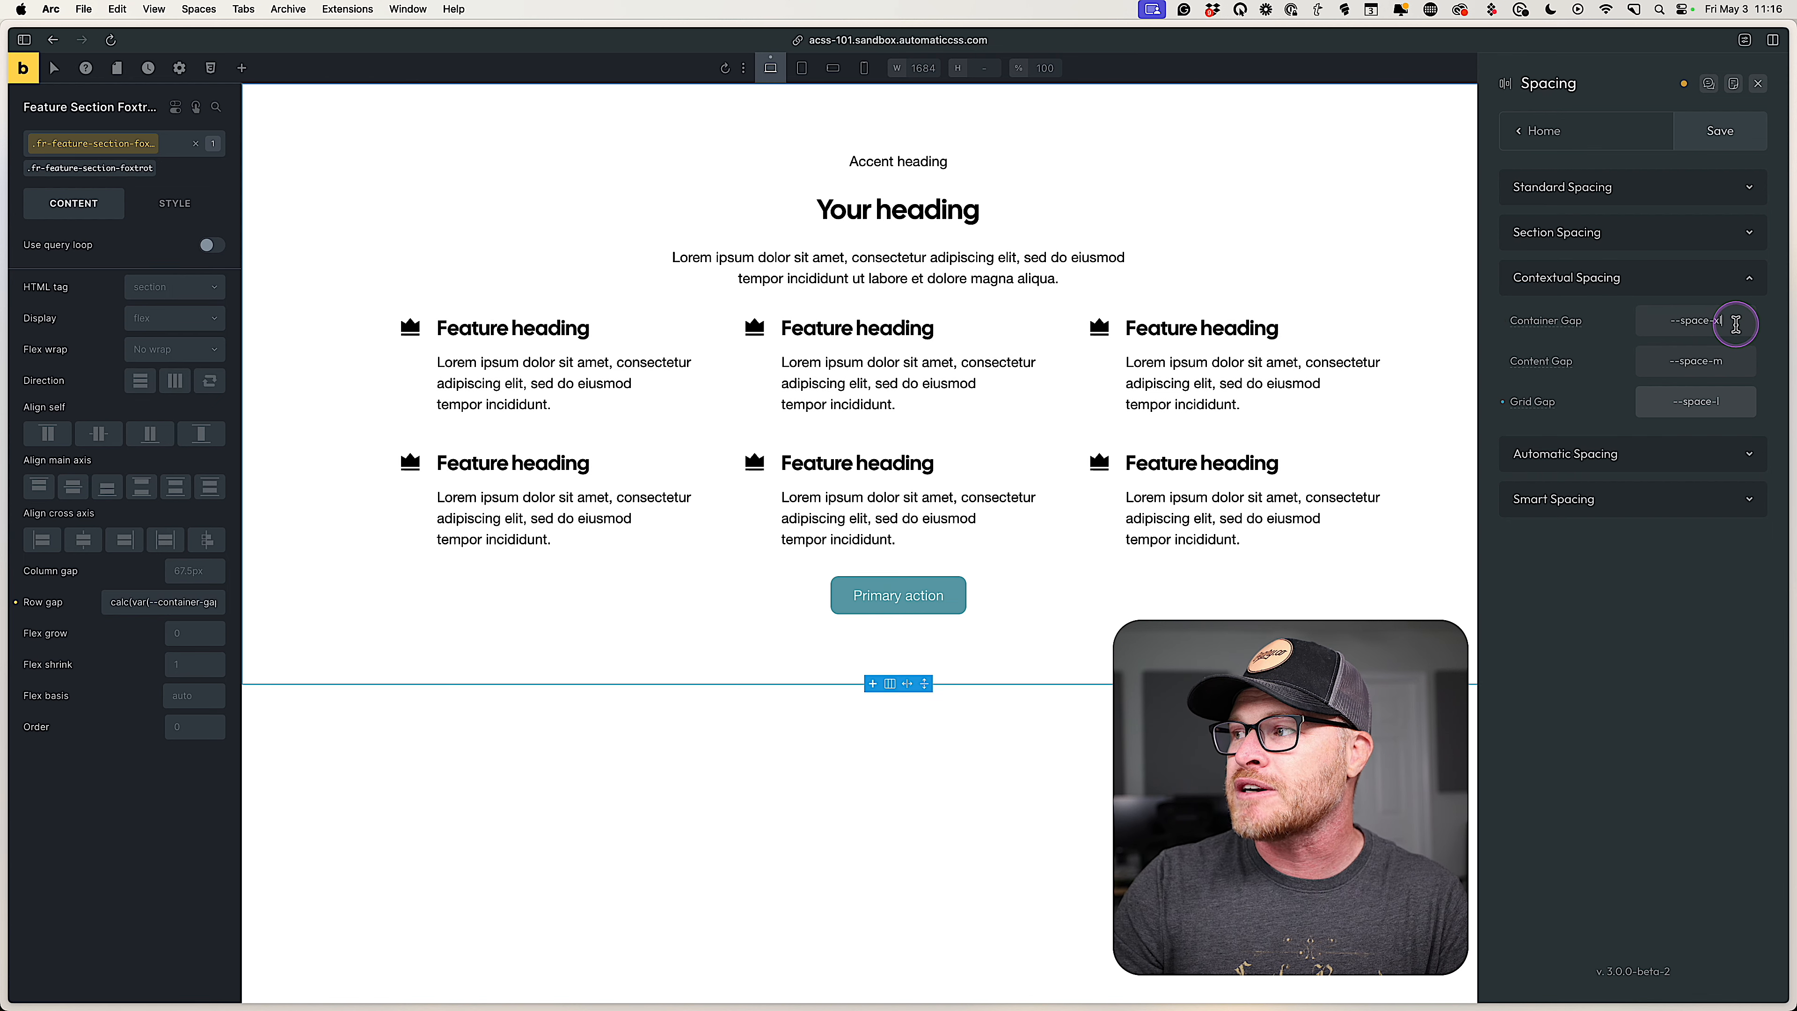
key(BackSpace)
Test the Content Gap's effect by varying it between --space-xxl, --space-l and --space-m, and set it to --space-xl.
click(1708, 362)
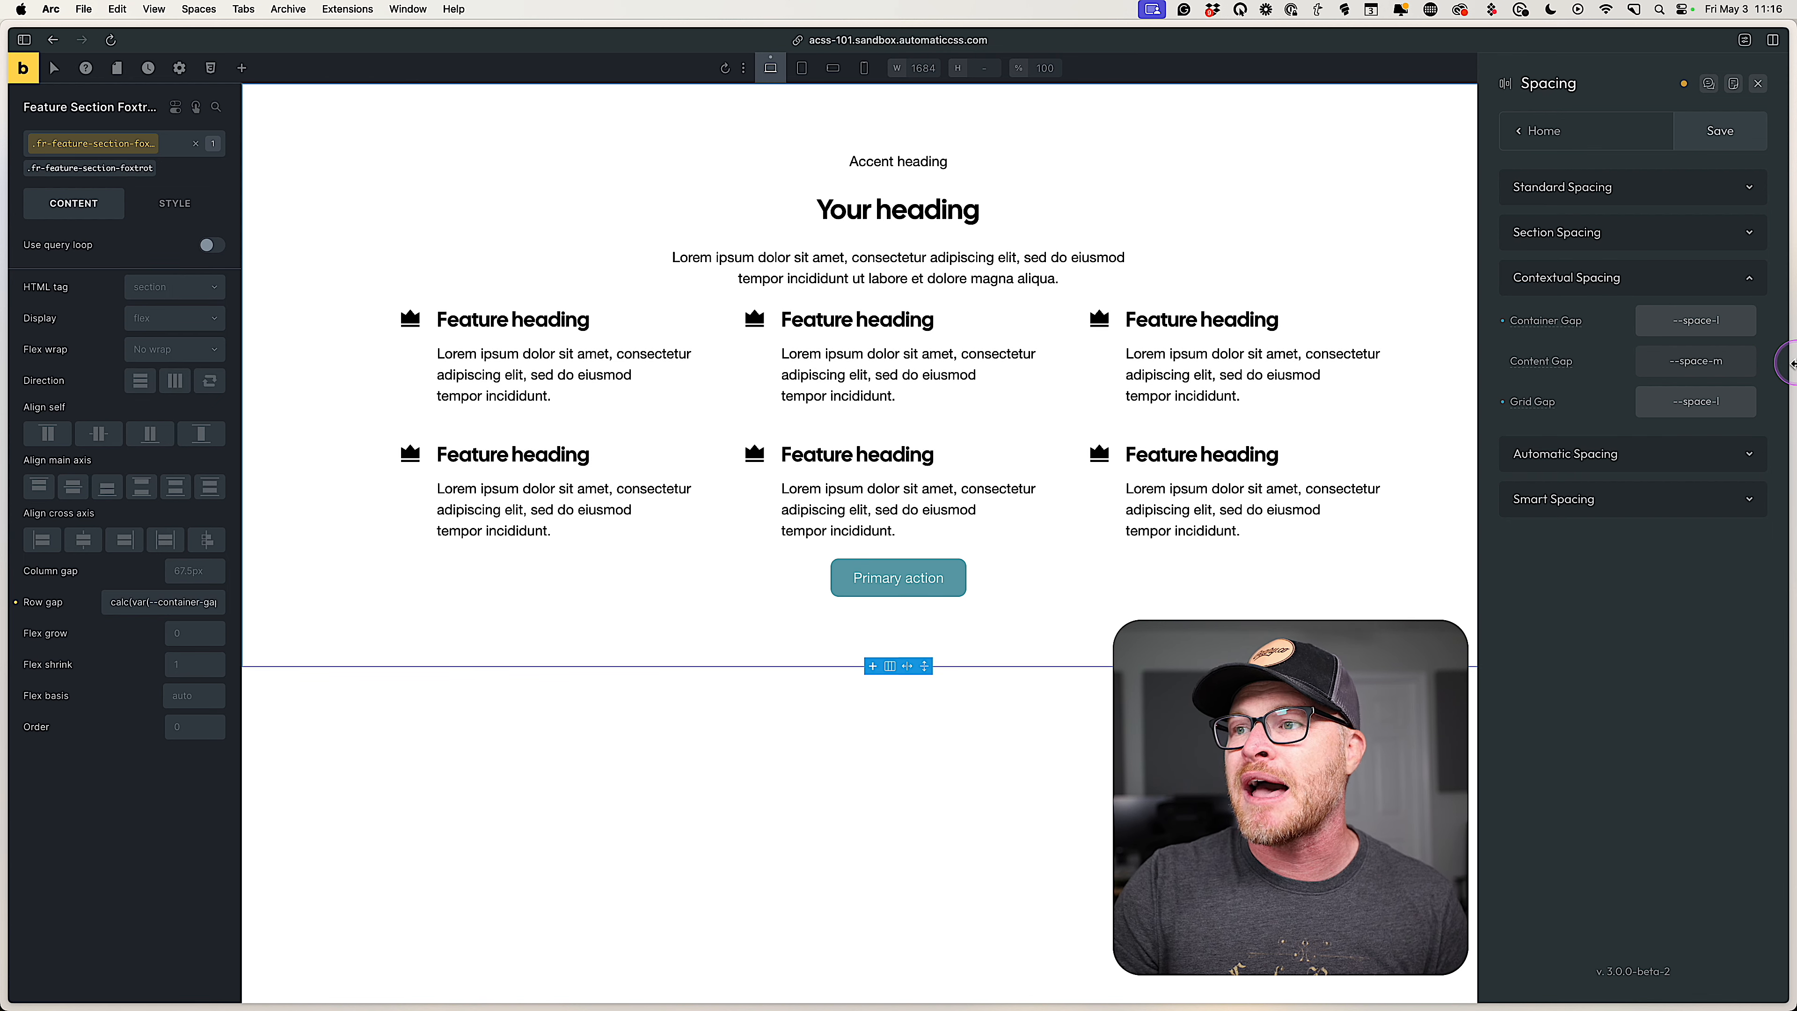
key(BackSpace)
text(xxl)
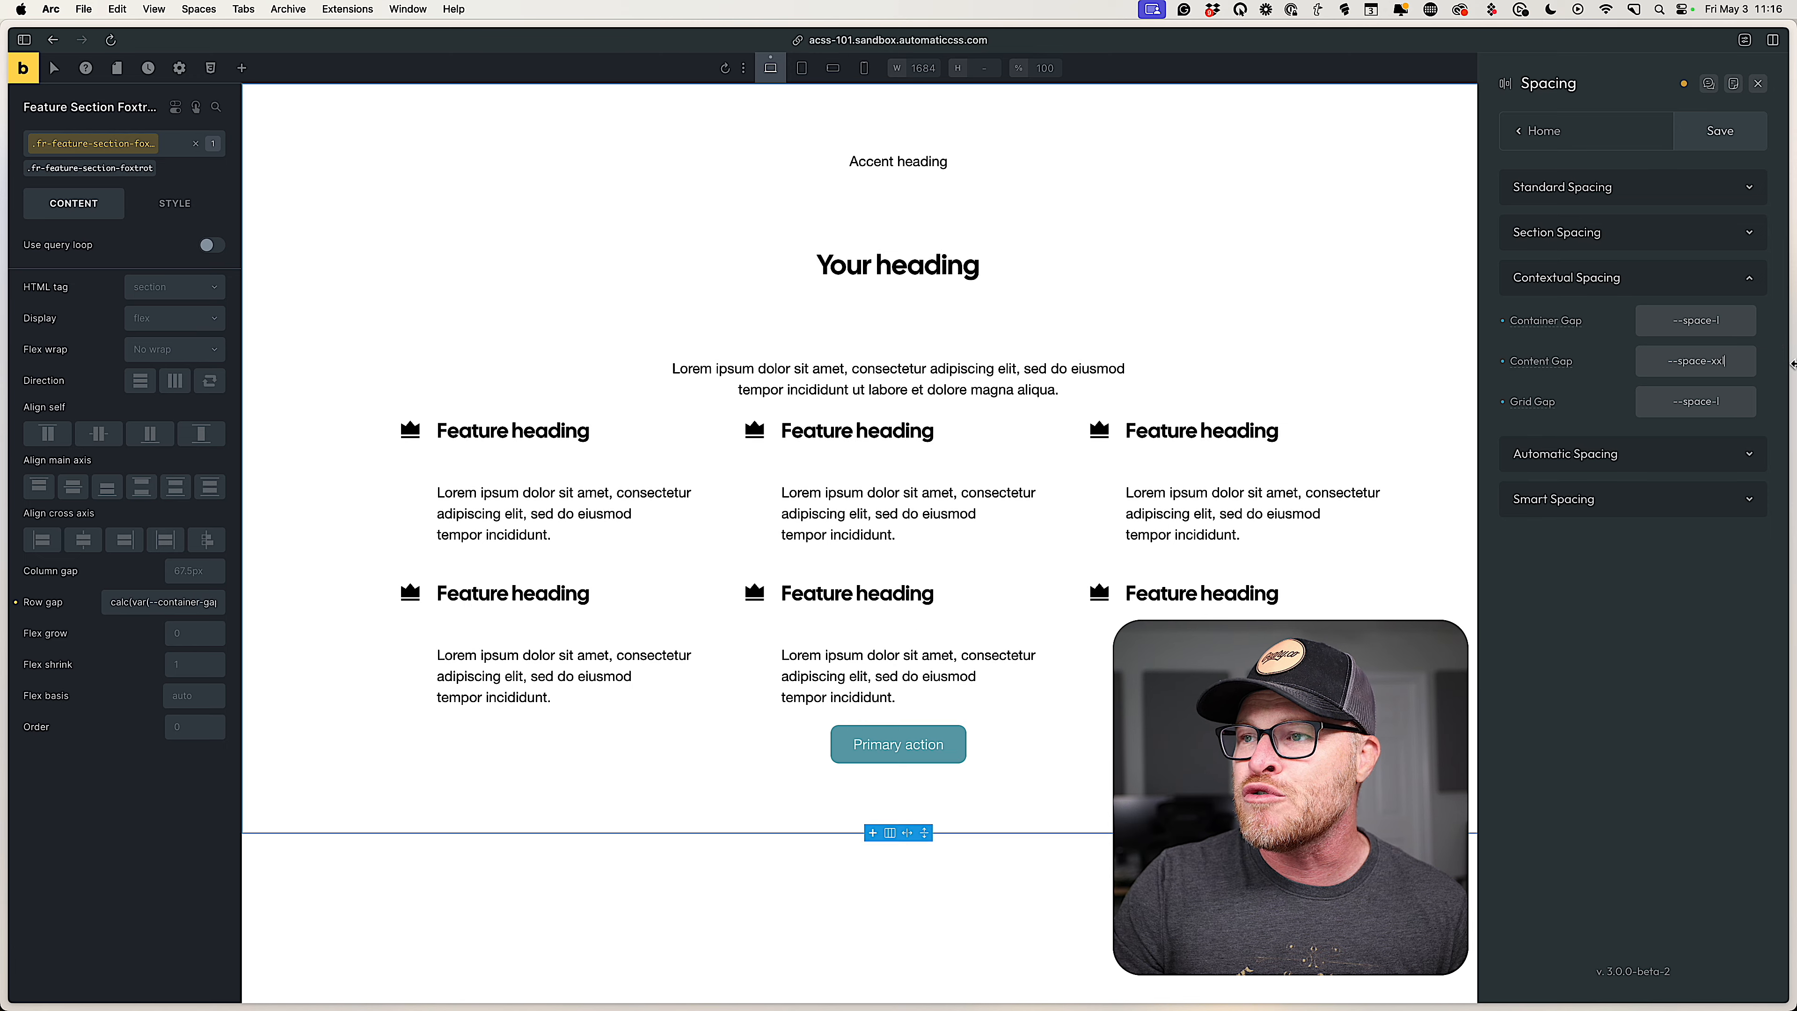
key(BackSpace)
key(BackSpace)
key(BackSpace)
text(l)
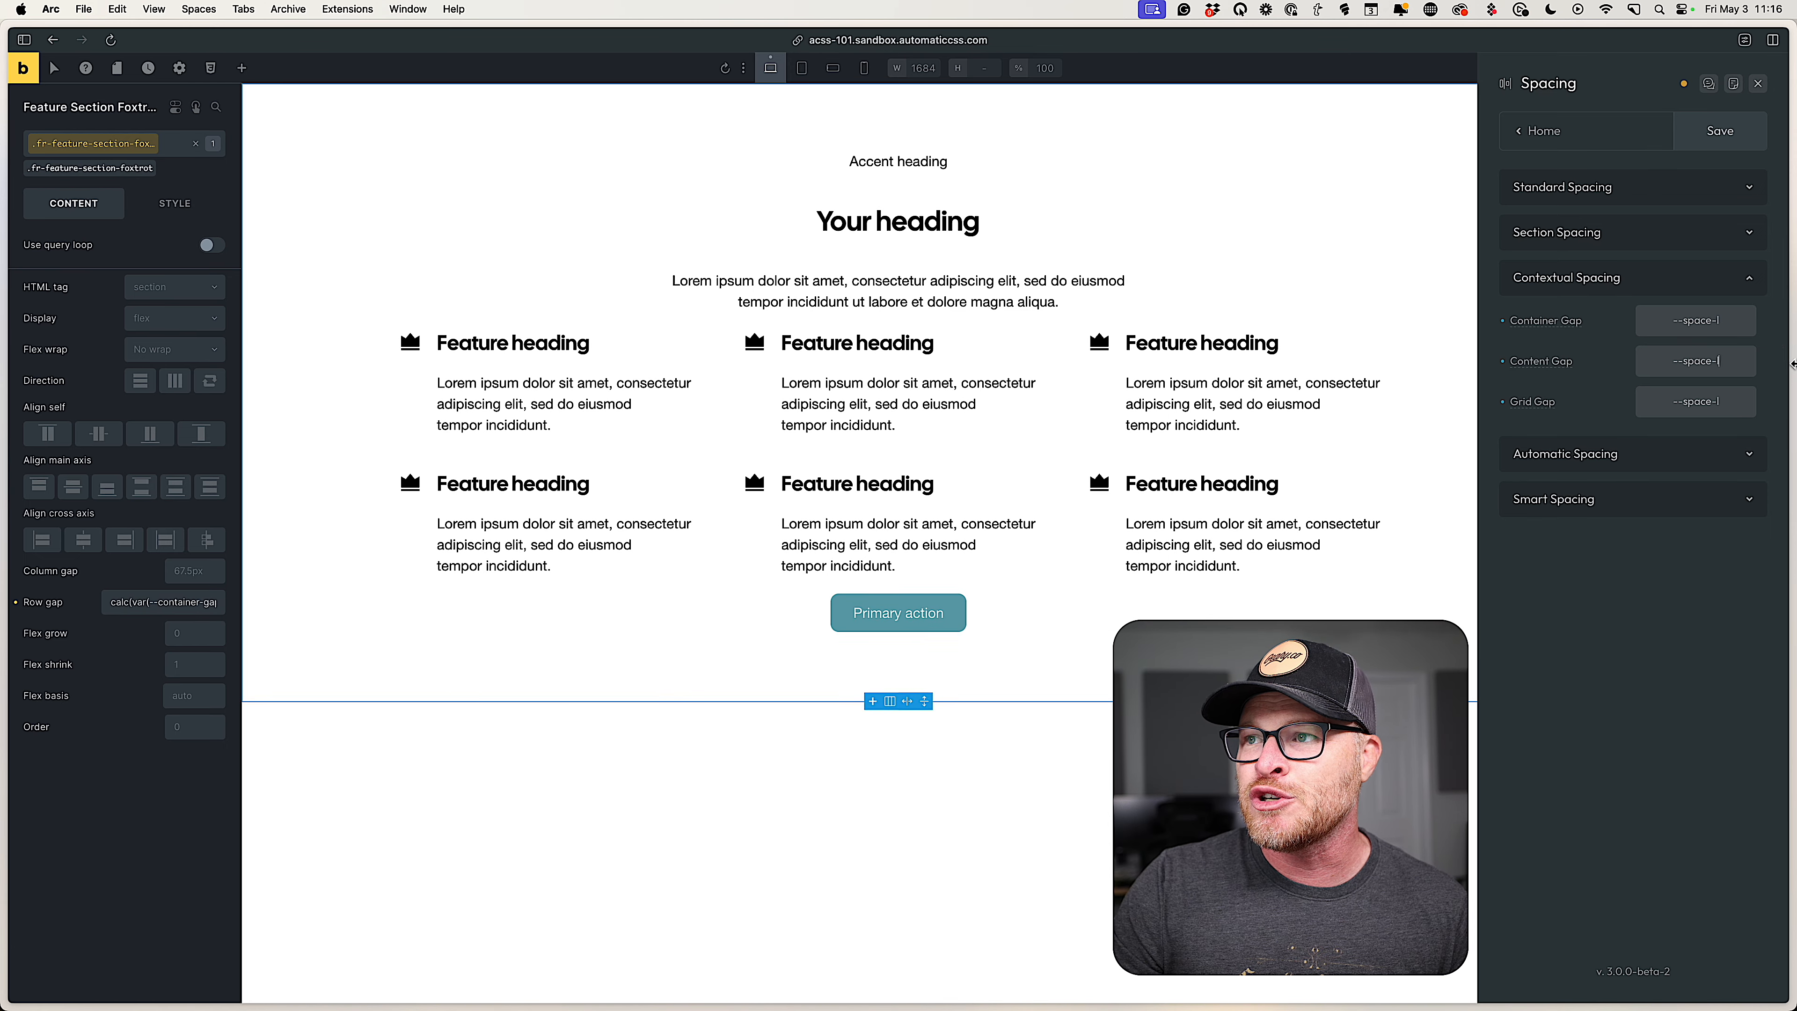
key(BackSpace)
text(xxl)
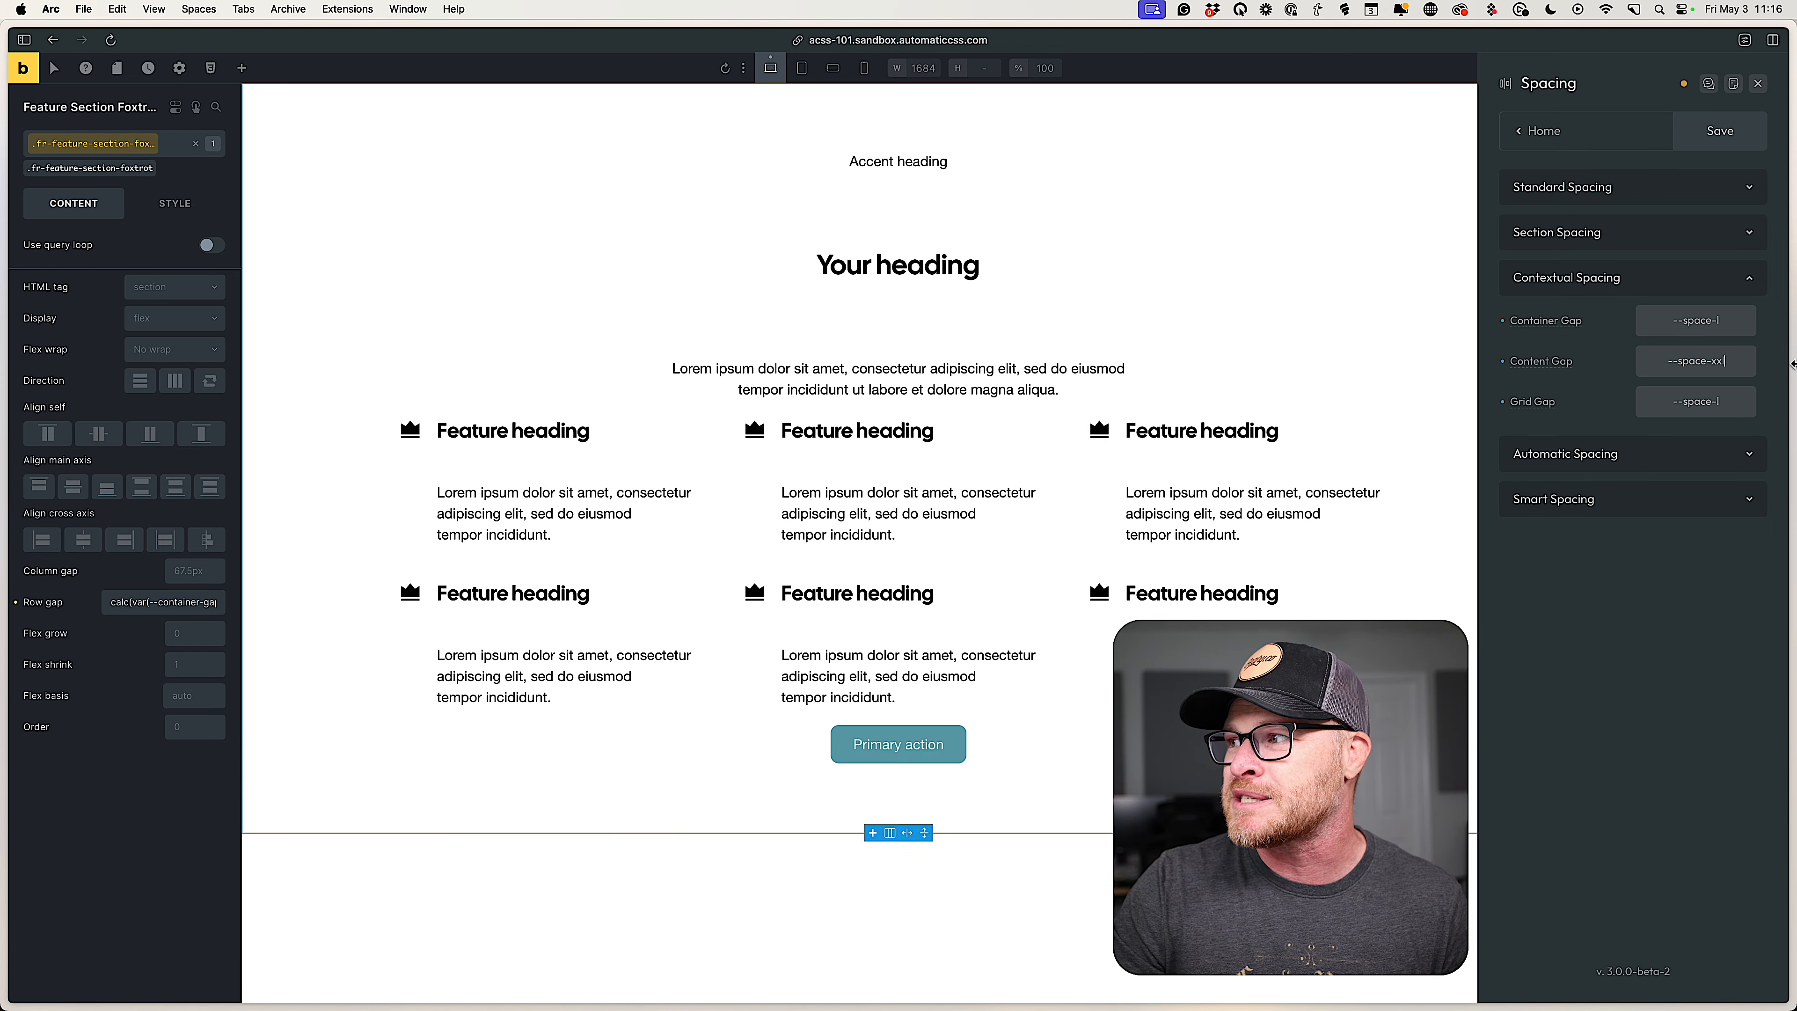
key(BackSpace)
key(BackSpace)
key(BackSpace)
text(l)
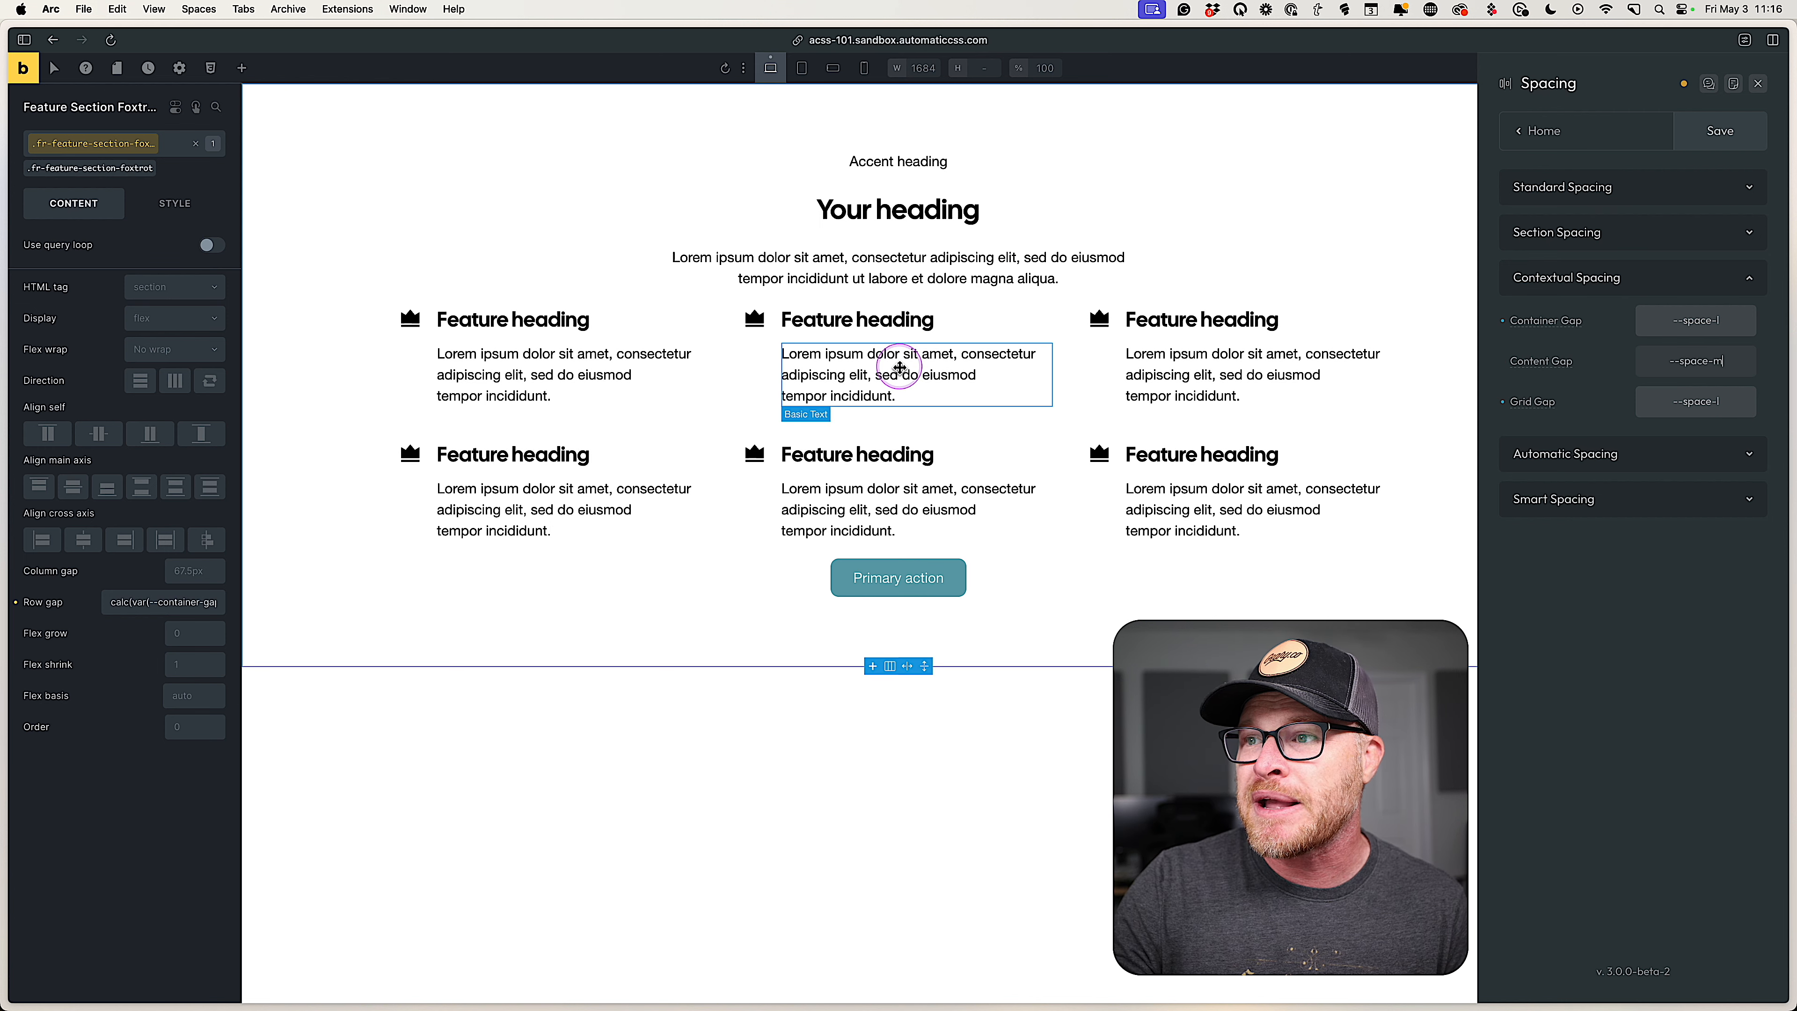
key(BackSpace)
text(xl)
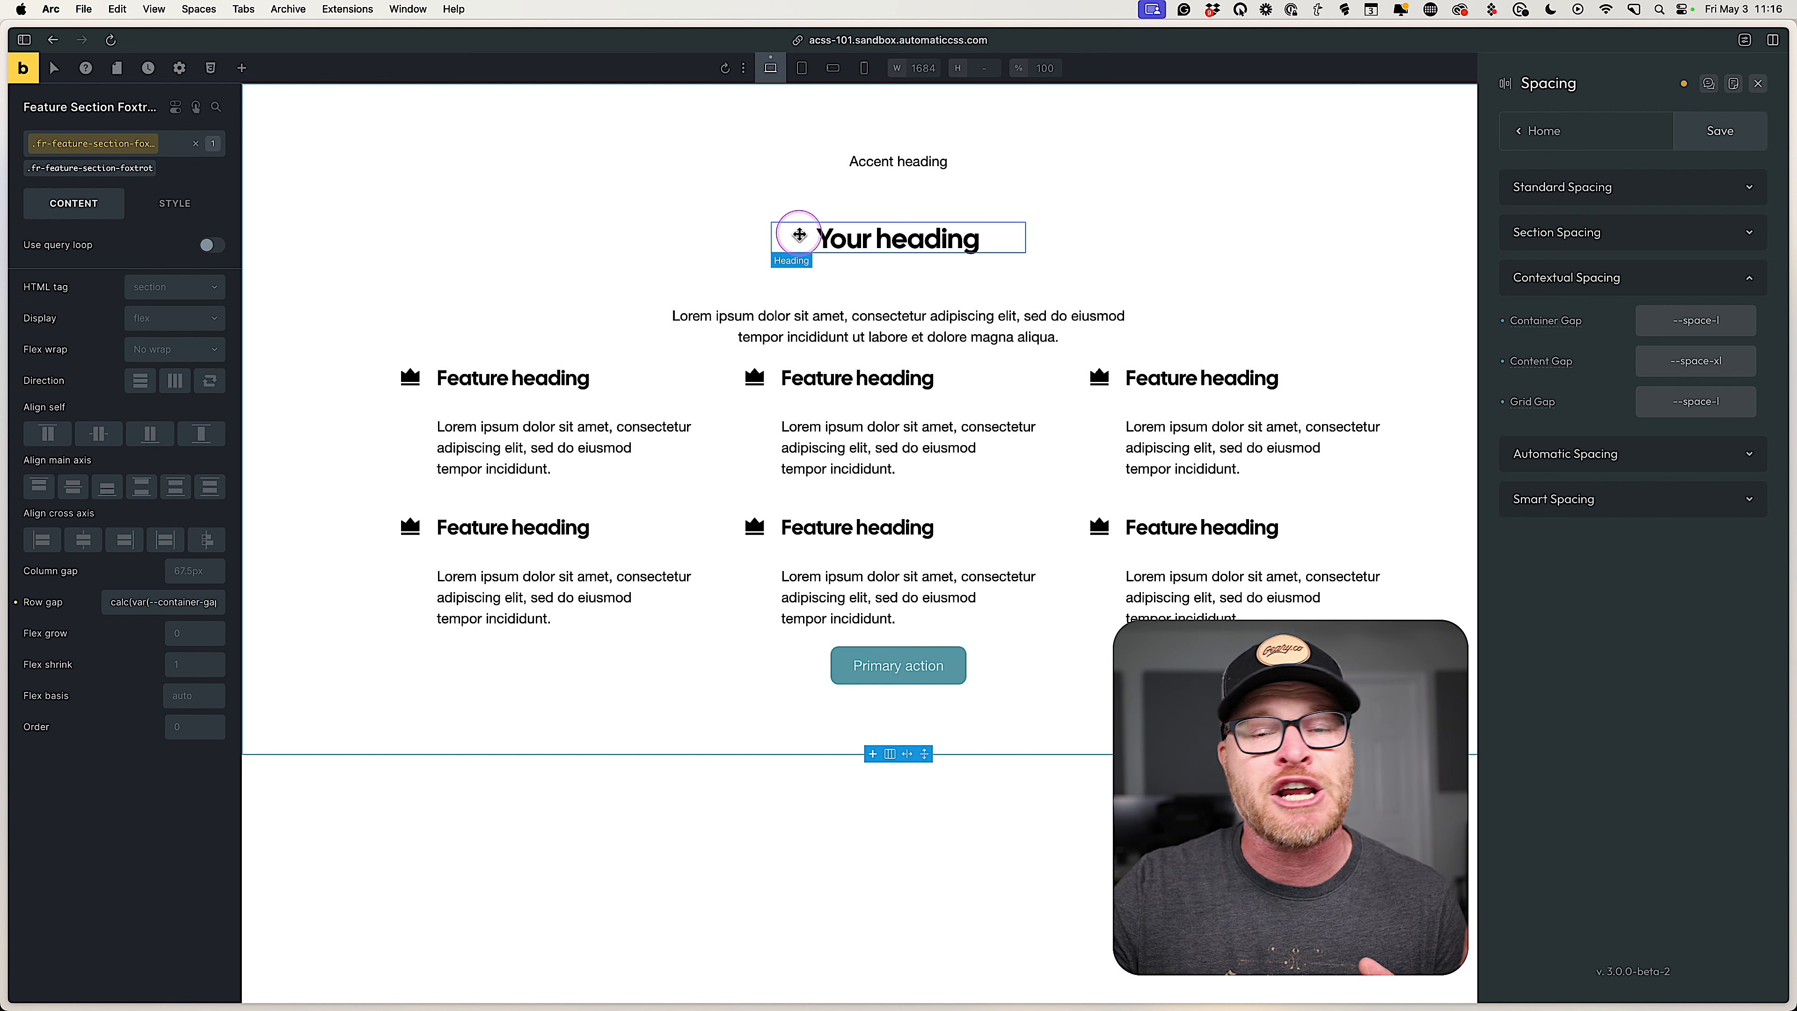
Compare the intro block's gap settings with the row gap override on the first feature card's body class.
click(771, 206)
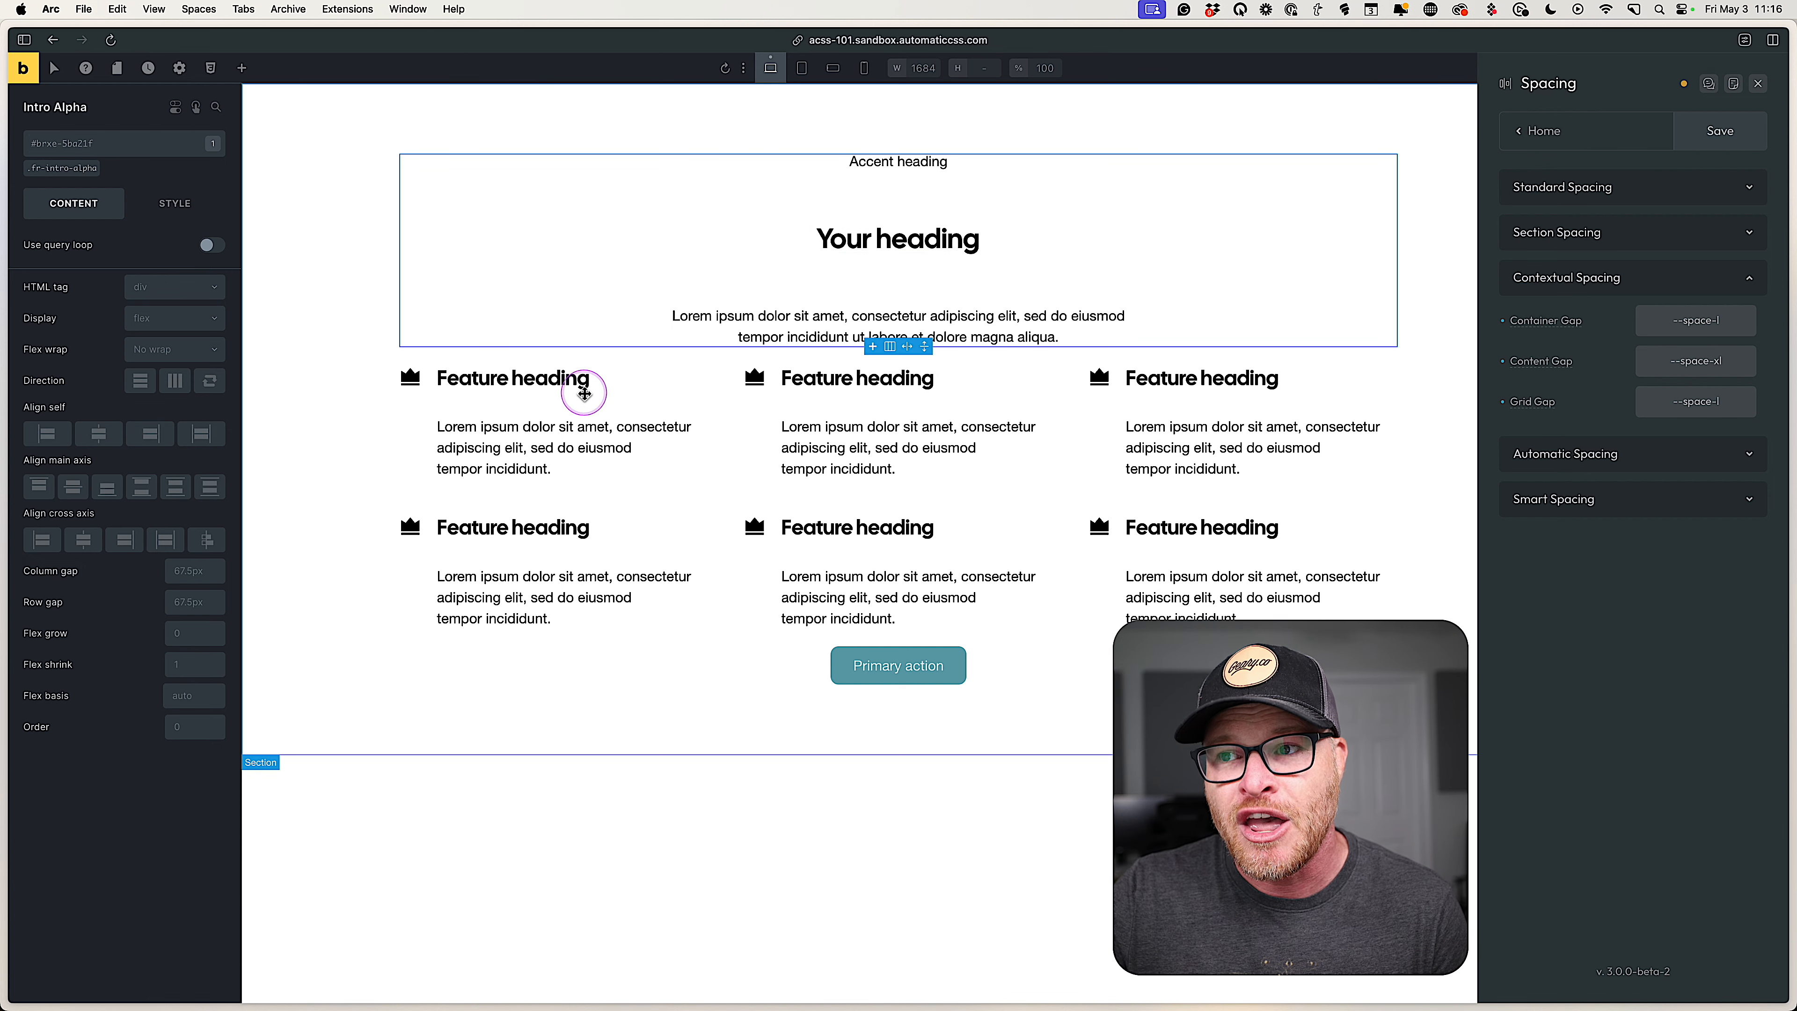
click(580, 398)
click(199, 602)
text(/ 2)
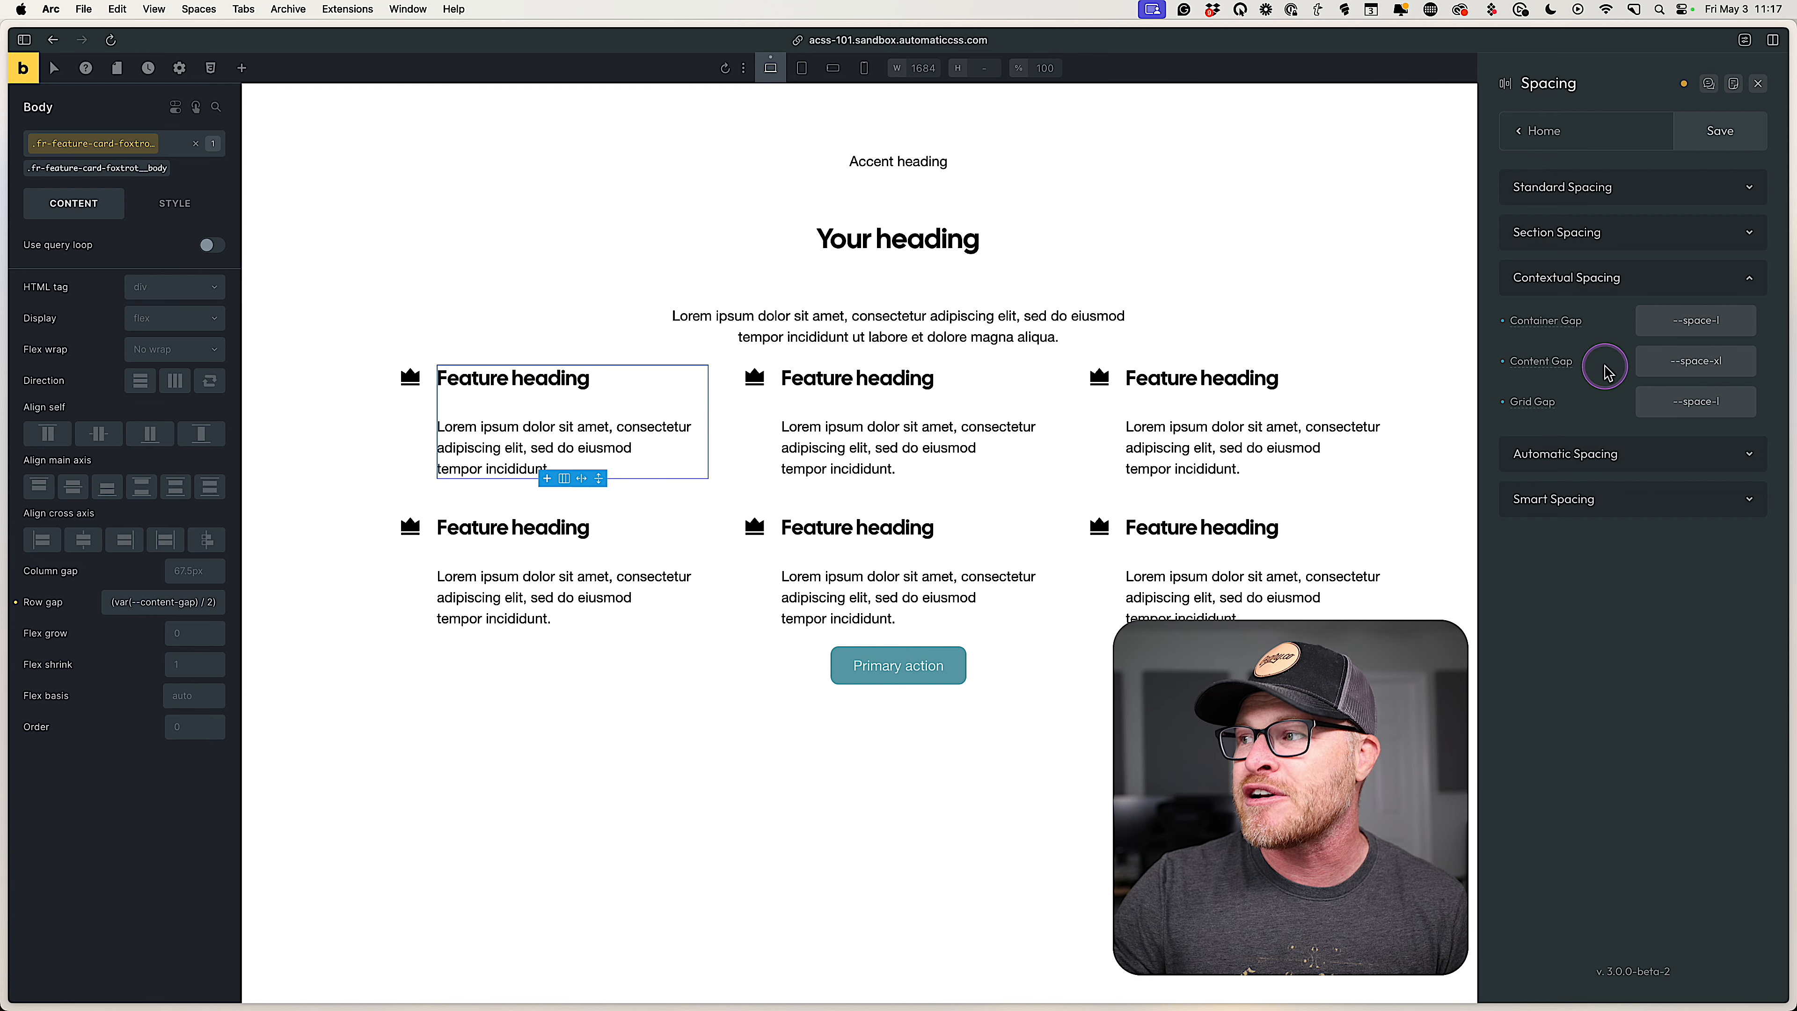
Reset the Content Gap and Container Gap to their default values.
click(1502, 360)
click(1502, 320)
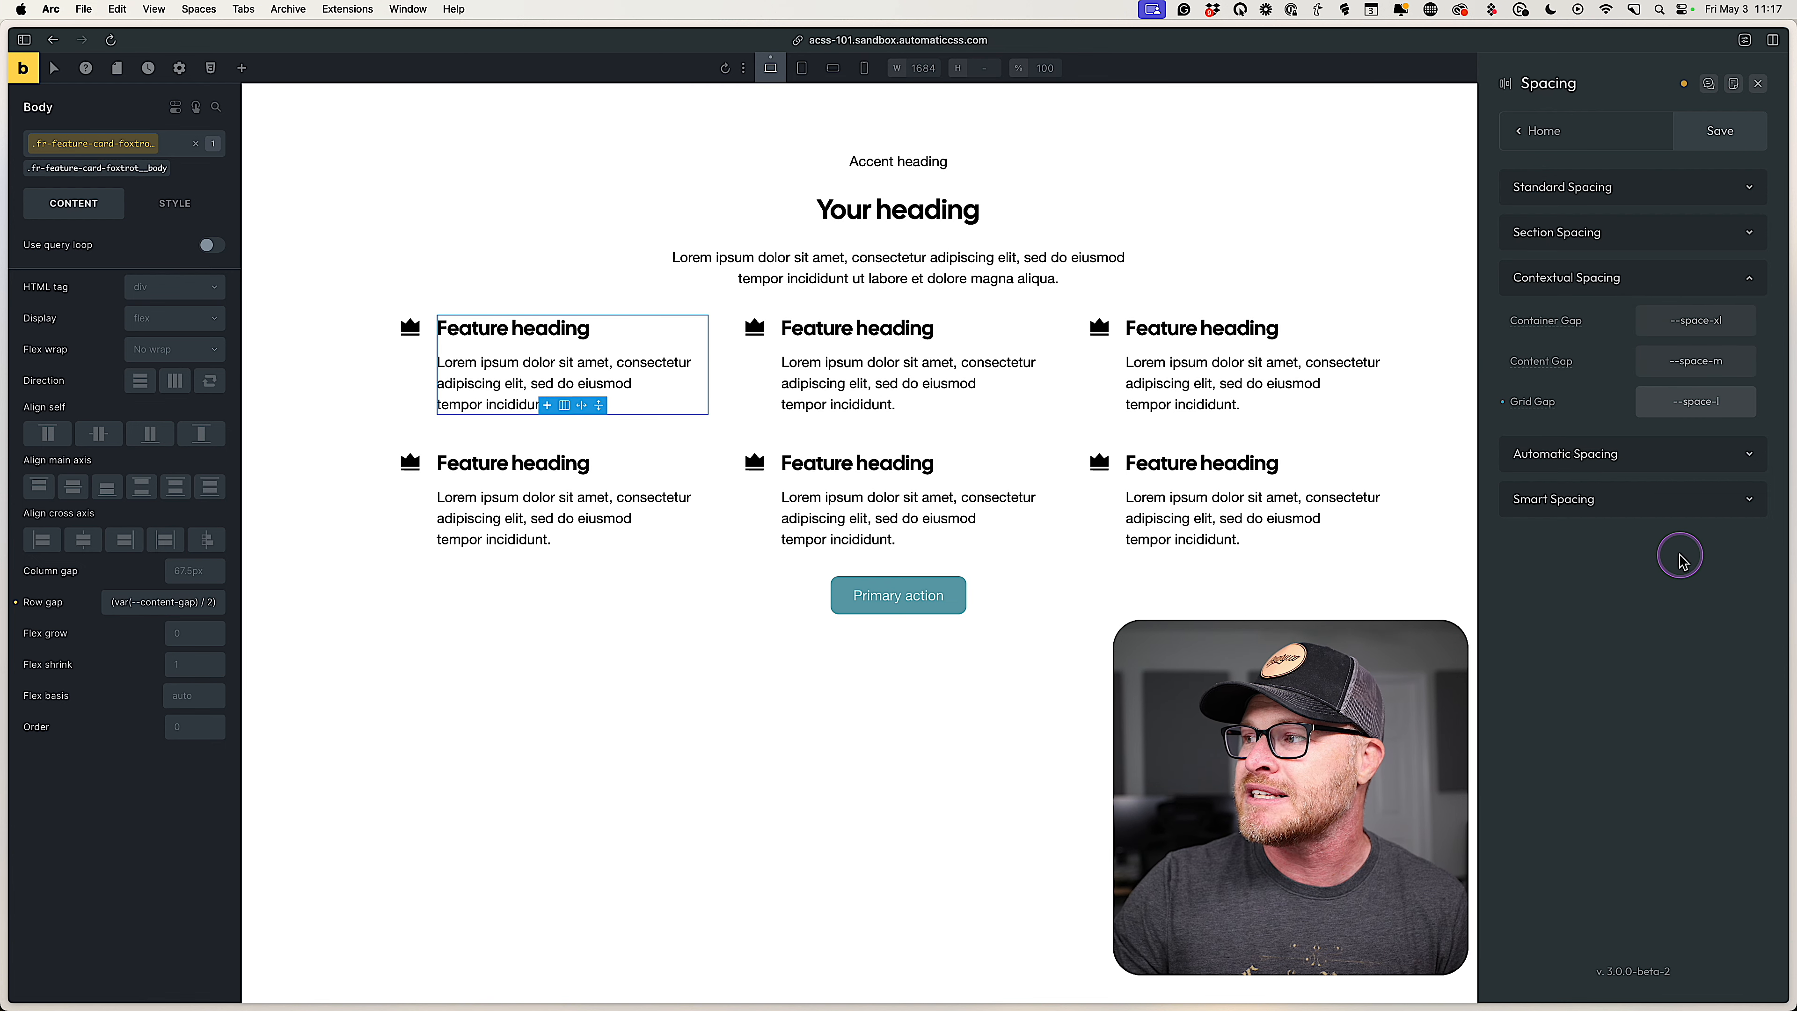
Test the Grid Gap's effect on the feature cards by varying it between --space-l, --space-xl and --space-xxl.
click(1734, 401)
key(BackSpace)
text(xl)
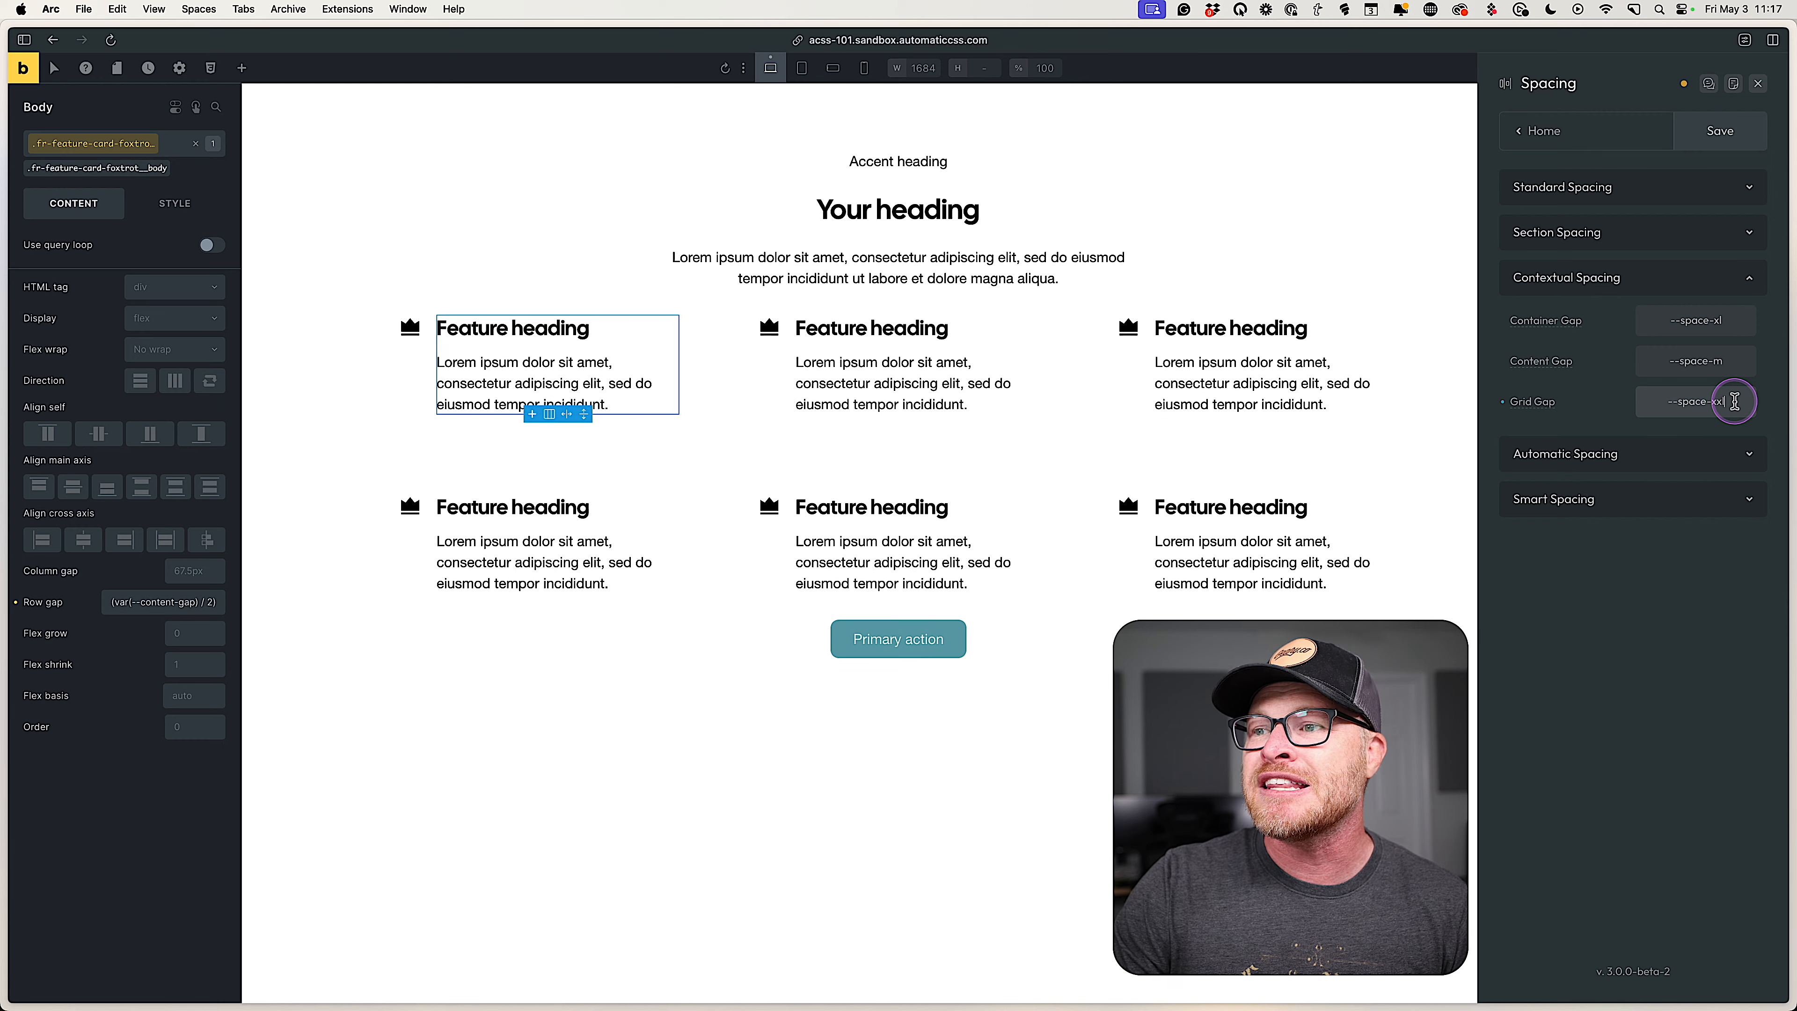
key(BackSpace)
key(BackSpace)
text(l)
key(Down)
key(Up)
key(Up)
key(Up)
key(Down)
key(Down)
key(Down)
key(Down)
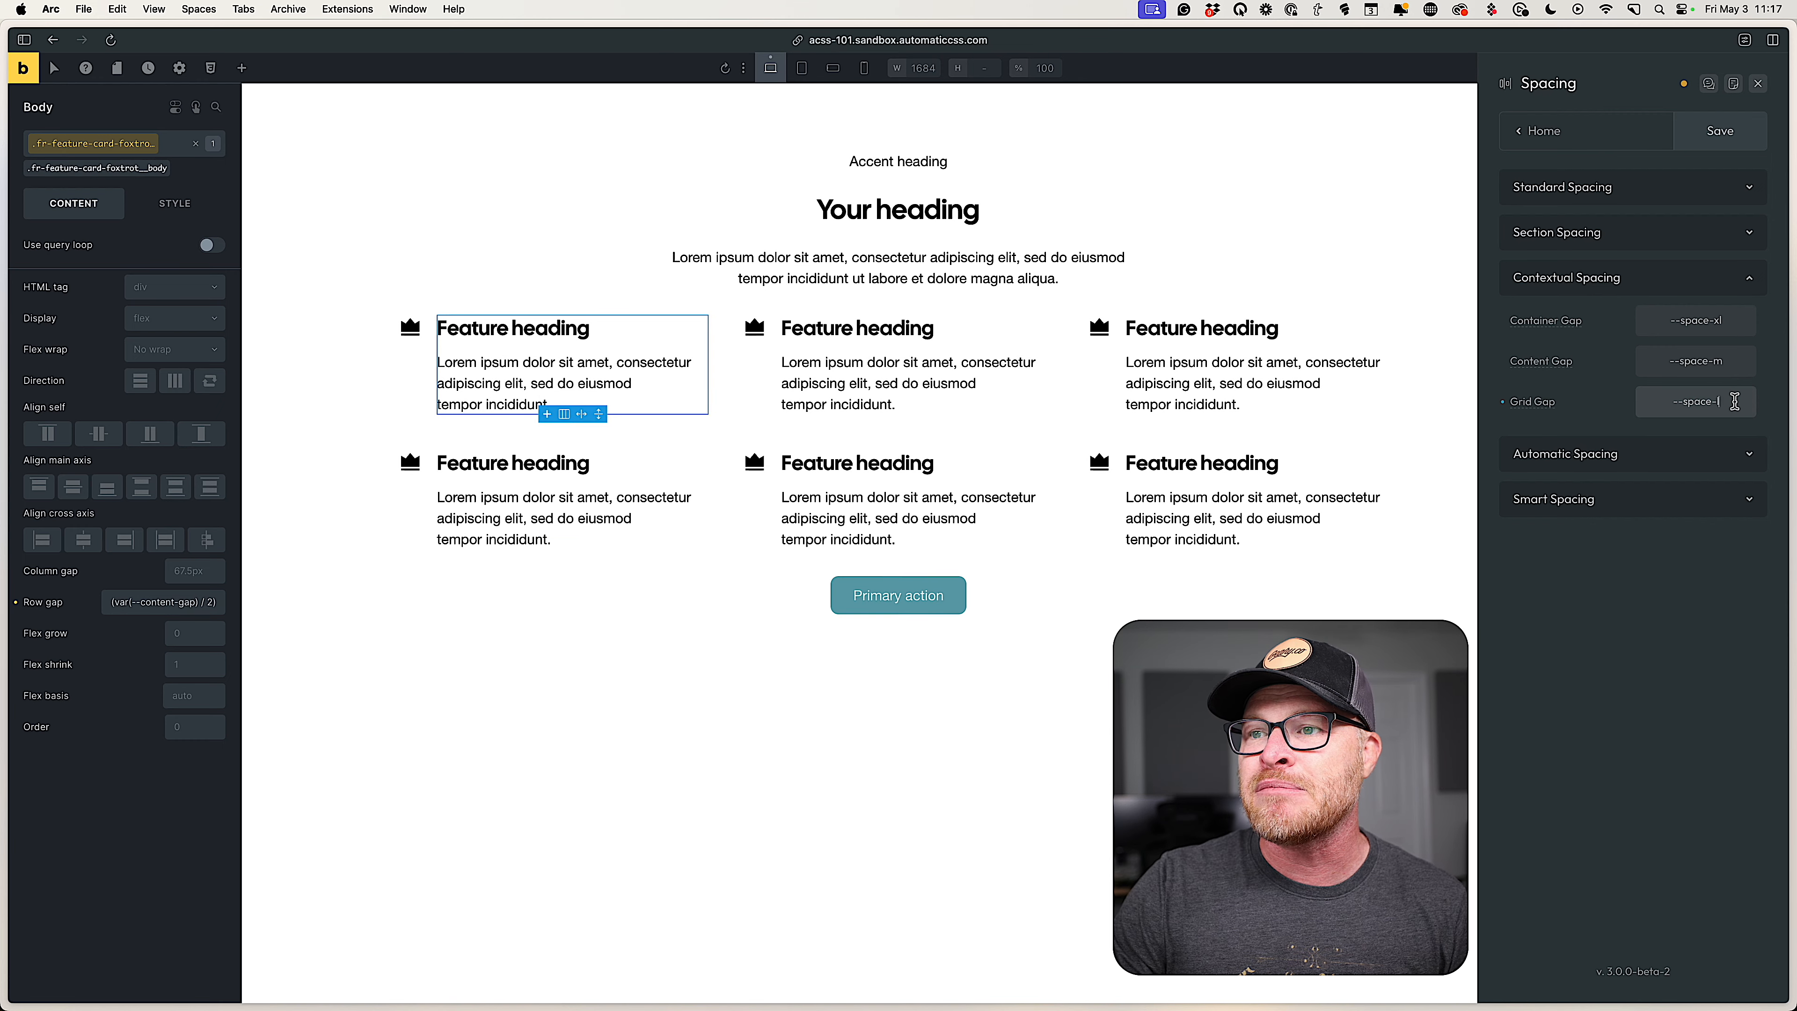
key(Up)
key(Up)
key(Up)
key(Up)
key(Down)
key(Down)
key(Down)
key(Up)
key(Up)
key(Up)
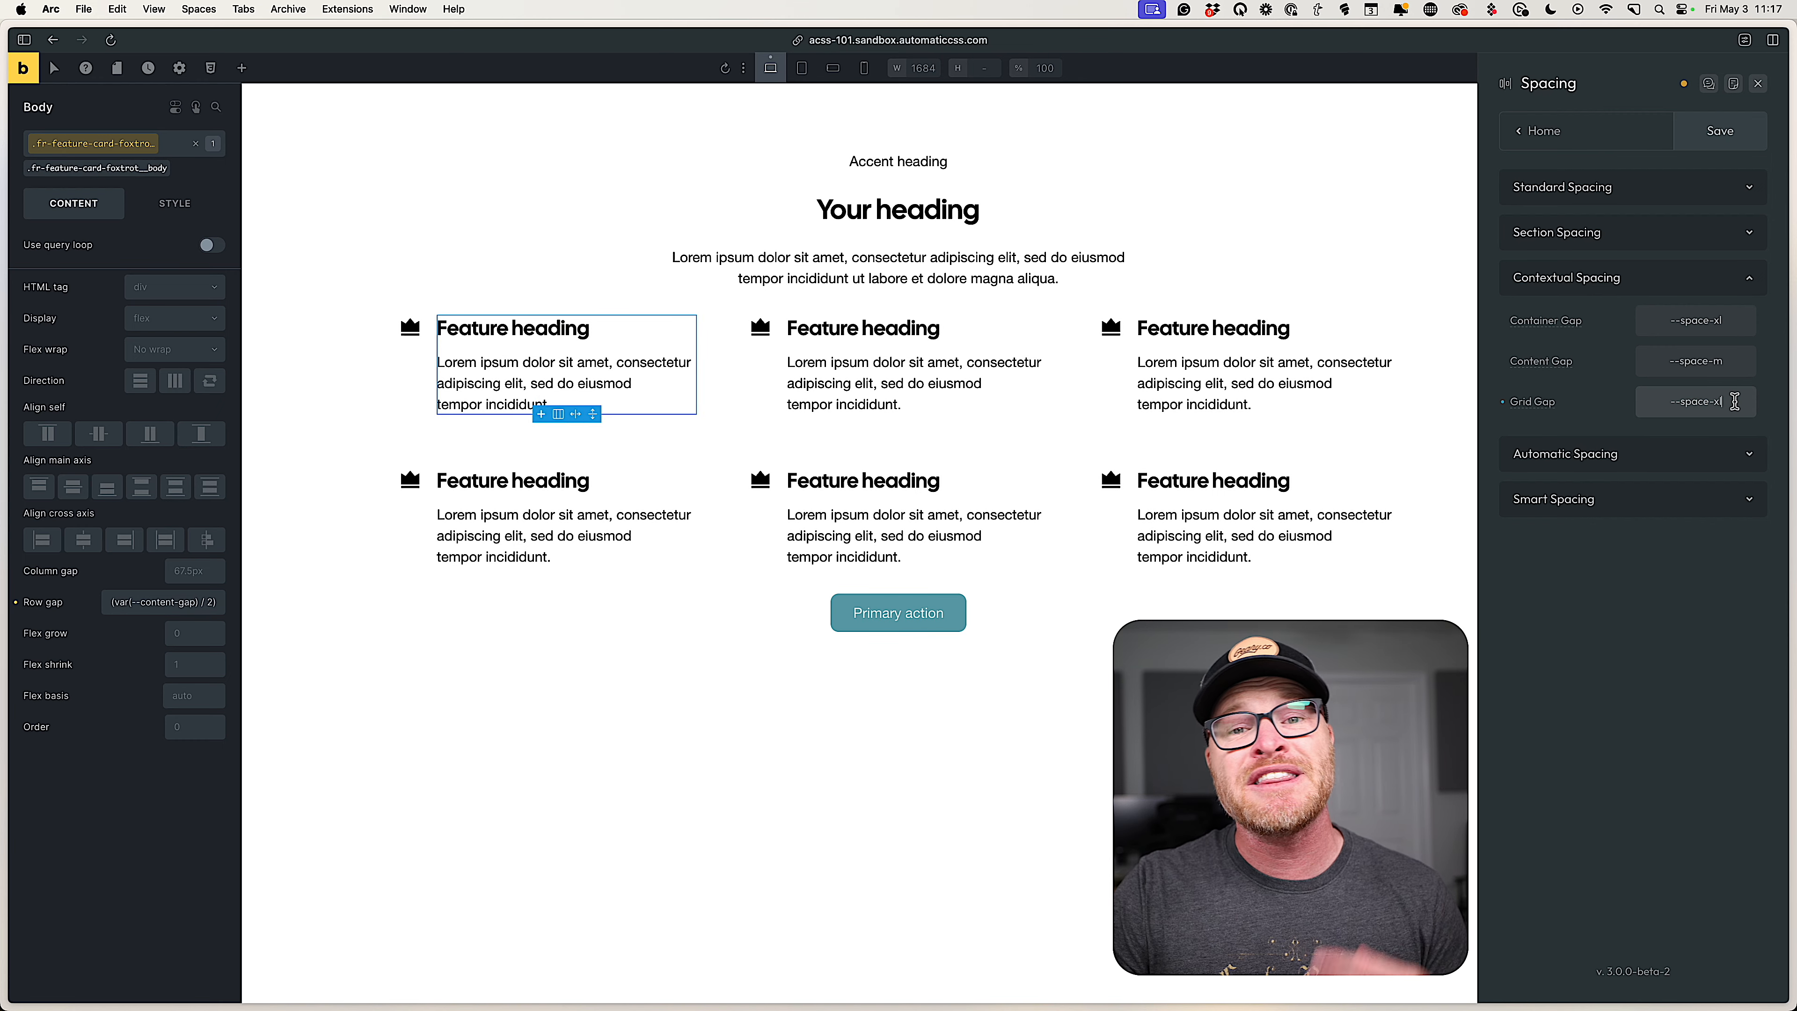
key(Down)
key(Down)
key(Down)
key(Up)
key(Up)
key(Up)
key(Down)
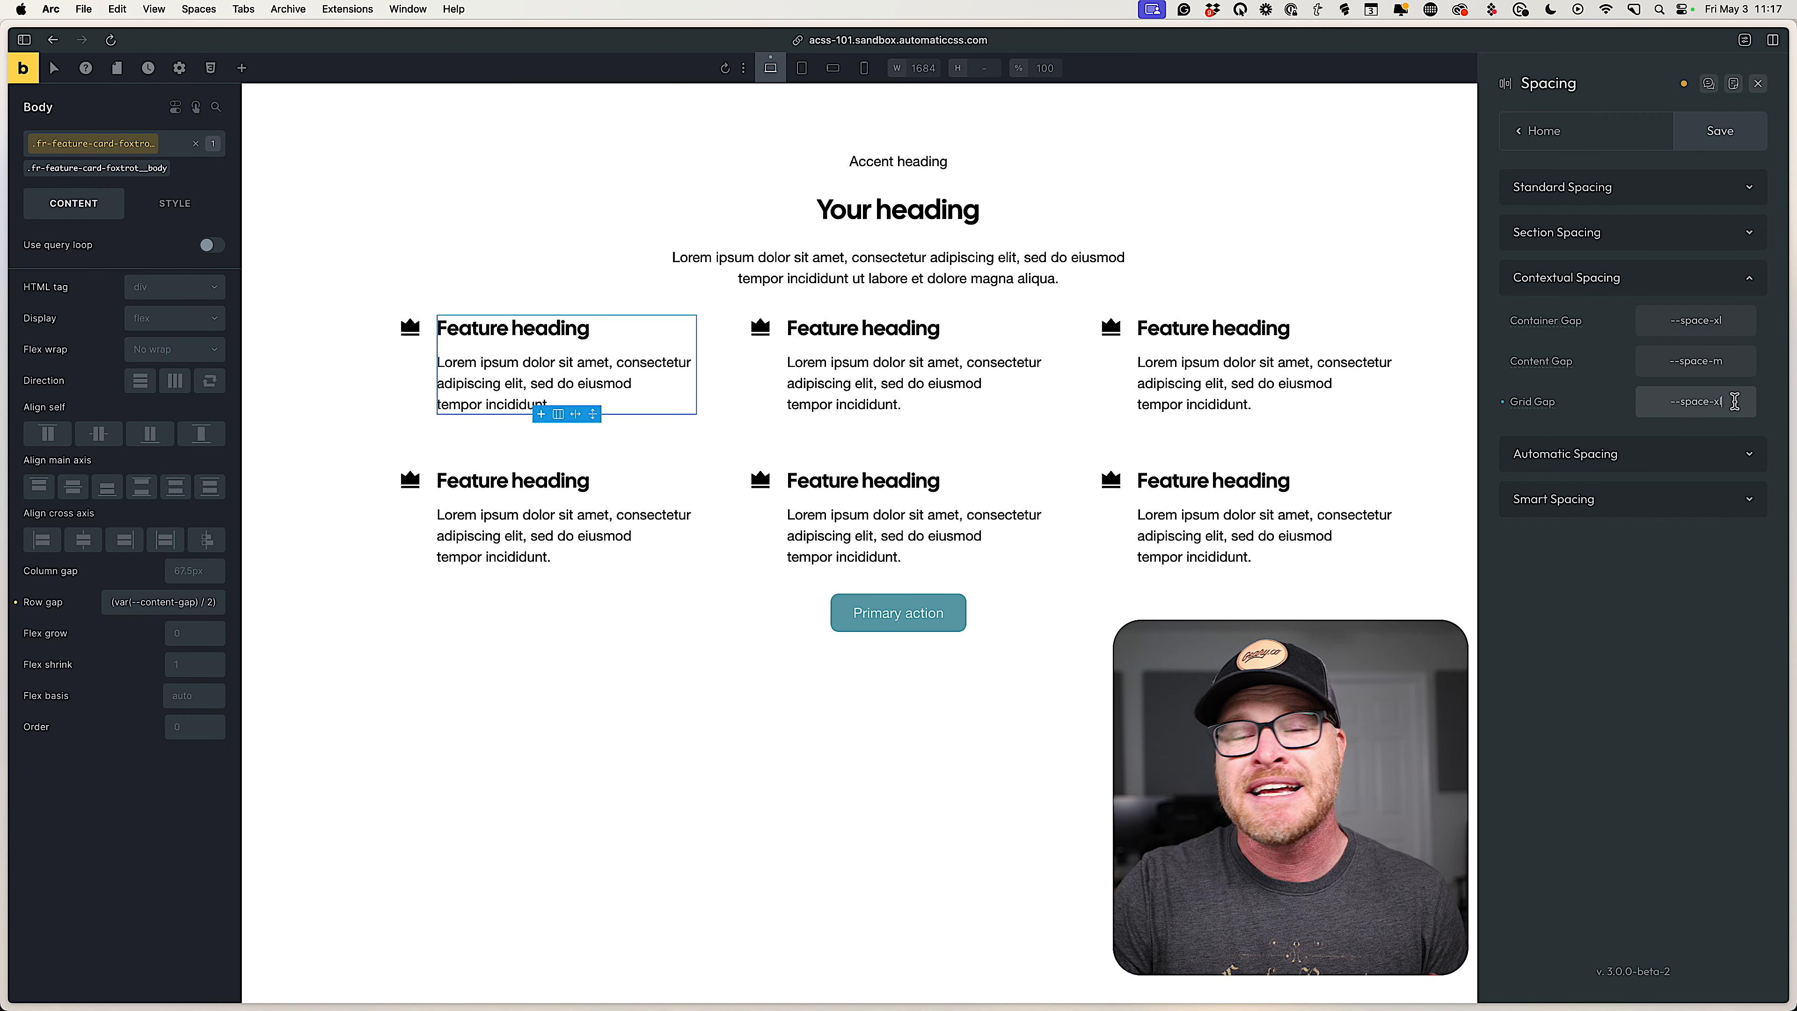
key(Up)
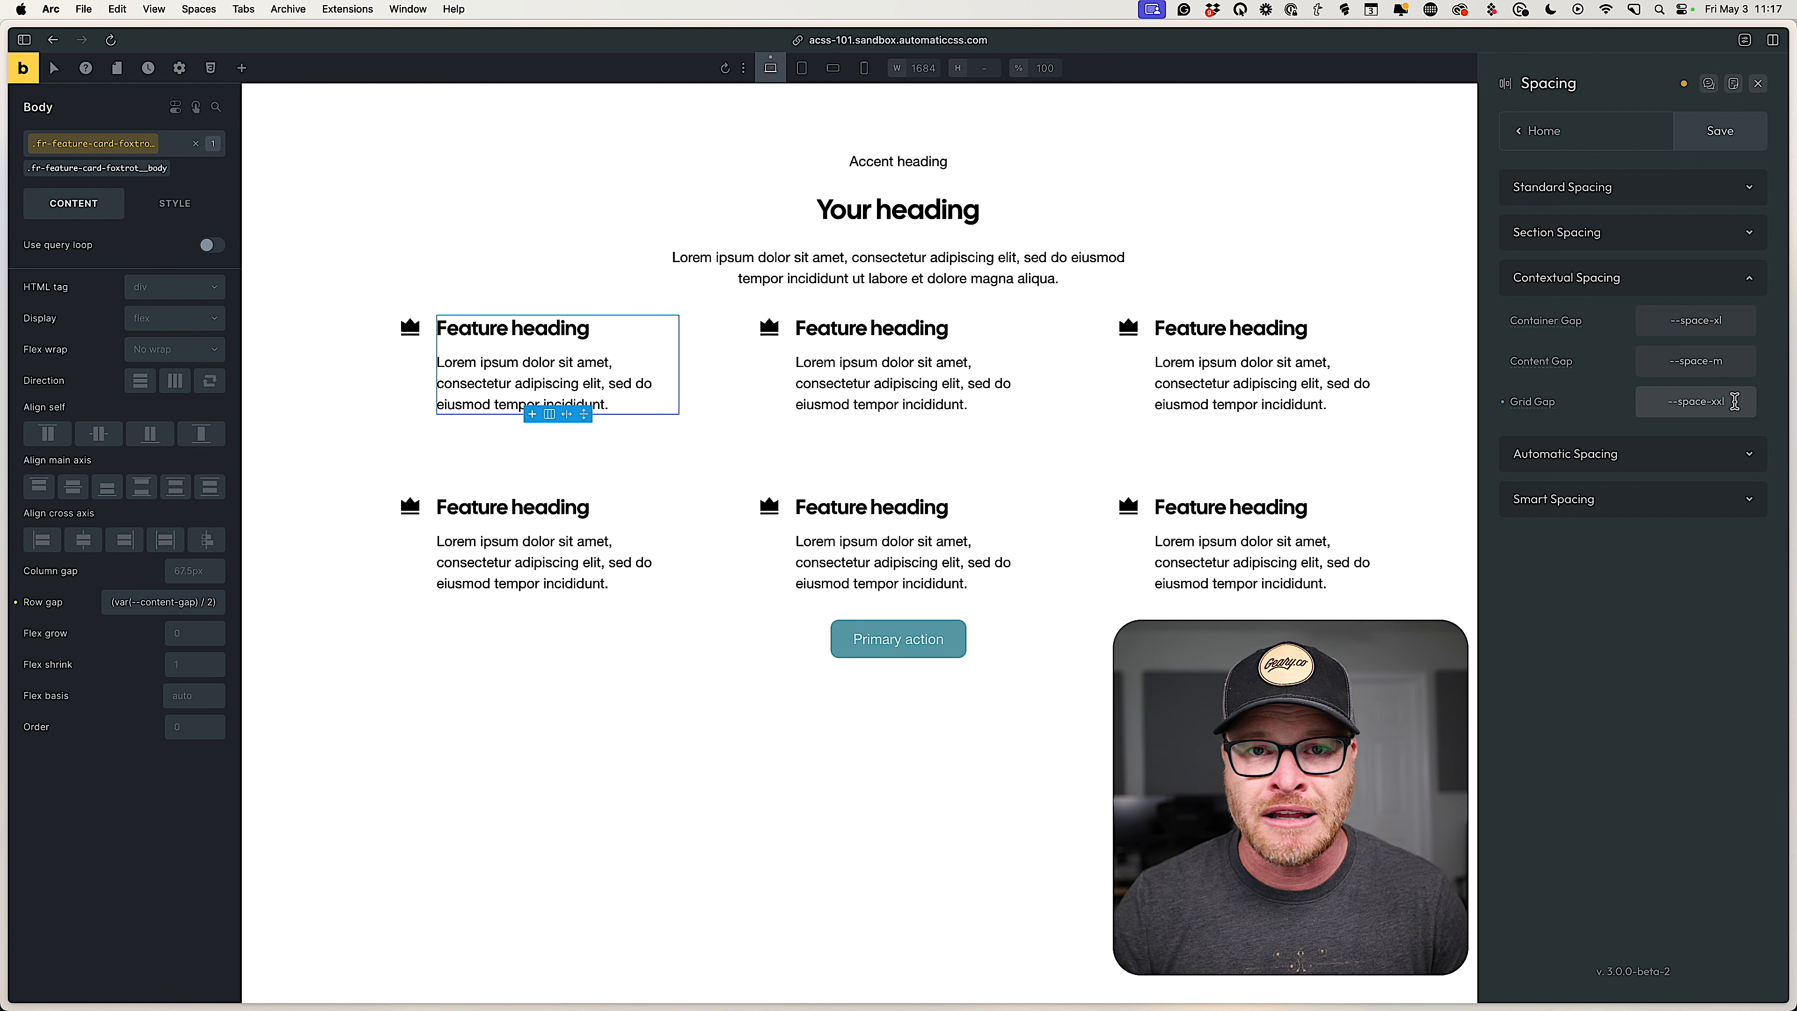
Reset the Grid Gap to its default of --space-m.
key(BackSpace)
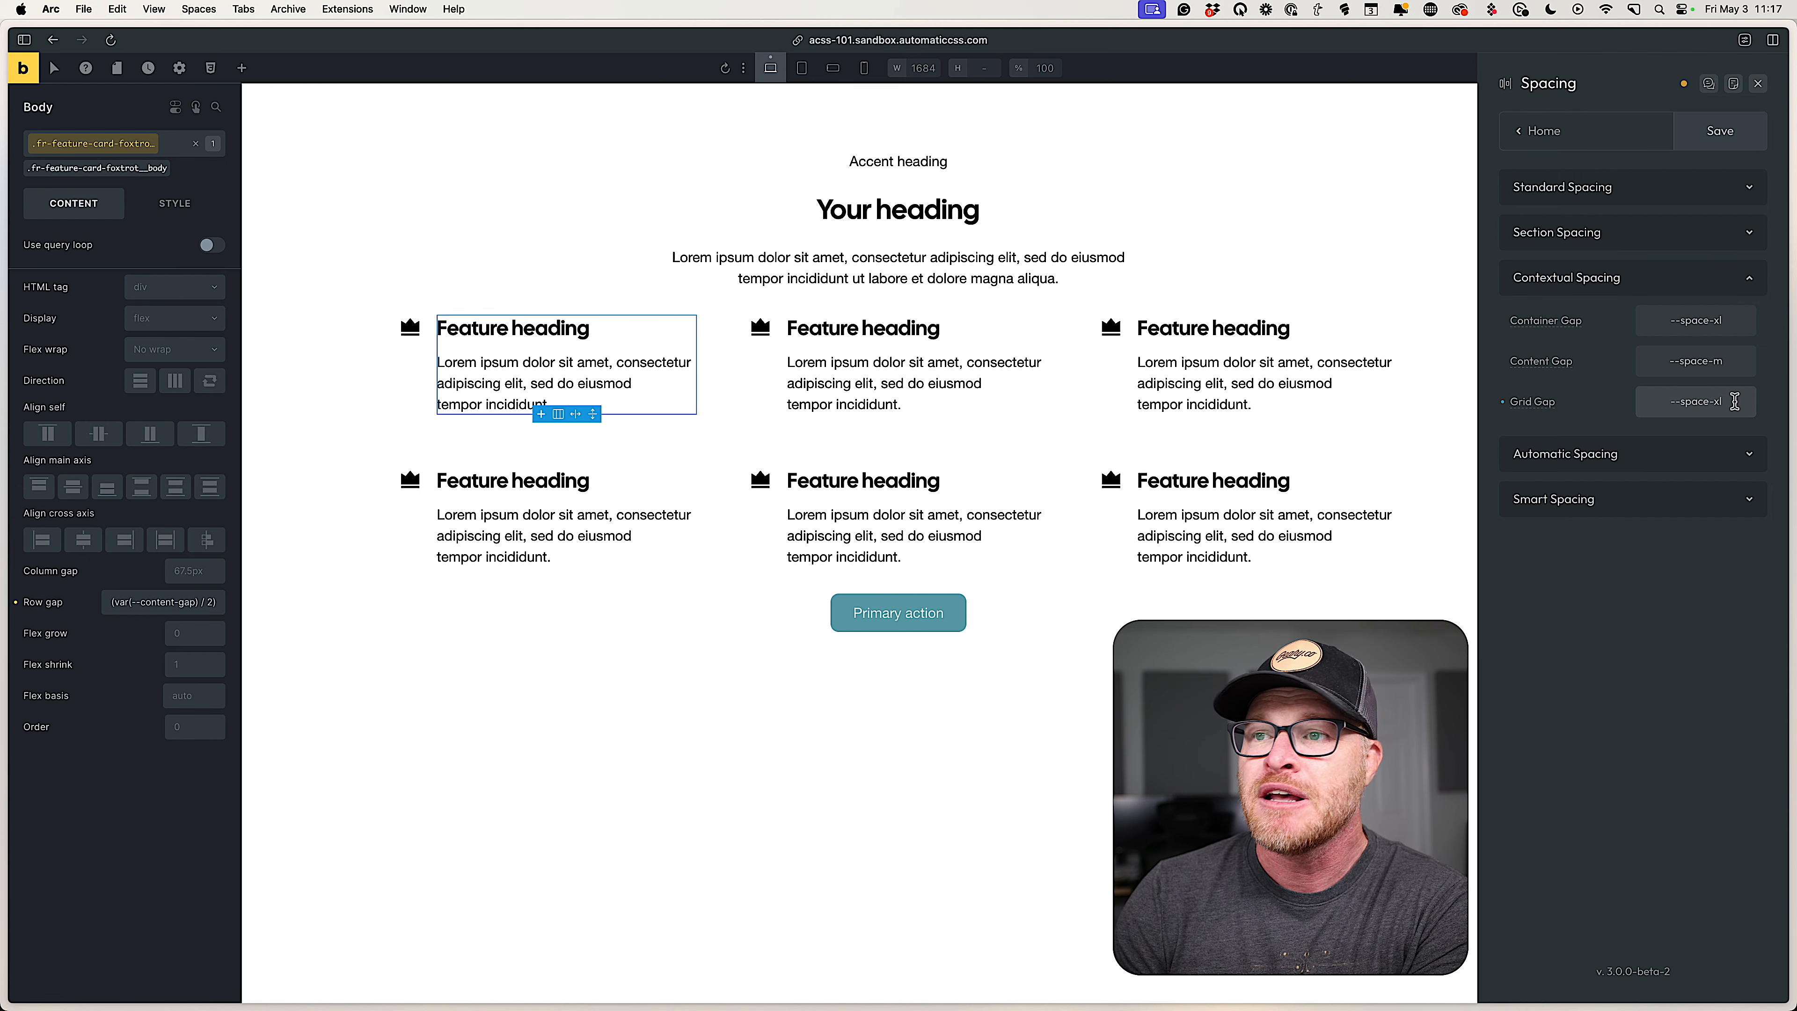
key(BackSpace)
key(BackSpace)
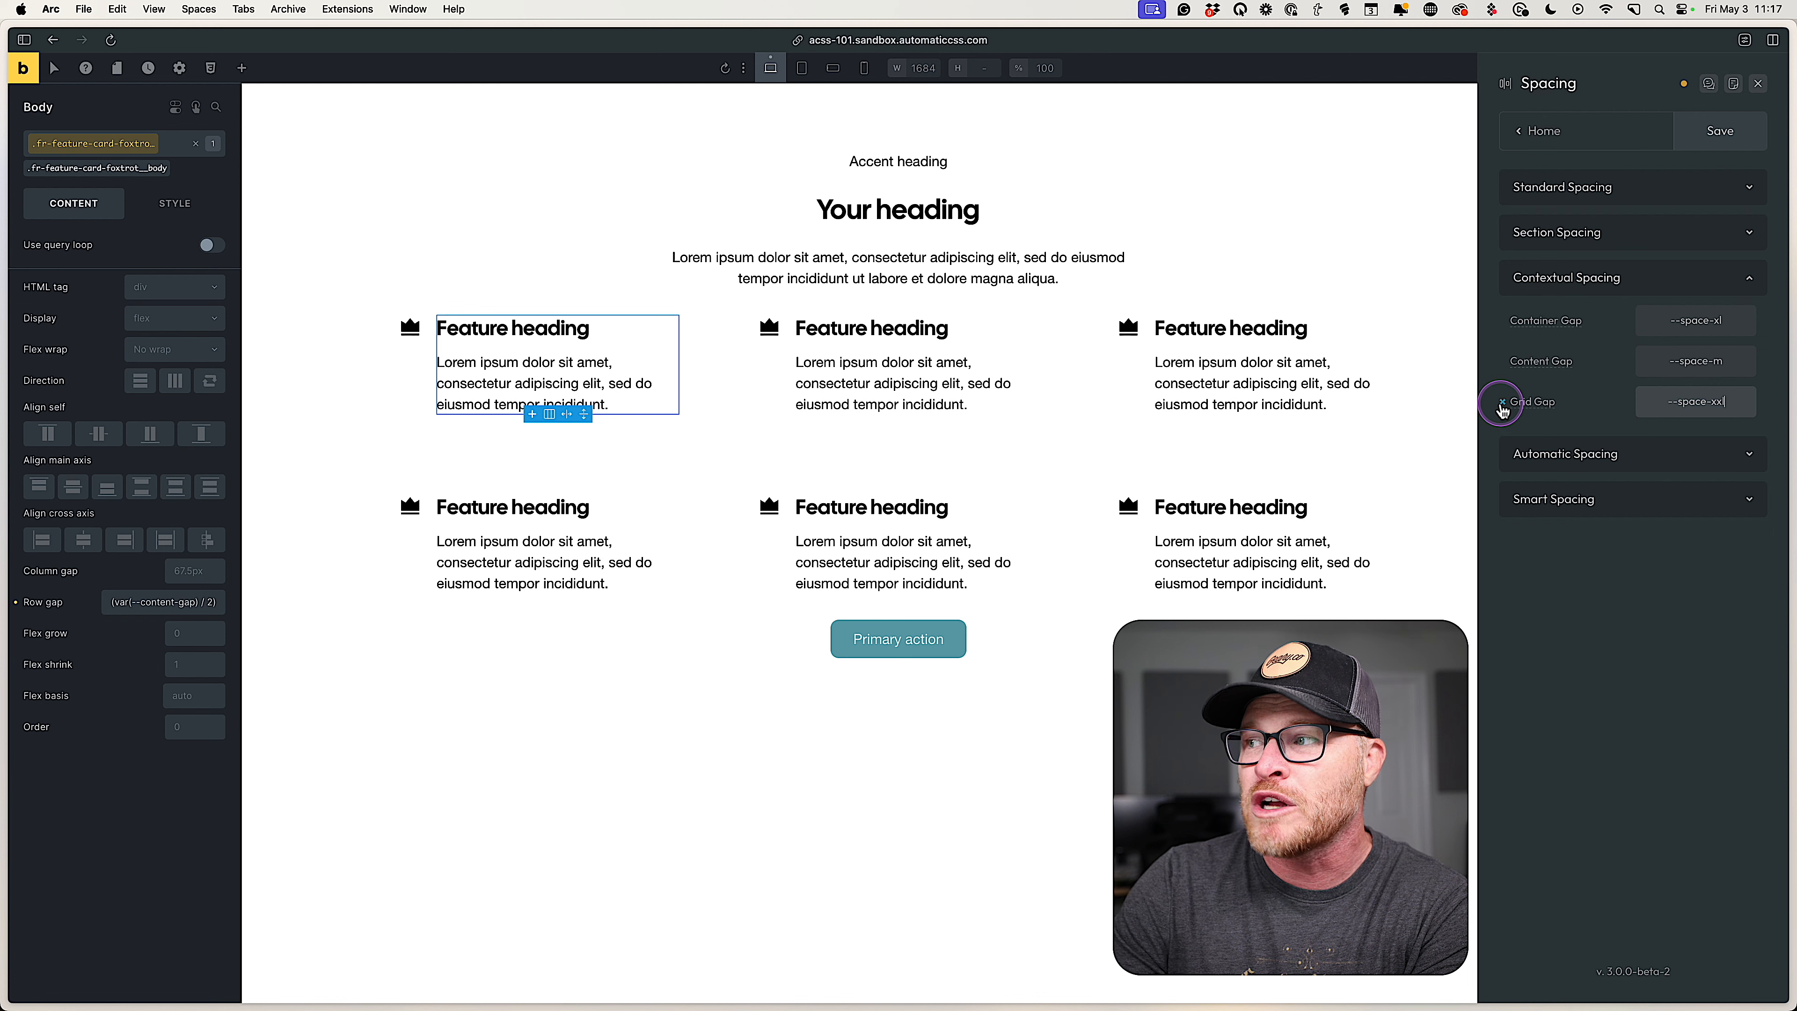
text(m)
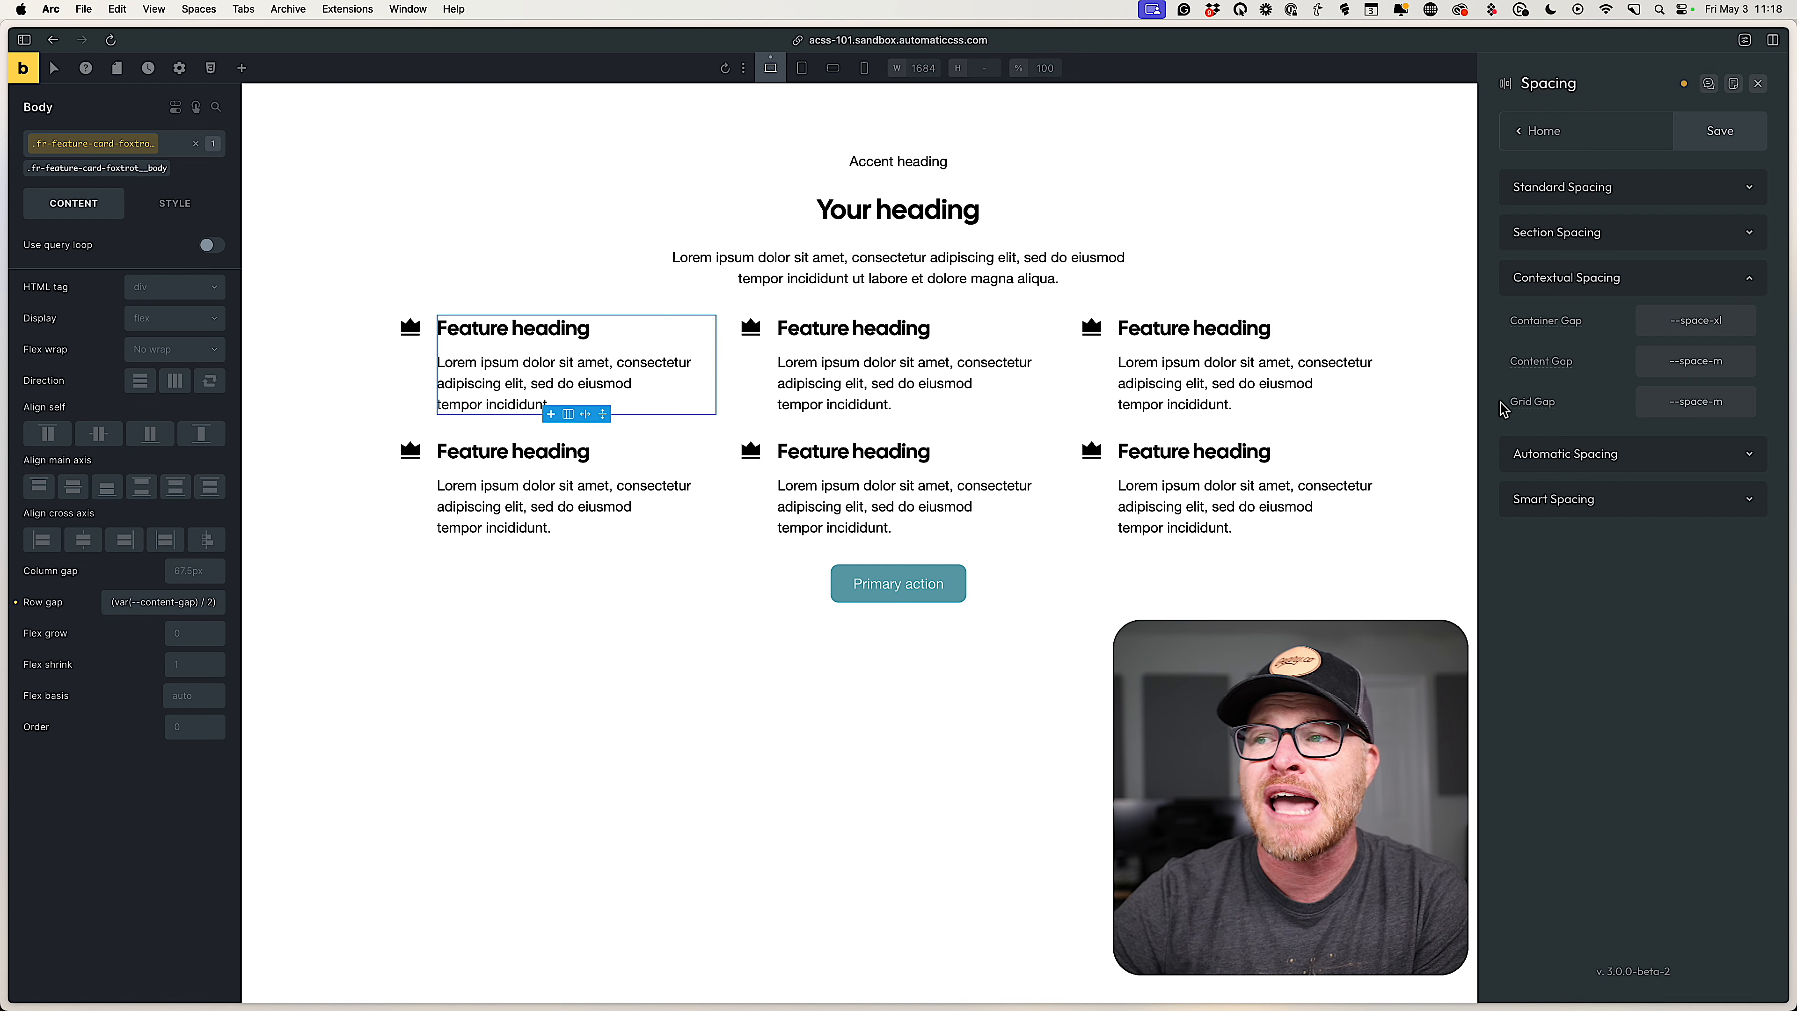
Try a row gap of calc(var(--container-gap) * 1.5) on the feature section, and clear the override.
click(301, 249)
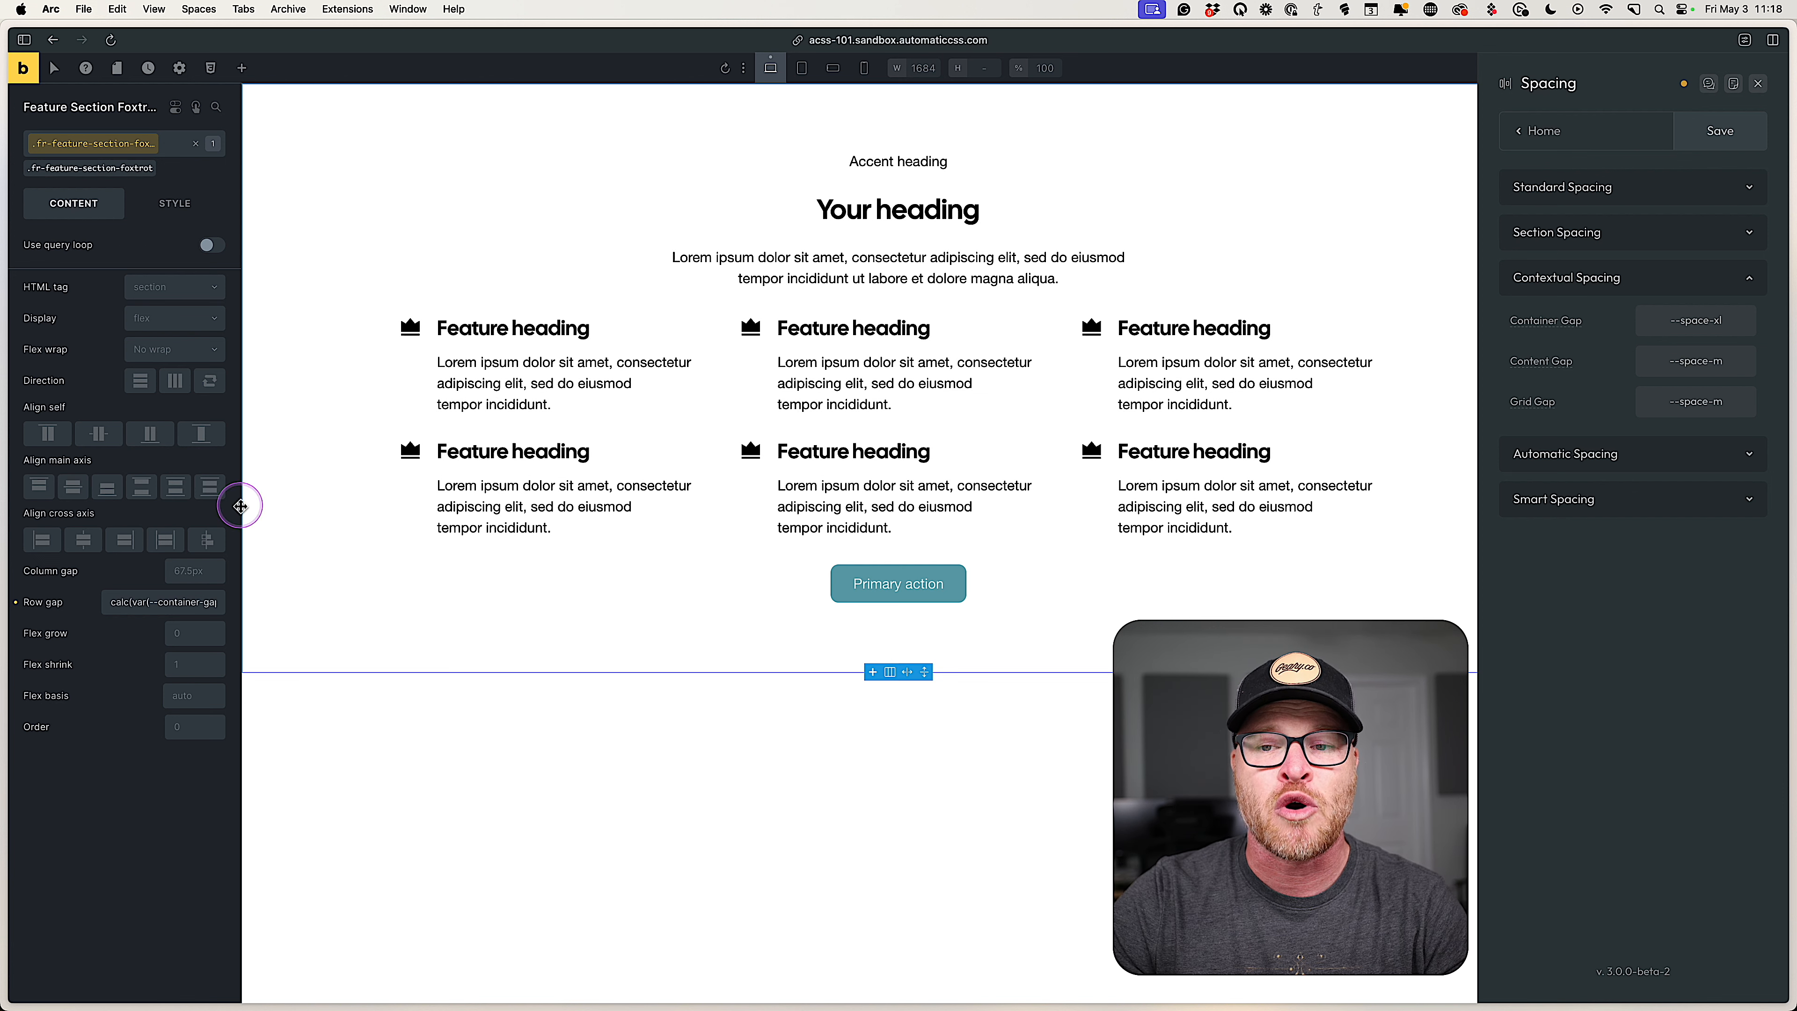
triple_click(170, 602)
text(--container-gap)
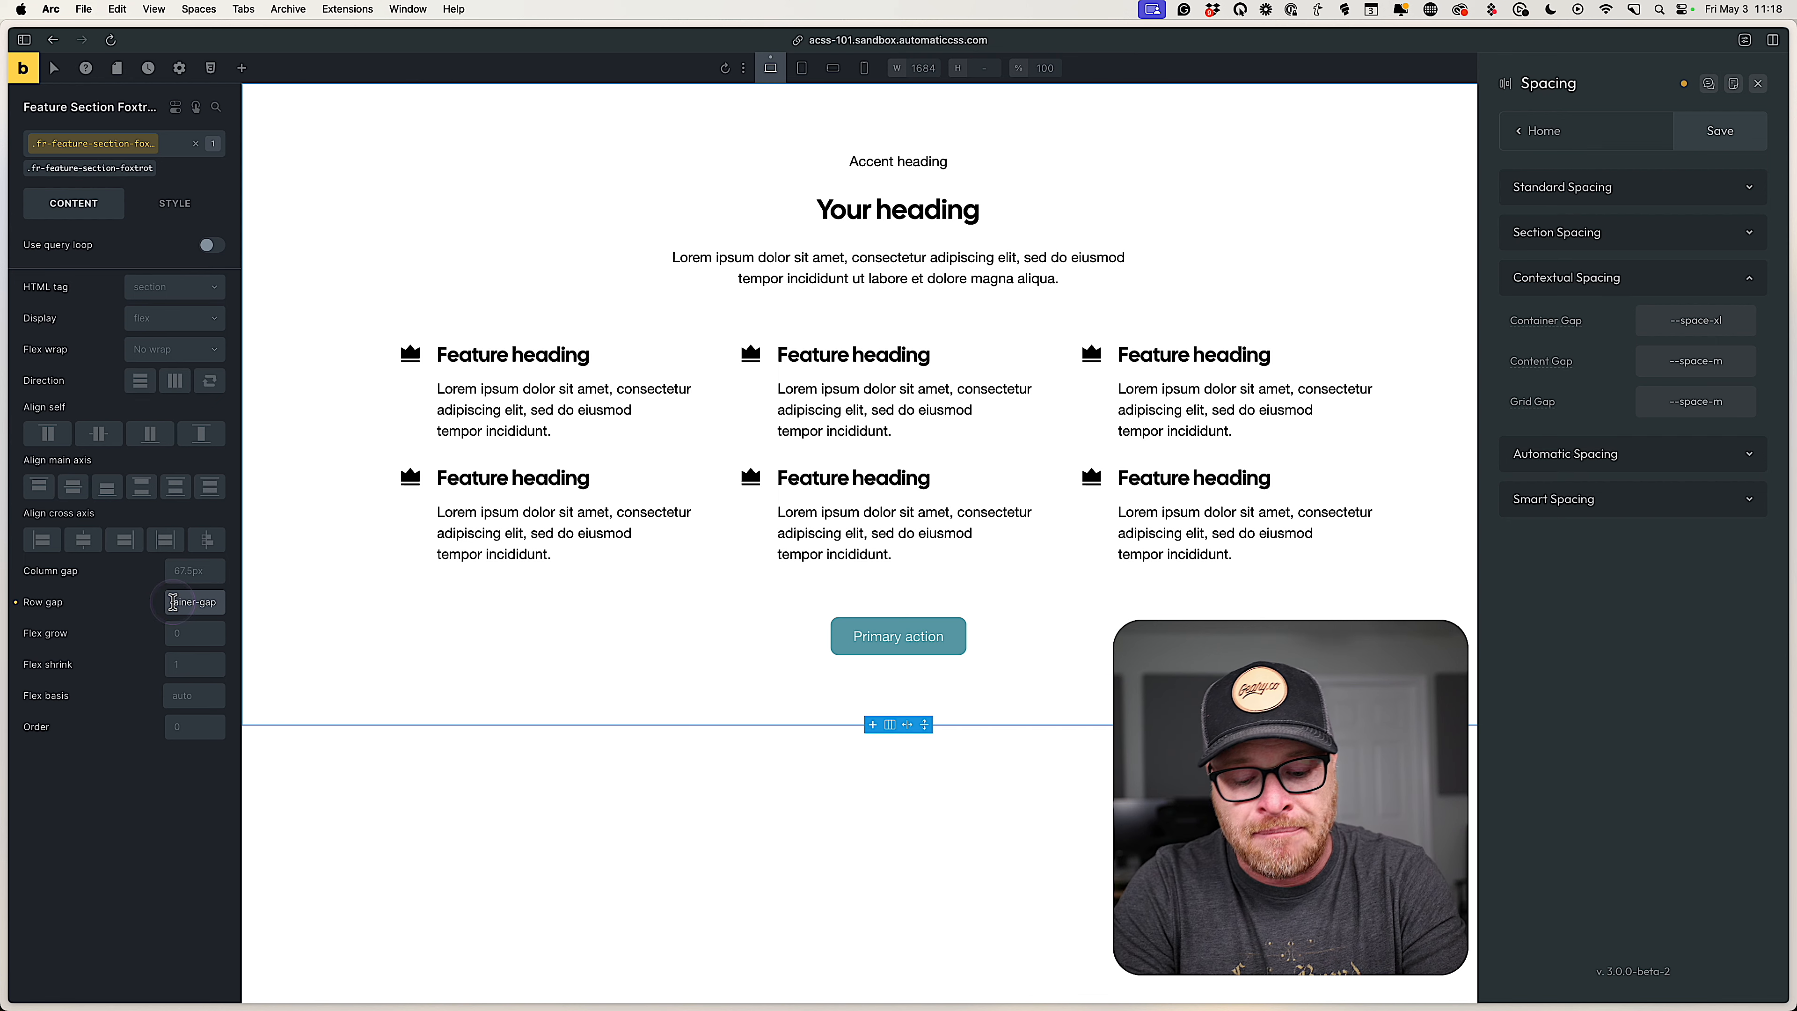
click(172, 602)
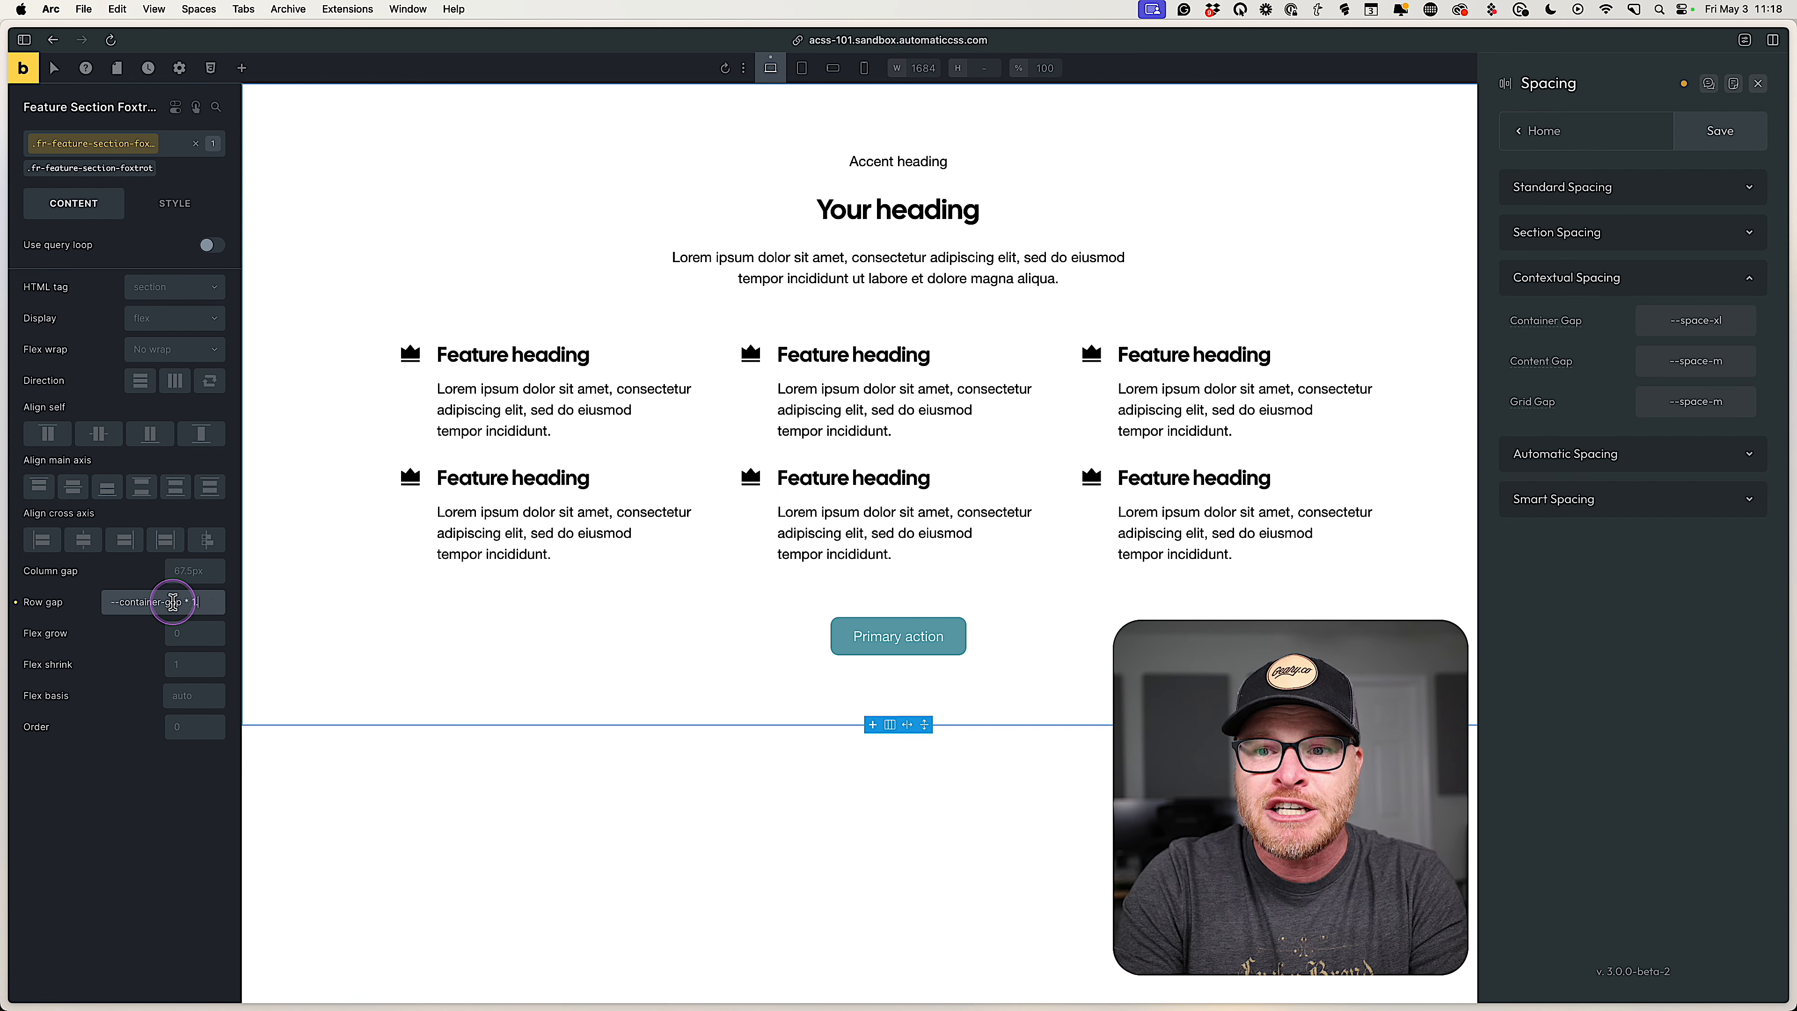
drag(163, 602, 260, 603)
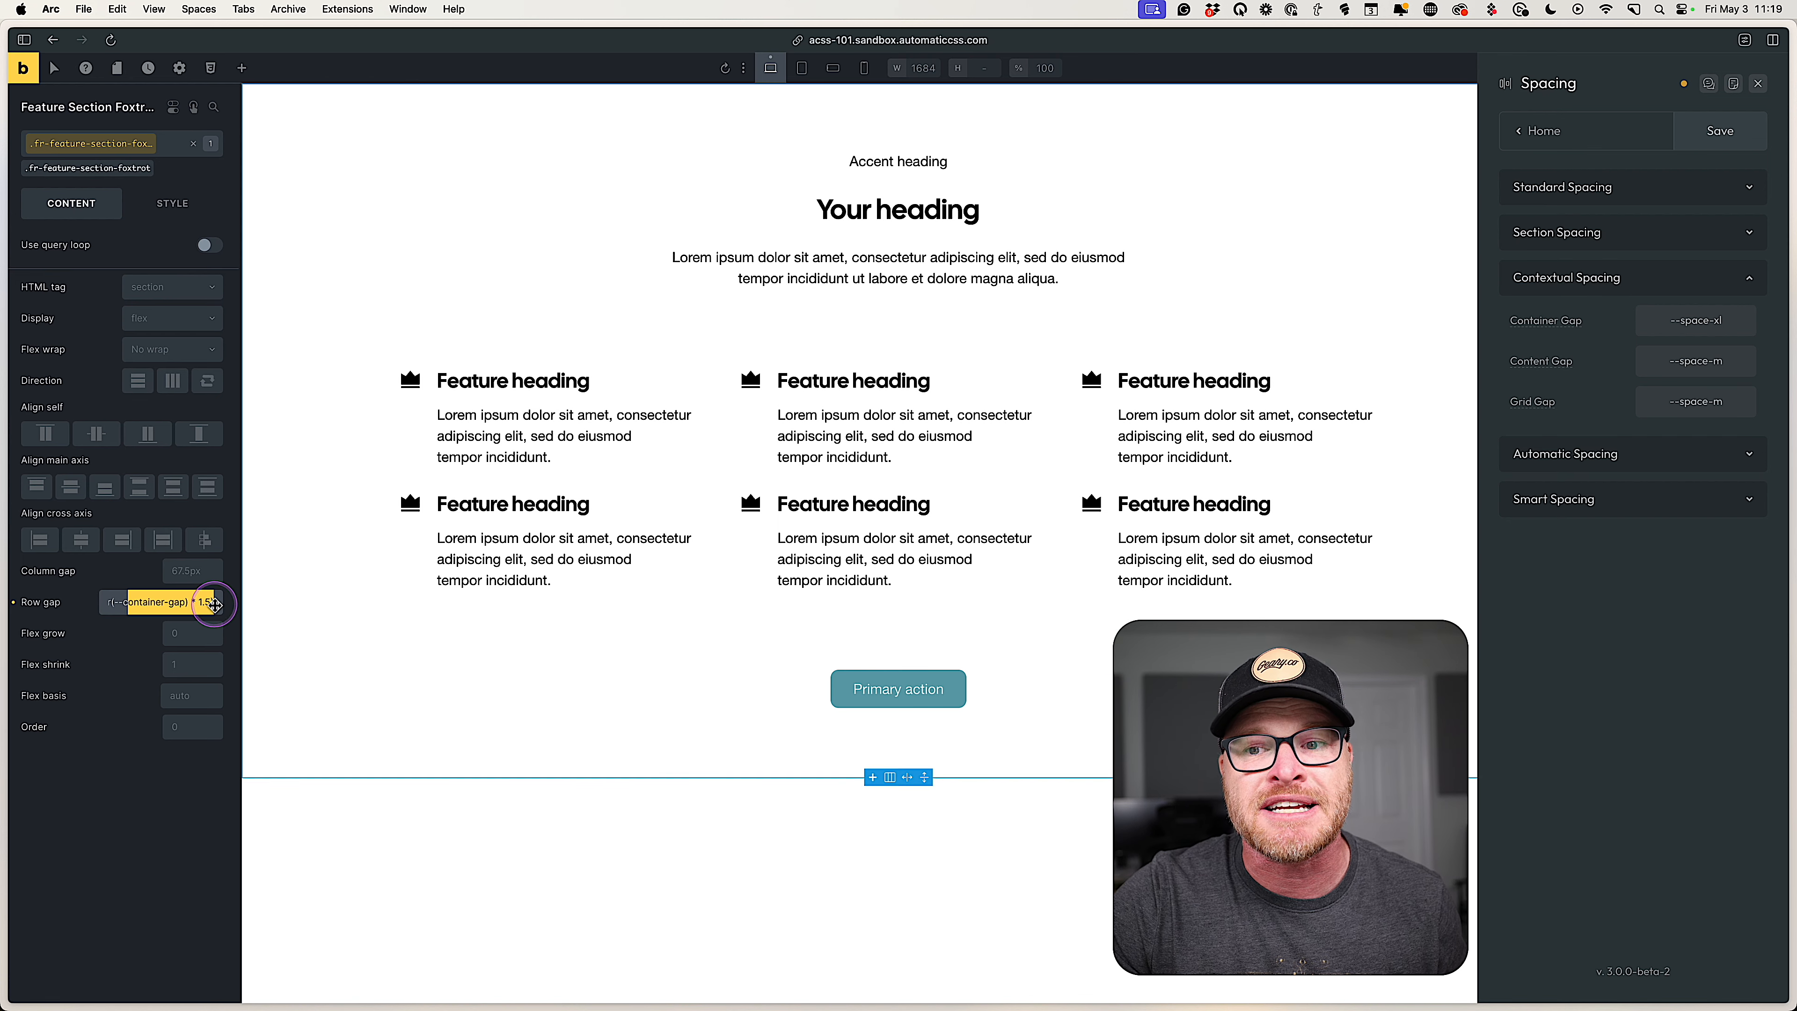
click(214, 604)
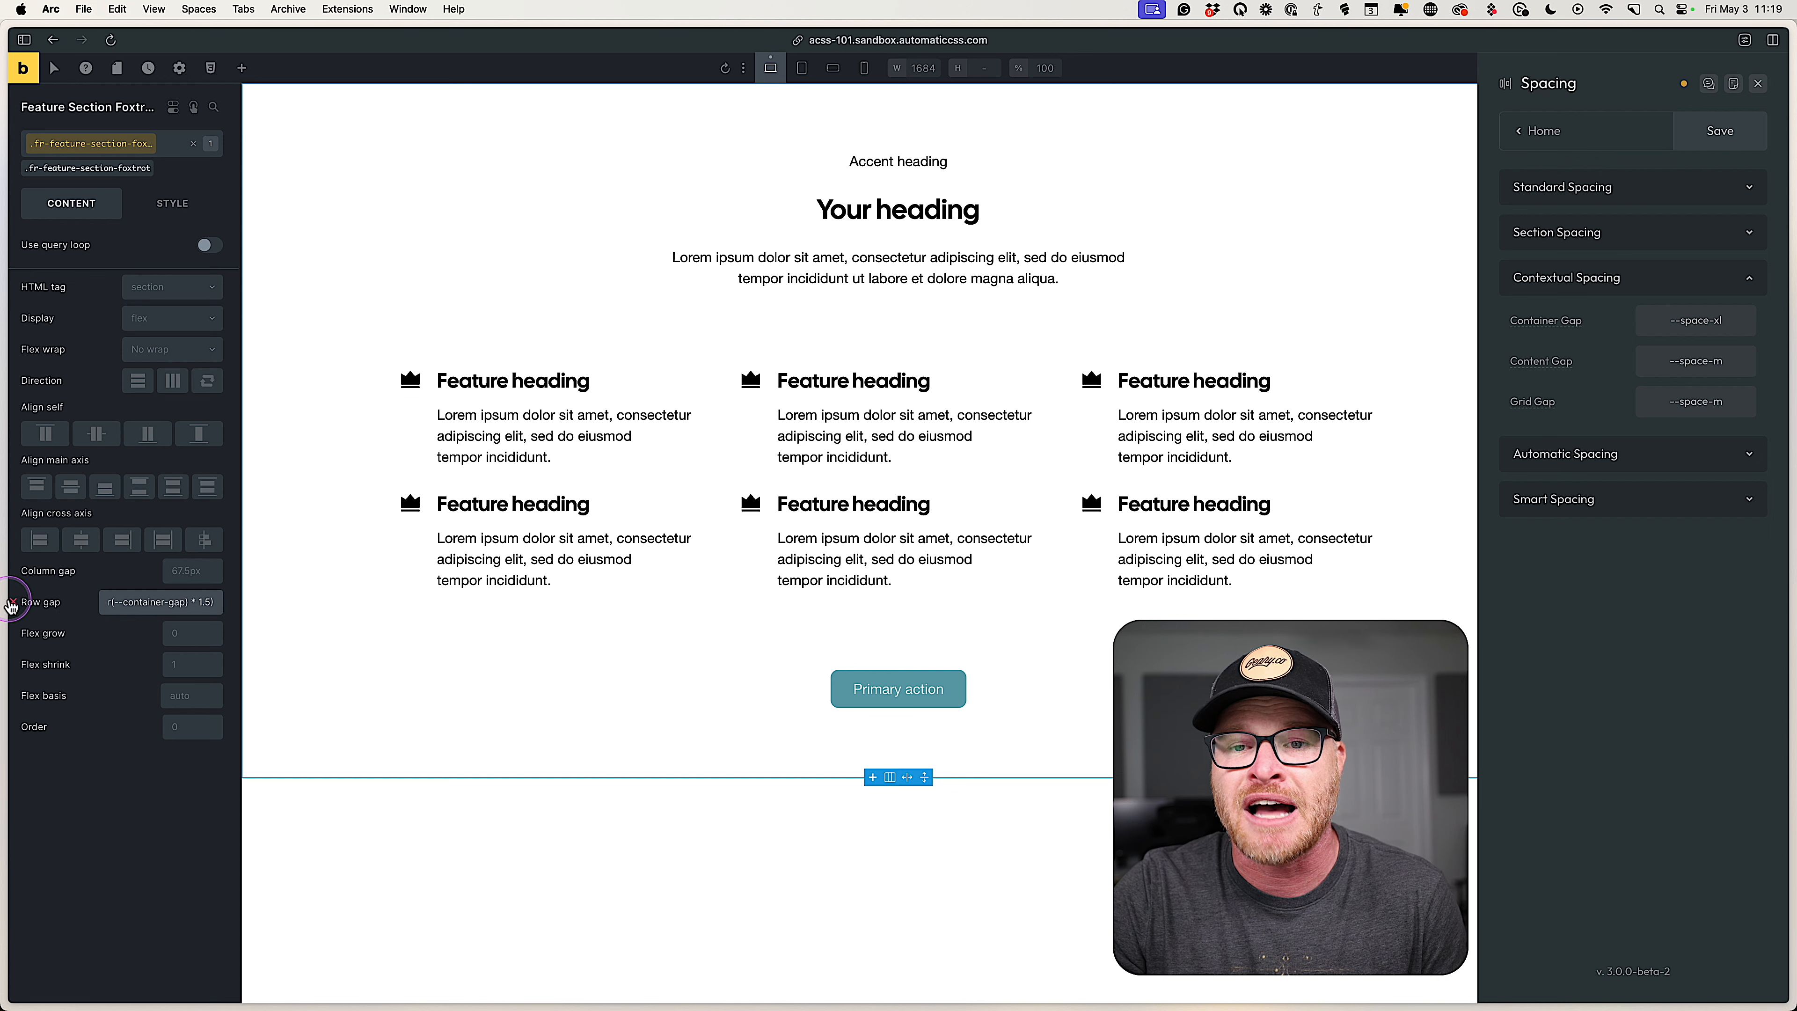
click(13, 602)
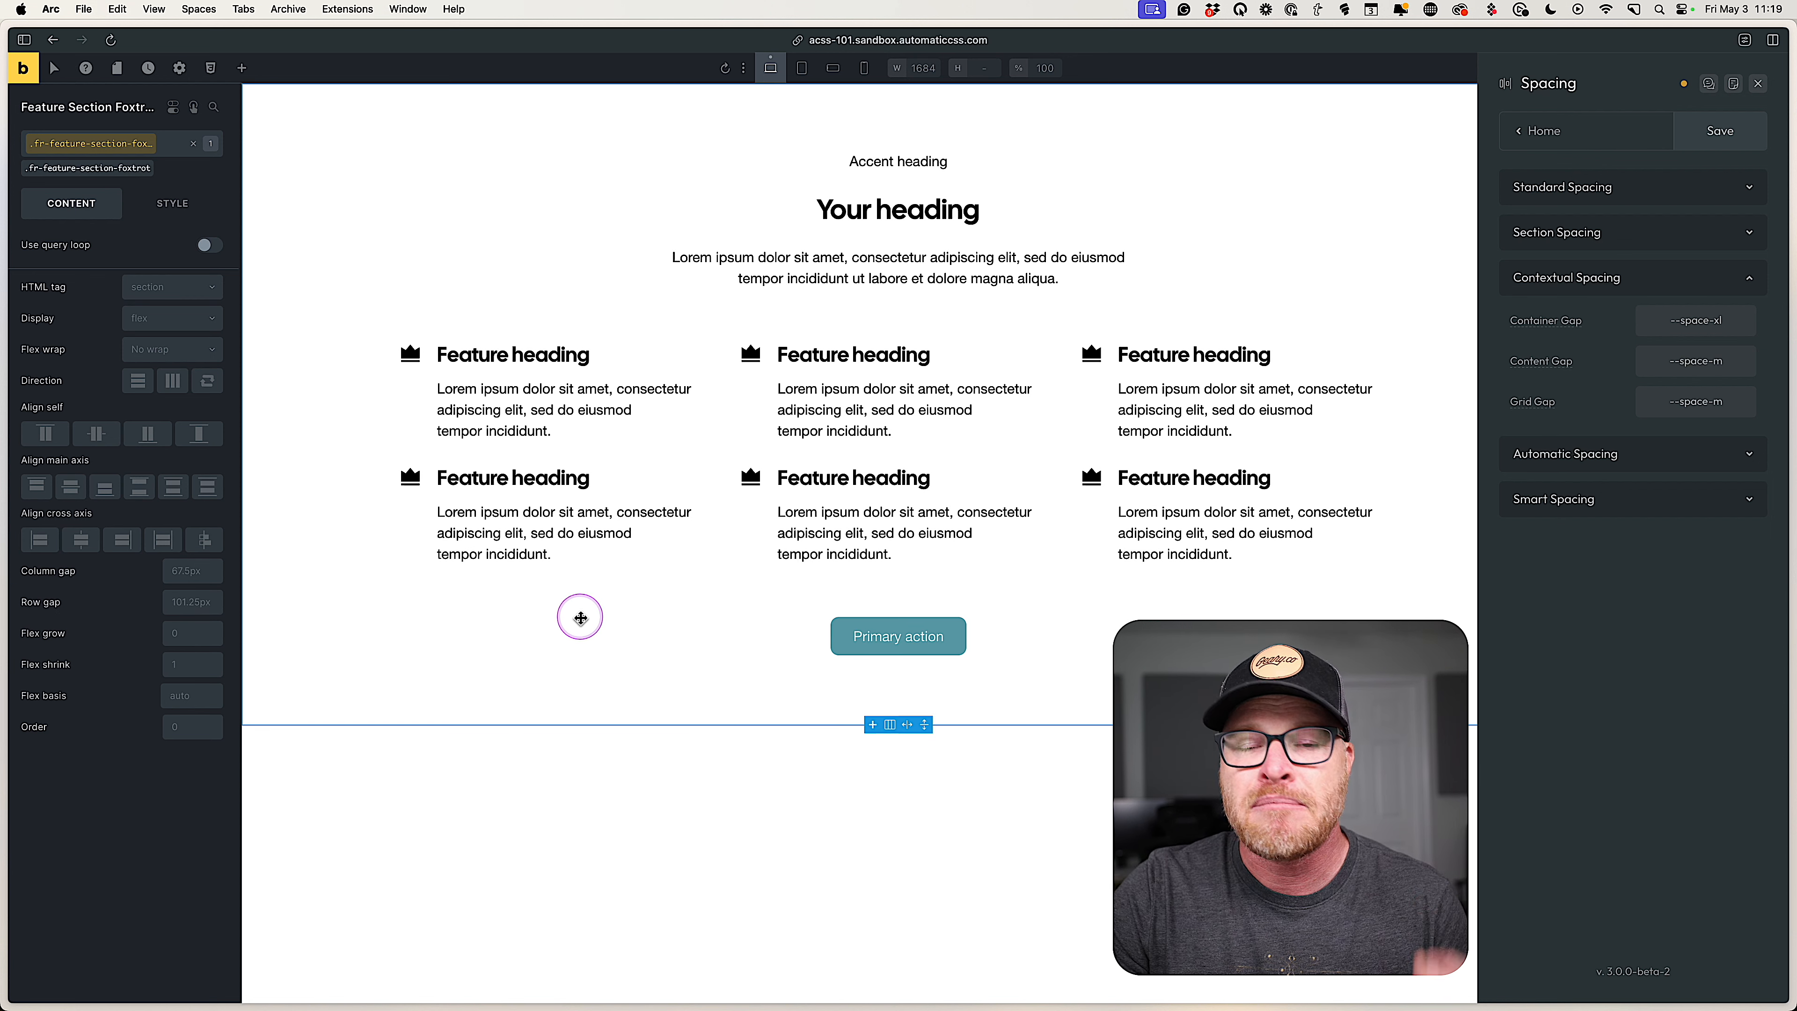
Examine the gap settings of the first feature card's body, the intro block and the .fr-feature-card-foxtrot class.
click(634, 369)
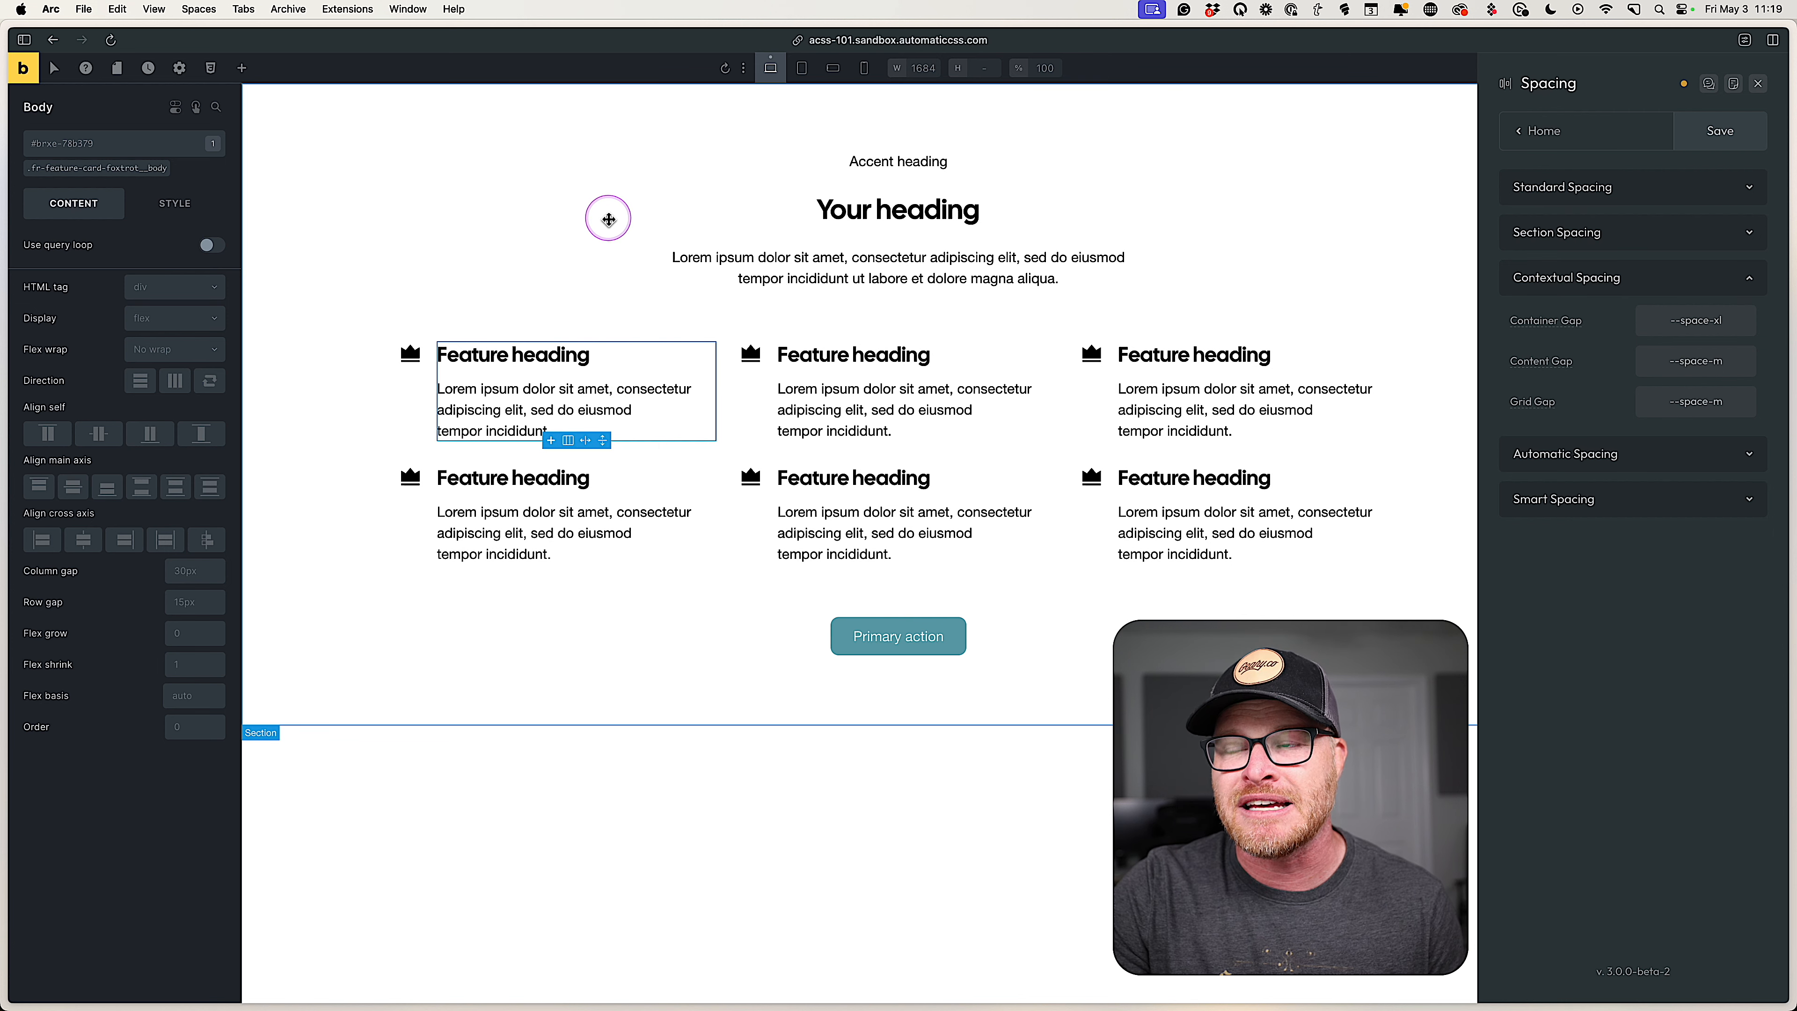
click(608, 219)
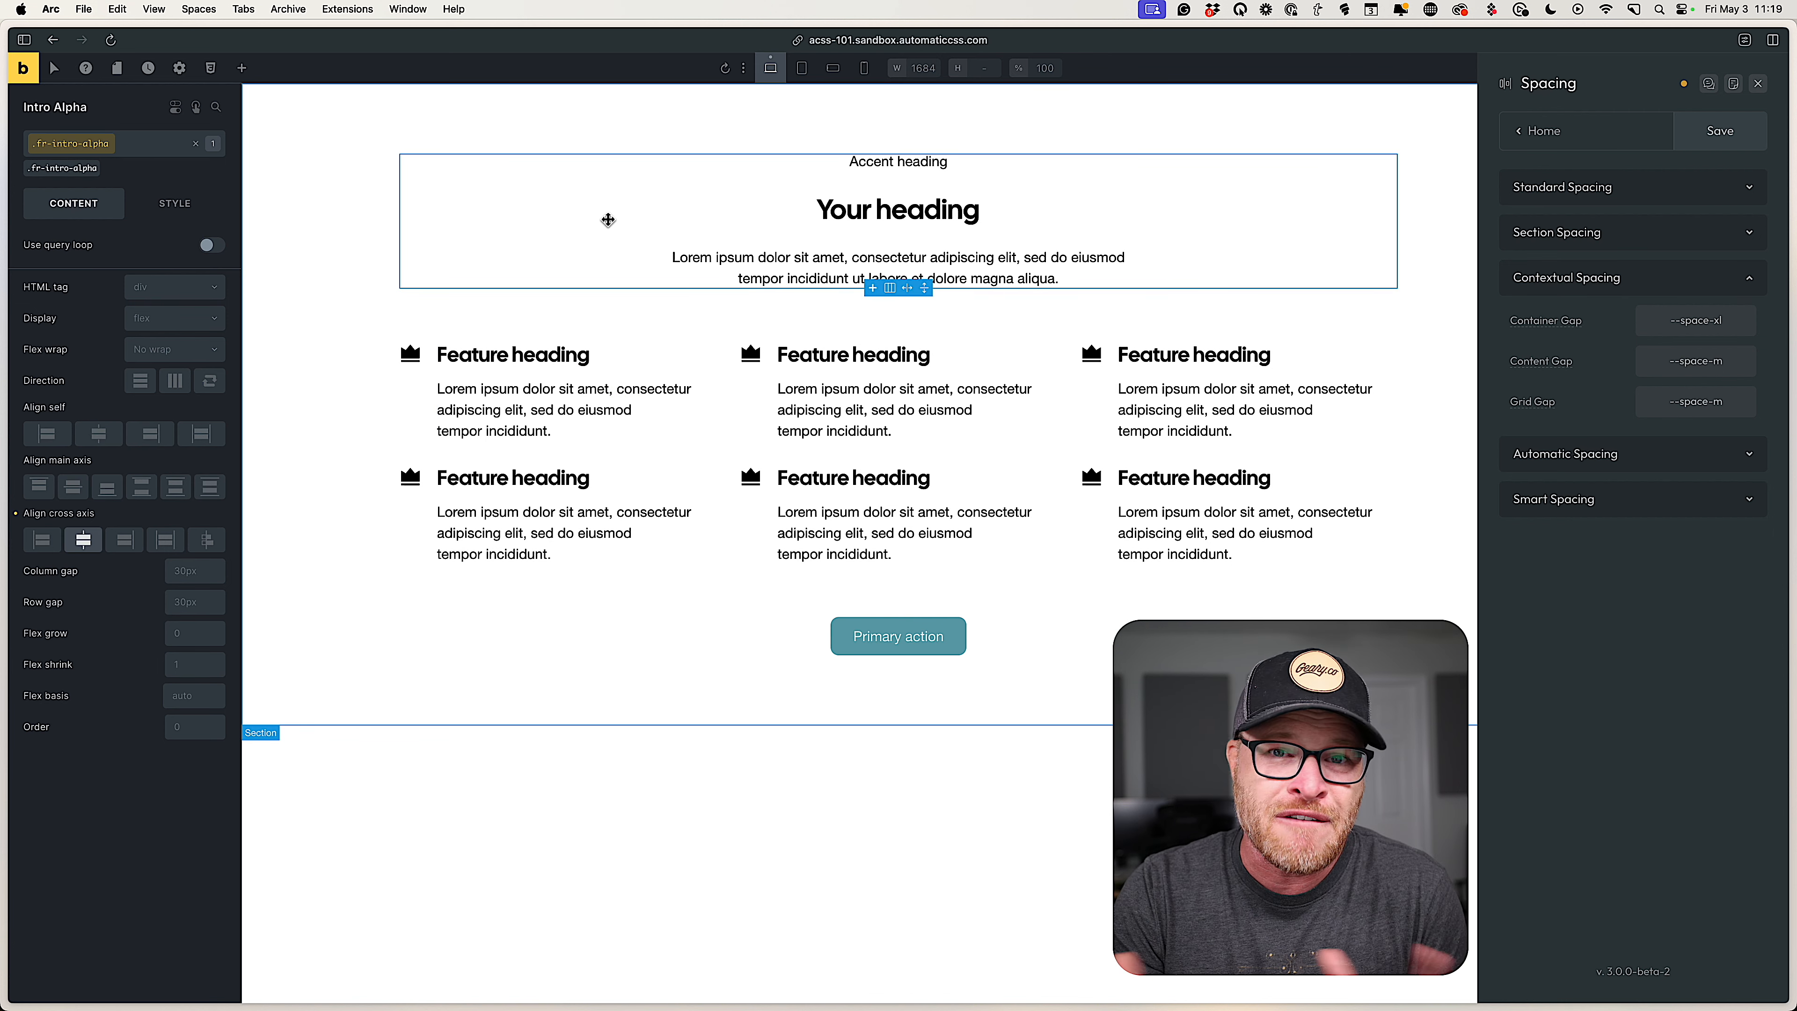
click(608, 219)
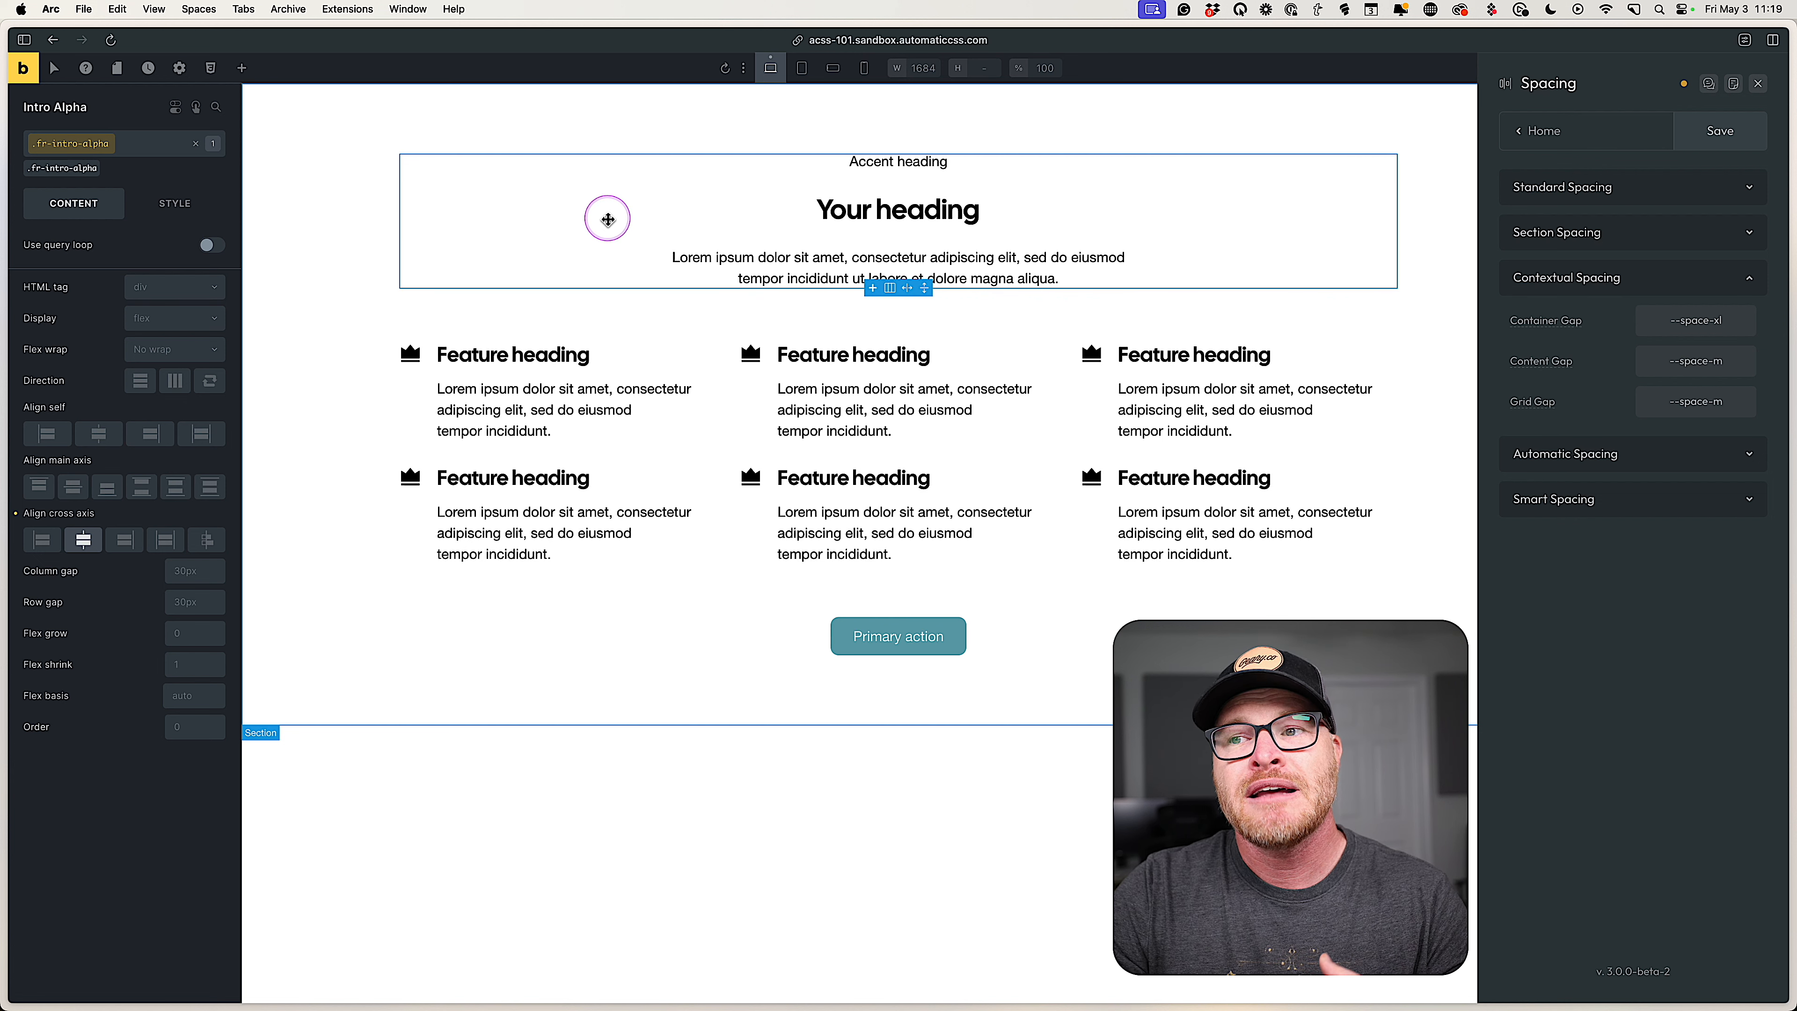
click(433, 365)
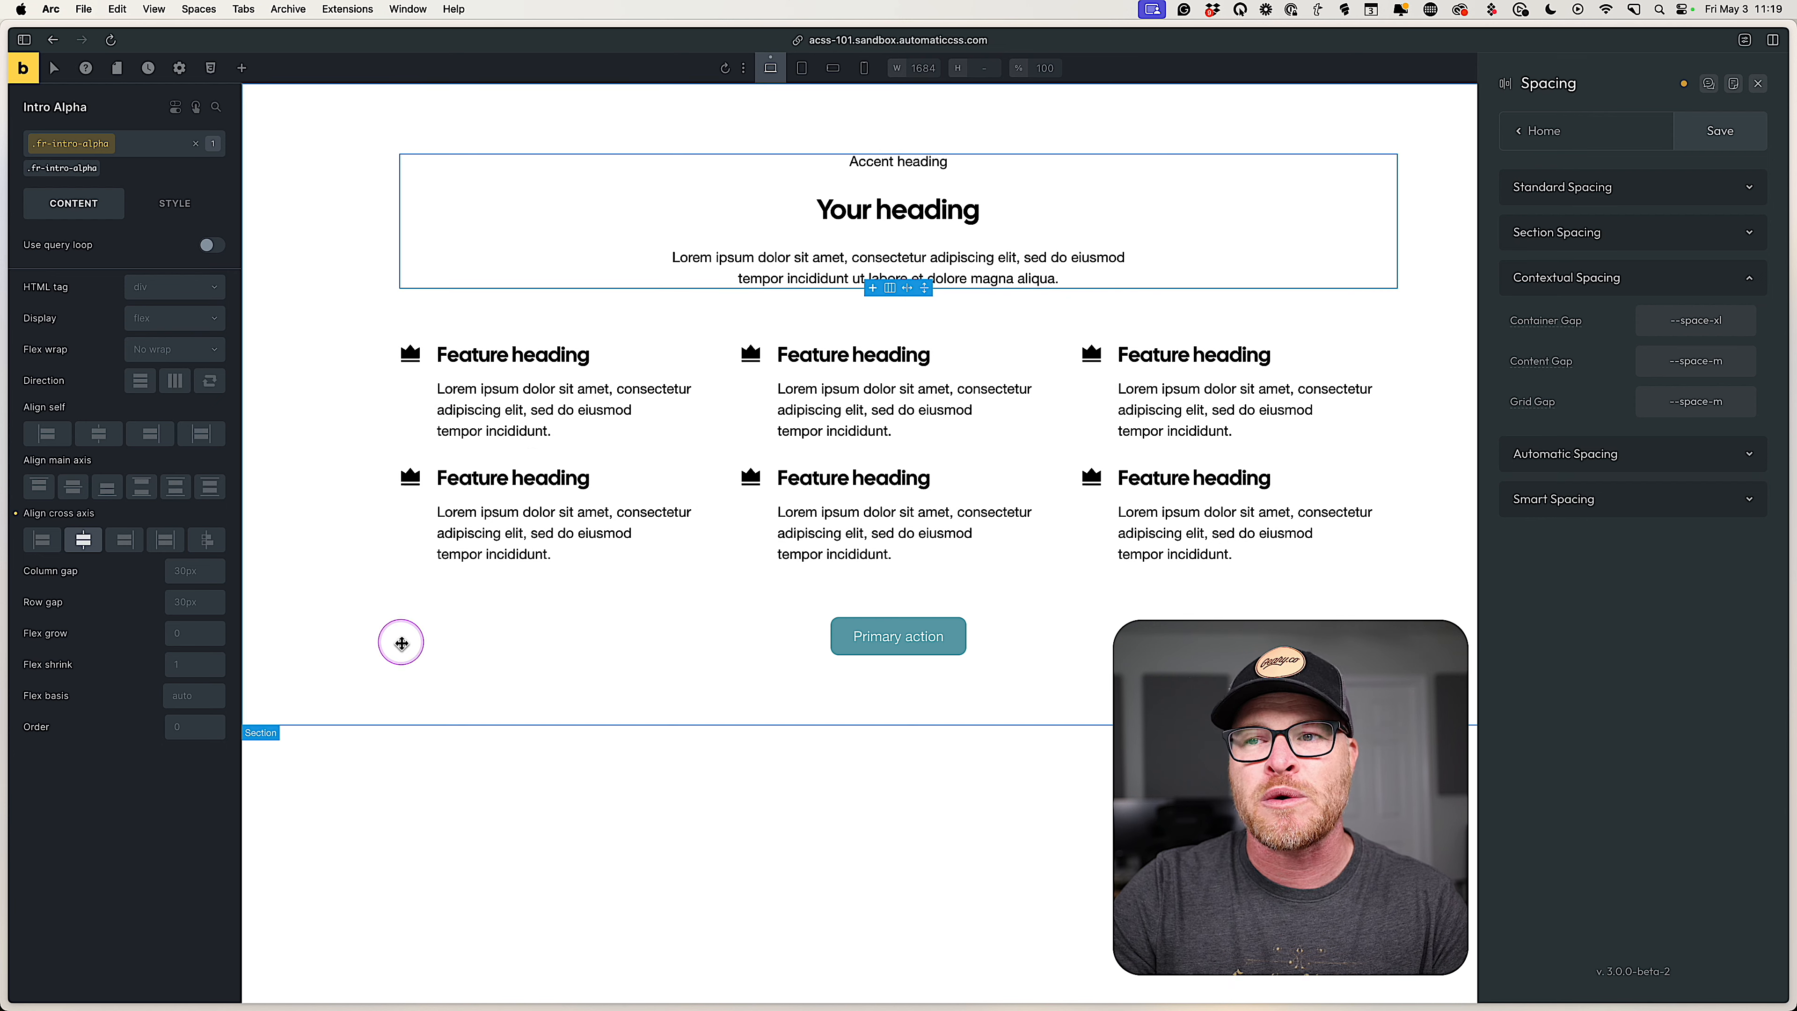
click(431, 395)
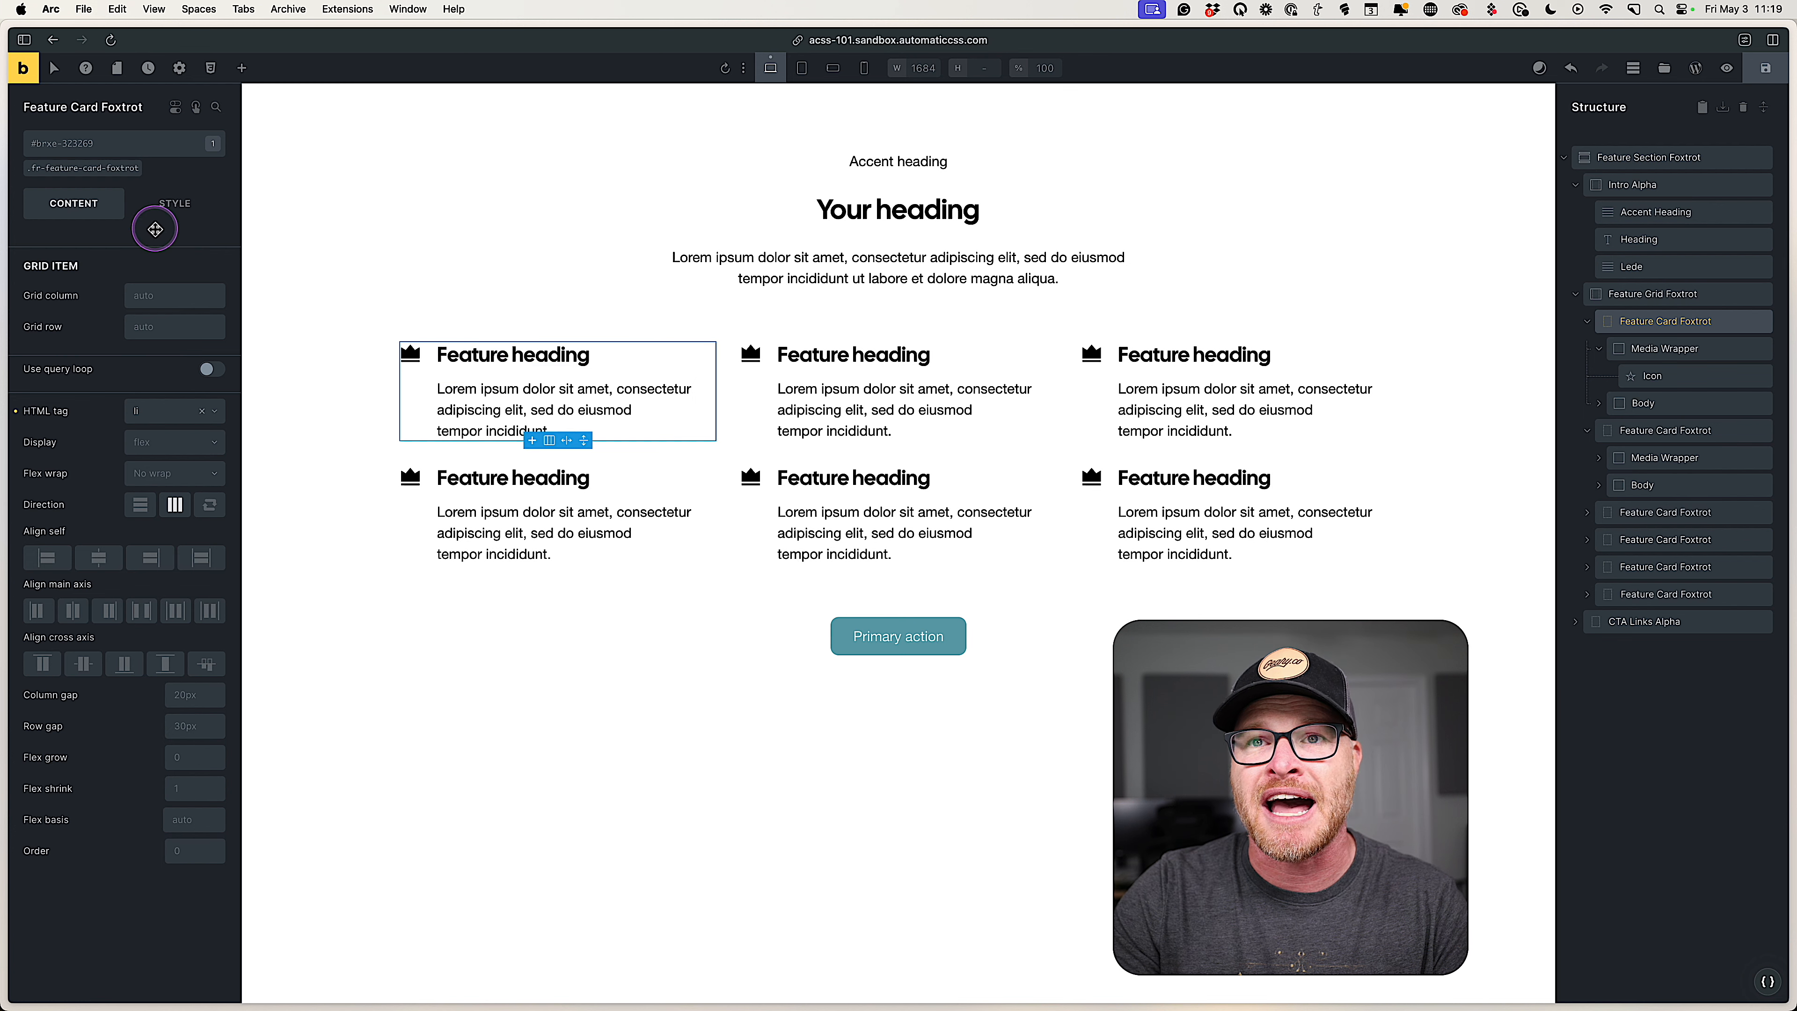
click(124, 170)
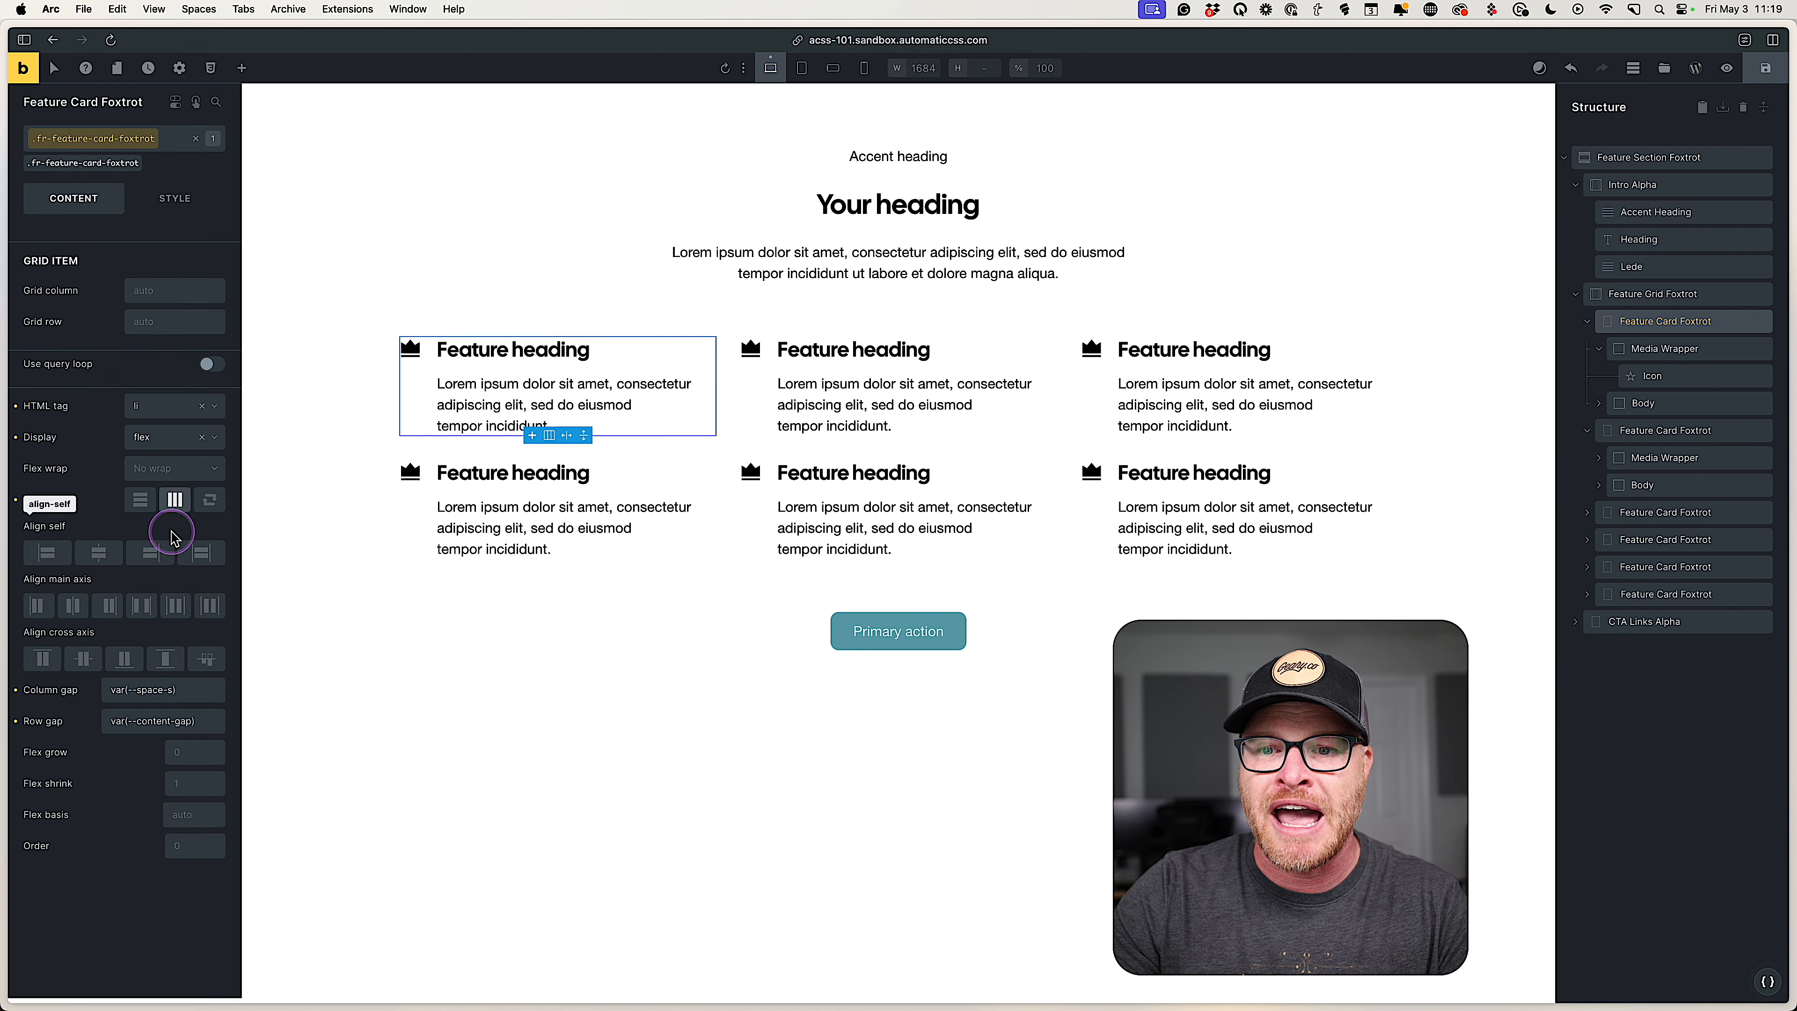
Try var(--content-gap) as the column gap of .fr-feature-card-foxtrot, and halve it with calc(var(--content-gap) / 2).
triple_click(146, 692)
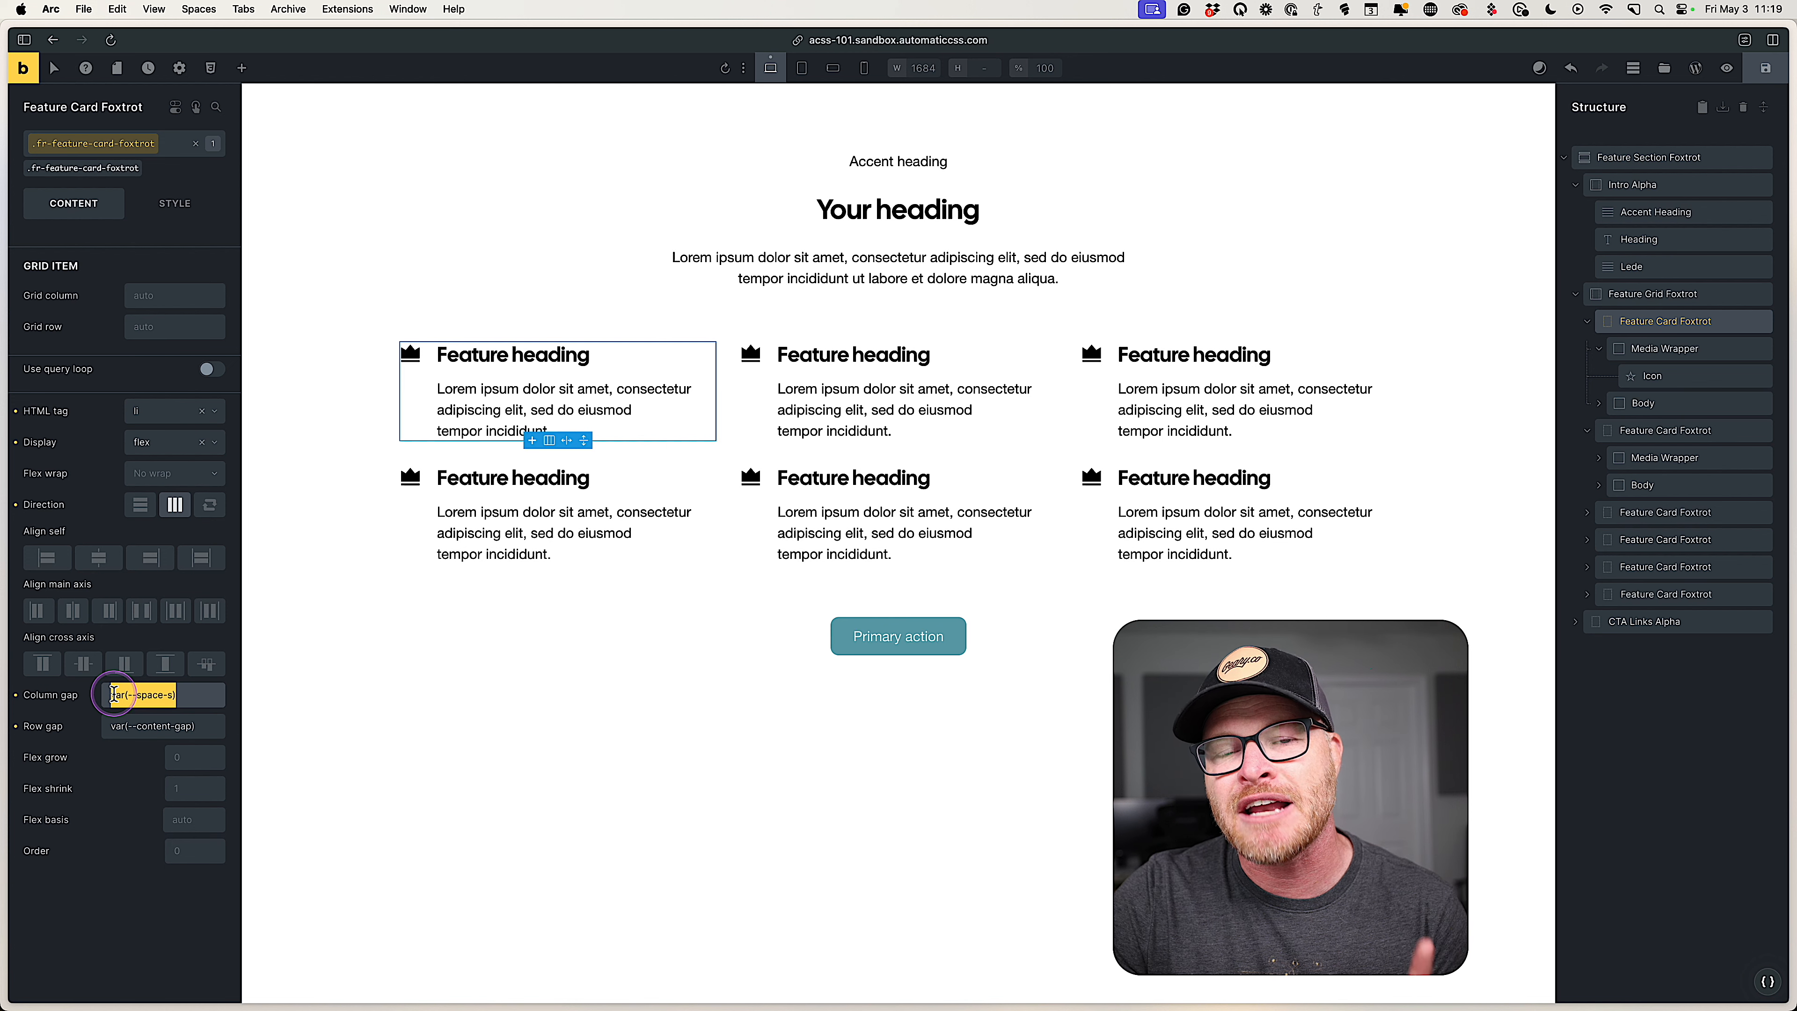
triple_click(185, 696)
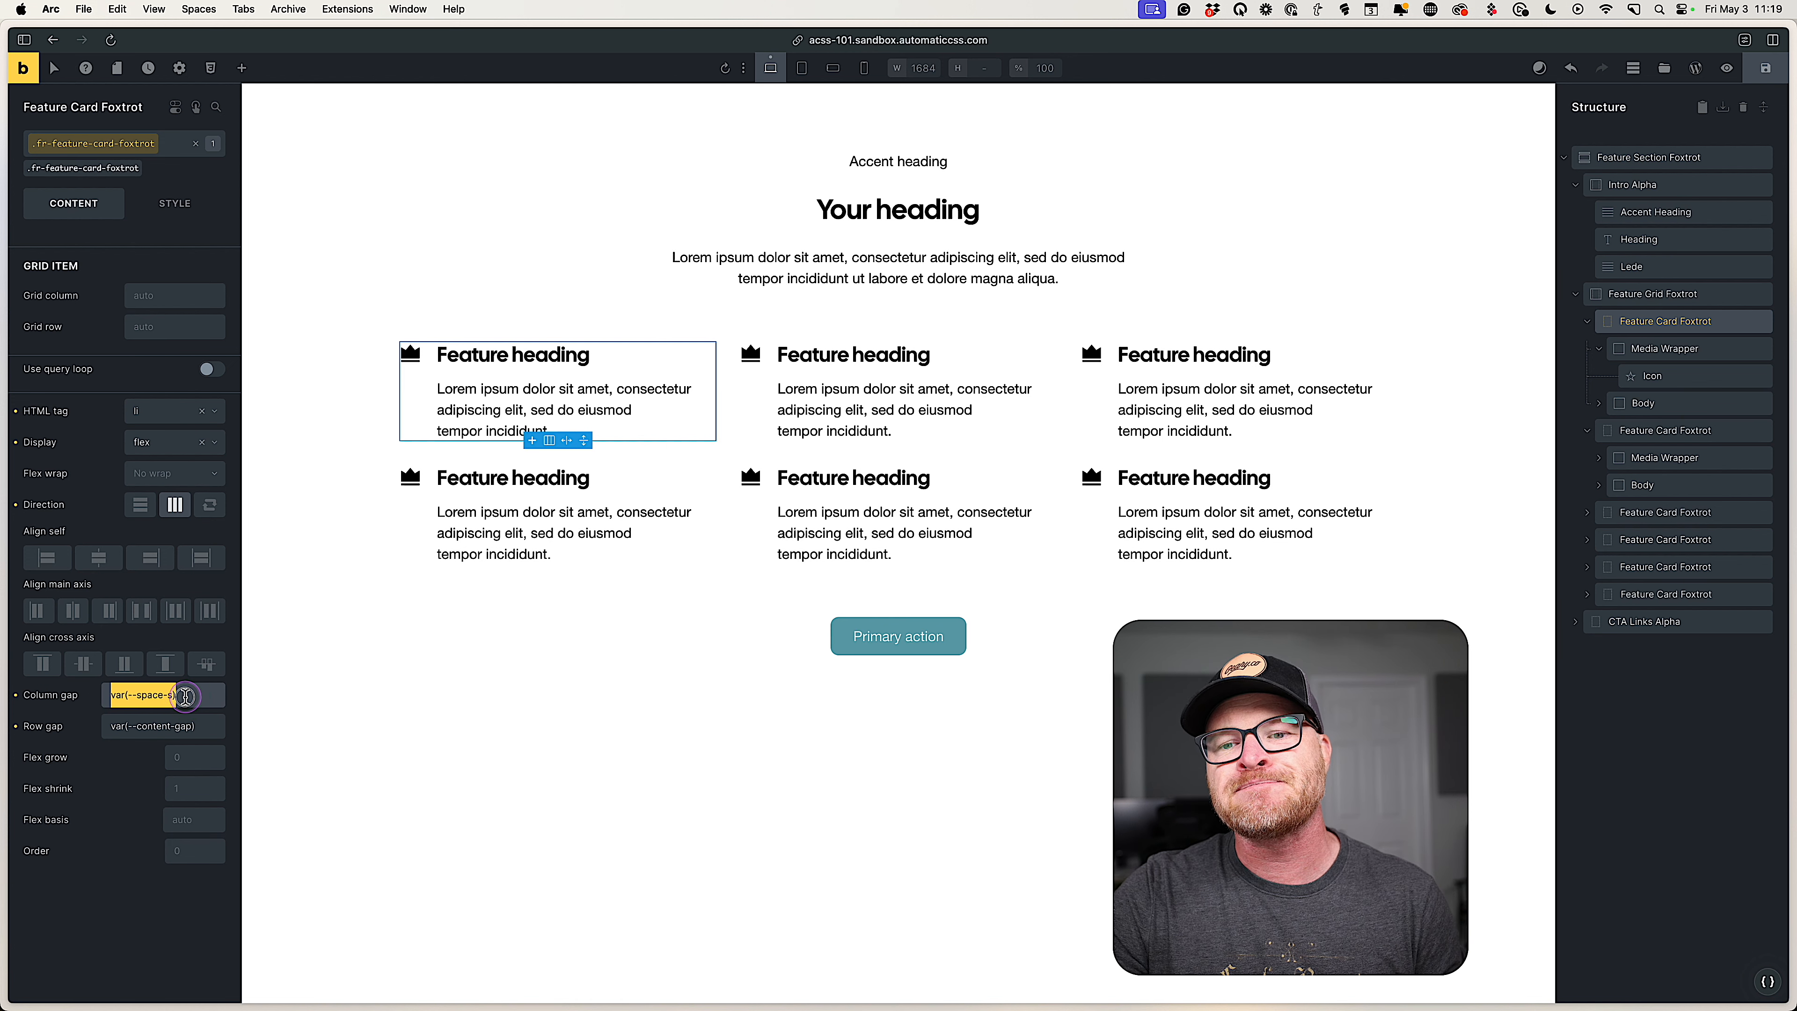
text(--content-gap)
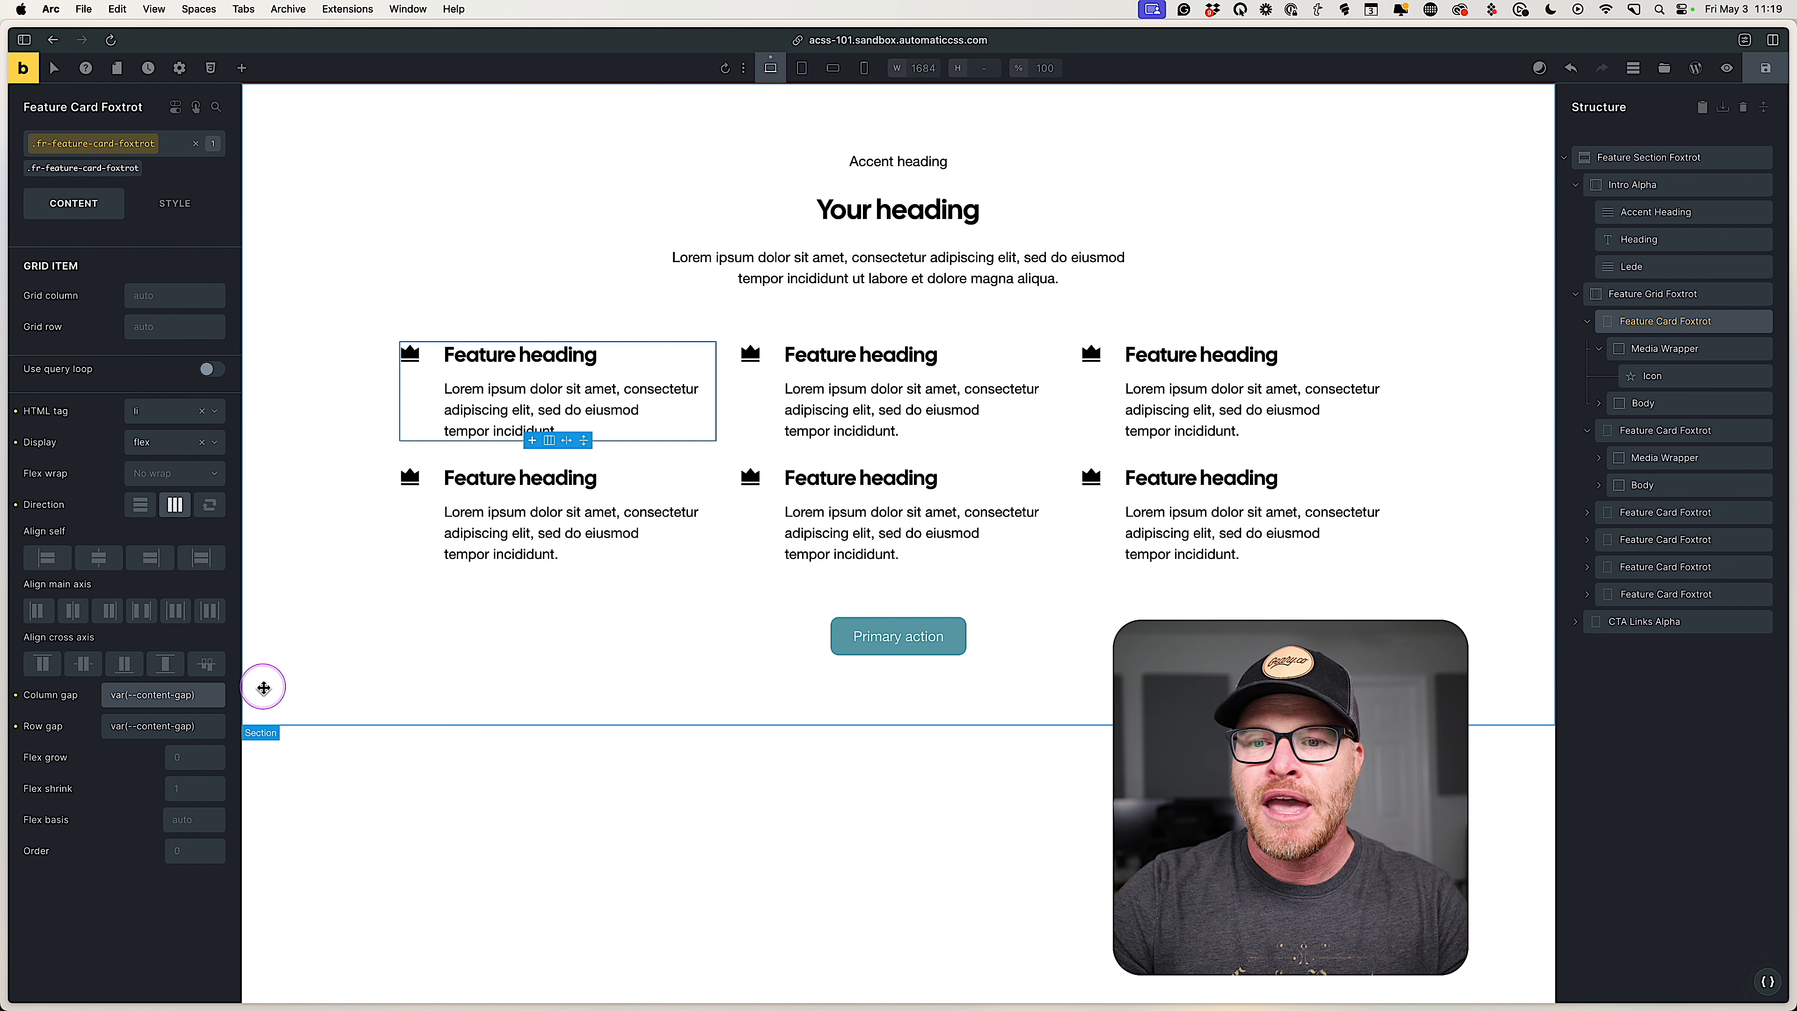
text( / 2)
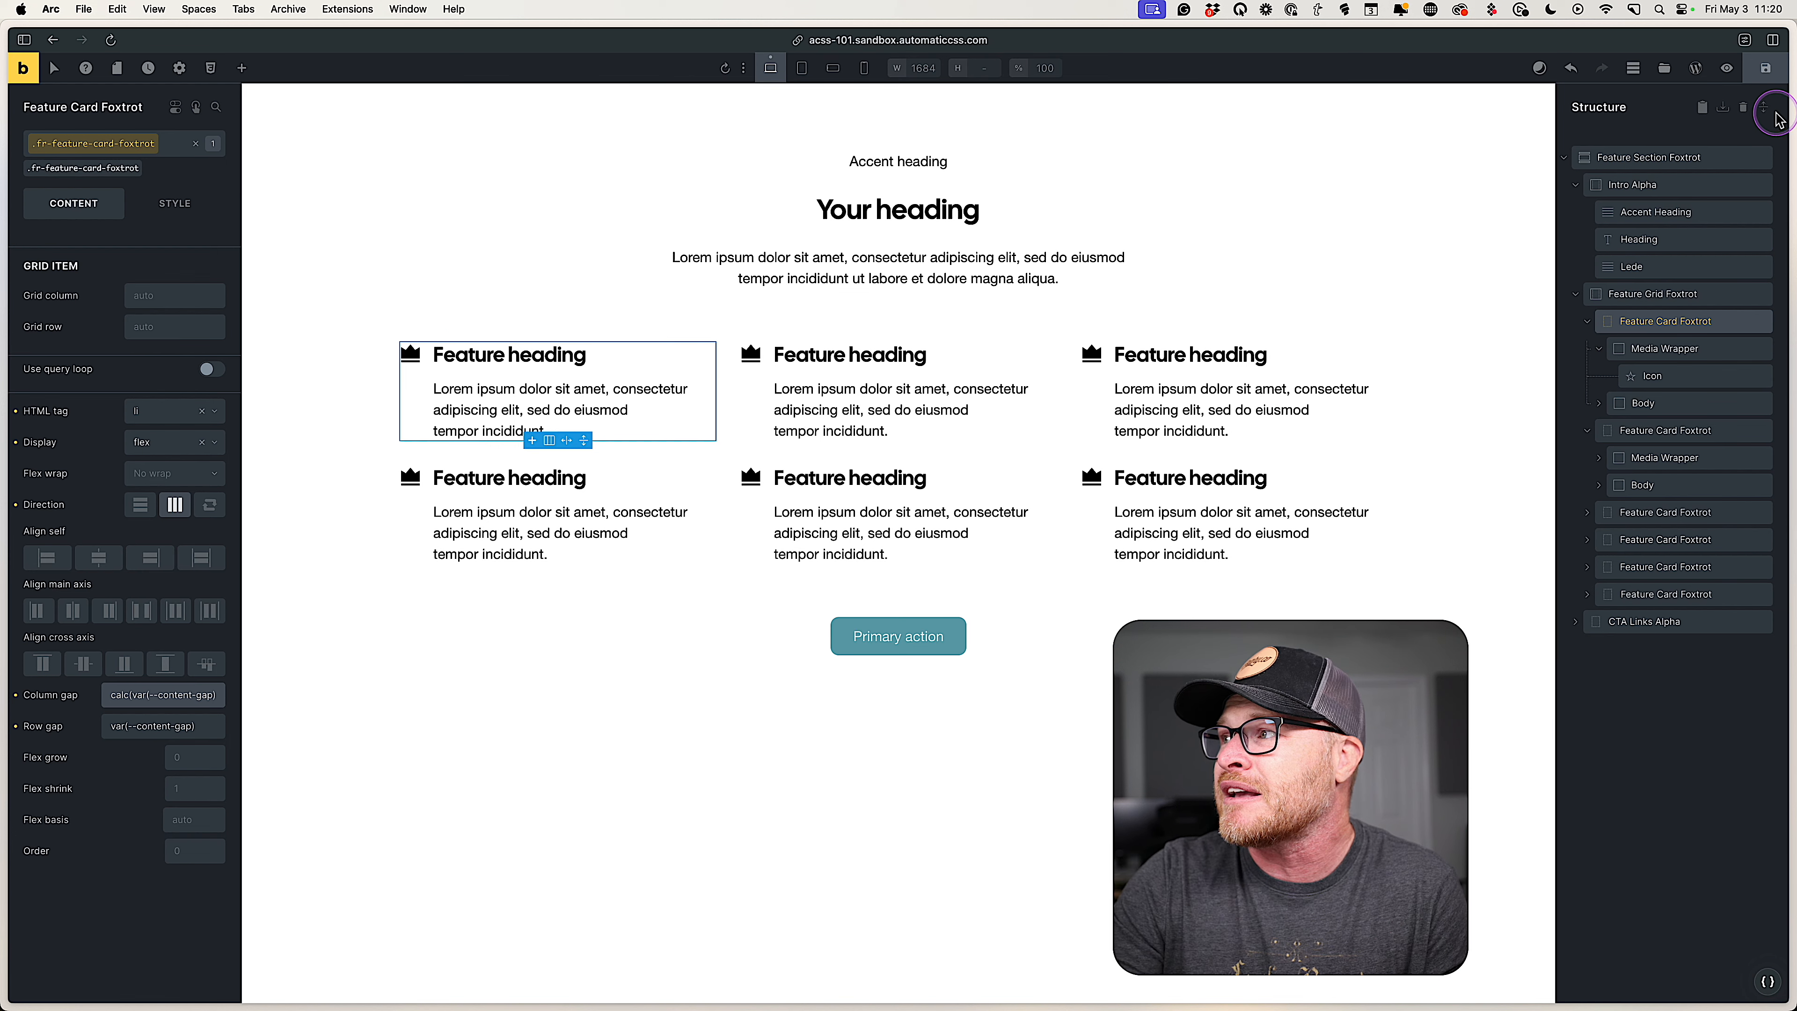
Open the Contextual Spacing settings and try a Content Gap of --space-xl on the feature section.
click(1766, 982)
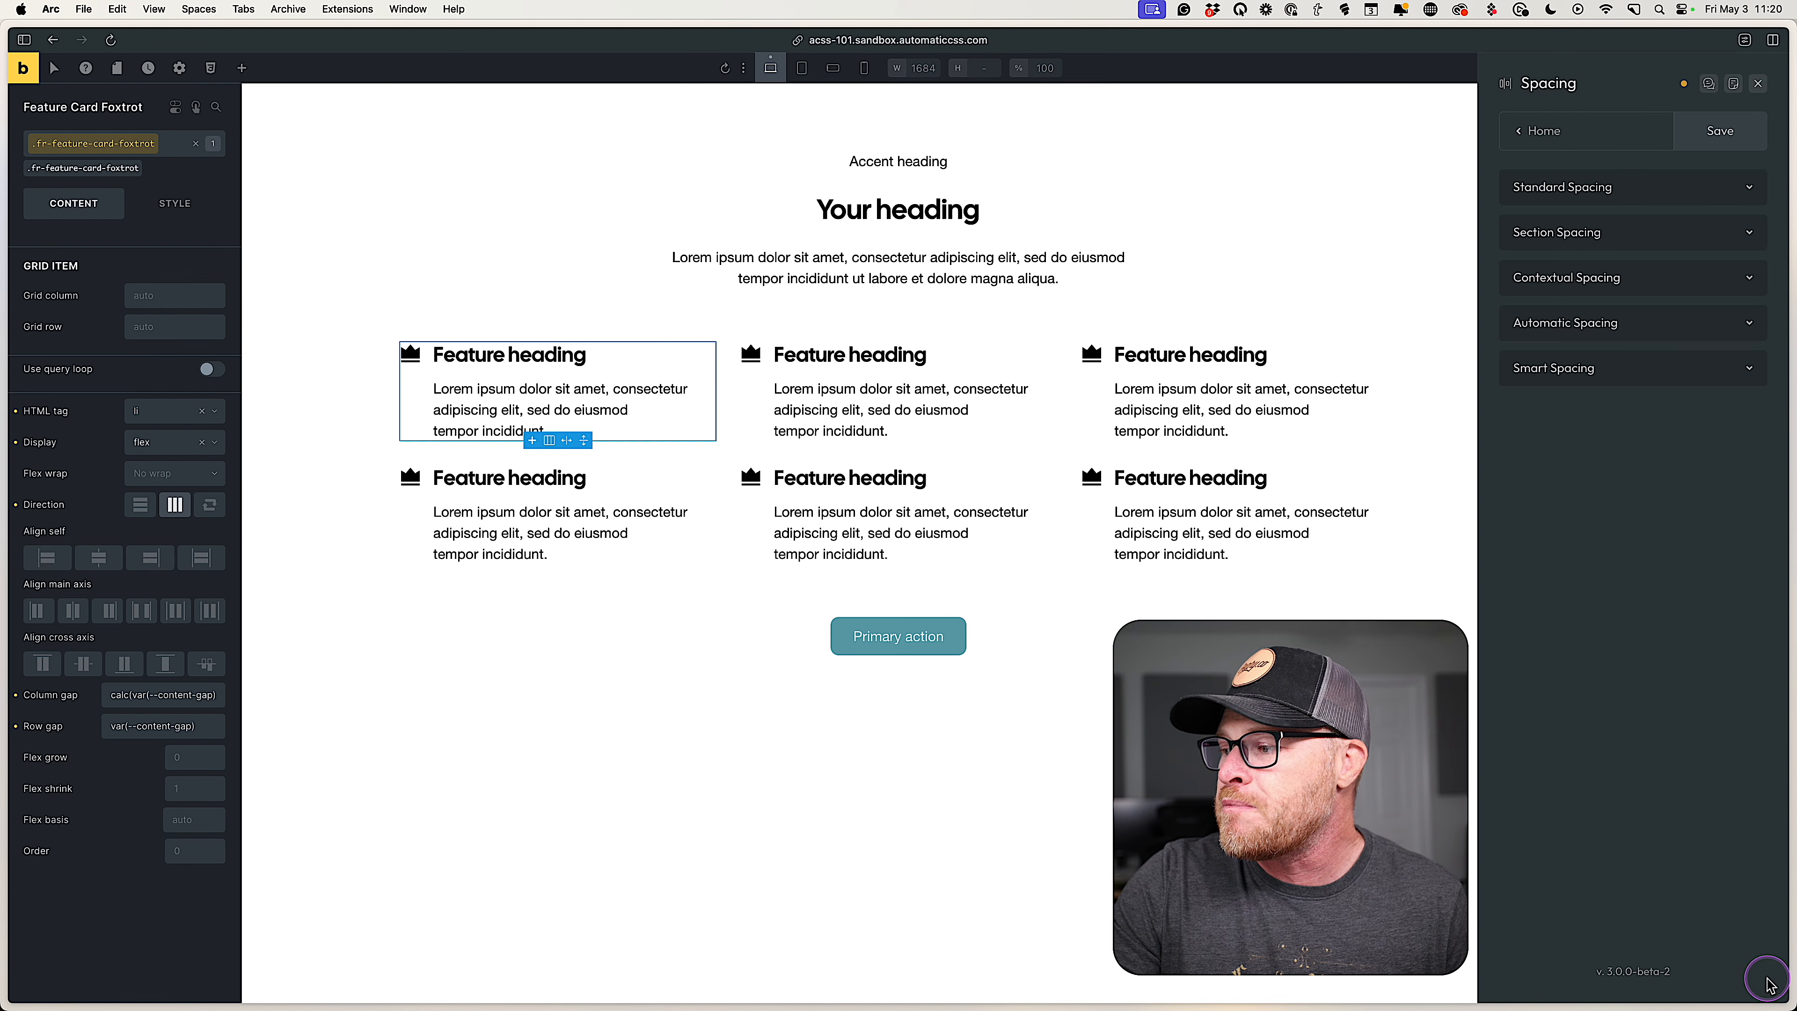
click(1627, 274)
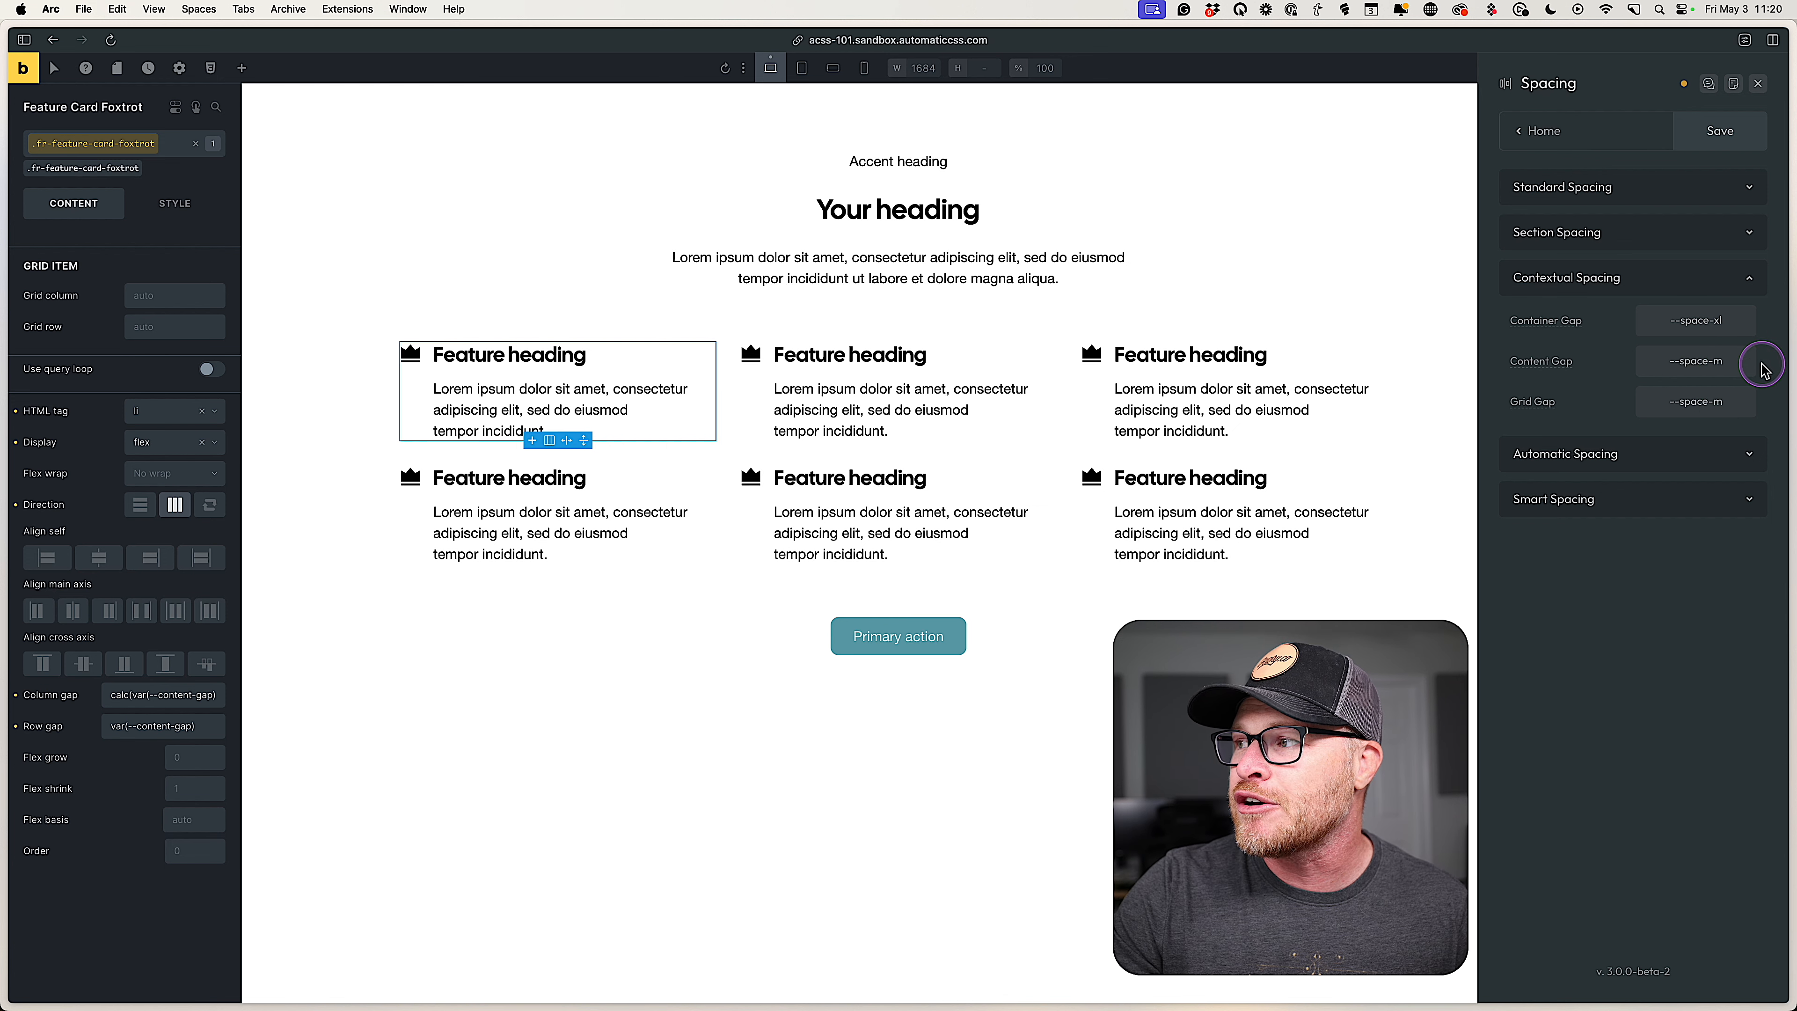
key(BackSpace)
text(xxl)
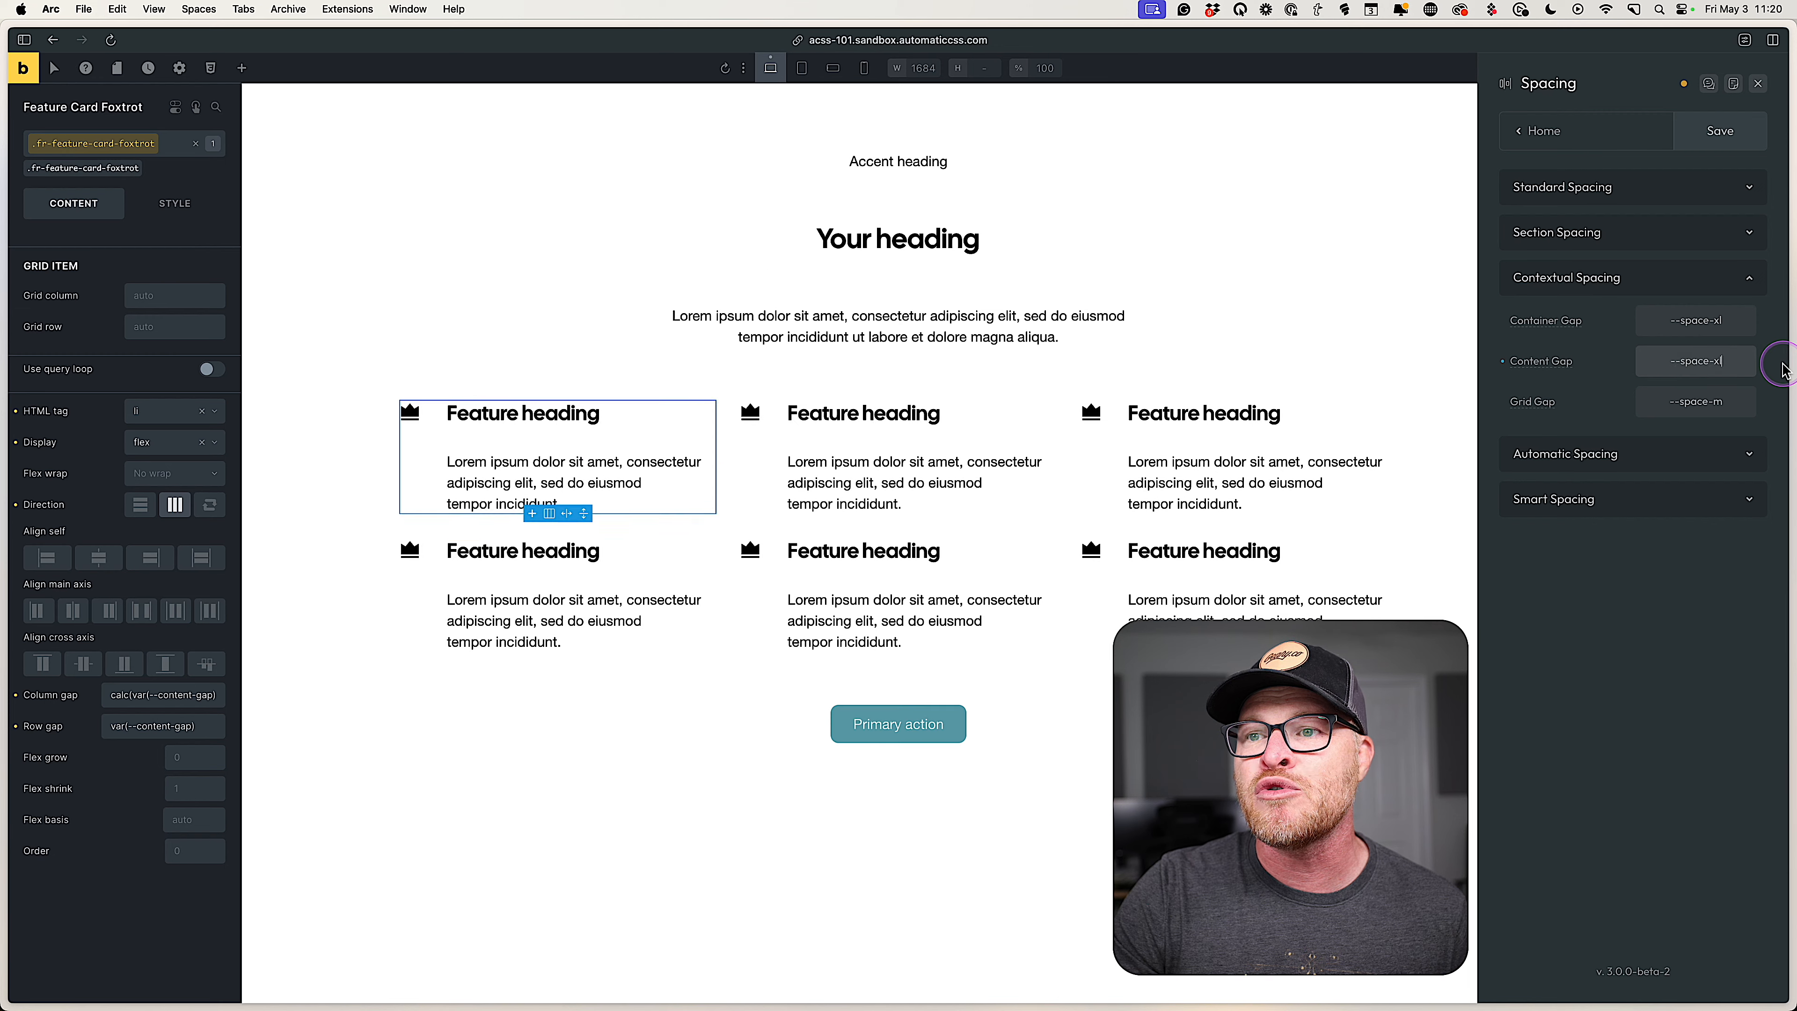
key(BackSpace)
key(BackSpace)
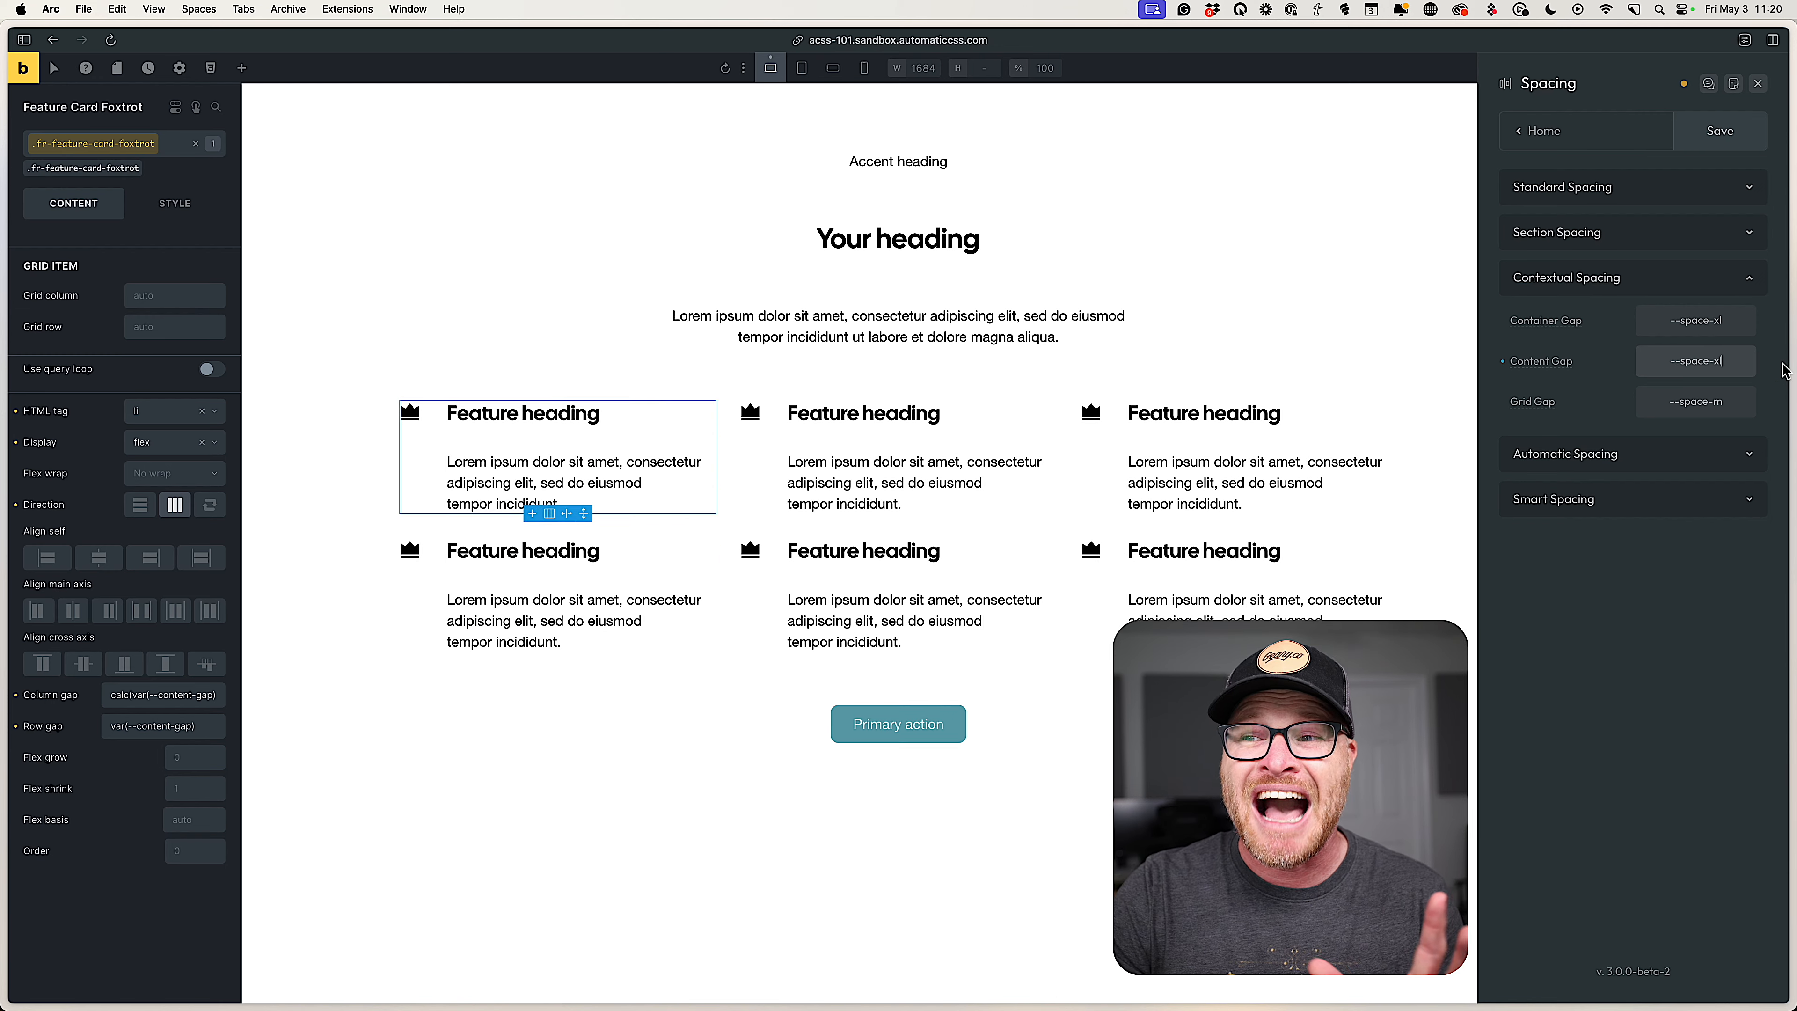
text(l)
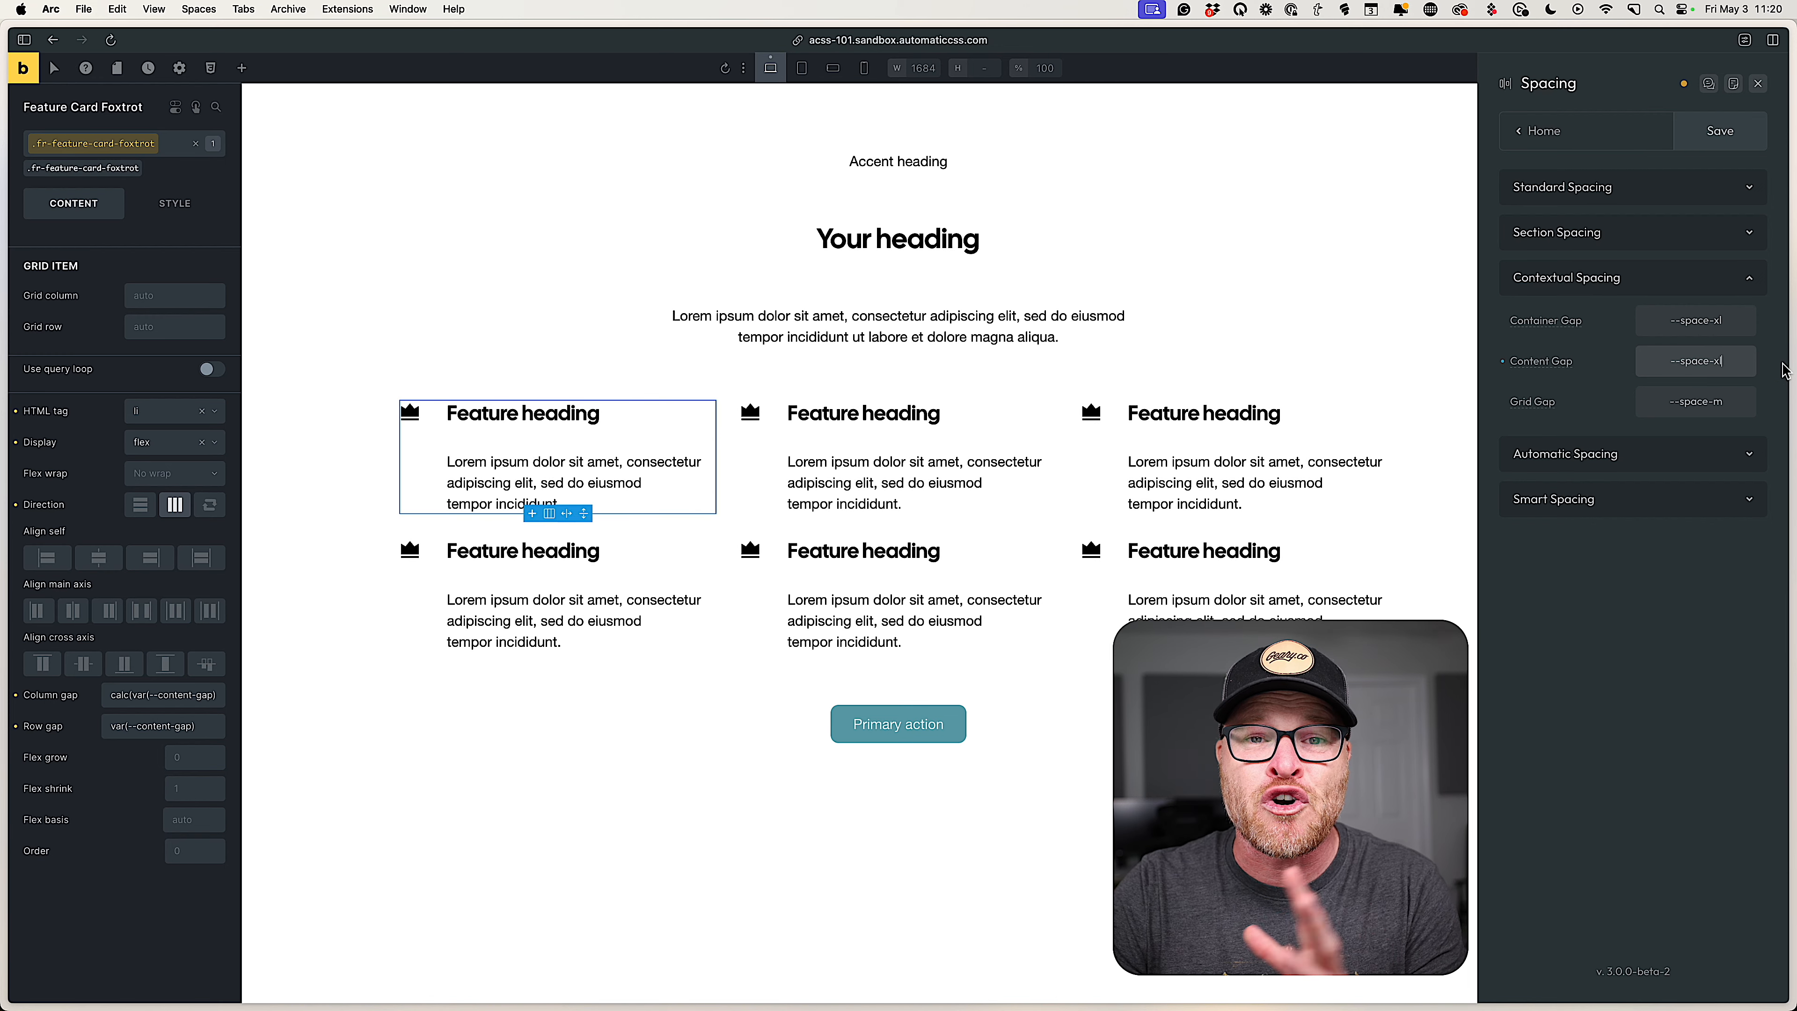
Cycle the Content Gap through --space-l, --space-xl and --space-xxl, and return it to --space-m.
key(Up)
key(Down)
key(Down)
key(Up)
key(Up)
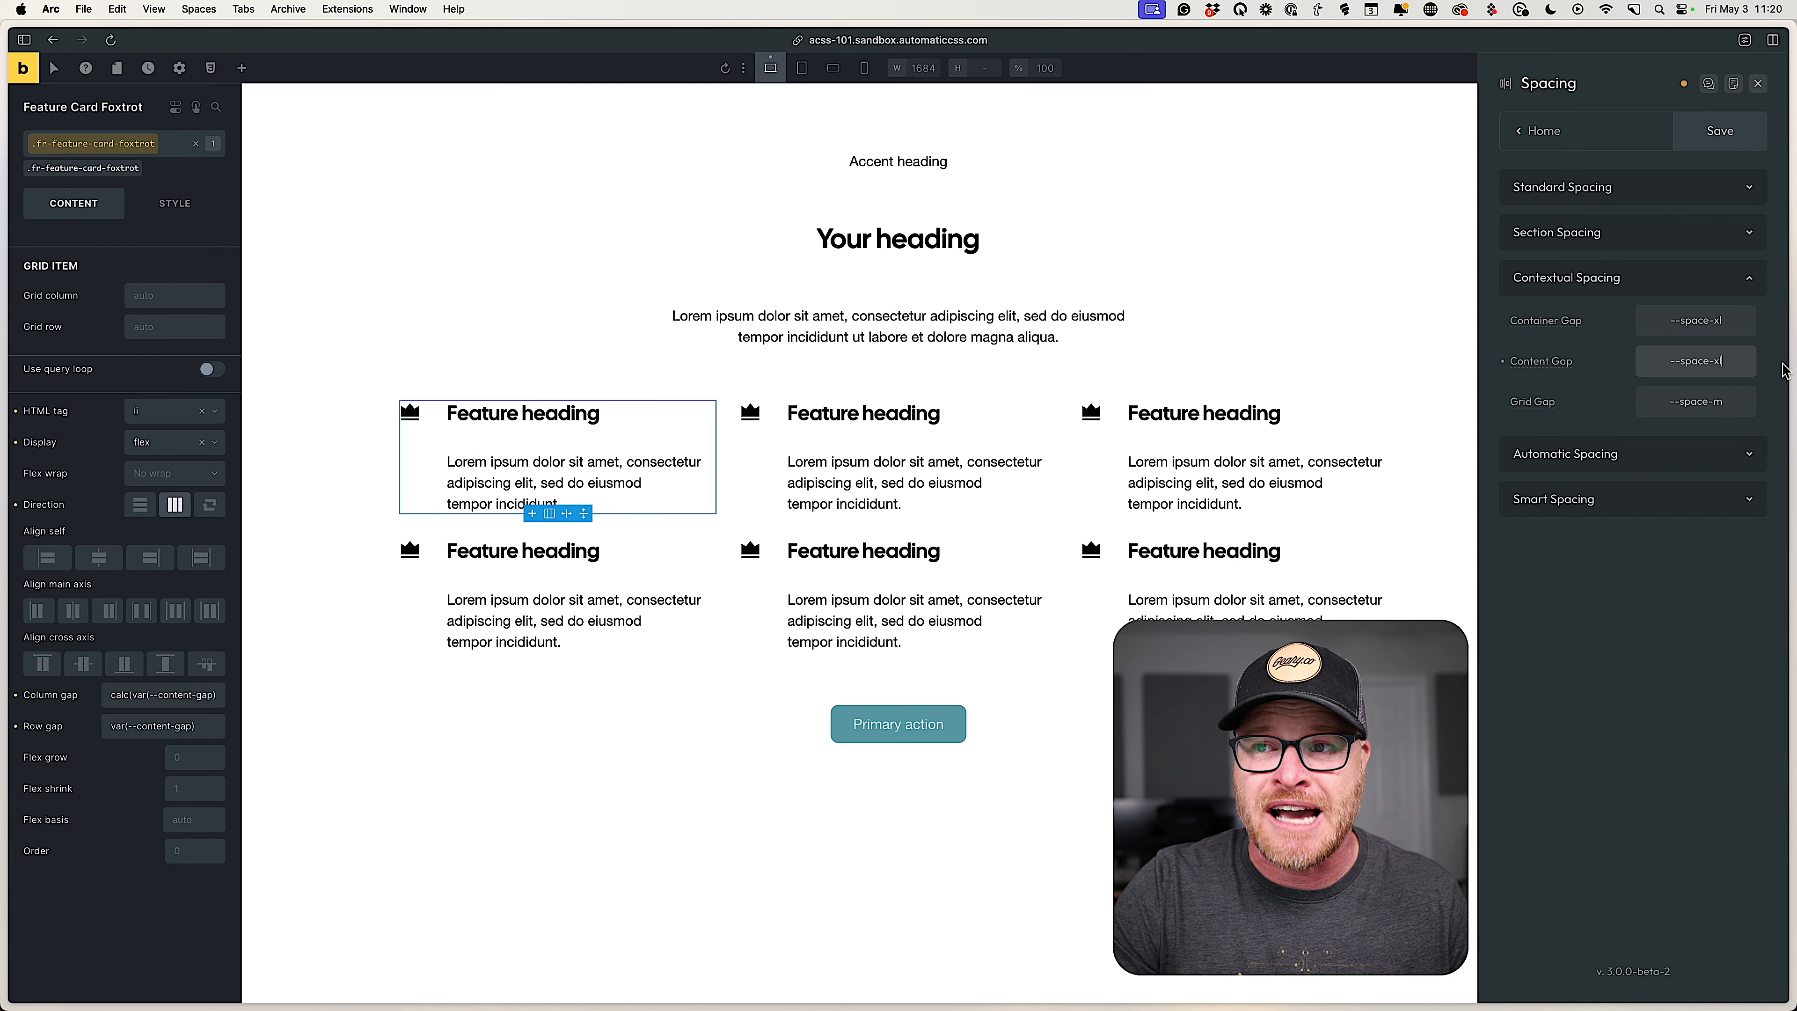
key(Down)
key(Down)
key(Down)
key(Up)
key(Up)
key(Up)
key(Down)
key(Down)
key(Down)
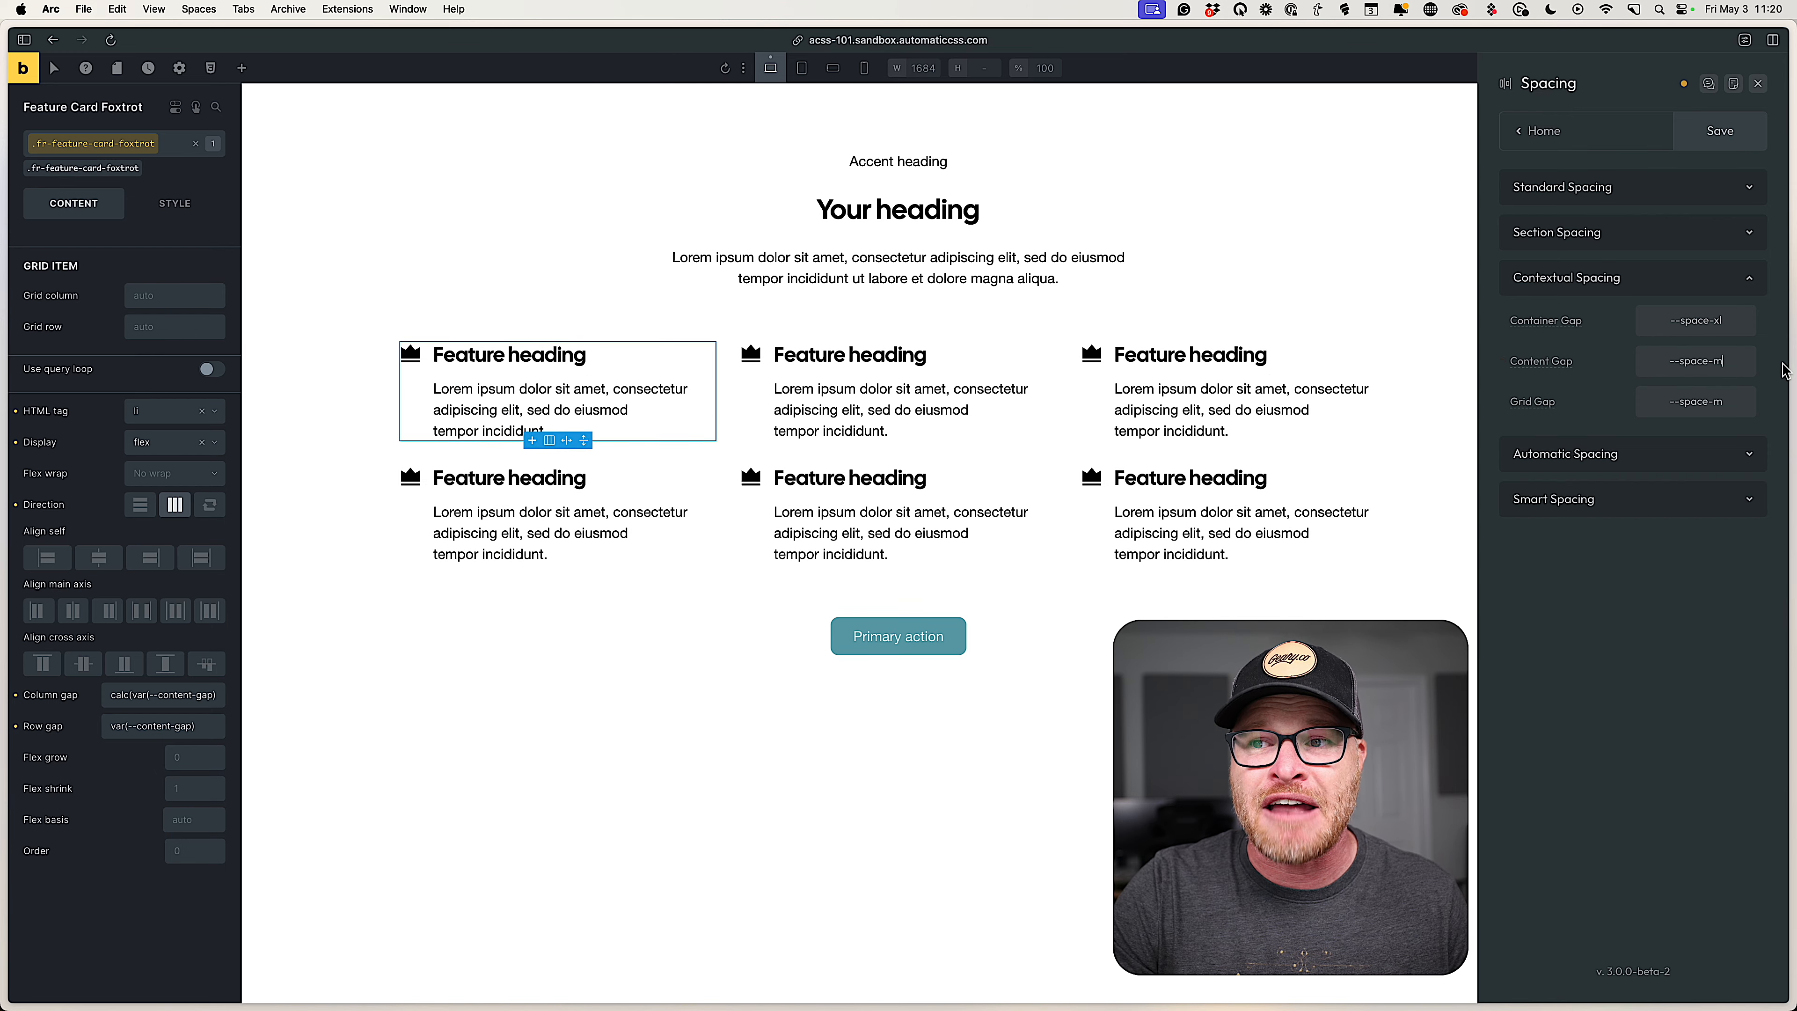
key(Up)
key(Up)
key(Down)
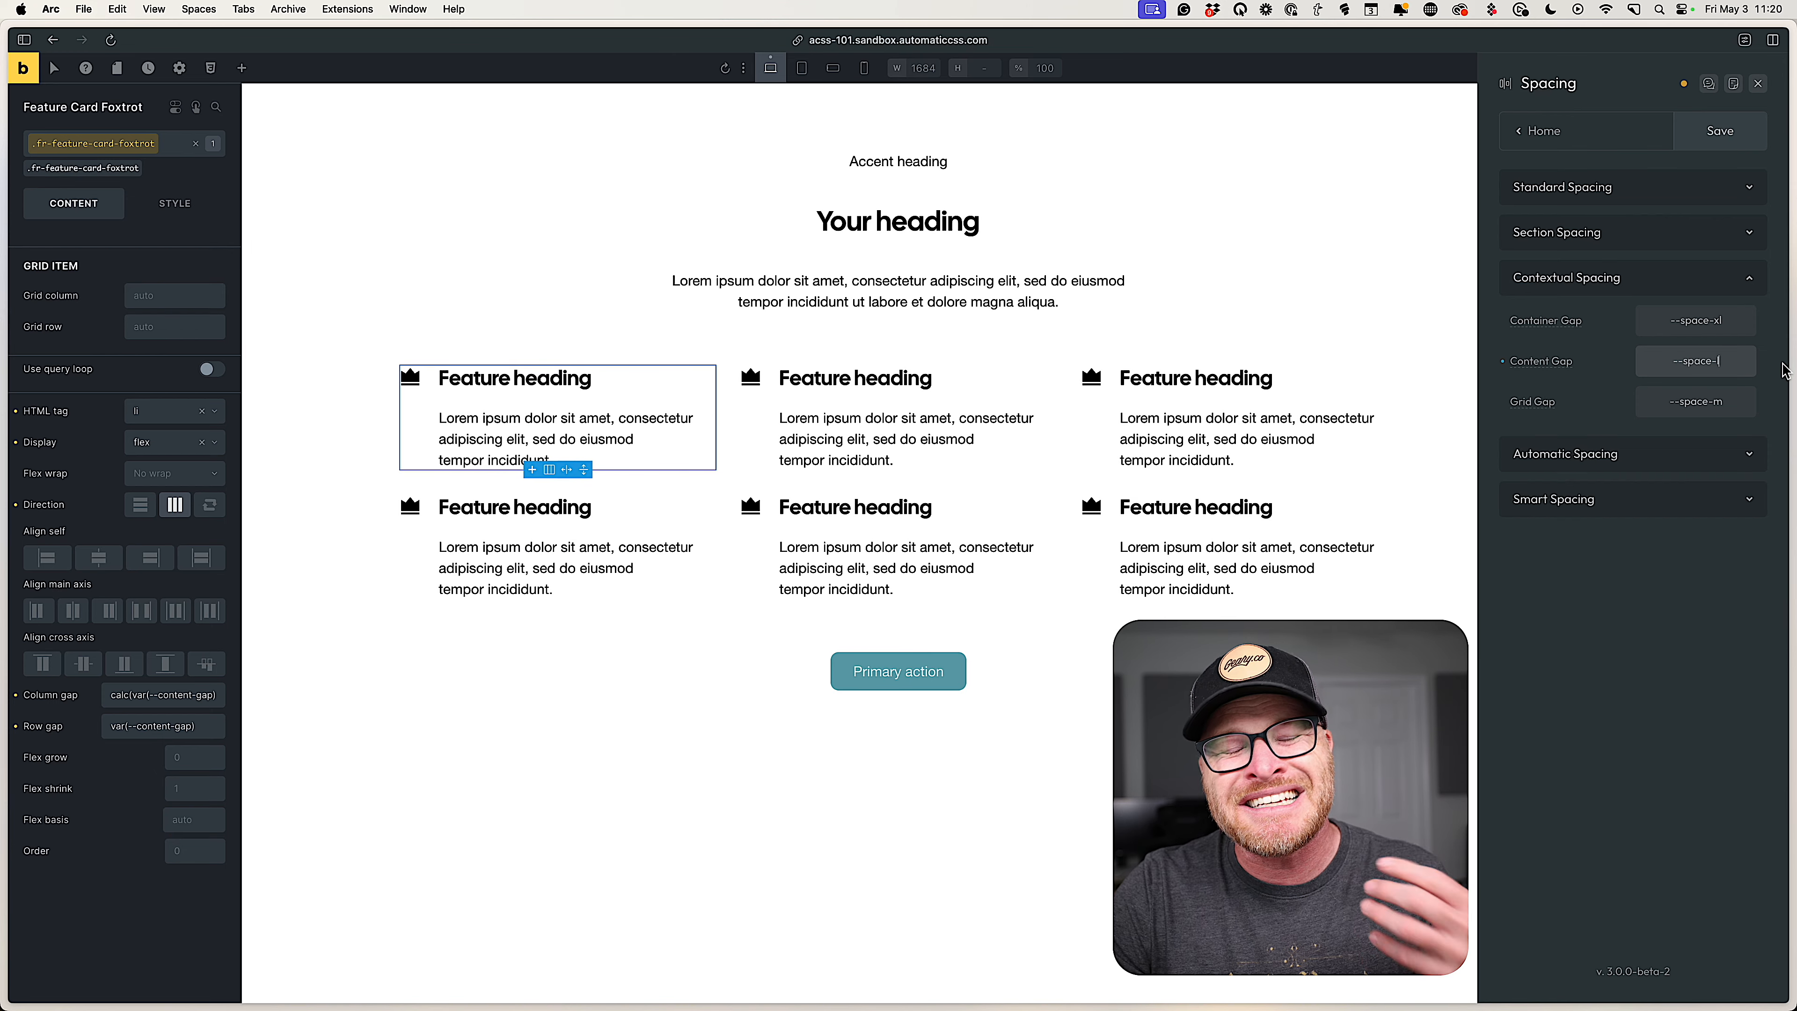
key(Up)
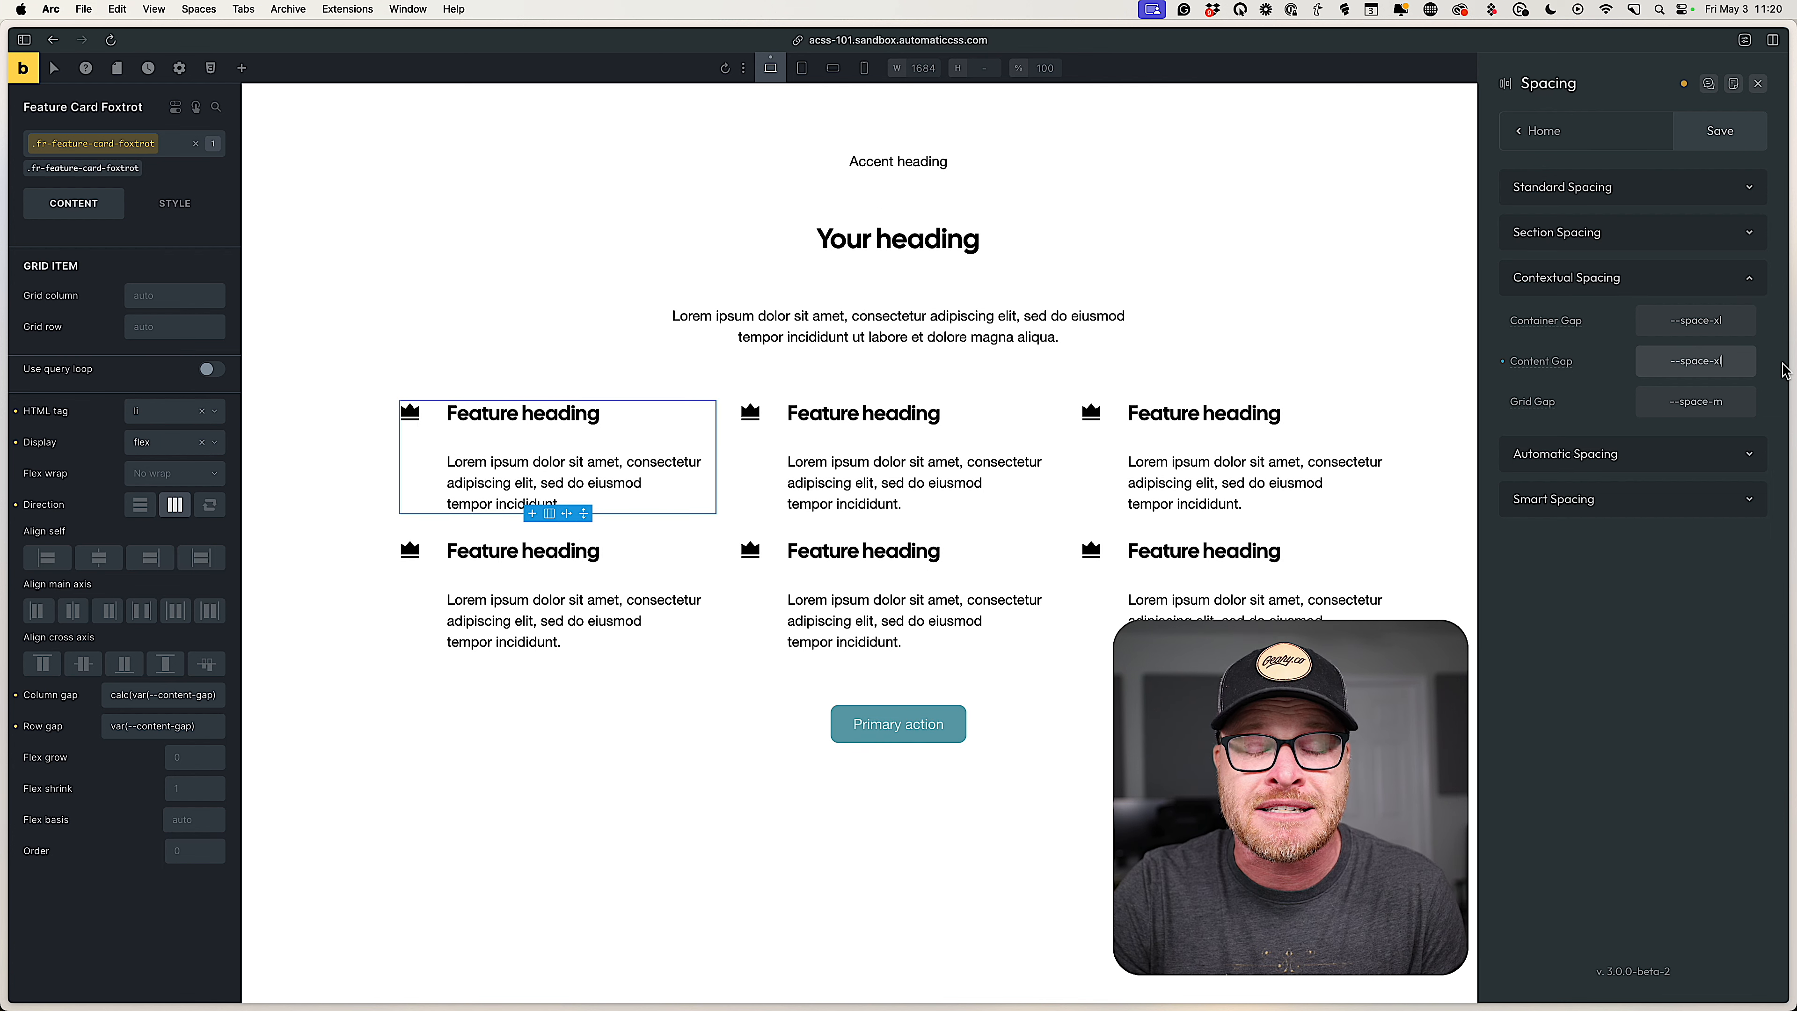
key(Up)
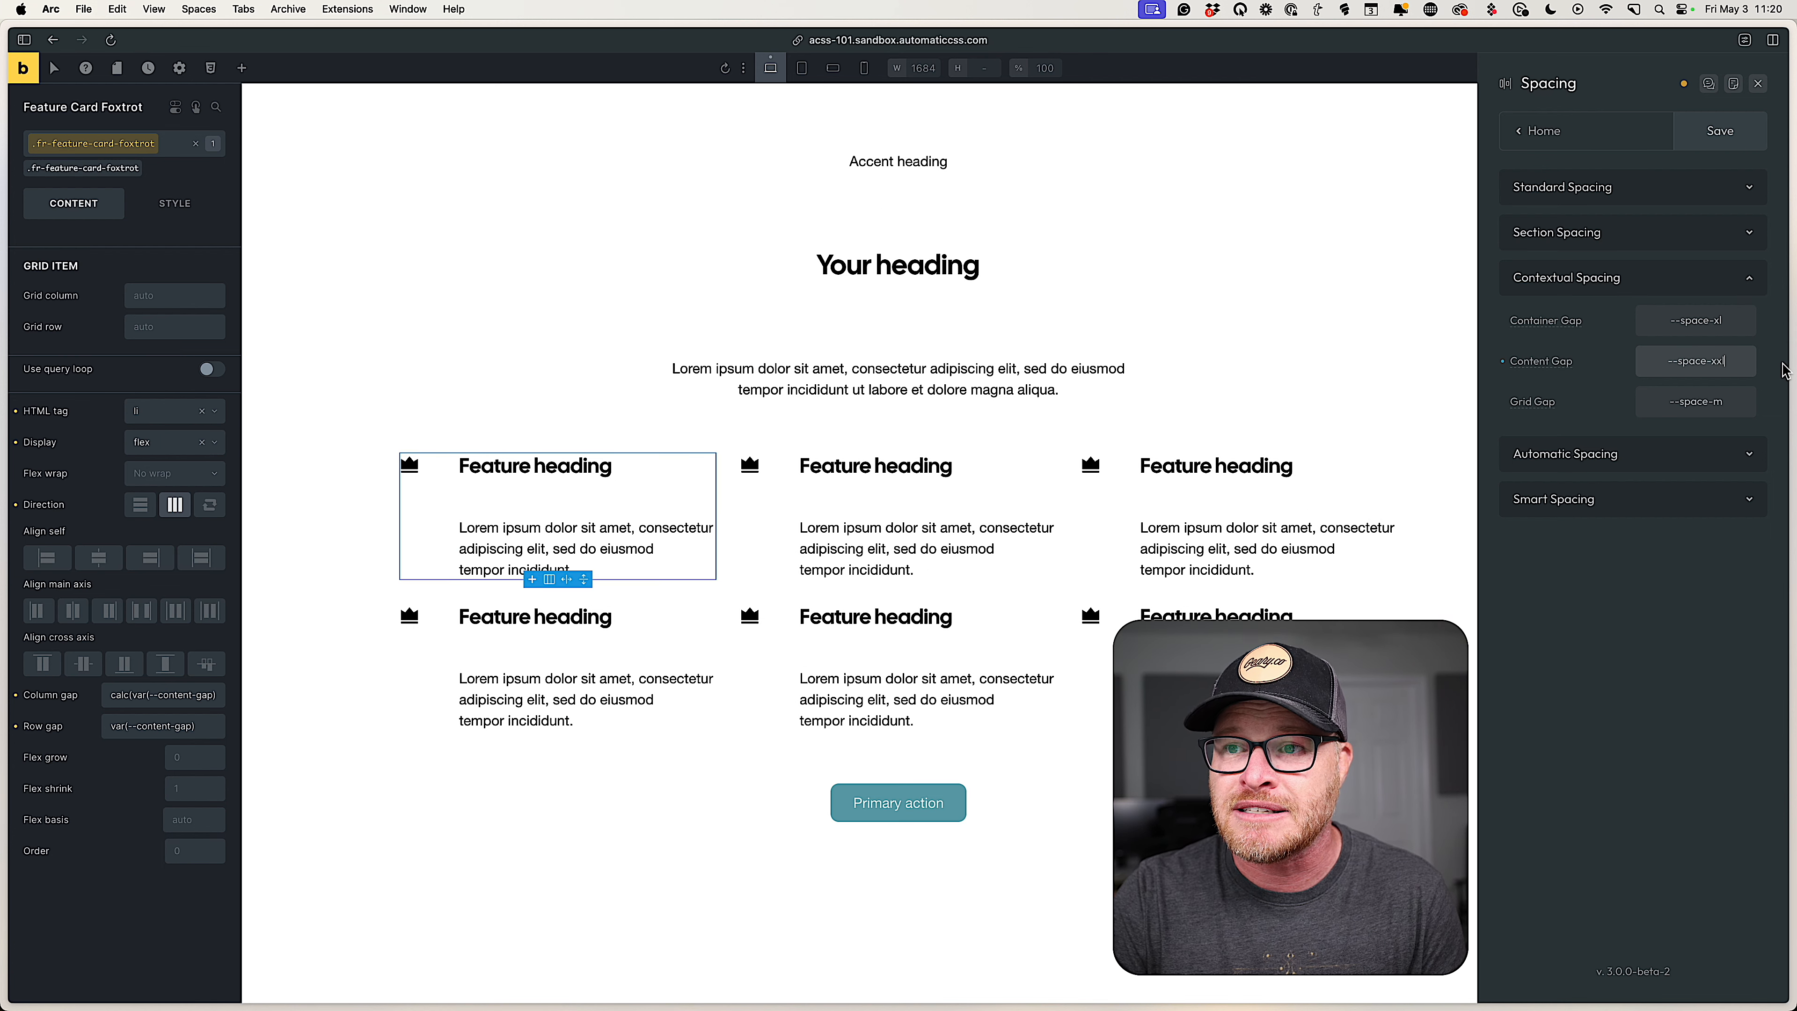
key(Down)
key(Down)
key(Down)
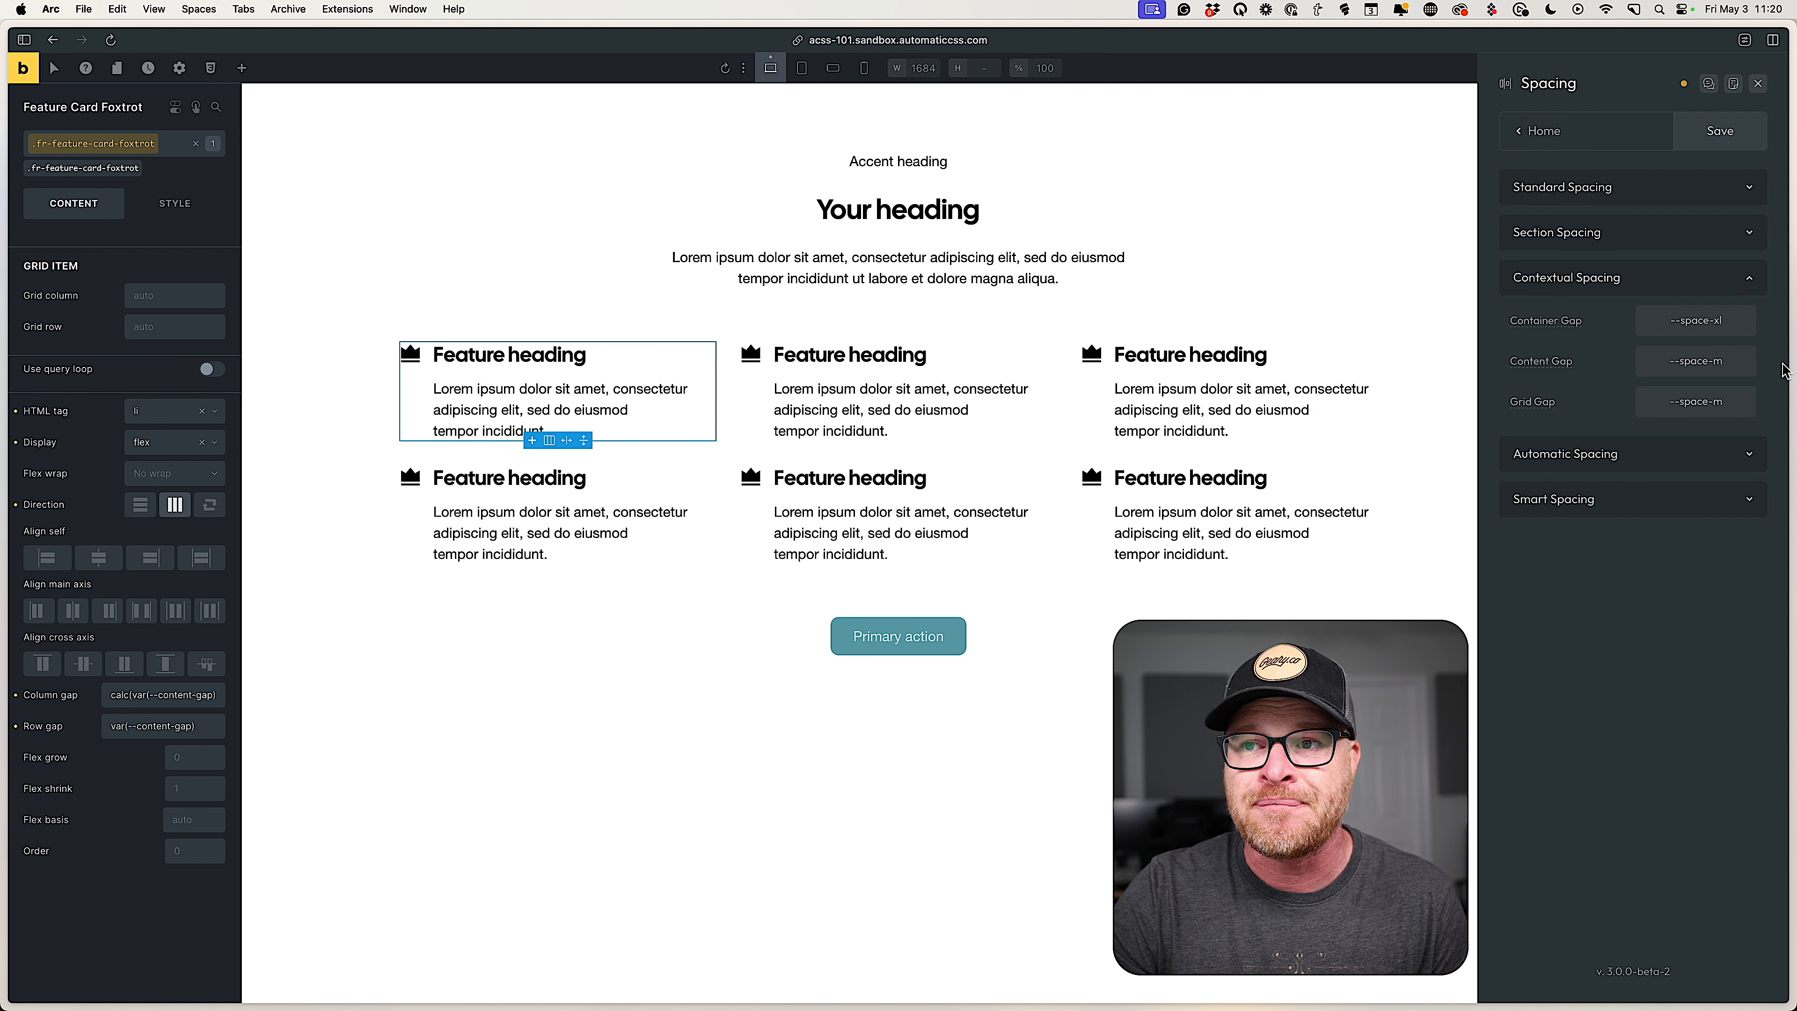
Replace the feature card's calculated column gap with var(--space-s).
triple_click(171, 696)
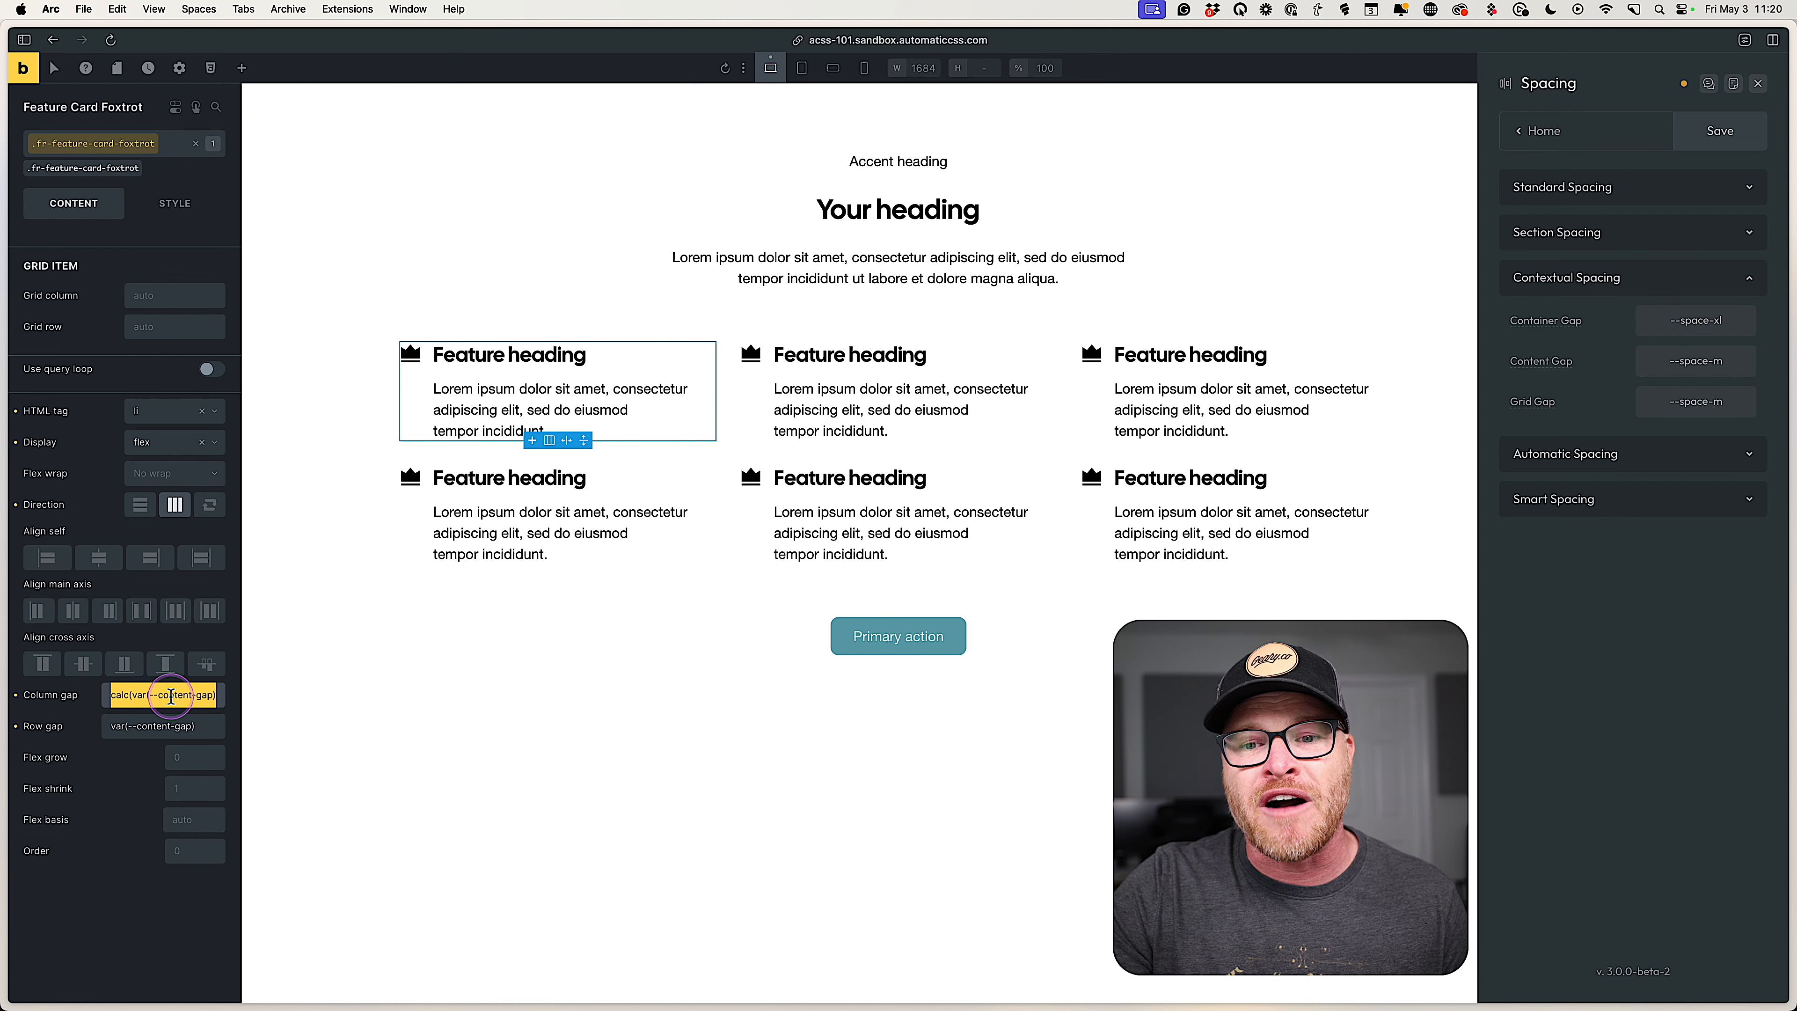
key(BackSpace)
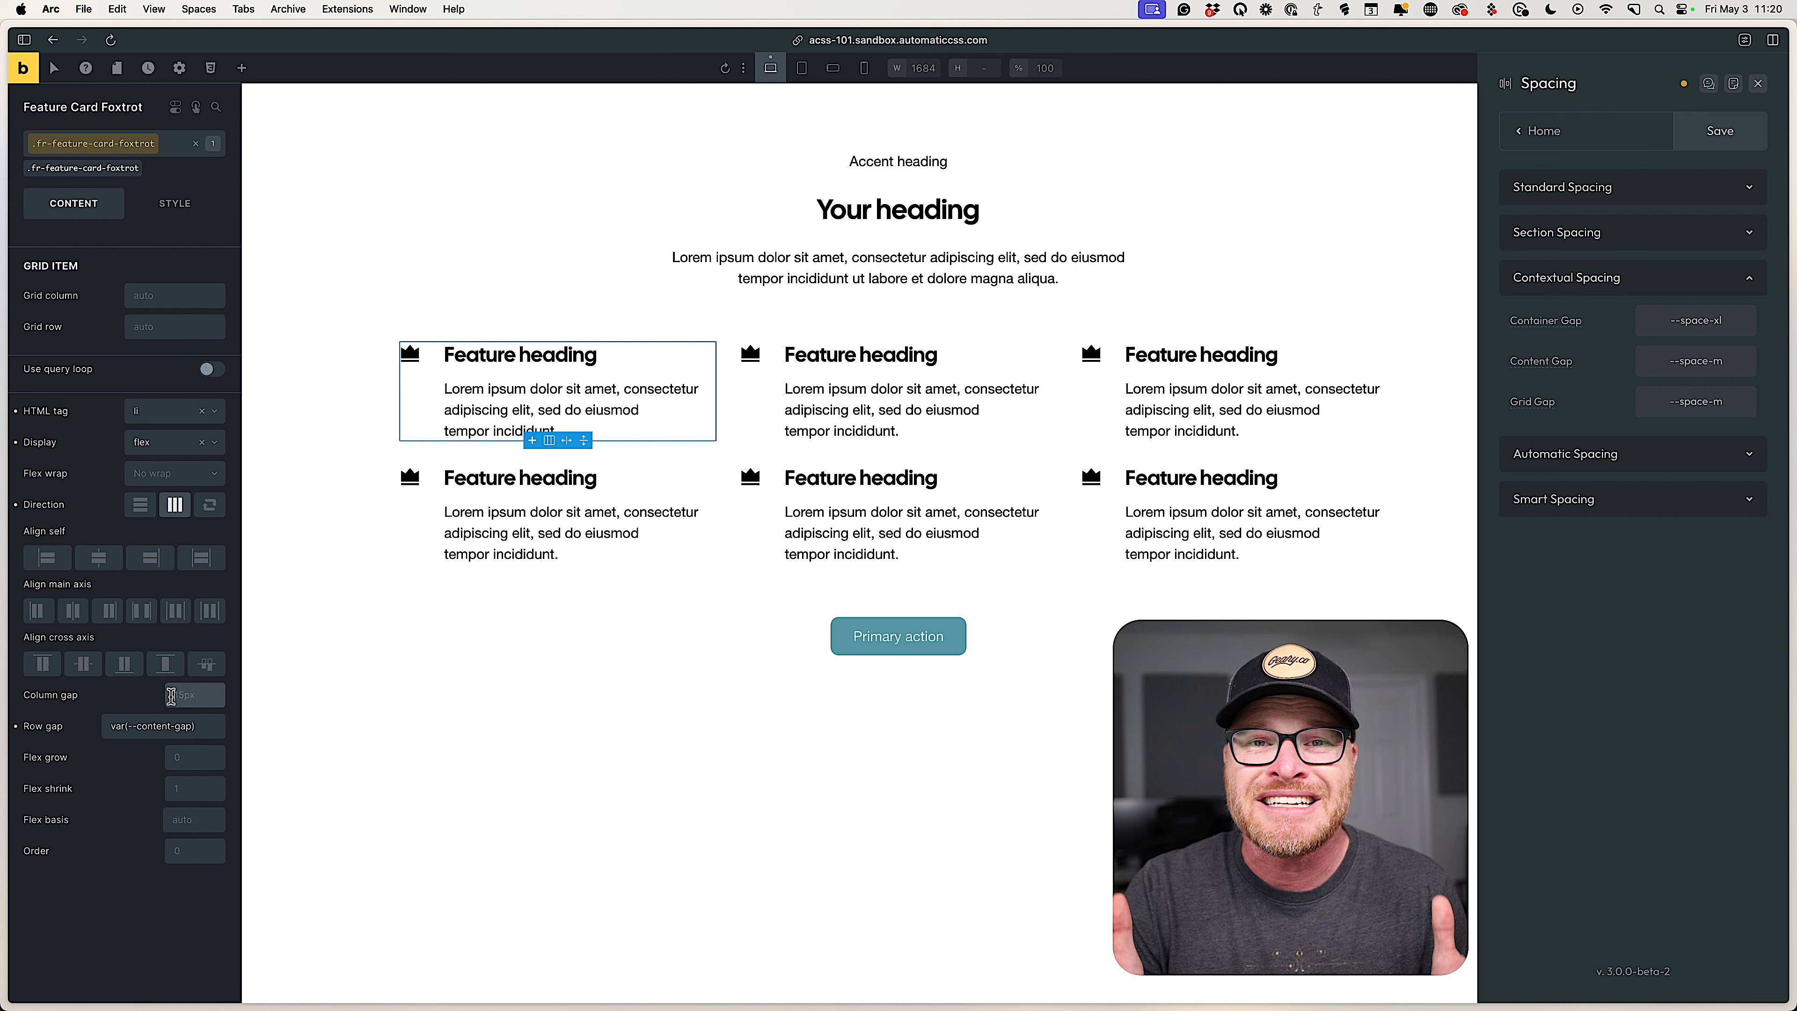
text(--space-s)
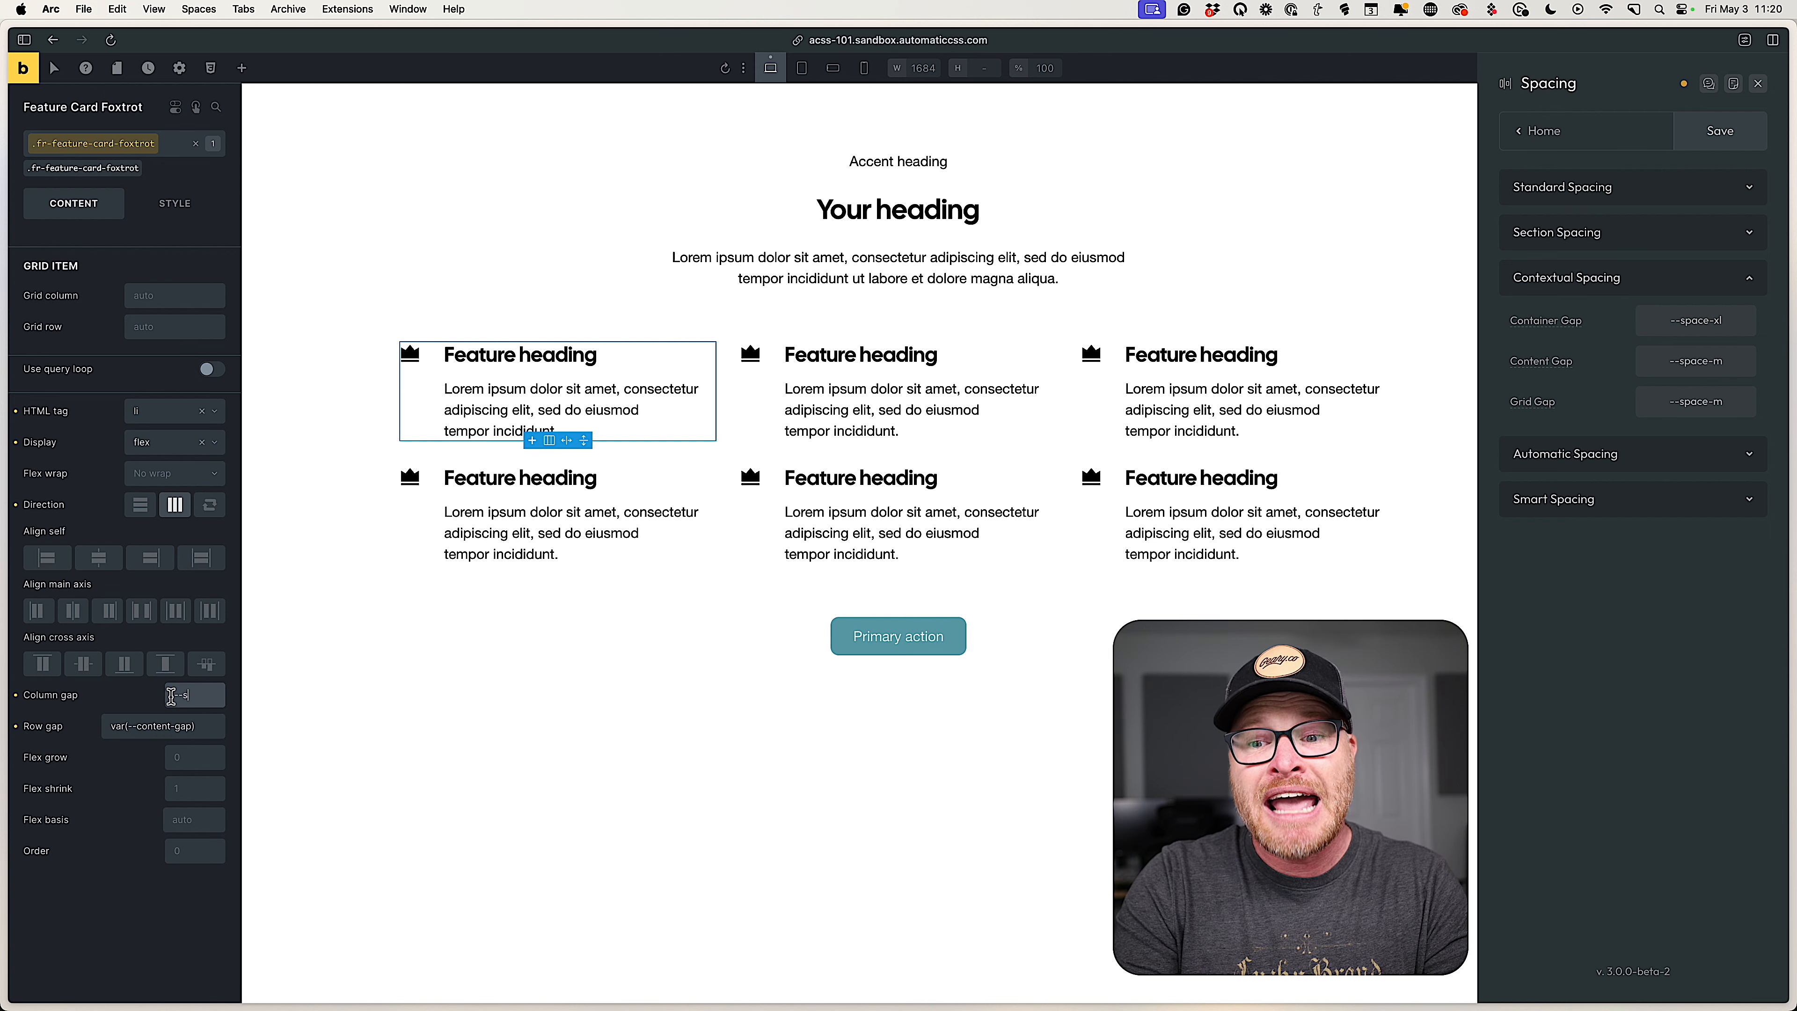
key(Return)
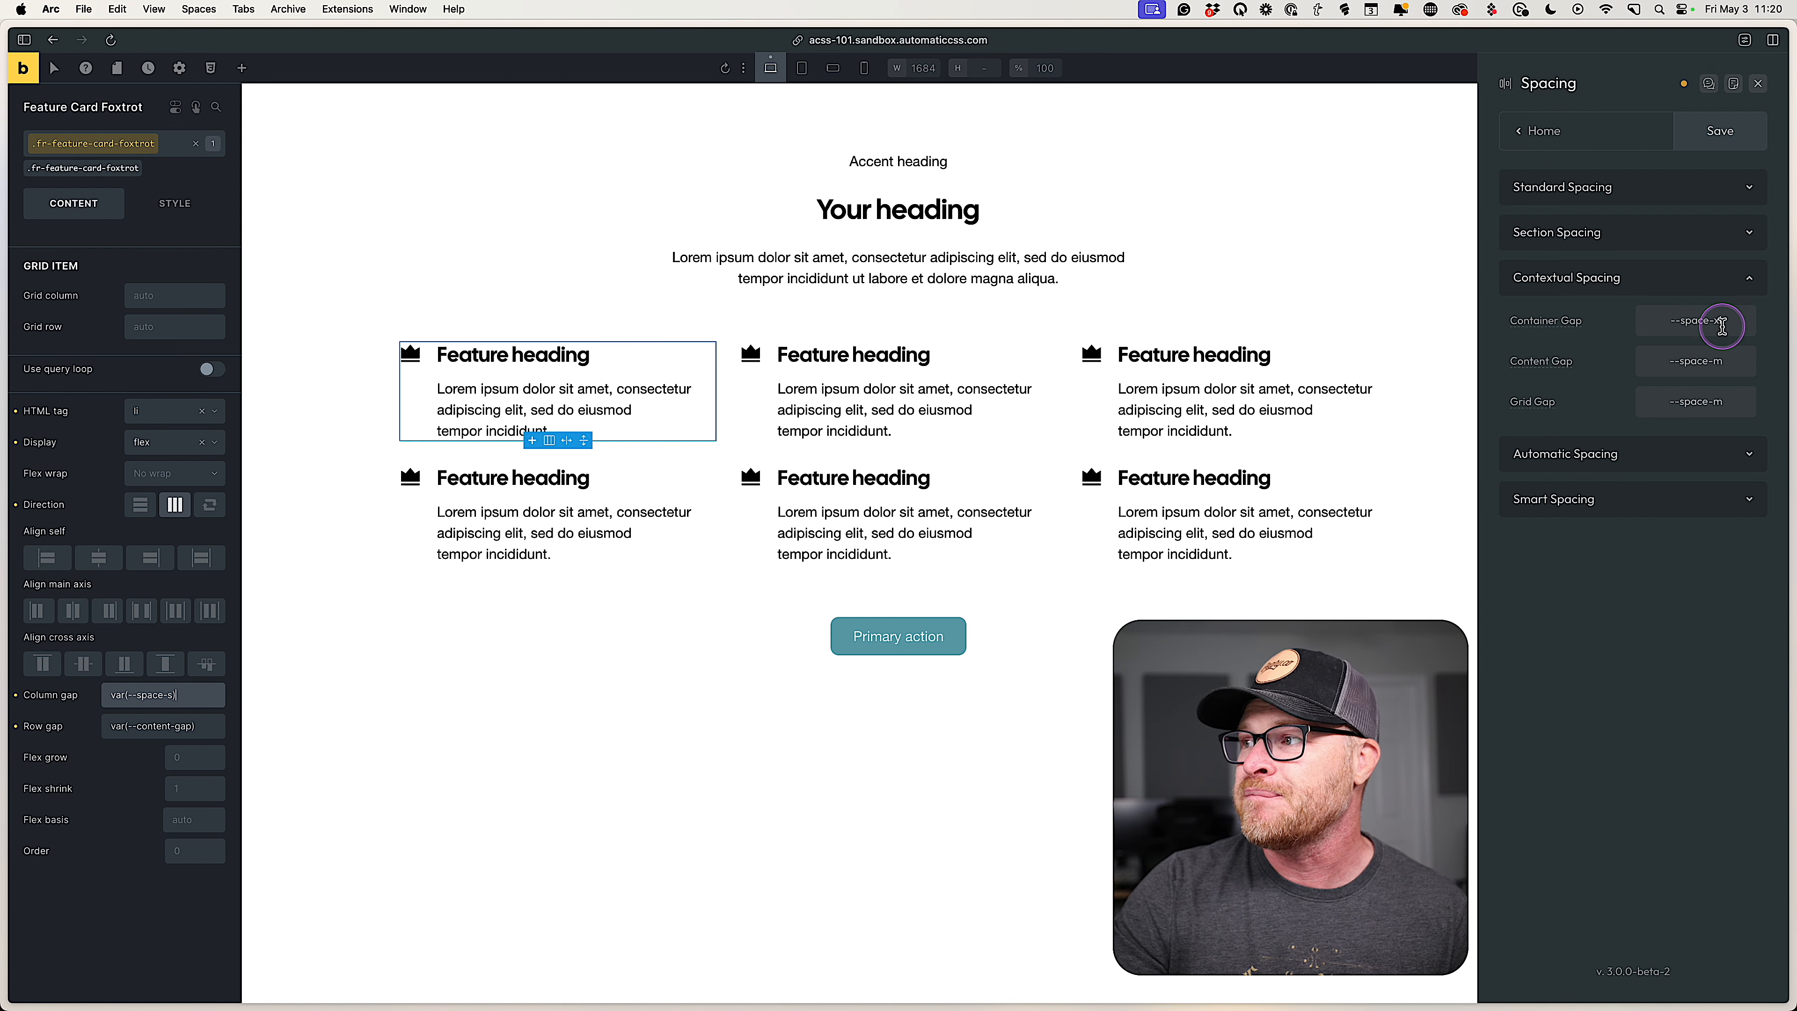
Vary the Content Gap between --space-m, --space-l and --space-s to test it against the cards' fixed column gap, ending on --space-s.
click(1717, 362)
key(Up)
key(Up)
key(Up)
key(Down)
key(Down)
key(Down)
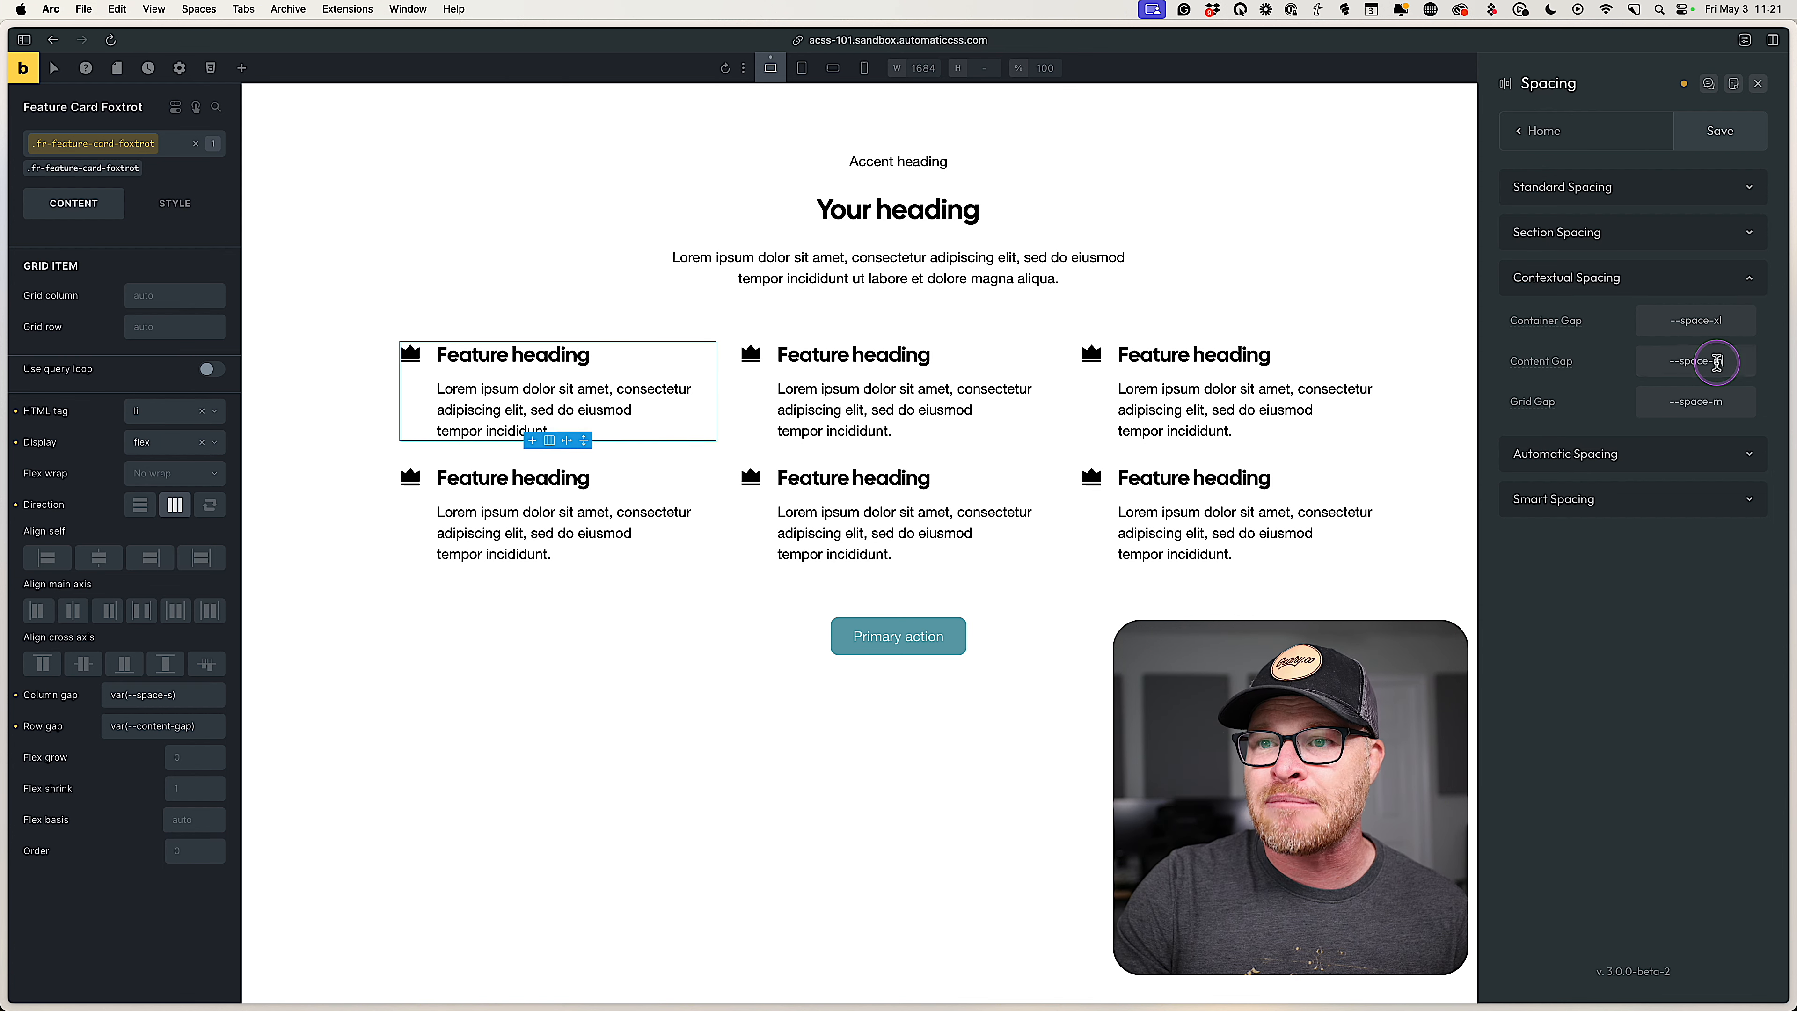
key(Up)
key(Up)
key(Up)
key(Down)
key(Down)
key(Down)
key(Up)
key(Up)
key(Up)
key(Down)
key(Down)
key(Down)
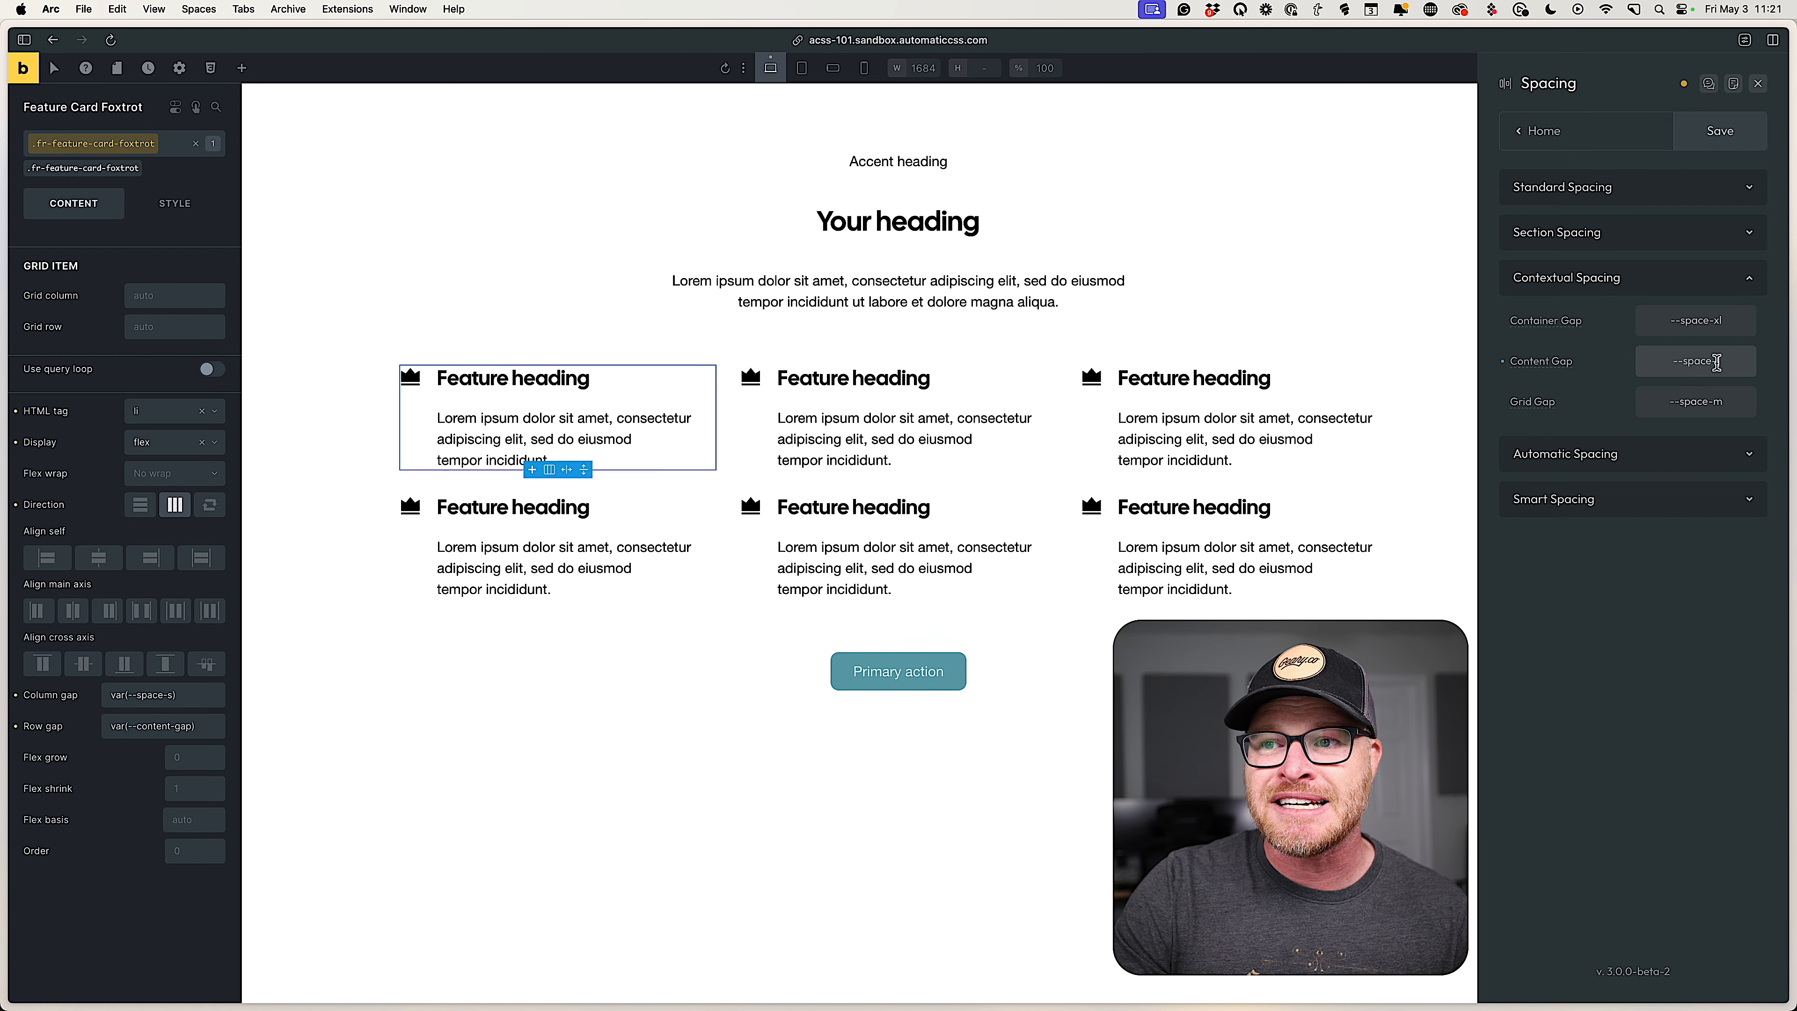
key(Up)
key(Up)
key(Up)
key(Down)
key(Down)
key(Down)
key(Up)
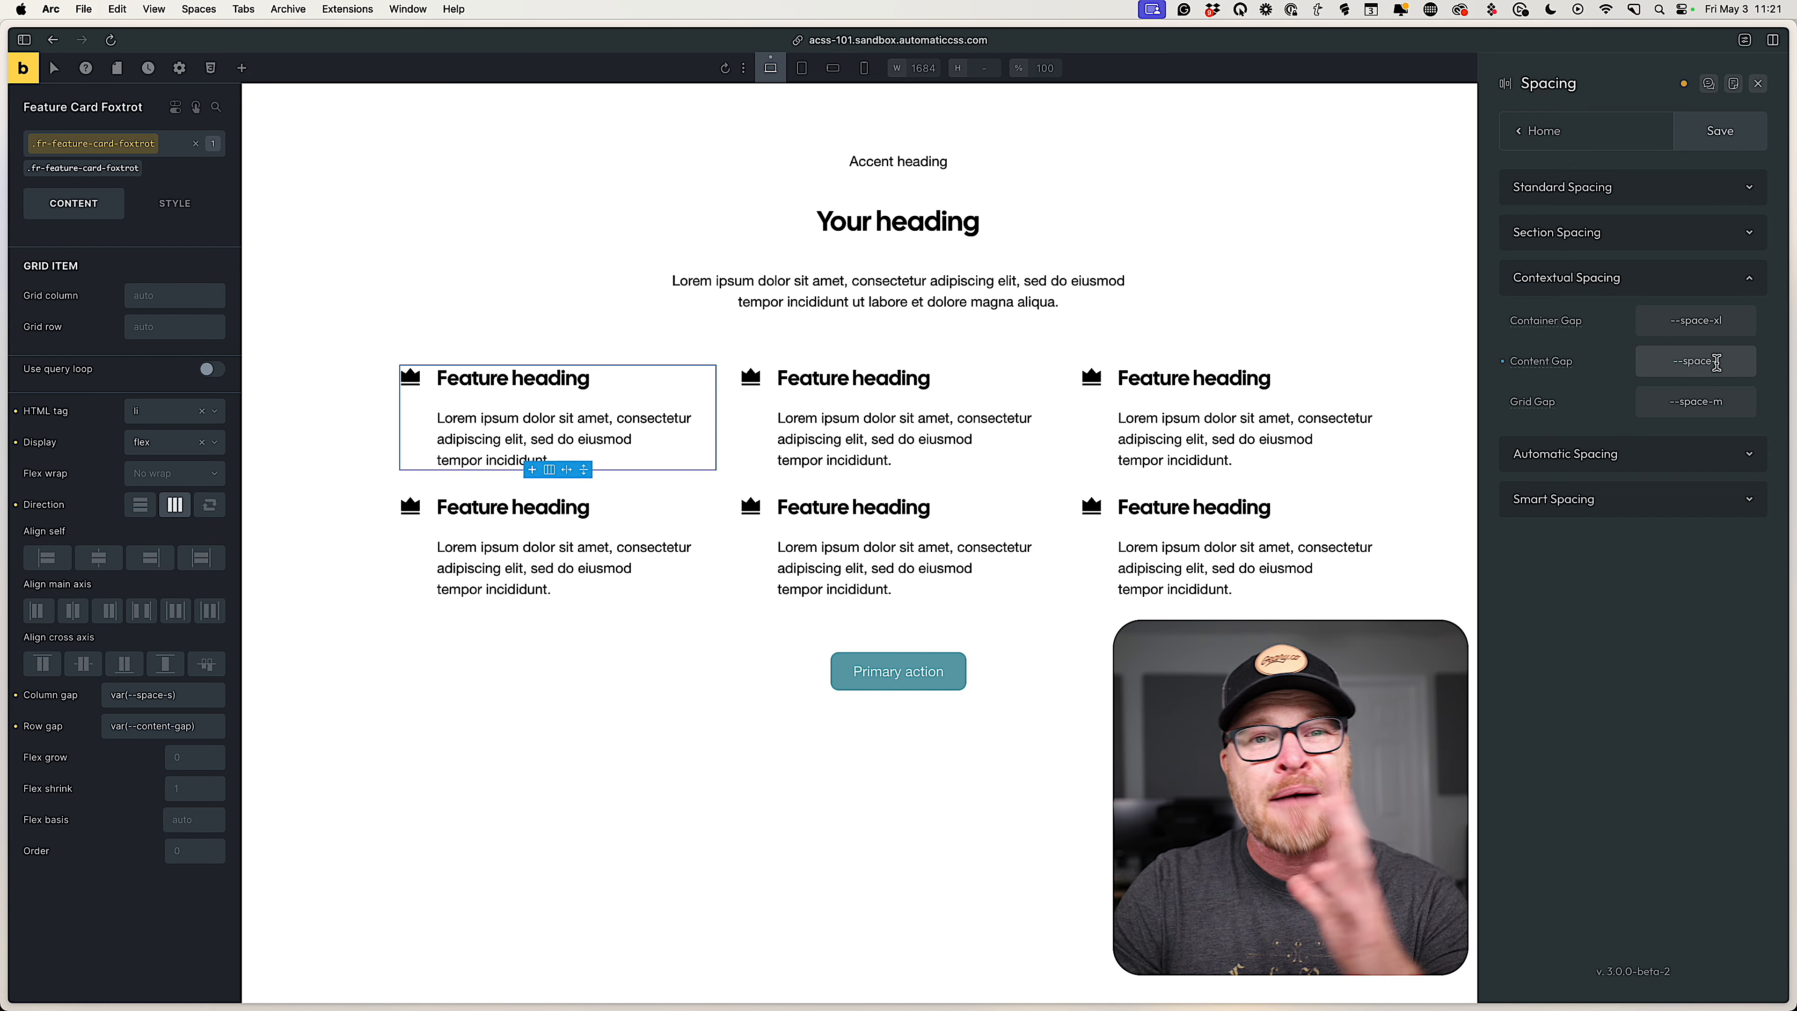
key(Up)
key(Up)
key(Down)
key(Down)
key(Down)
key(Down)
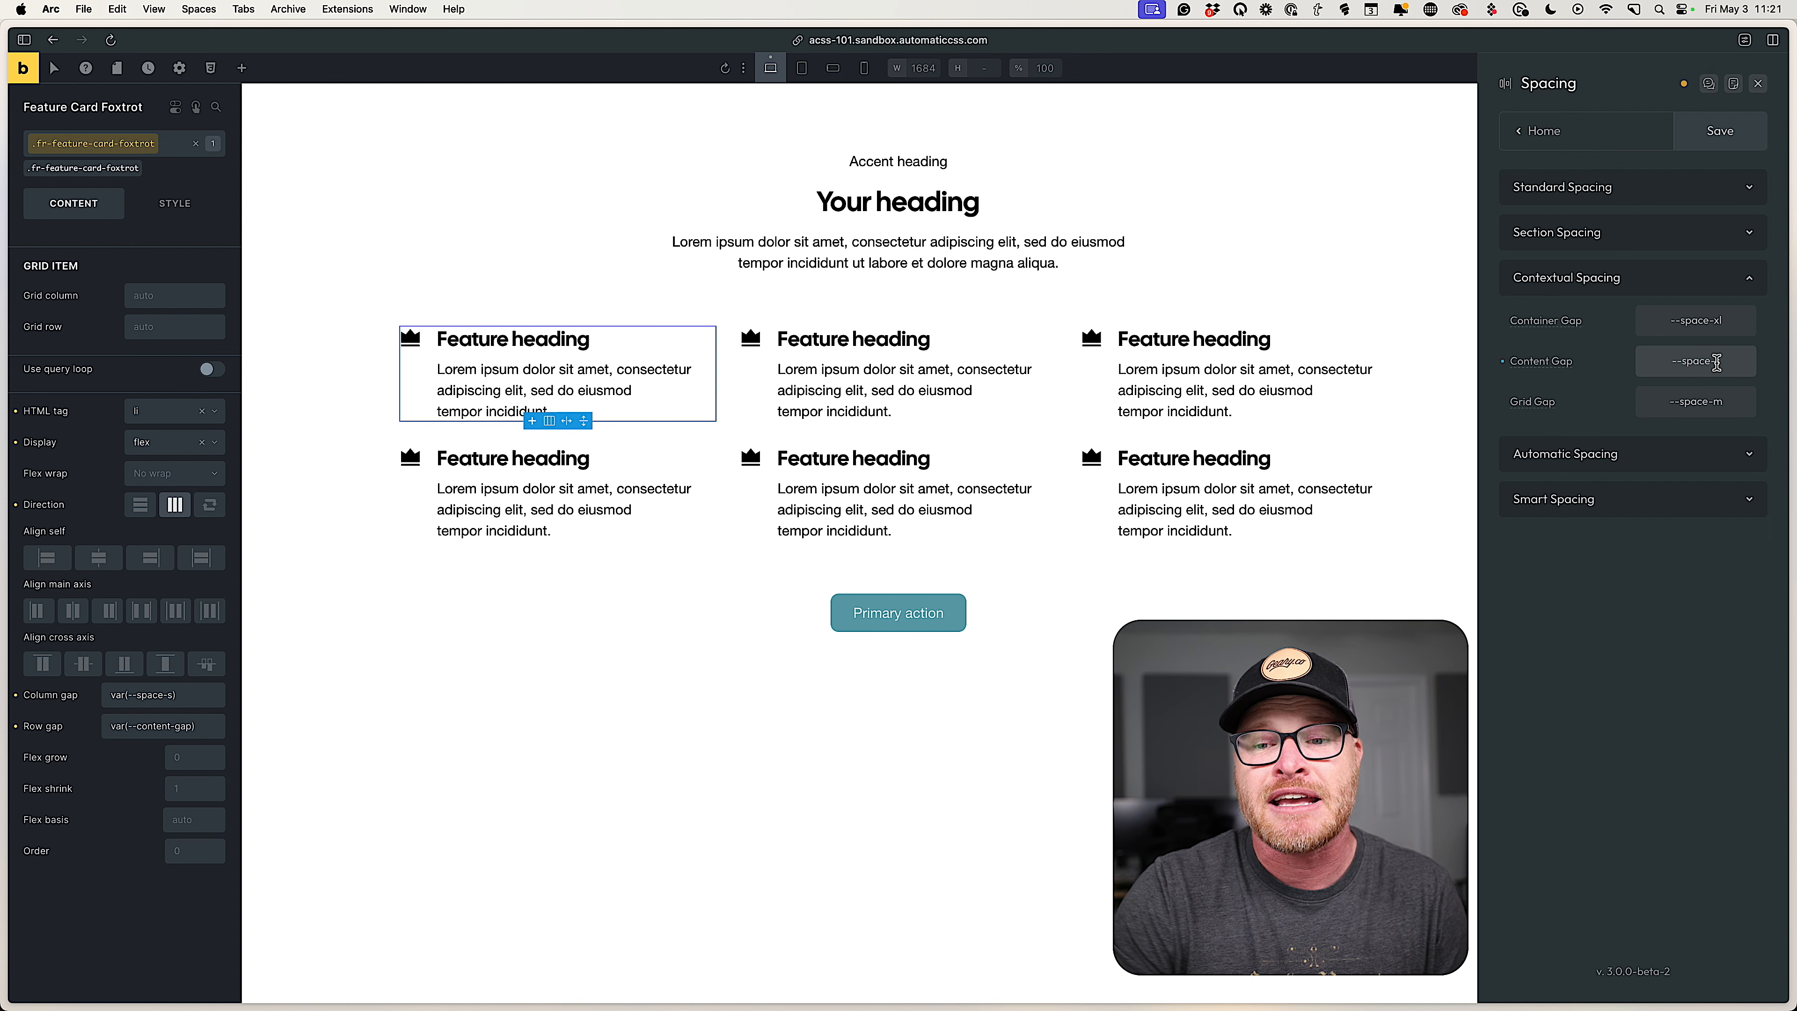
drag(181, 694, 101, 694)
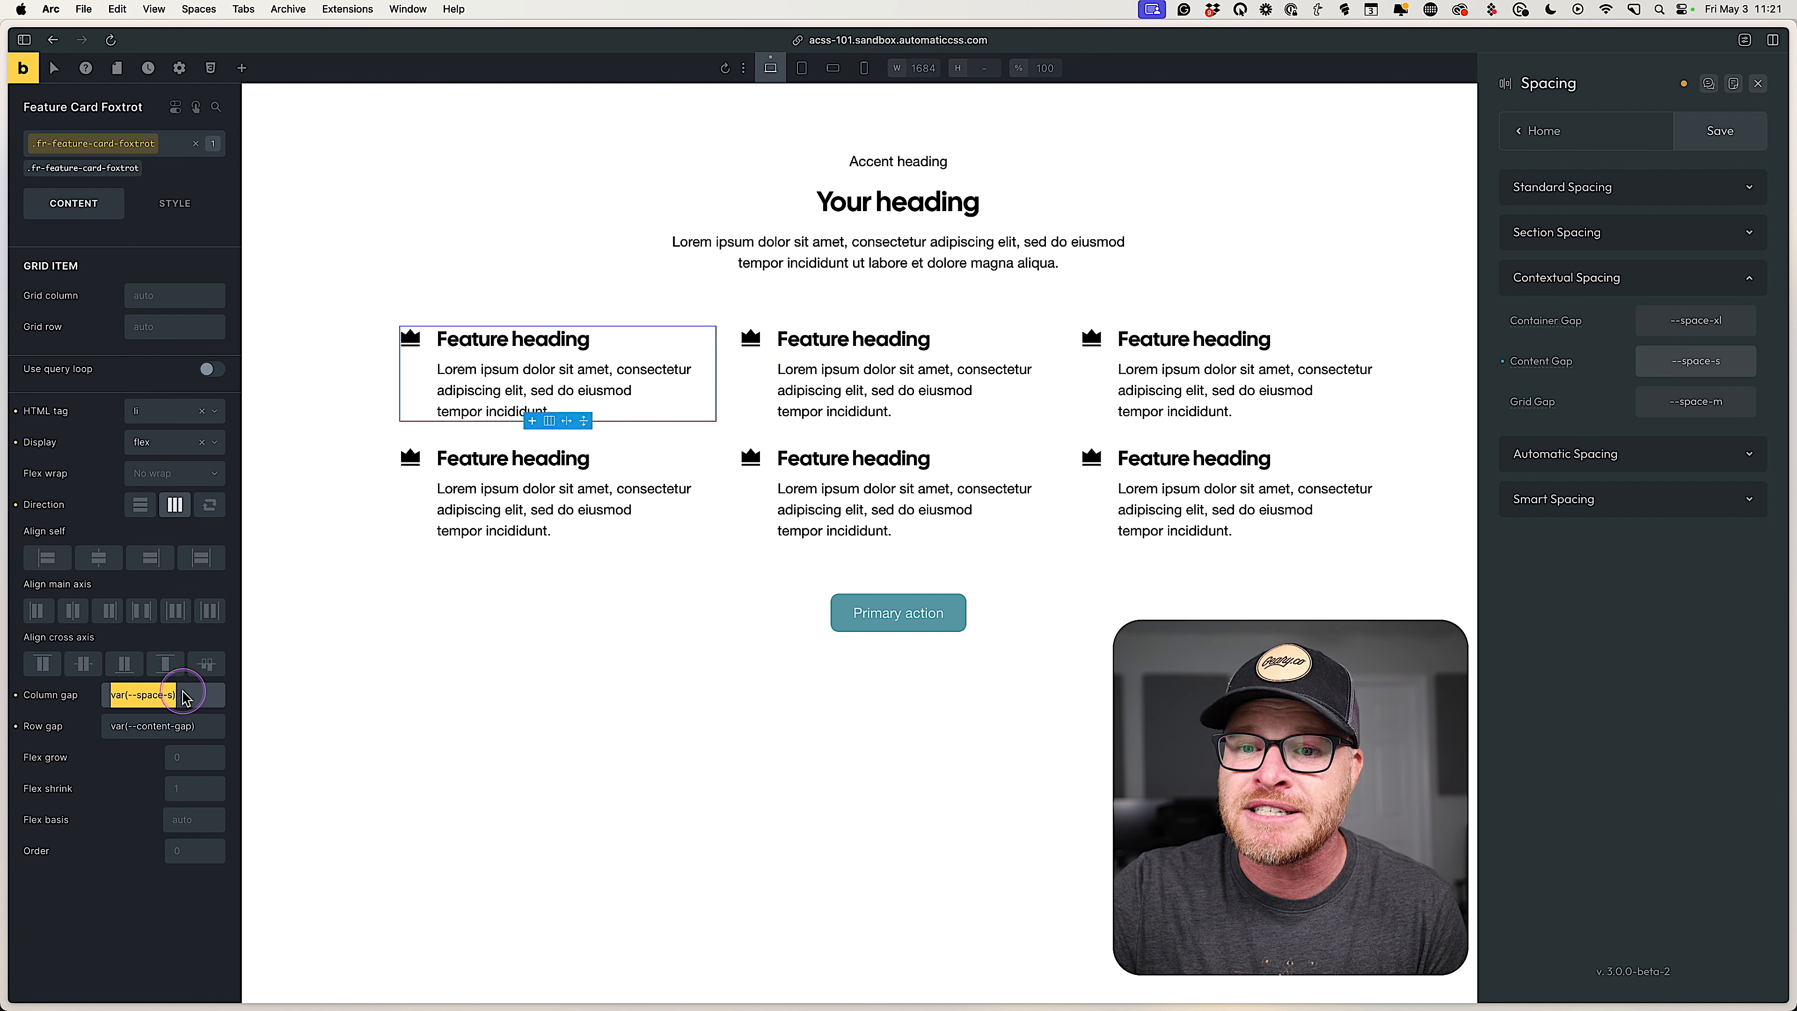
click(182, 695)
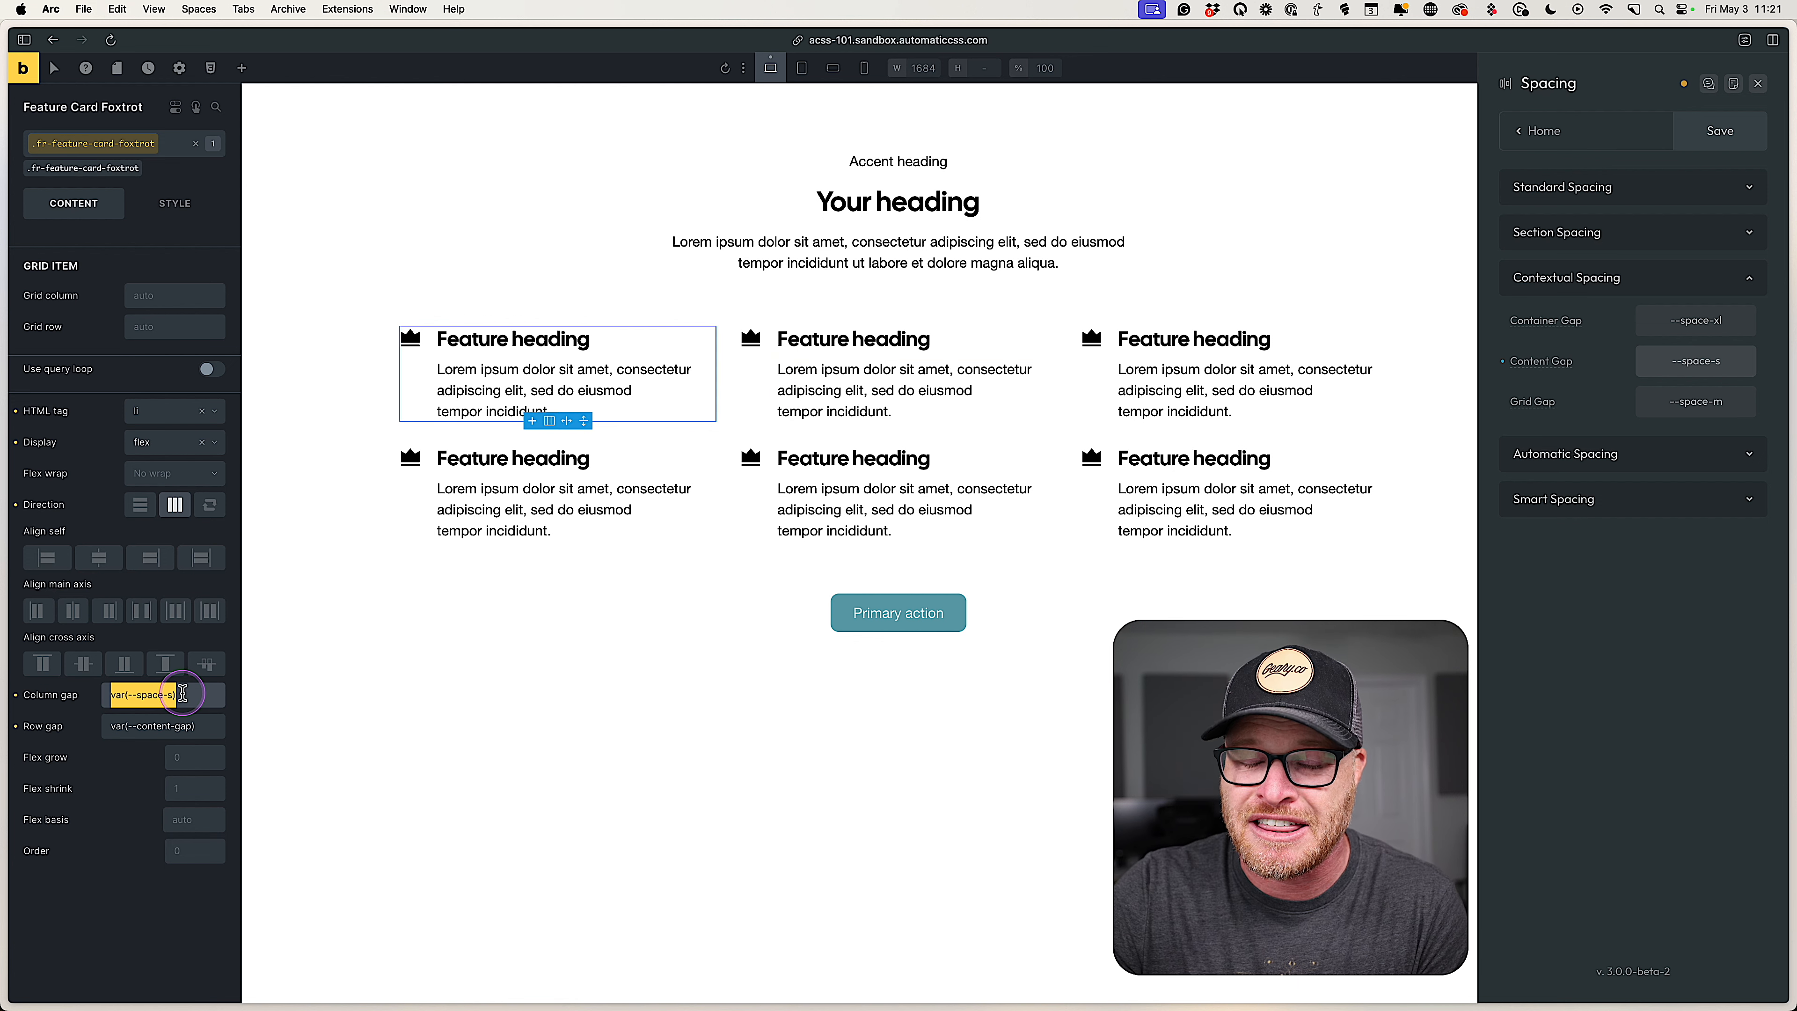
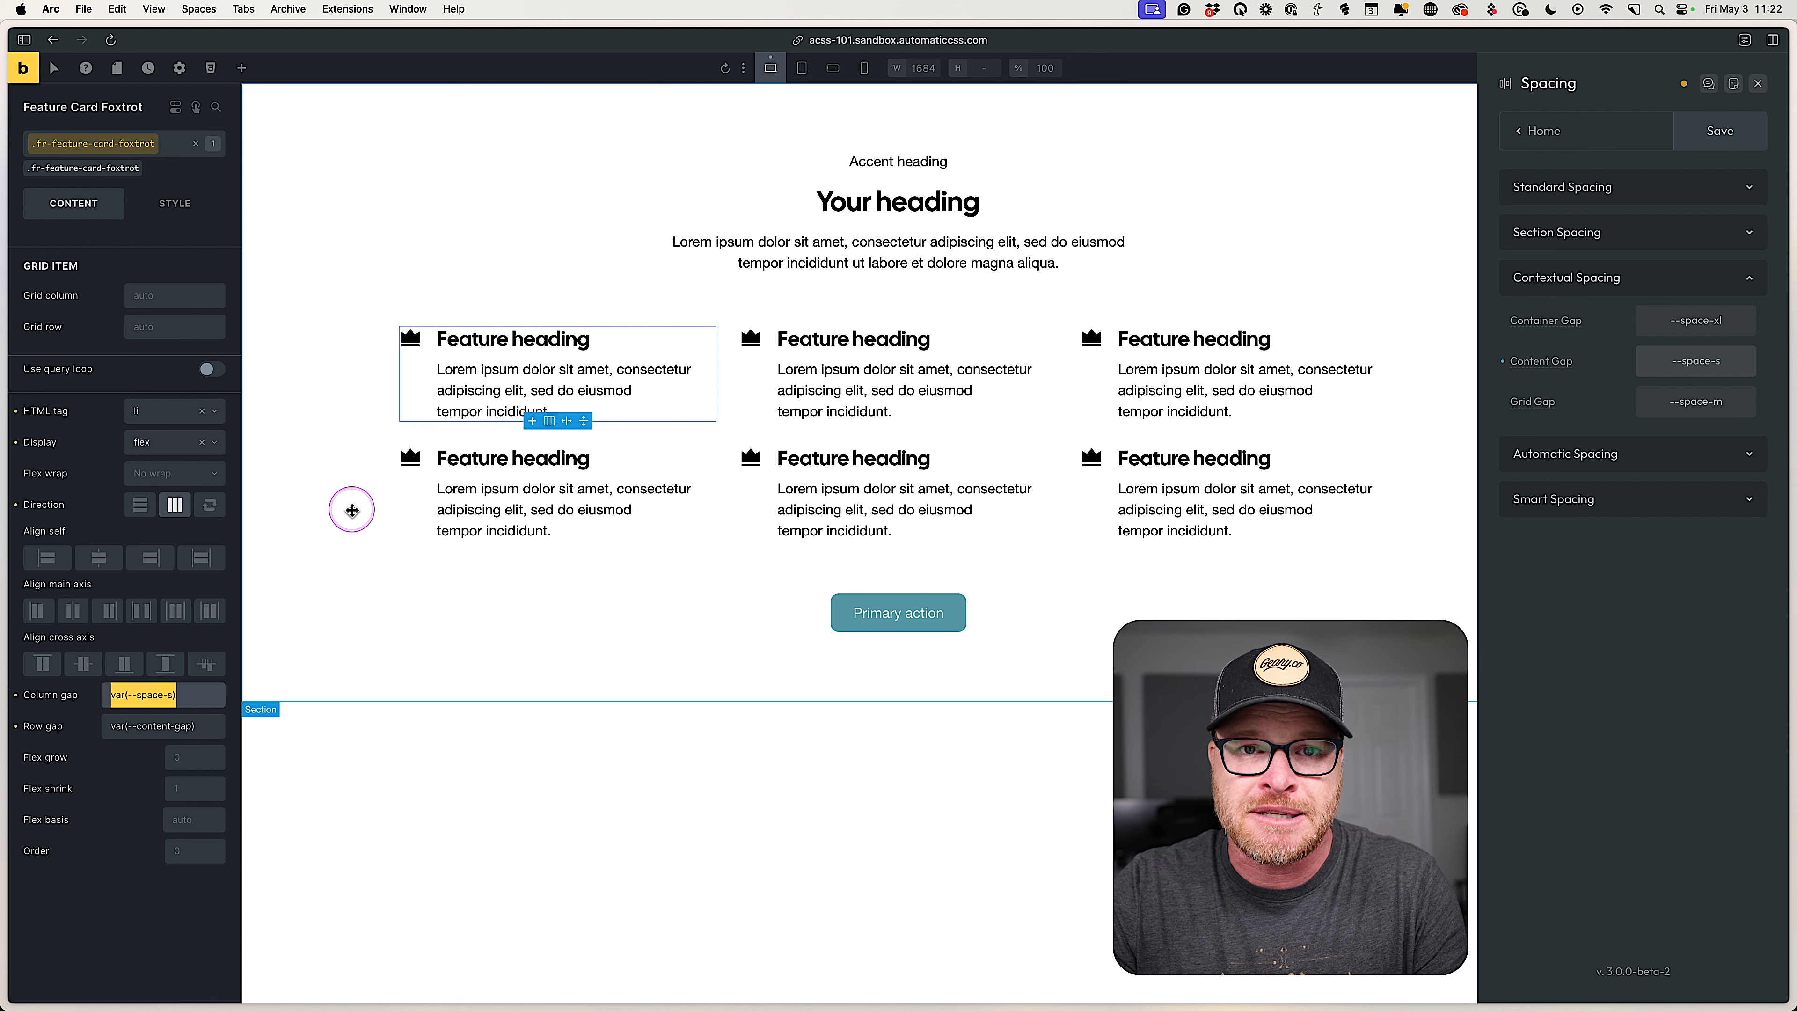
click(351, 509)
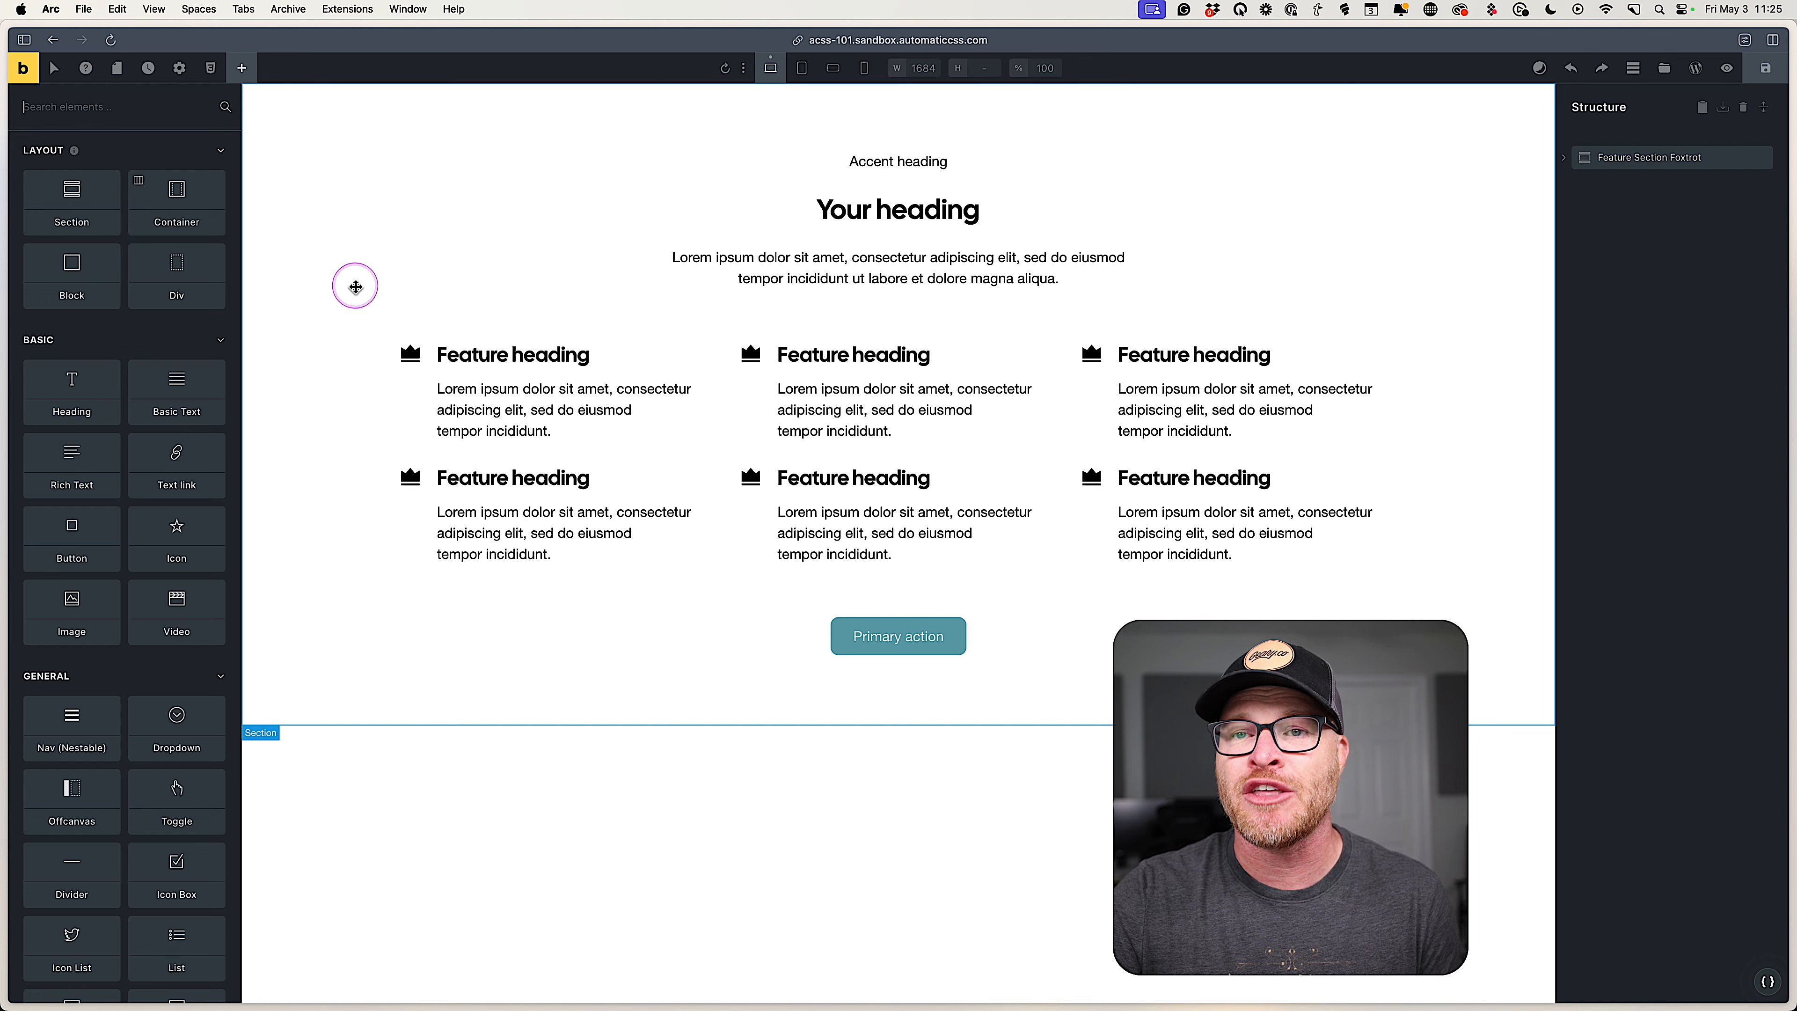
Select the feature section and filter the utility classes for .fr-feature-section-foxtrot by "padd".
click(338, 221)
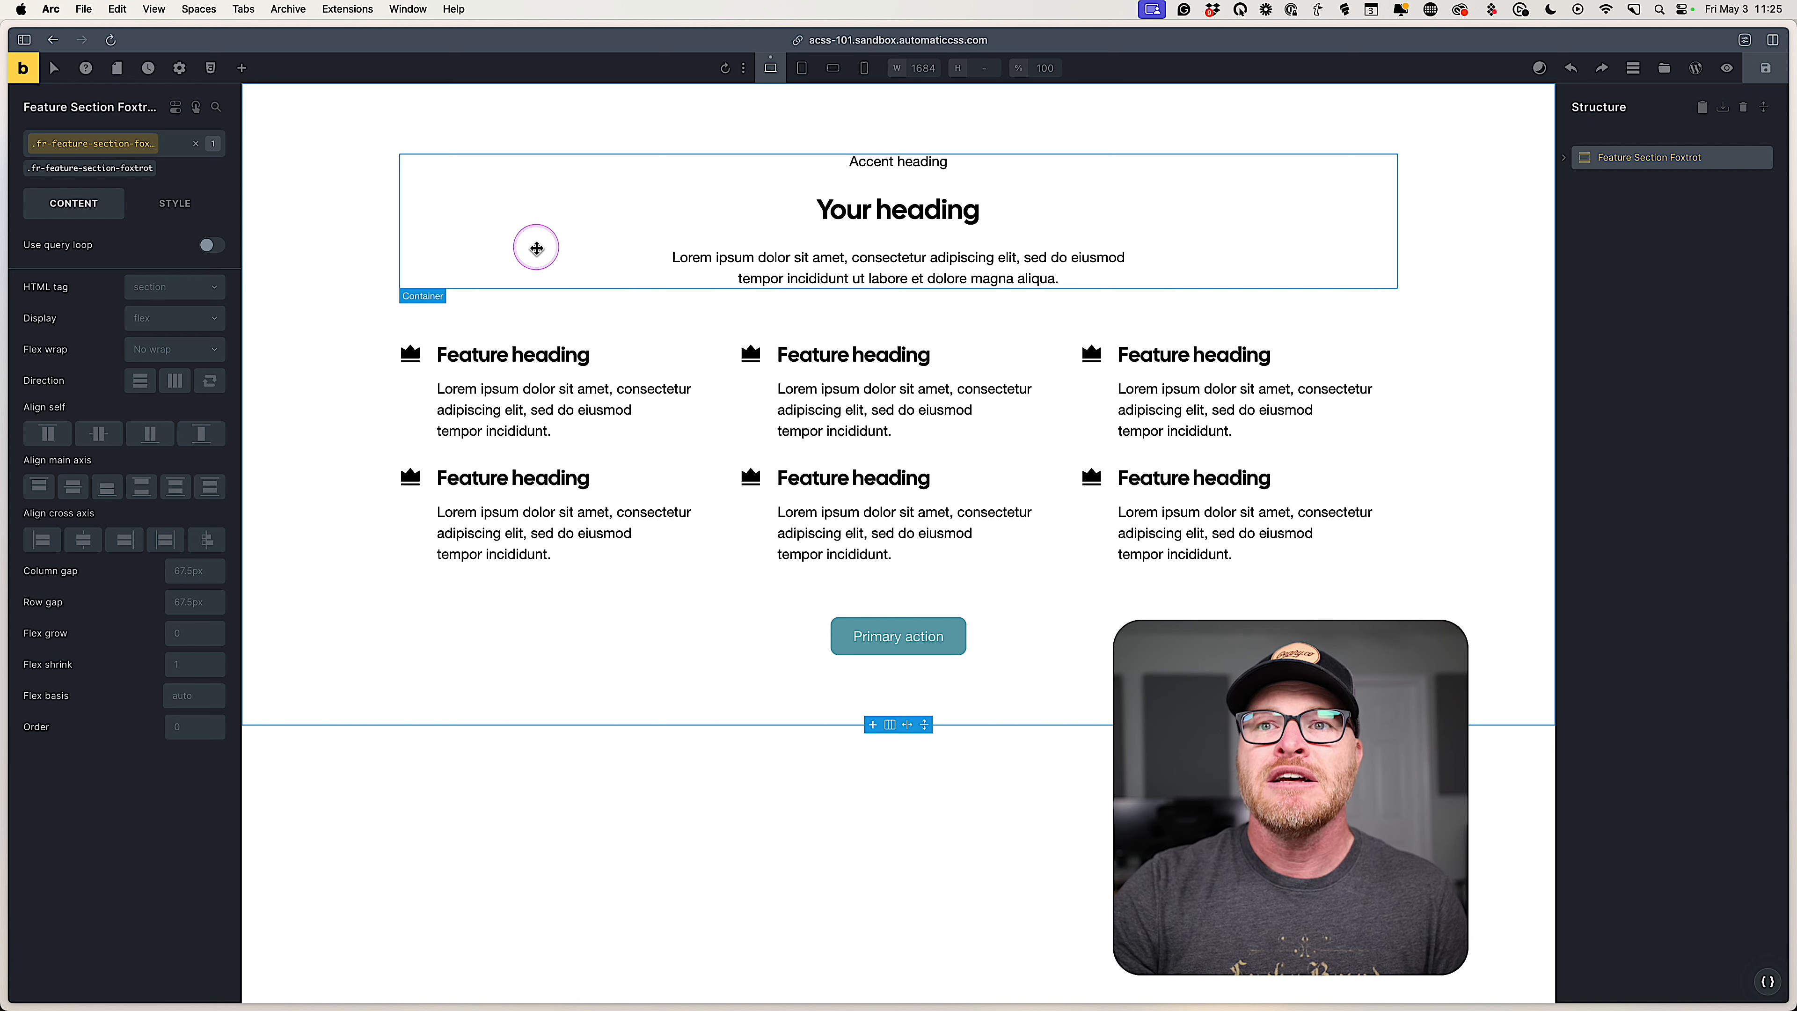
right_click(150, 157)
text(padd)
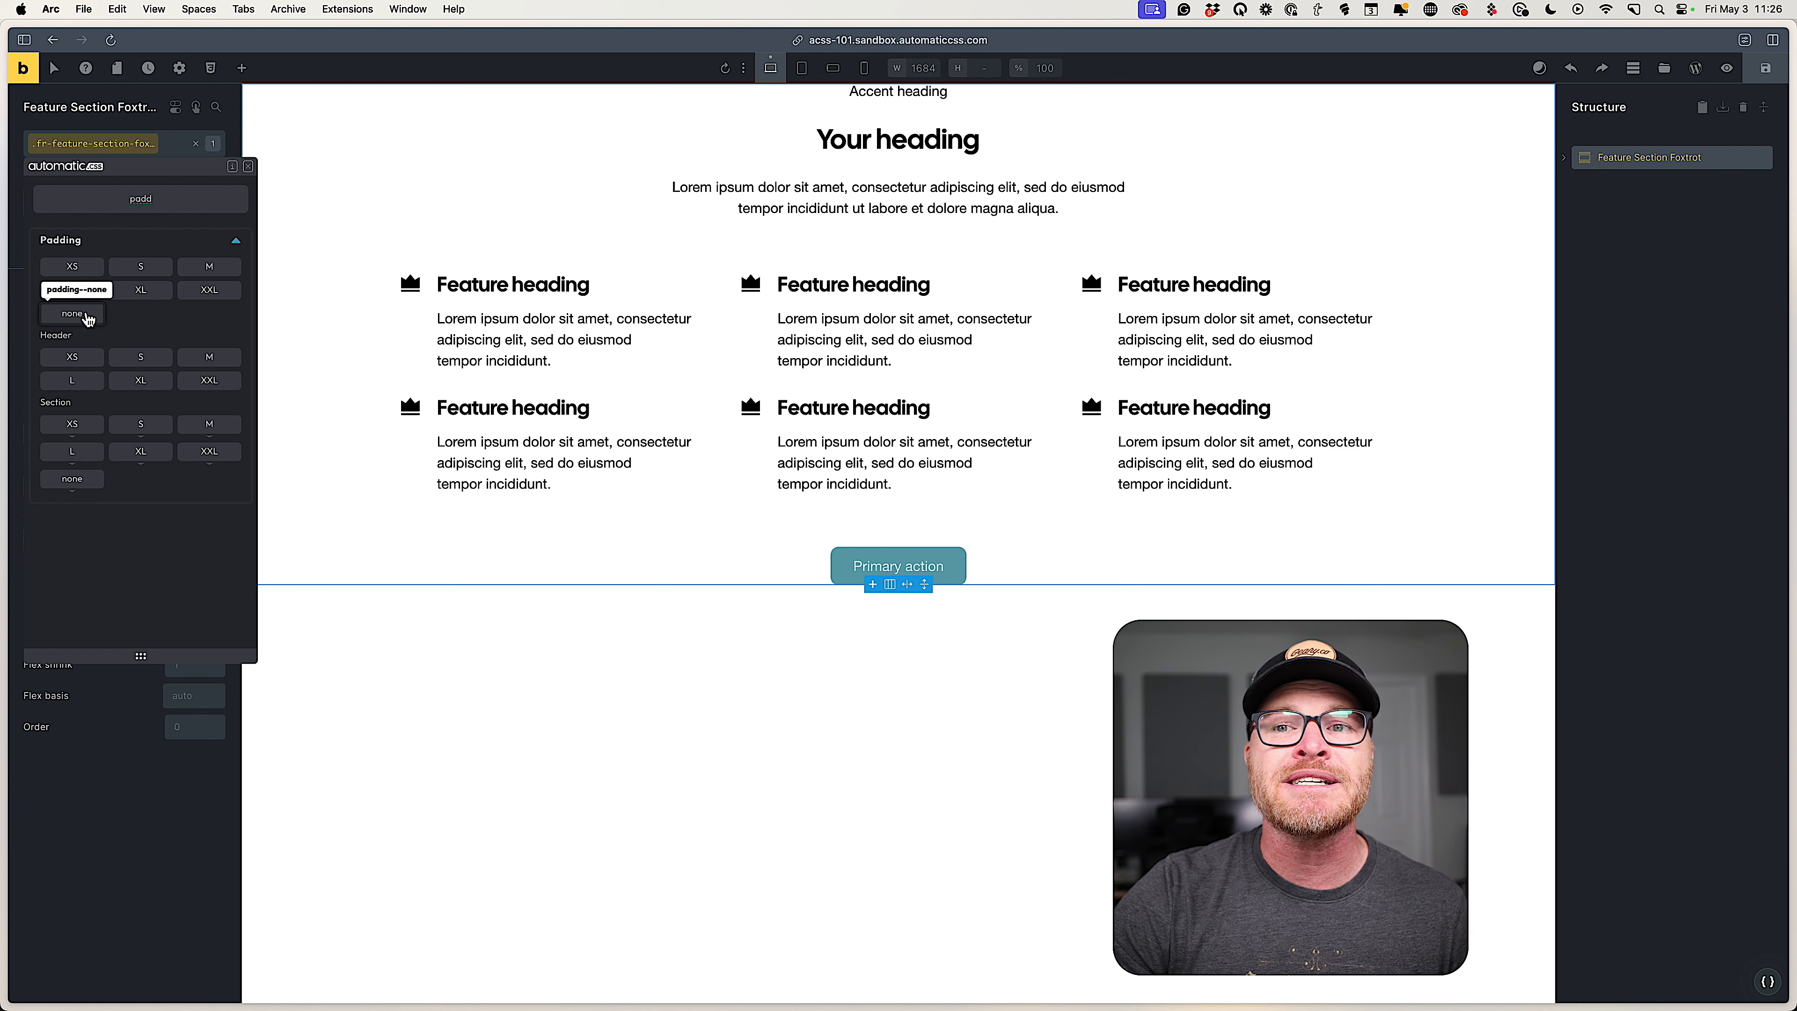
Preview the section padding utility classes in sizes XS, S, M, L and XL on the feature section.
click(190, 433)
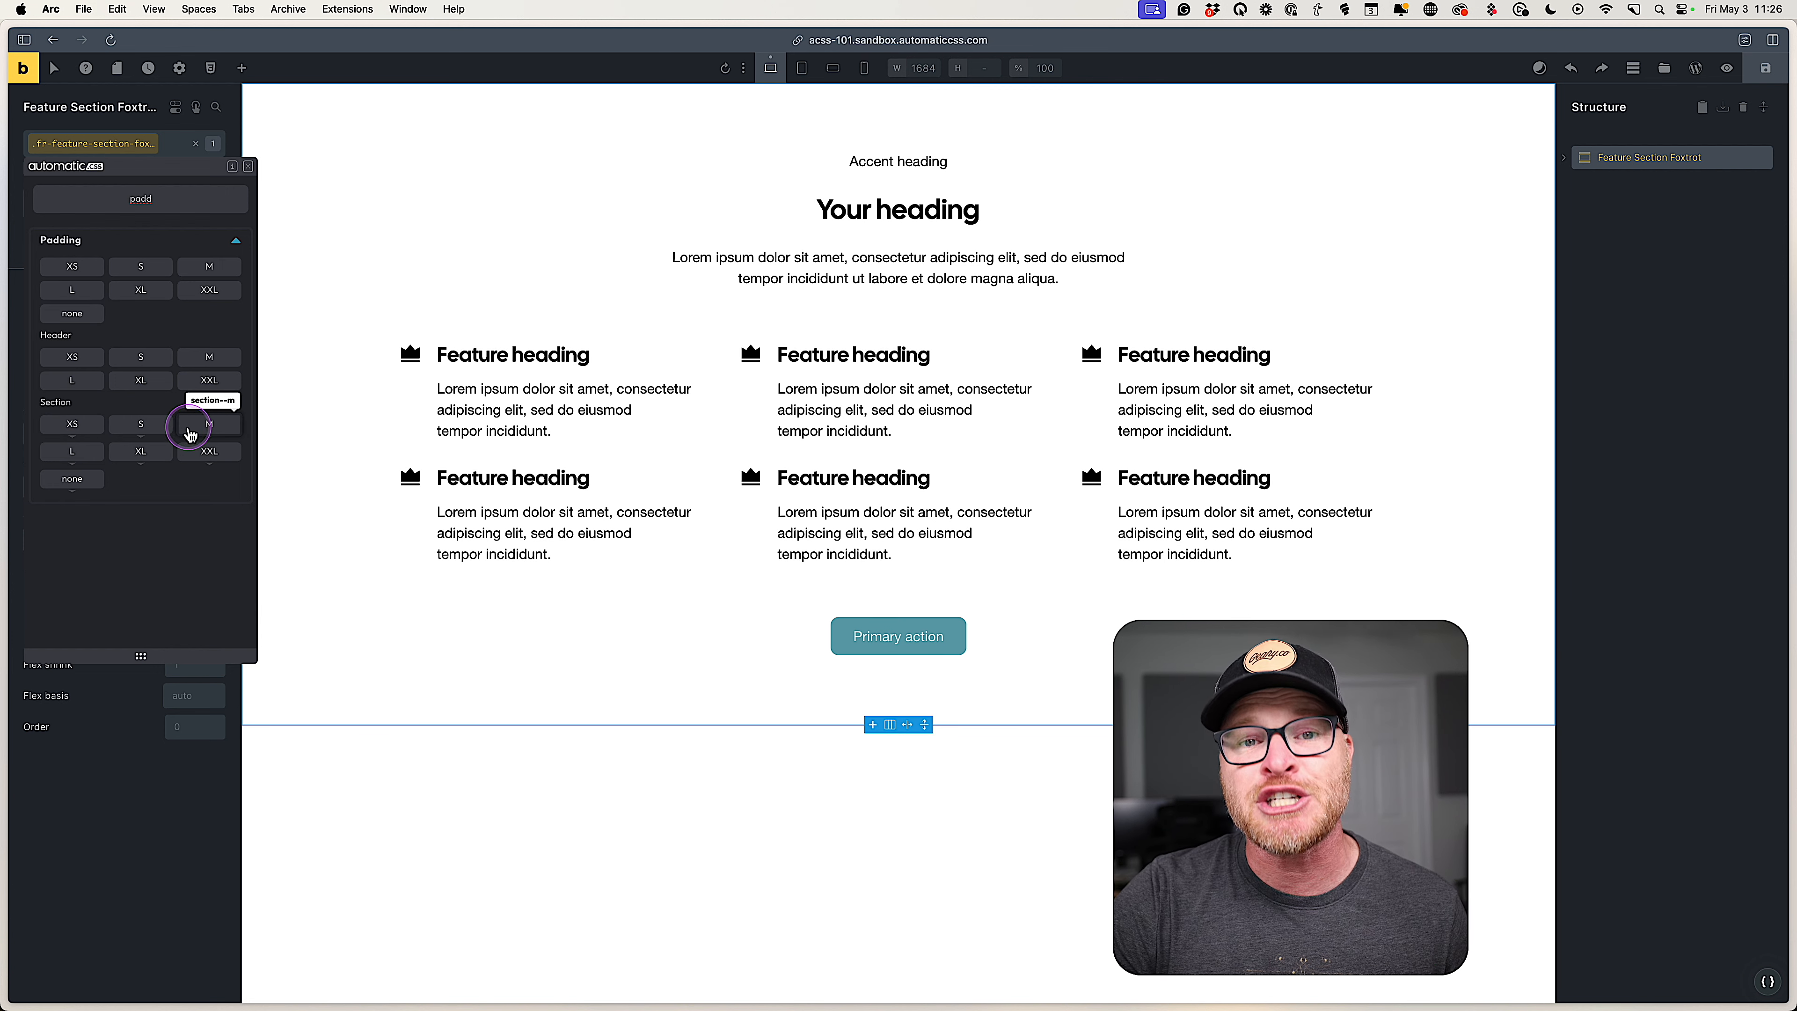
click(73, 431)
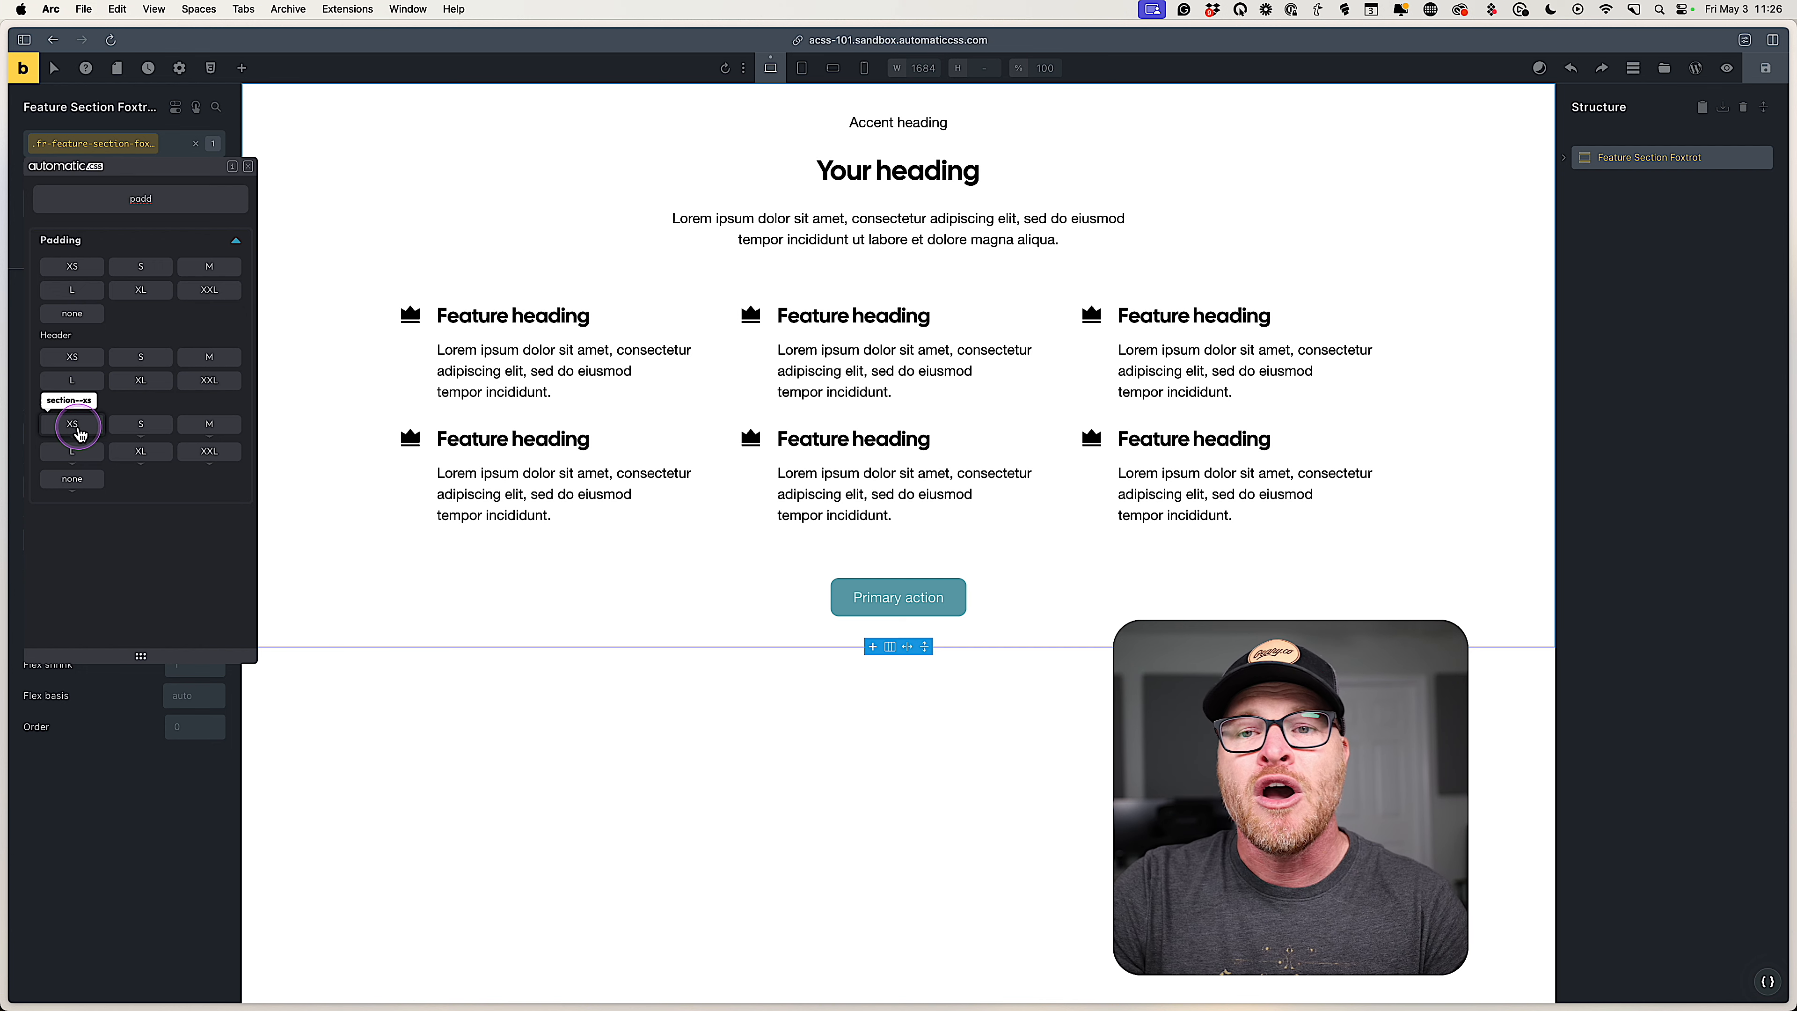
click(172, 429)
click(203, 434)
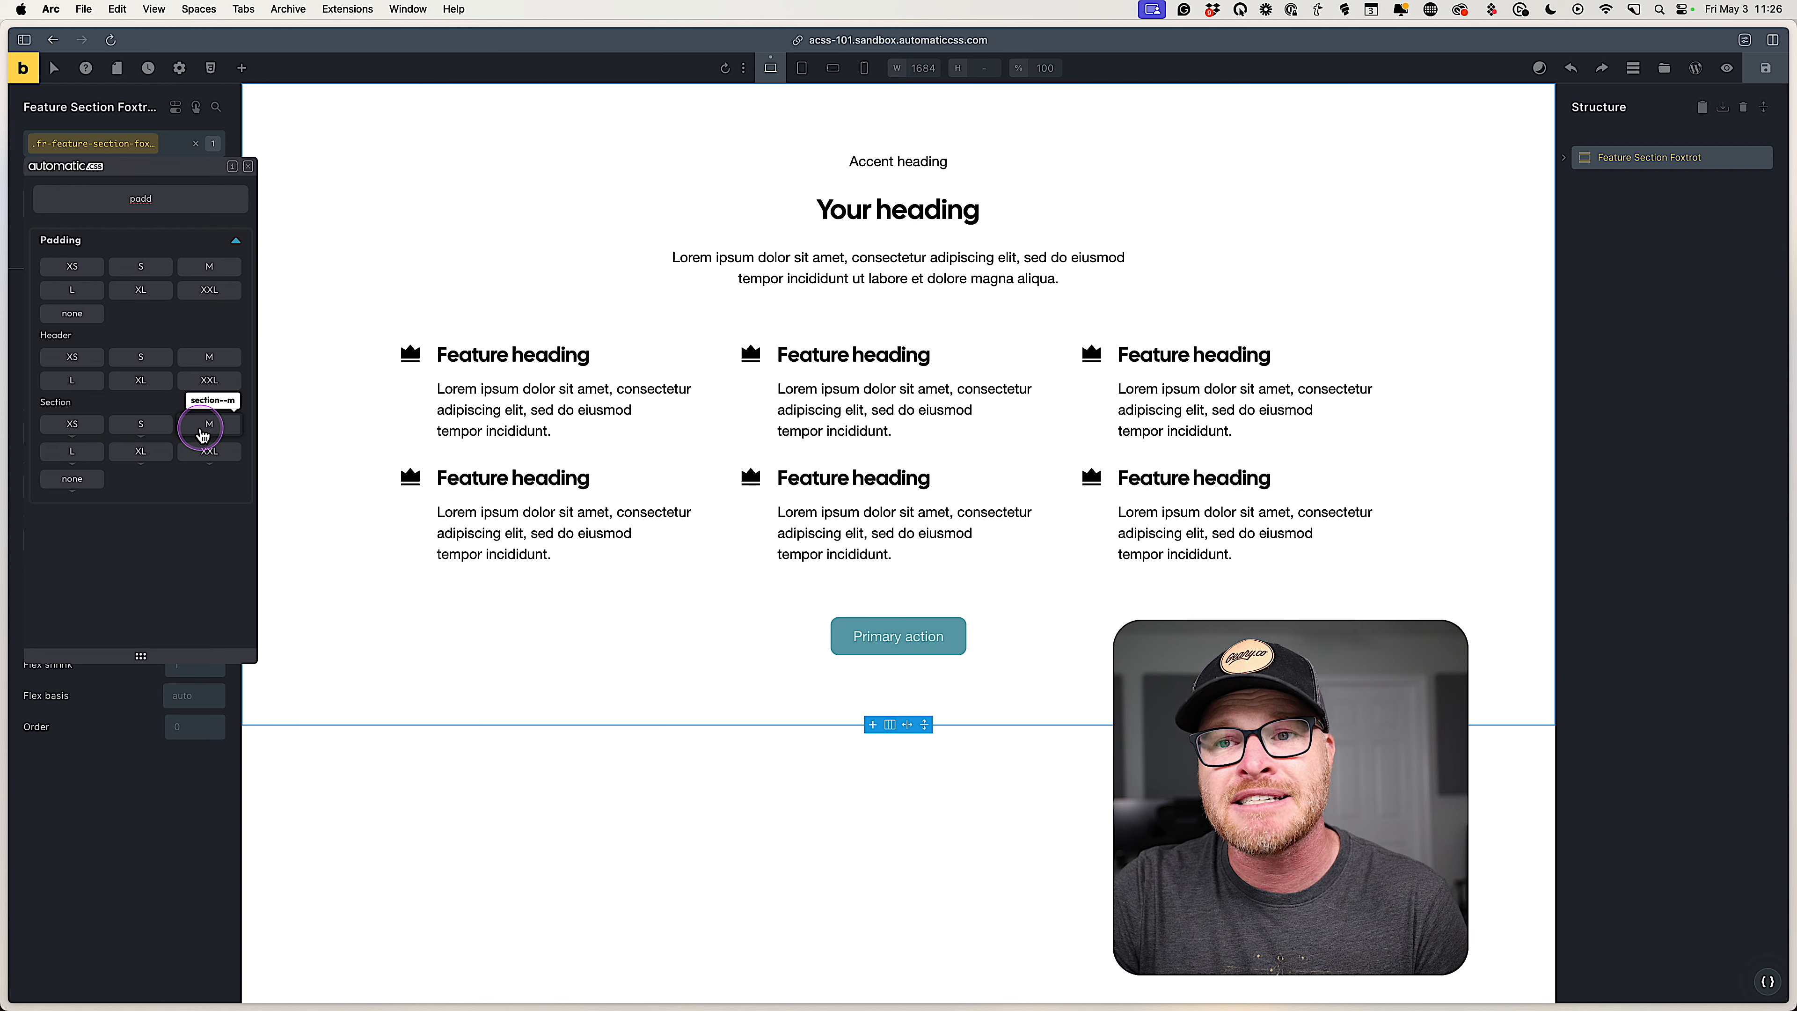
click(145, 429)
click(76, 429)
click(91, 455)
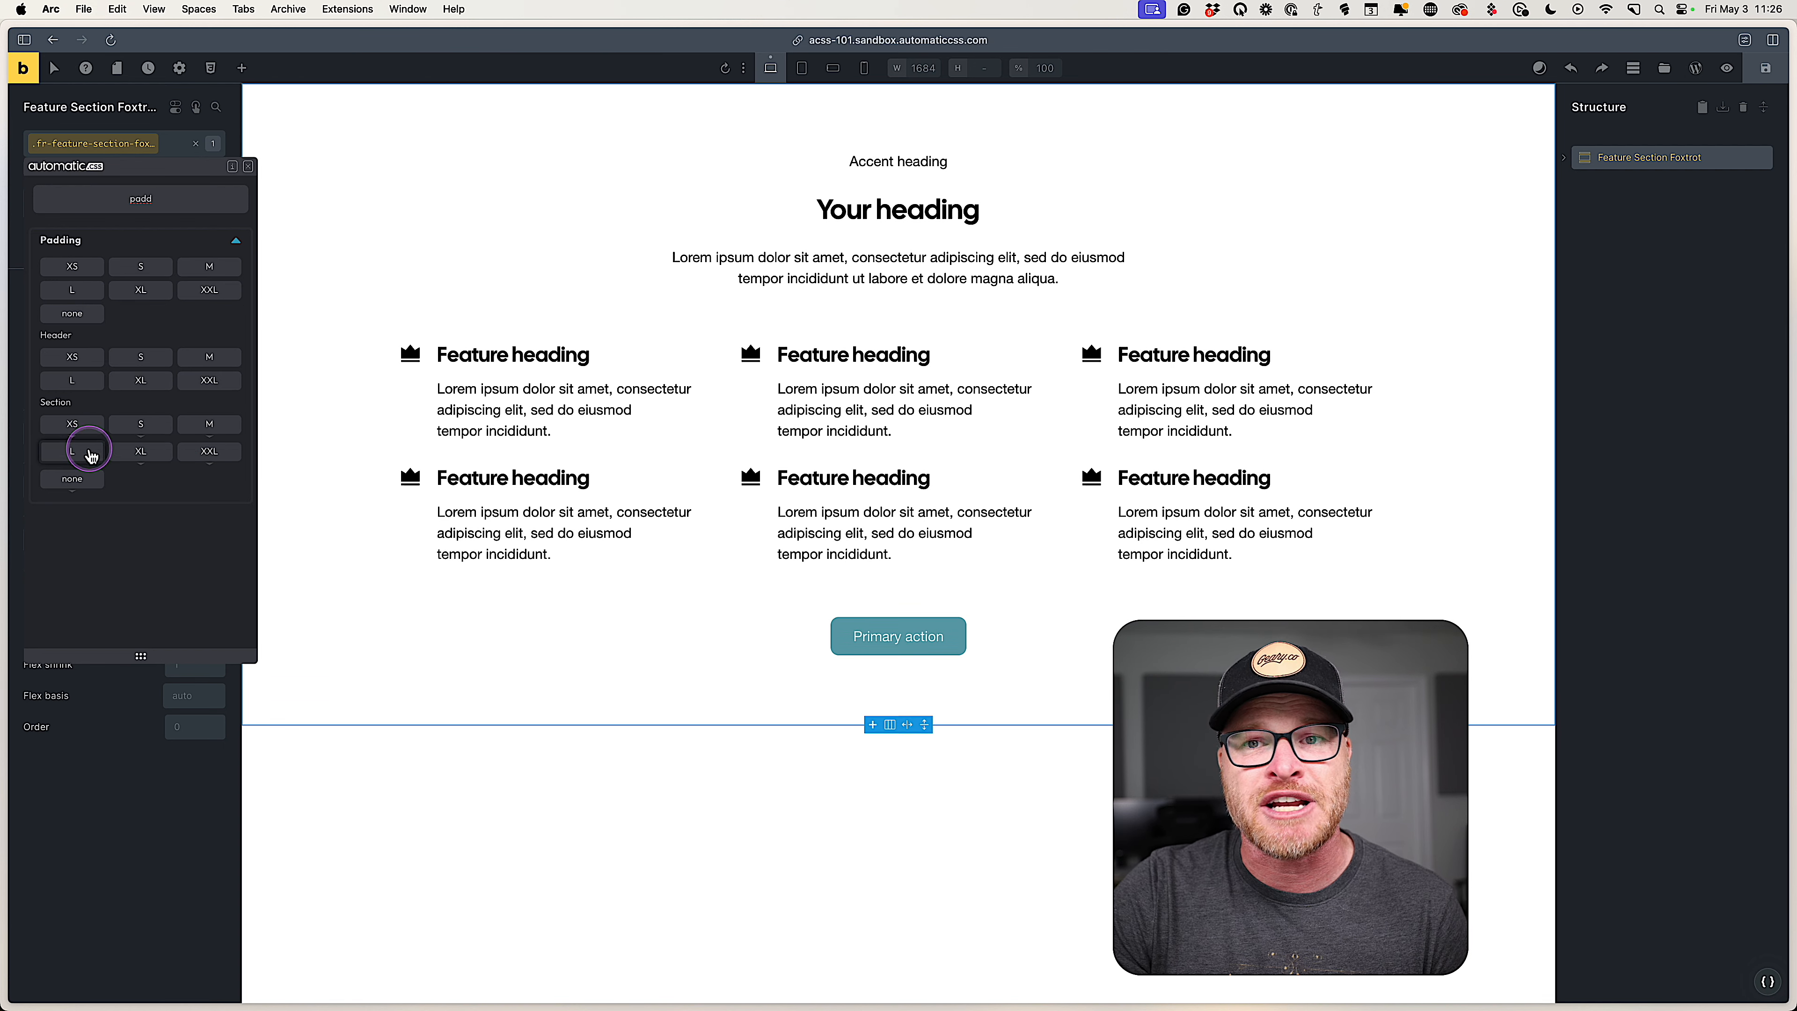
click(135, 455)
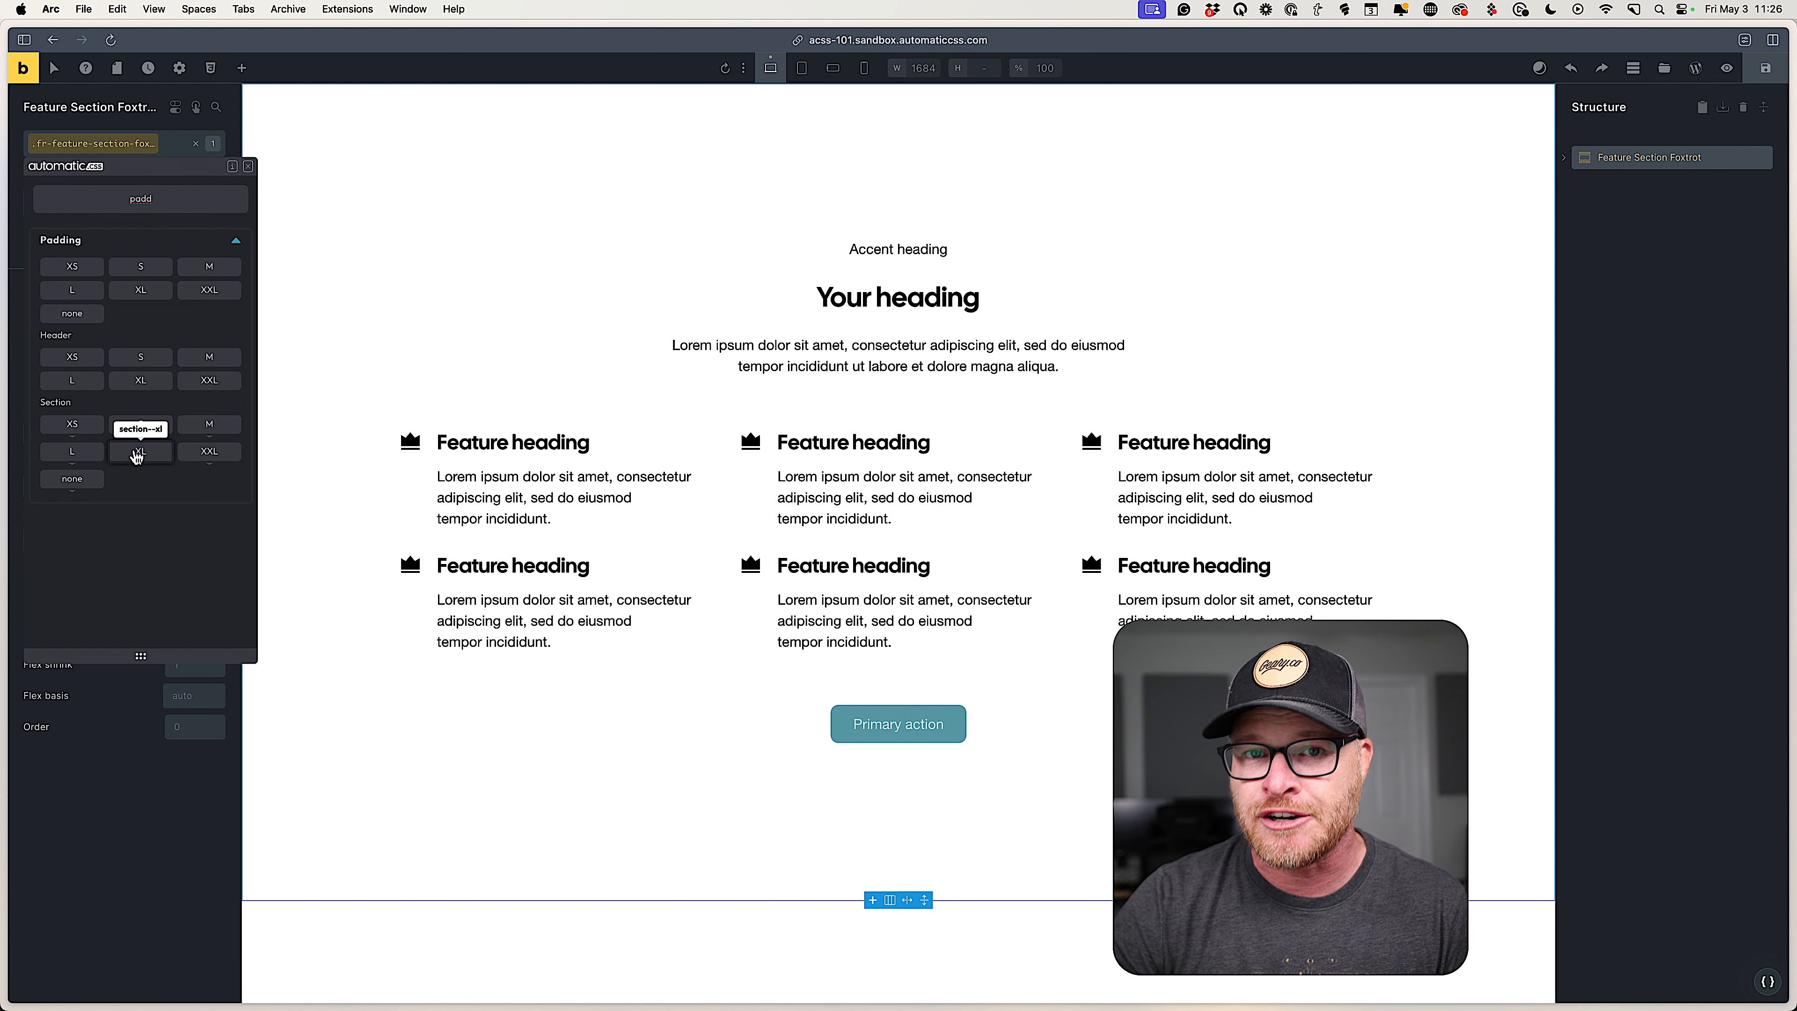
click(137, 456)
click(126, 458)
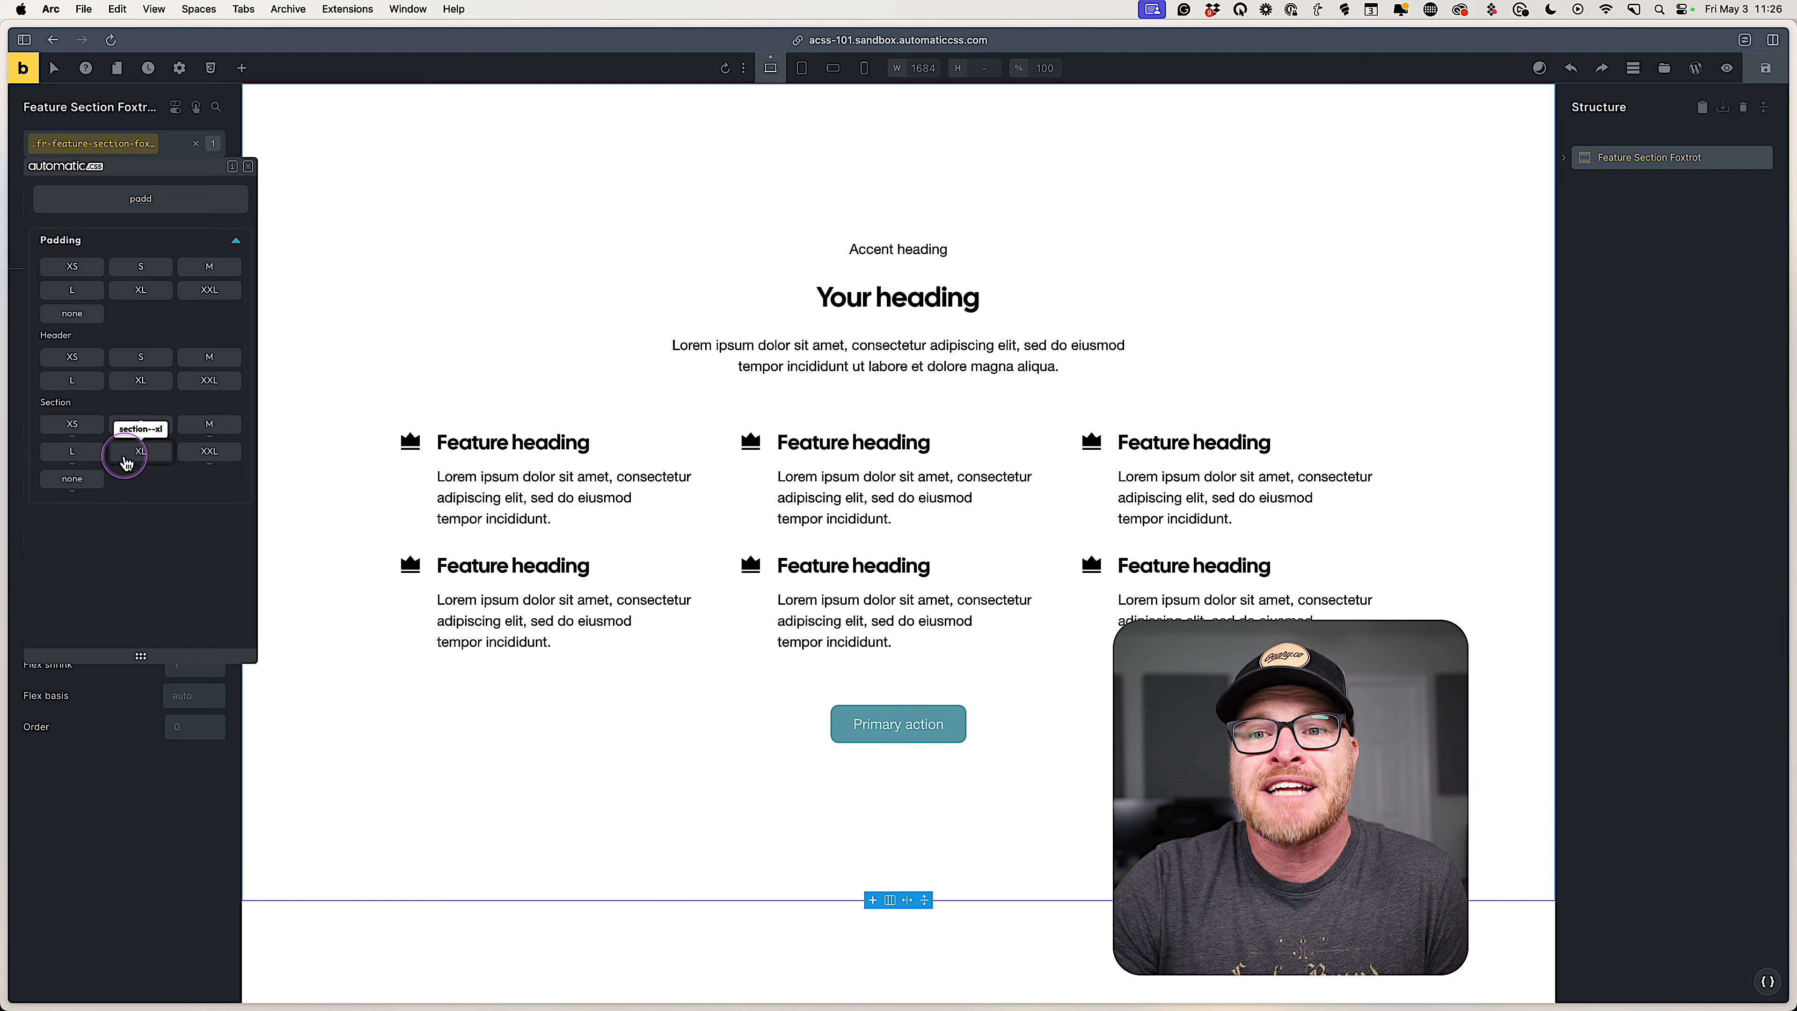
Preview the M section padding on the feature section and apply the section--l utility class to it.
click(211, 434)
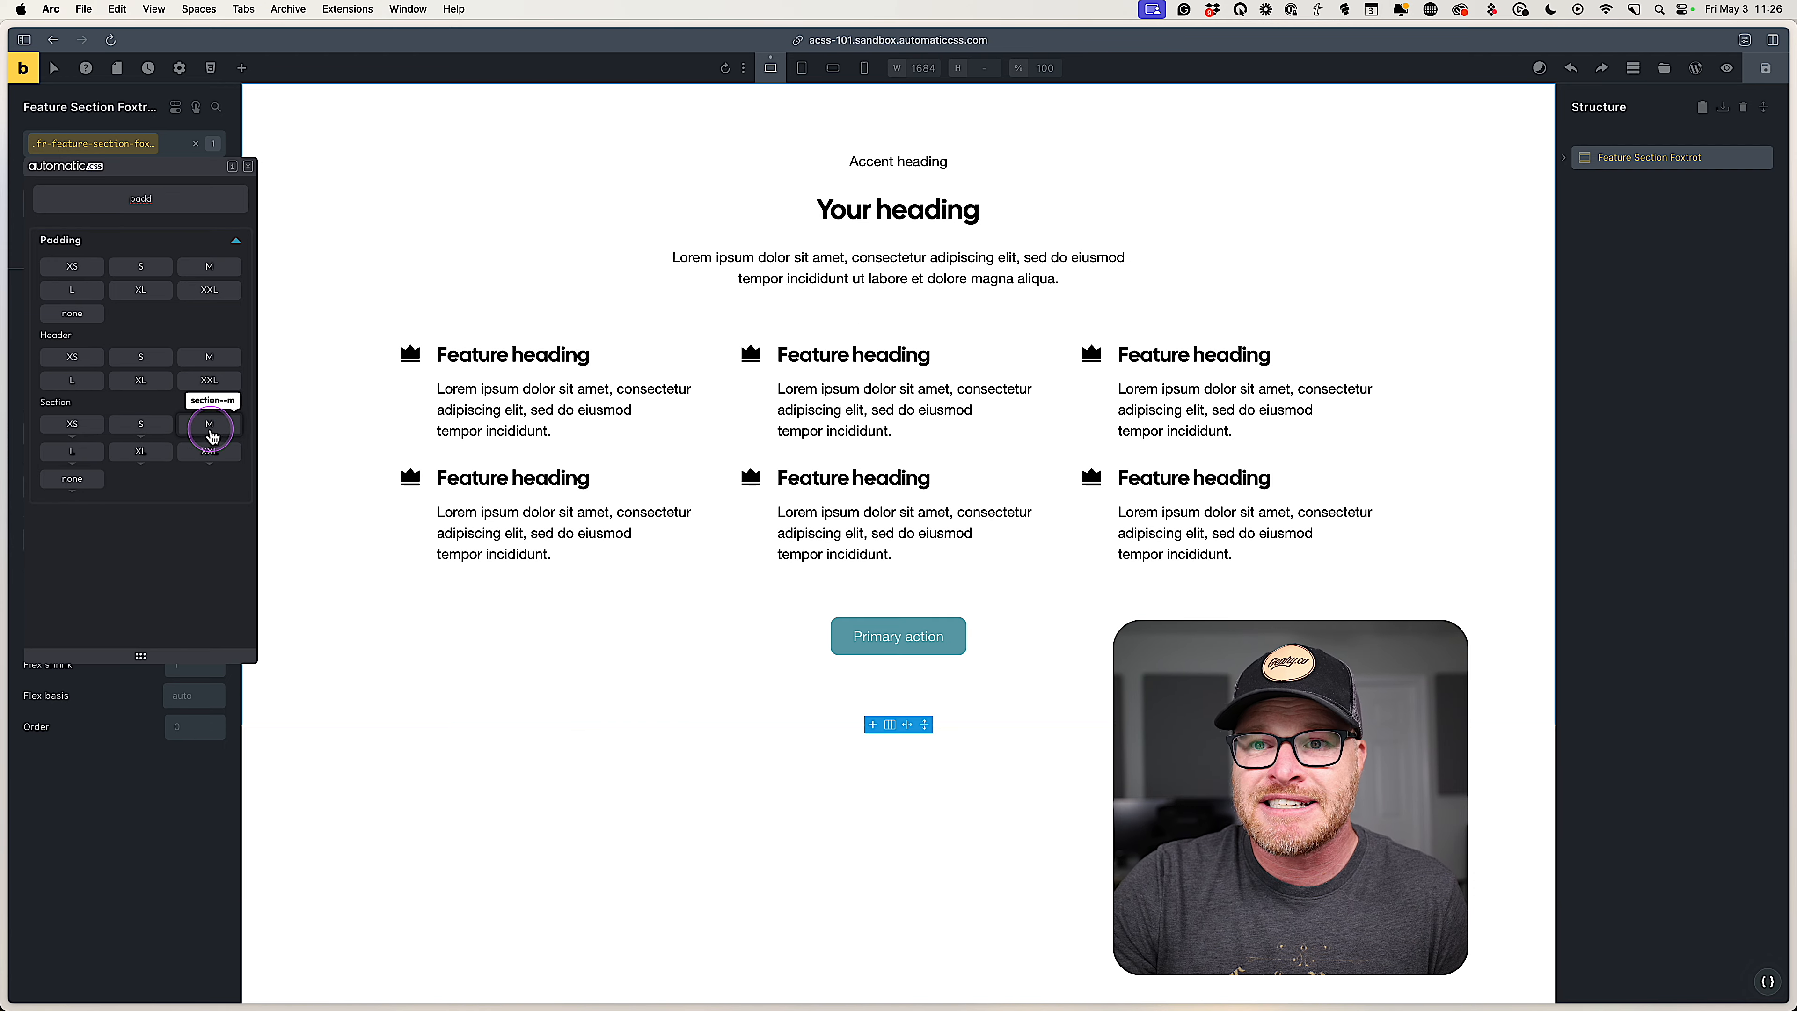
click(84, 457)
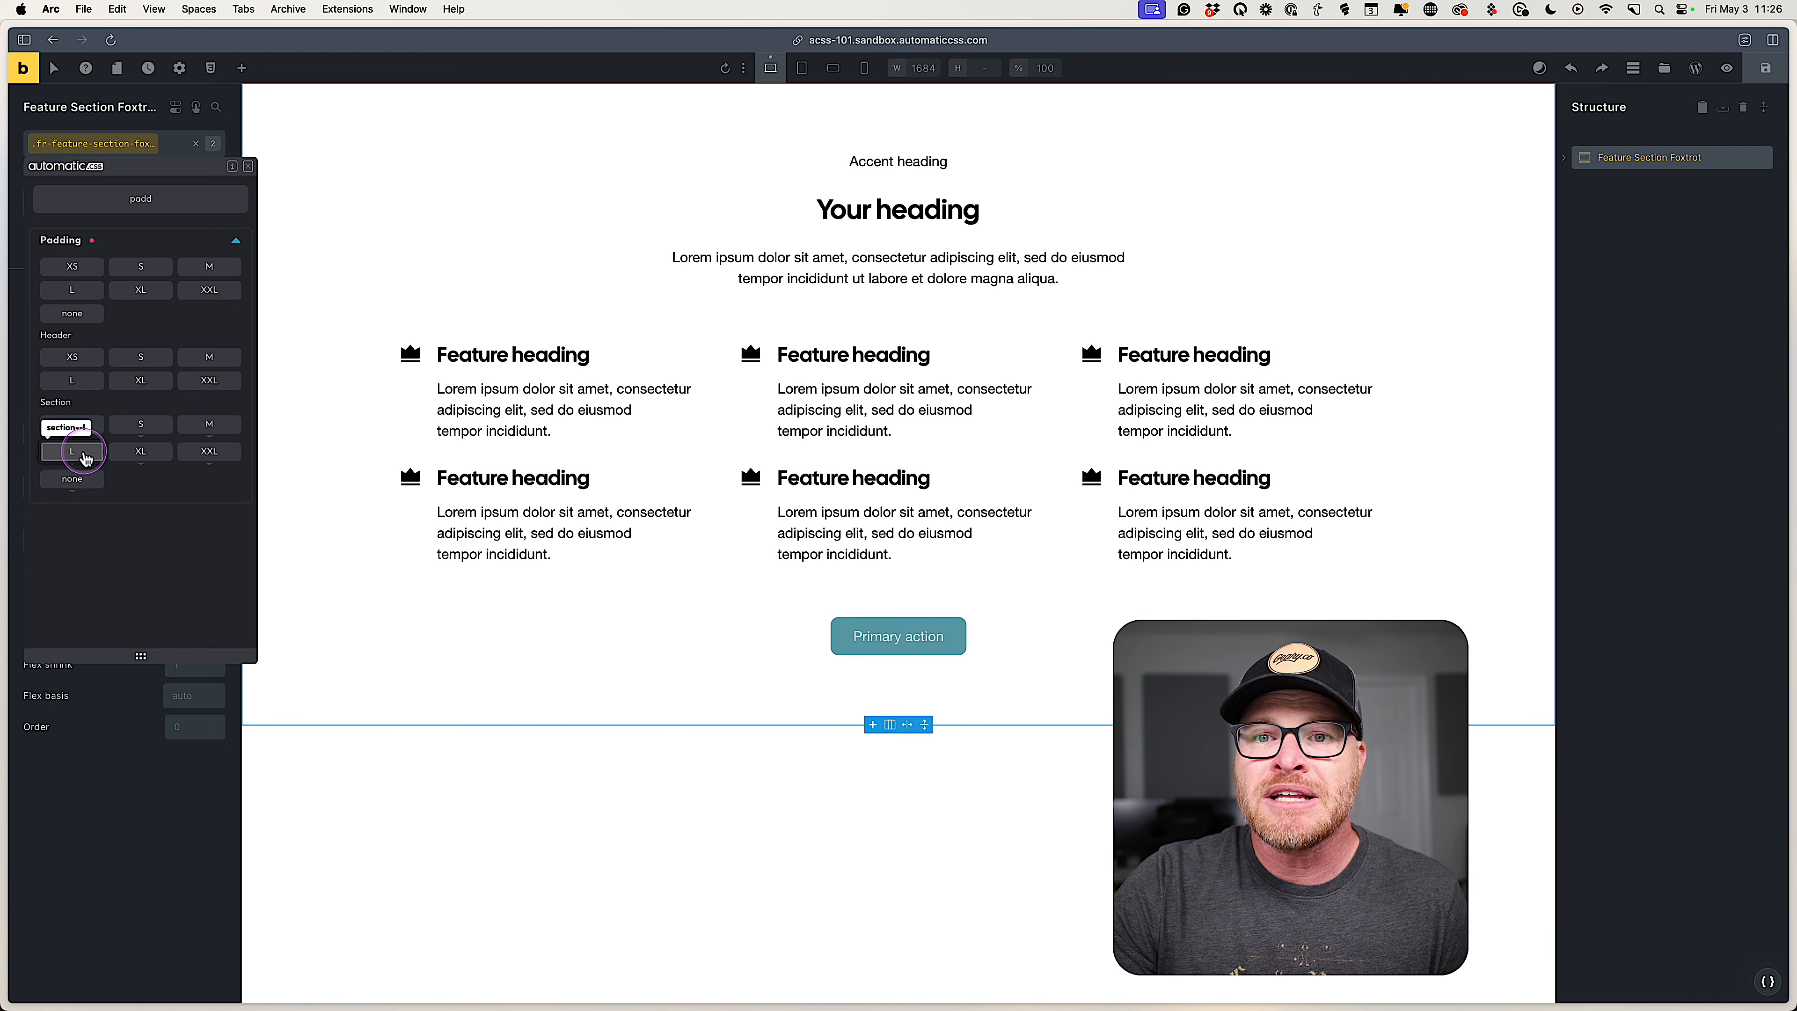
click(247, 167)
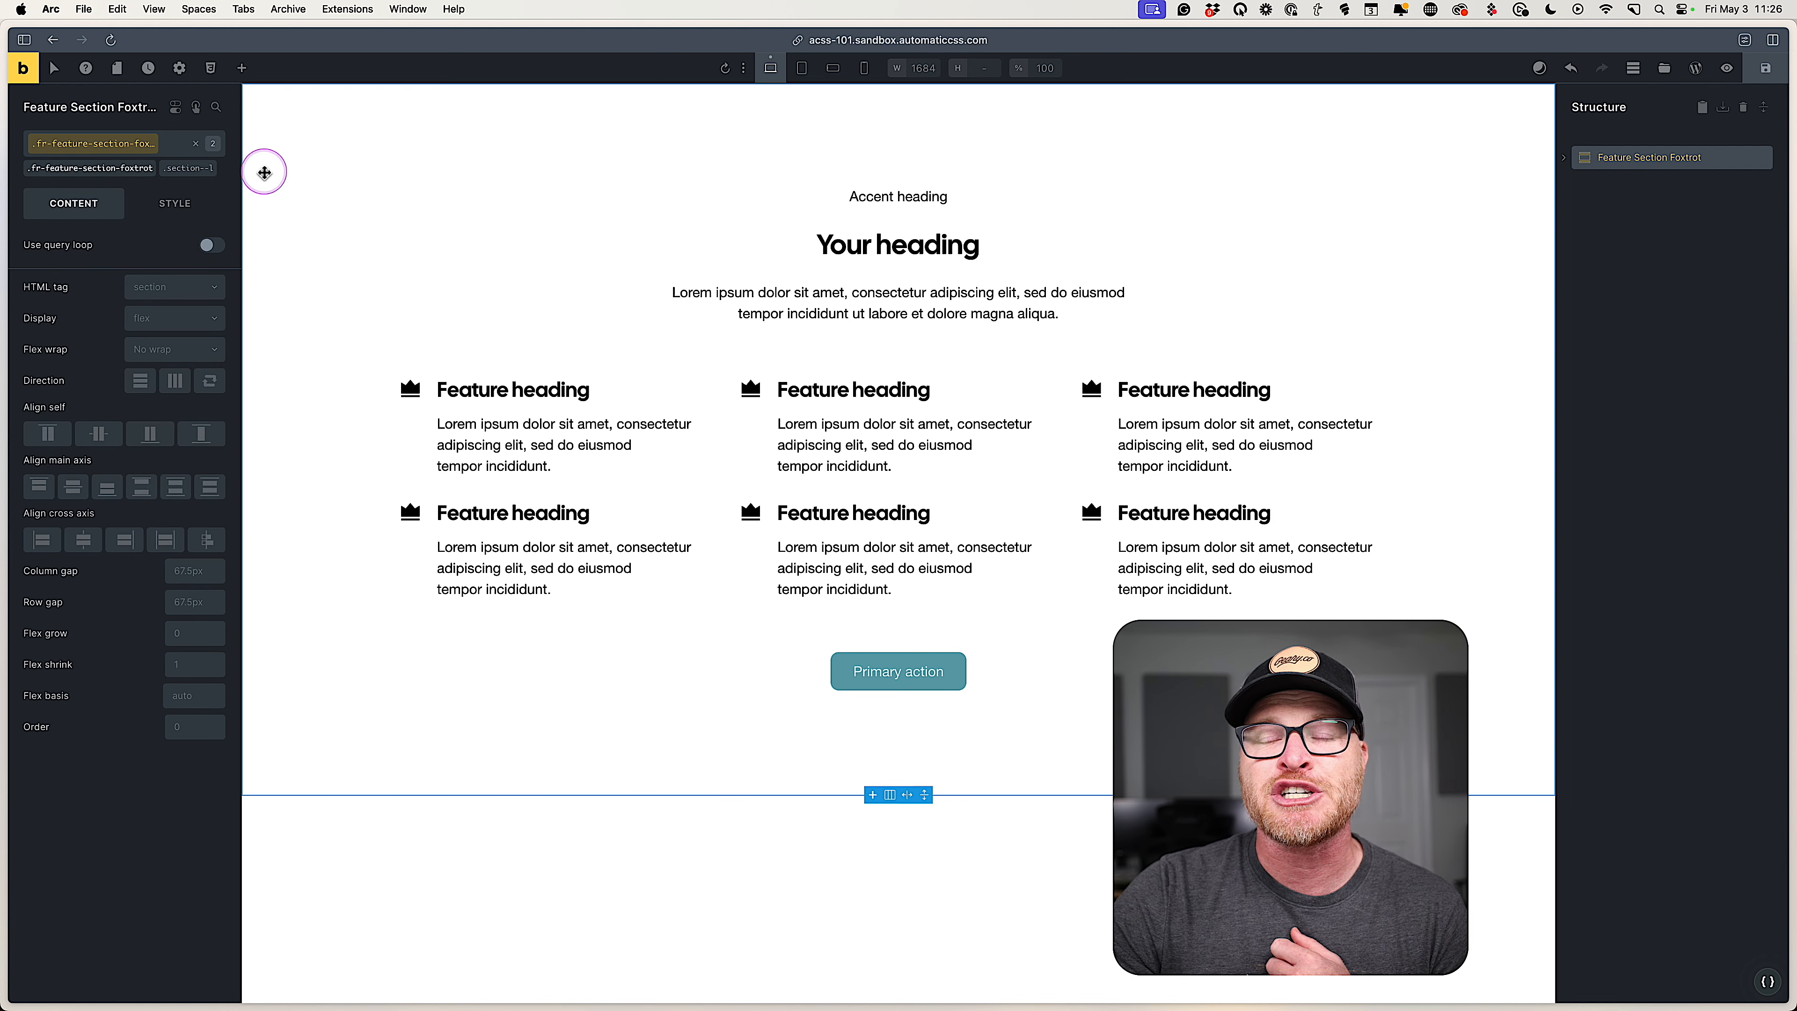
Replace the section--l class on the feature section with section--xxl, filtering the utility classes by "padd".
click(188, 168)
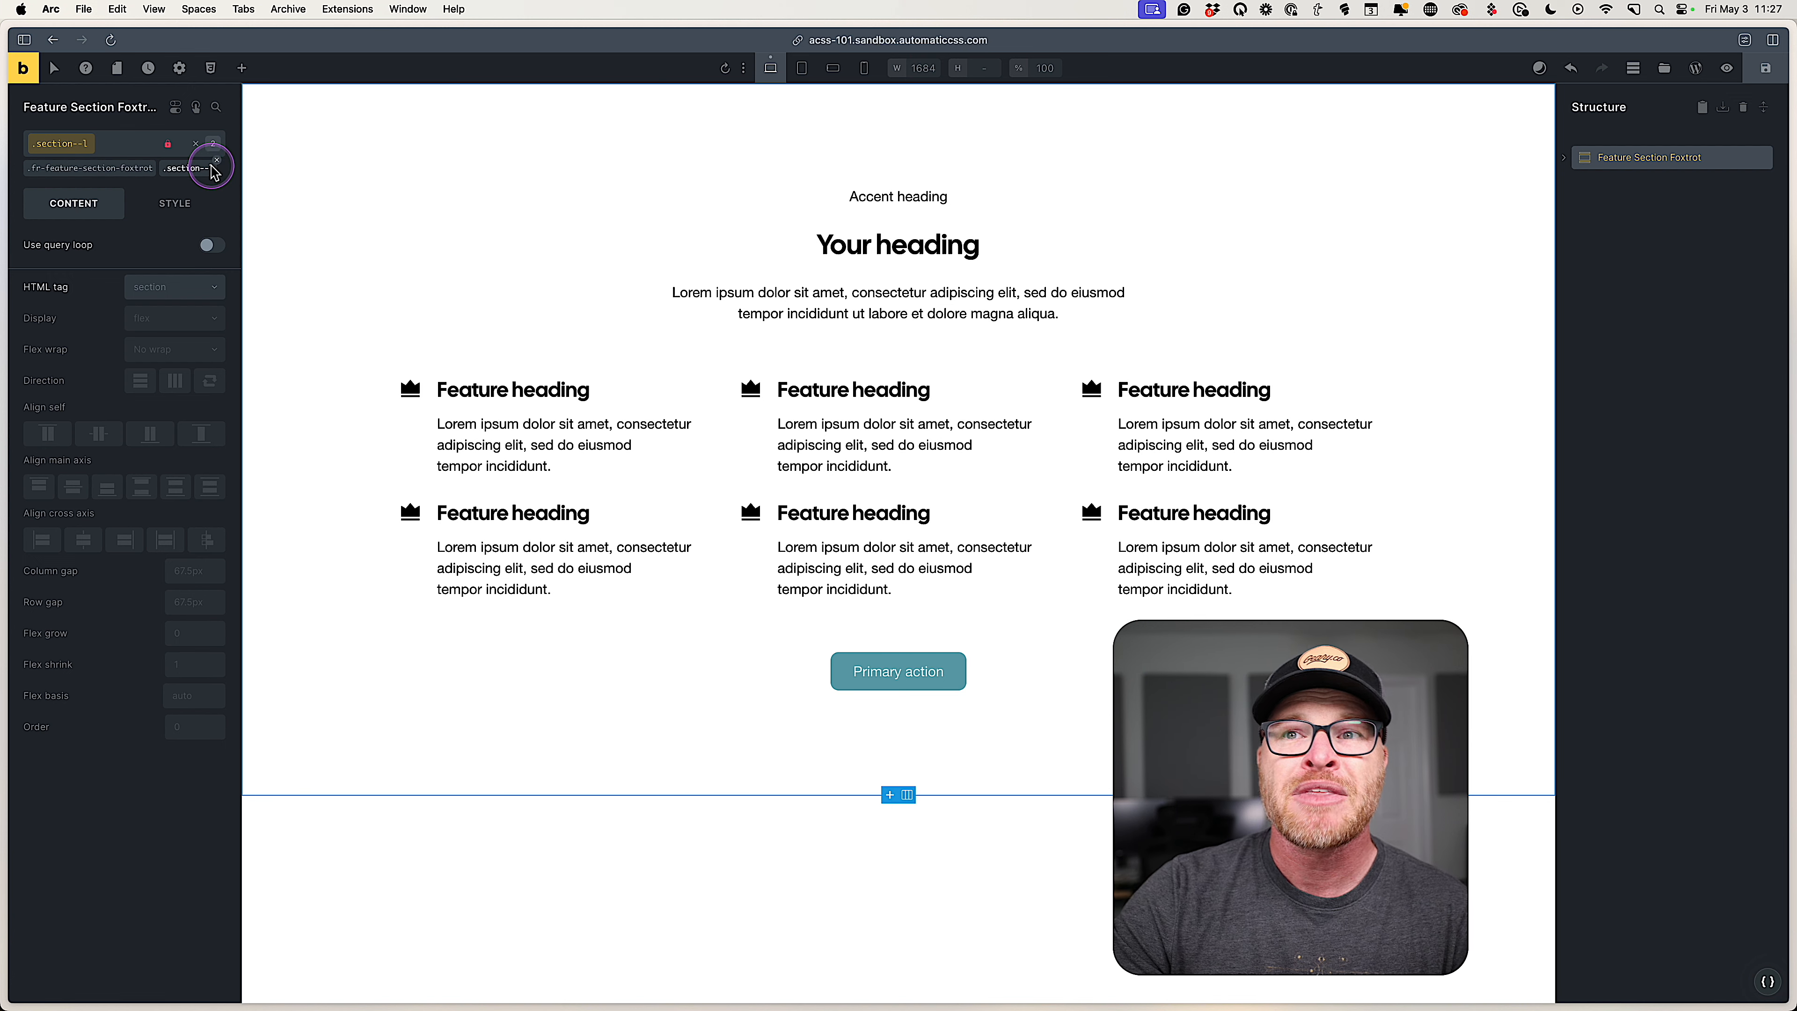
click(196, 143)
right_click(100, 152)
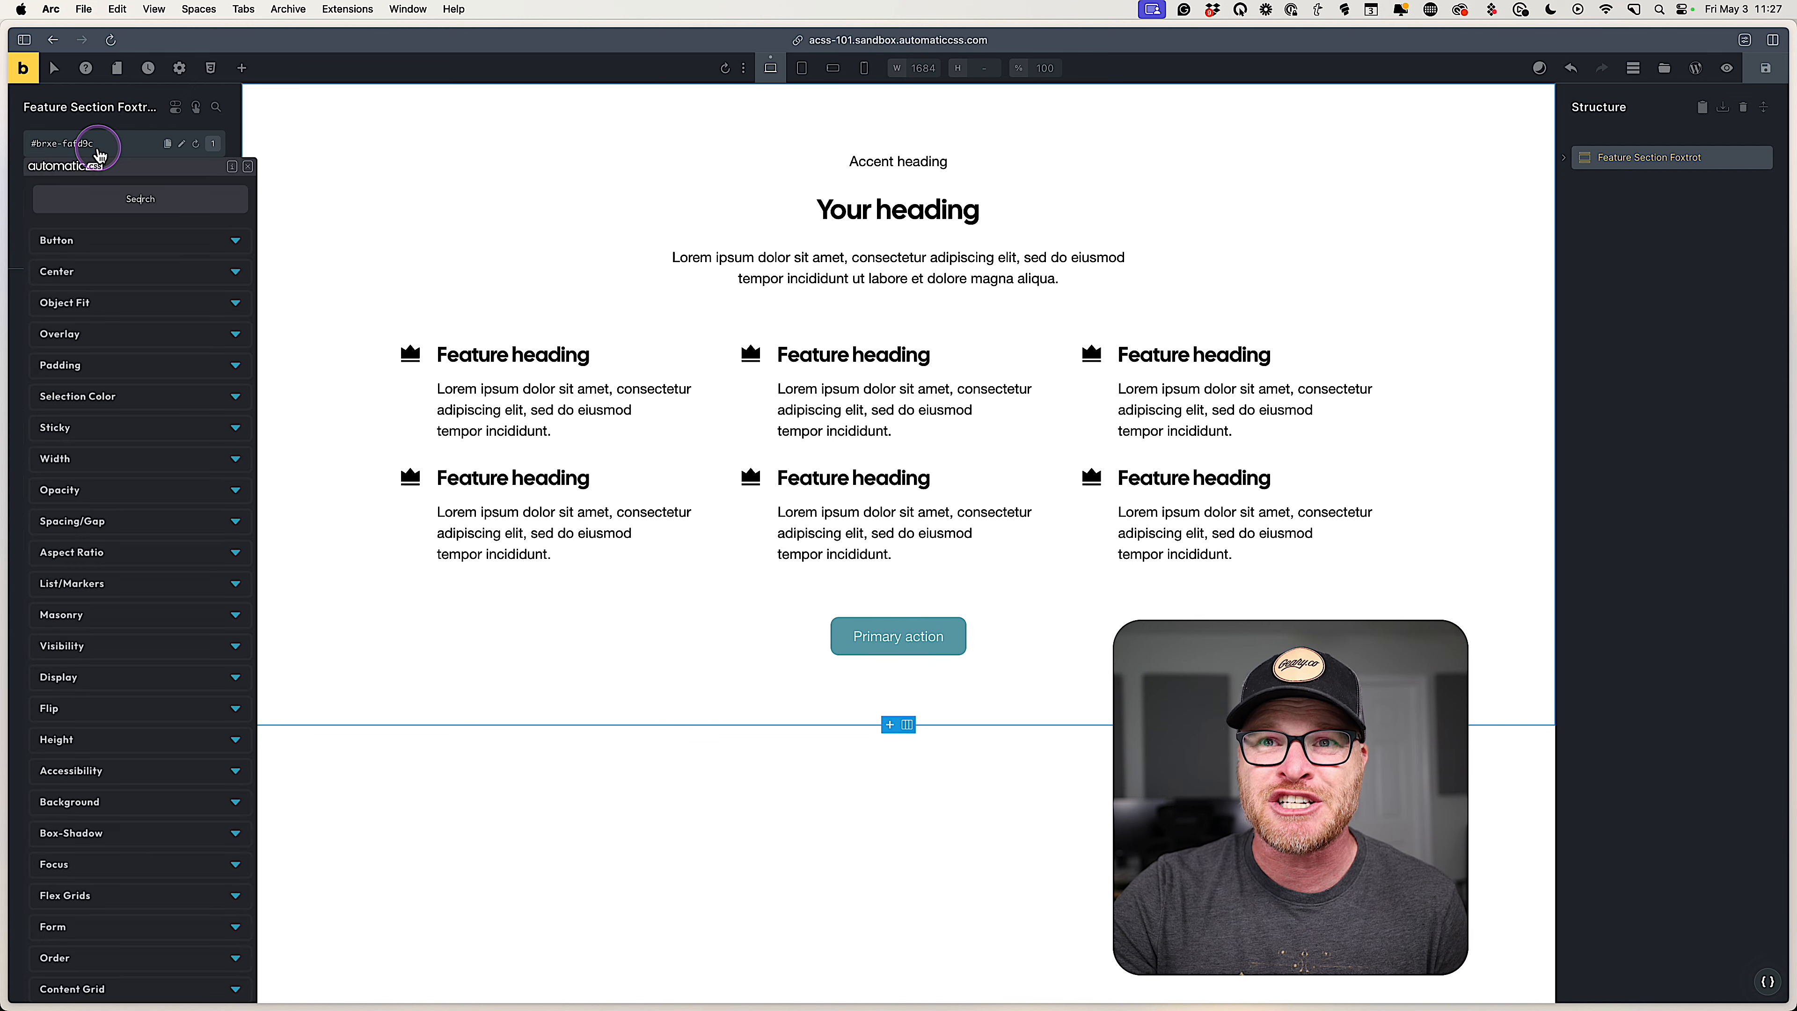
text(padd)
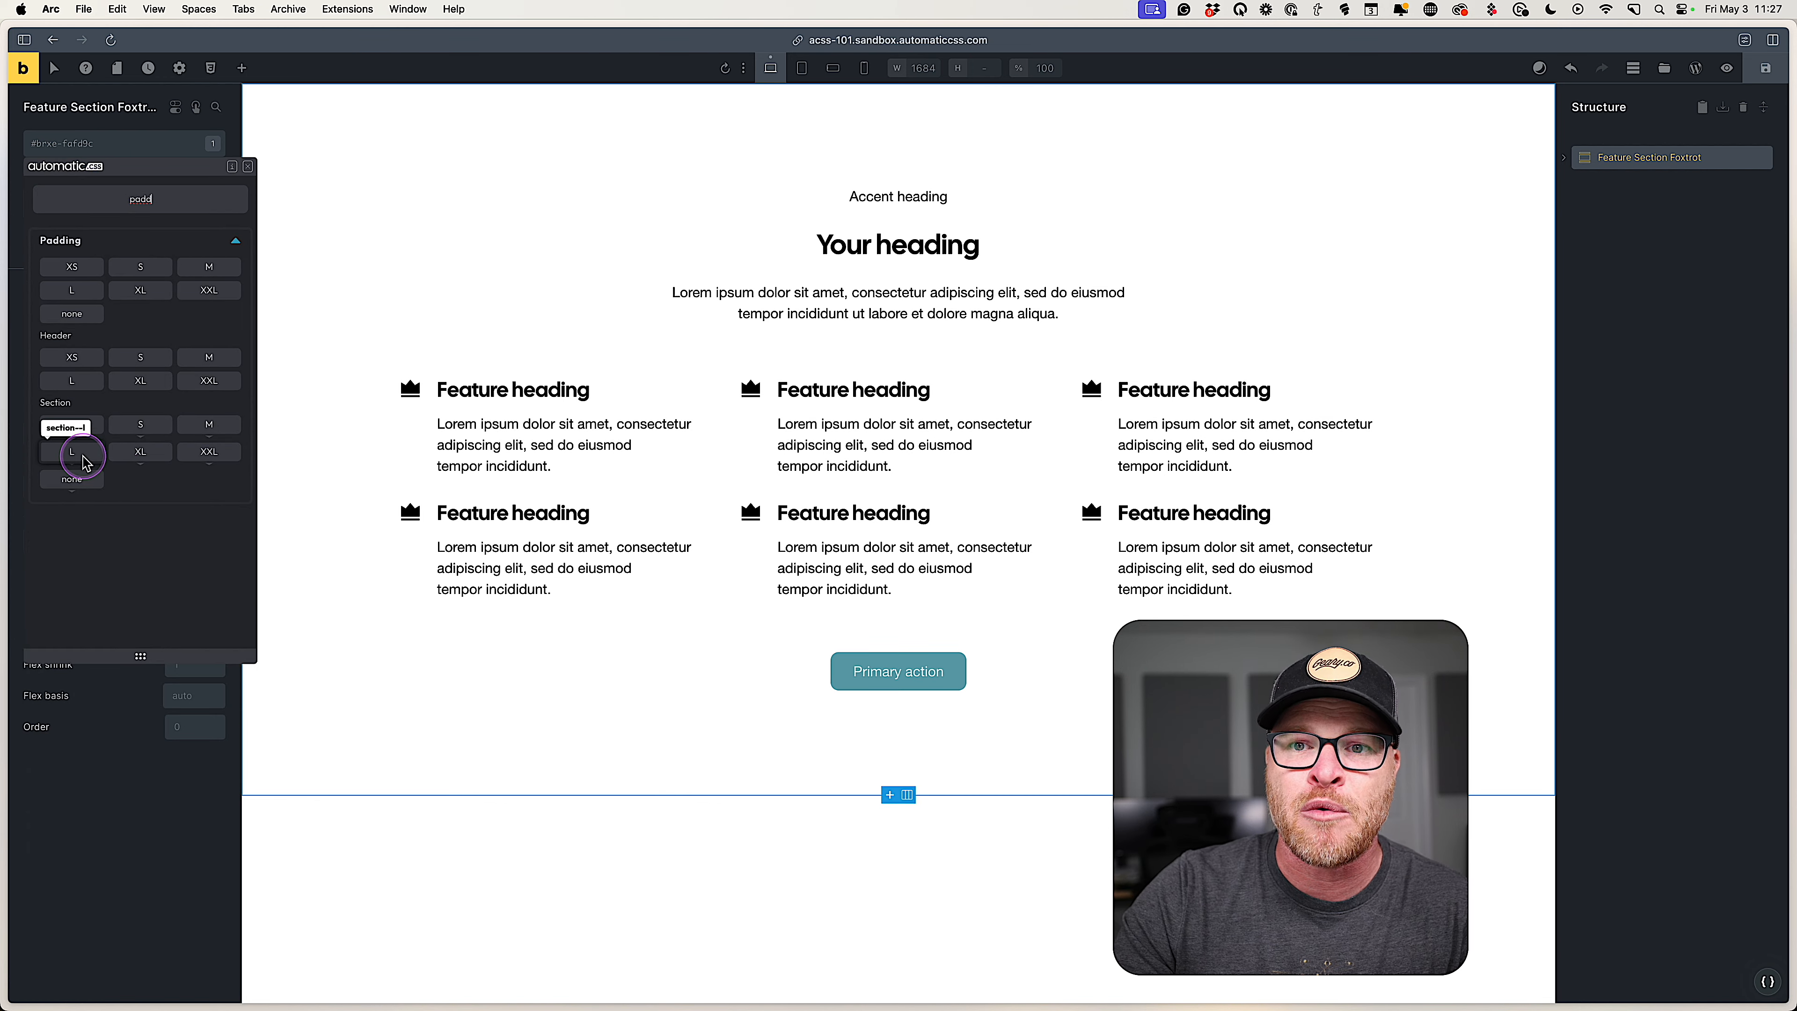
click(1272, 361)
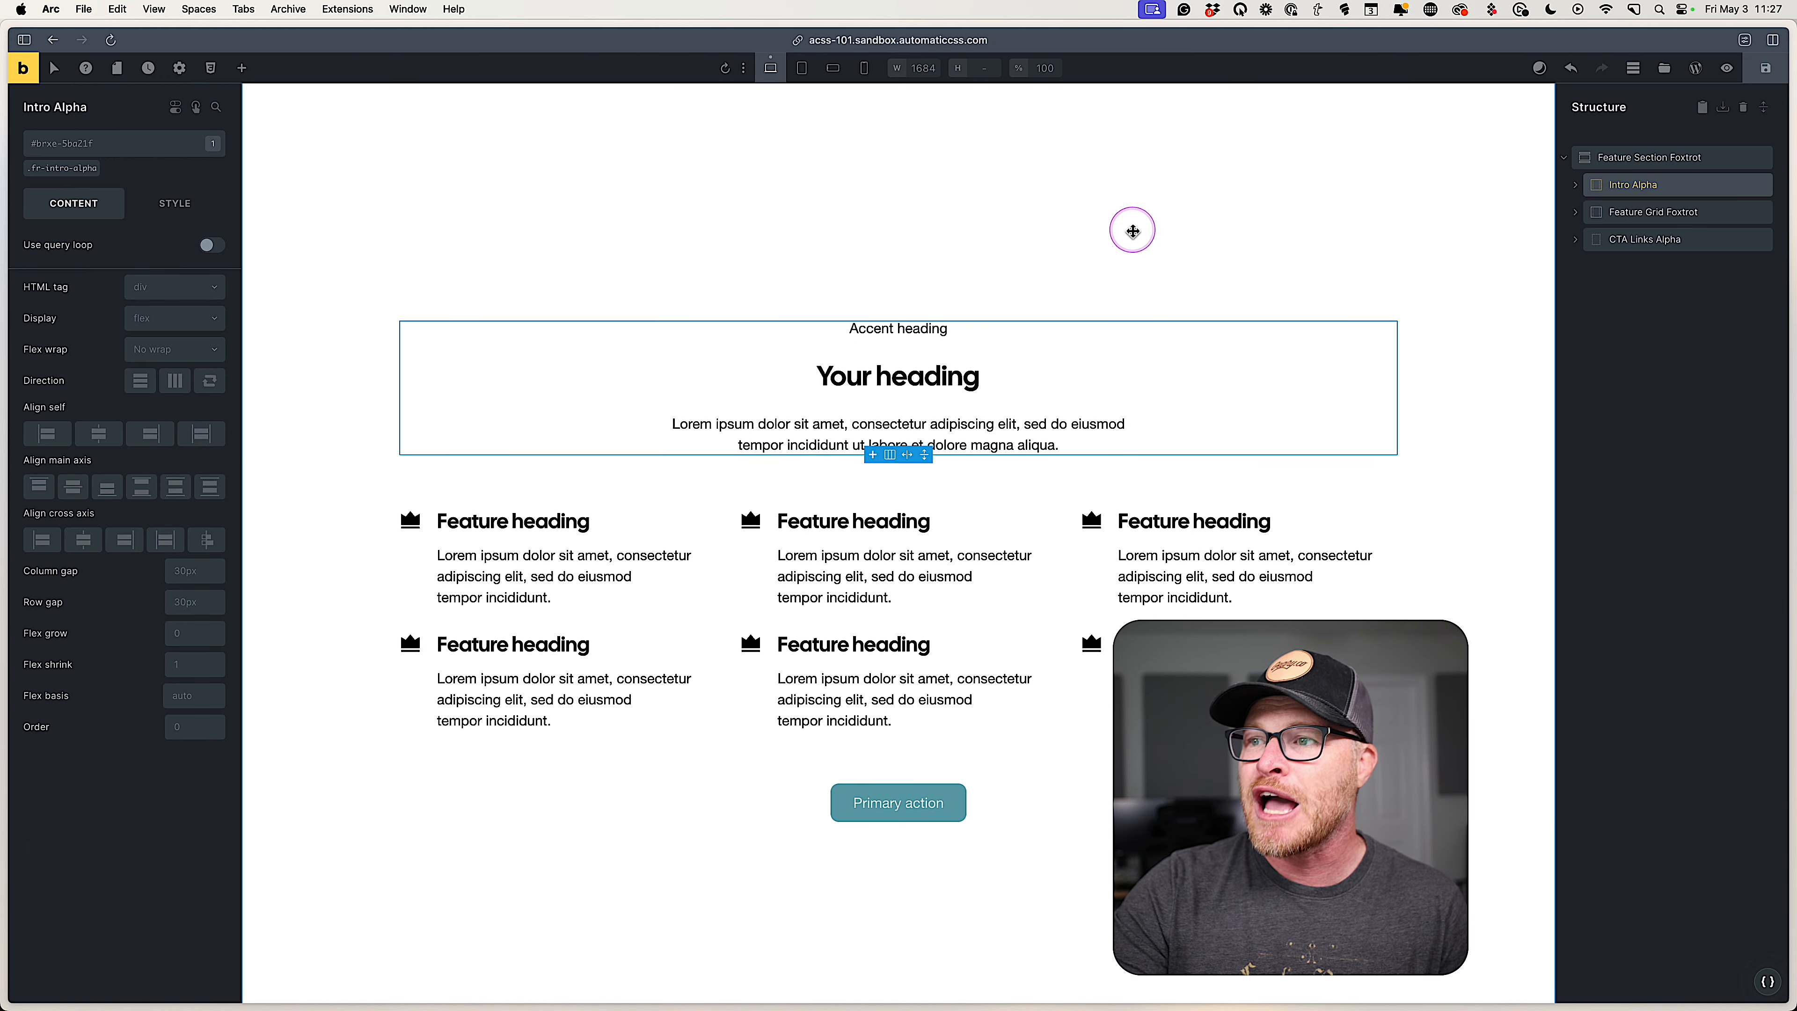
scroll(1137, 243, down, 1)
click(1119, 291)
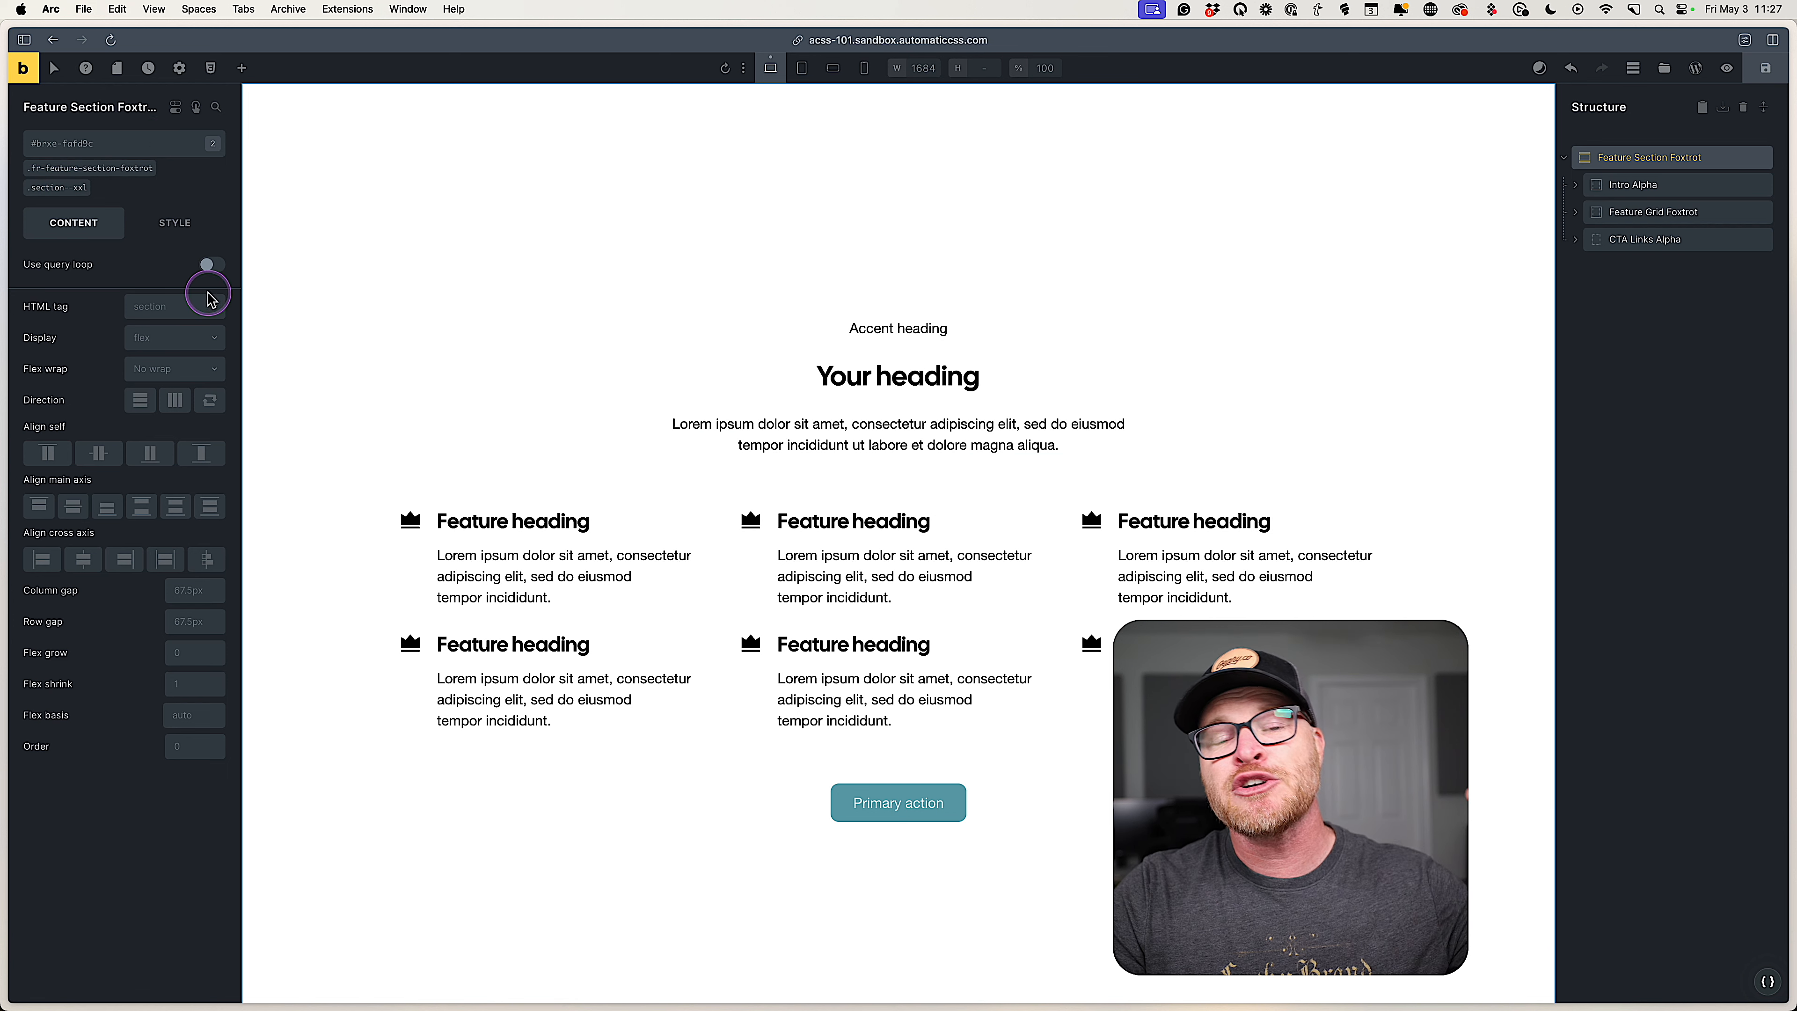
Replace the section--xxl class on the feature section with section--xs from the classes filtered by "padd".
click(90, 180)
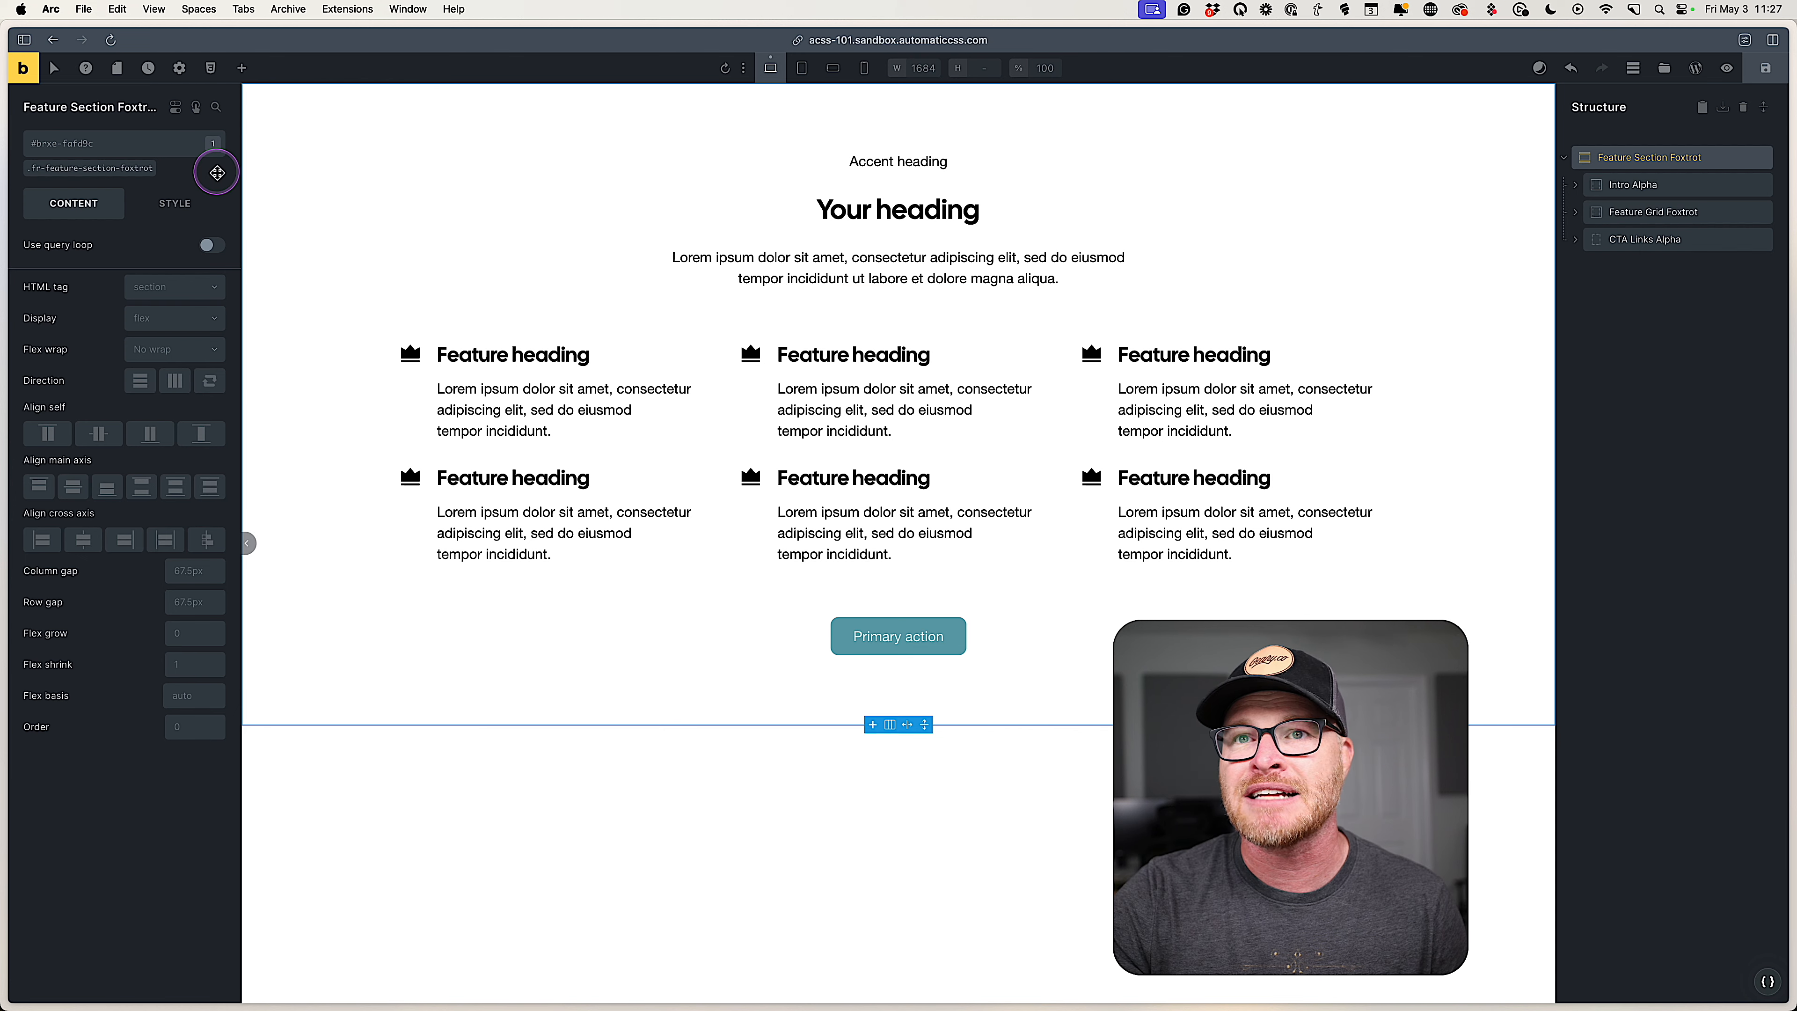
click(126, 150)
text(padd)
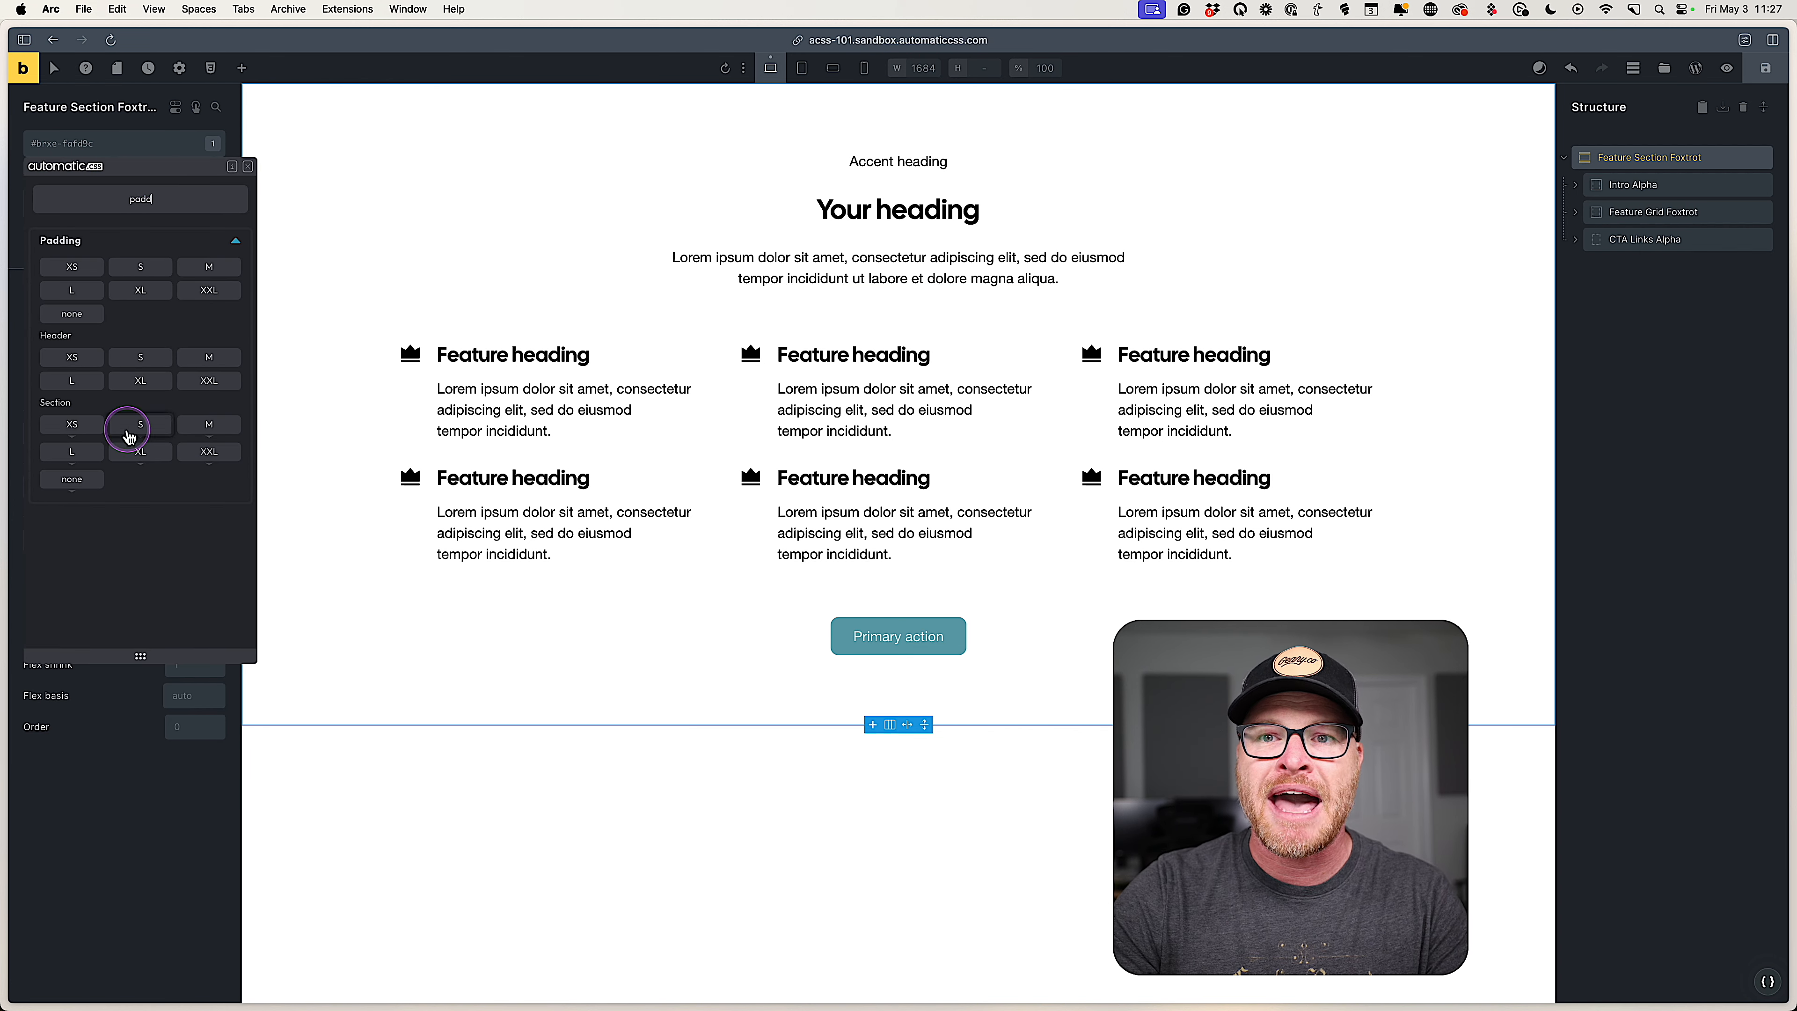
click(72, 424)
click(745, 860)
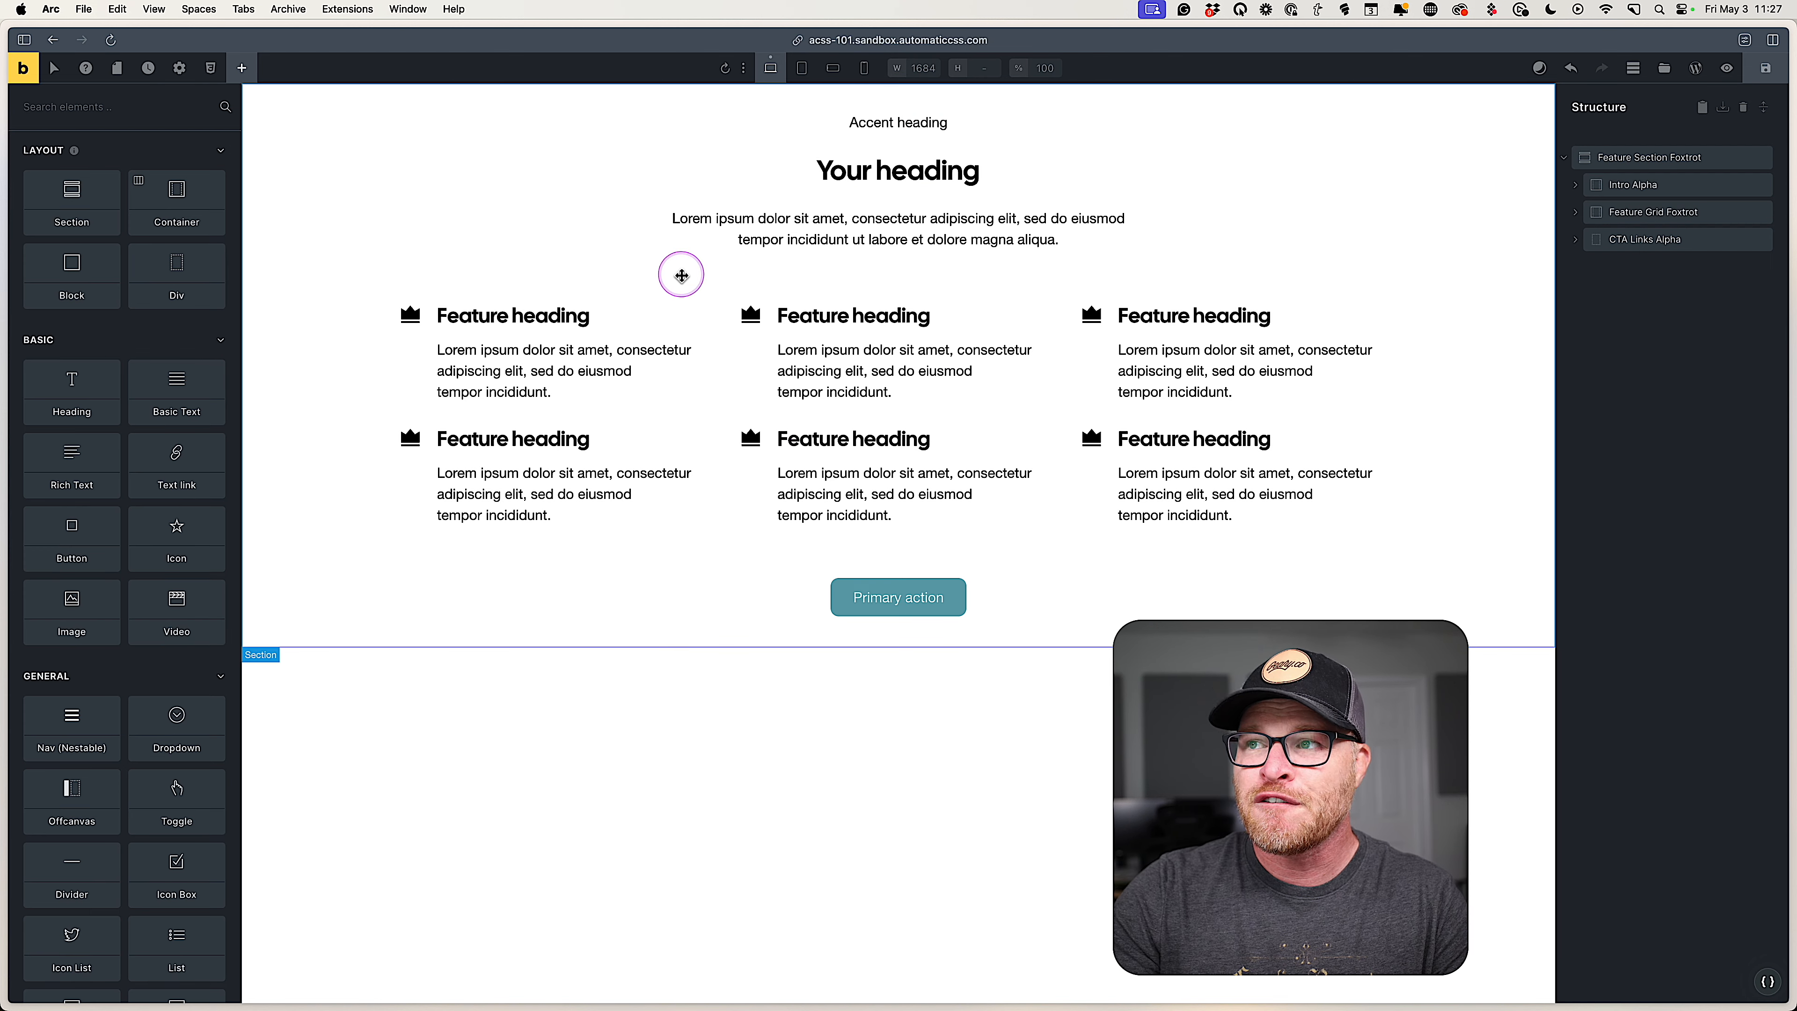
click(338, 235)
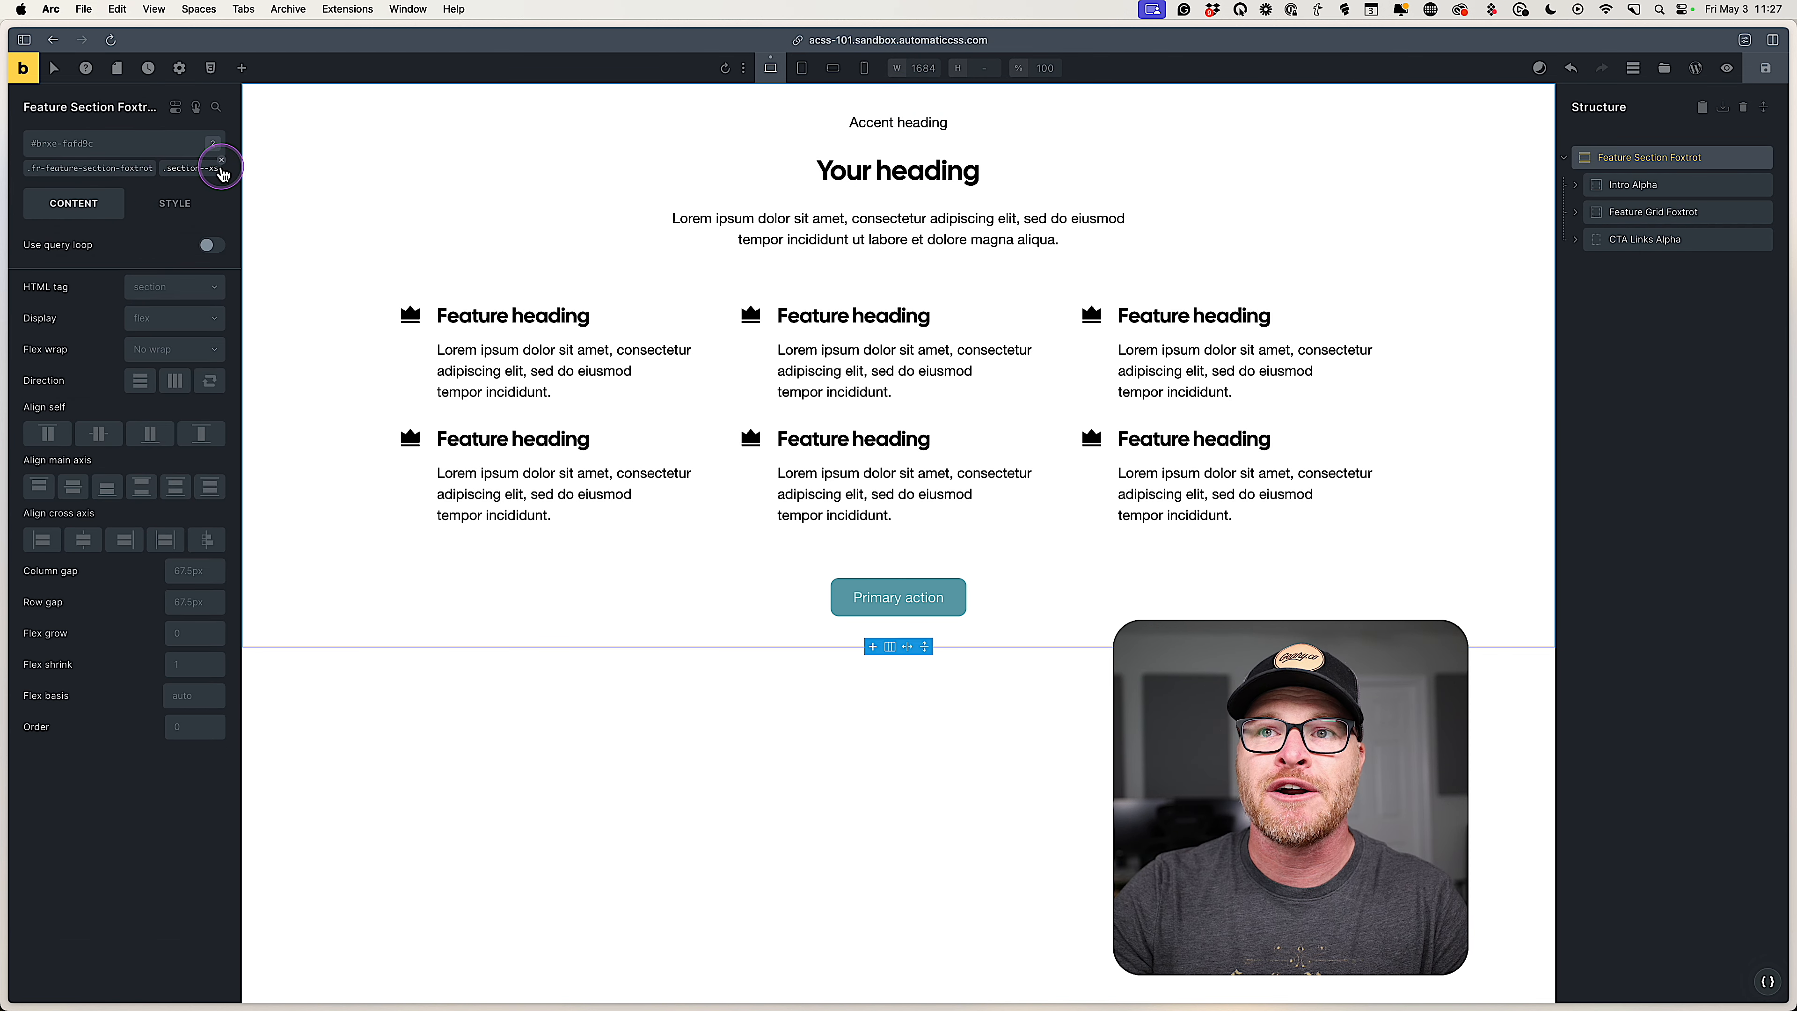
Remove the section--xs class and set the top padding of .fr-feature-section-foxtrot to var(--section-space-xs).
click(221, 168)
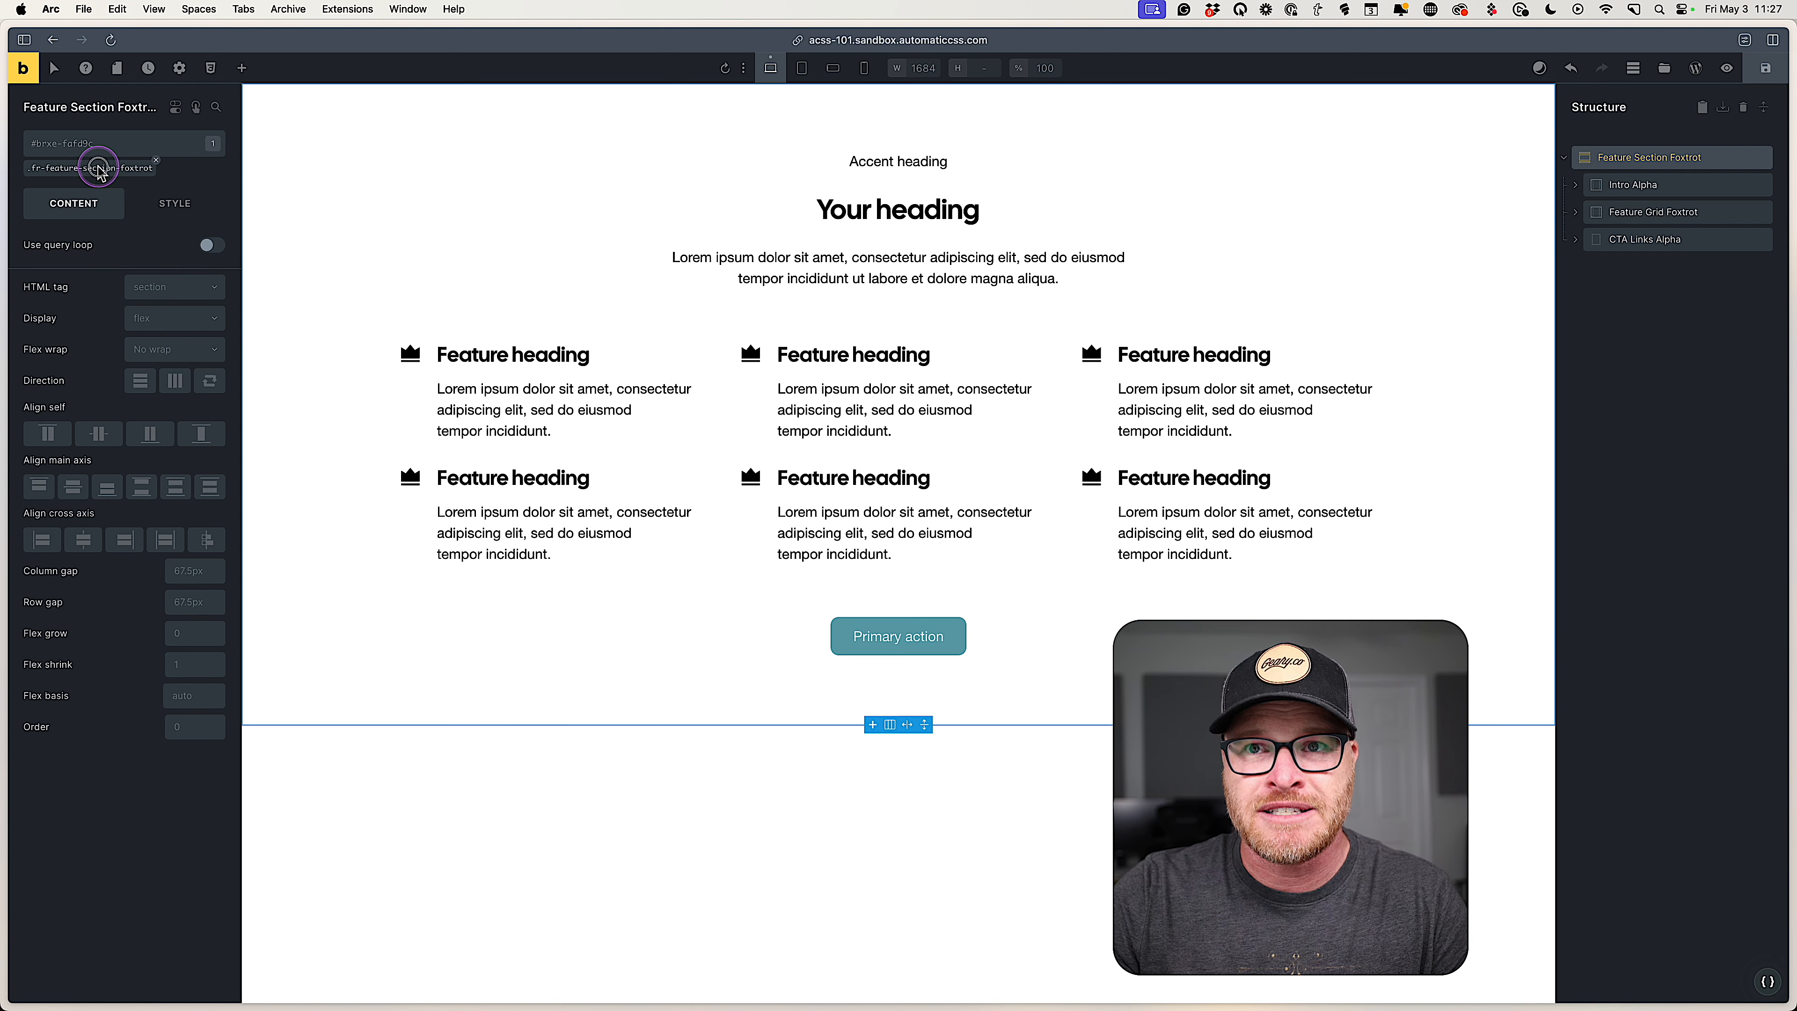
click(100, 167)
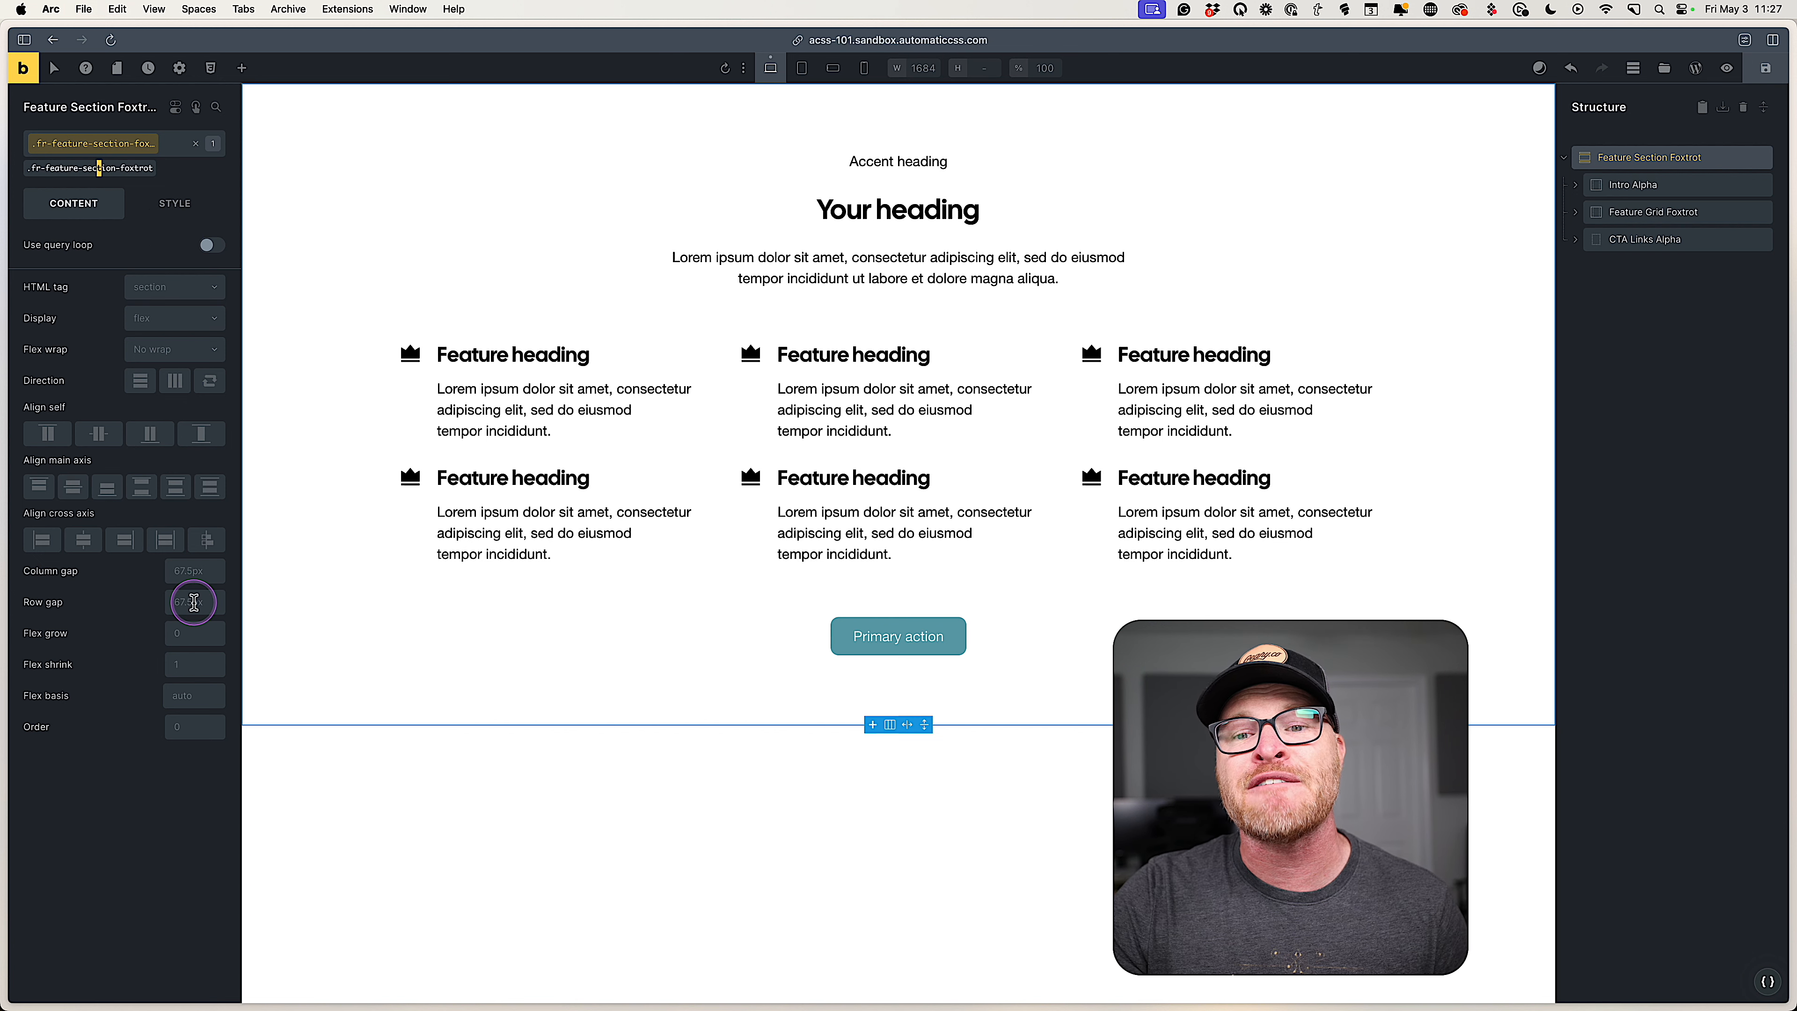
click(180, 206)
click(142, 251)
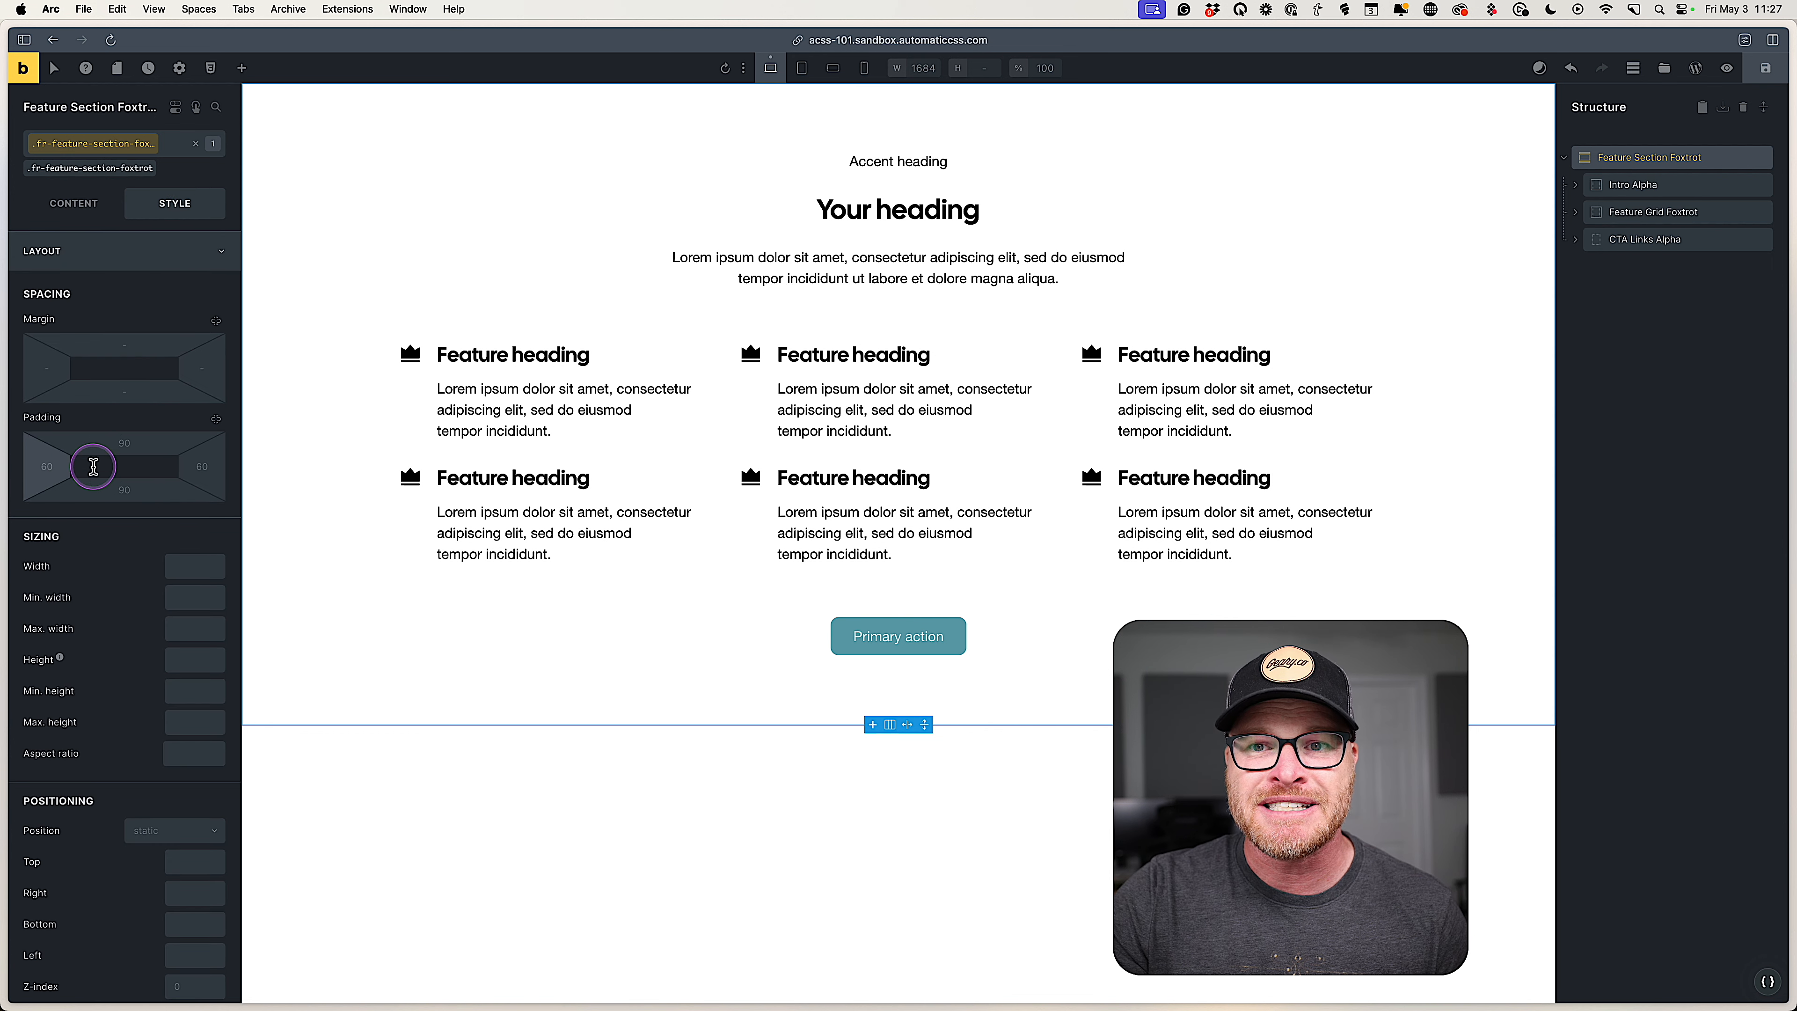
right_click(129, 443)
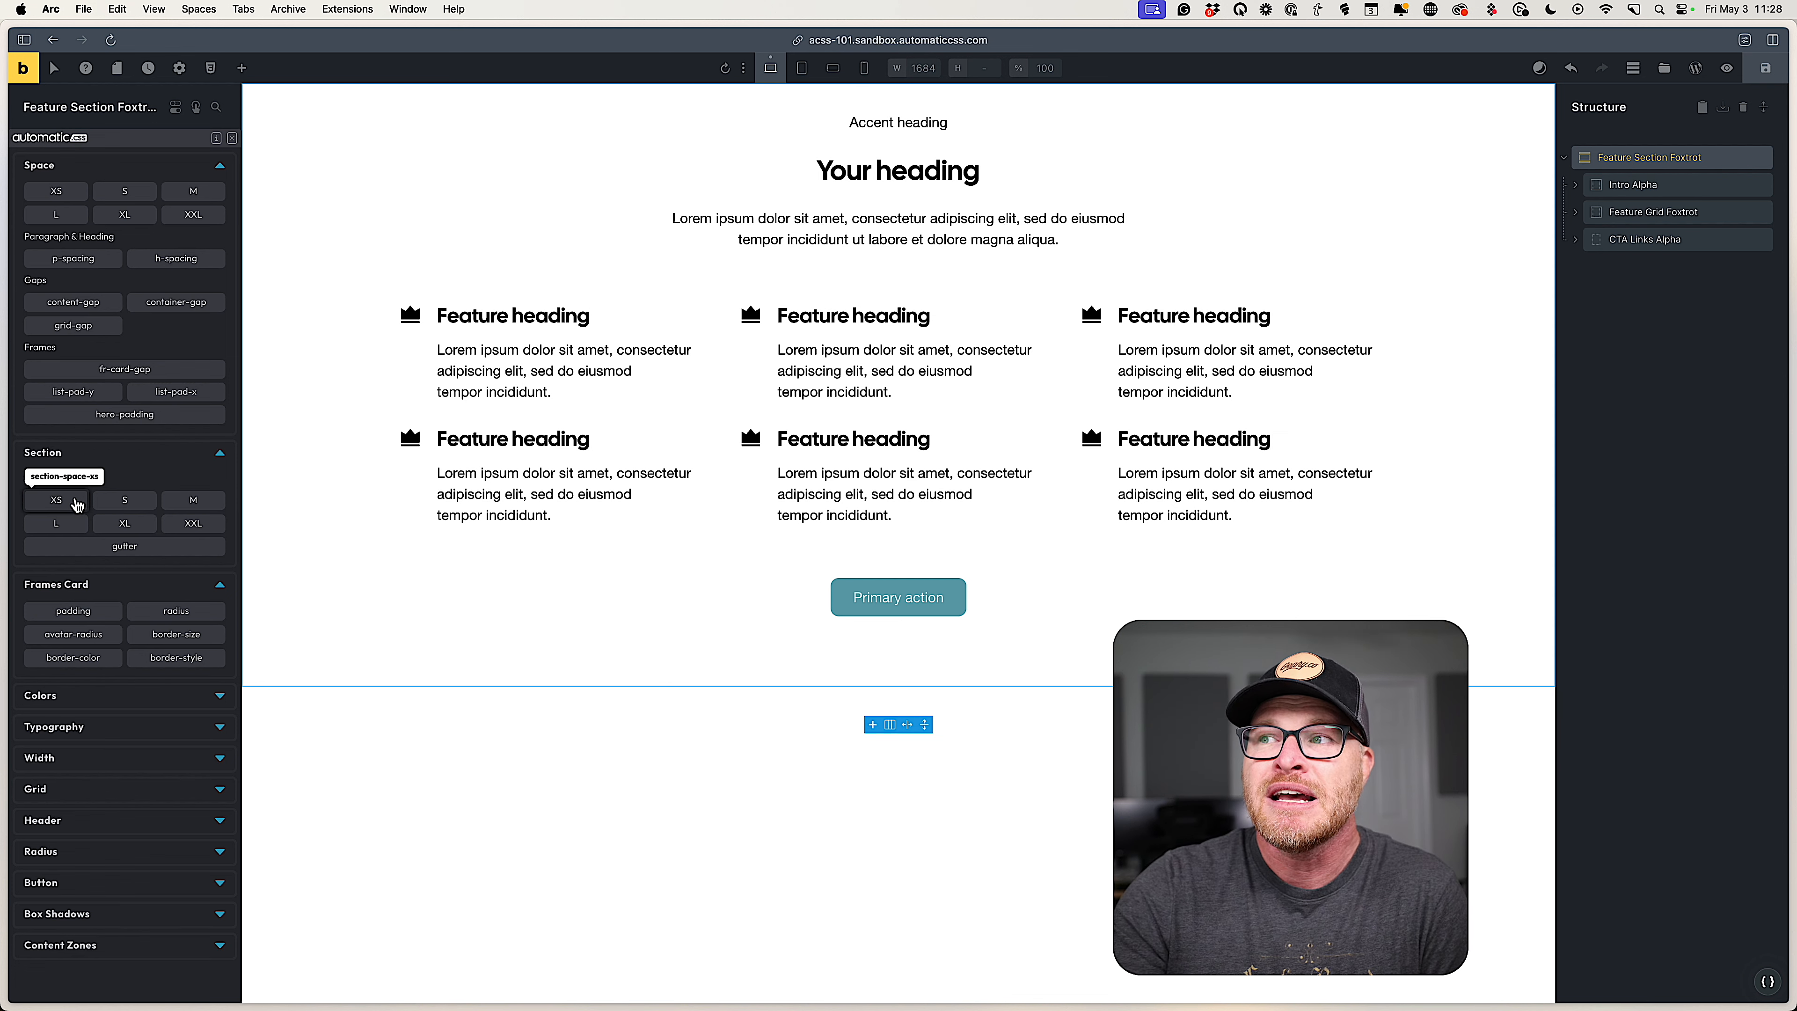
click(77, 501)
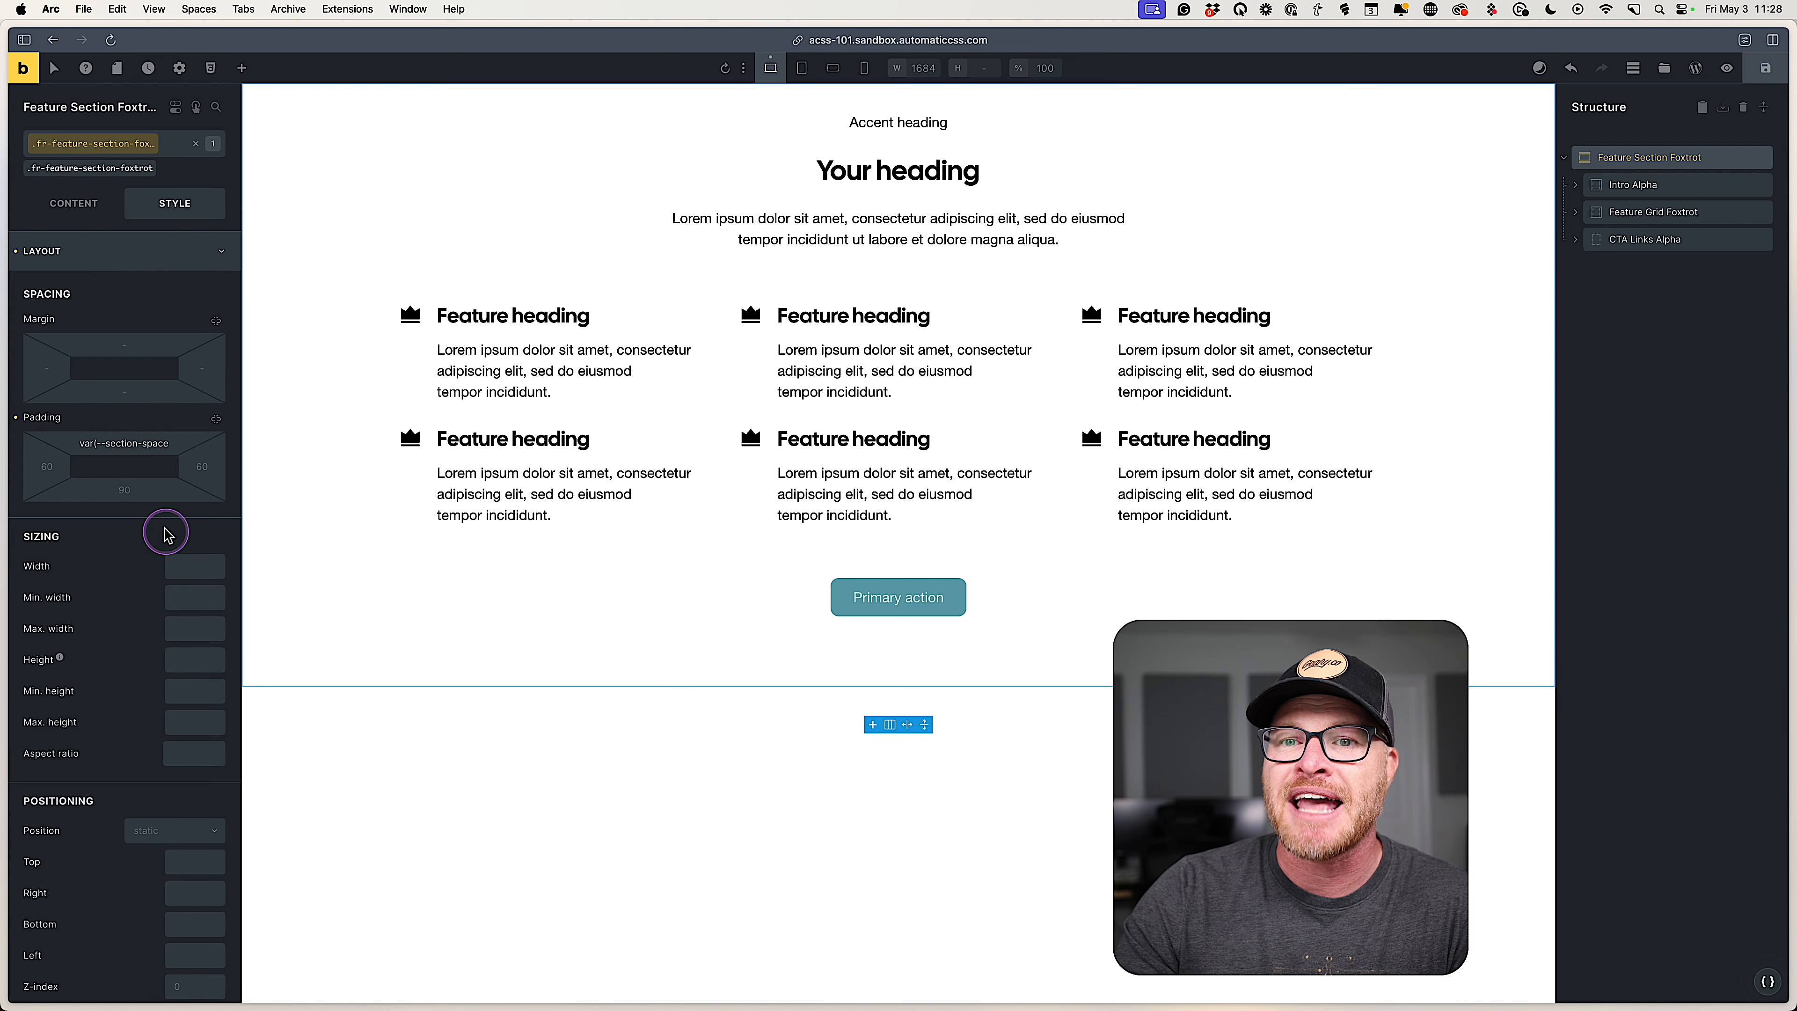
Copy the top padding variable var(--section-space-xs) to the section's bottom padding.
triple_click(155, 445)
key(super+c)
click(141, 490)
key(super+v)
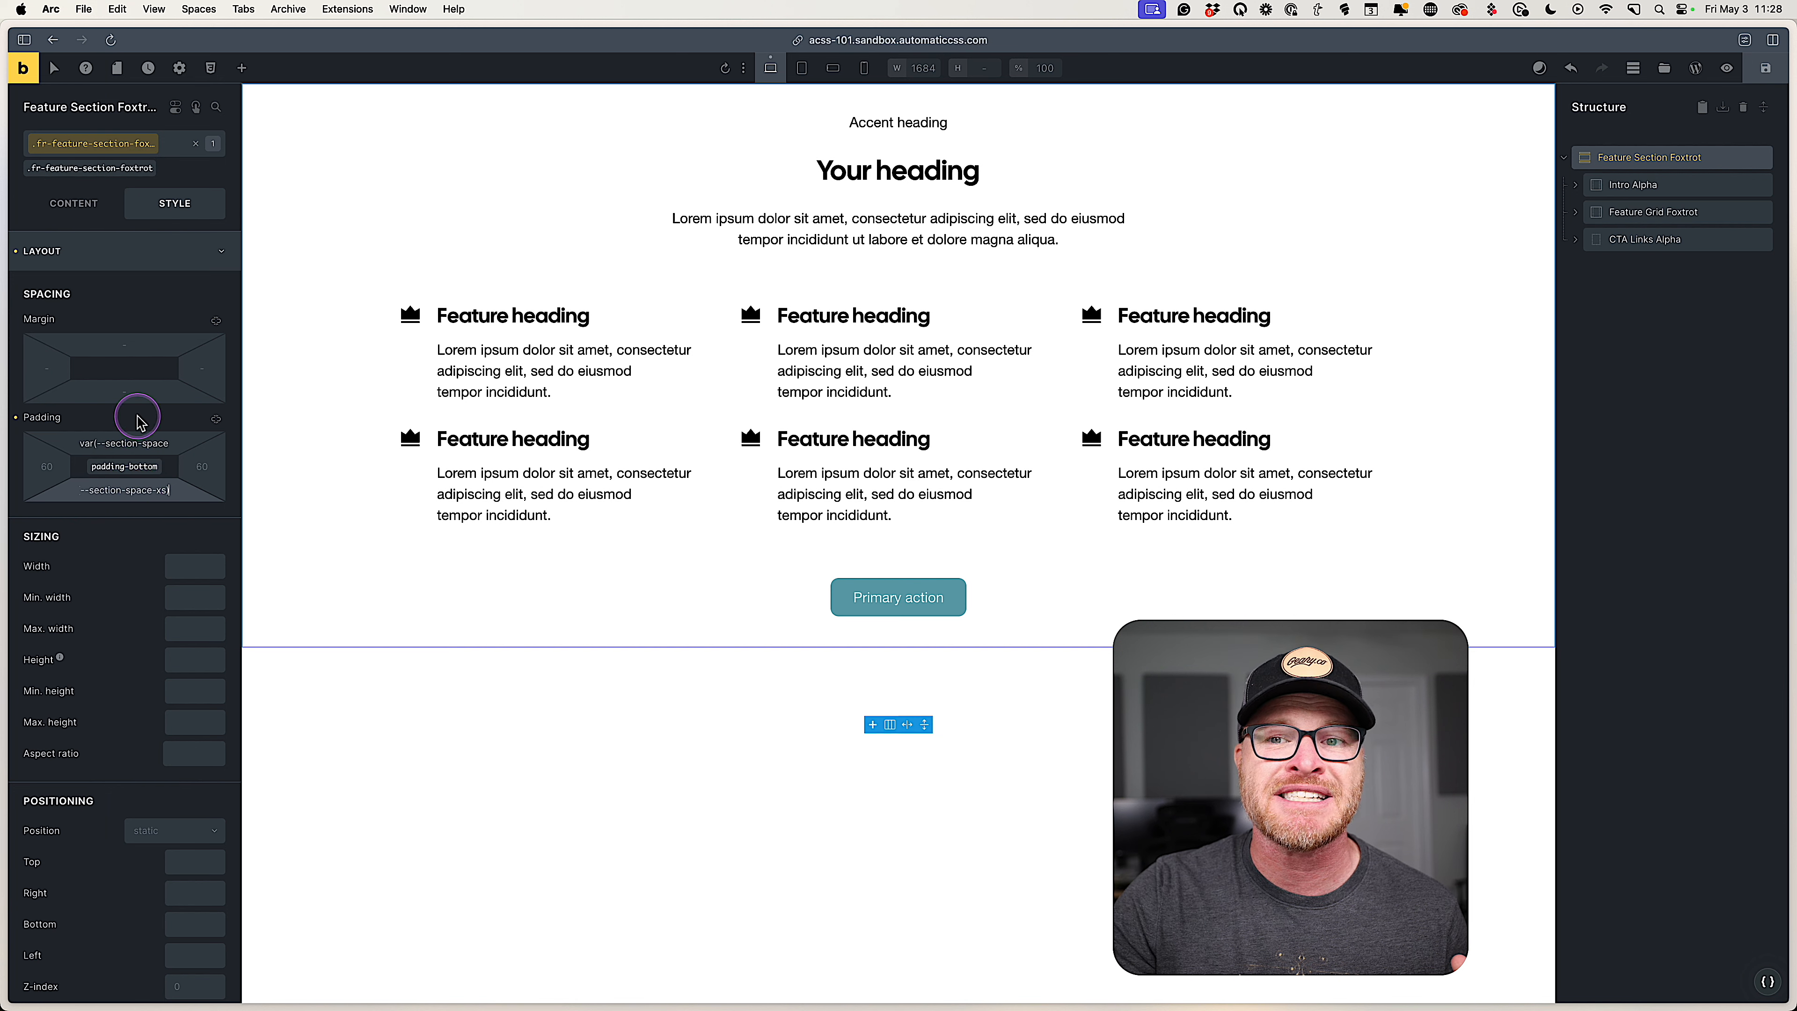
Set the top and bottom padding of .fr-feature-section-foxtrot to 0.
click(141, 459)
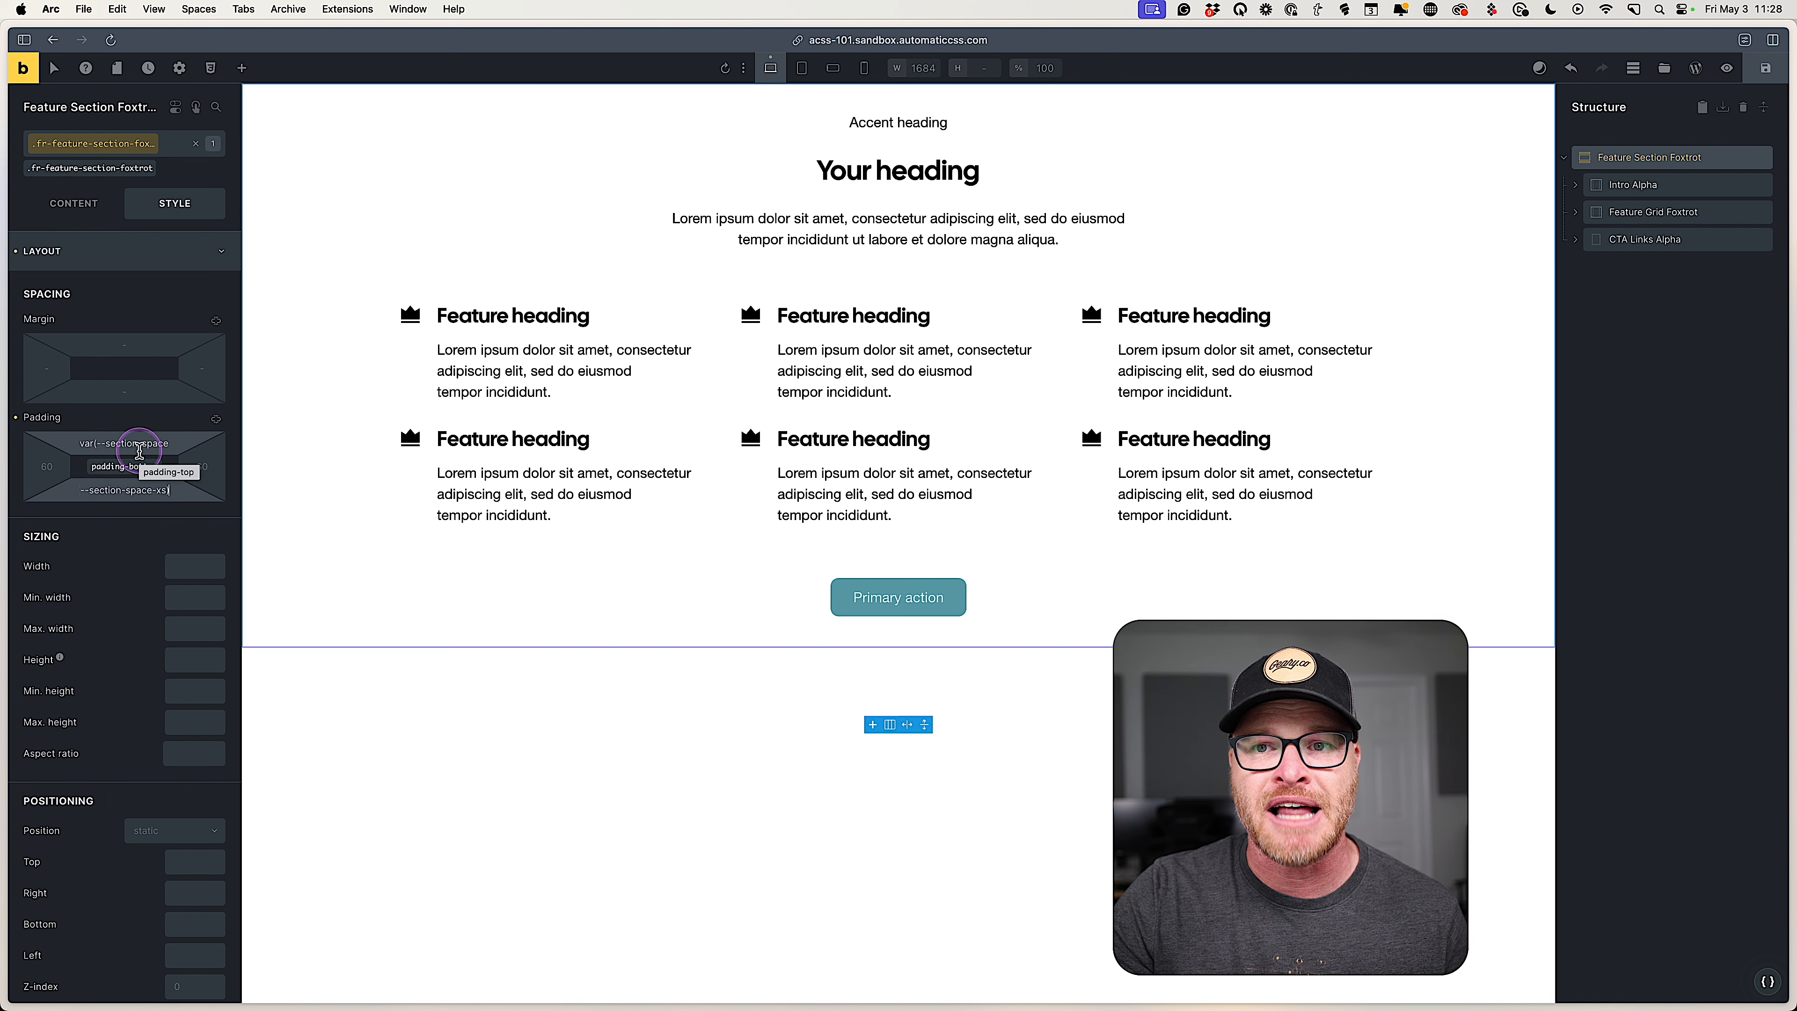
triple_click(160, 444)
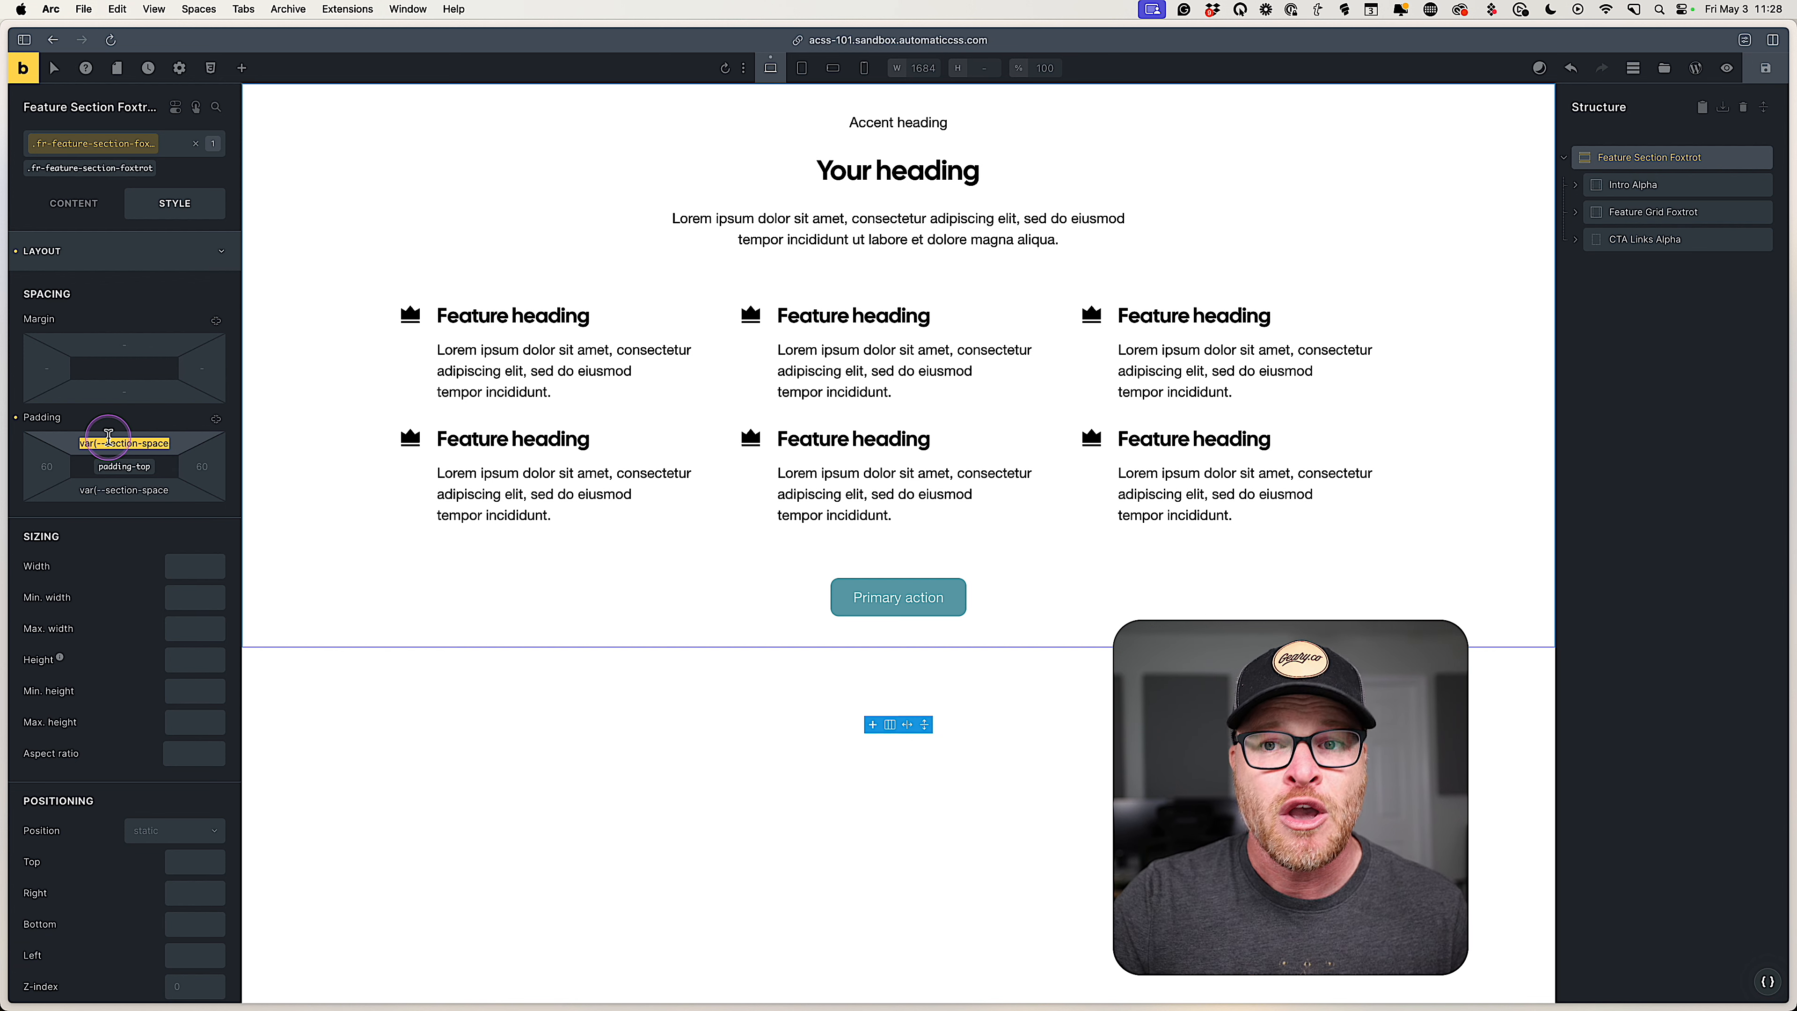
click(92, 204)
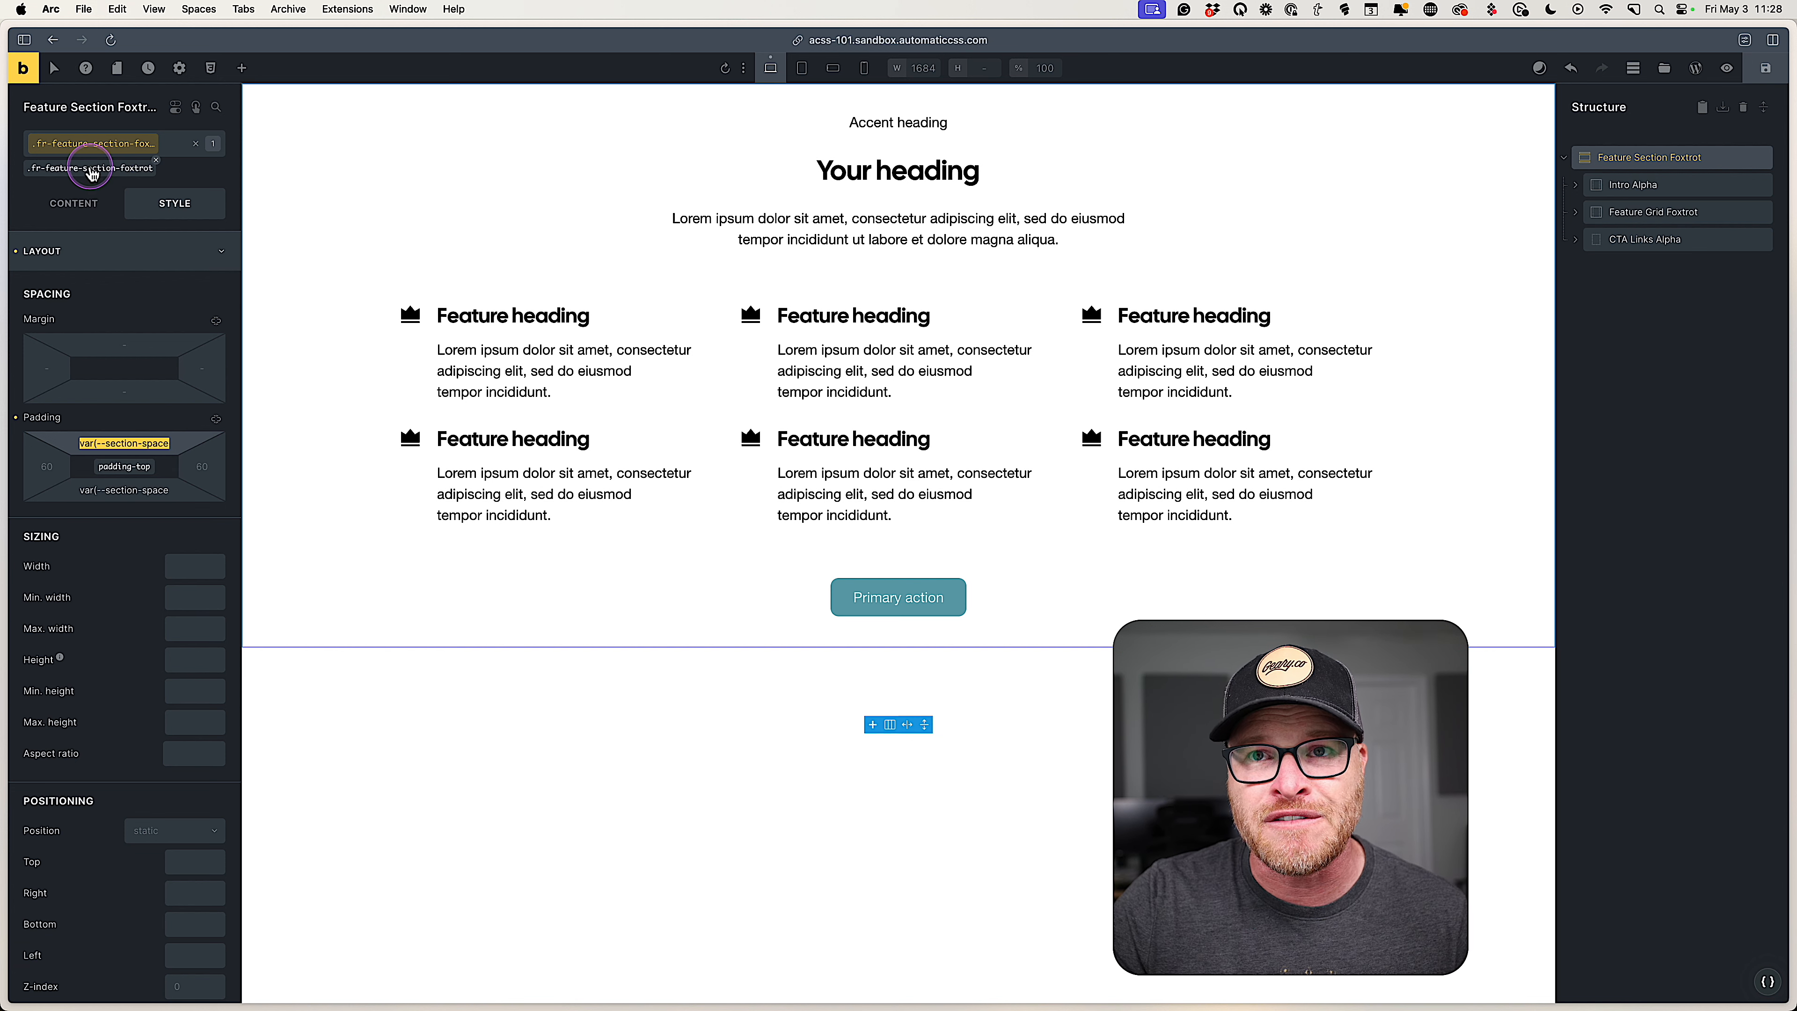
text(0)
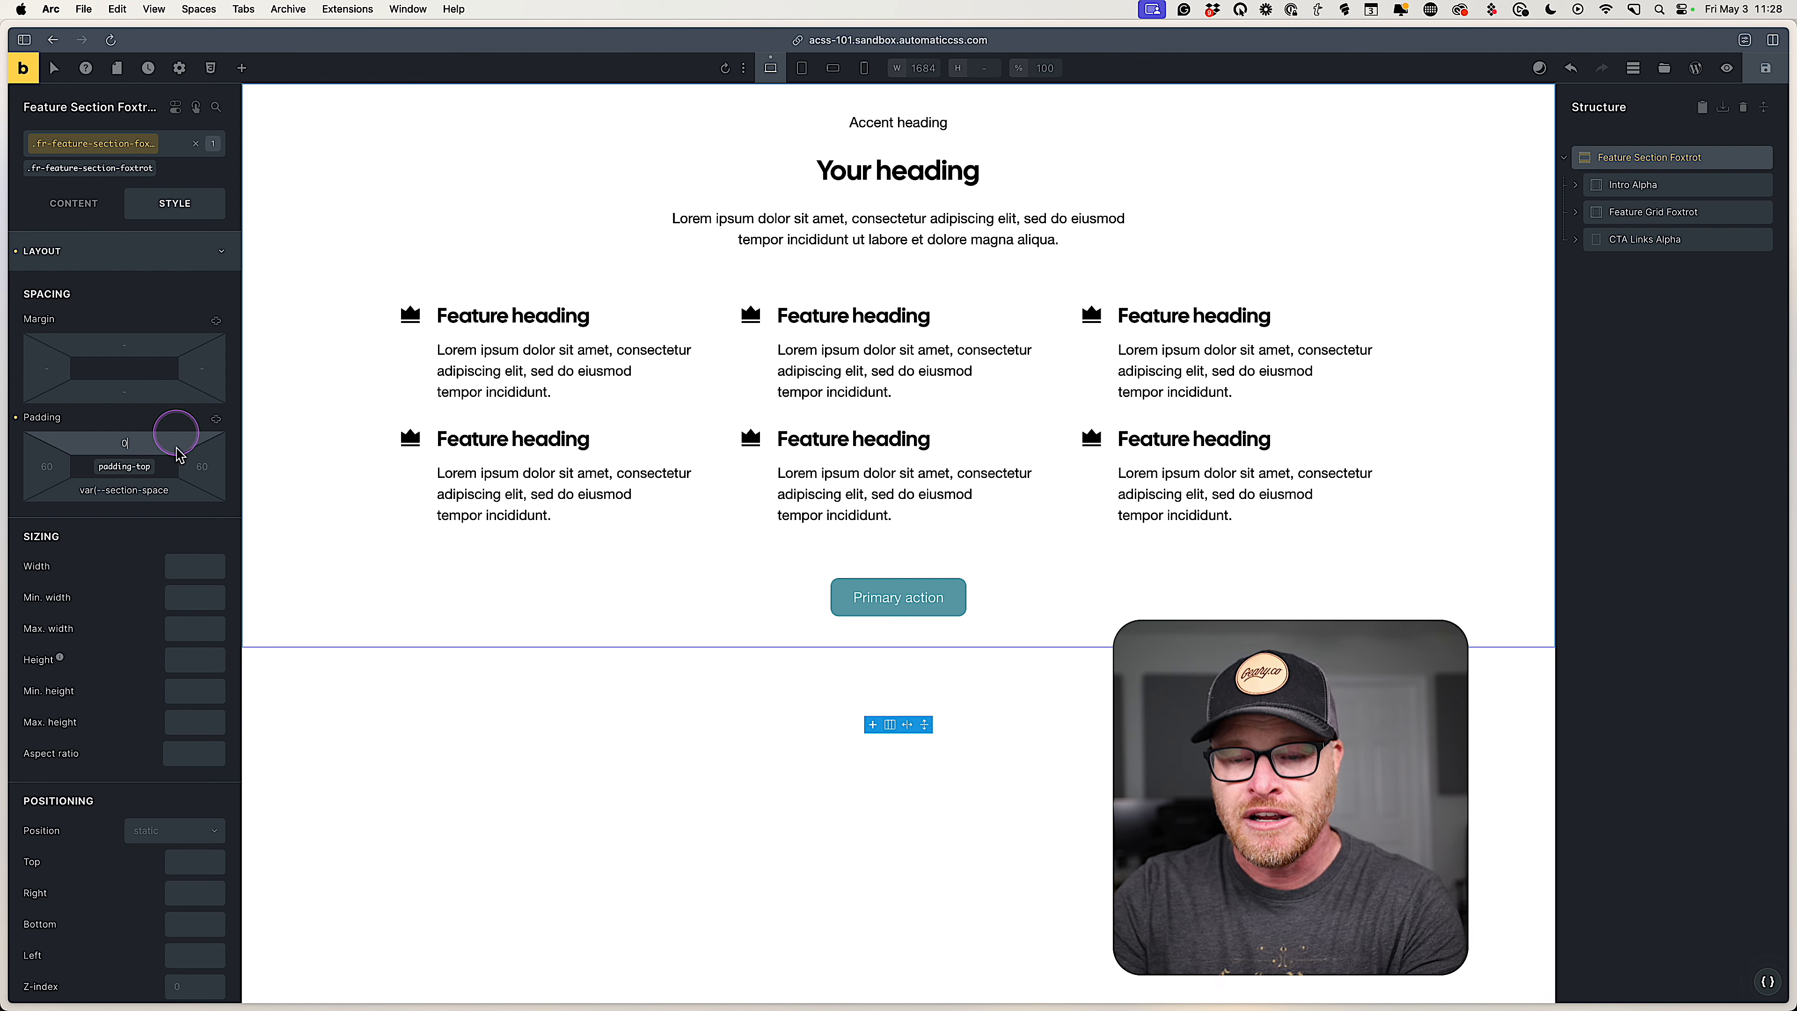
triple_click(149, 490)
text(0)
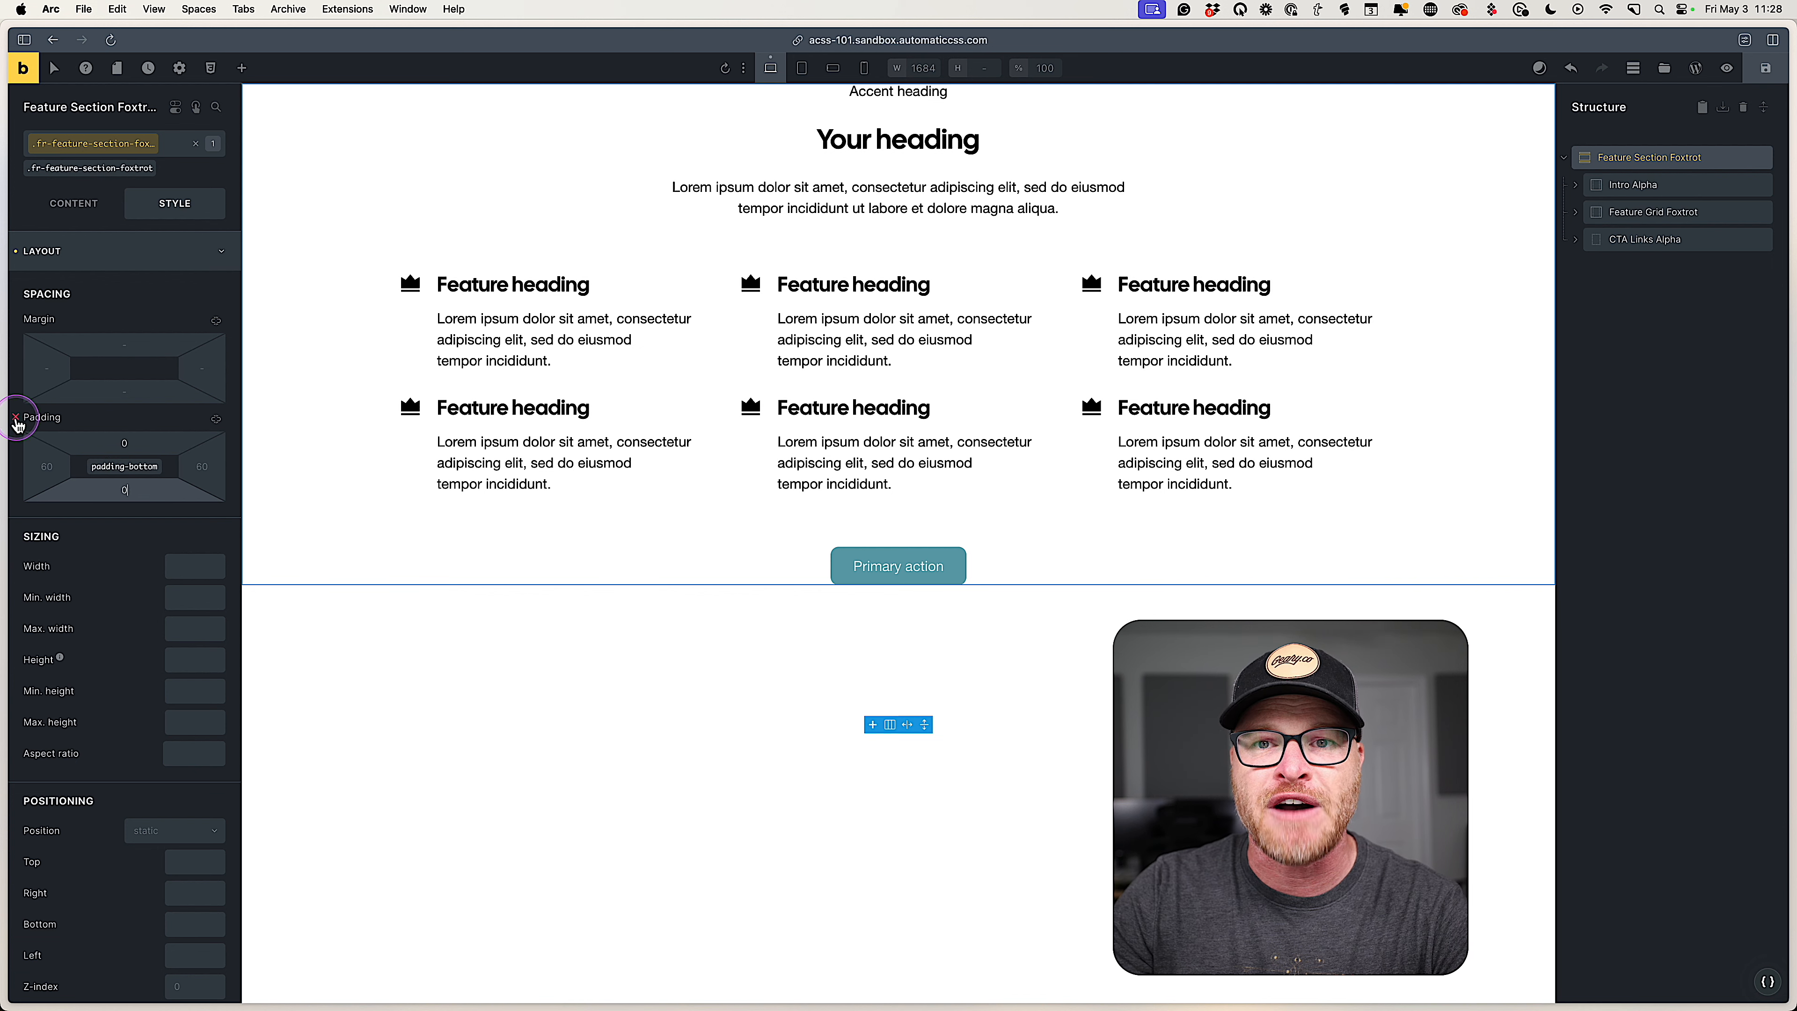
Clear the custom padding from .fr-feature-section-foxtrot and add the section--none class to the feature section.
click(17, 418)
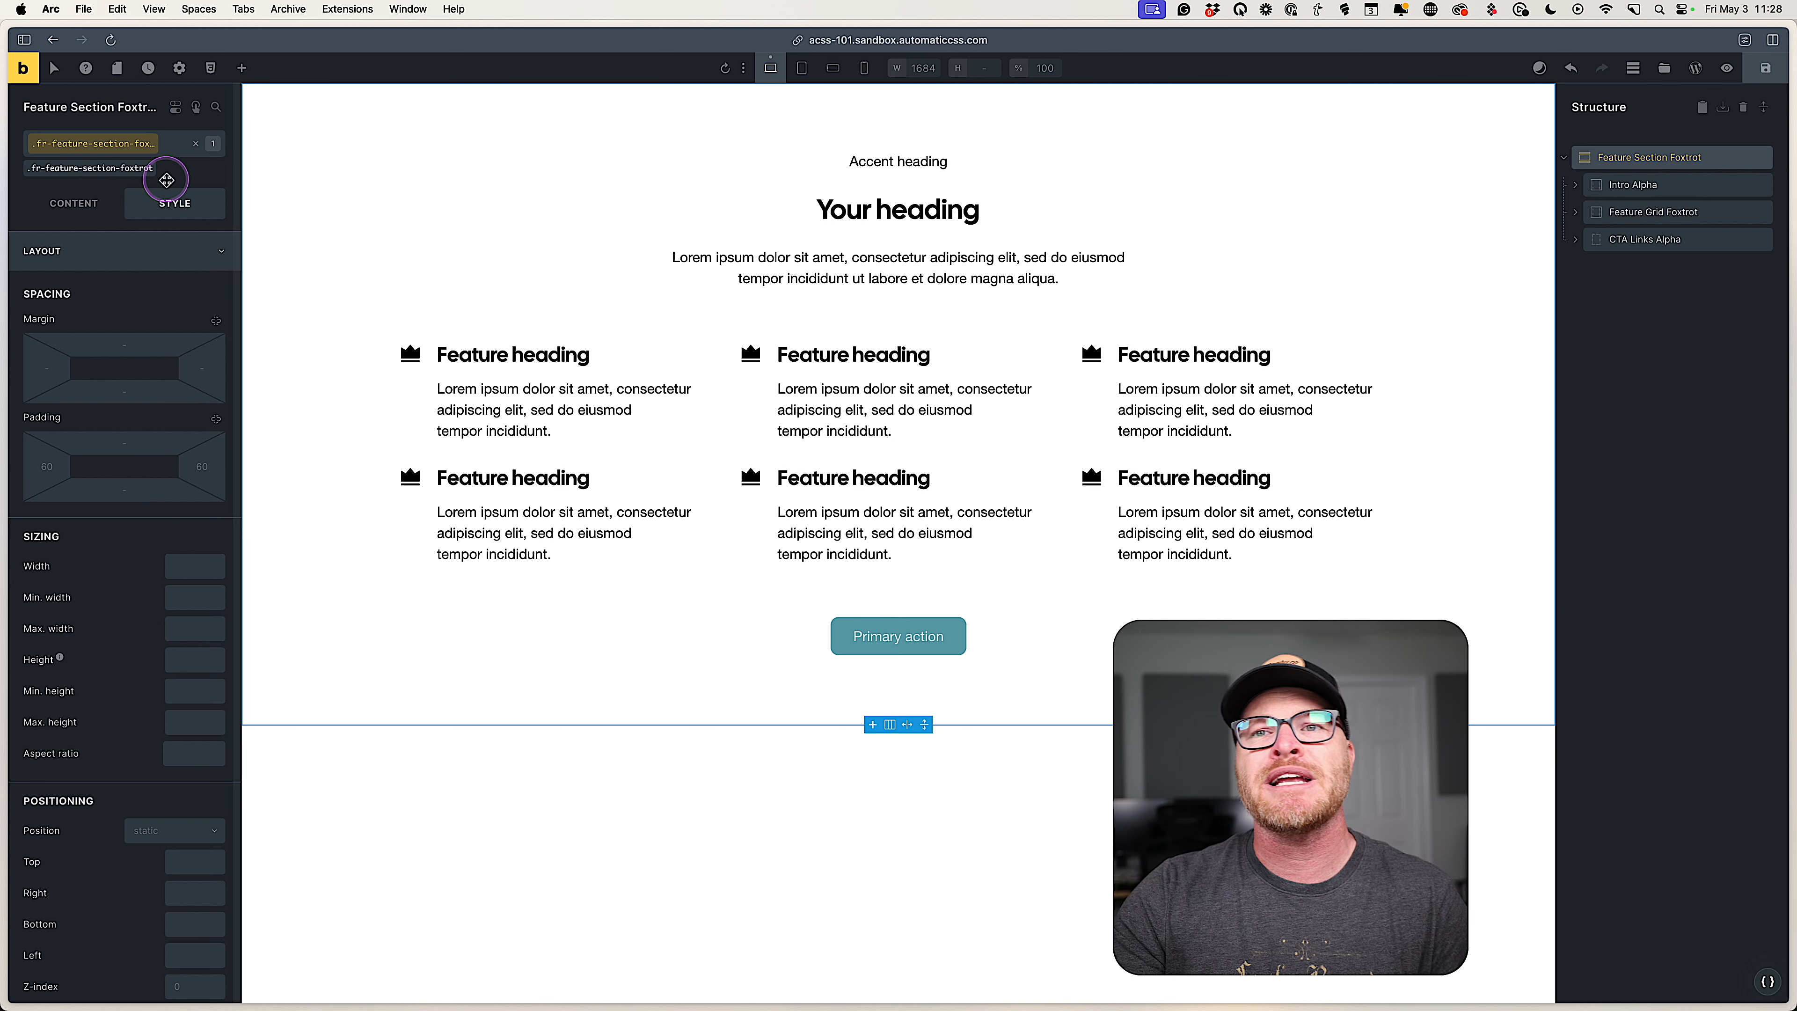
click(109, 152)
text(section--none)
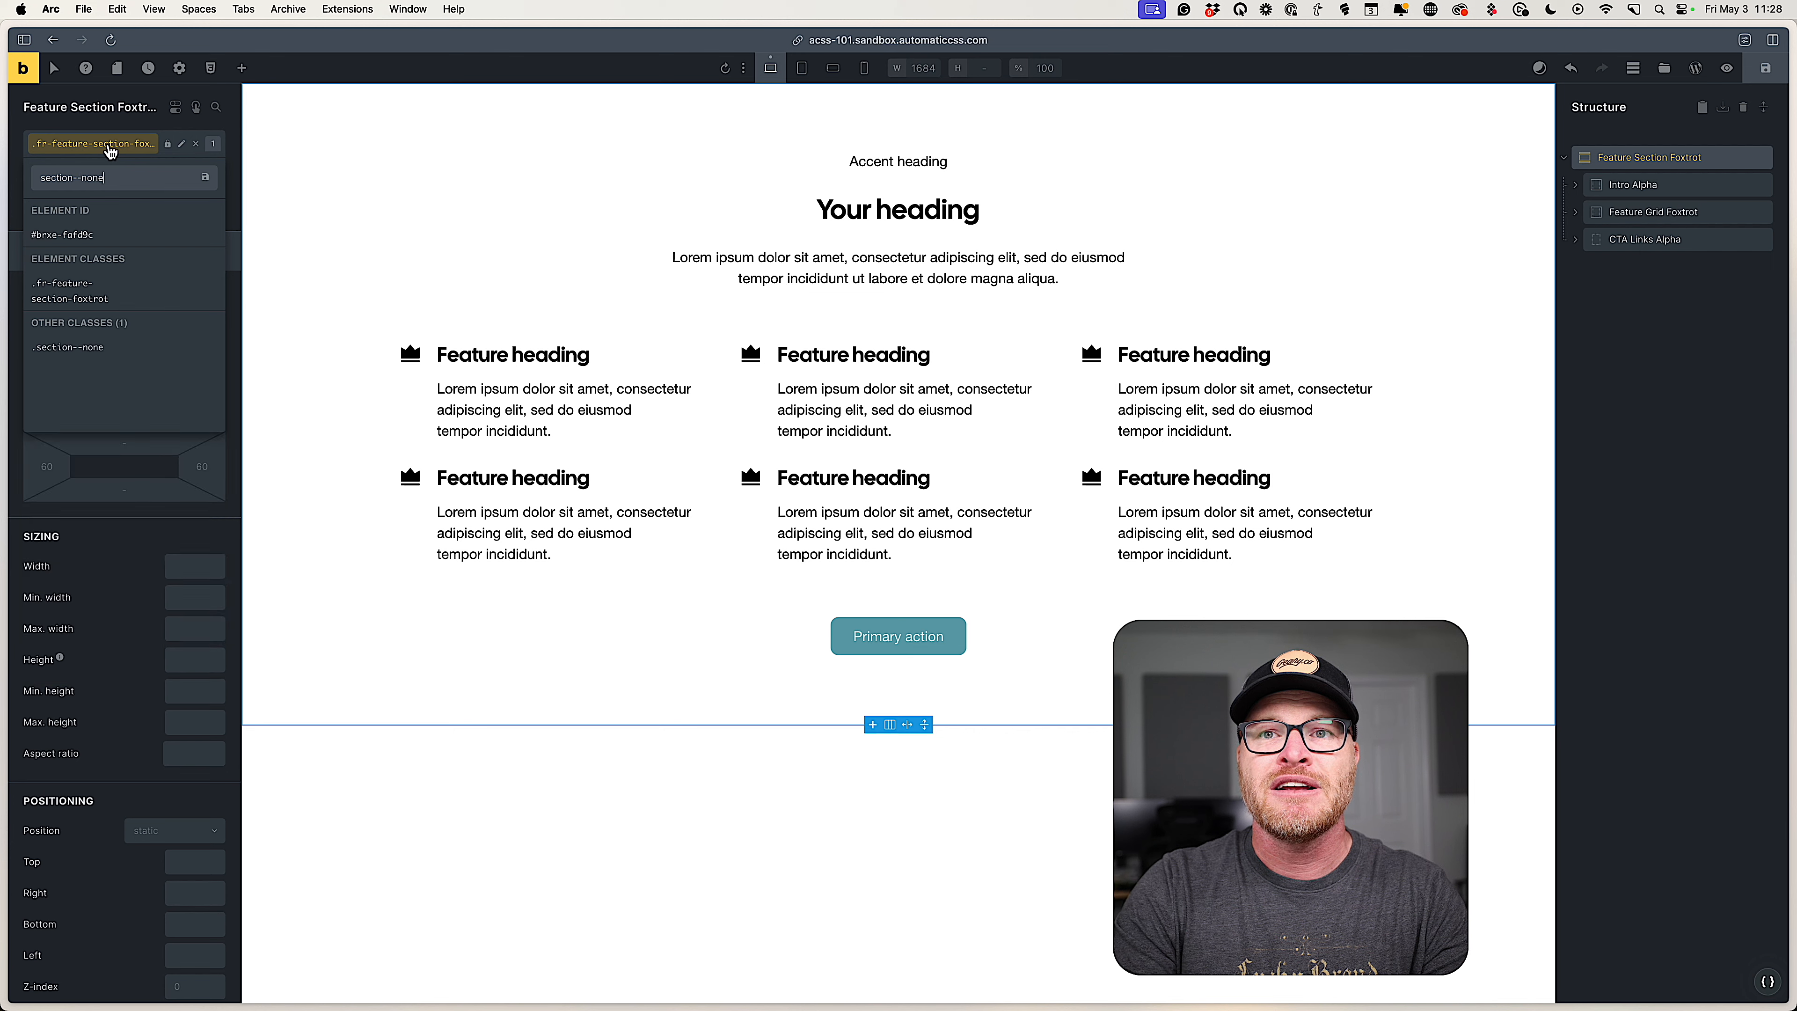
click(99, 348)
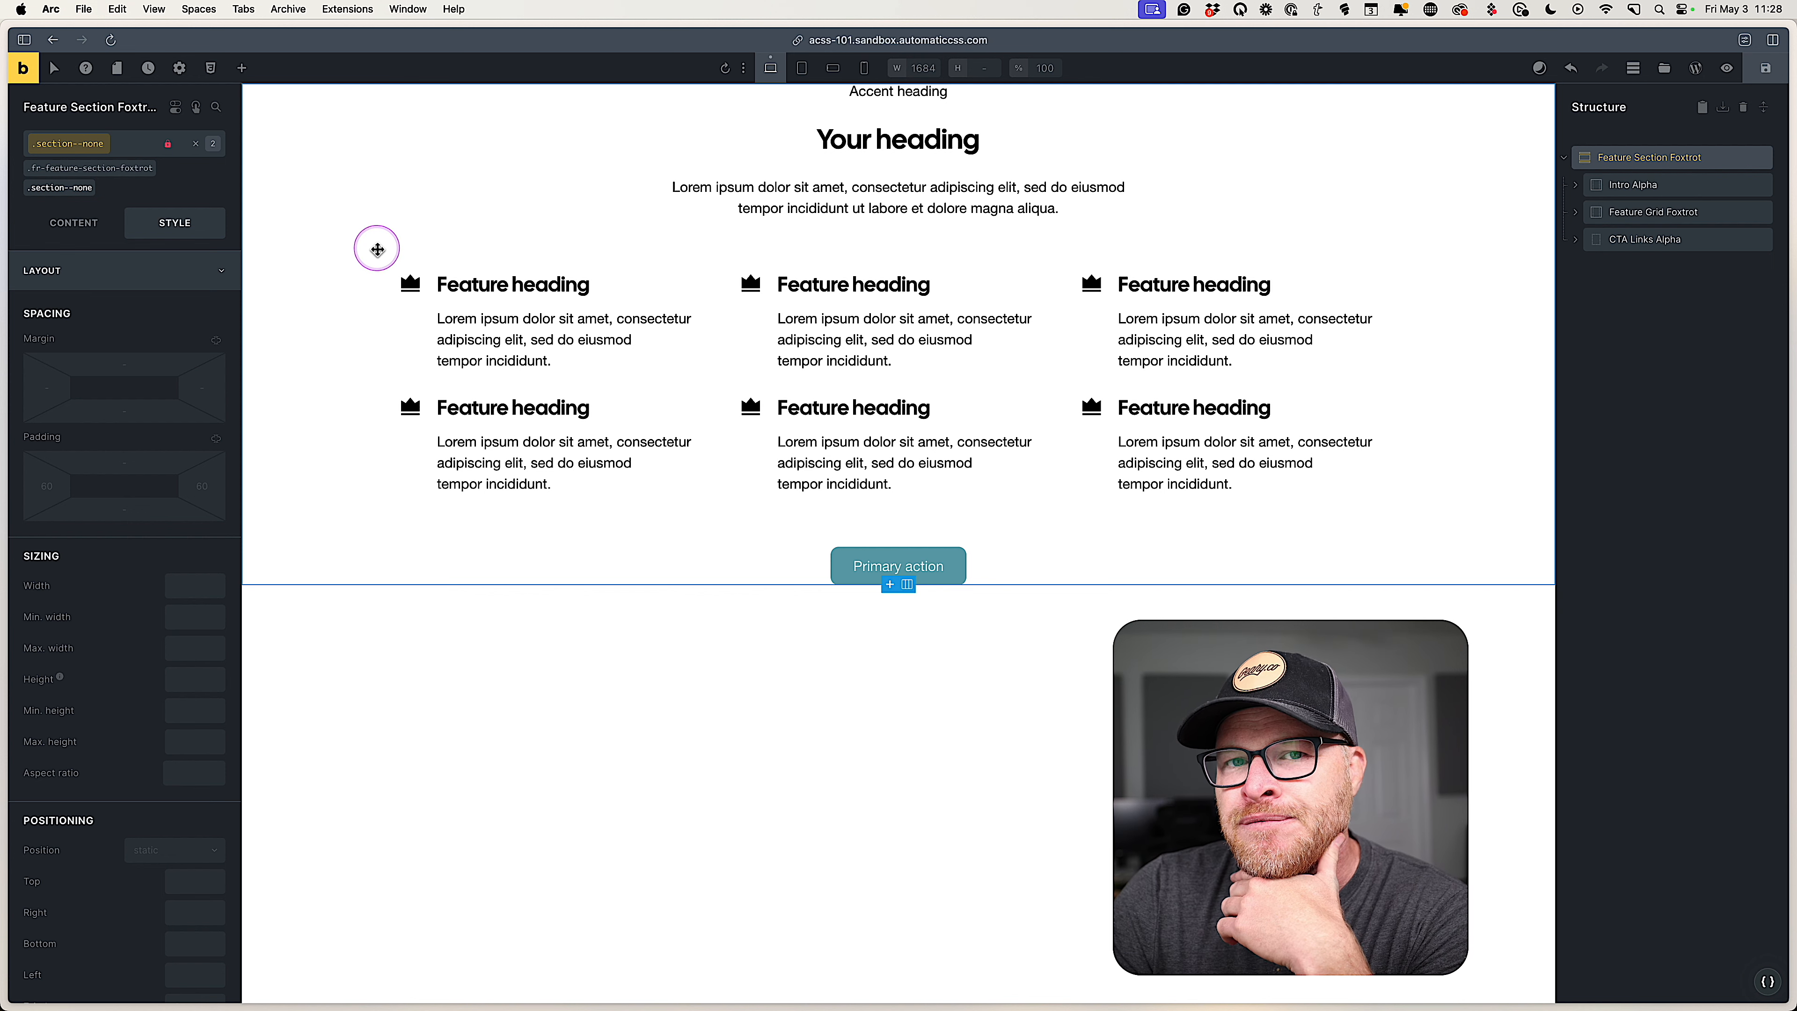
Check the section at the tablet portrait breakpoint and replace its section--none class with padding--none in the desktop view.
click(803, 68)
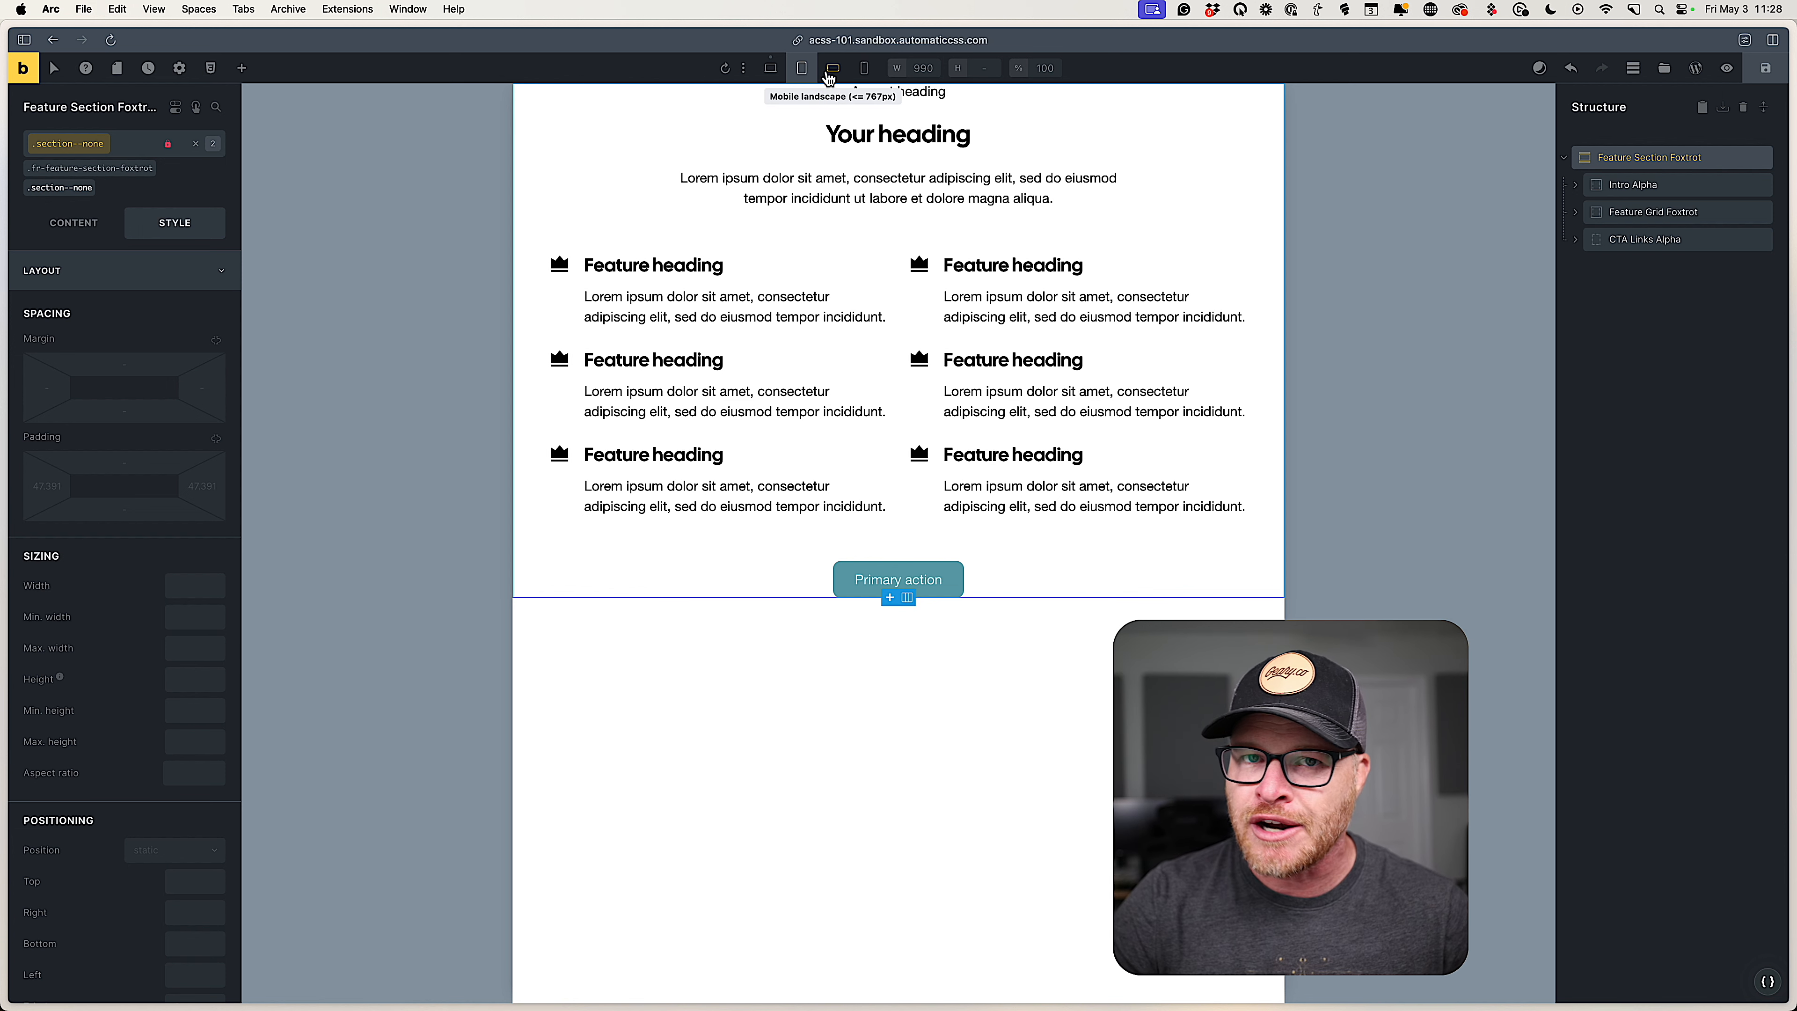
click(770, 69)
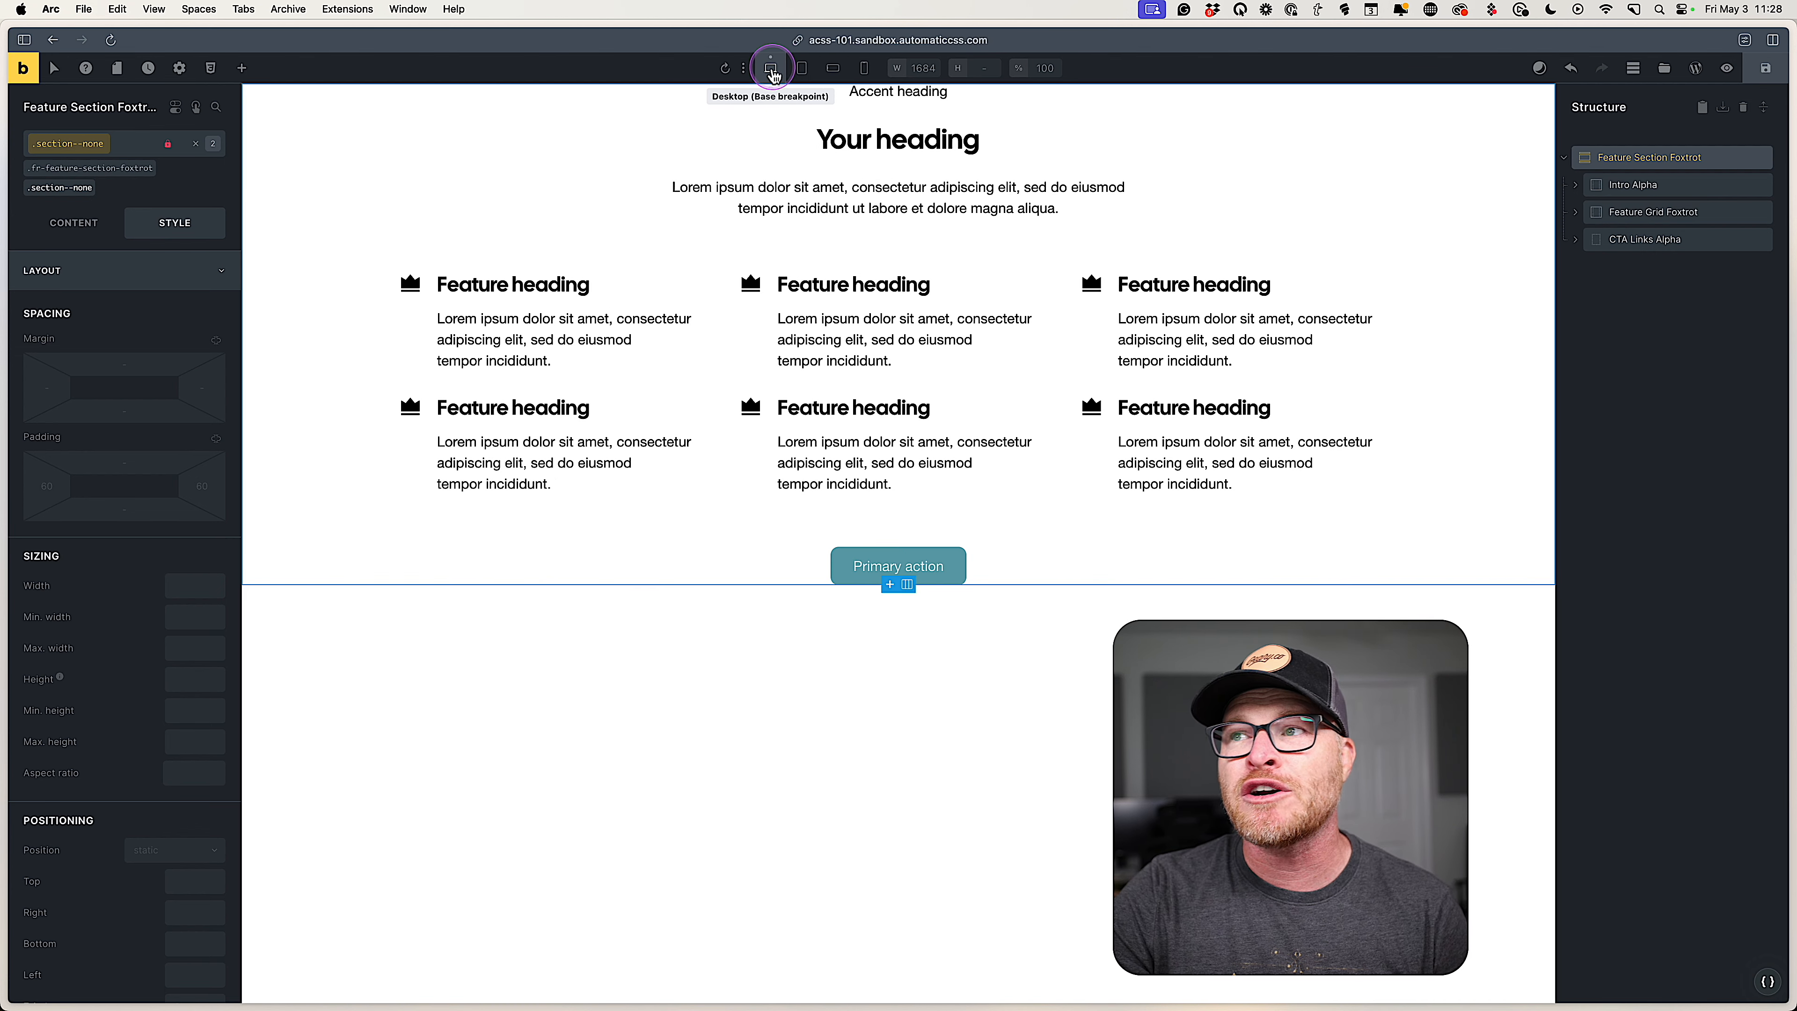
click(95, 189)
click(95, 180)
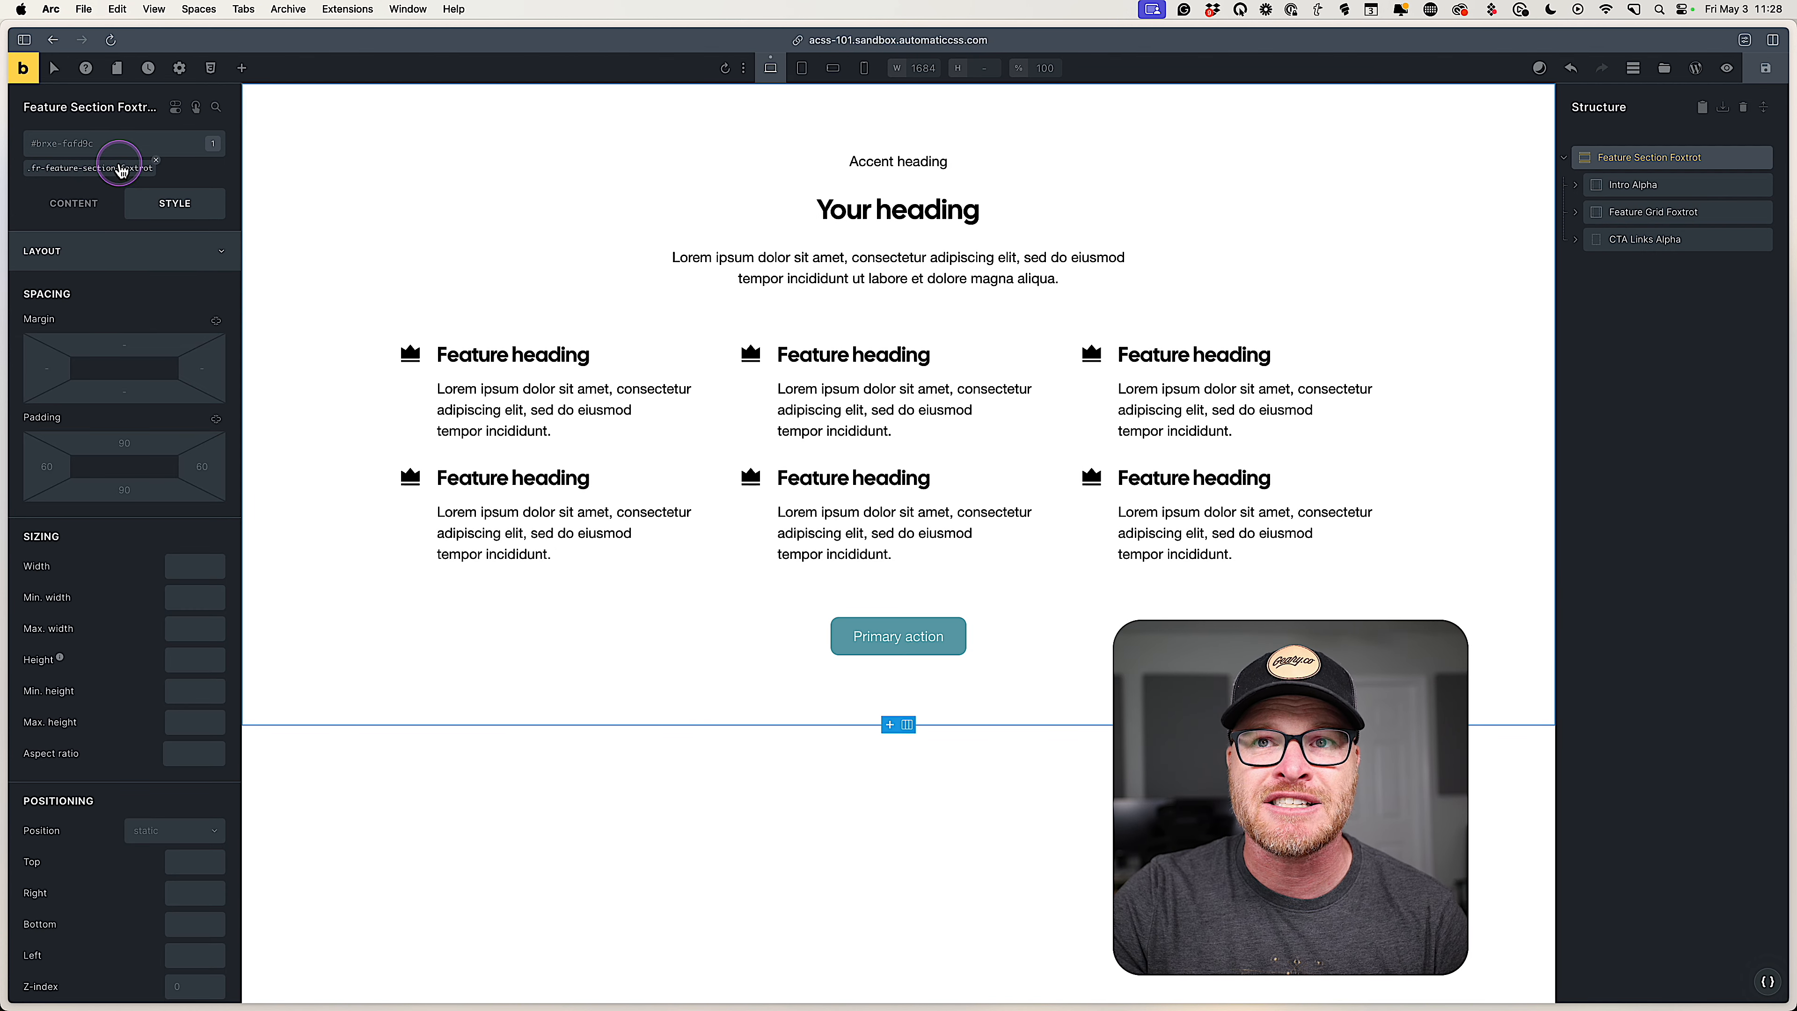
click(110, 147)
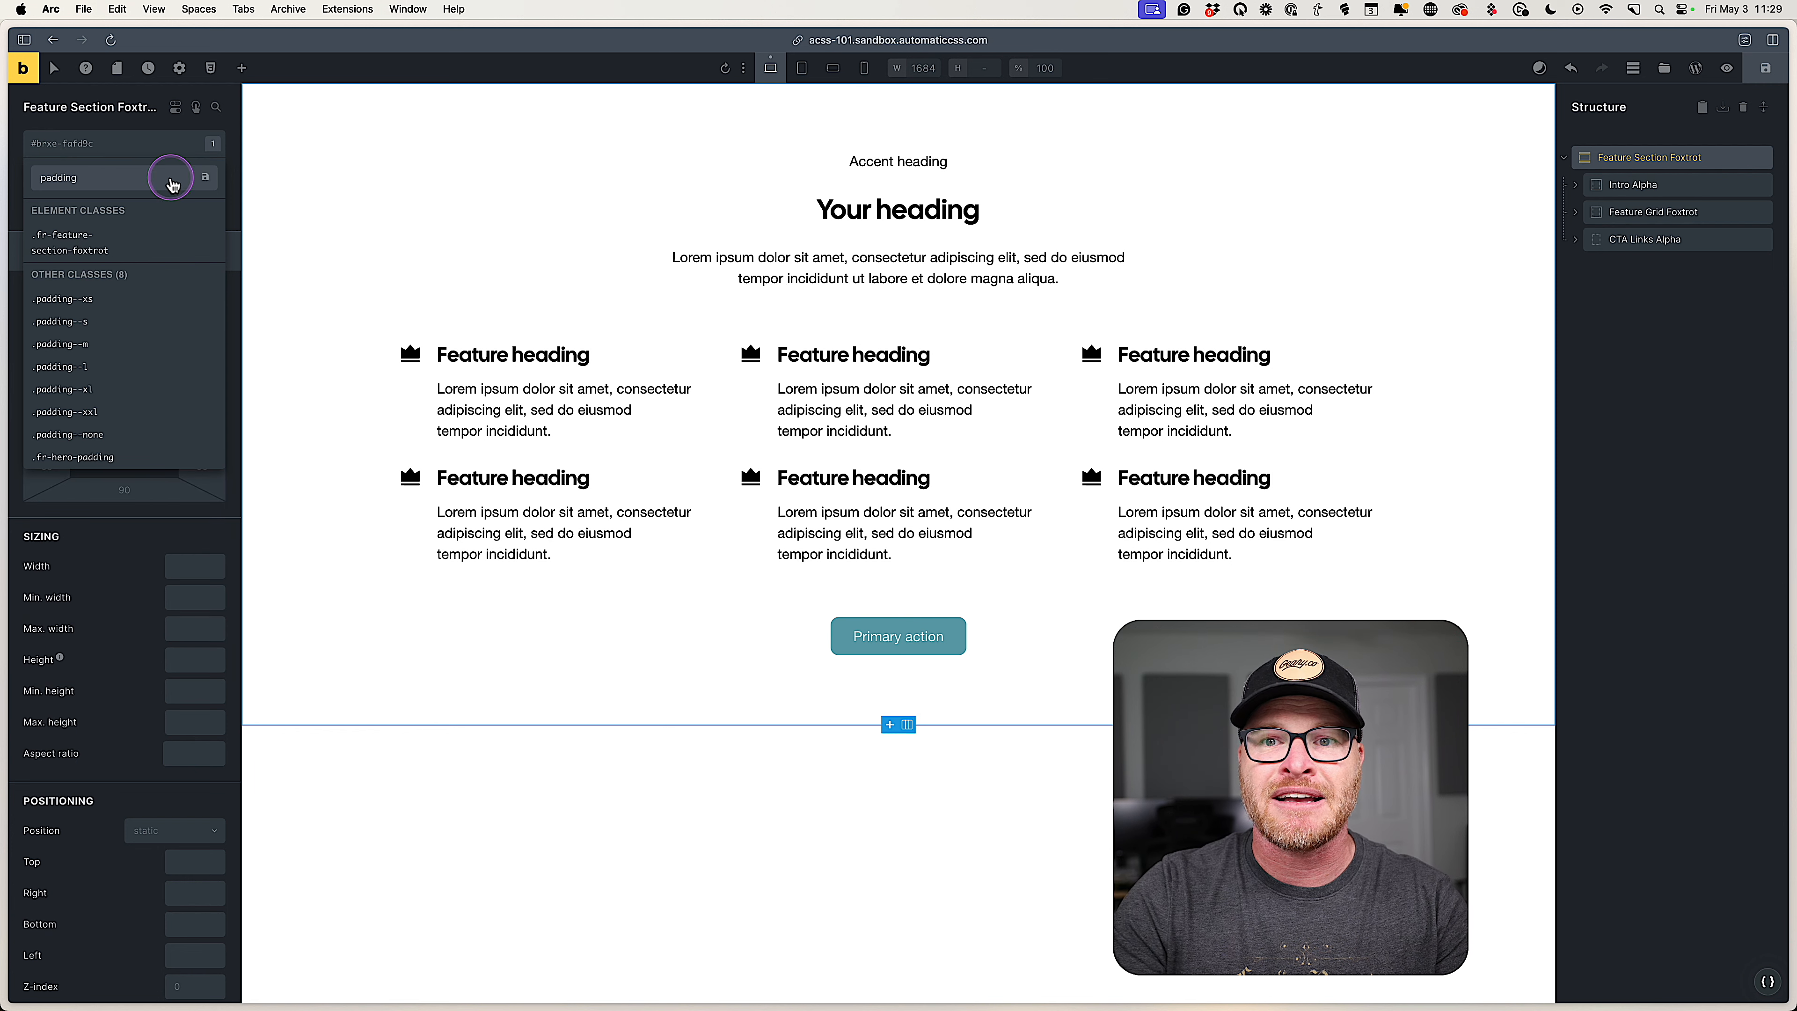
click(116, 434)
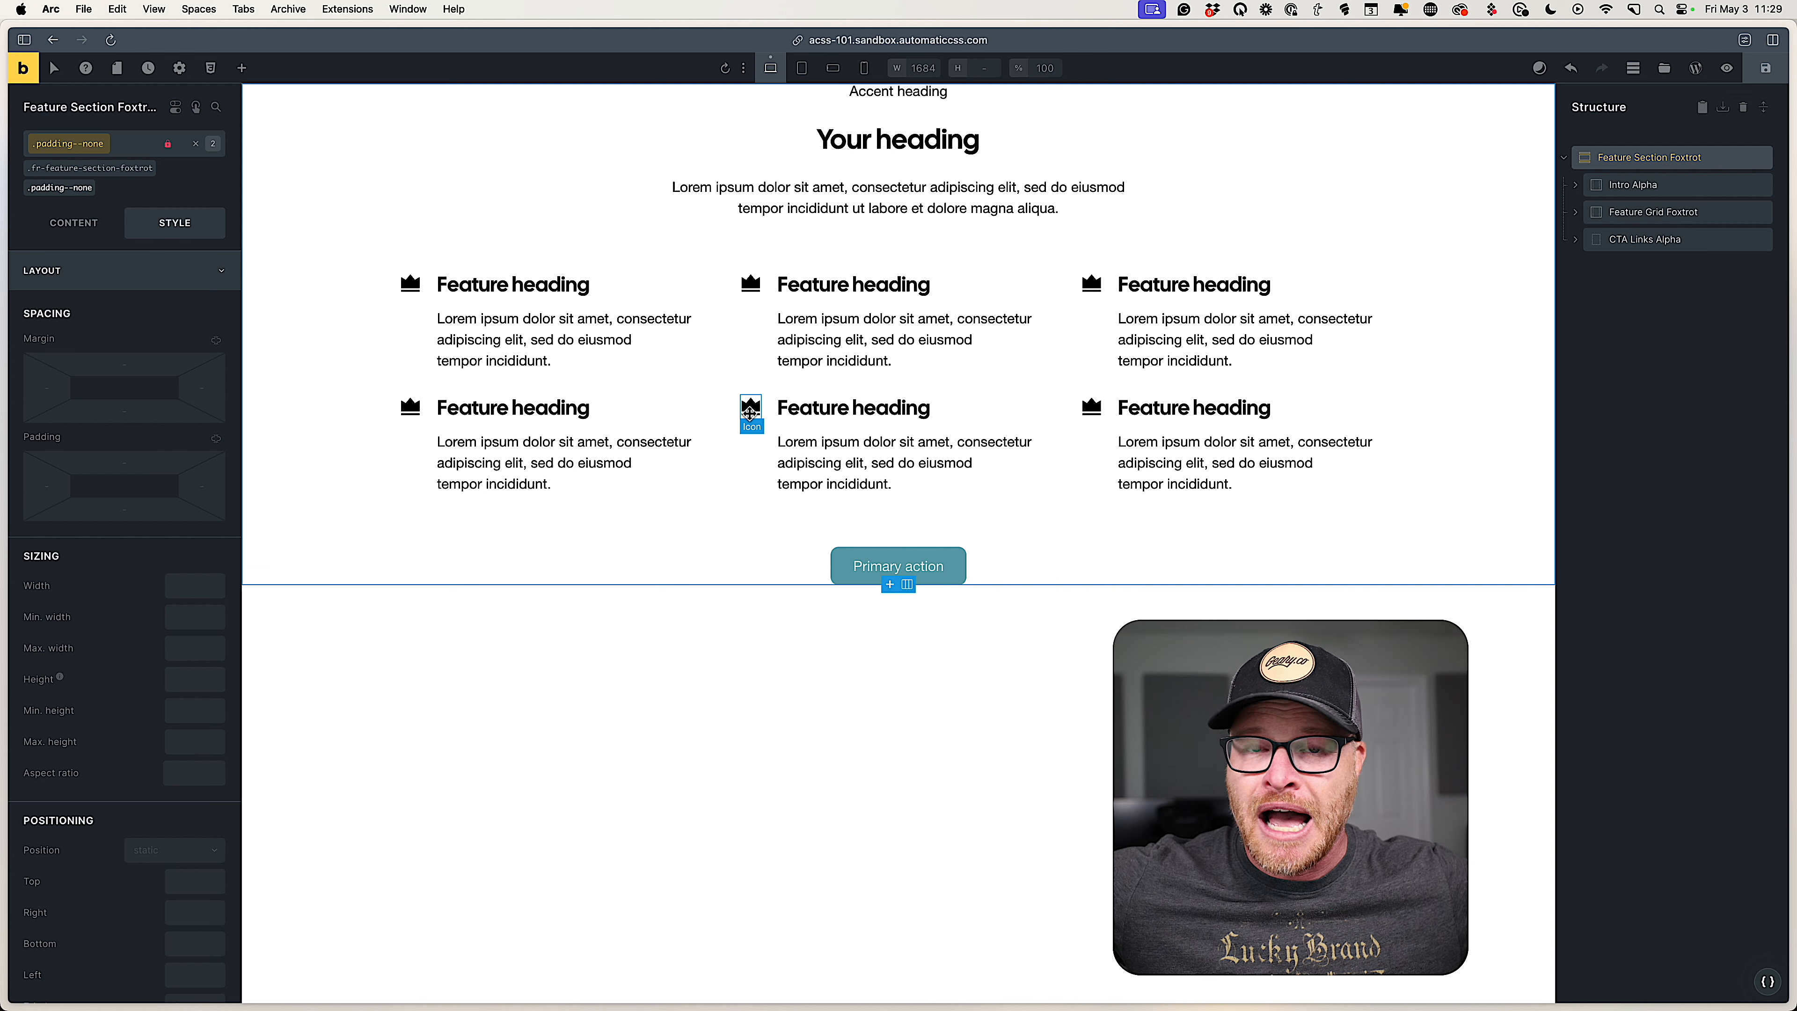
Check the section at the tablet portrait and mobile landscape breakpoints, and remove its padding--none class back in the desktop view.
click(801, 67)
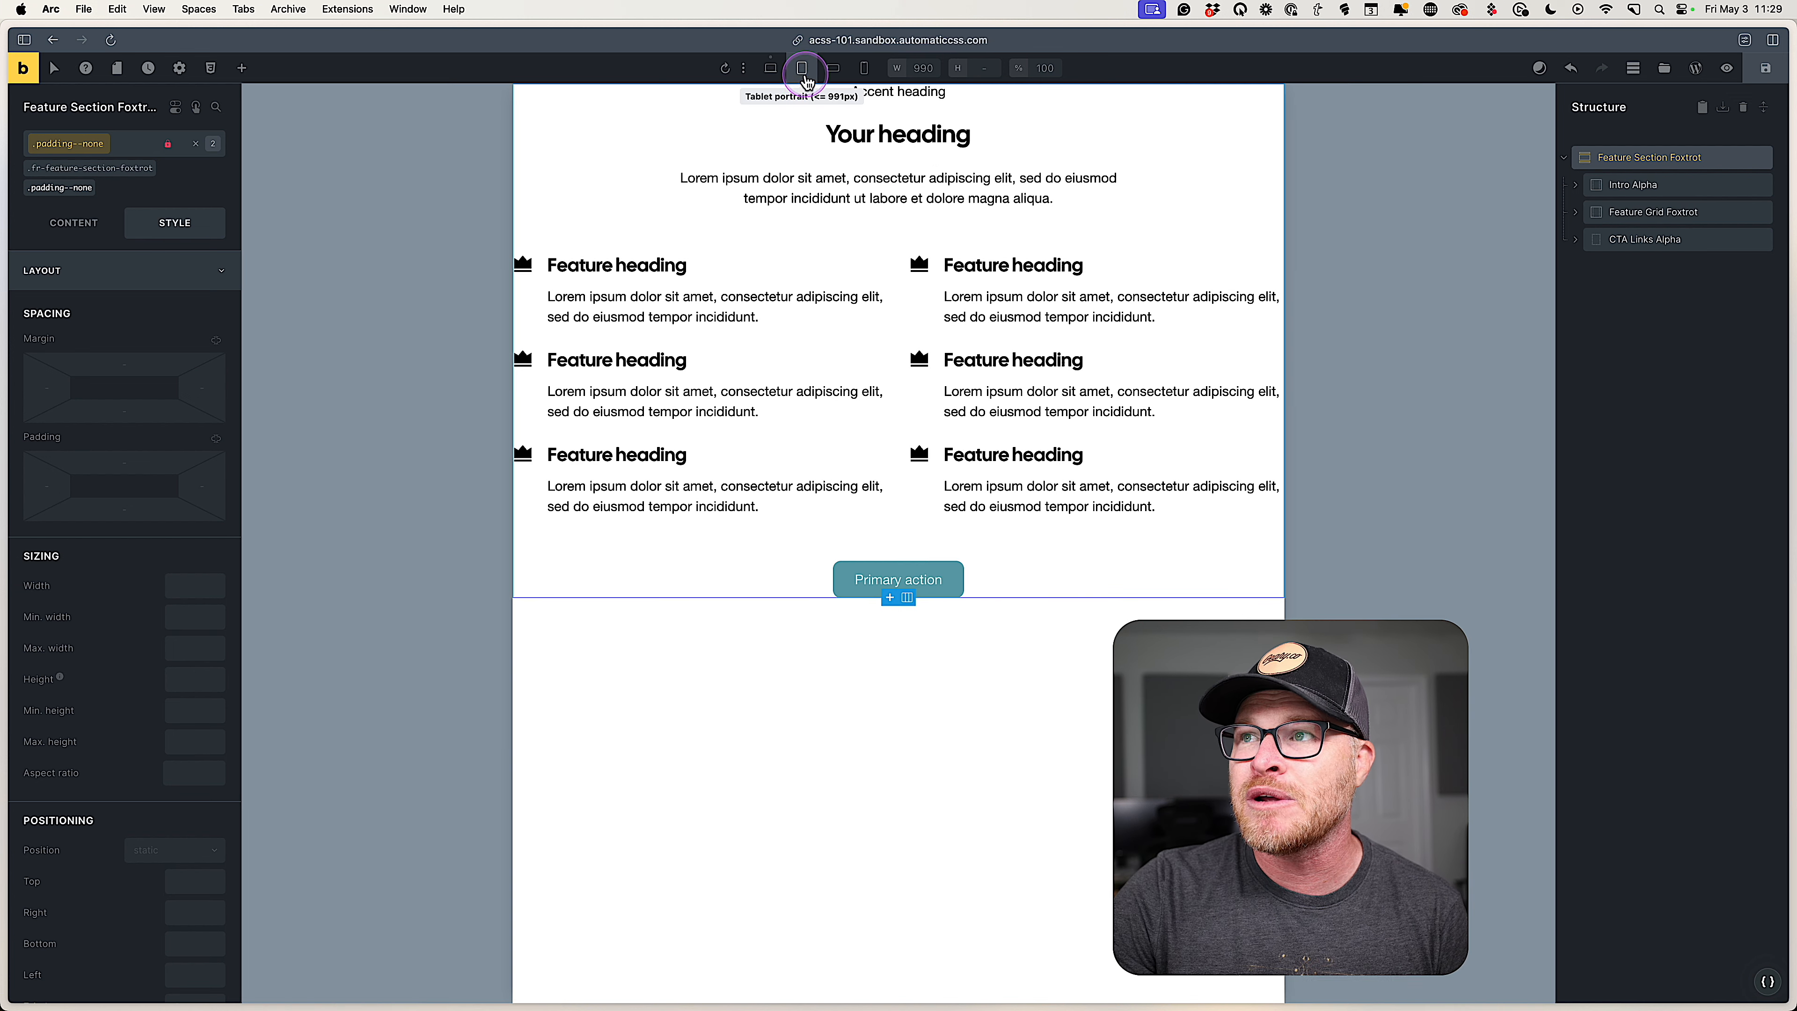
click(841, 70)
click(801, 67)
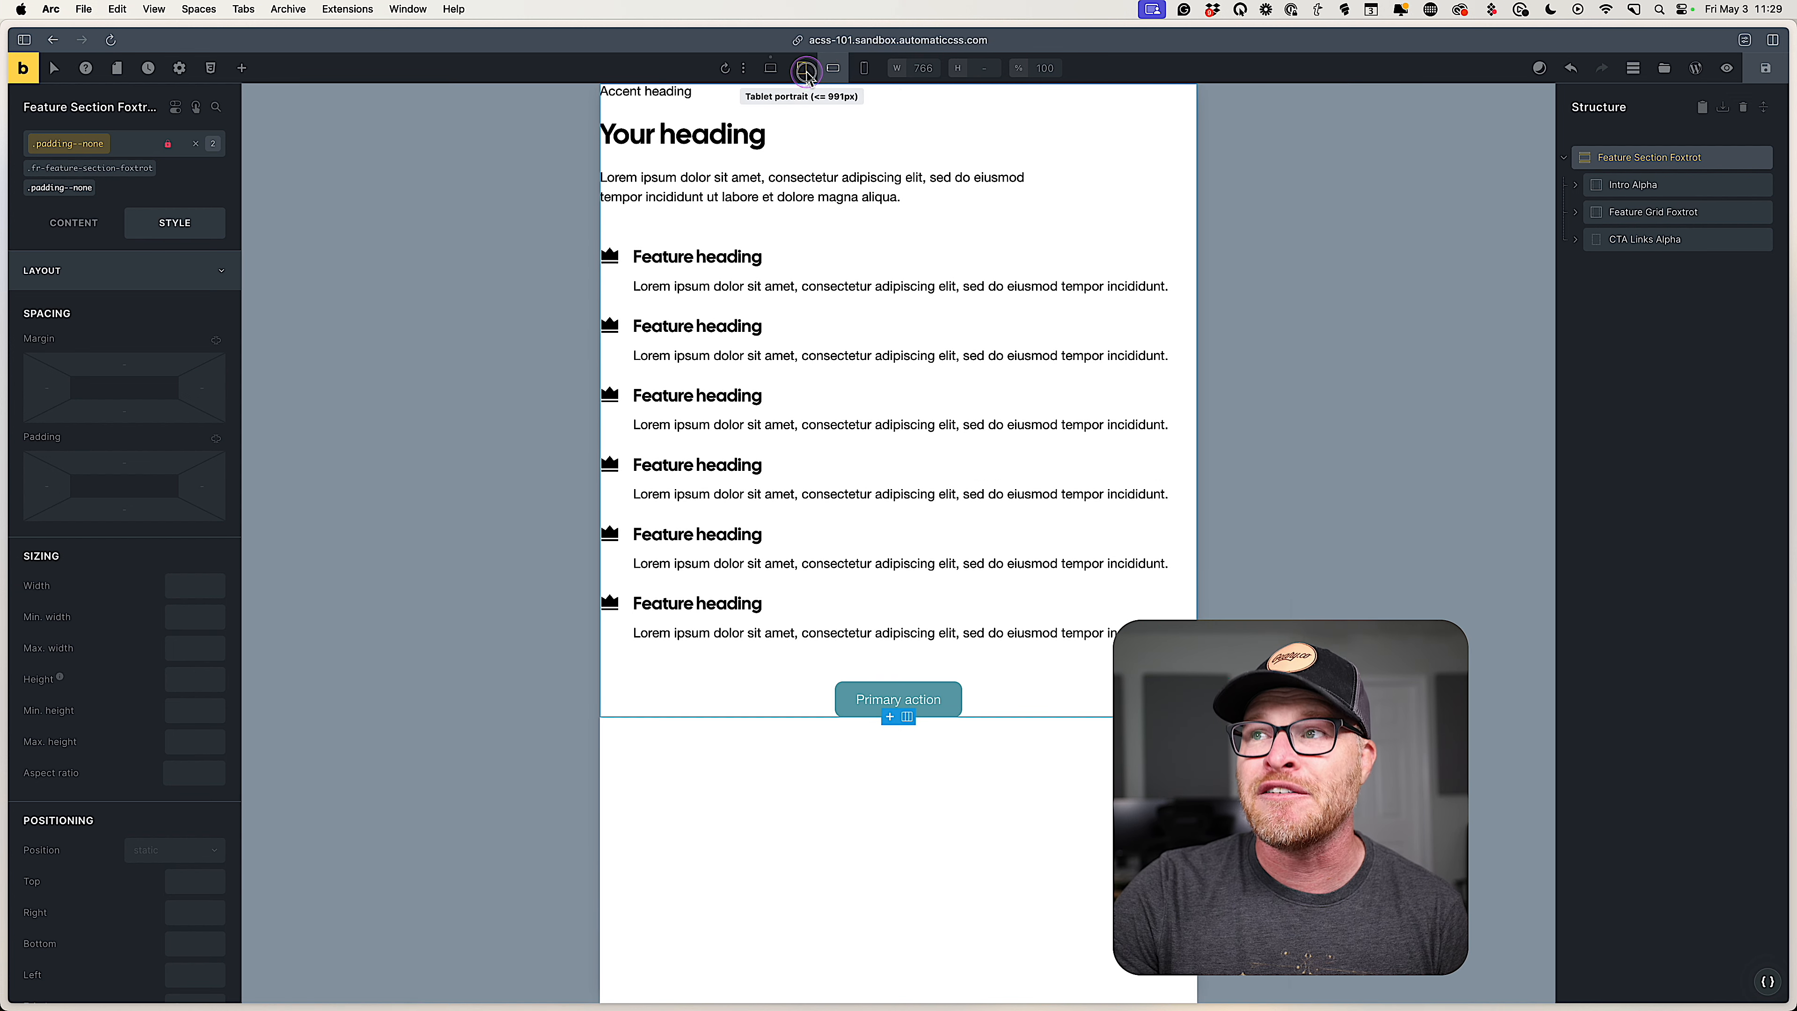
click(770, 67)
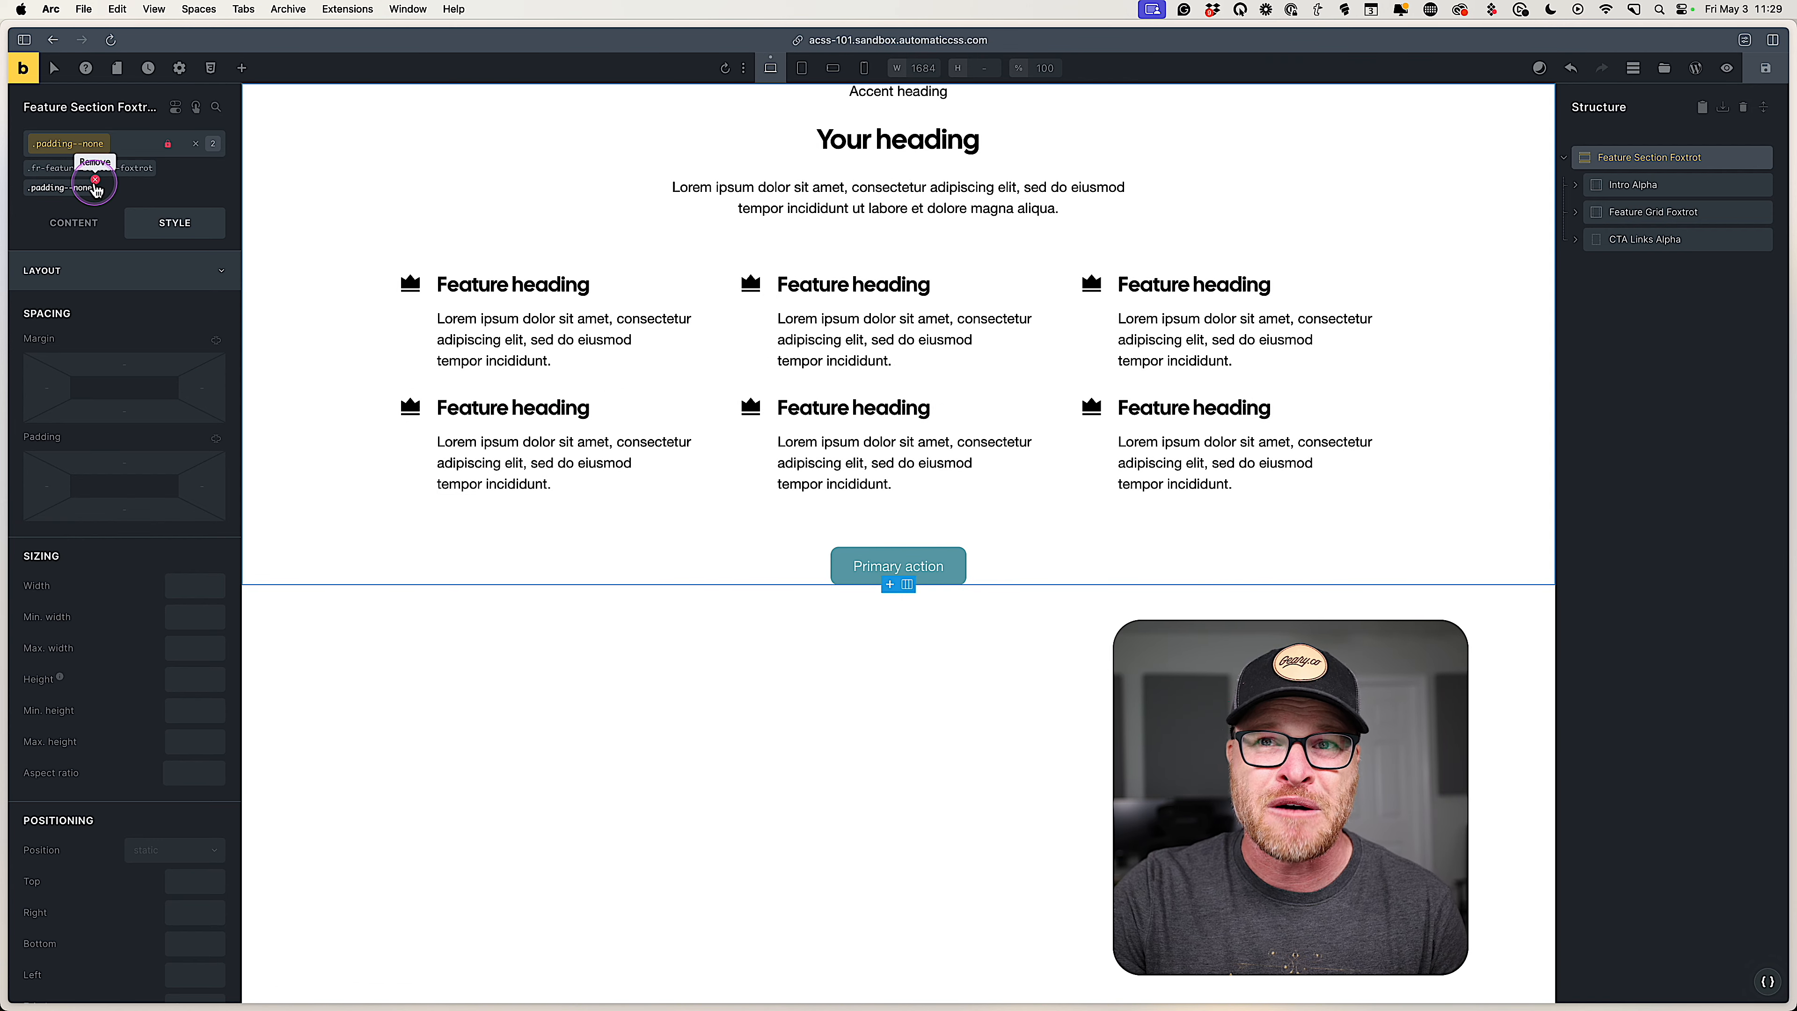
click(96, 182)
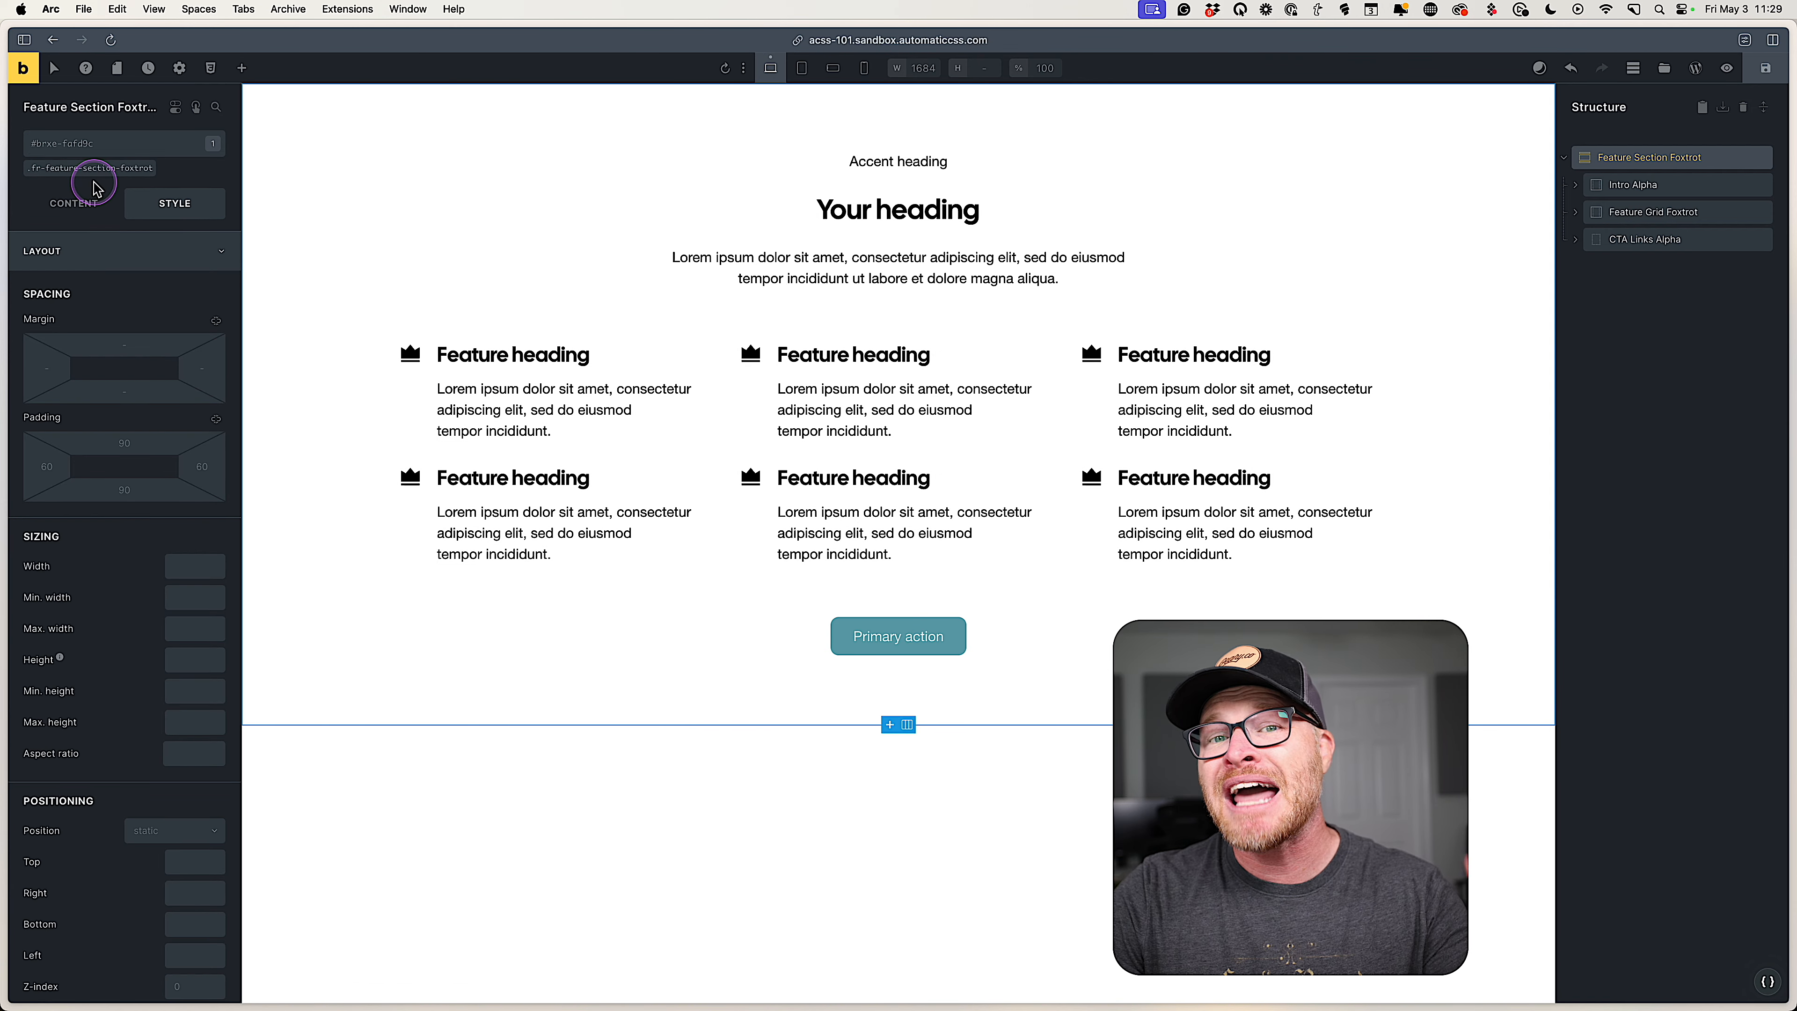
Add the section--none class to the feature section and remove it again.
click(145, 142)
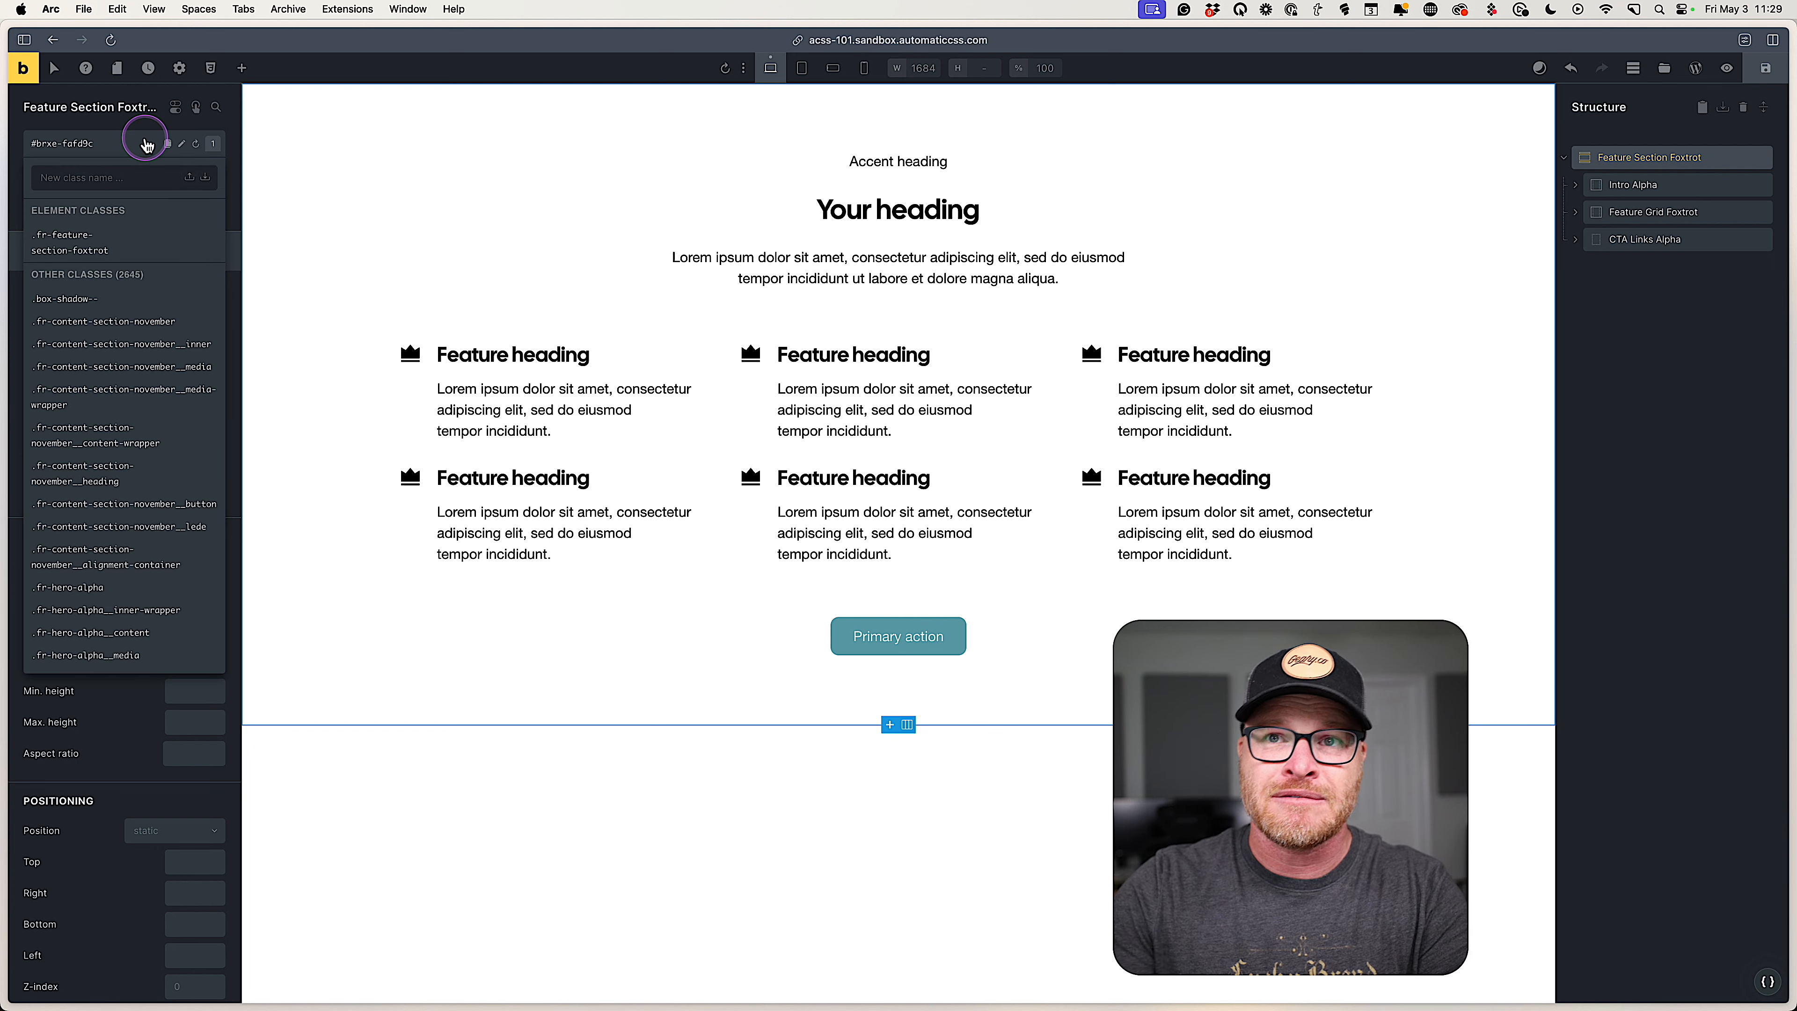
text(section--none)
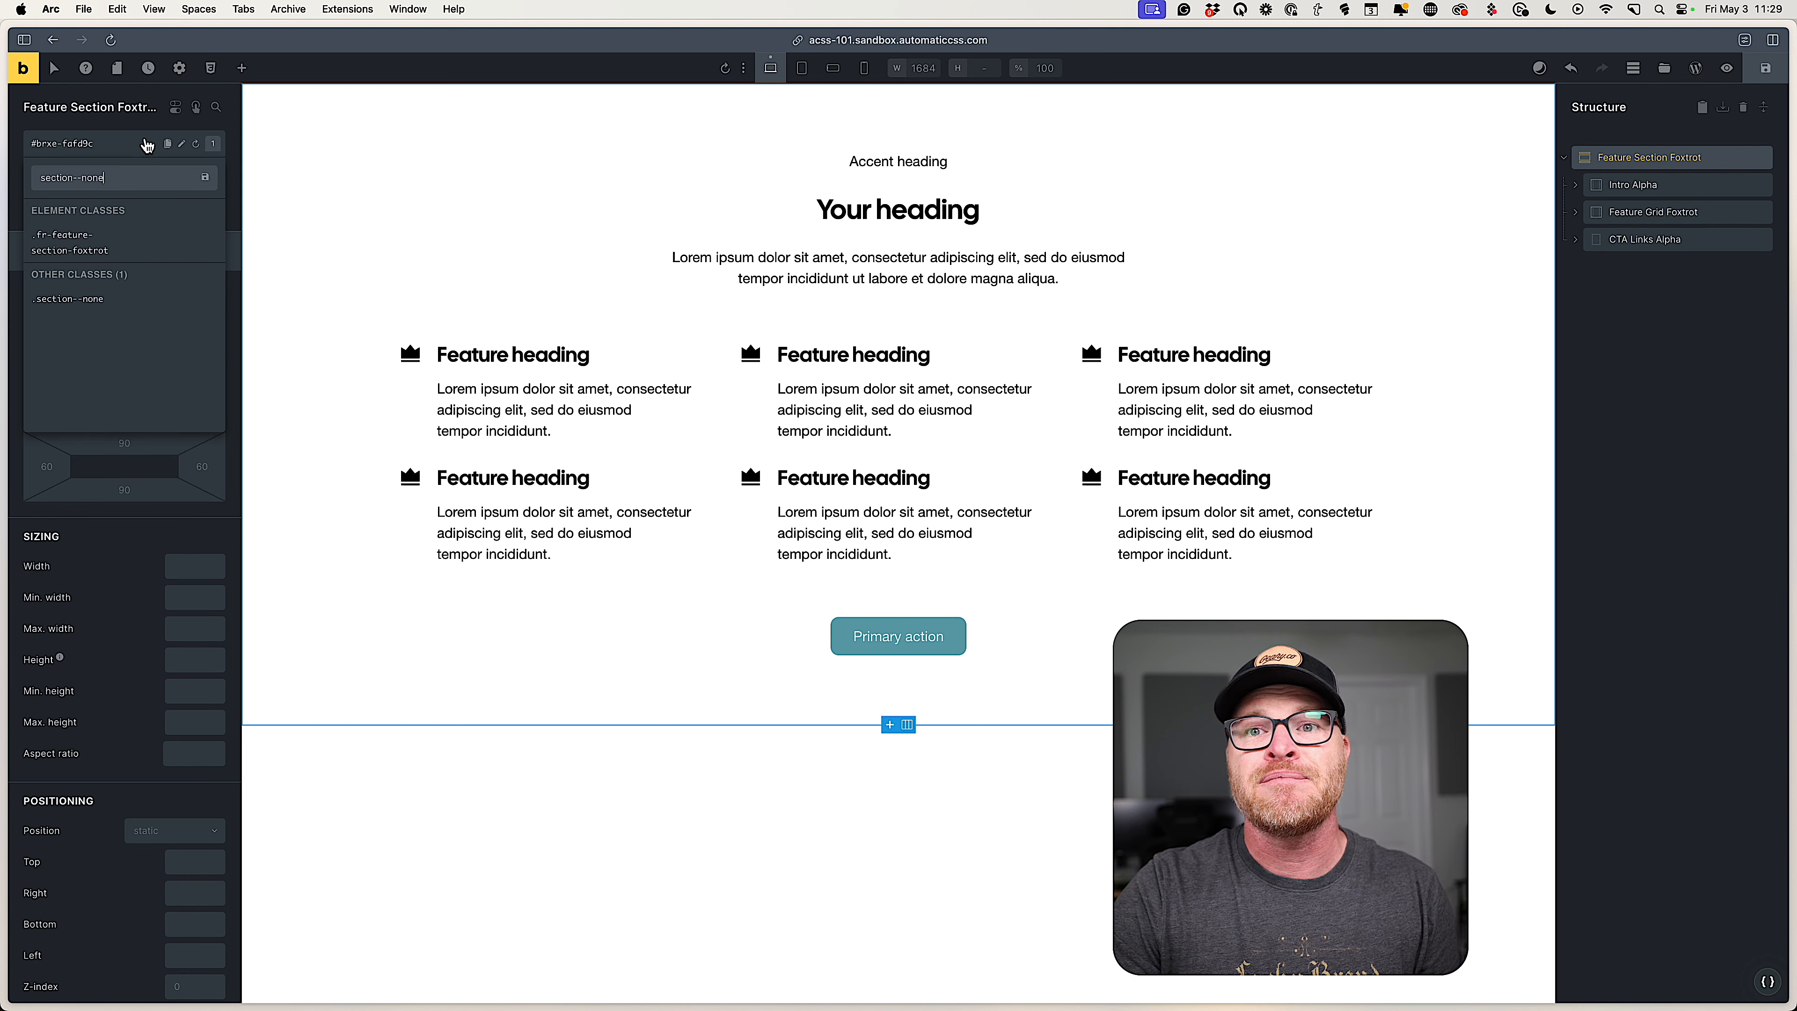
key(Return)
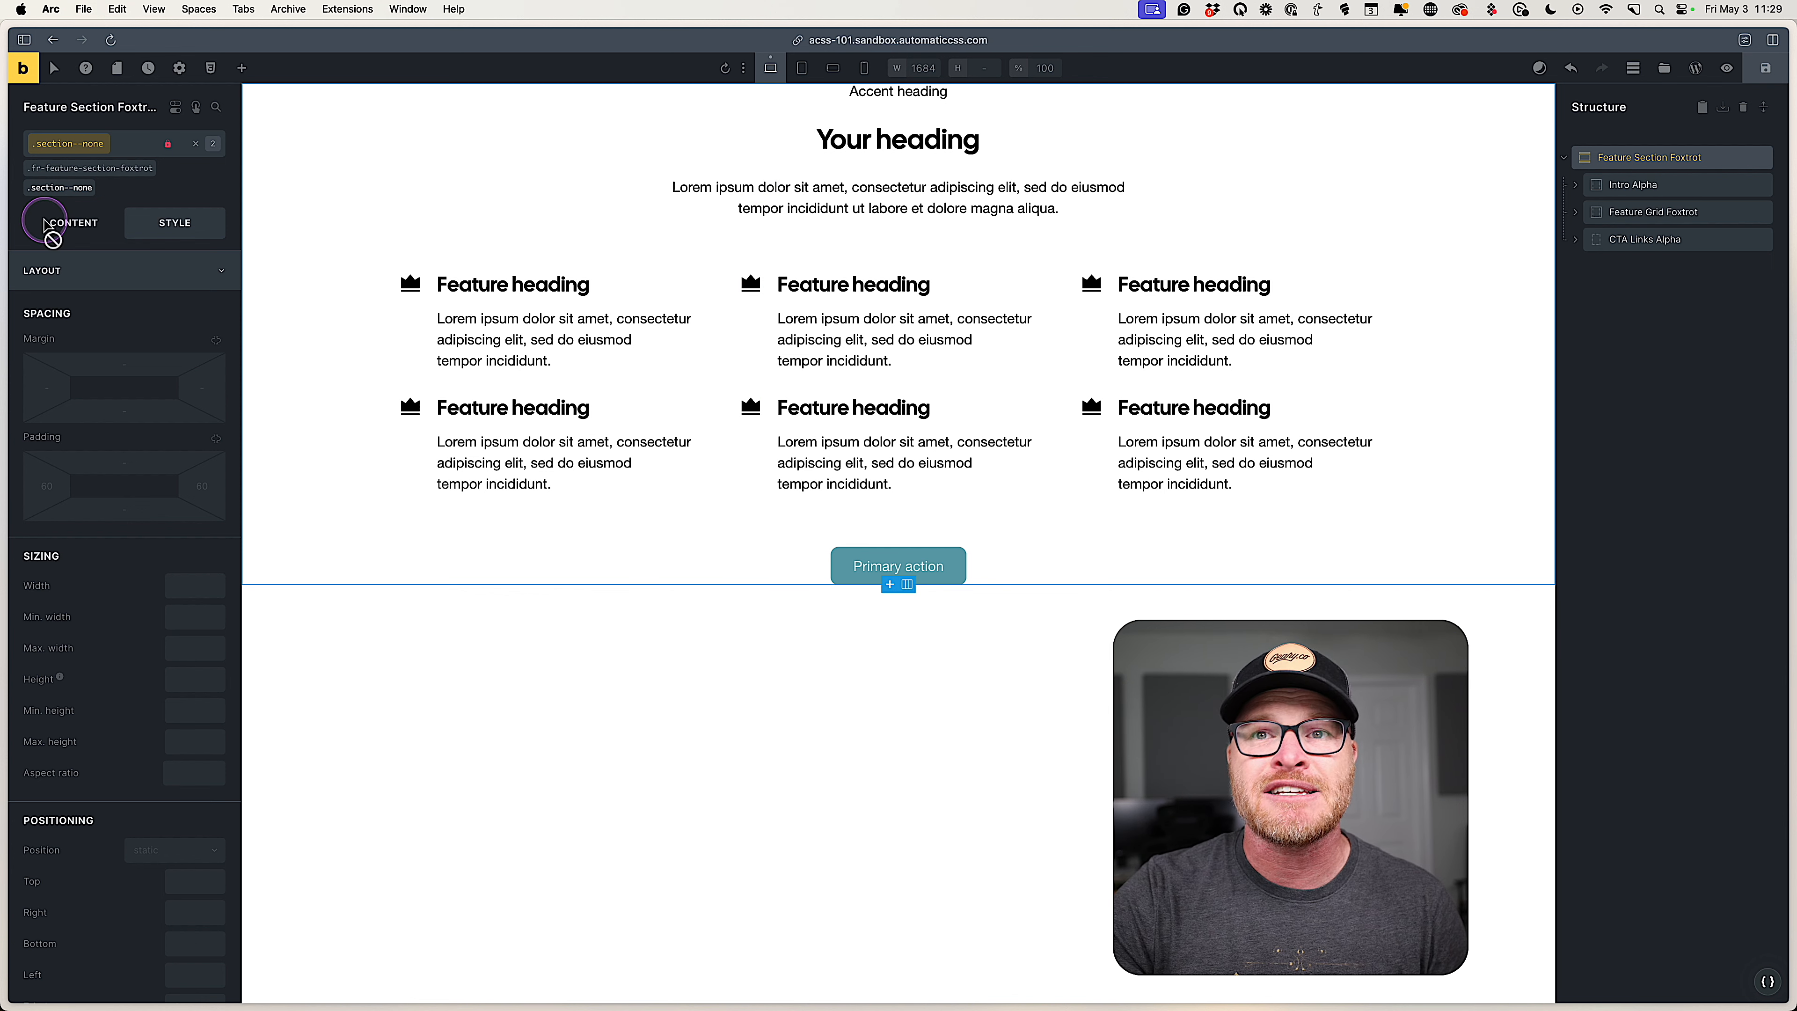
click(91, 186)
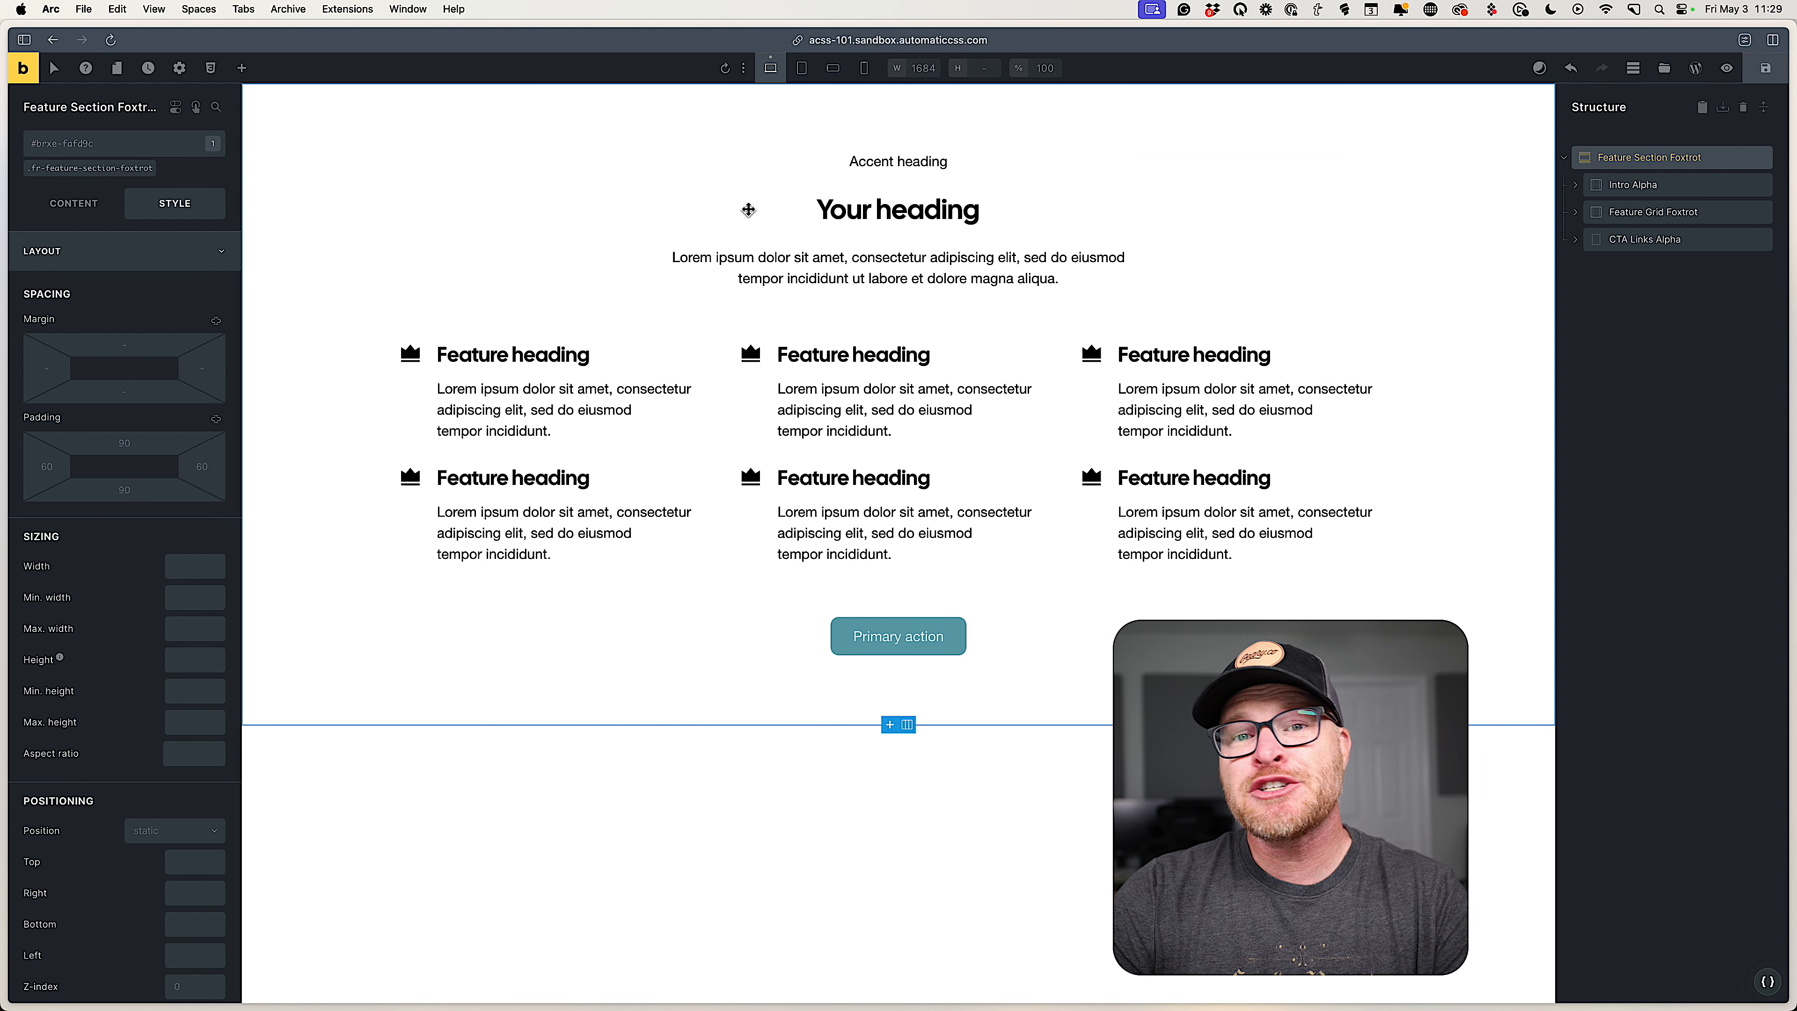
Browse the gap utility classes available for the Intro Alpha container and preview gap--xl on it.
click(704, 205)
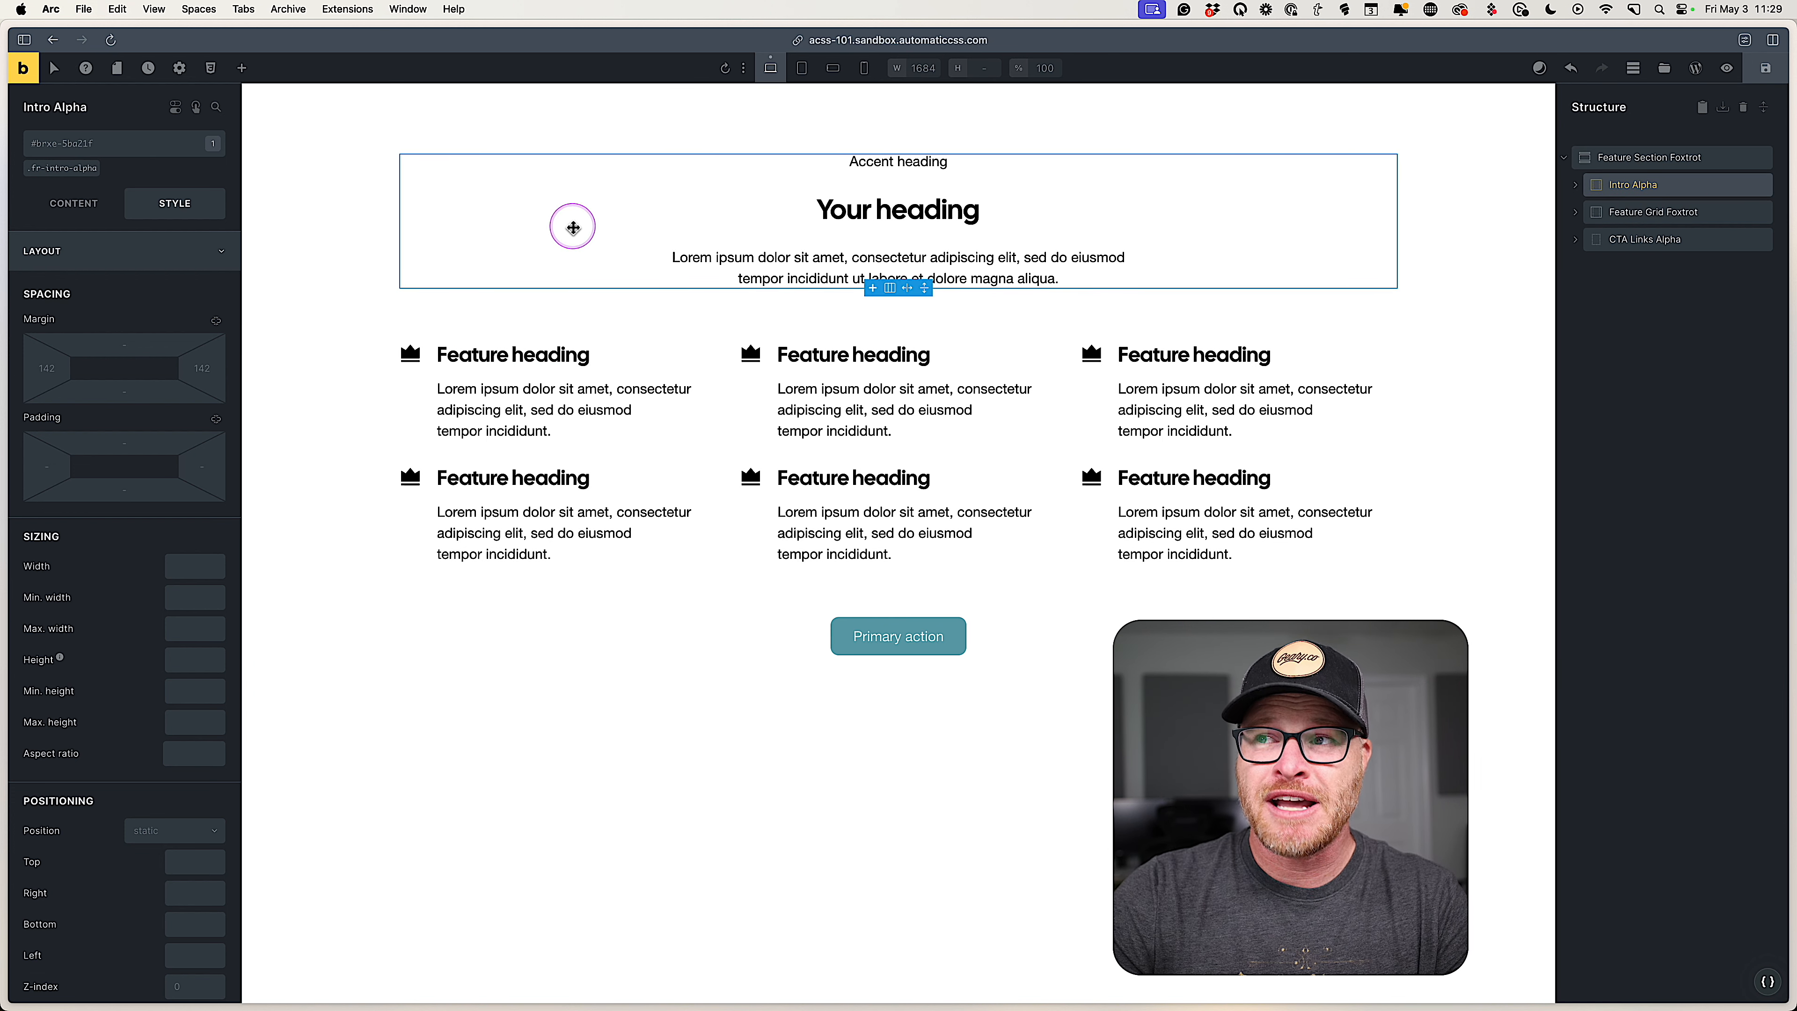
click(74, 204)
click(115, 145)
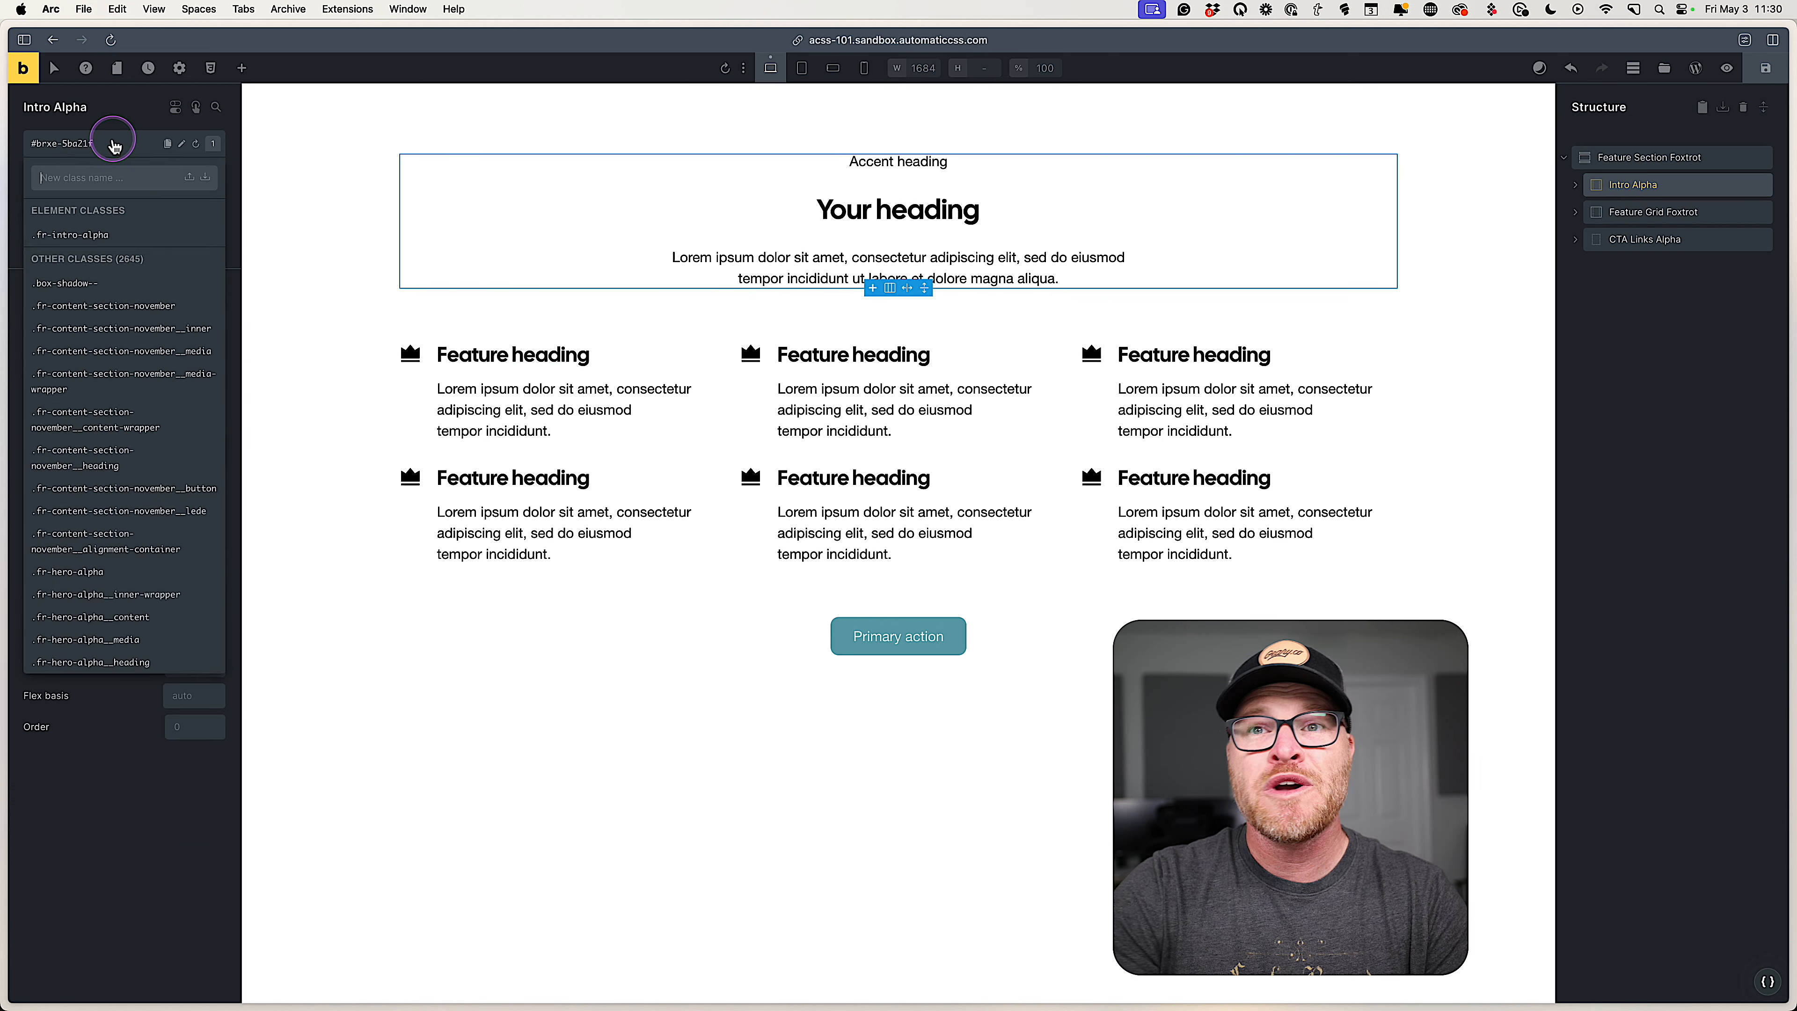
text(gap)
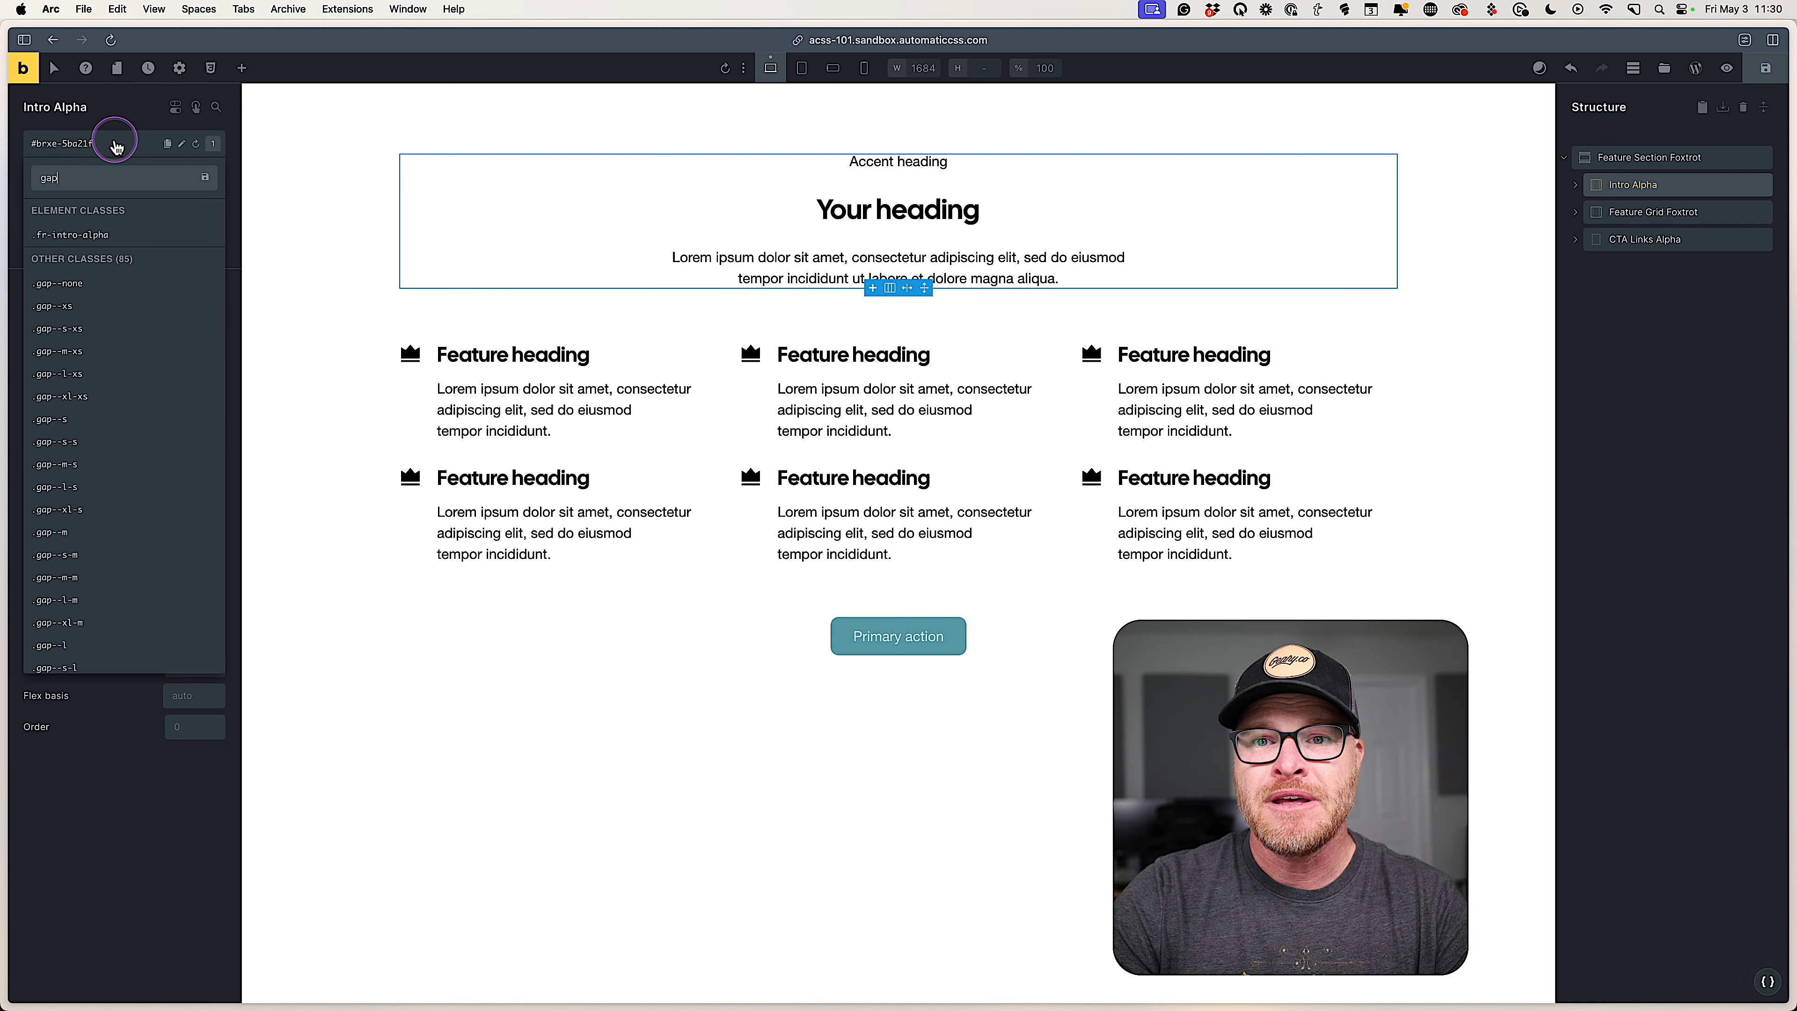
scroll(113, 481, down, 5)
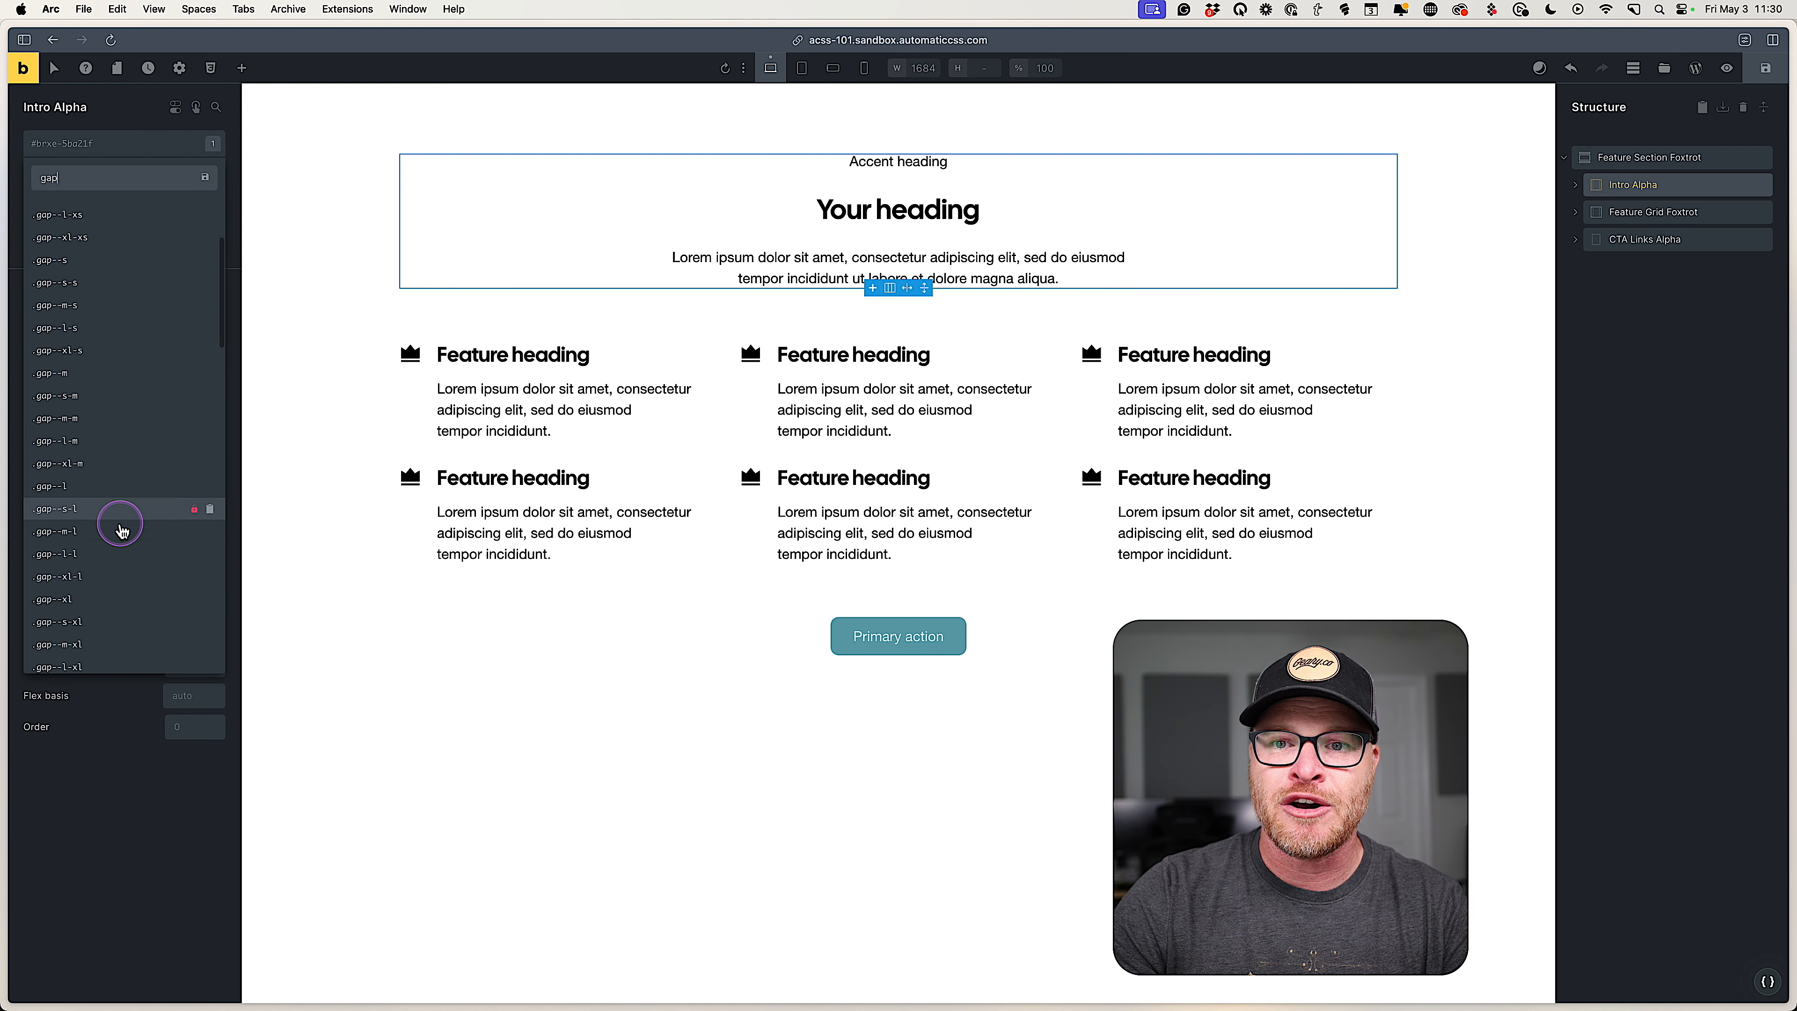
scroll(125, 489, down, 5)
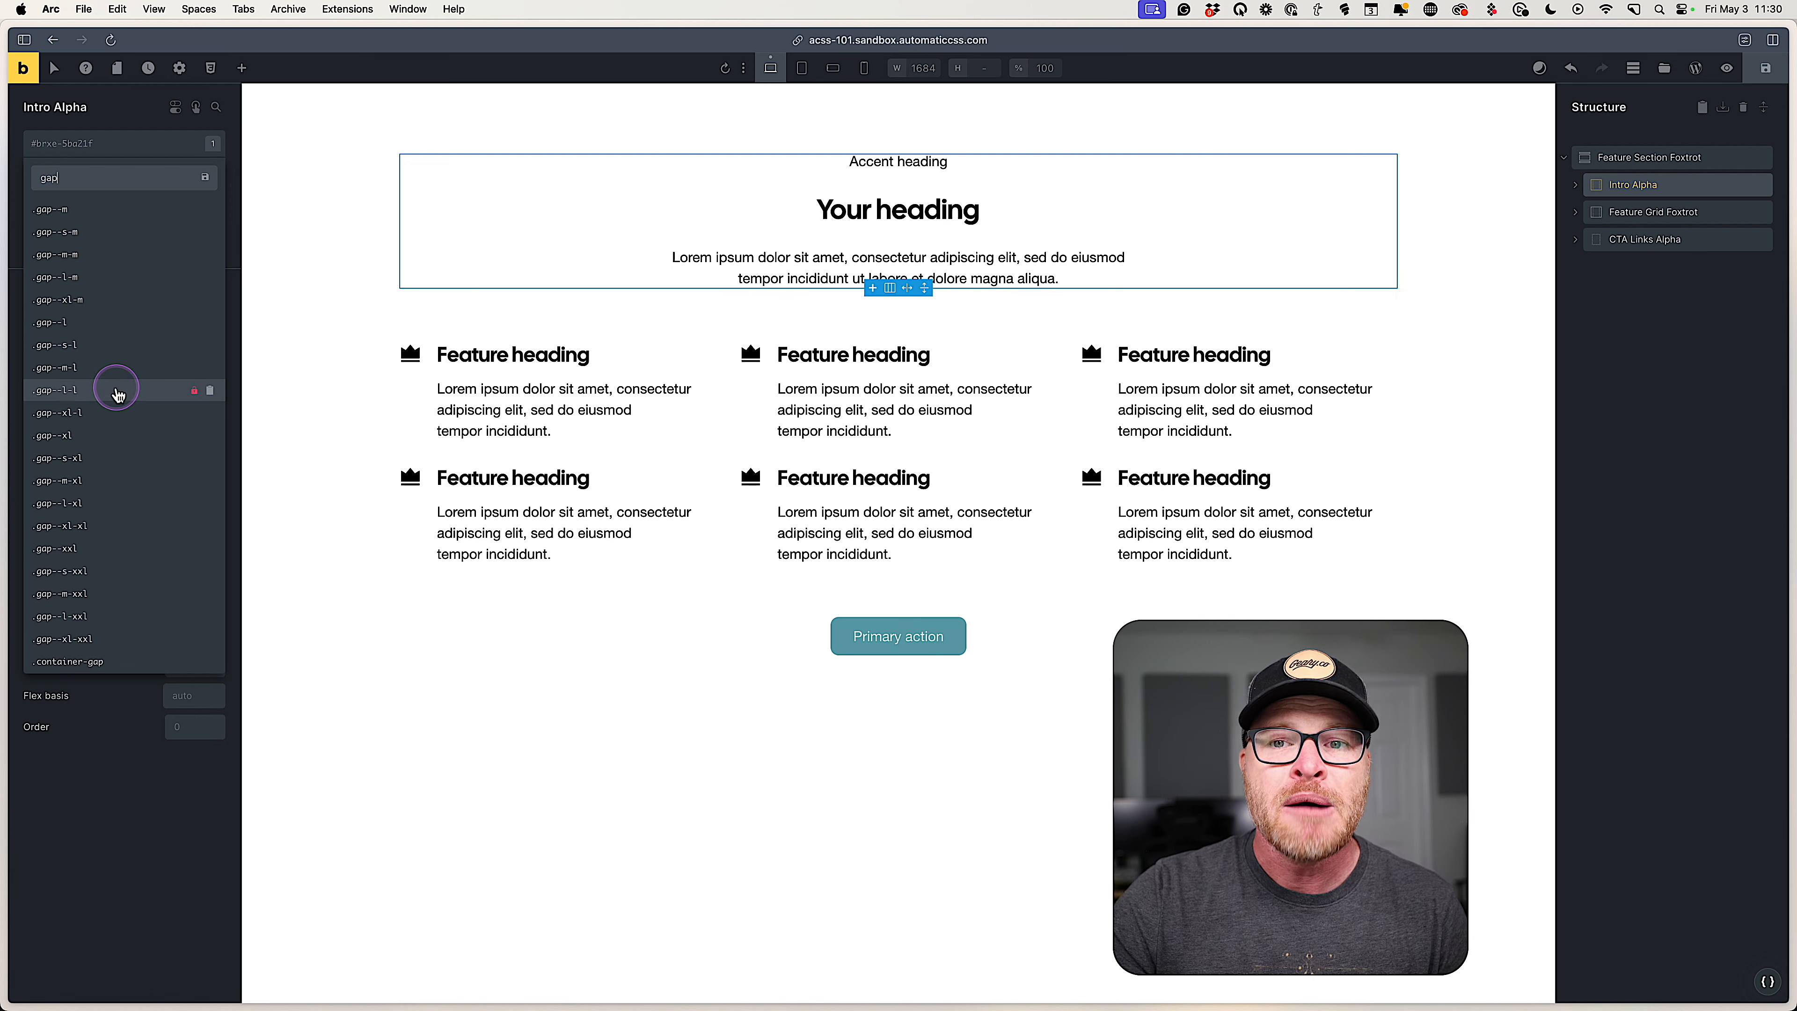
click(143, 439)
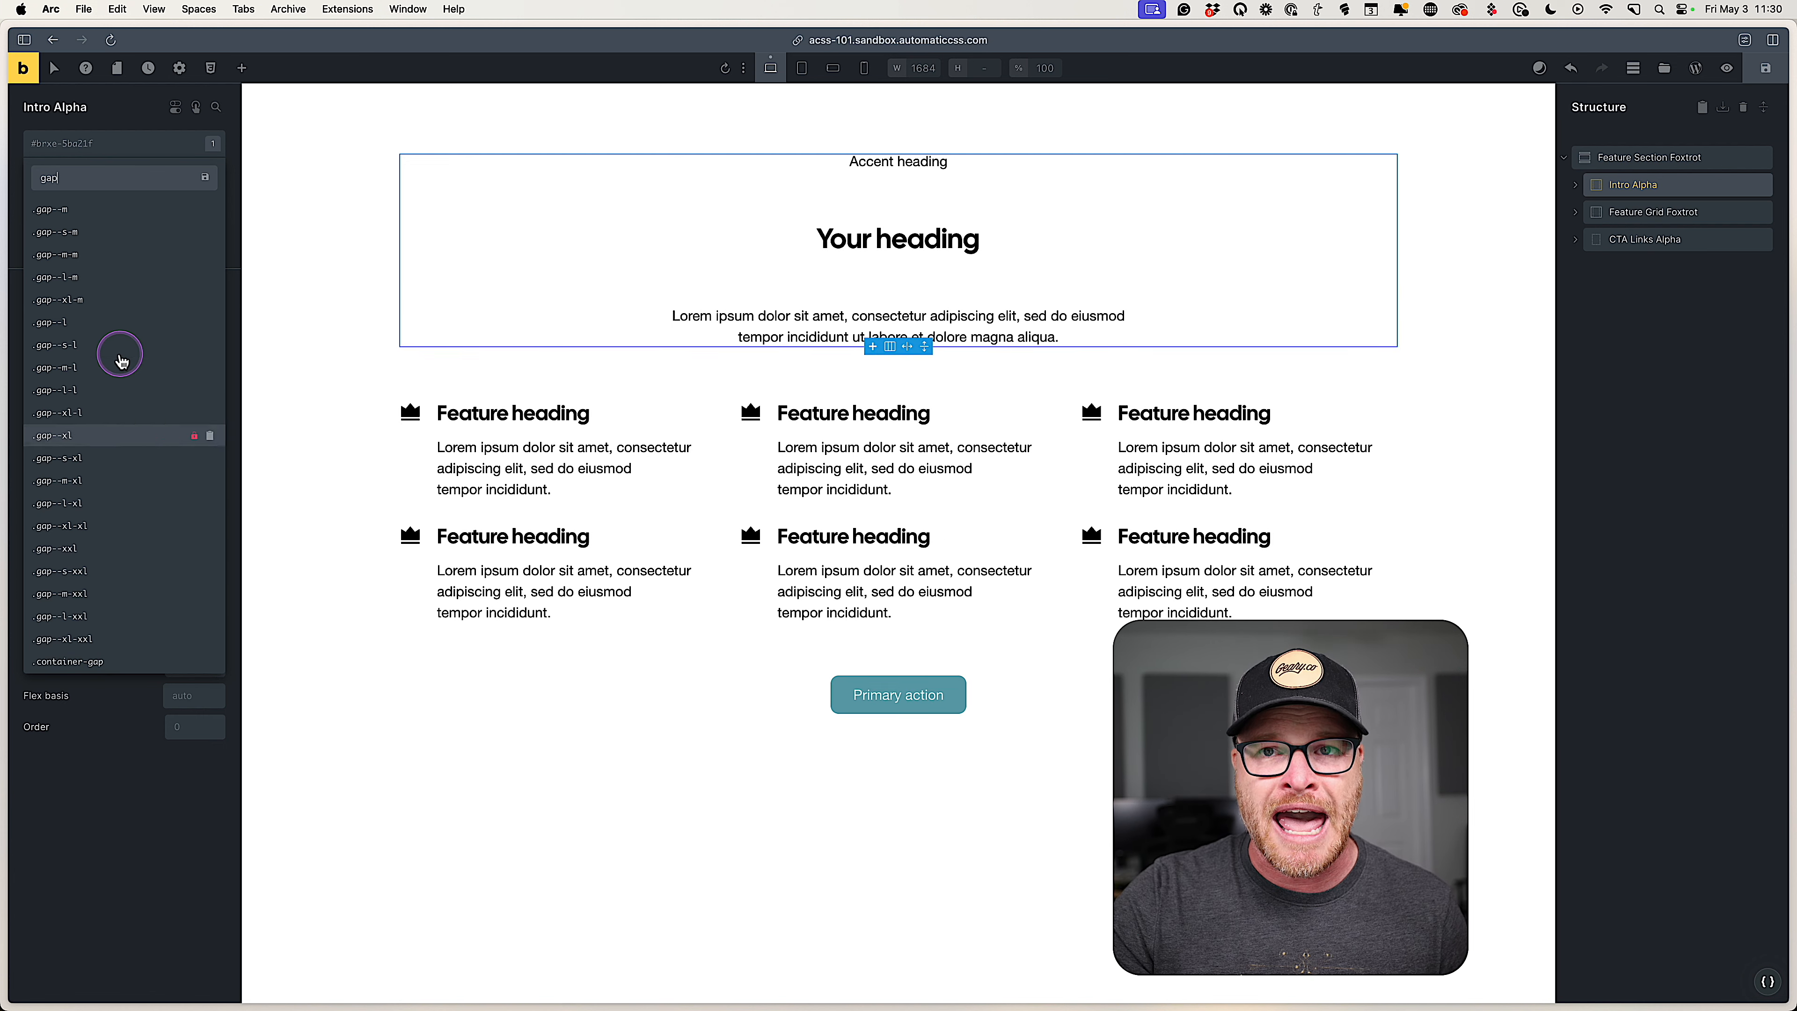
double_click(80, 182)
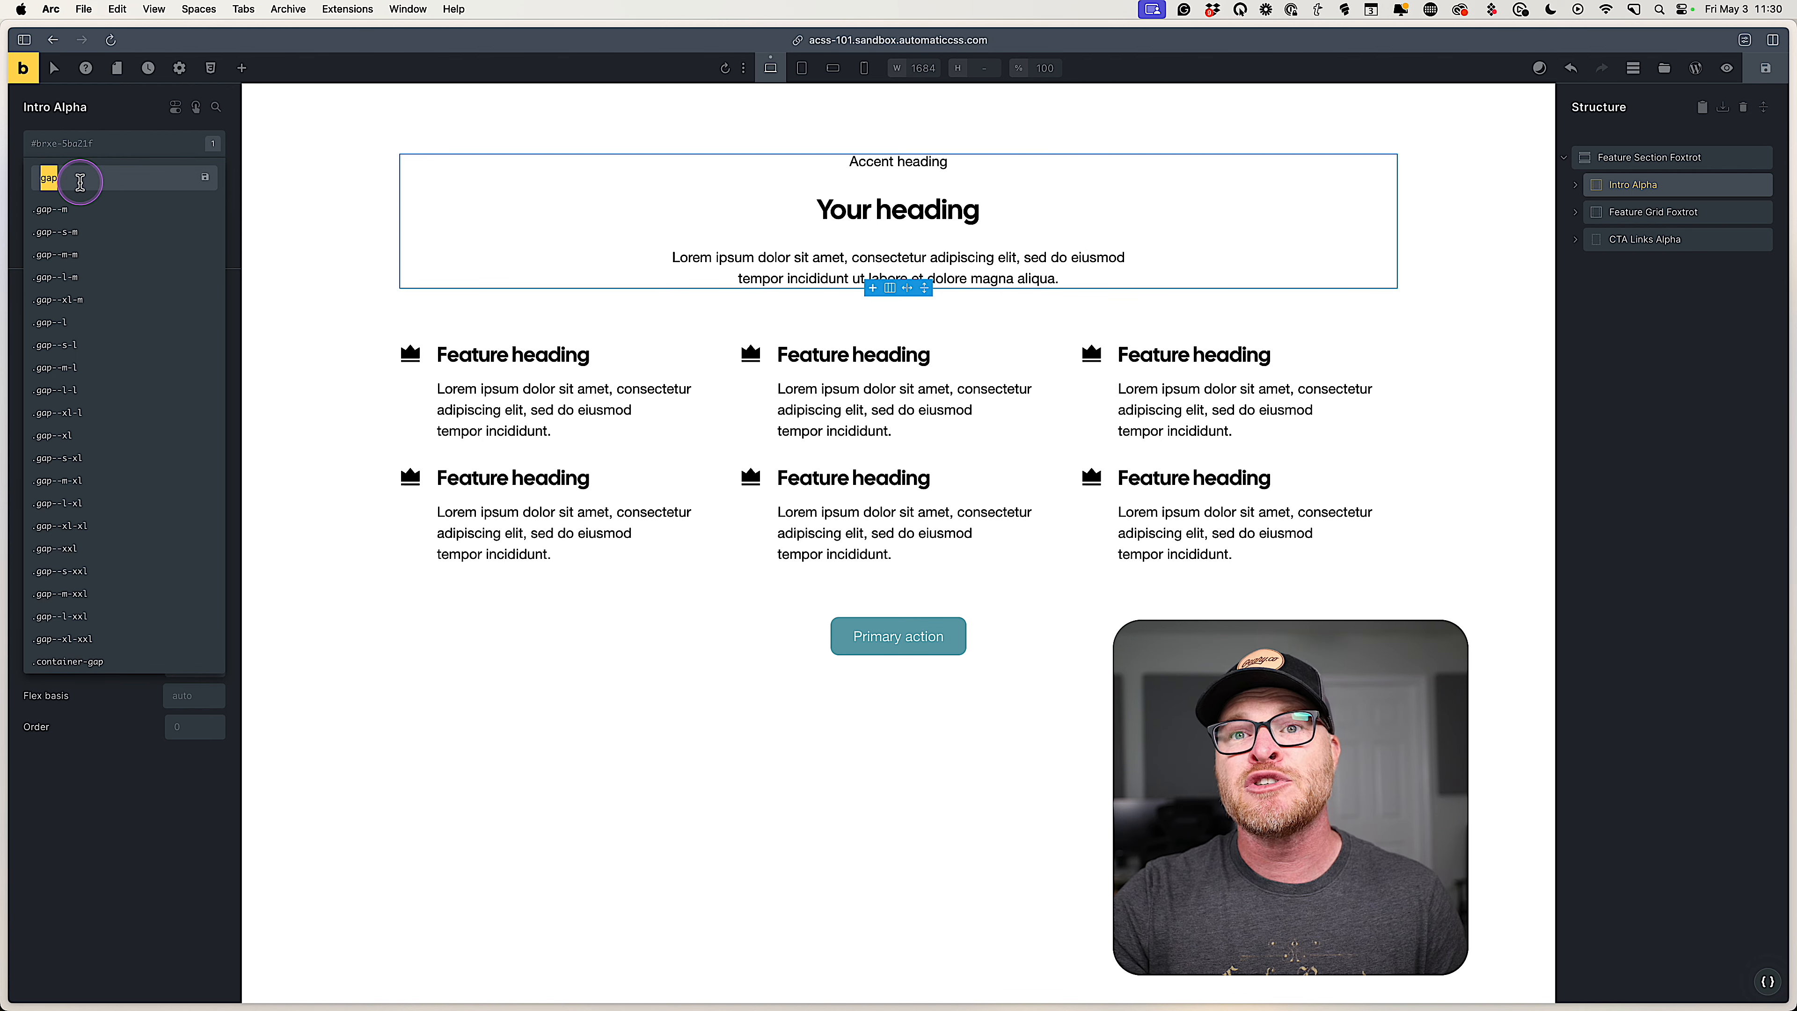
Add the margin-top--m utility class to the intro heading and remove it again.
click(860, 210)
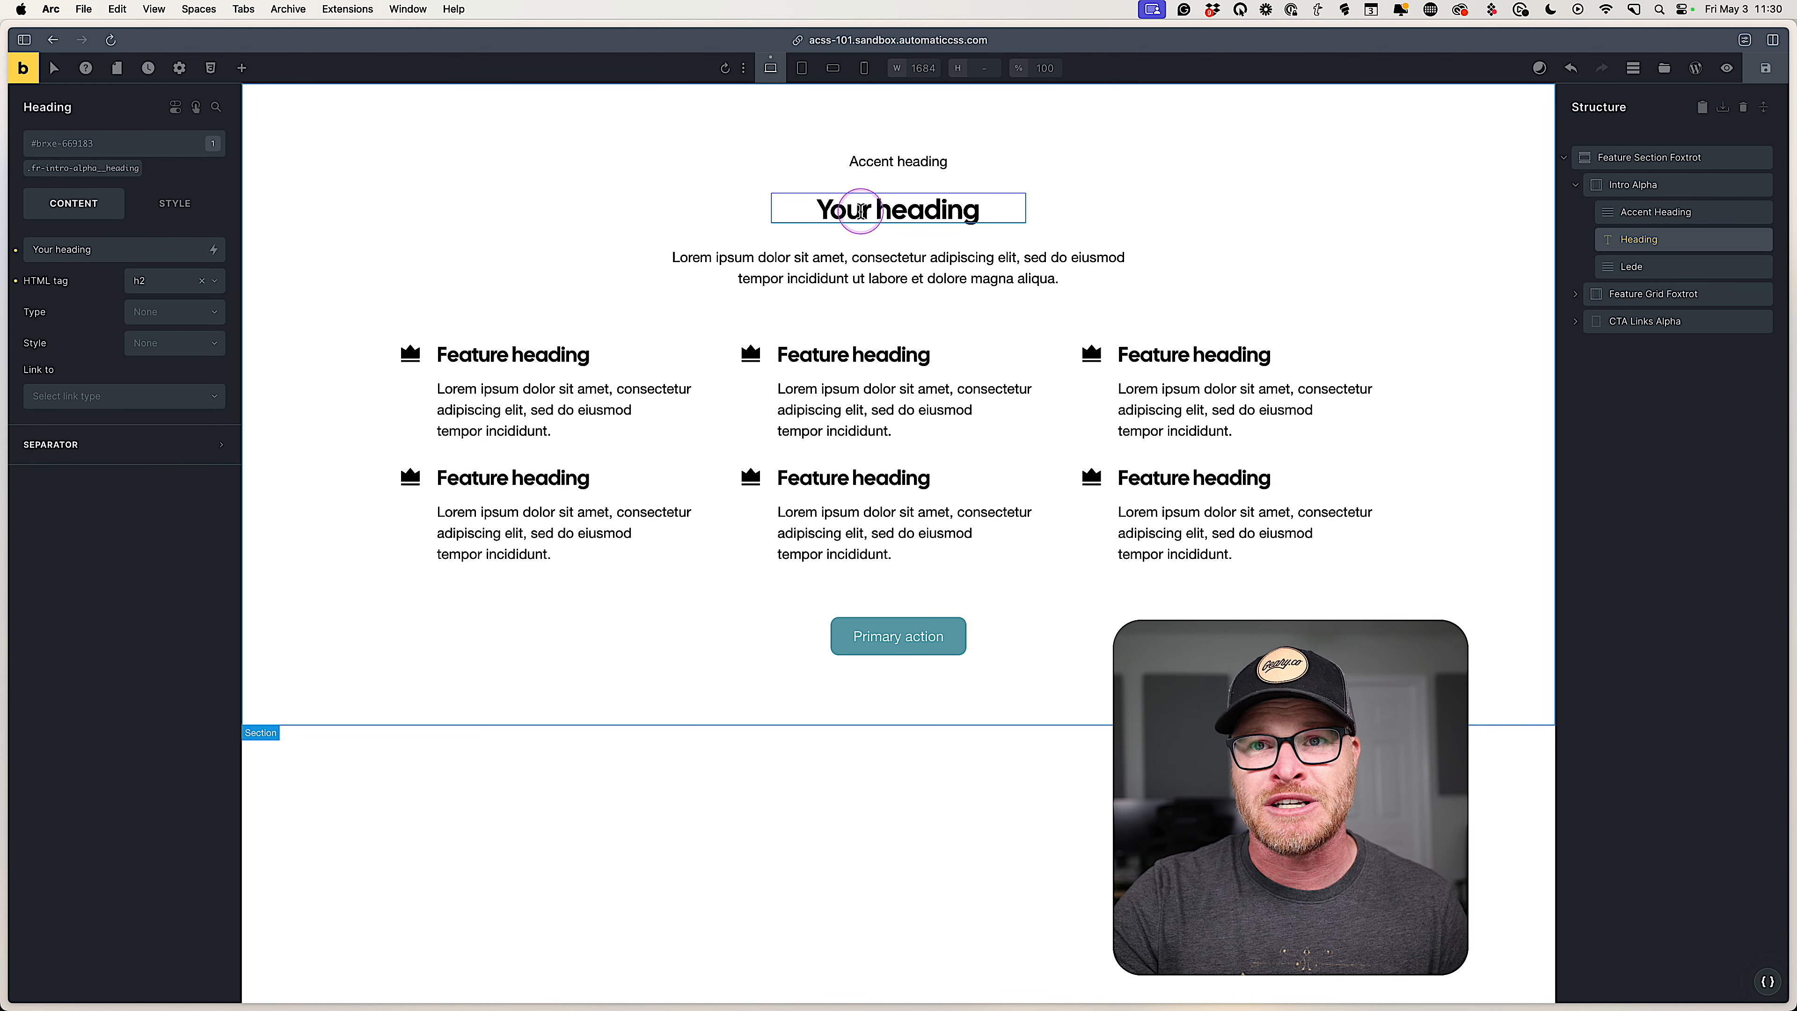
click(95, 152)
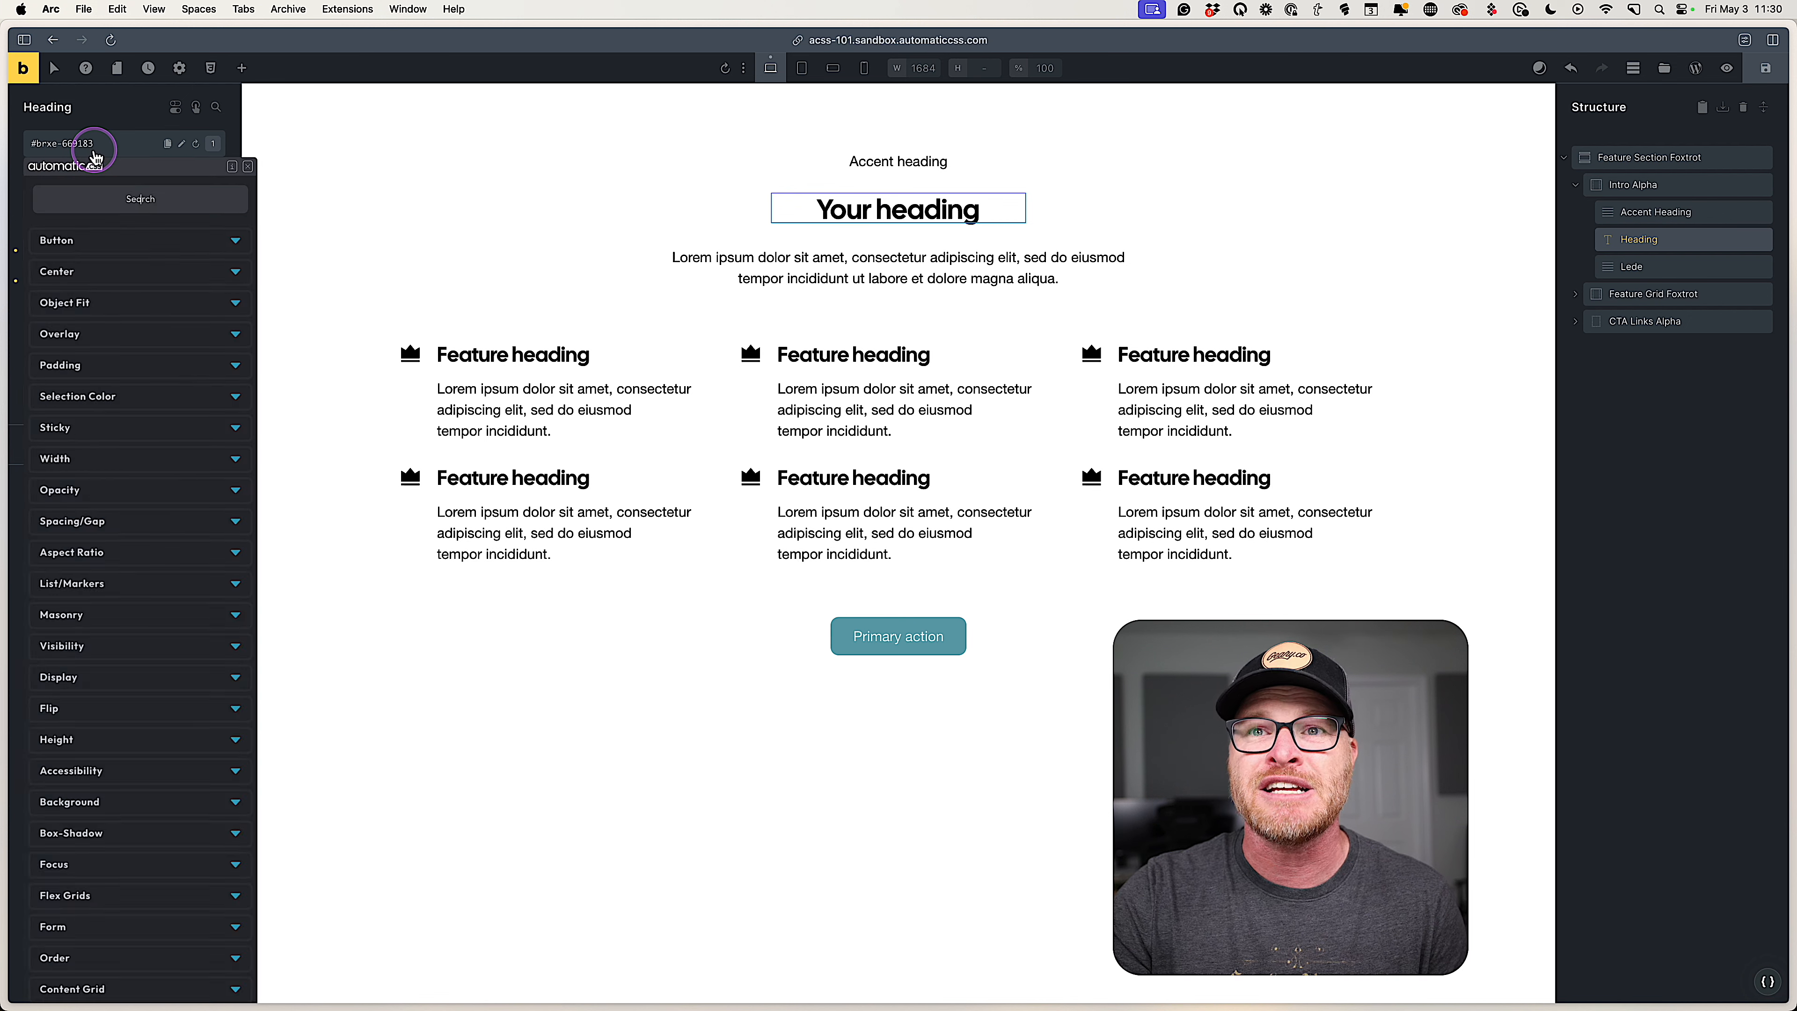
text(mar)
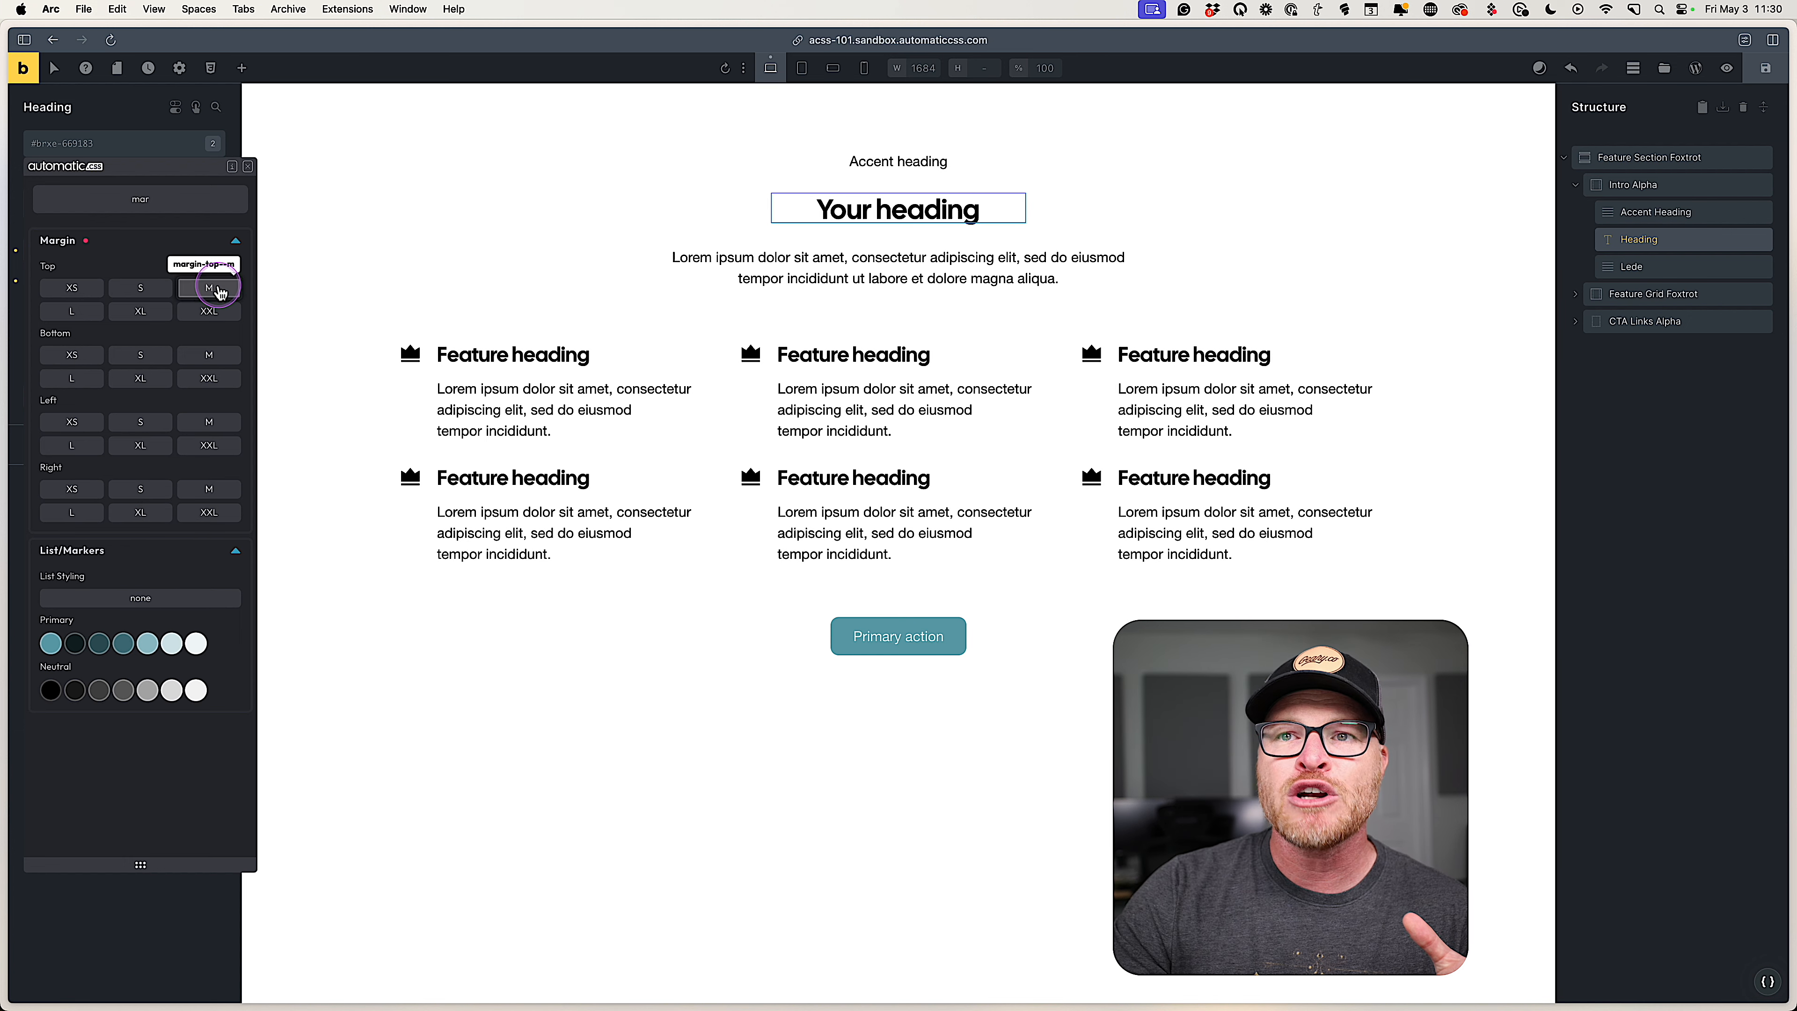
click(216, 289)
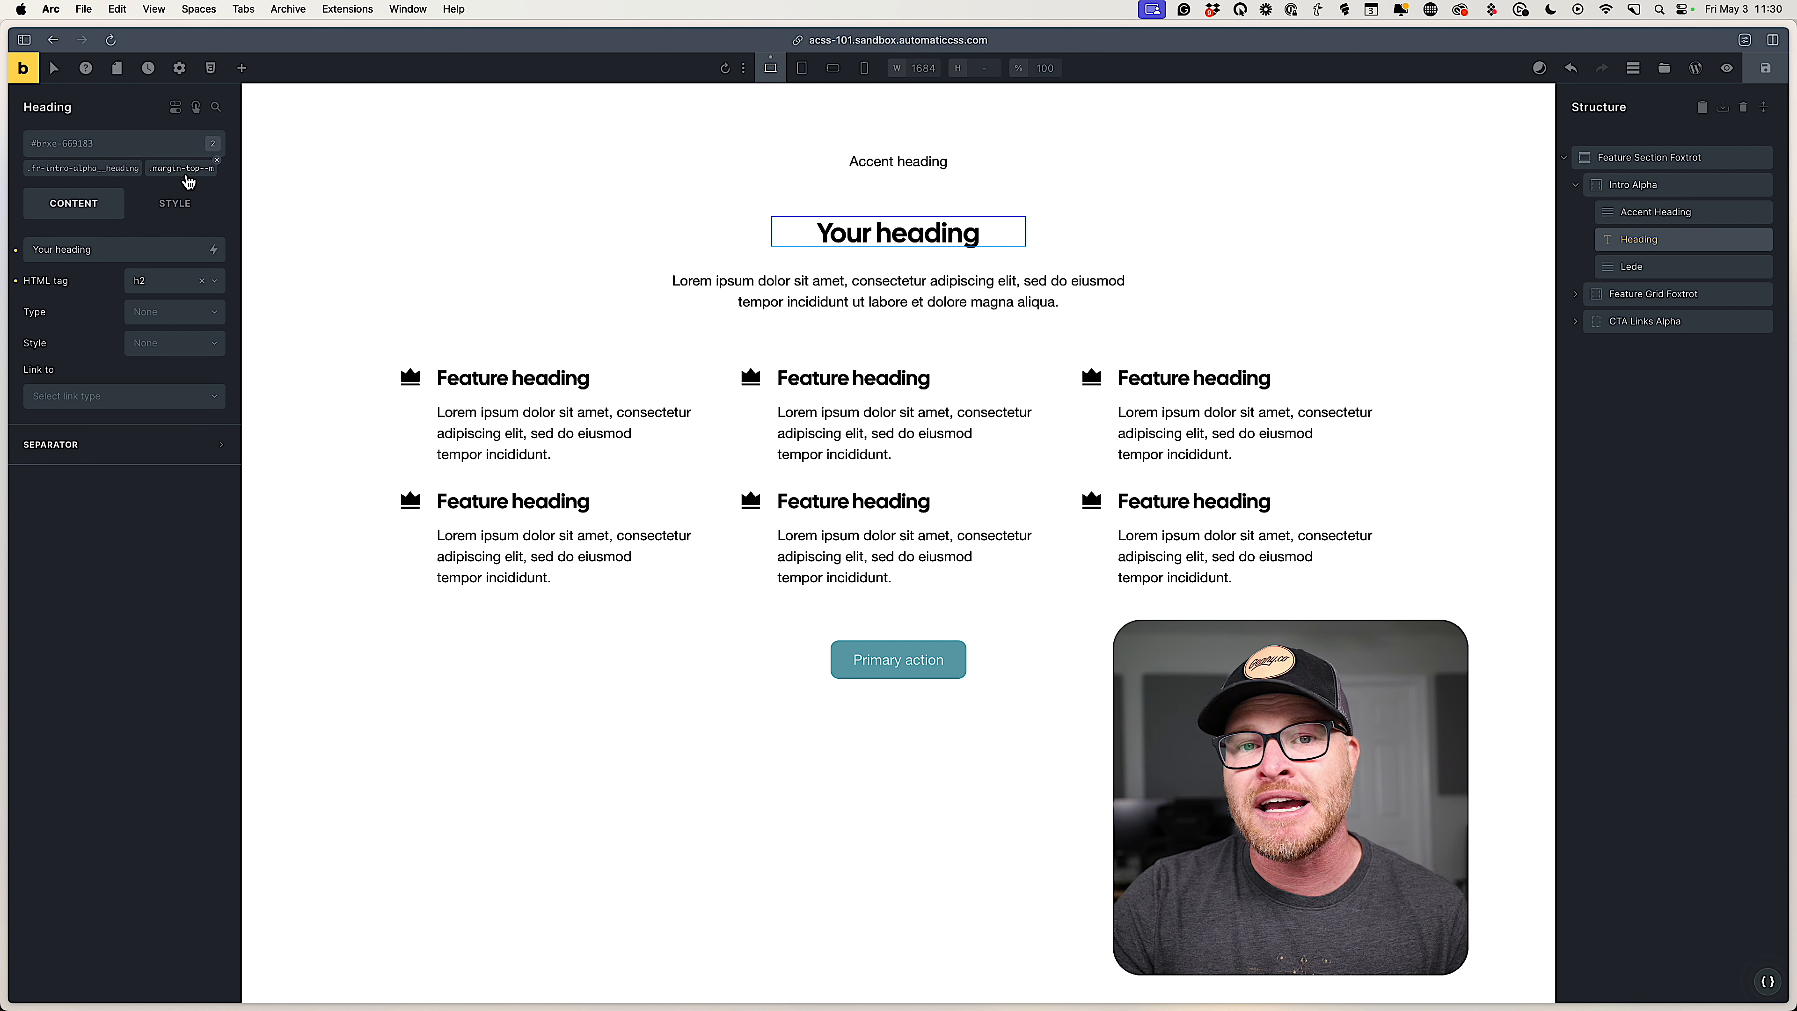
click(187, 170)
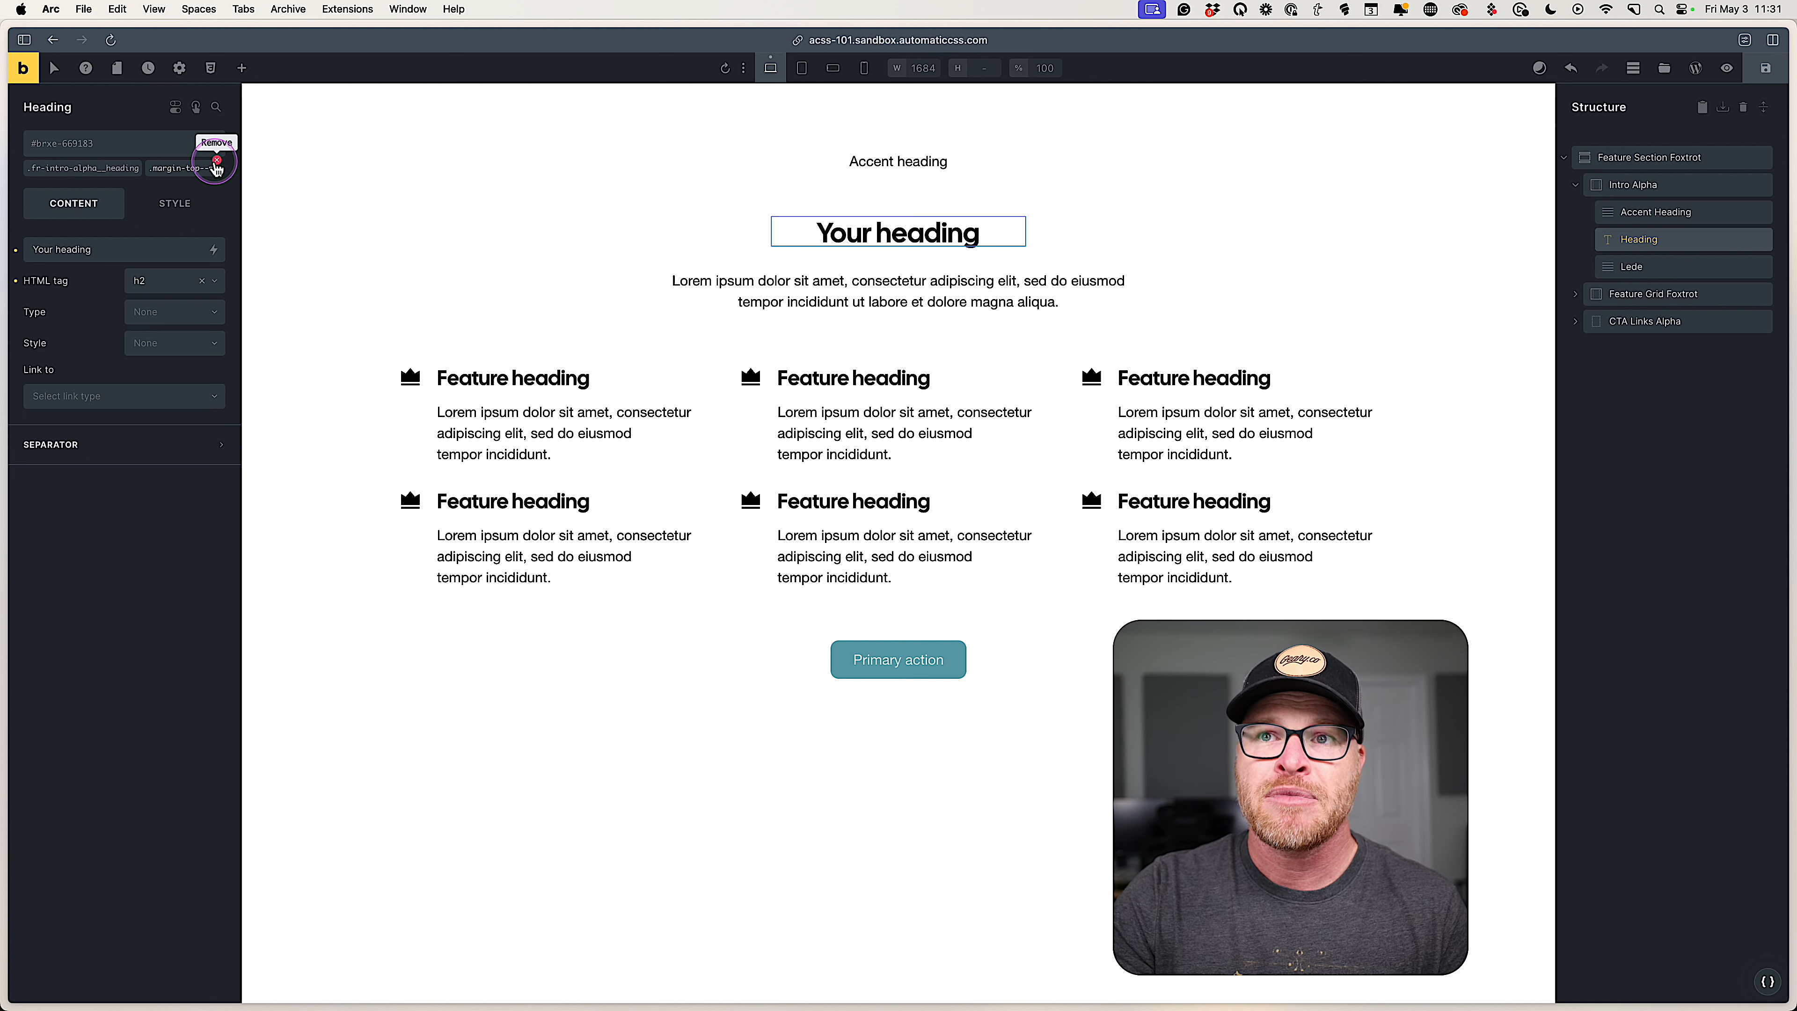
click(217, 161)
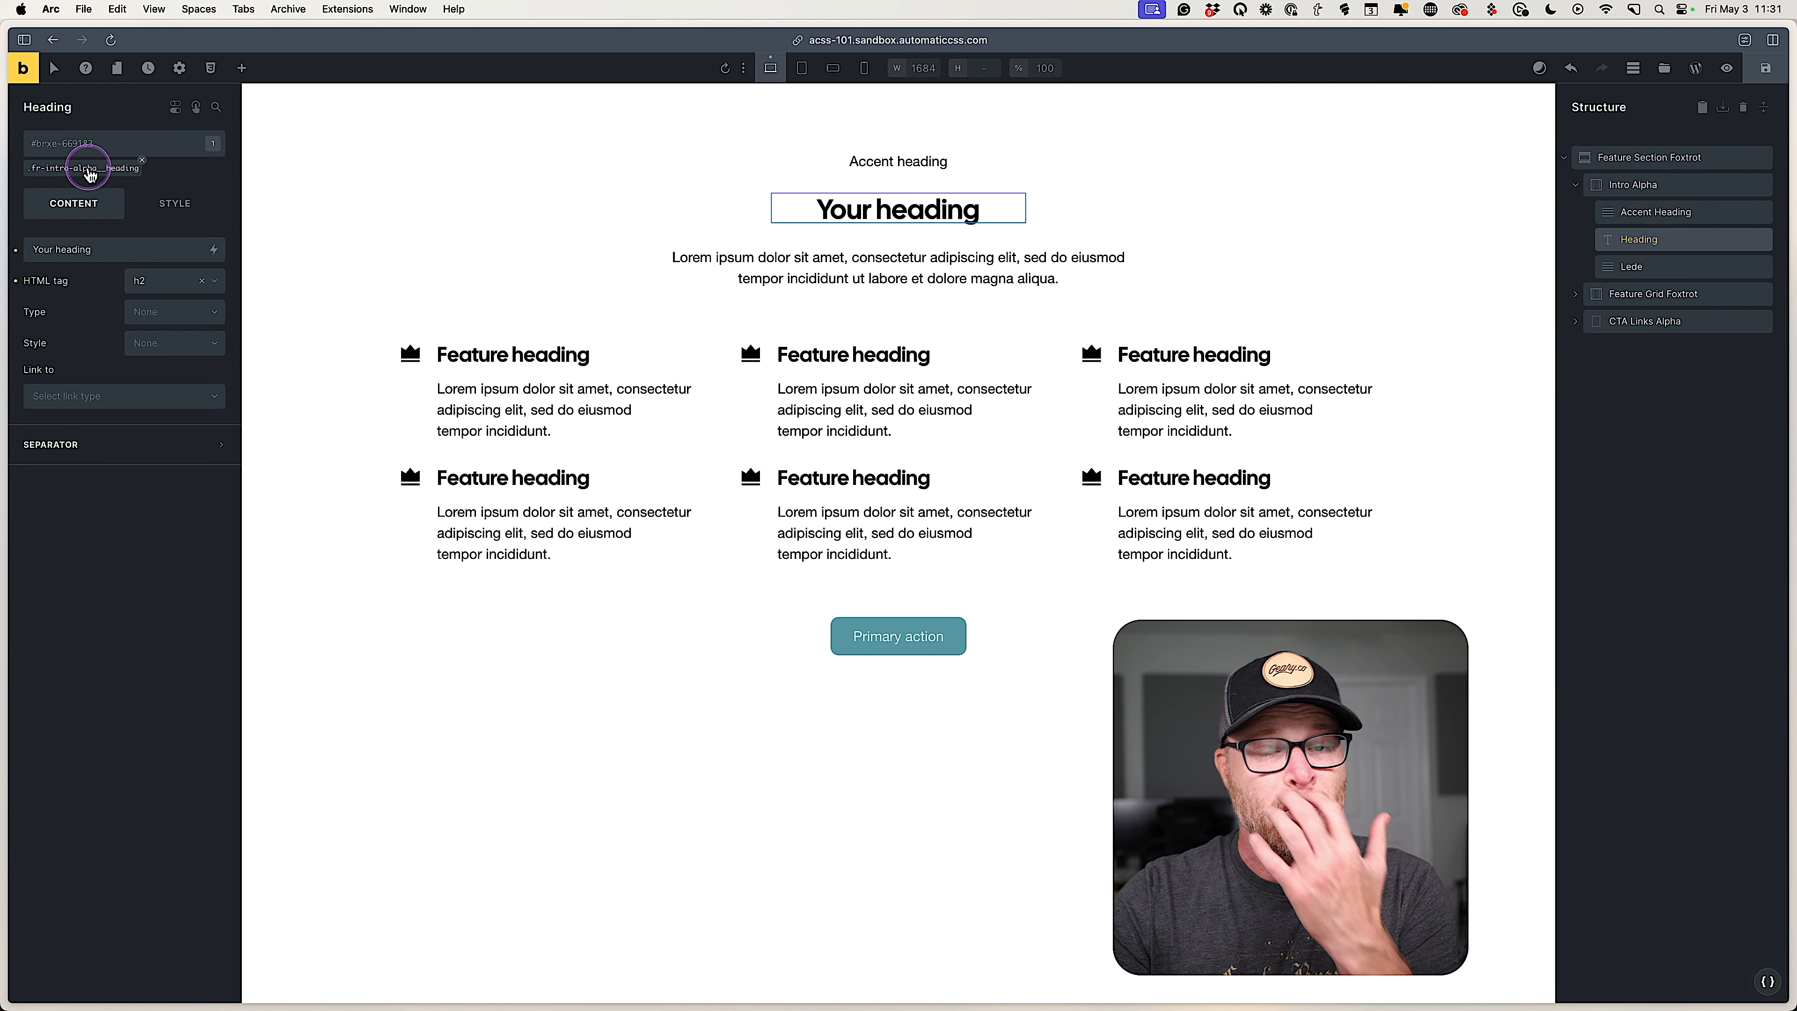
Set the intro heading's top margin to var(--space-s) at the ID level and clear it again.
click(197, 220)
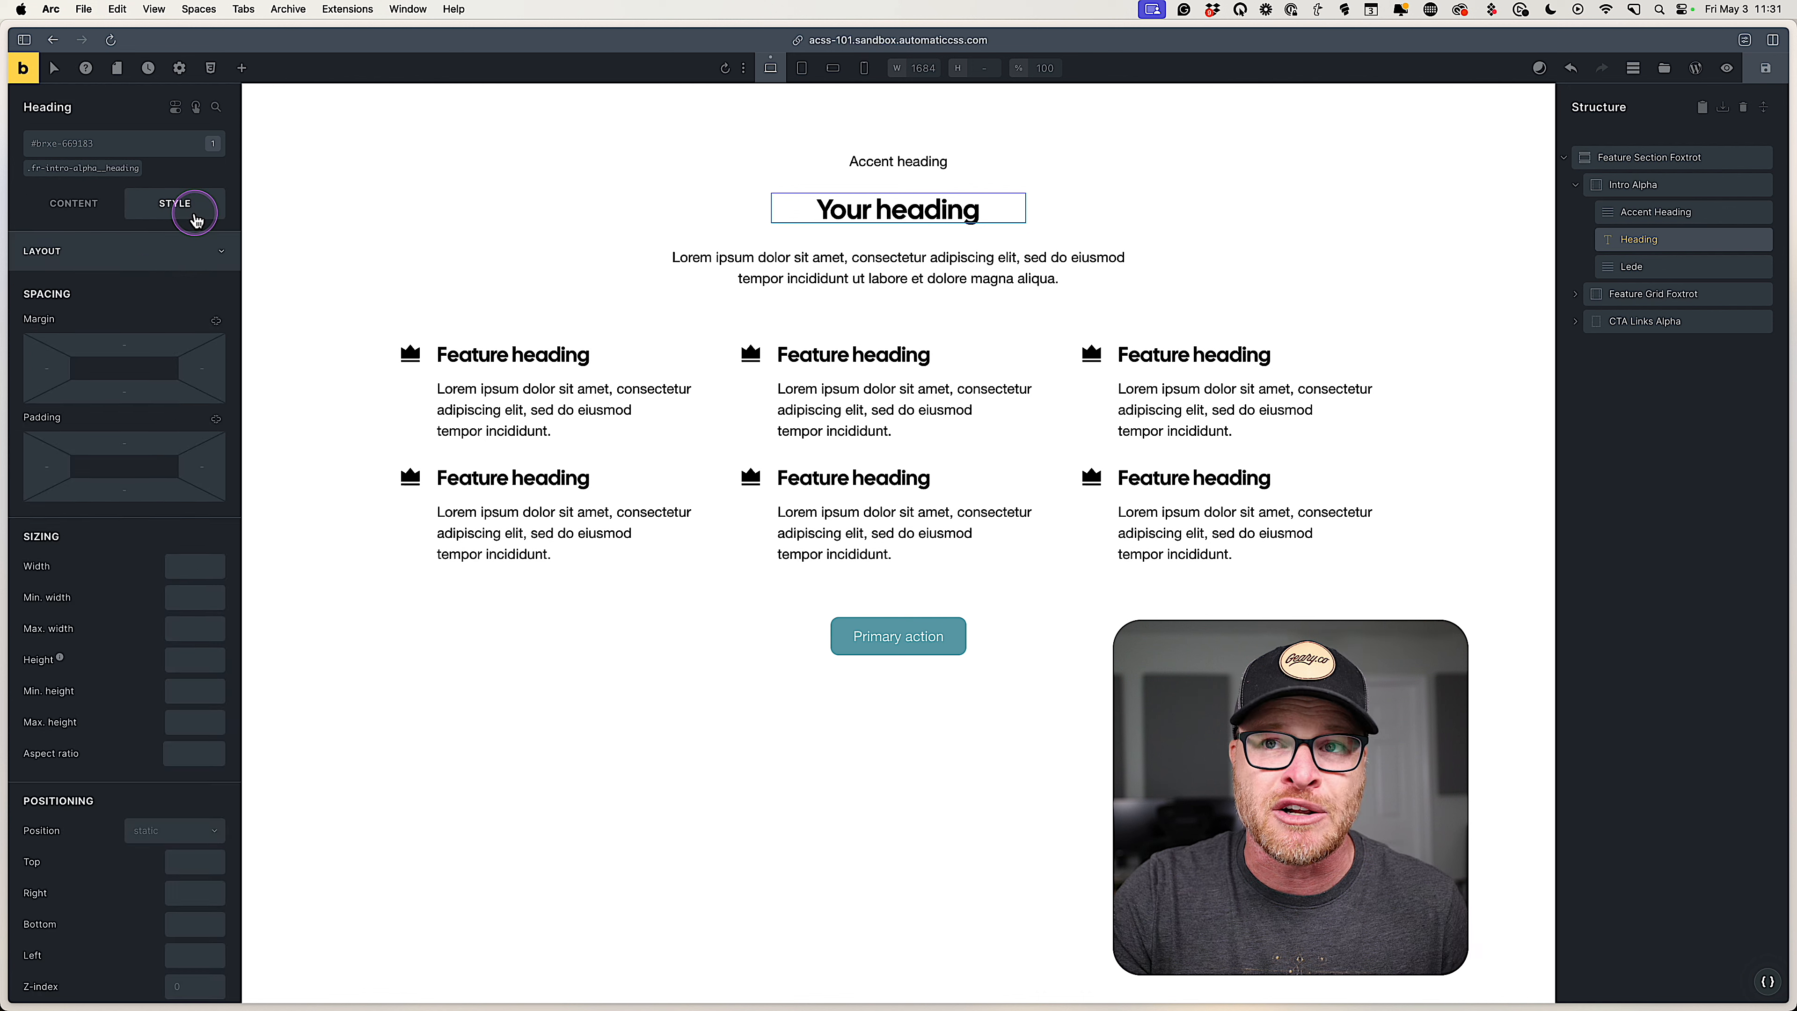
right_click(138, 346)
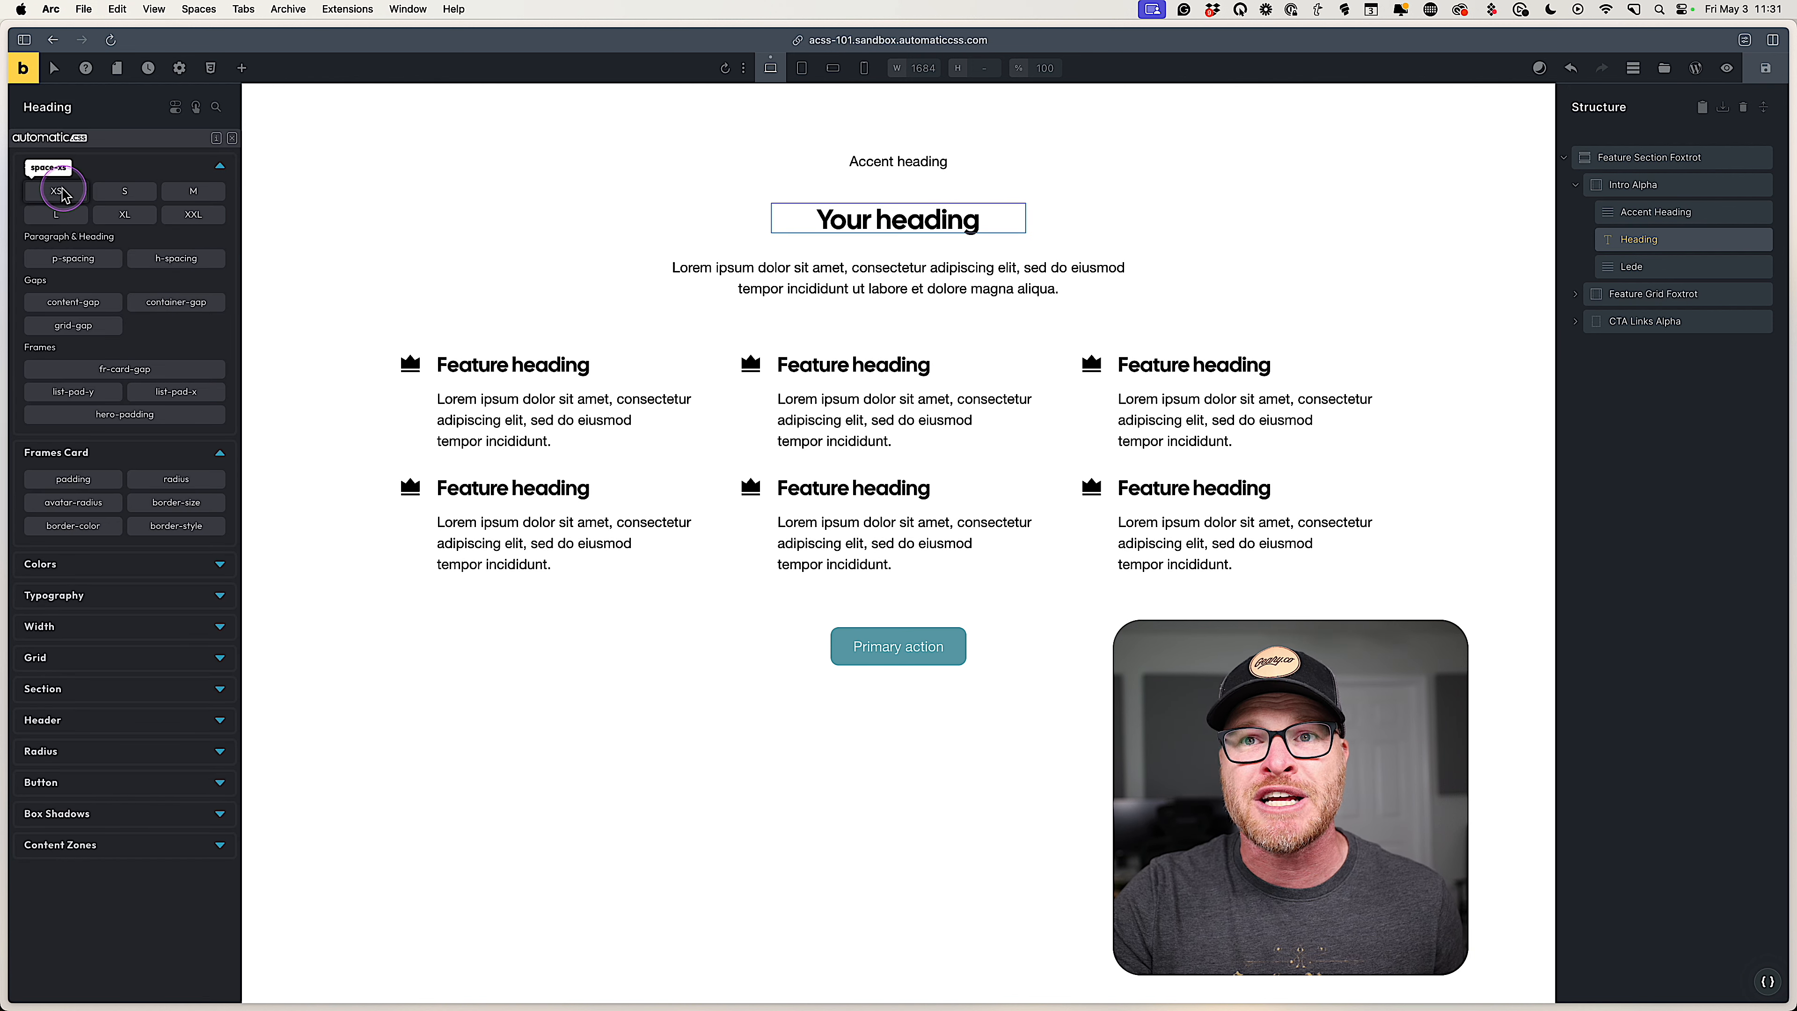
click(136, 197)
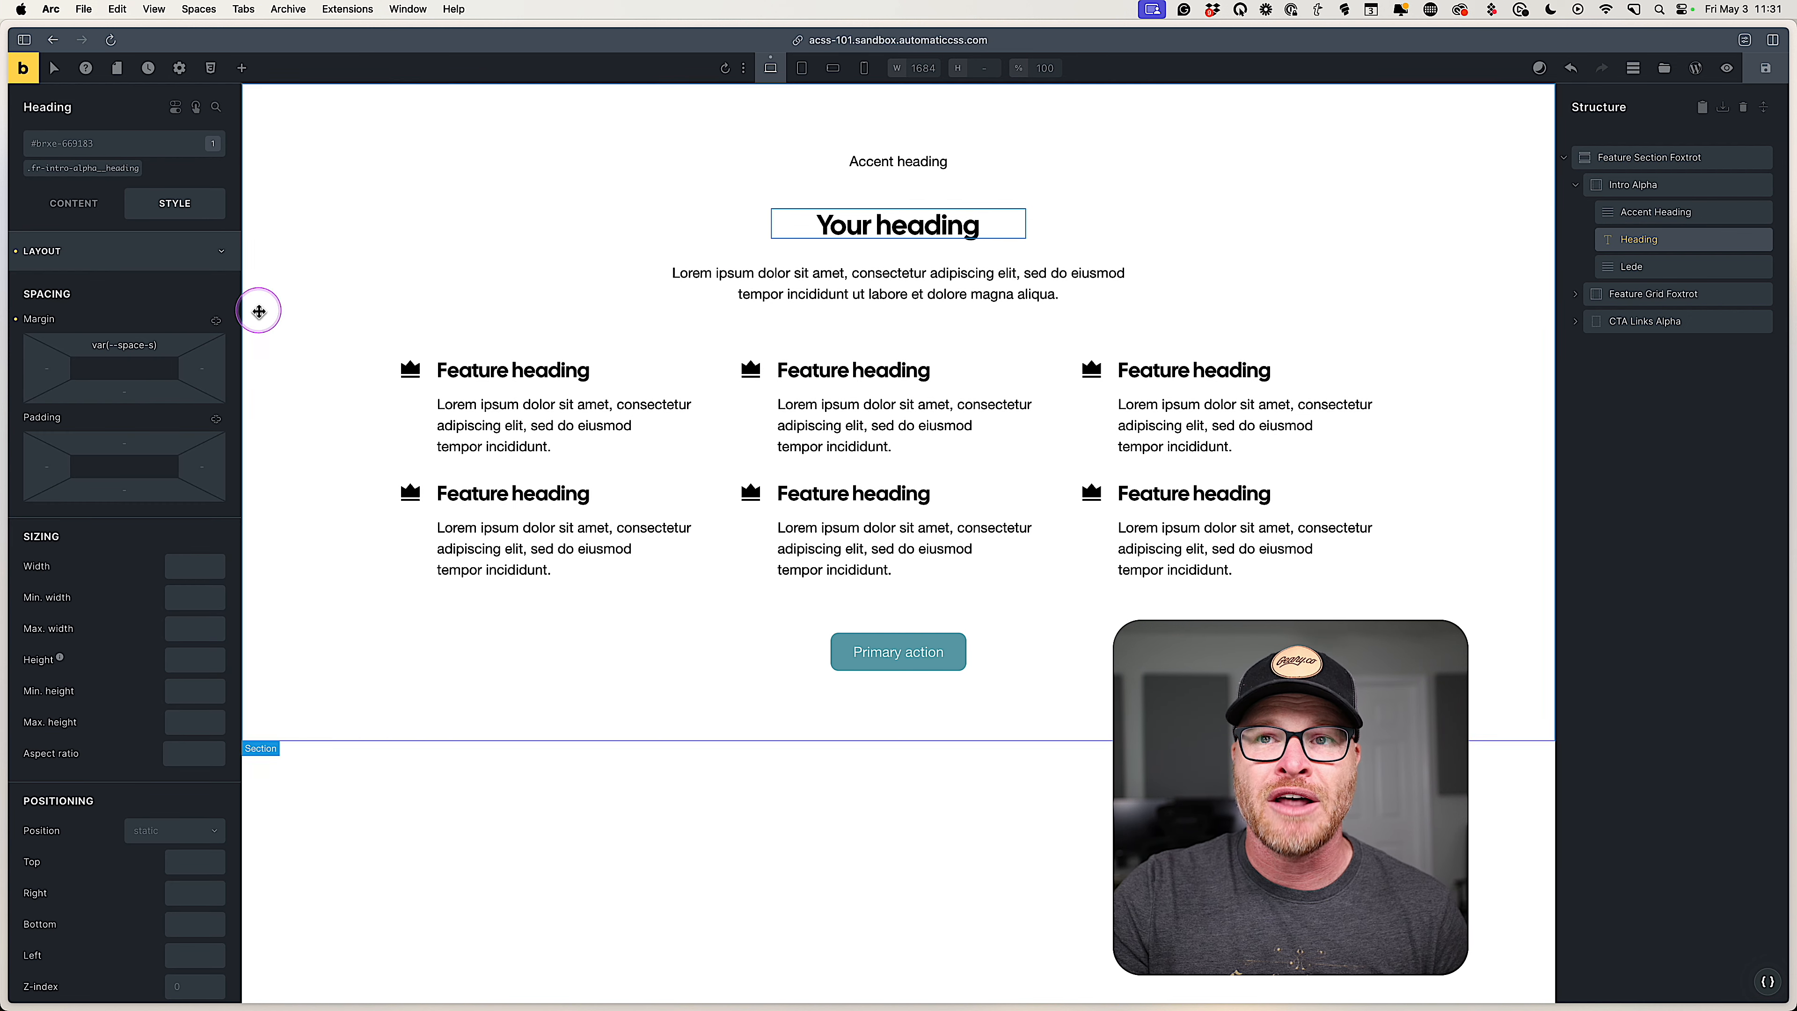
triple_click(153, 343)
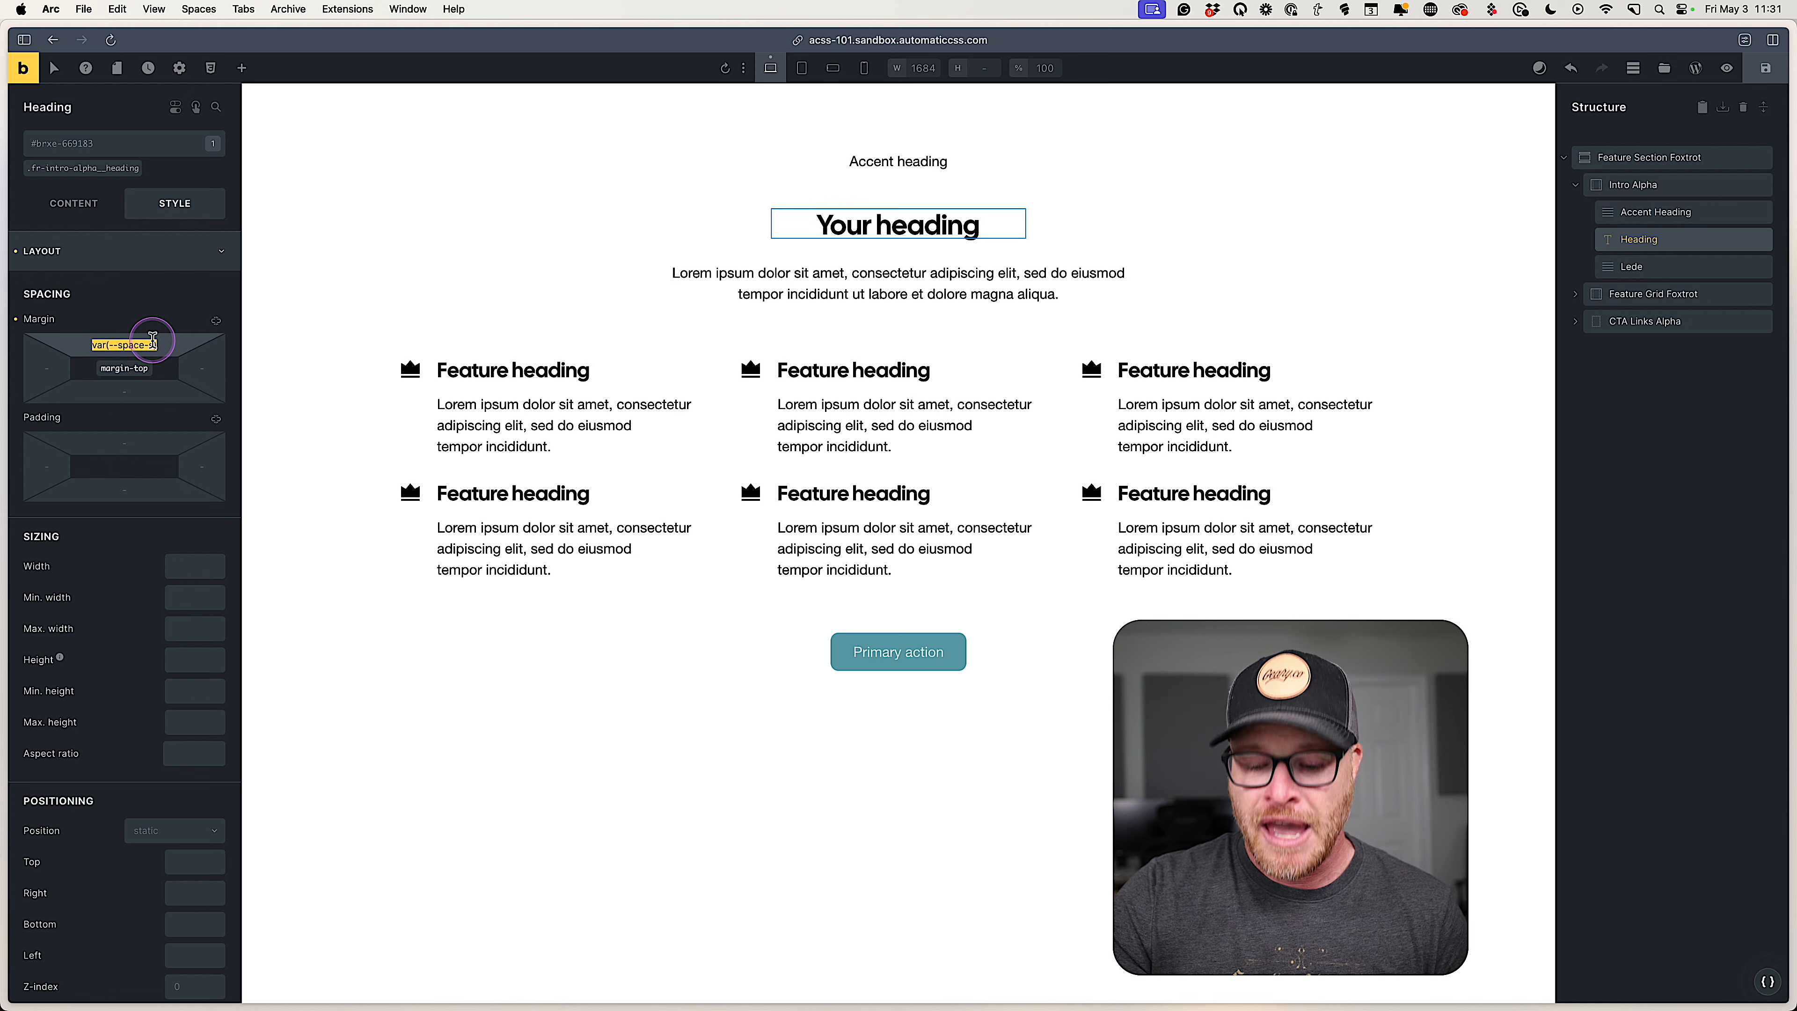
key(BackSpace)
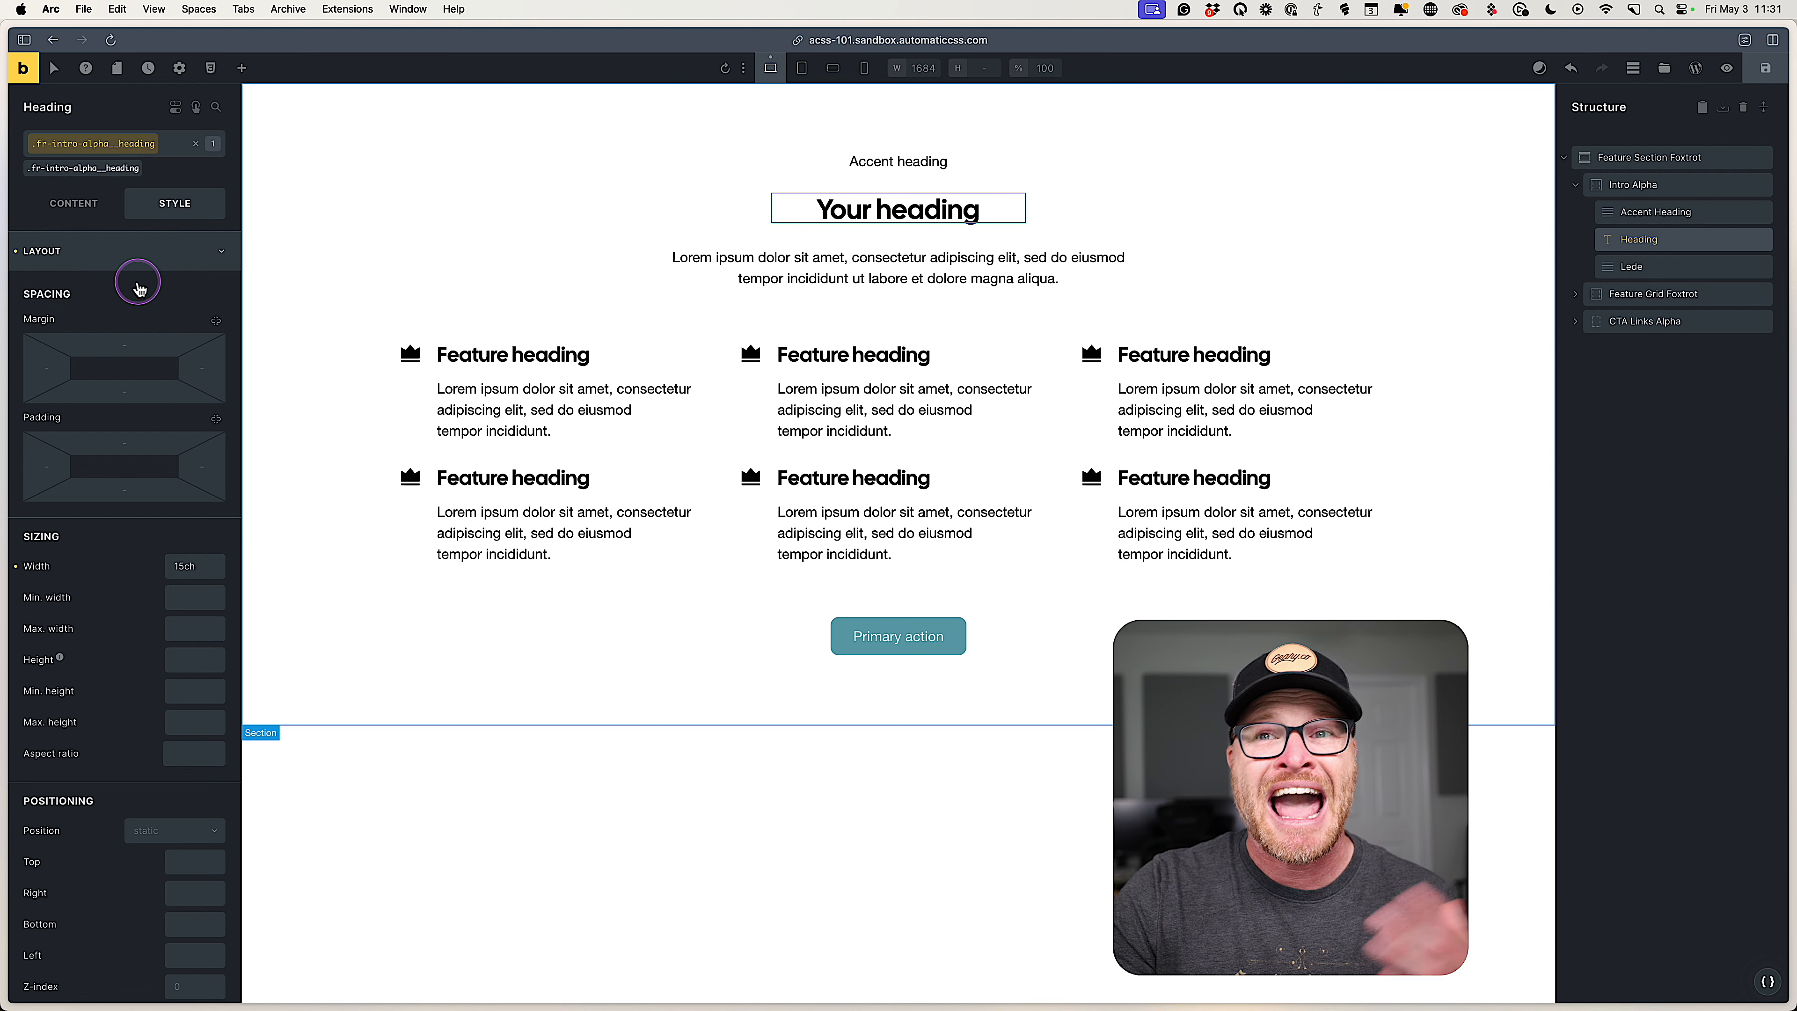
Set the top margin of the .fr-intro-alpha__heading class to var(--space-s) and clear it again.
right_click(125, 344)
click(133, 192)
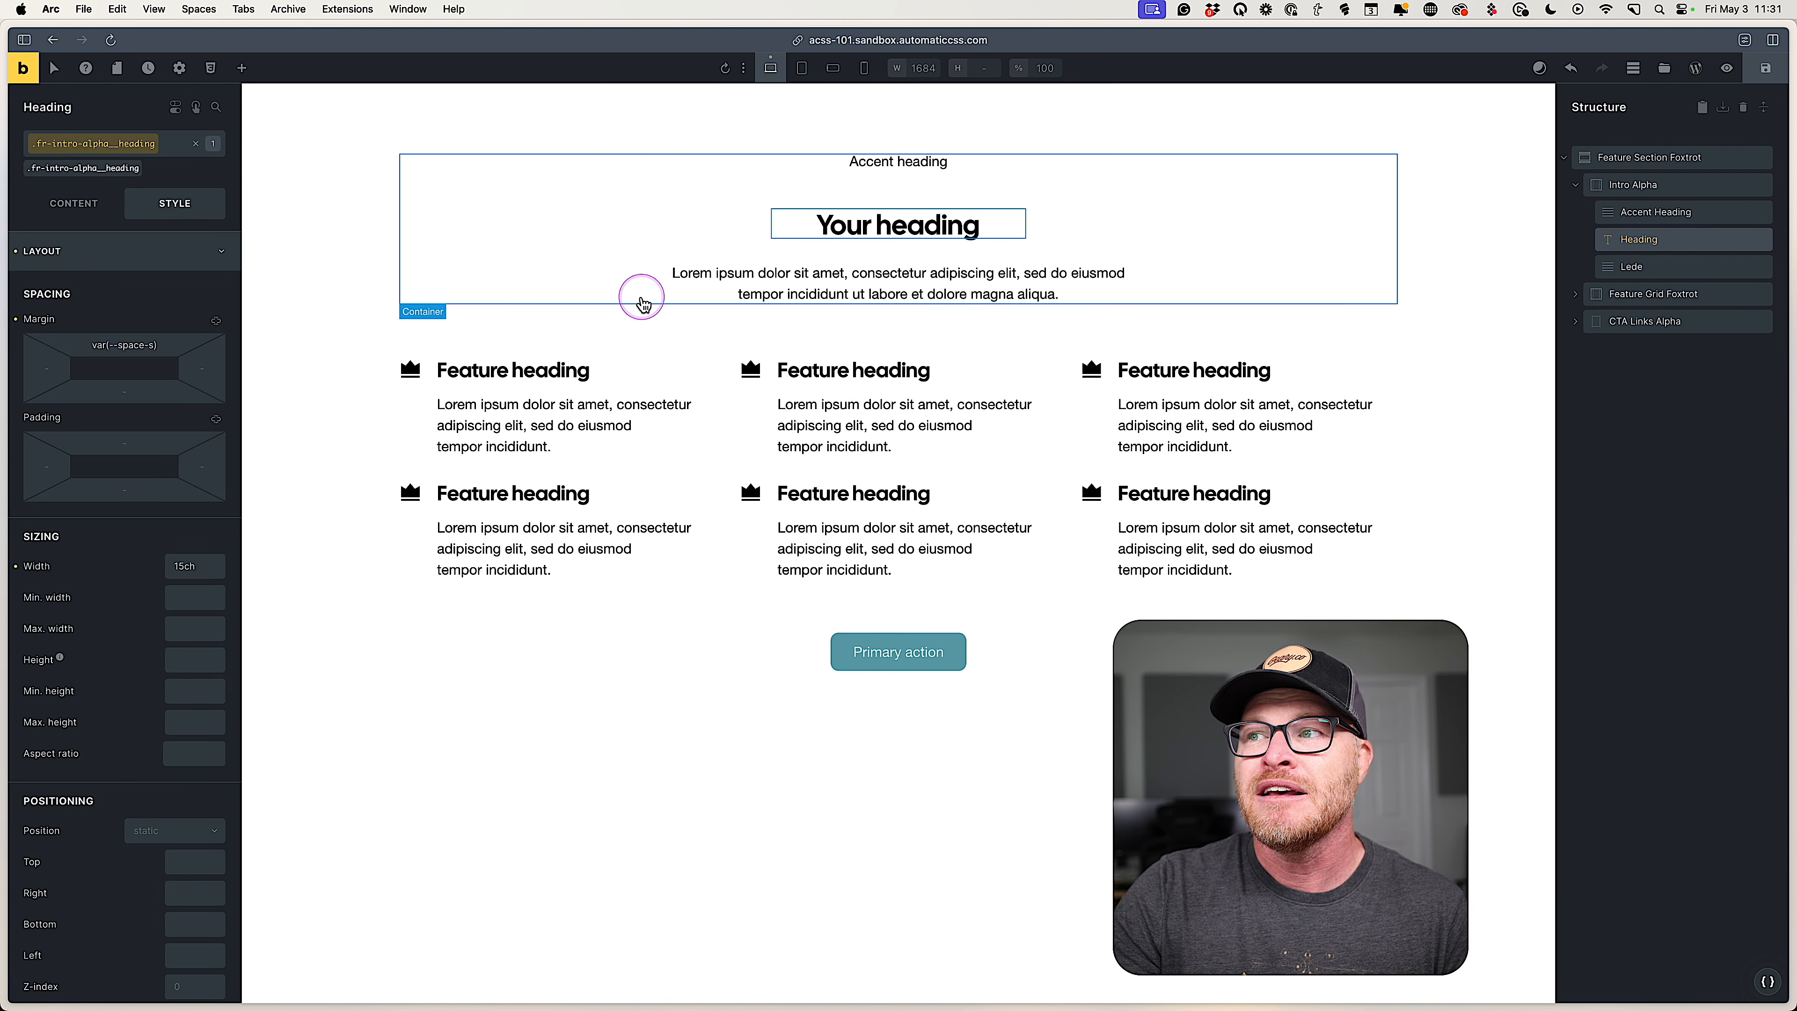
click(114, 177)
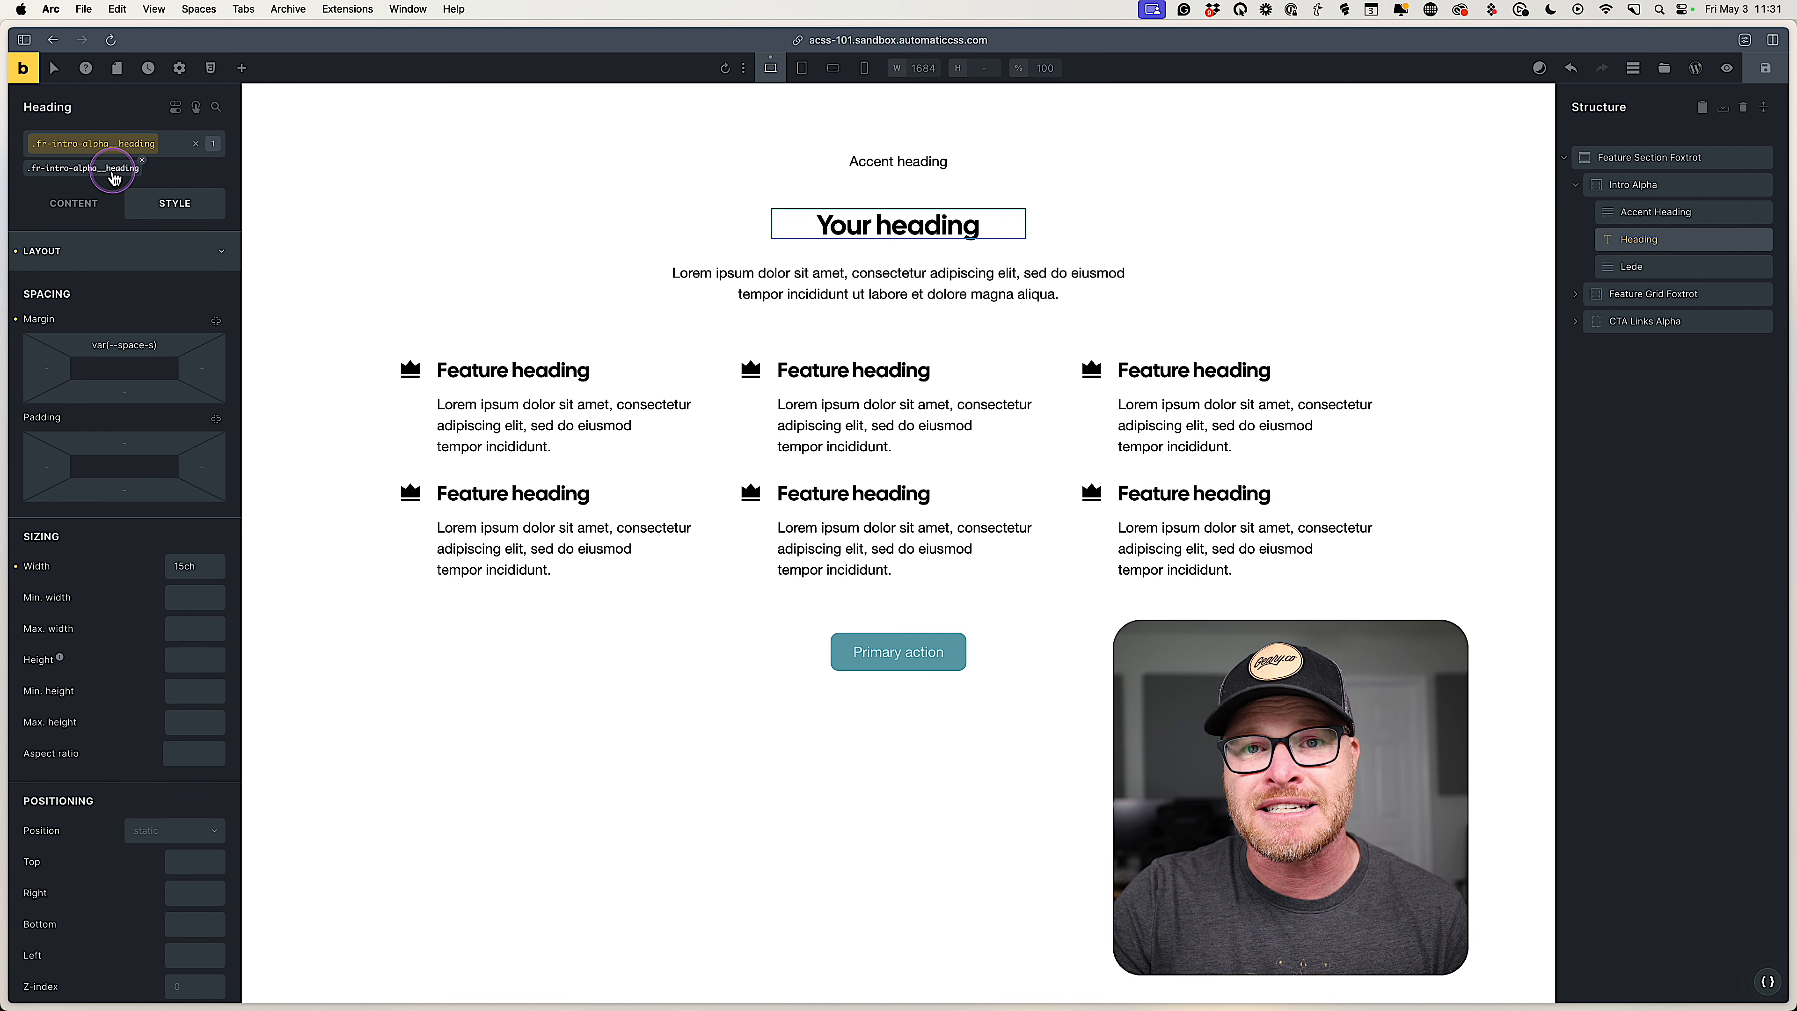
click(142, 346)
key(BackSpace)
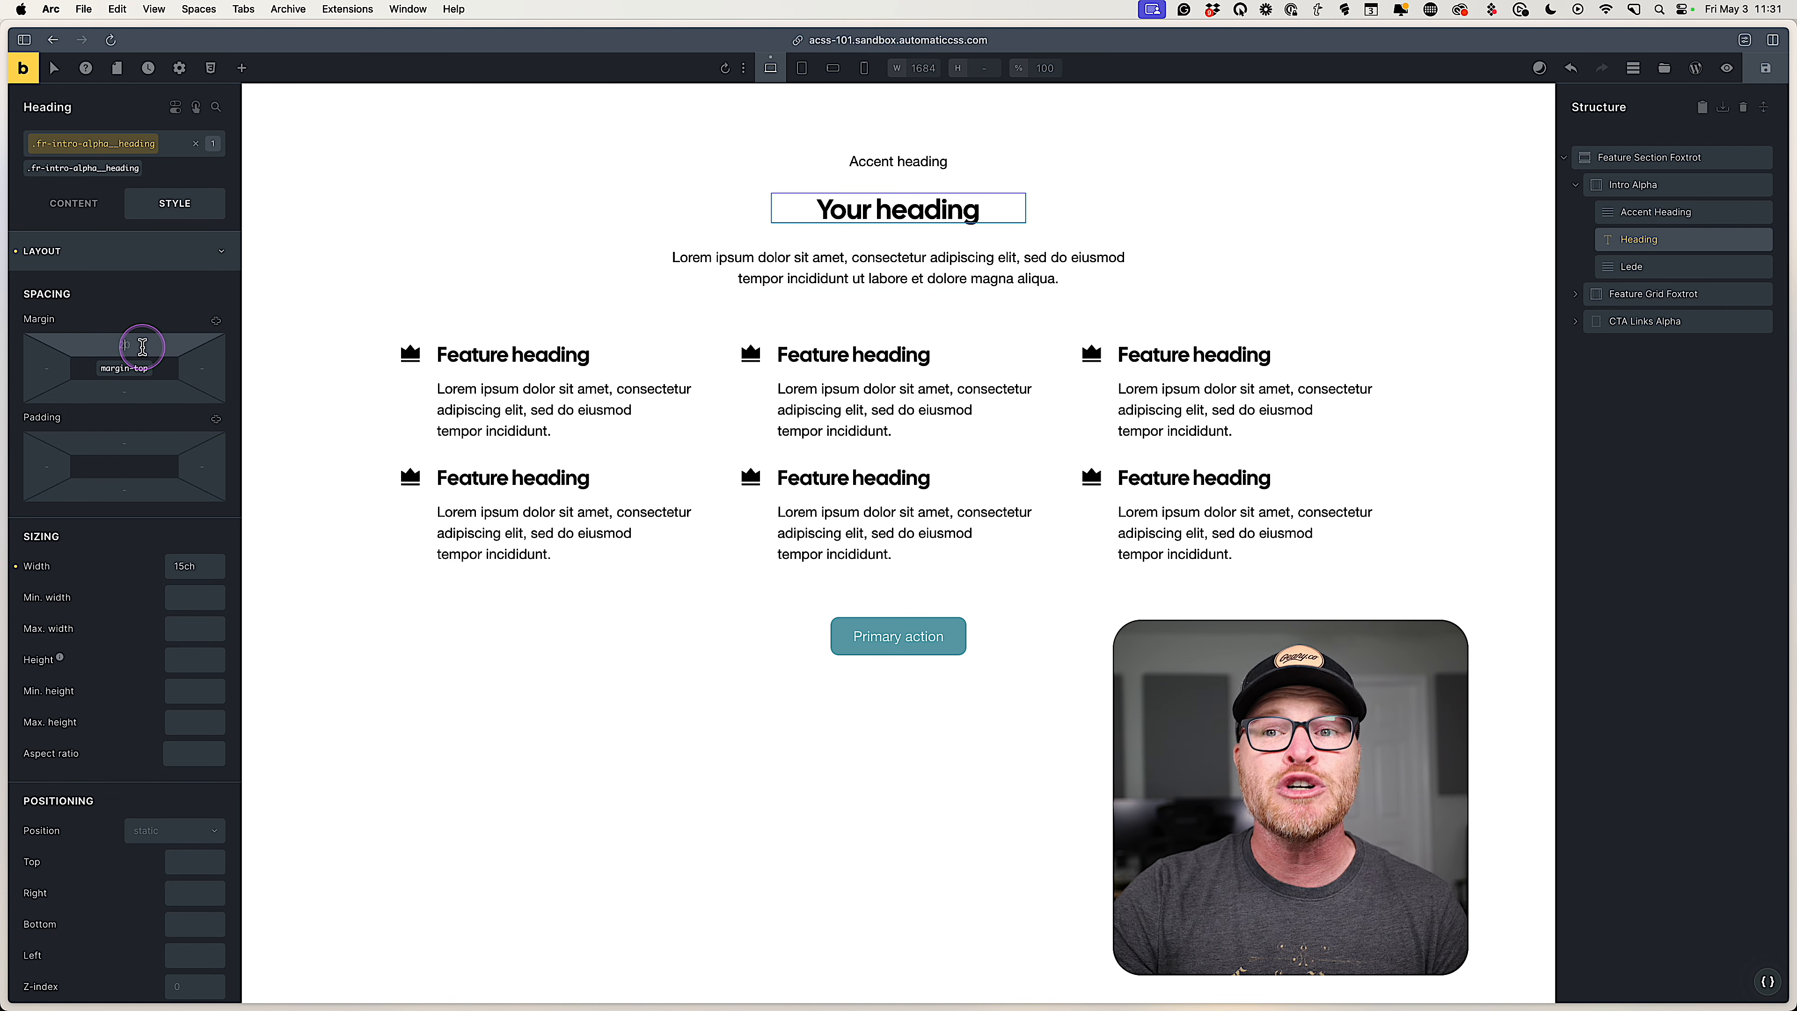
Set the top margin of .fr-intro-alpha__heading to the contextual variable var(--content-gap).
right_click(141, 347)
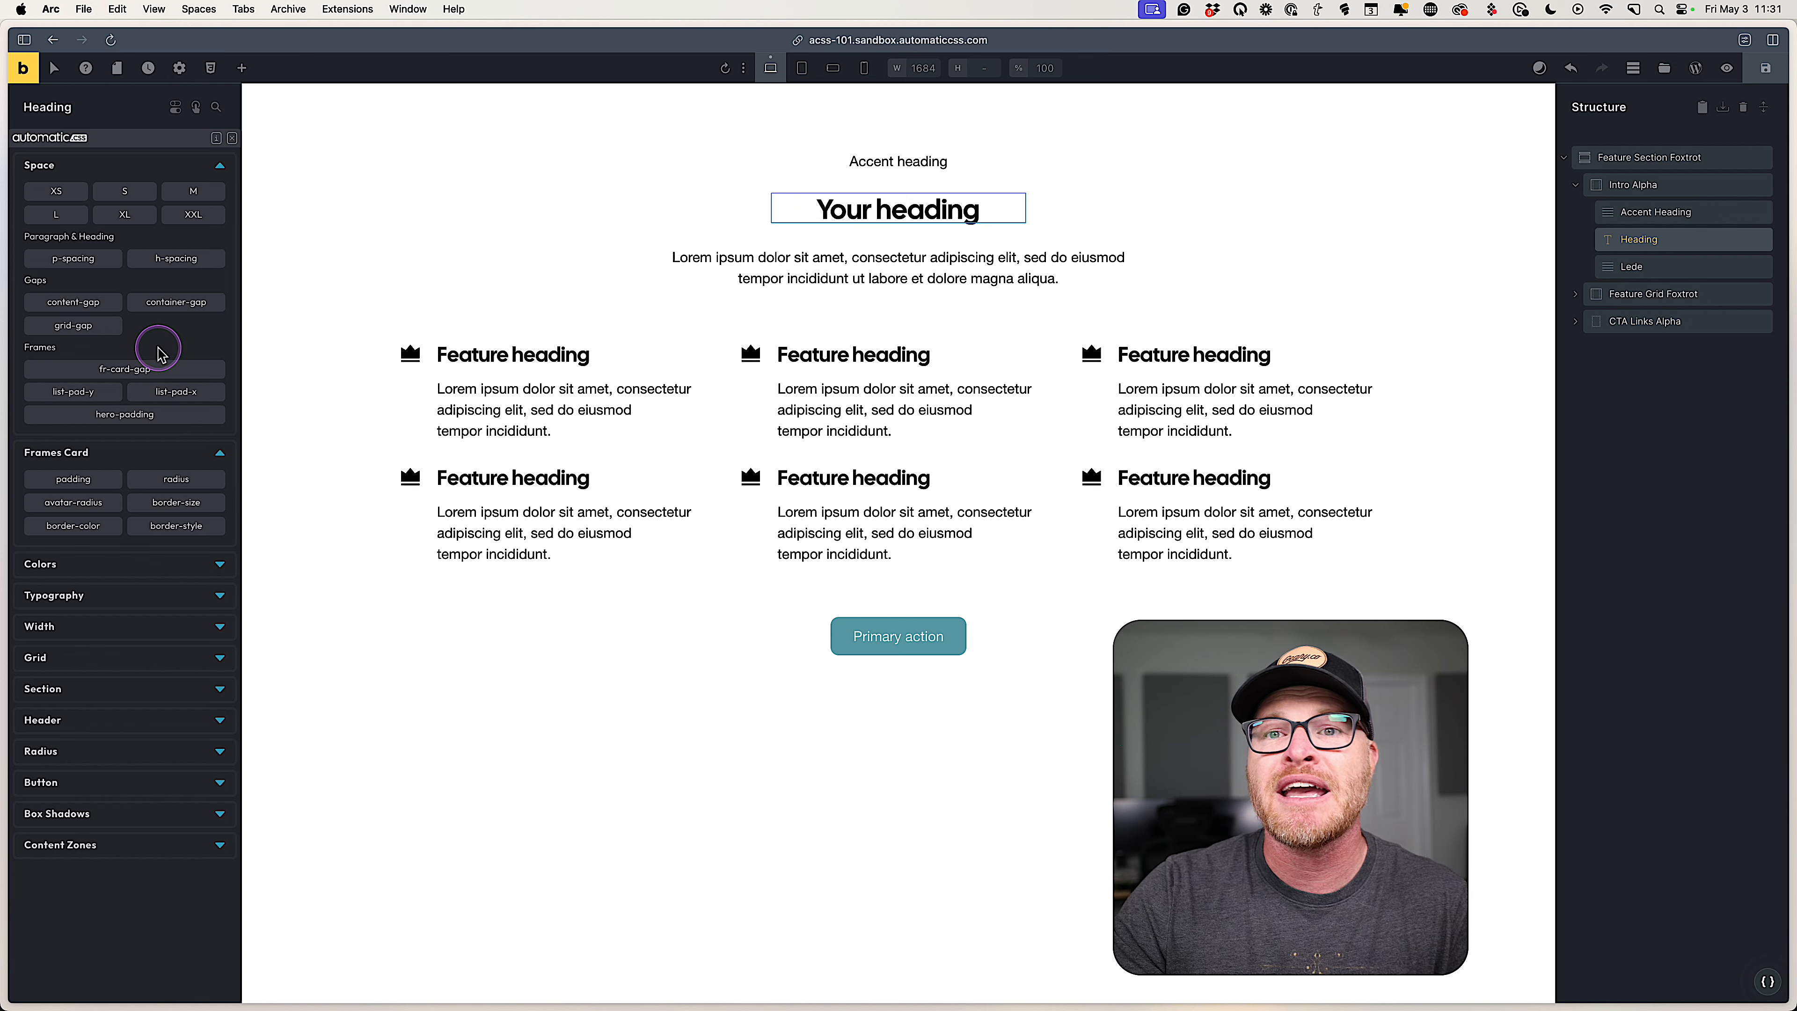
click(97, 312)
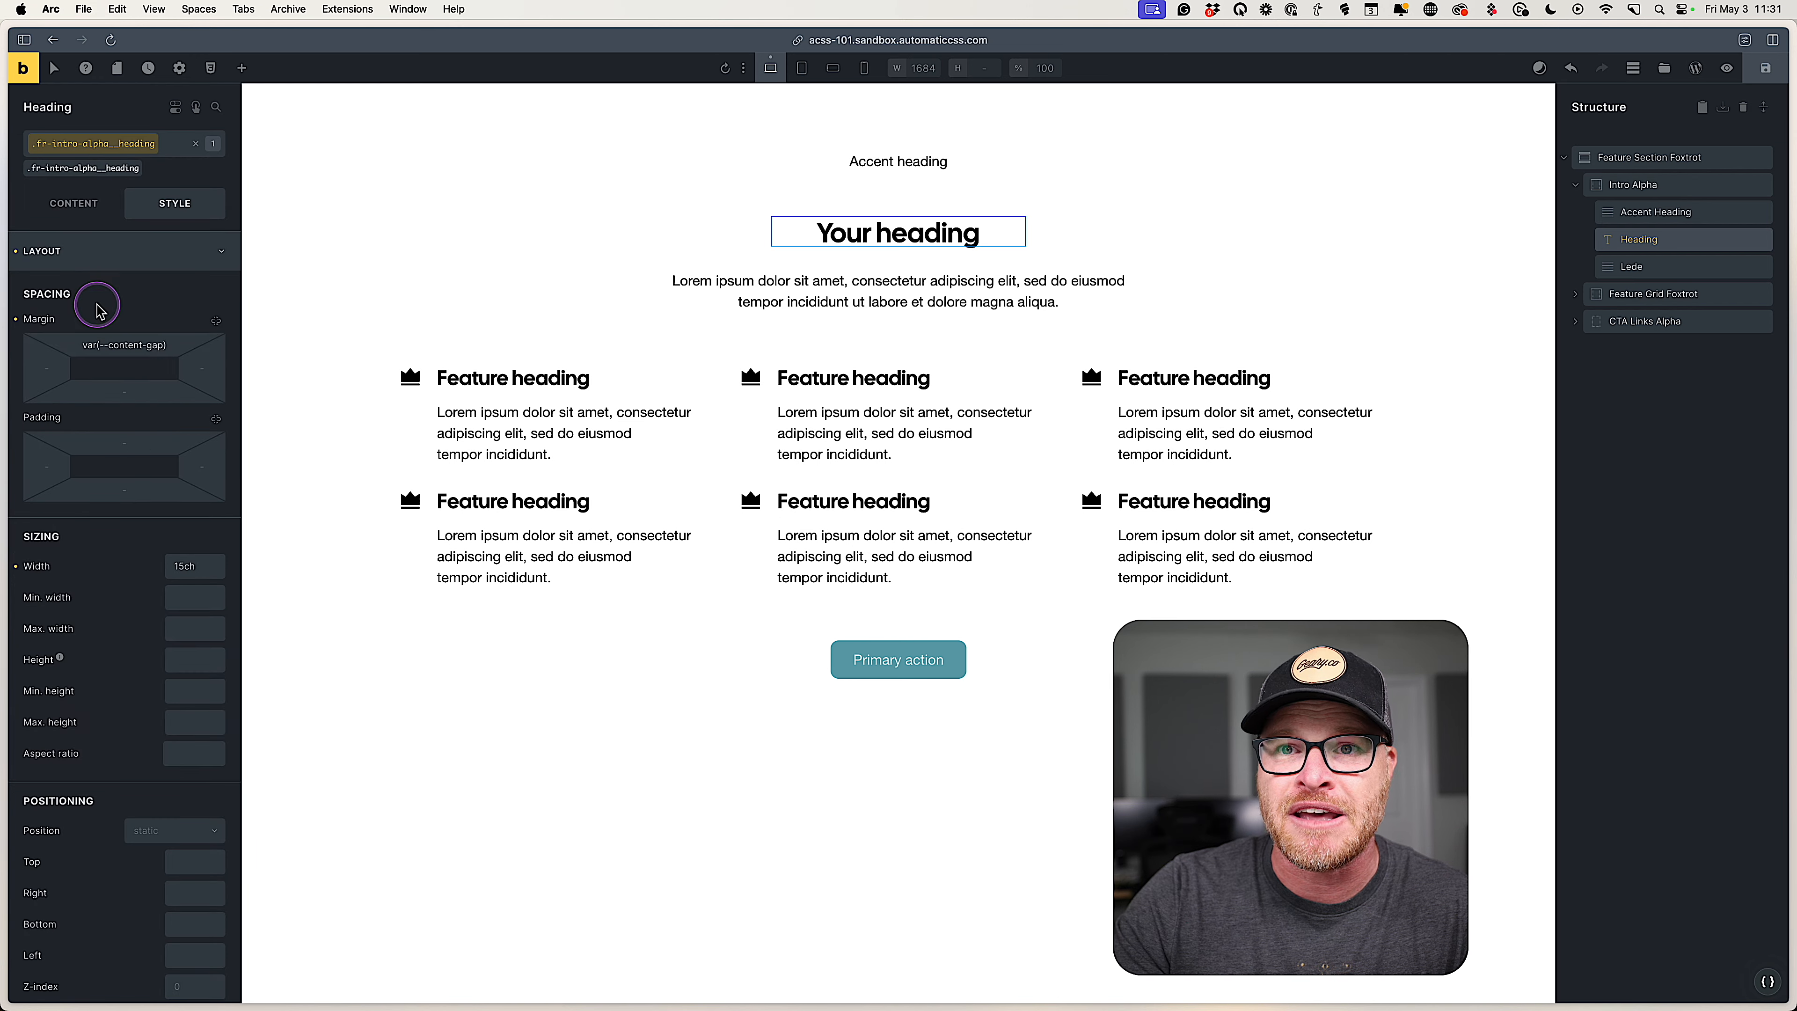
click(982, 280)
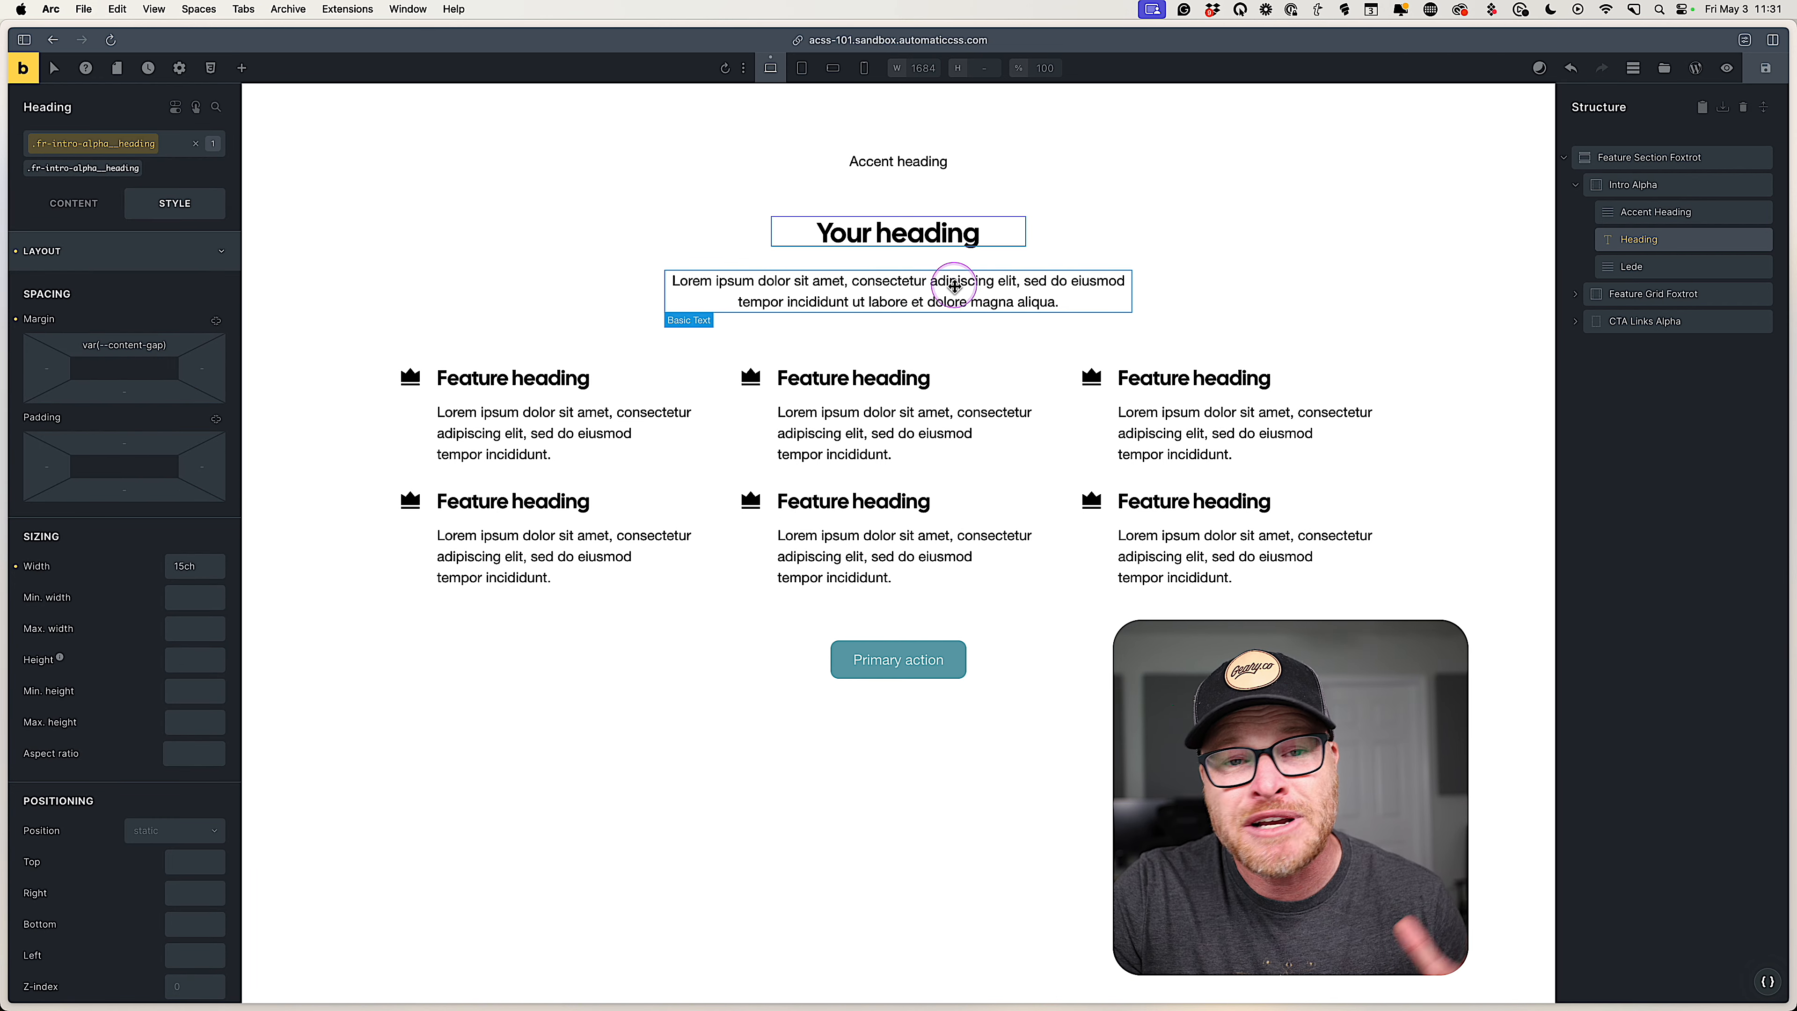
Change the top margin of .fr-intro-alpha__heading to var(--content-gap) / 1.5, and clear the margin again.
click(172, 348)
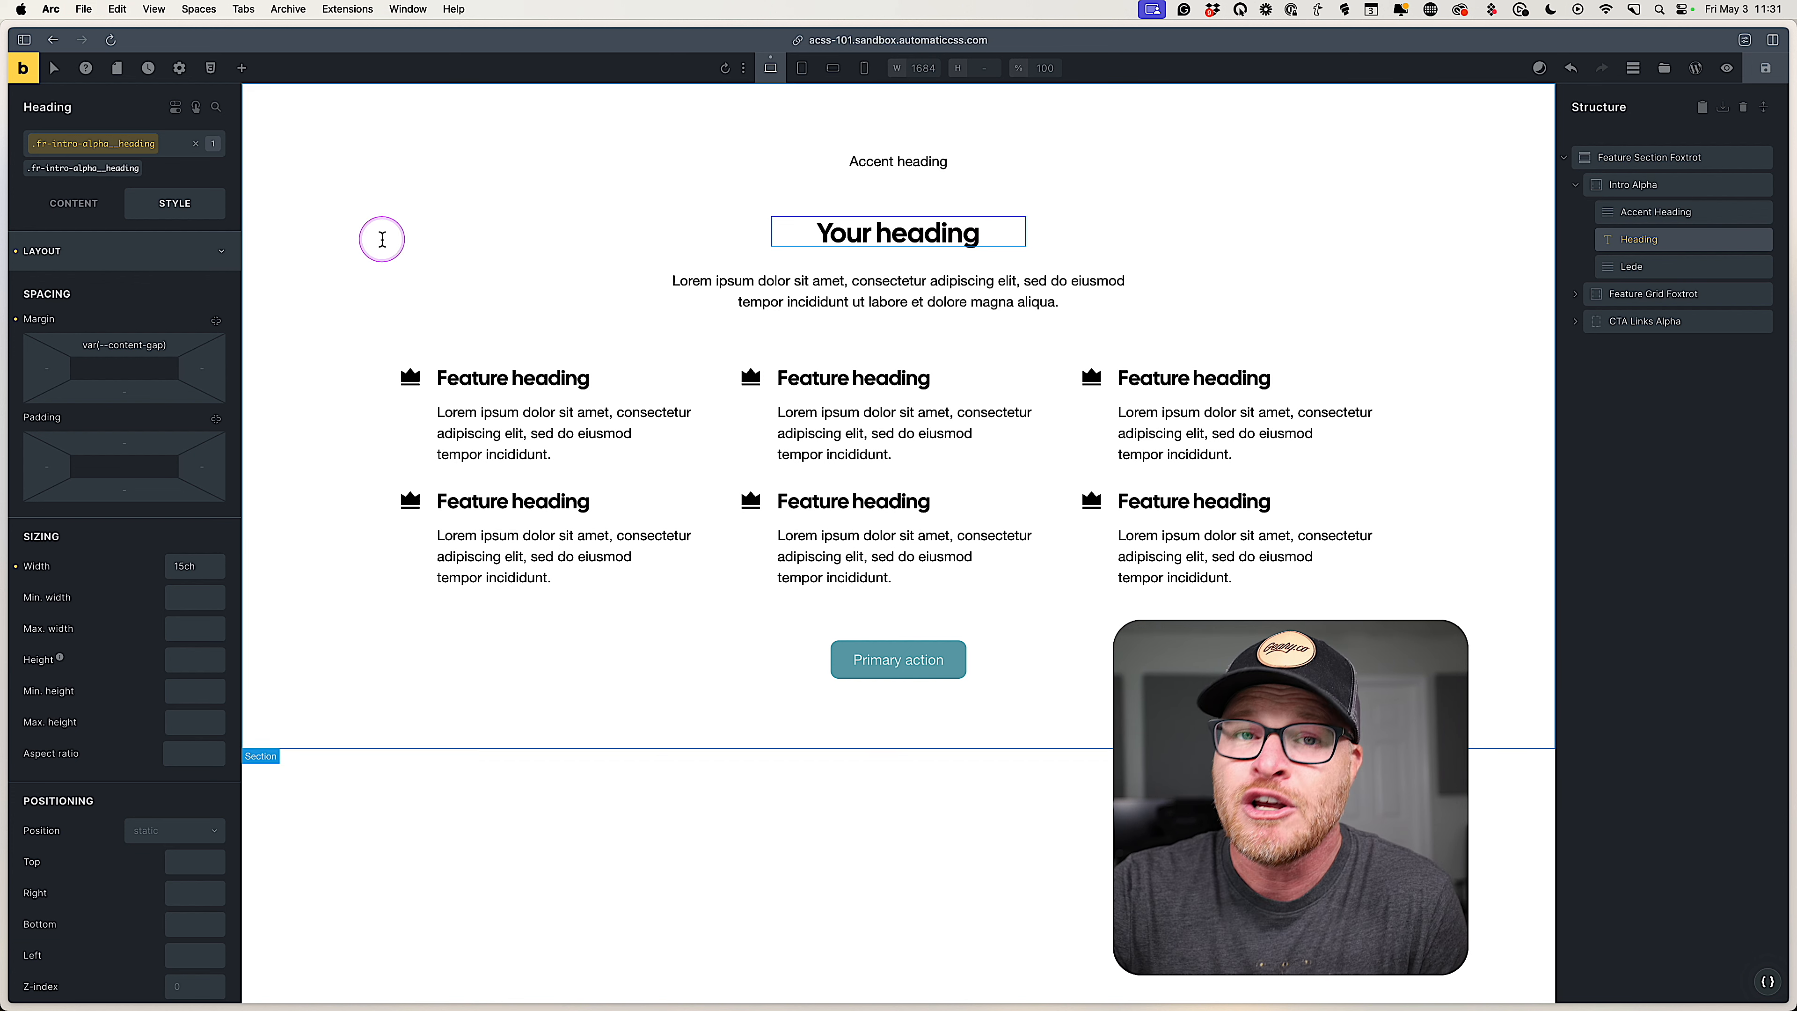
click(149, 351)
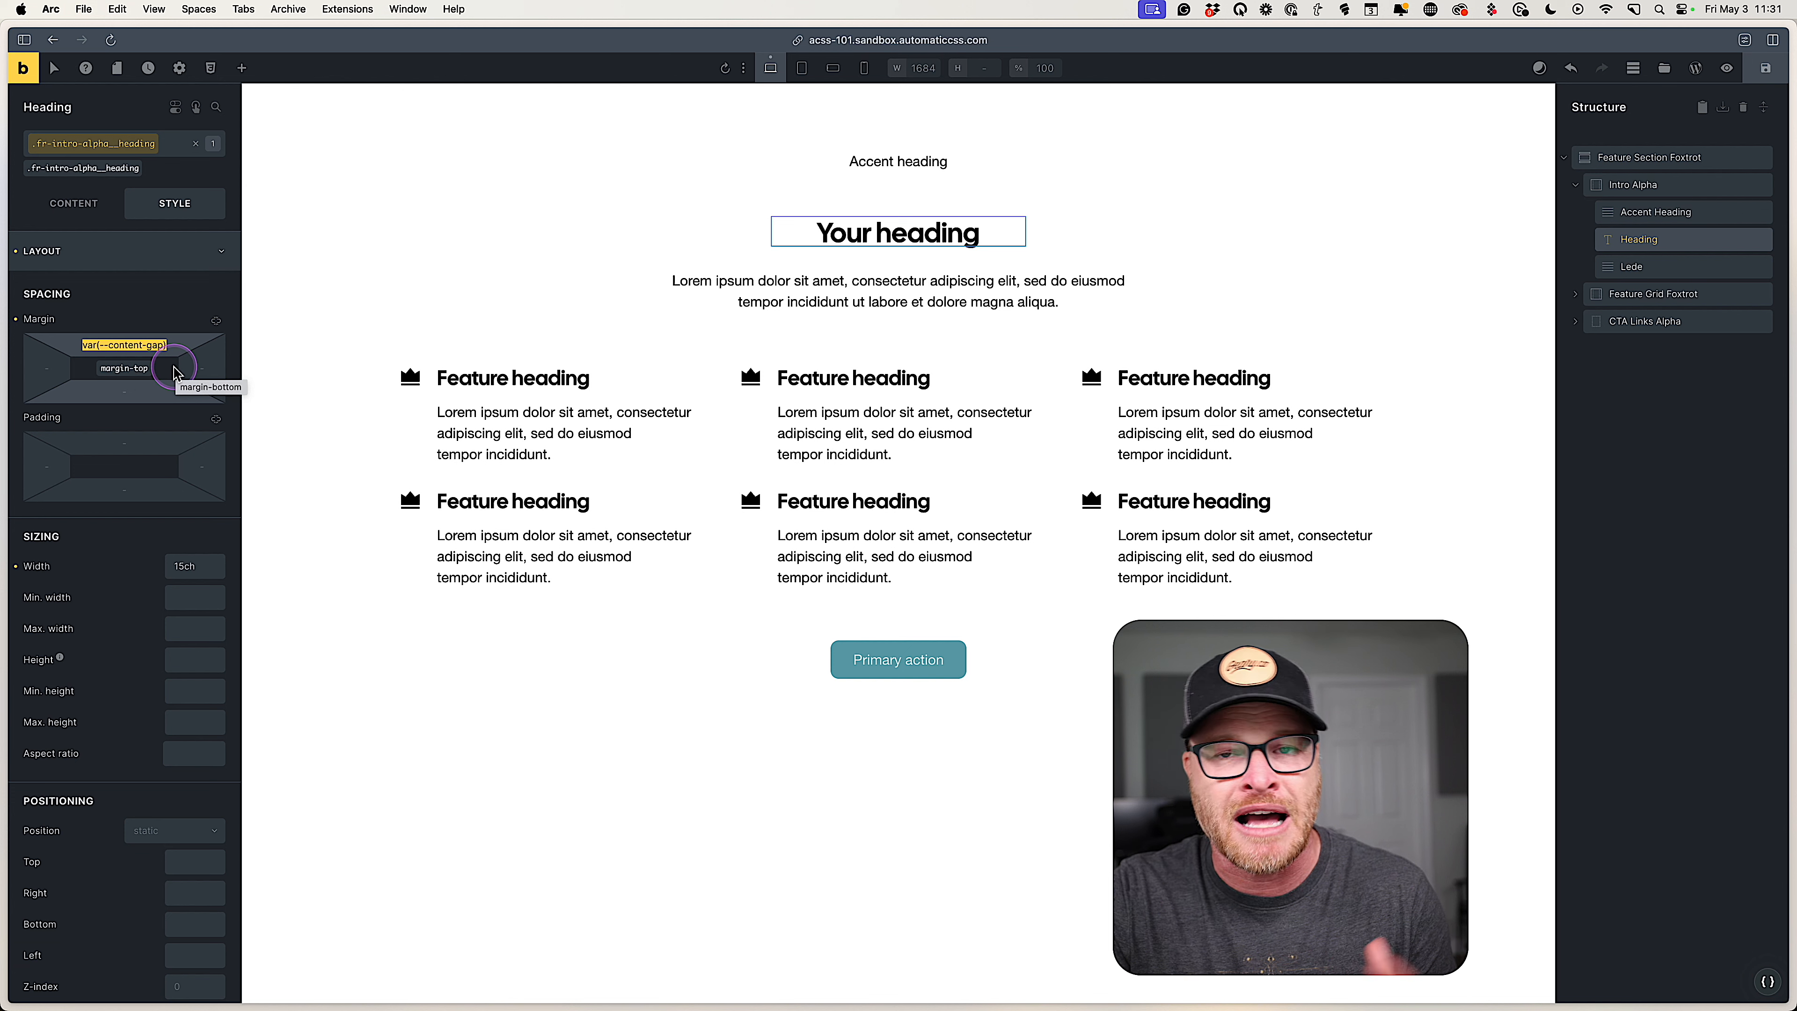
key(Right)
text(/)
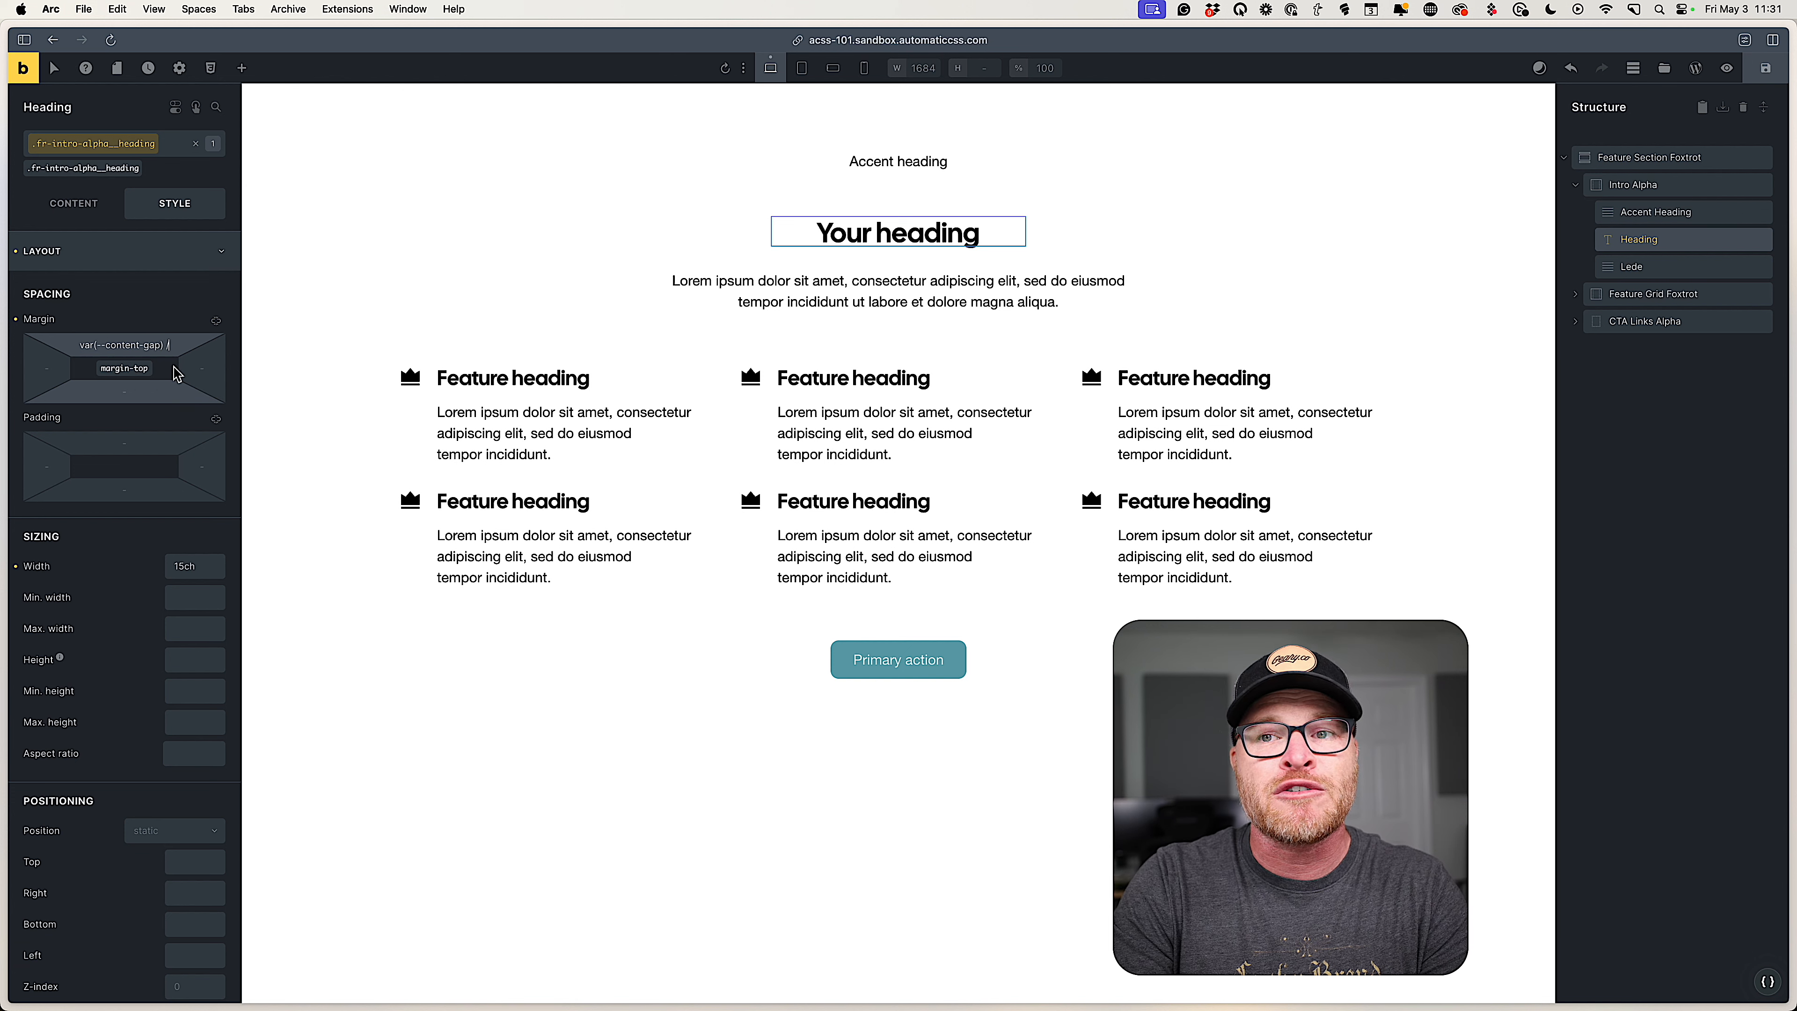
text( 1.5)
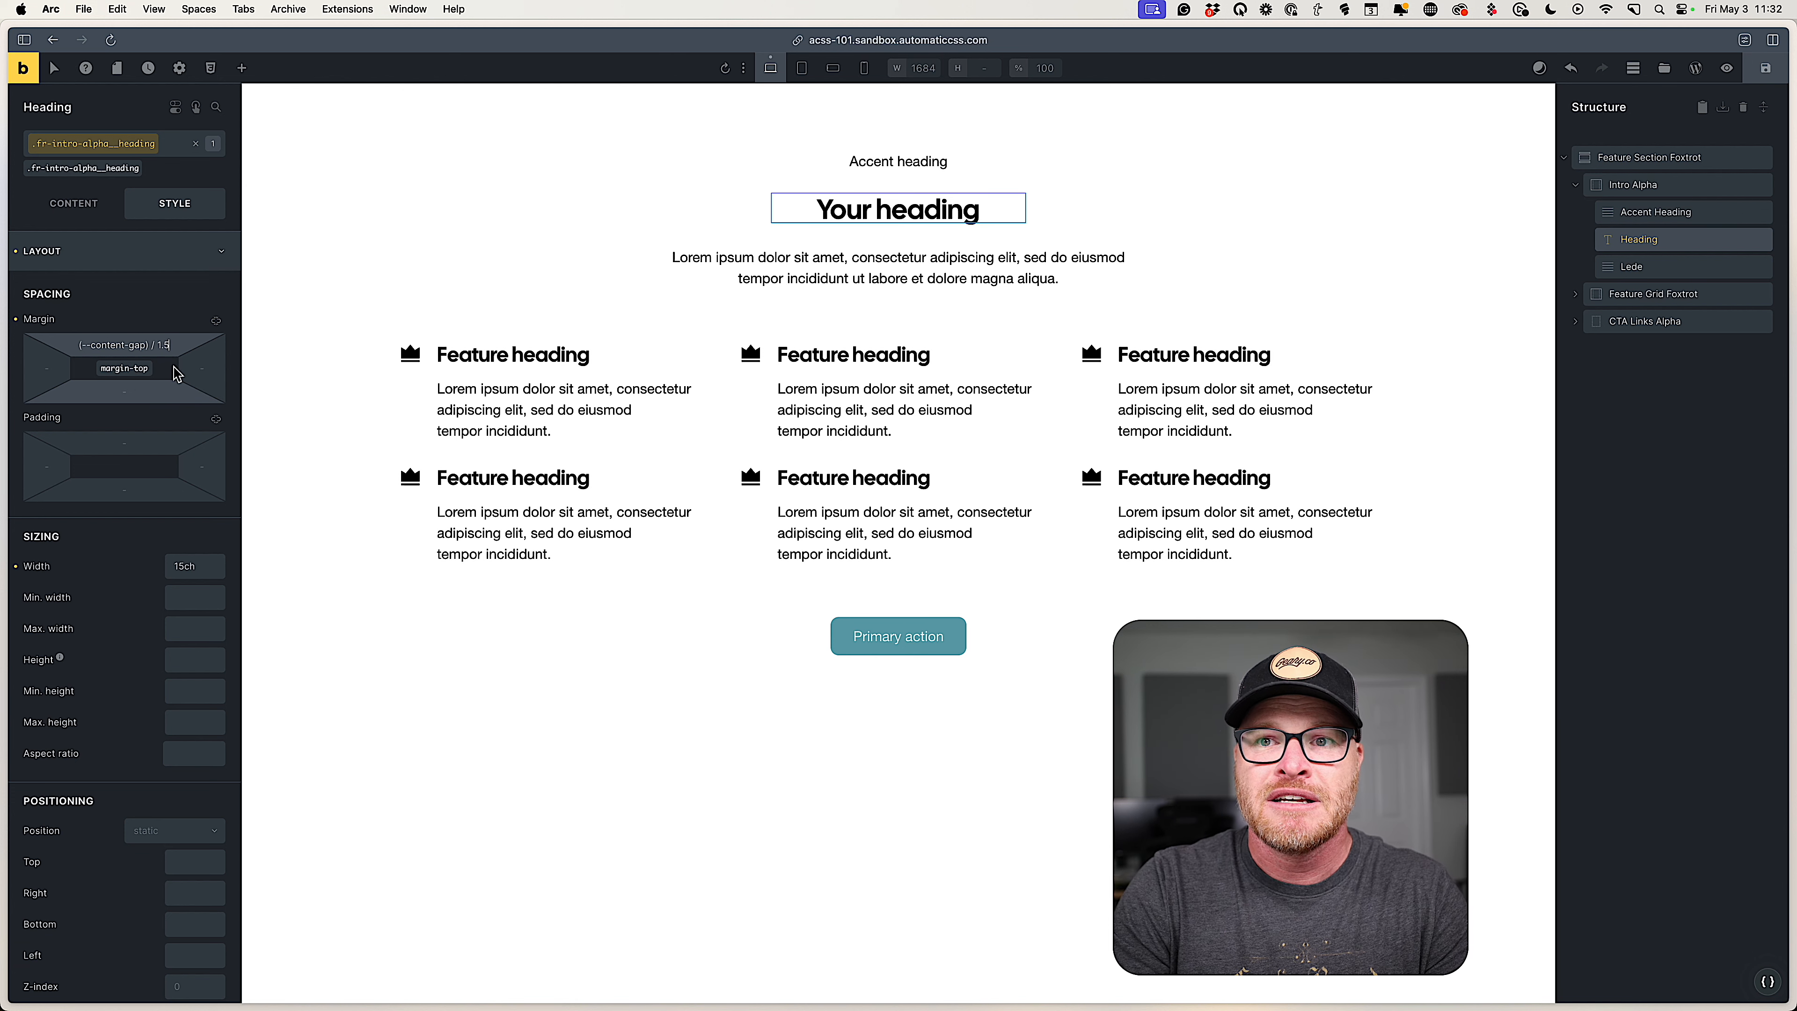
key(Return)
click(257, 321)
click(172, 348)
click(151, 345)
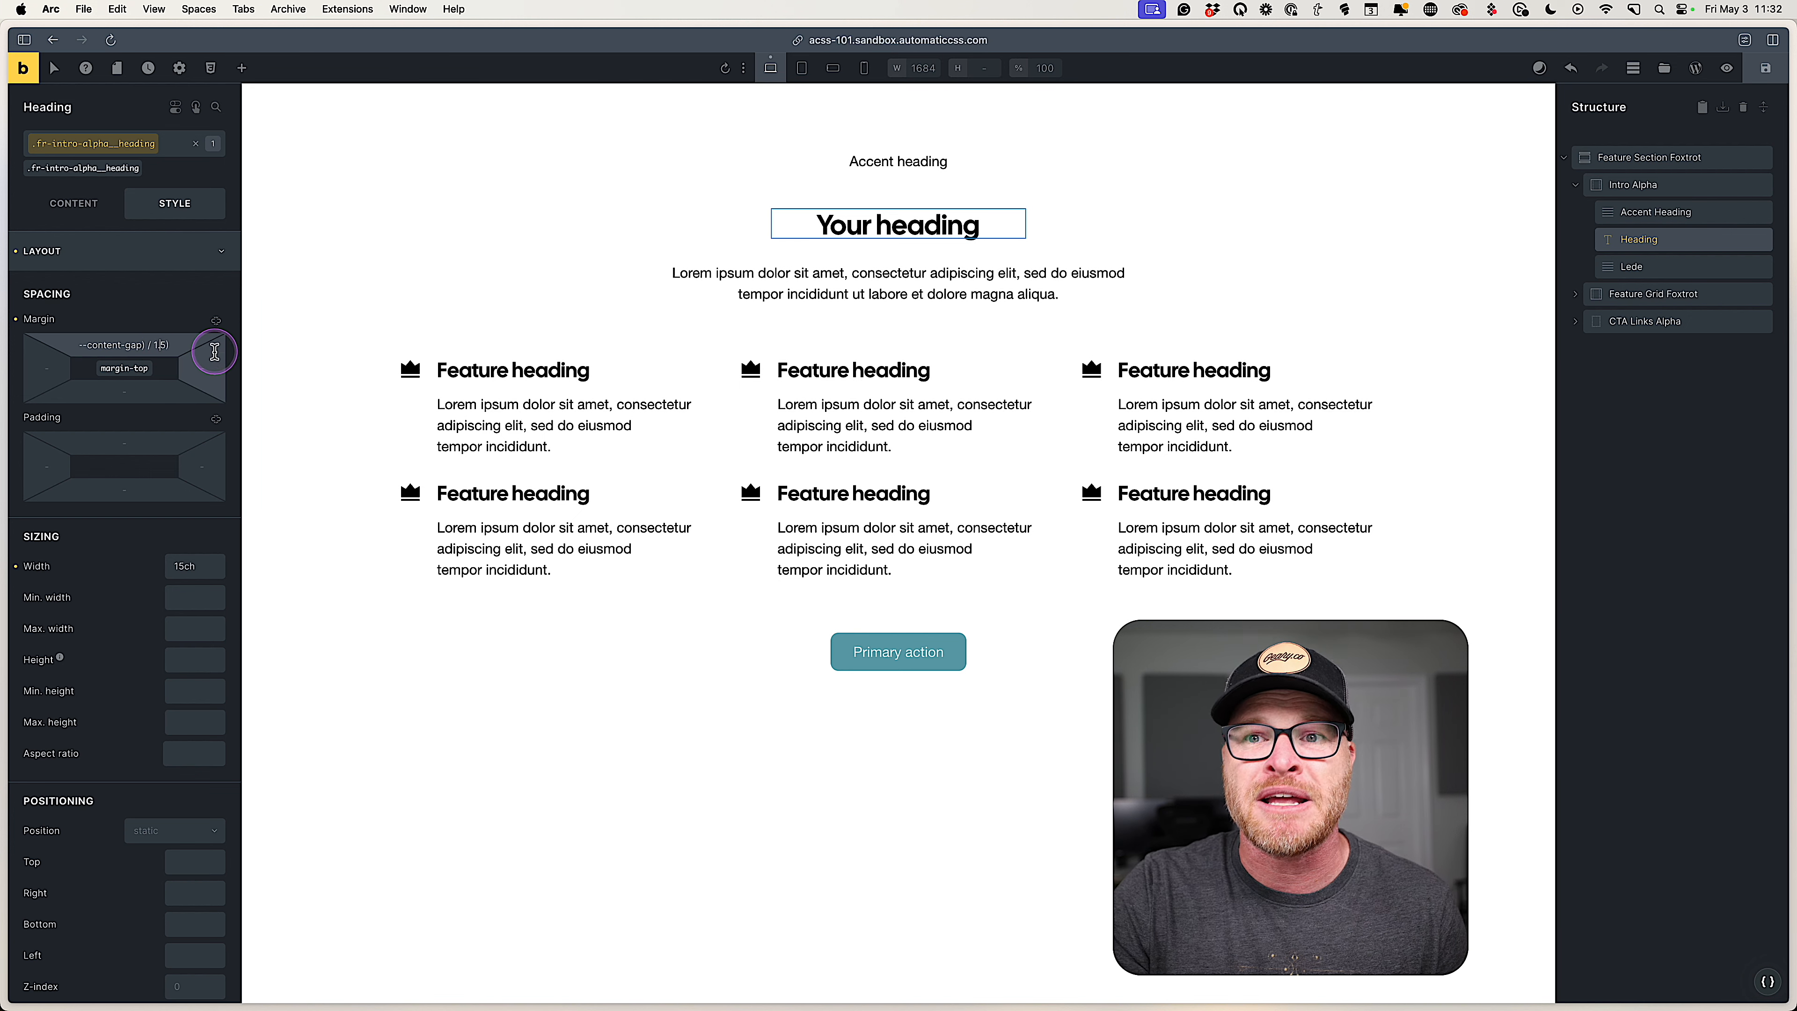
triple_click(134, 337)
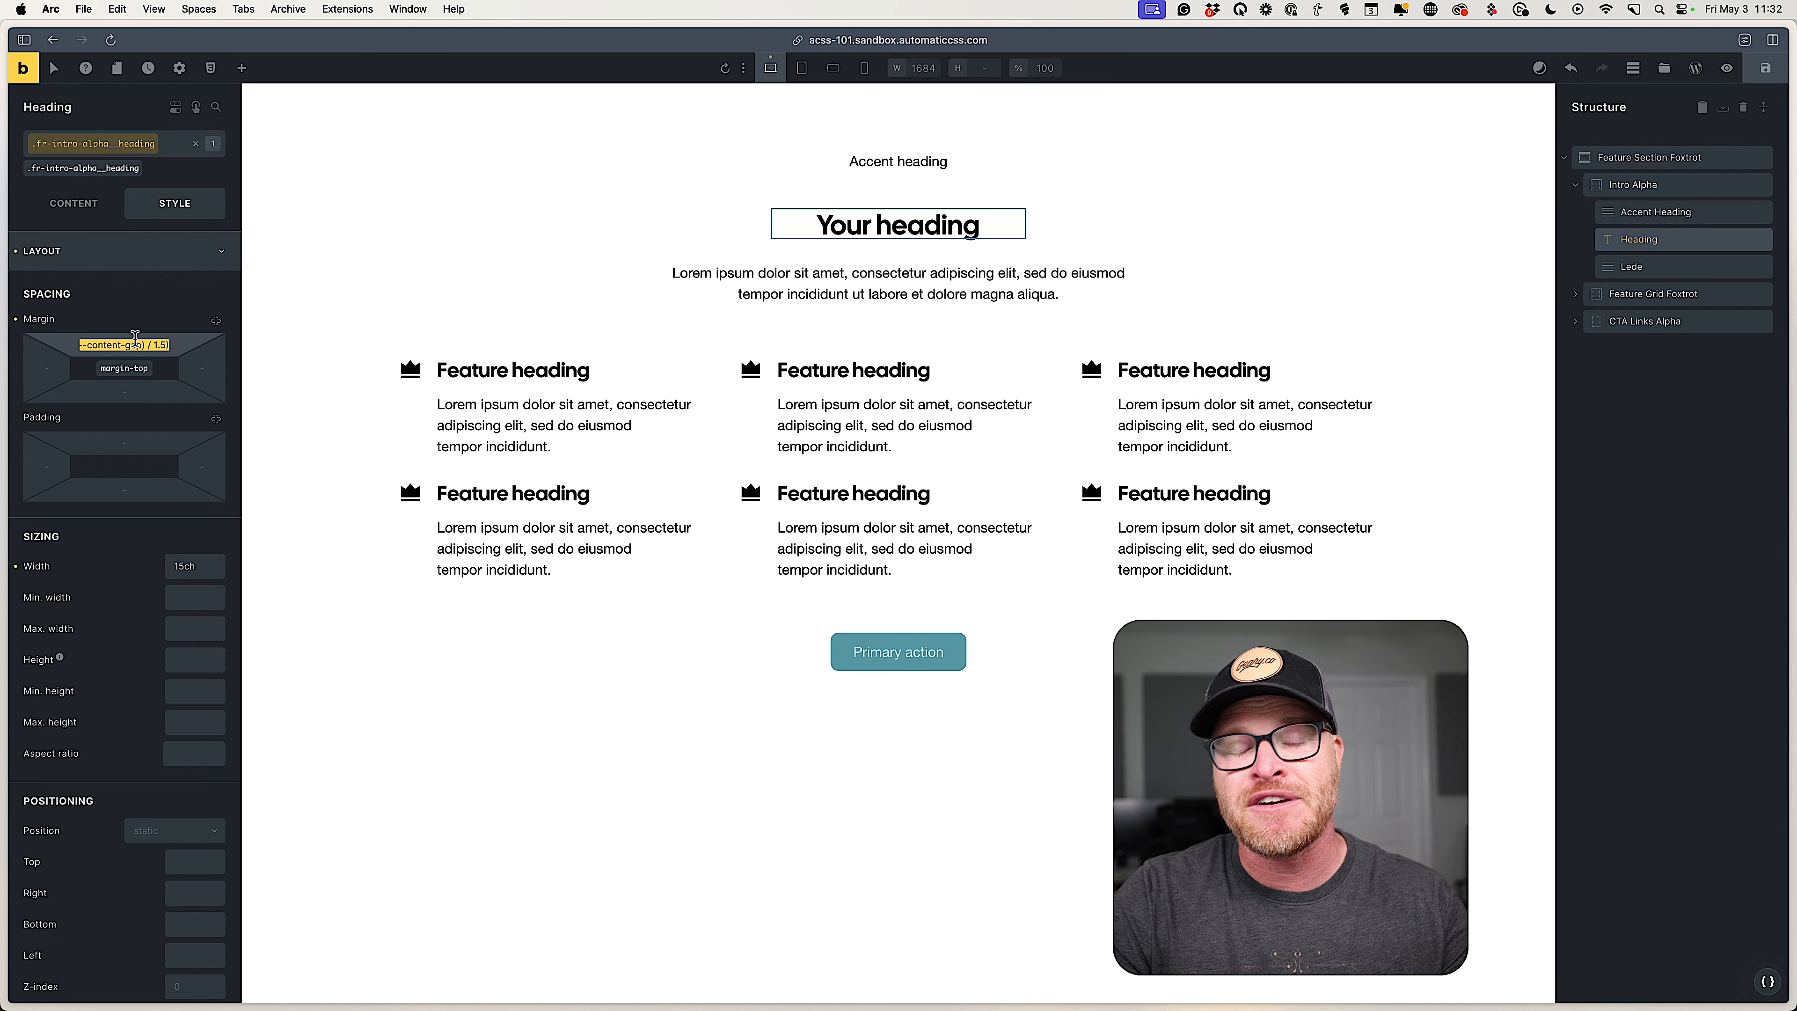
text(20)
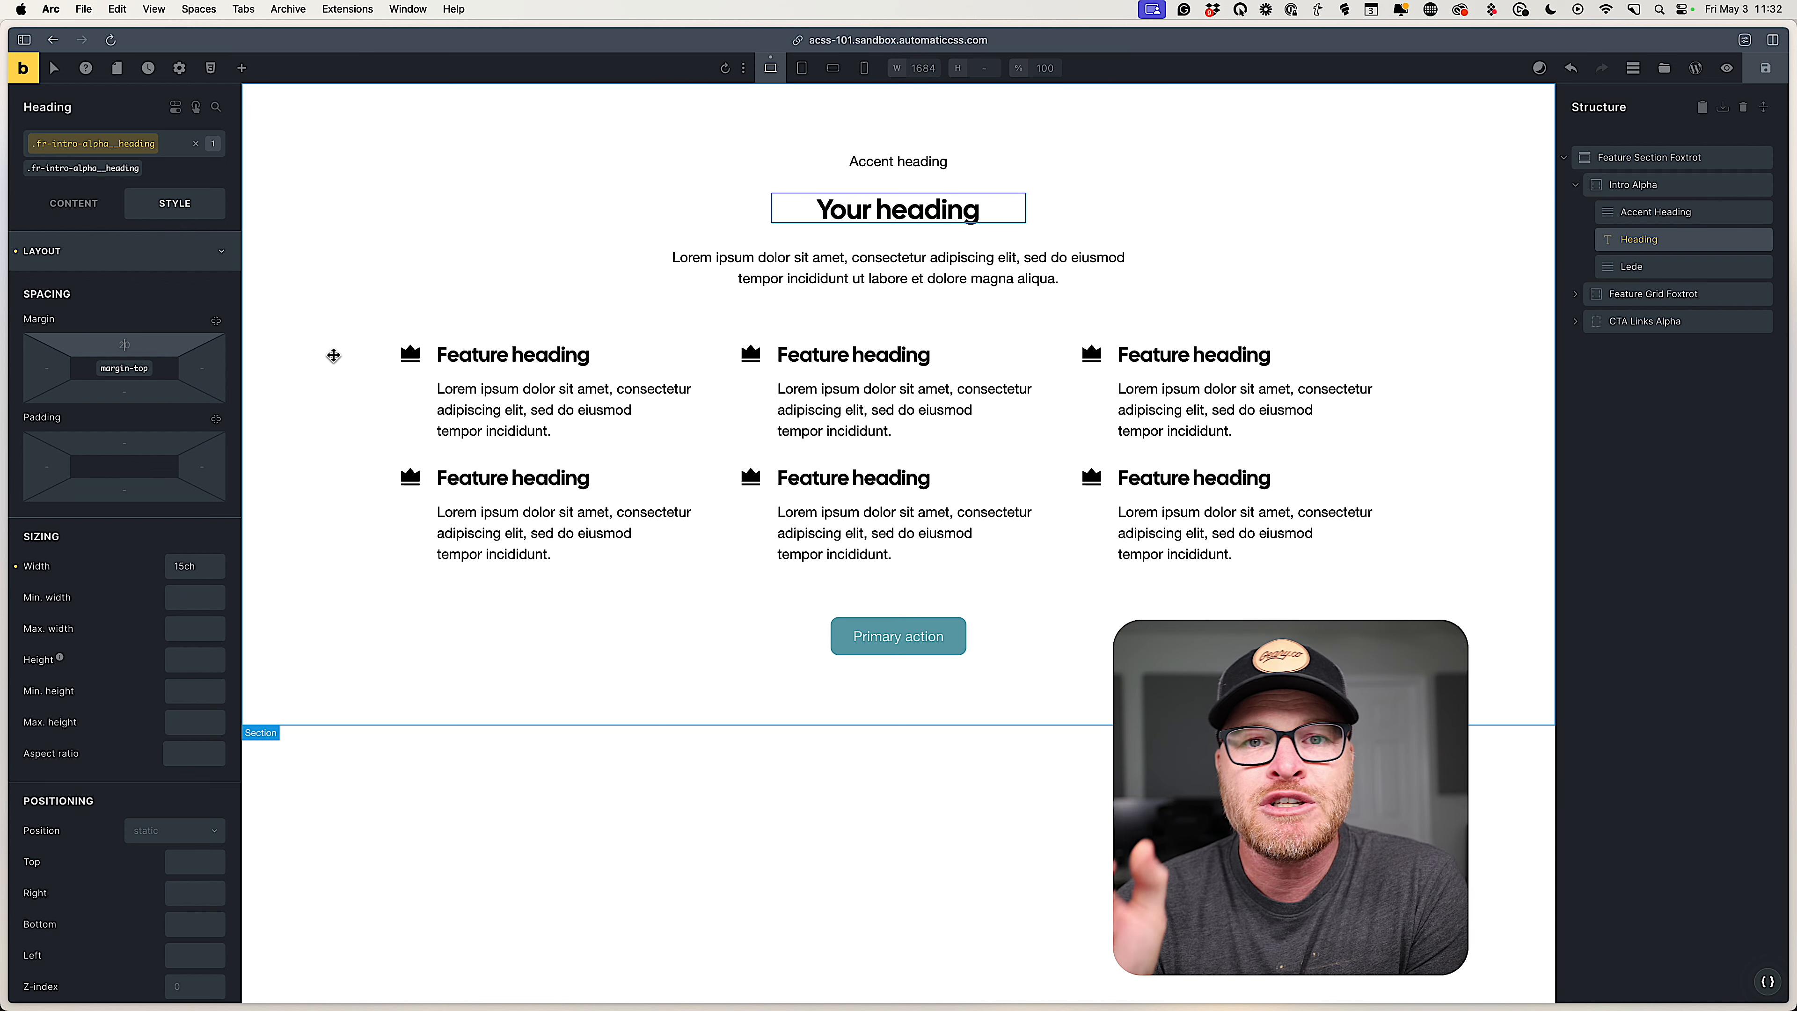